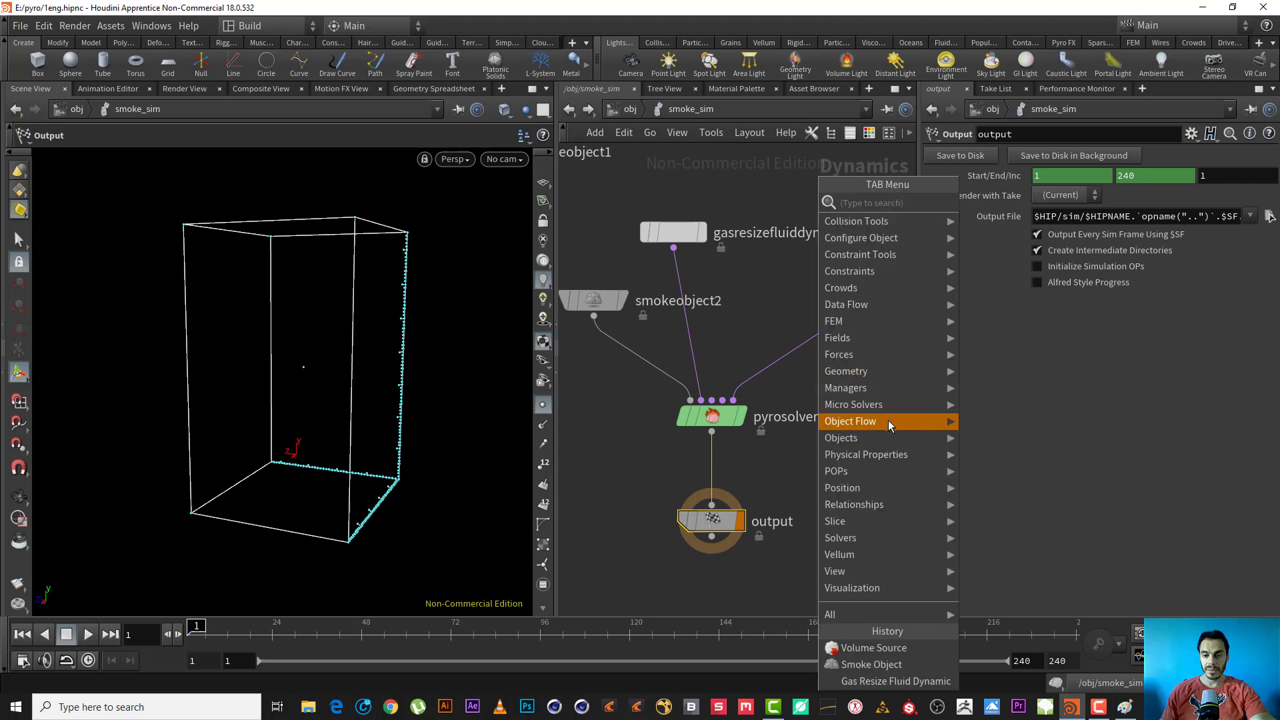
# Step: Select the smokeobject2 node and play the simulation to preview the smoke at its current resolution
pyautogui.press('Escape')
pyautogui.moveTo(625, 403); pyautogui.dragTo(690, 424, button='middle')
pyautogui.click(650, 329)
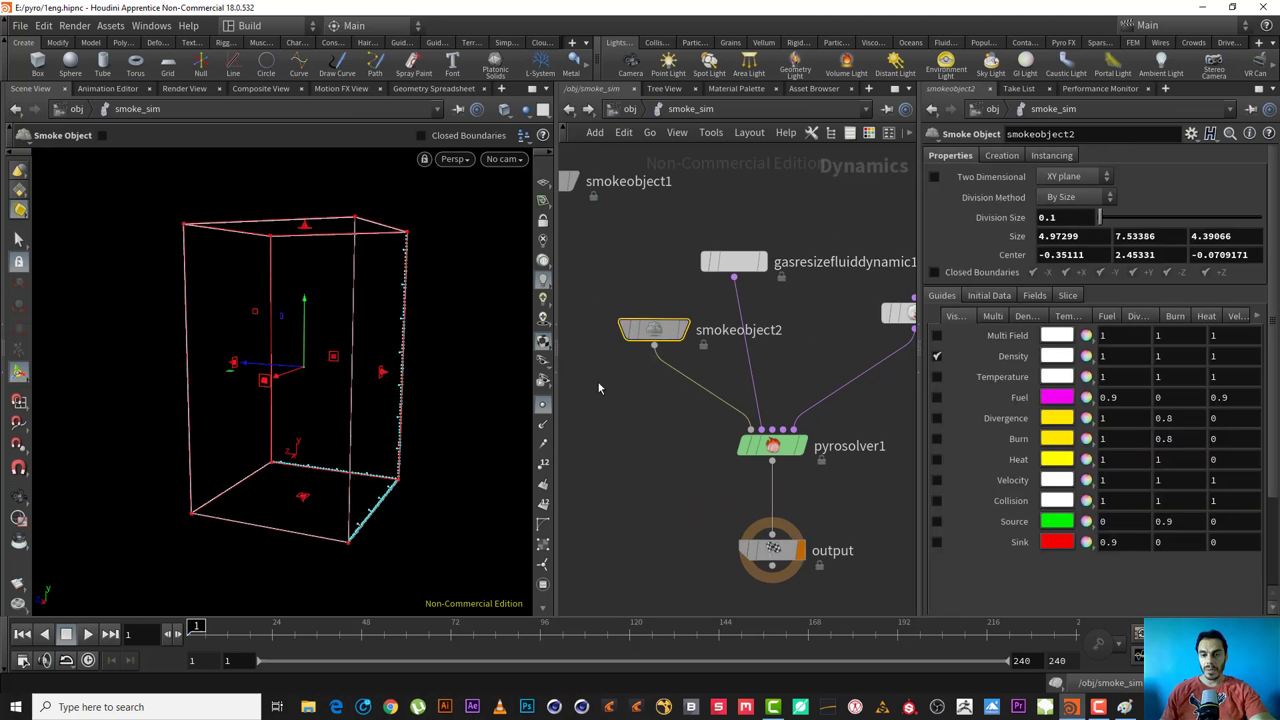
pyautogui.moveTo(633, 330)
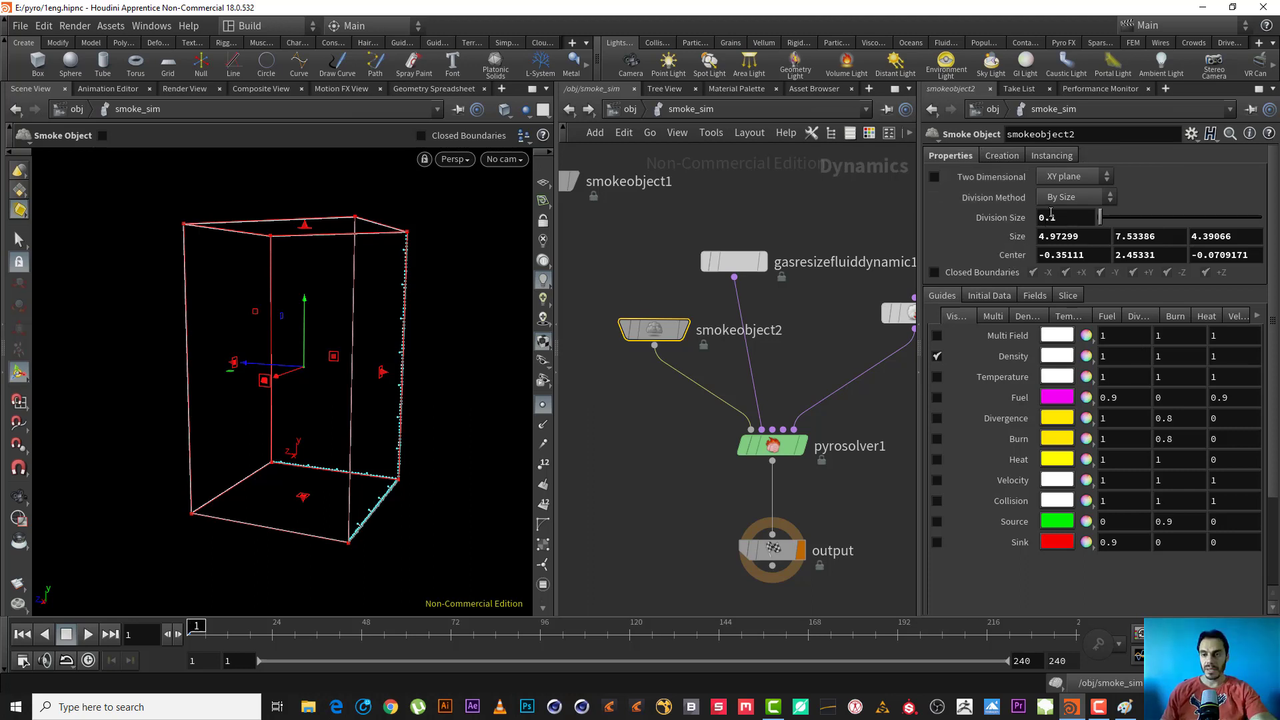
pyautogui.keyDown('alt'); pyautogui.moveTo(286, 441); pyautogui.dragTo(334, 424, button='right'); pyautogui.keyUp('alt')
pyautogui.keyDown('alt'); pyautogui.moveTo(334, 424); pyautogui.dragTo(317, 420, button='middle'); pyautogui.keyUp('alt')
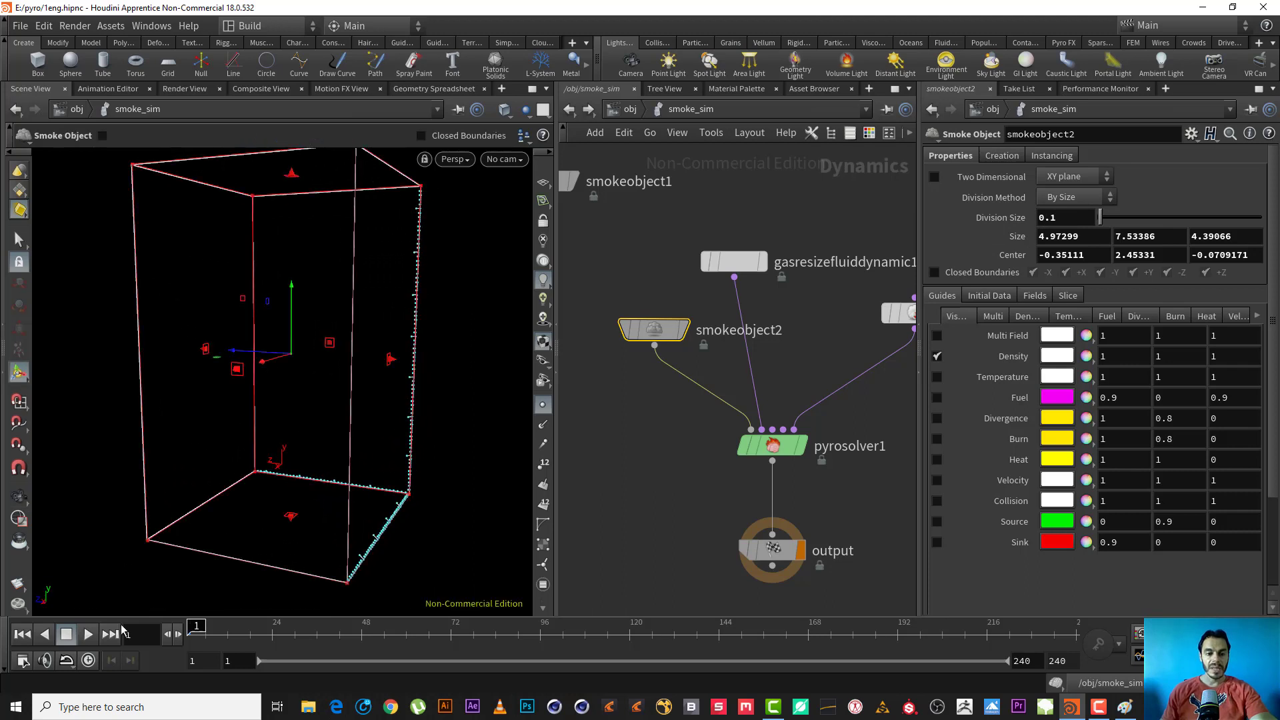
pyautogui.click(88, 633)
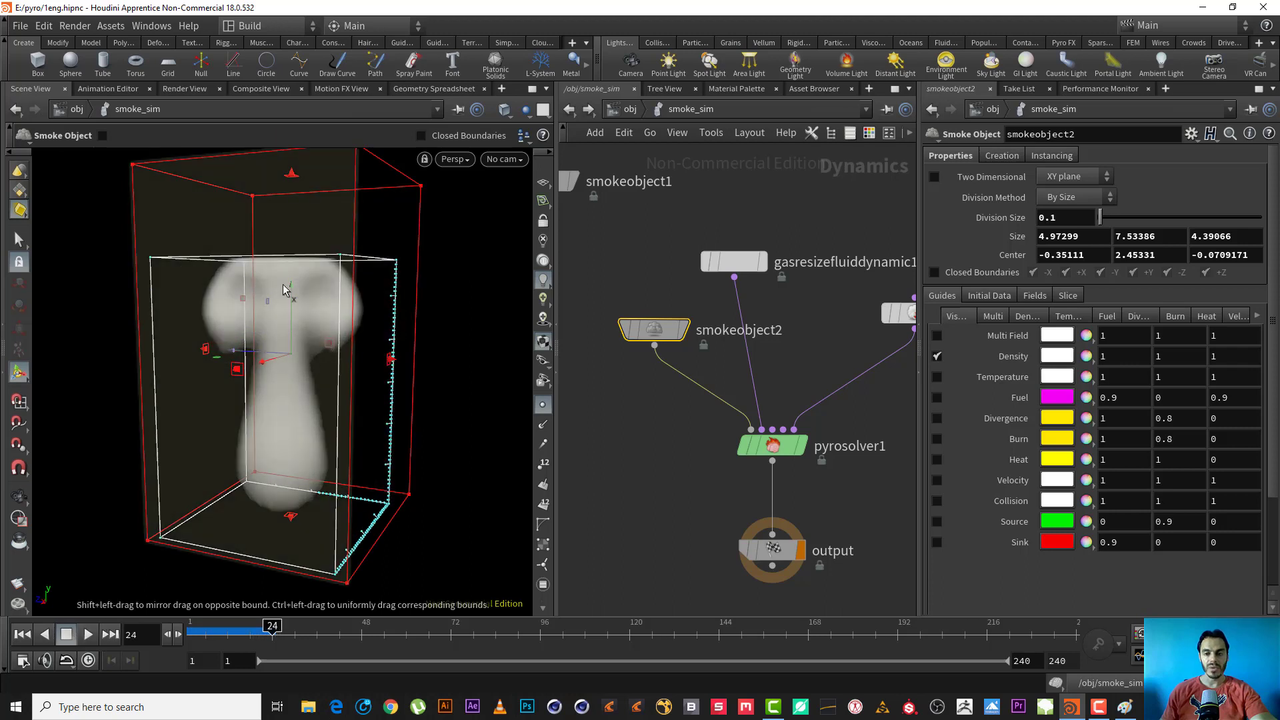
pyautogui.click(654, 447)
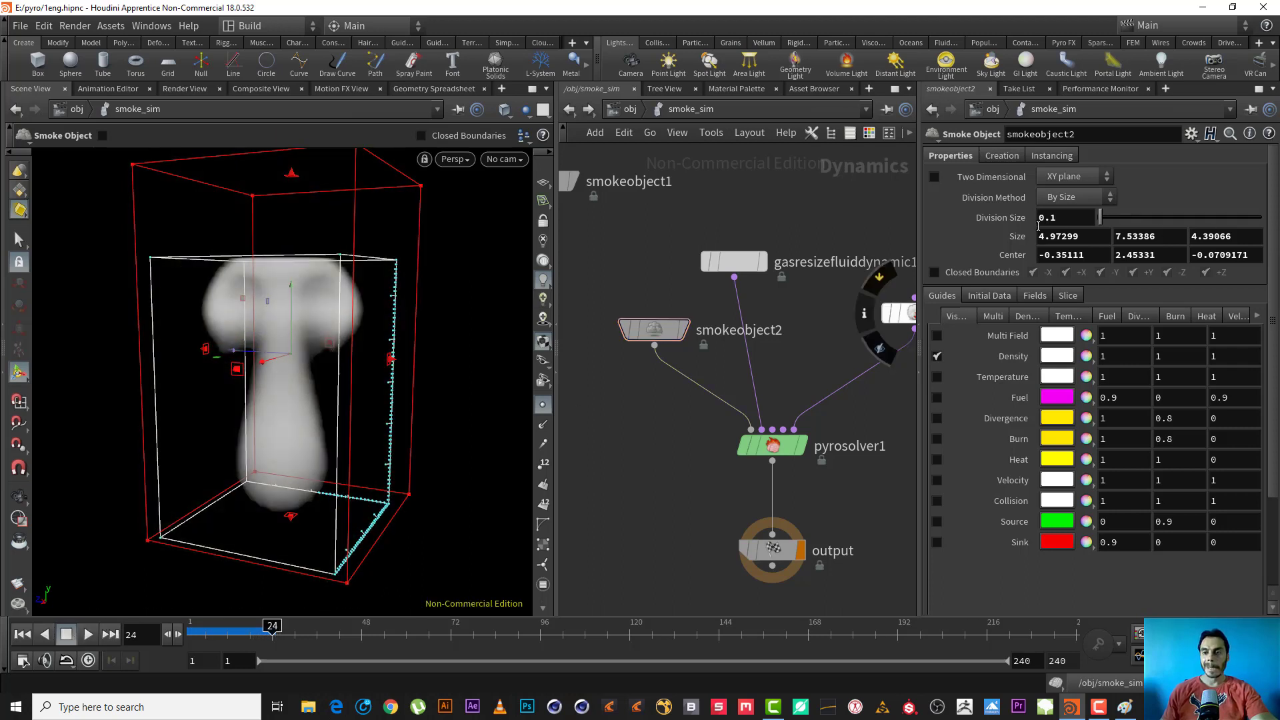
# Step: Set smokeobject2's Division Size to 0.05 and run the simulation again from the first frame
pyautogui.moveTo(1048, 219); pyautogui.dragTo(1095, 219)
pyautogui.write('05')
pyautogui.press('Return')
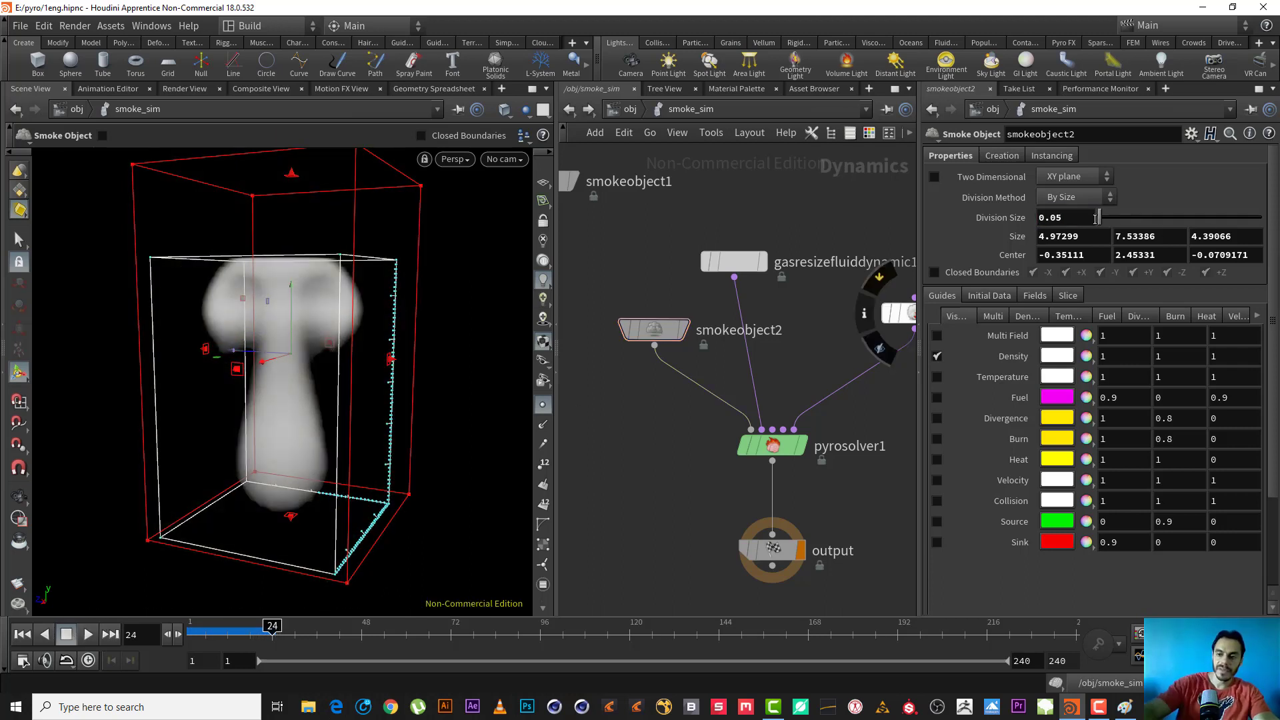
pyautogui.click(18, 633)
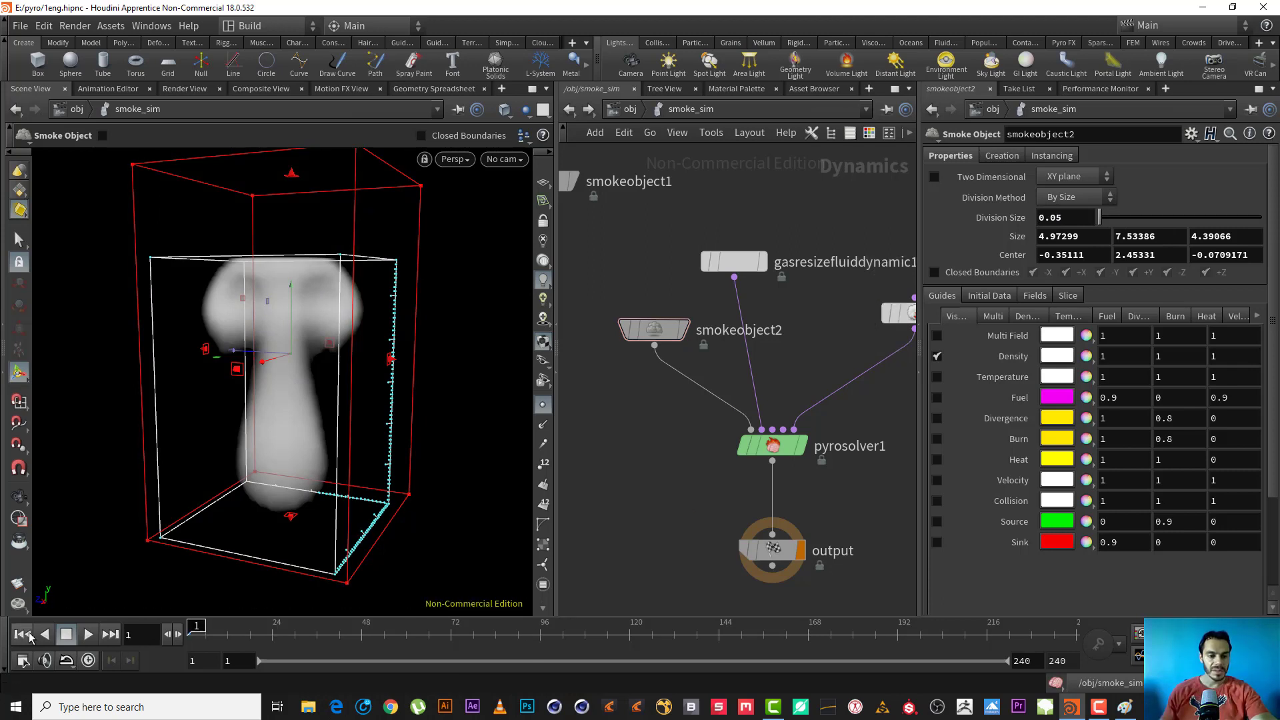
pyautogui.click(88, 634)
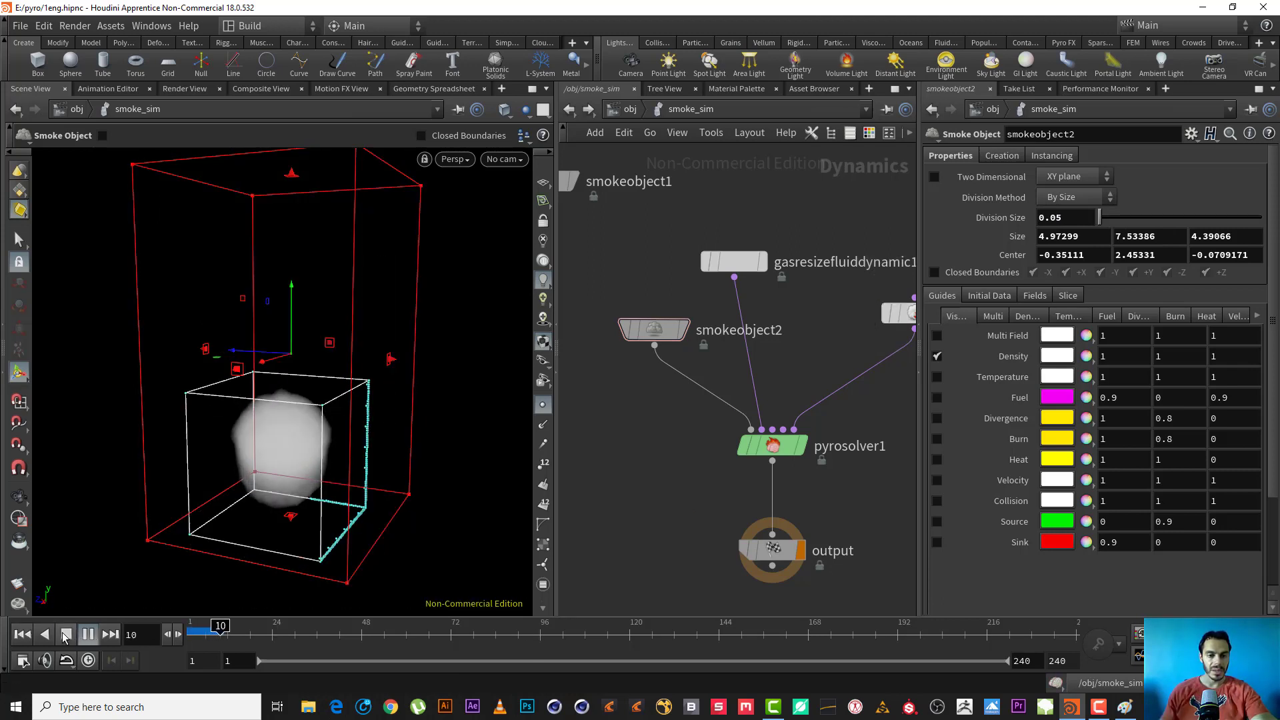
pyautogui.click(66, 634)
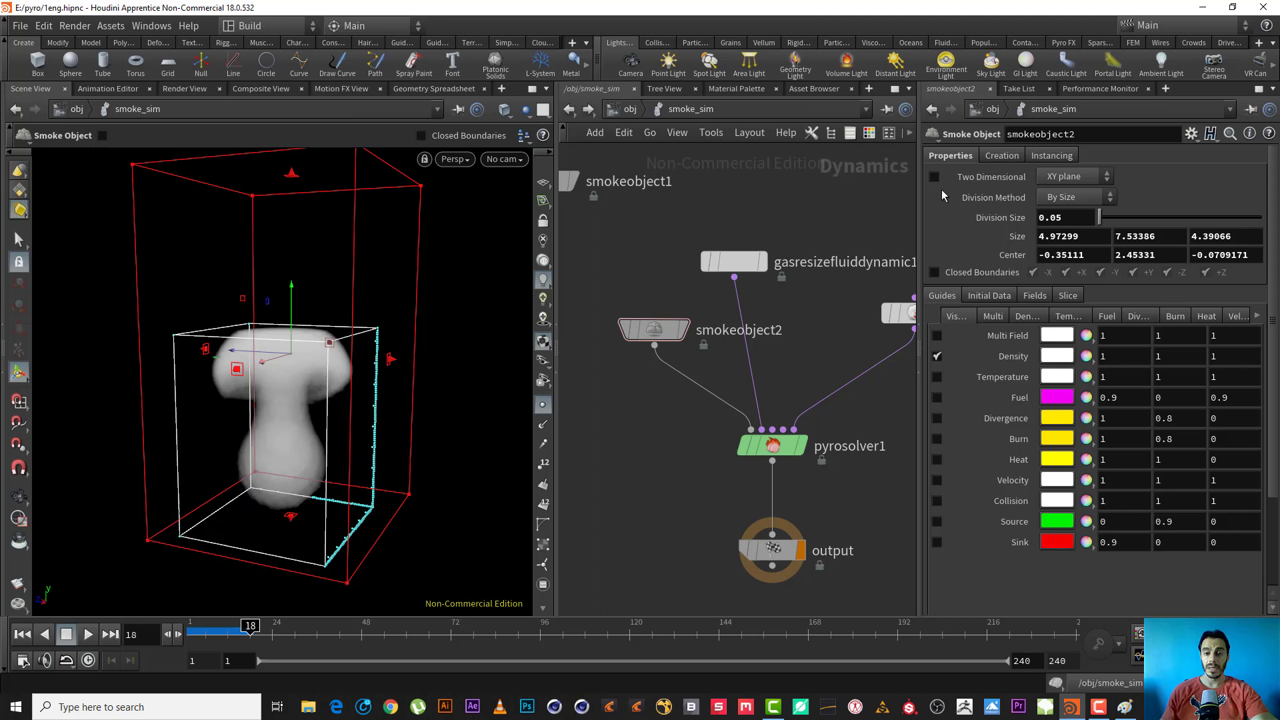
# Step: Link the Voxel Size of volumerasterizeattributes2 in smoke_src to smokeobject2's Division Size with a relative reference
pyautogui.rightClick(1011, 227)
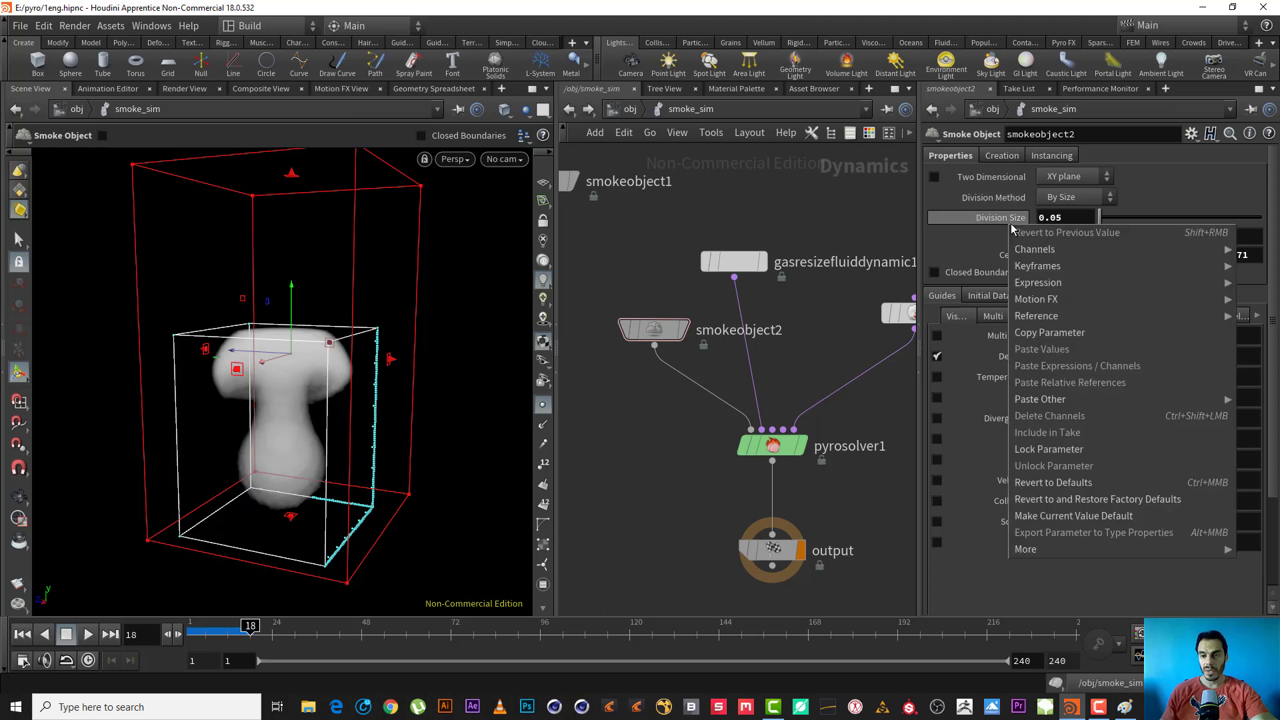
pyautogui.click(1094, 333)
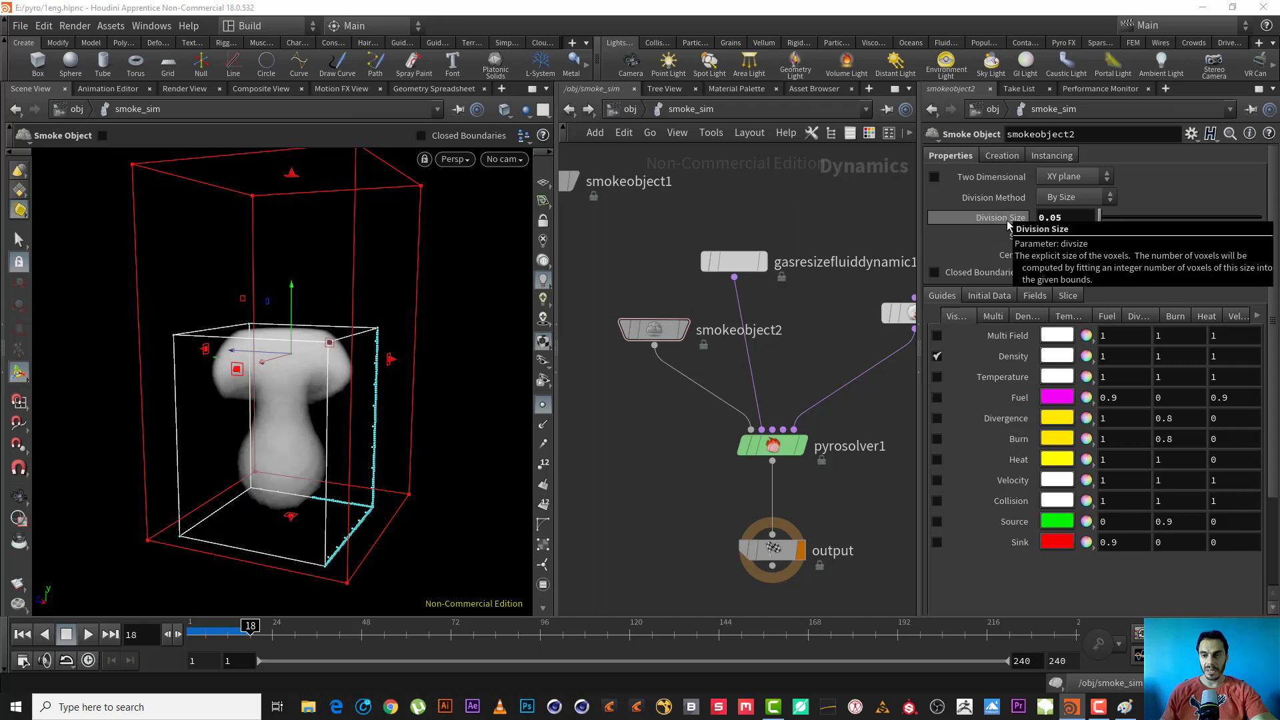
pyautogui.click(627, 110)
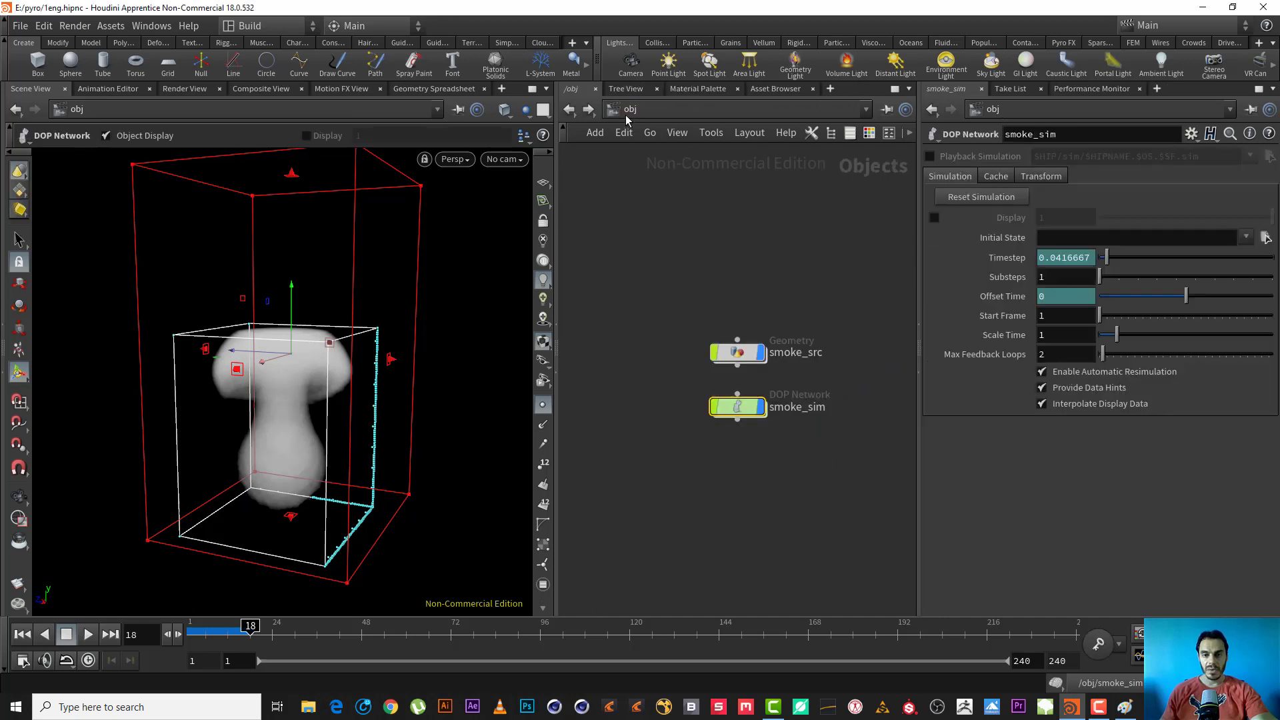
pyautogui.doubleClick(730, 353)
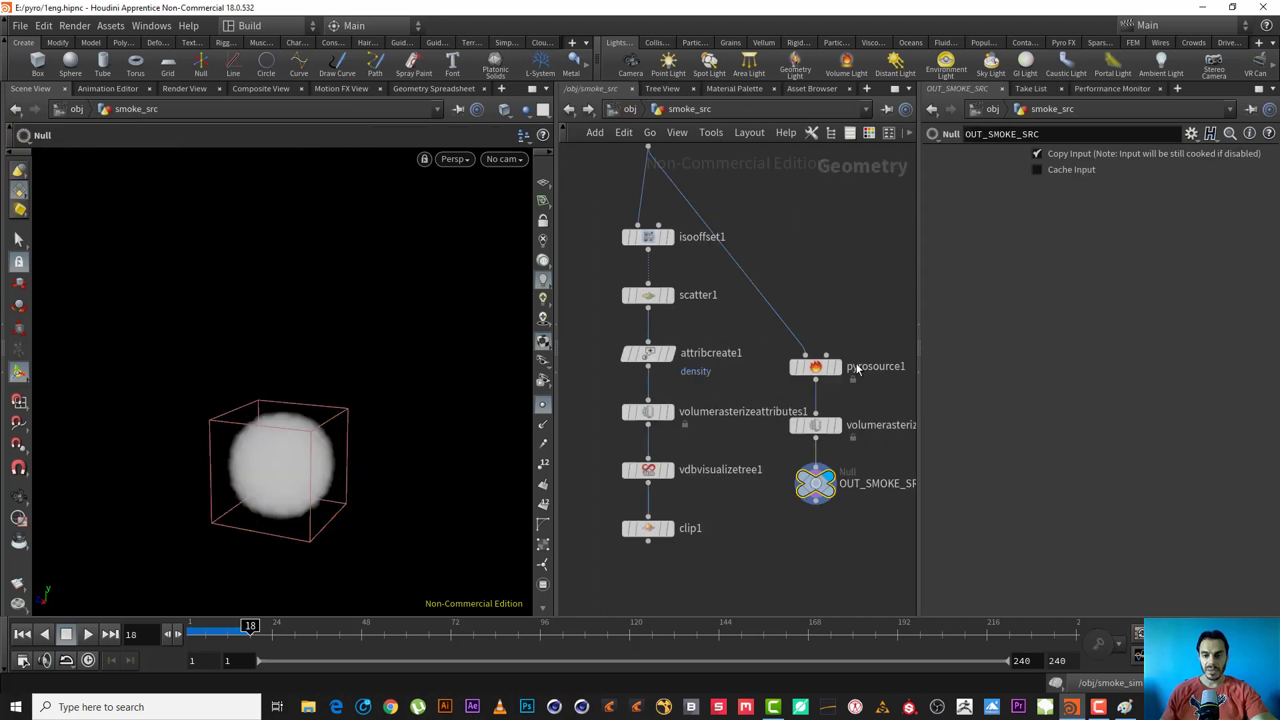
pyautogui.click(790, 443)
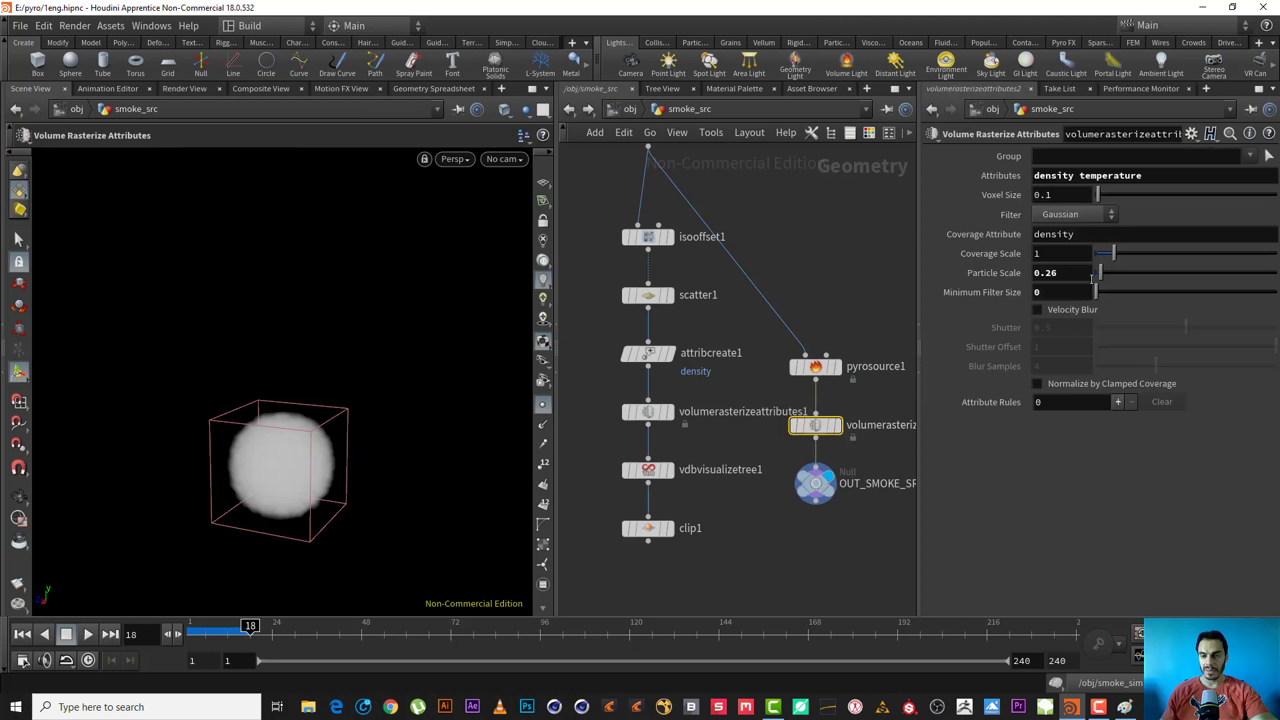
pyautogui.moveTo(901, 418); pyautogui.dragTo(828, 382, button='middle')
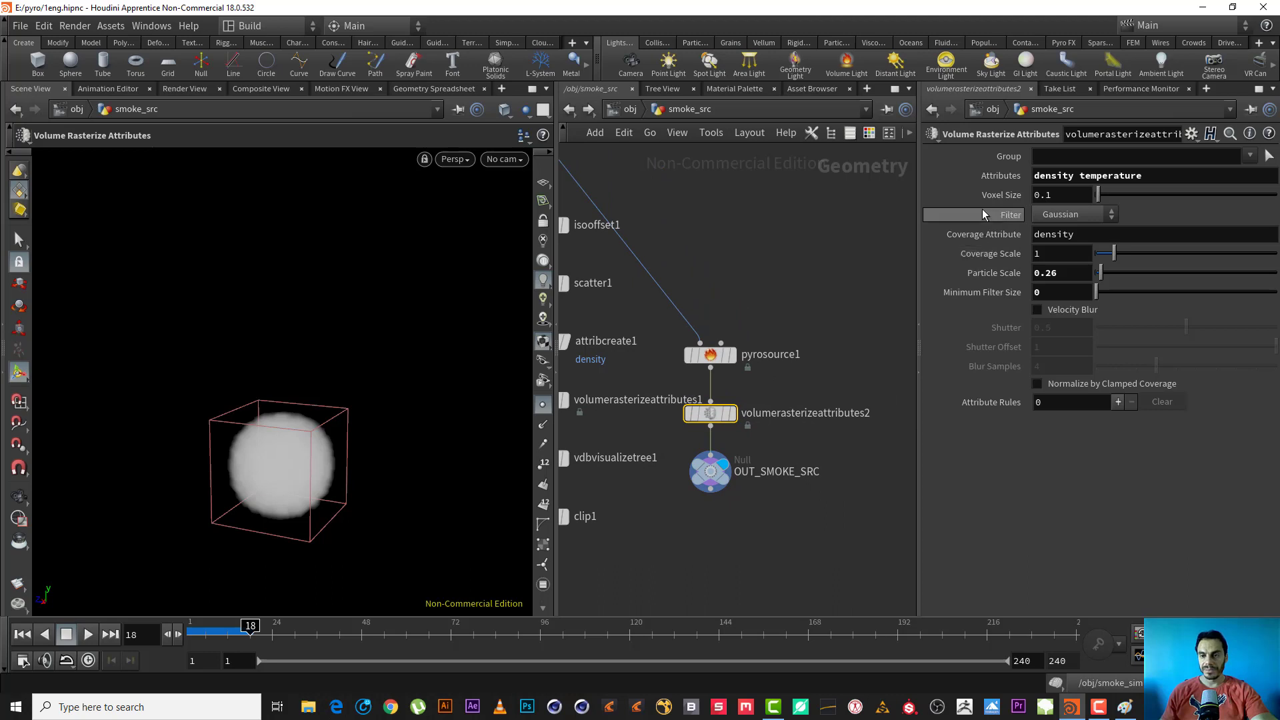
pyautogui.rightClick(998, 194)
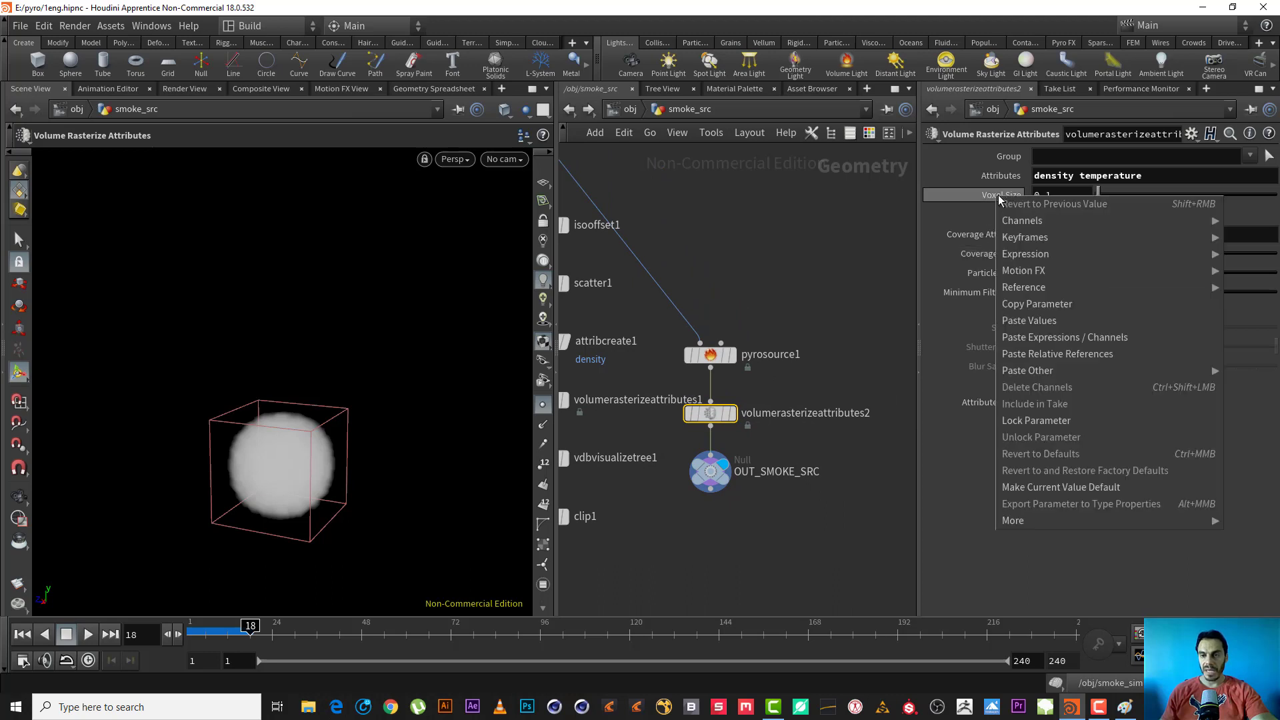
pyautogui.click(1071, 354)
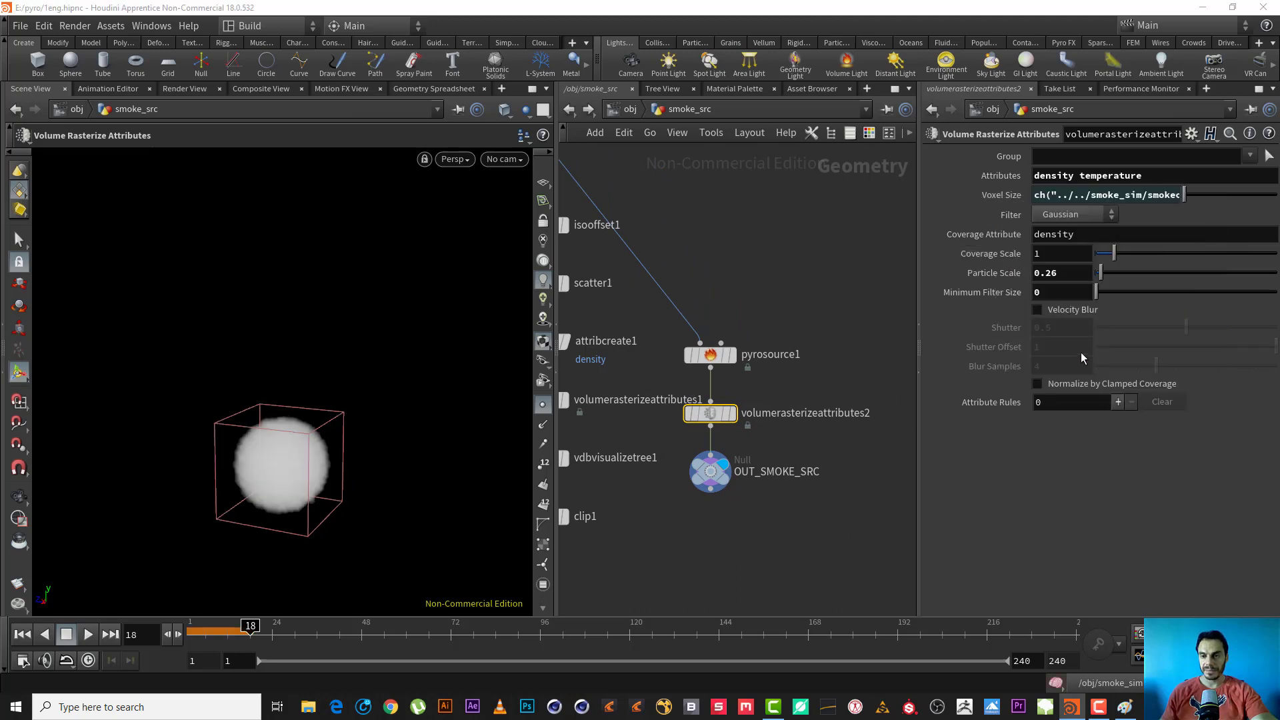
pyautogui.click(1001, 195)
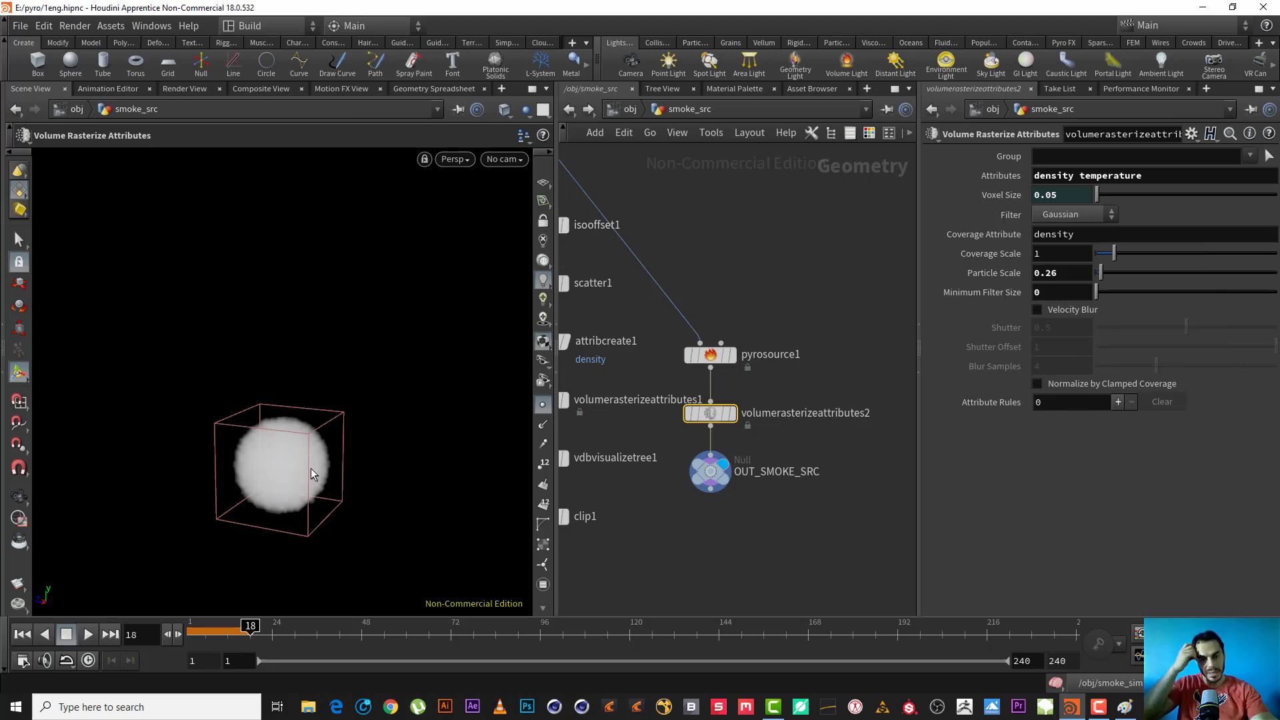
pyautogui.click(978, 190)
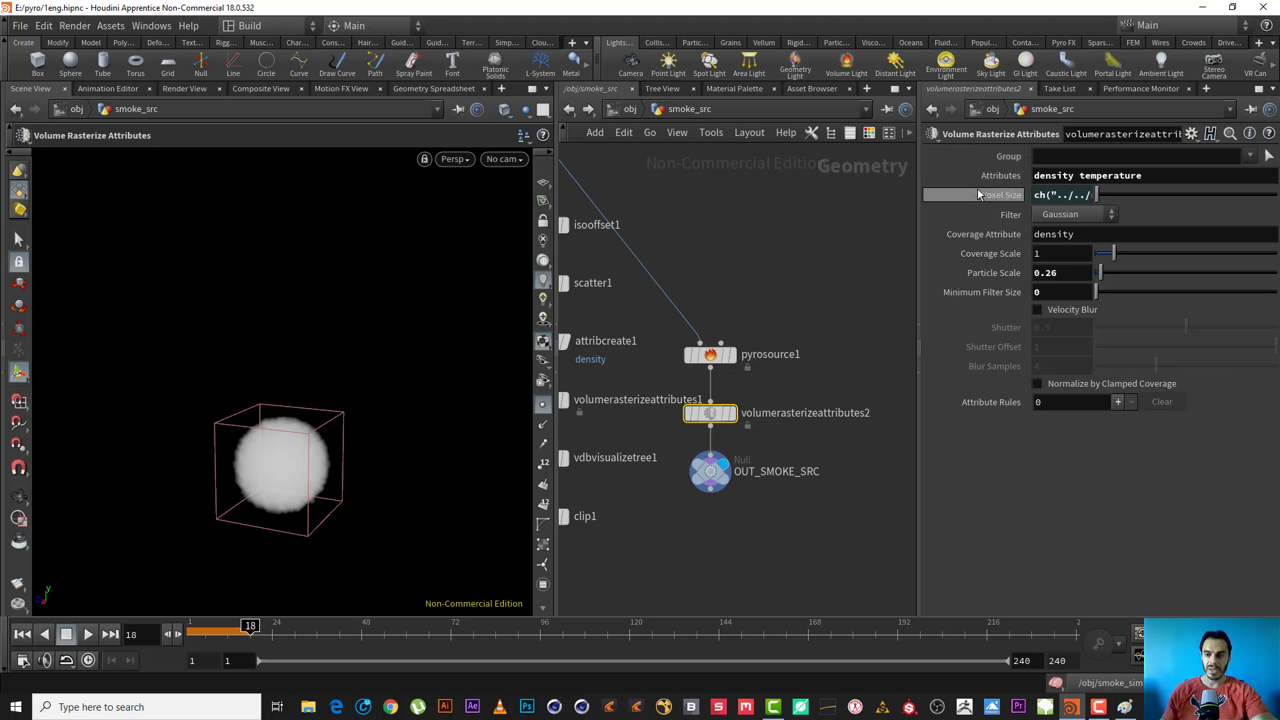
pyautogui.click(1007, 193)
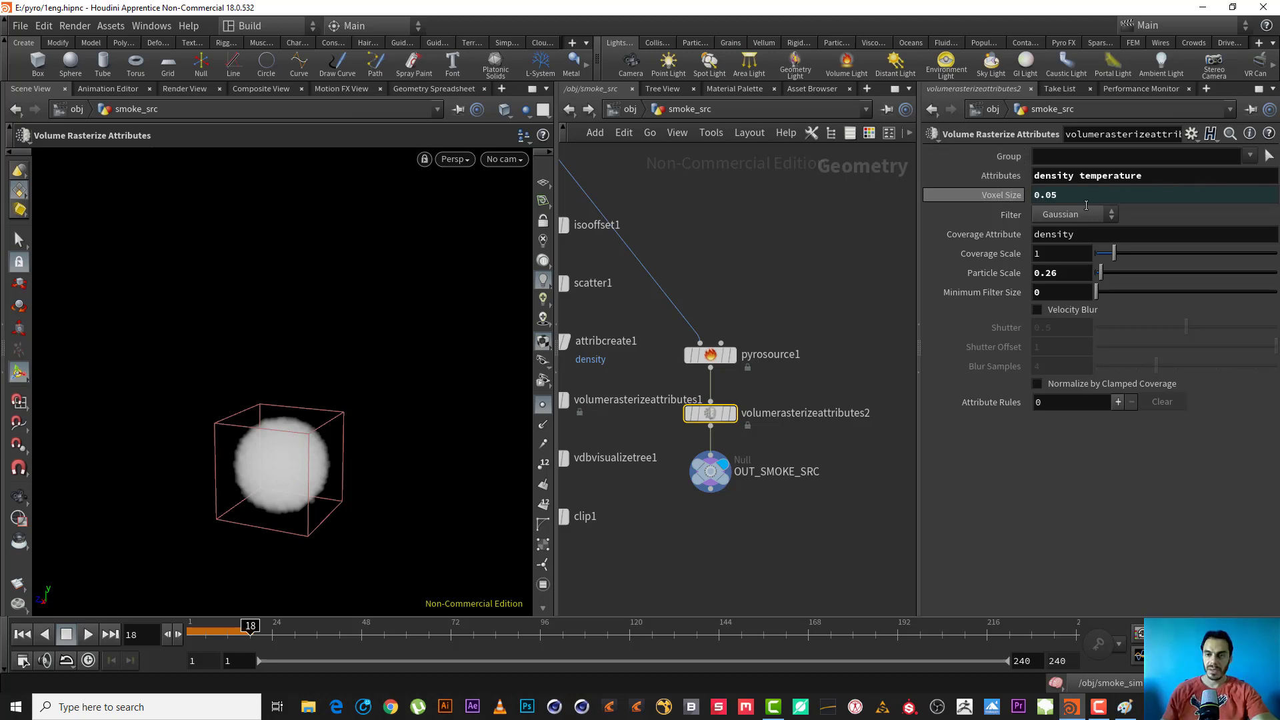
# Step: Add a Sky Light at object level and disable Enable Light In Viewport on its environment light
pyautogui.click(571, 110)
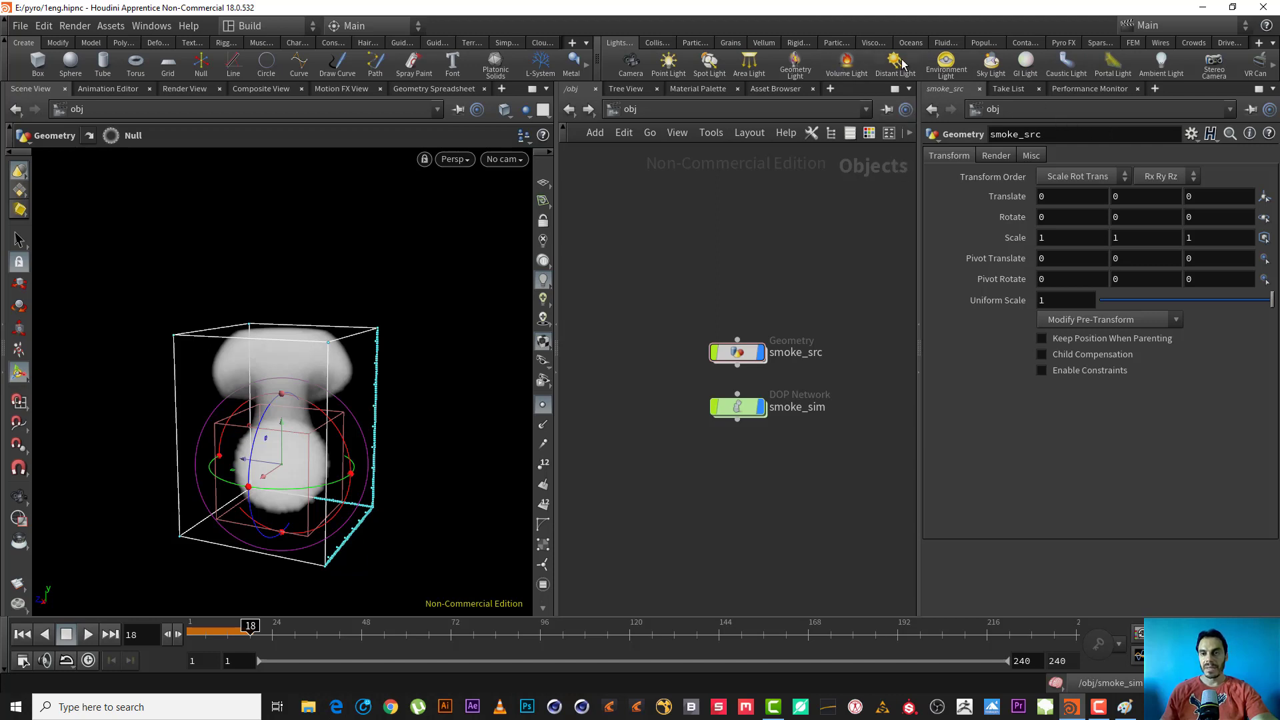
pyautogui.click(1000, 70)
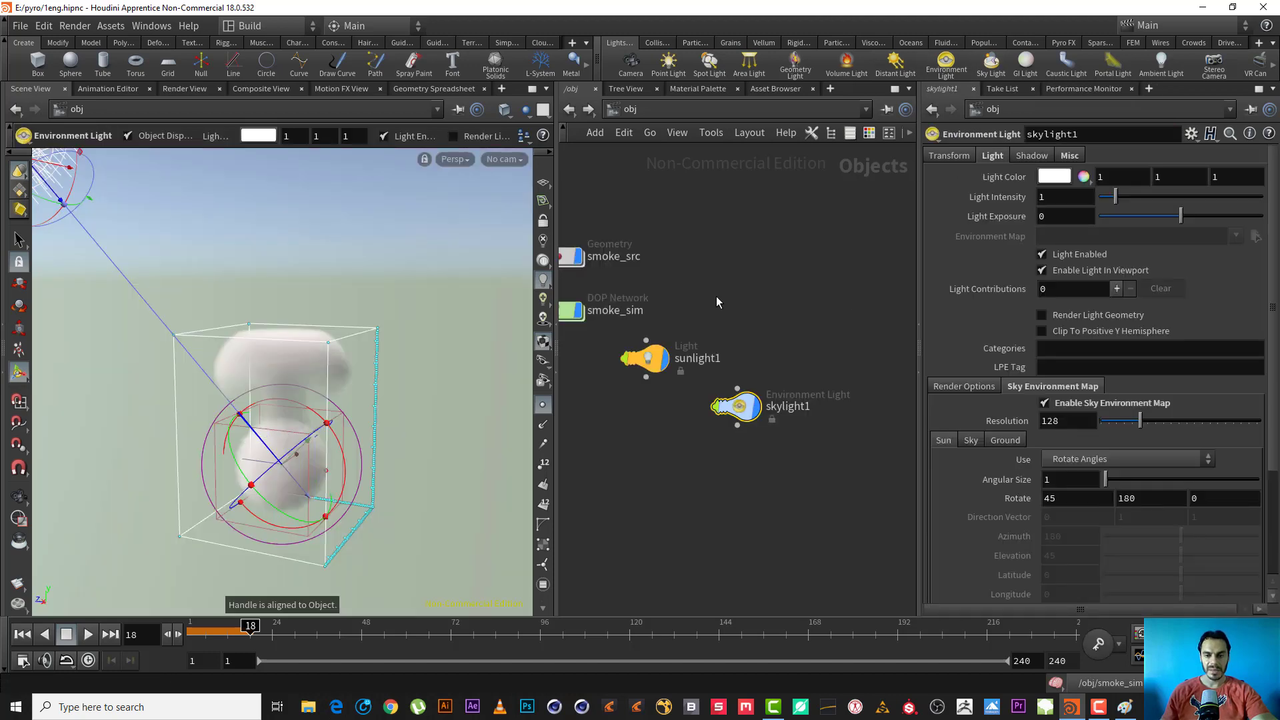
pyautogui.moveTo(718, 302); pyautogui.dragTo(793, 316, button='middle')
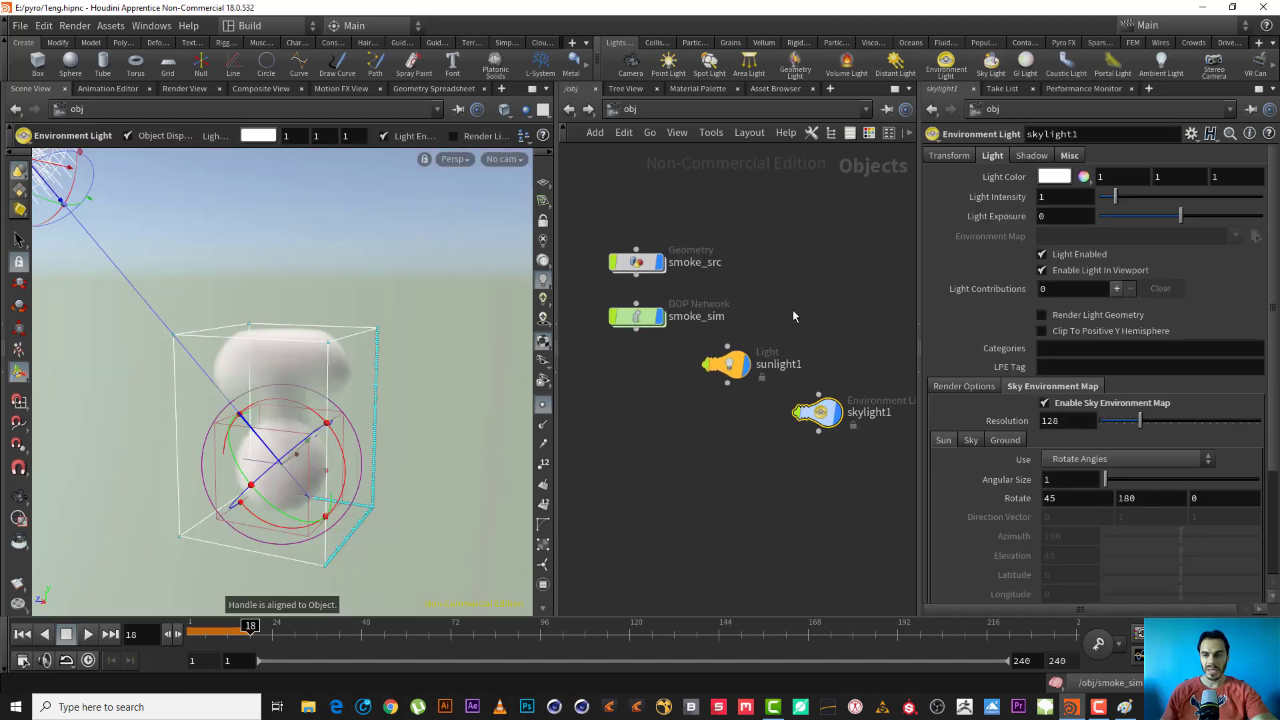
pyautogui.click(1062, 274)
# Step: Turn off the viewport display of the skylight1, sunlight1 and smoke_src objects
pyautogui.click(838, 413)
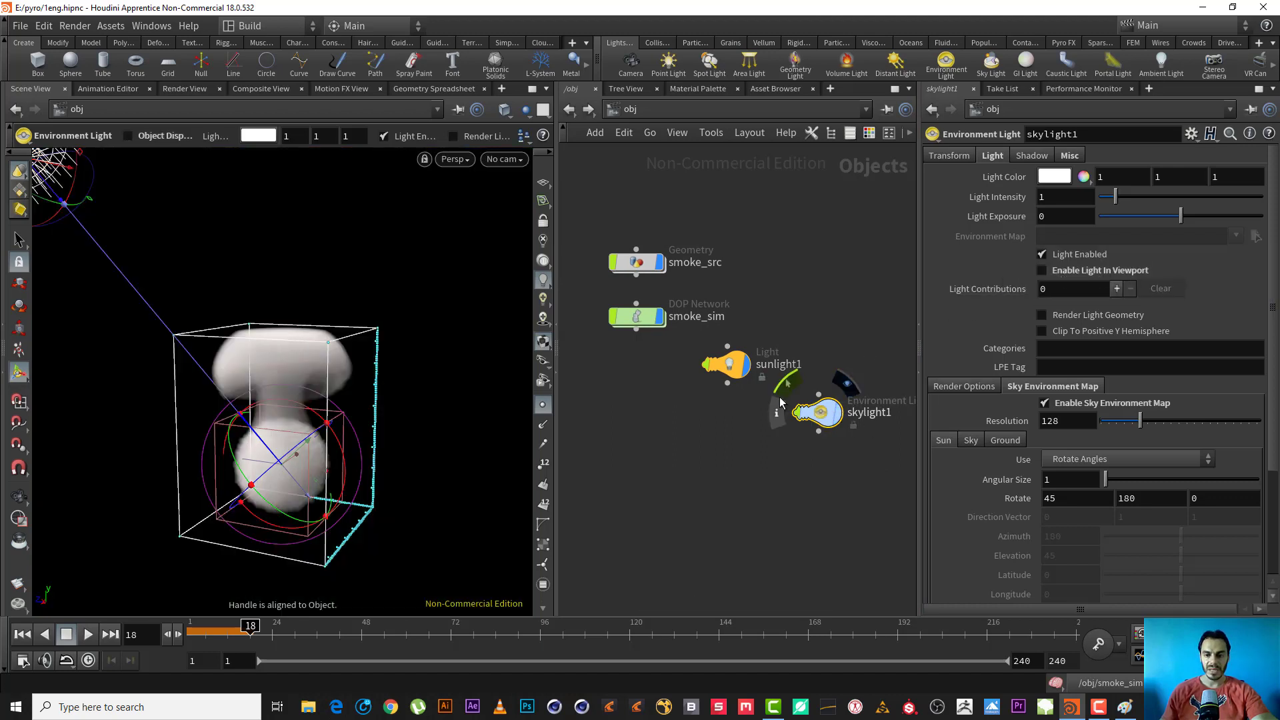
pyautogui.click(743, 365)
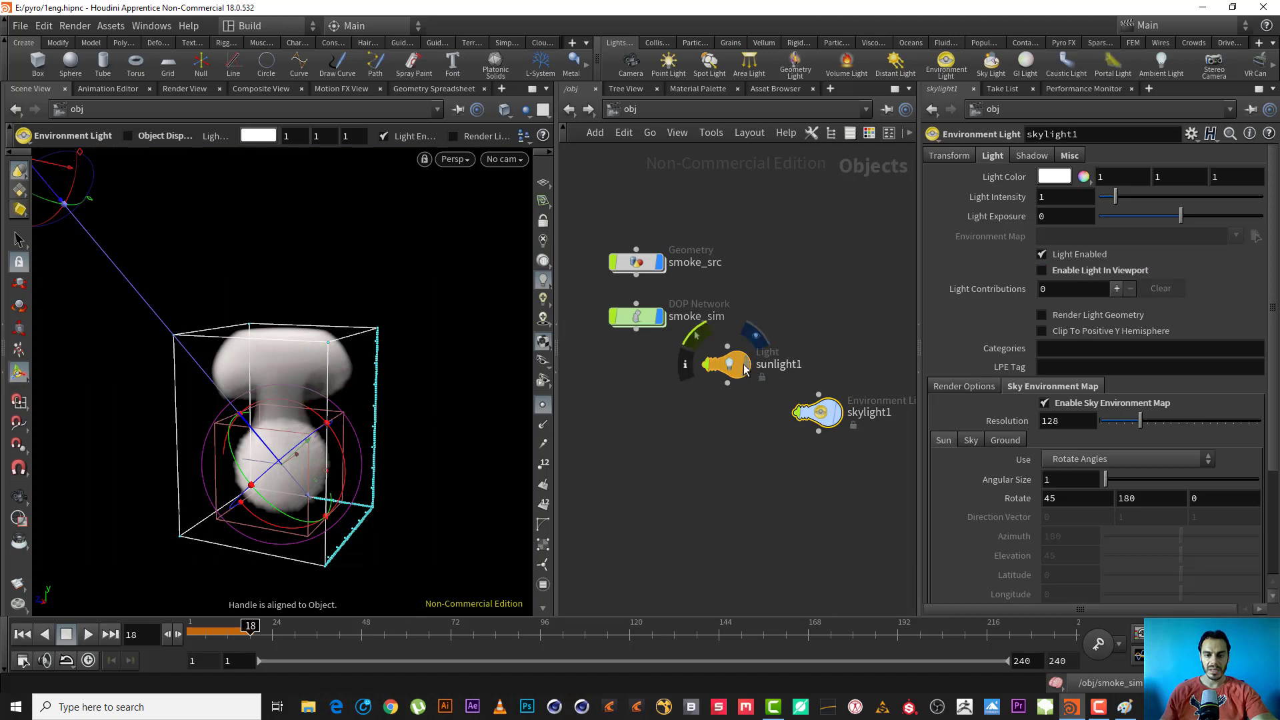
pyautogui.click(841, 269)
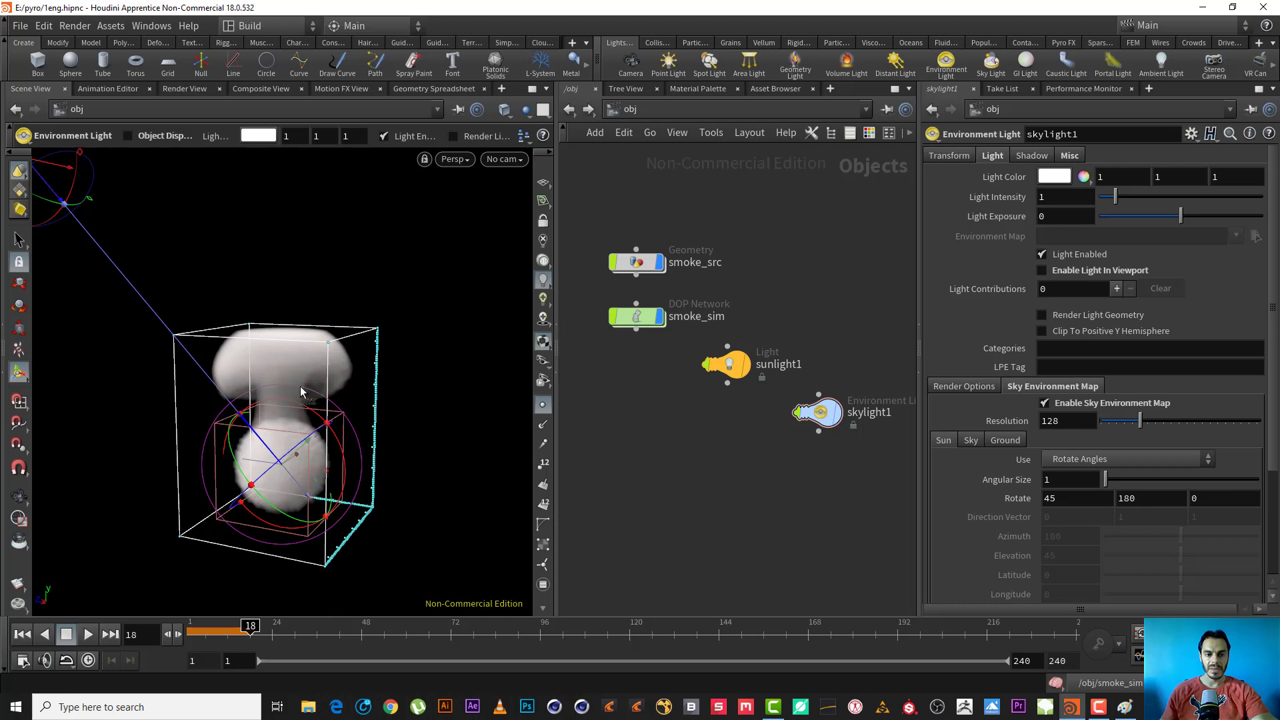
pyautogui.press('Escape')
pyautogui.moveTo(270, 407); pyautogui.dragTo(289, 410)
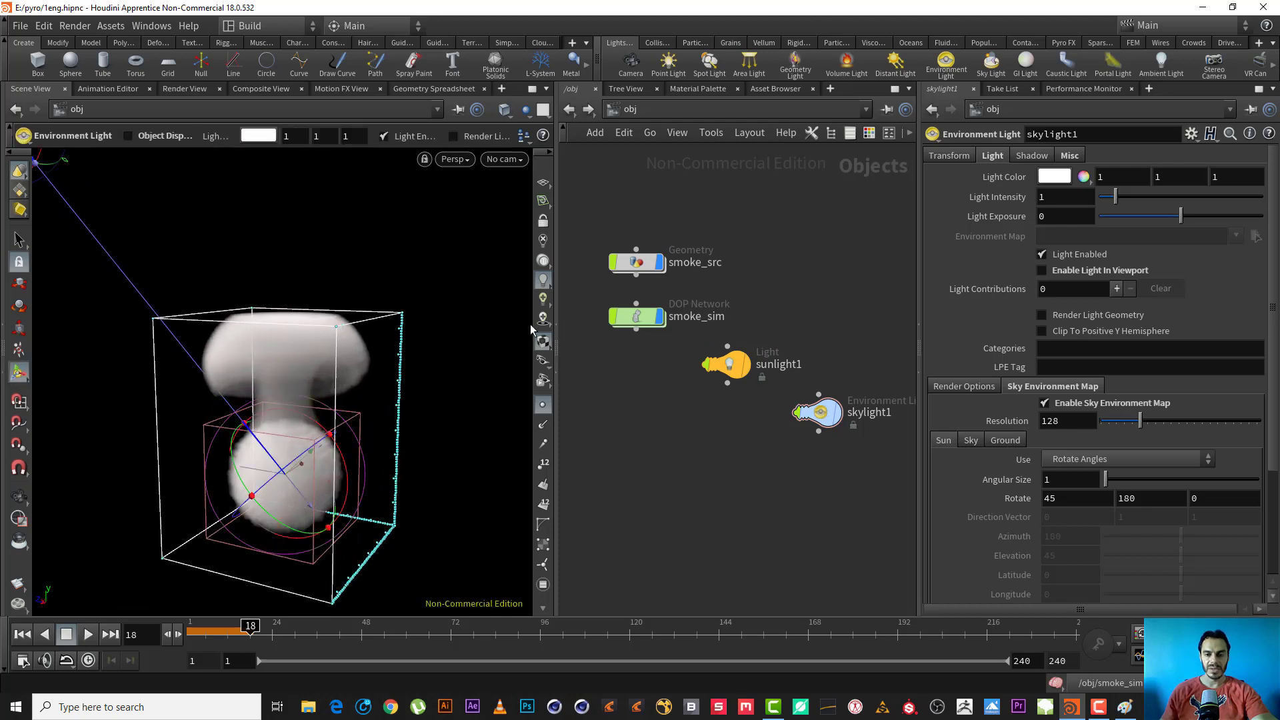
pyautogui.keyDown('alt'); pyautogui.moveTo(412, 288); pyautogui.dragTo(310, 380, button='right'); pyautogui.keyUp('alt')
pyautogui.click(745, 368)
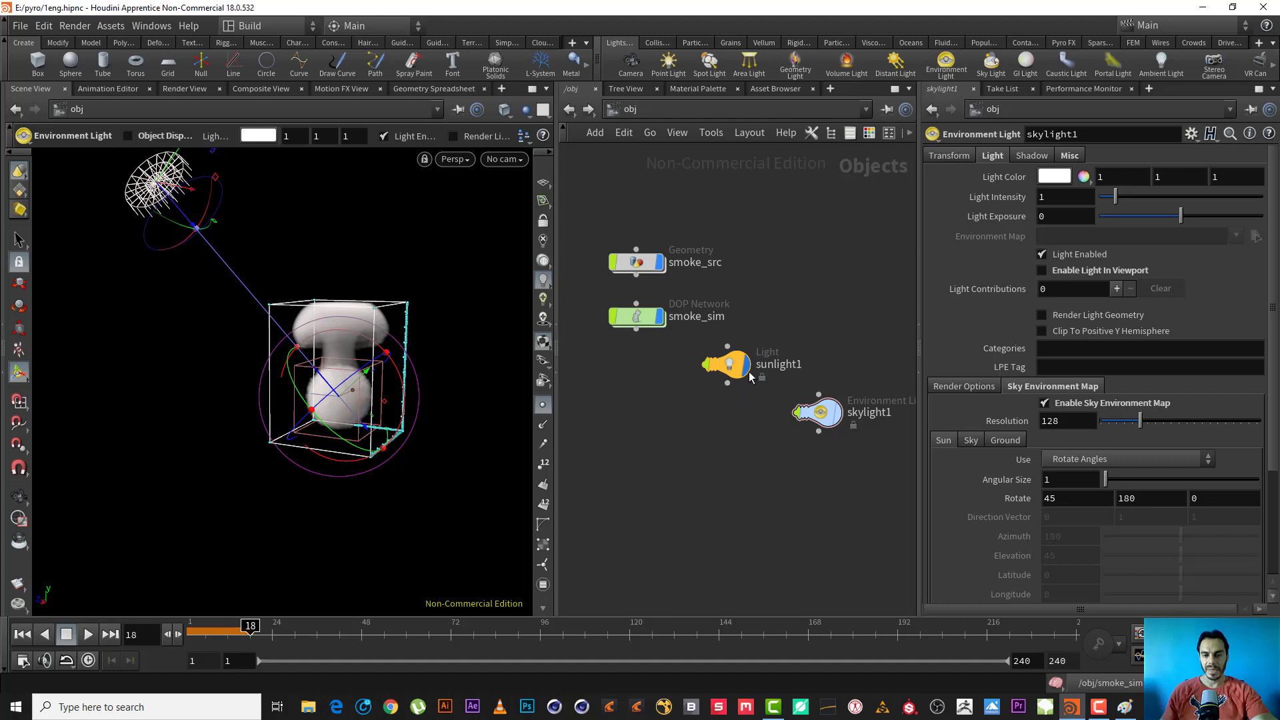
pyautogui.click(742, 366)
pyautogui.keyDown('alt'); pyautogui.moveTo(420, 406); pyautogui.dragTo(478, 328, button='right'); pyautogui.keyUp('alt')
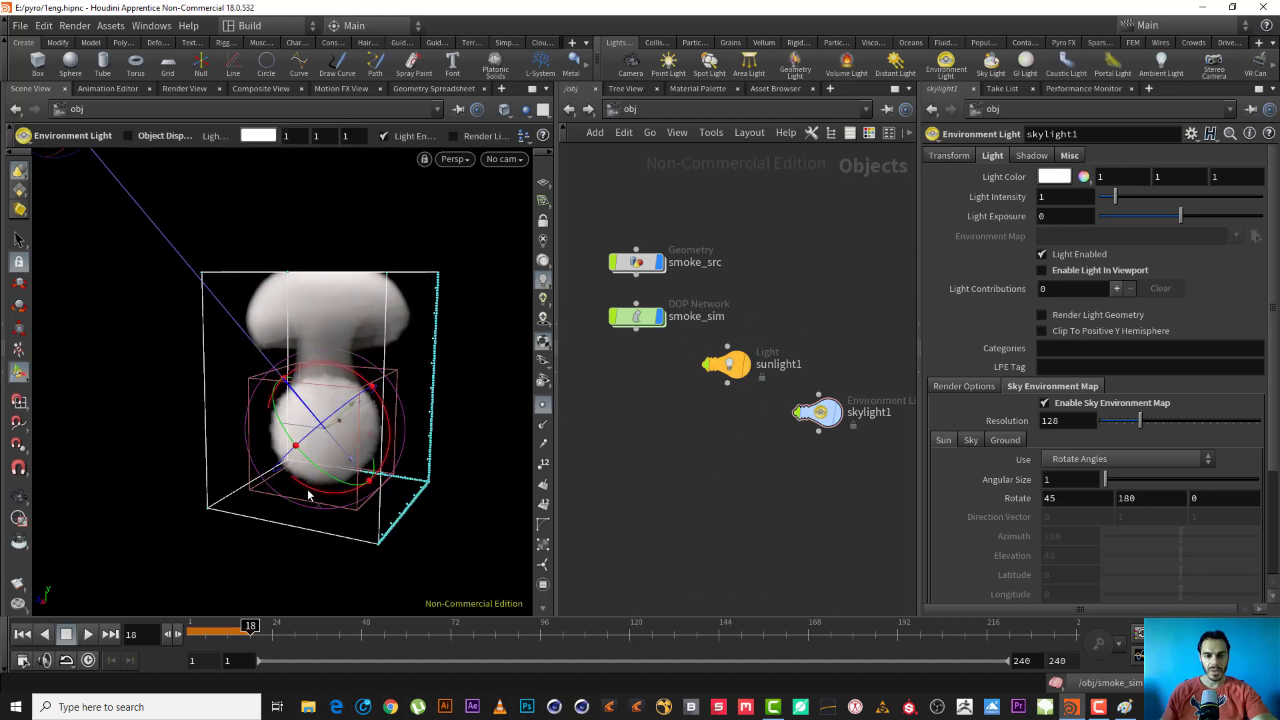
pyautogui.keyDown('alt'); pyautogui.moveTo(310, 306); pyautogui.dragTo(256, 296, button='middle'); pyautogui.keyUp('alt')
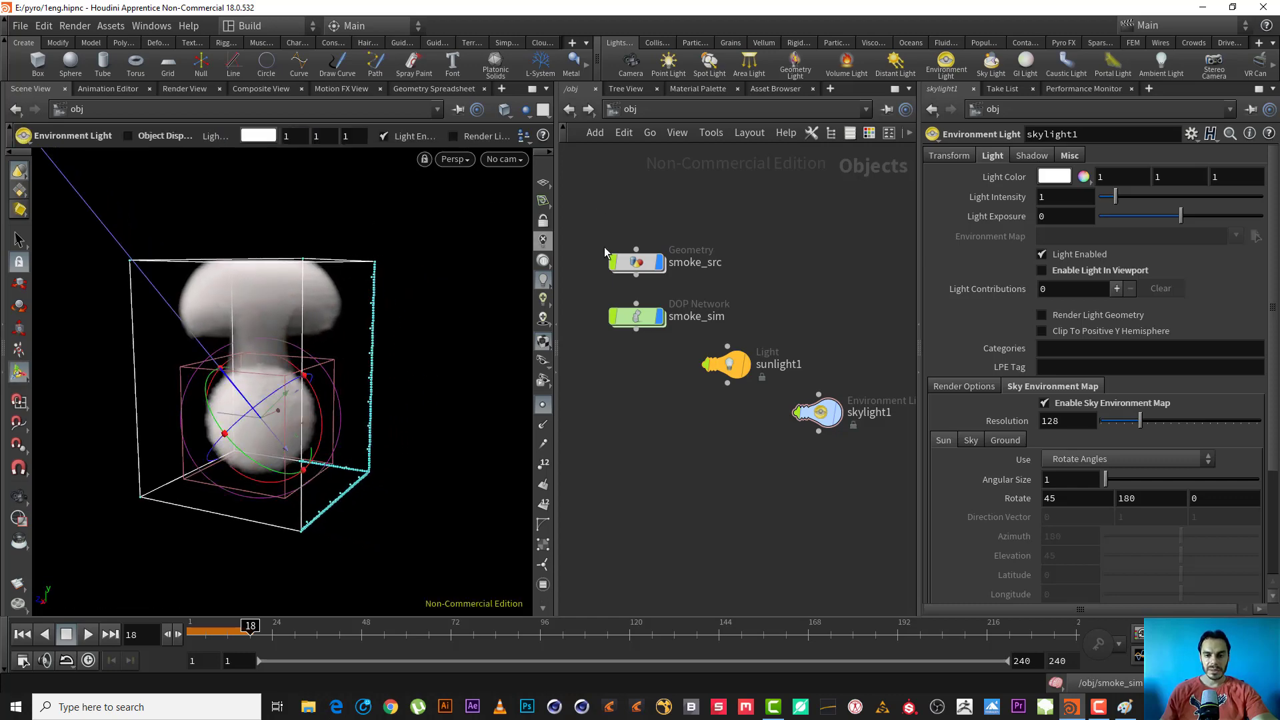
pyautogui.click(661, 264)
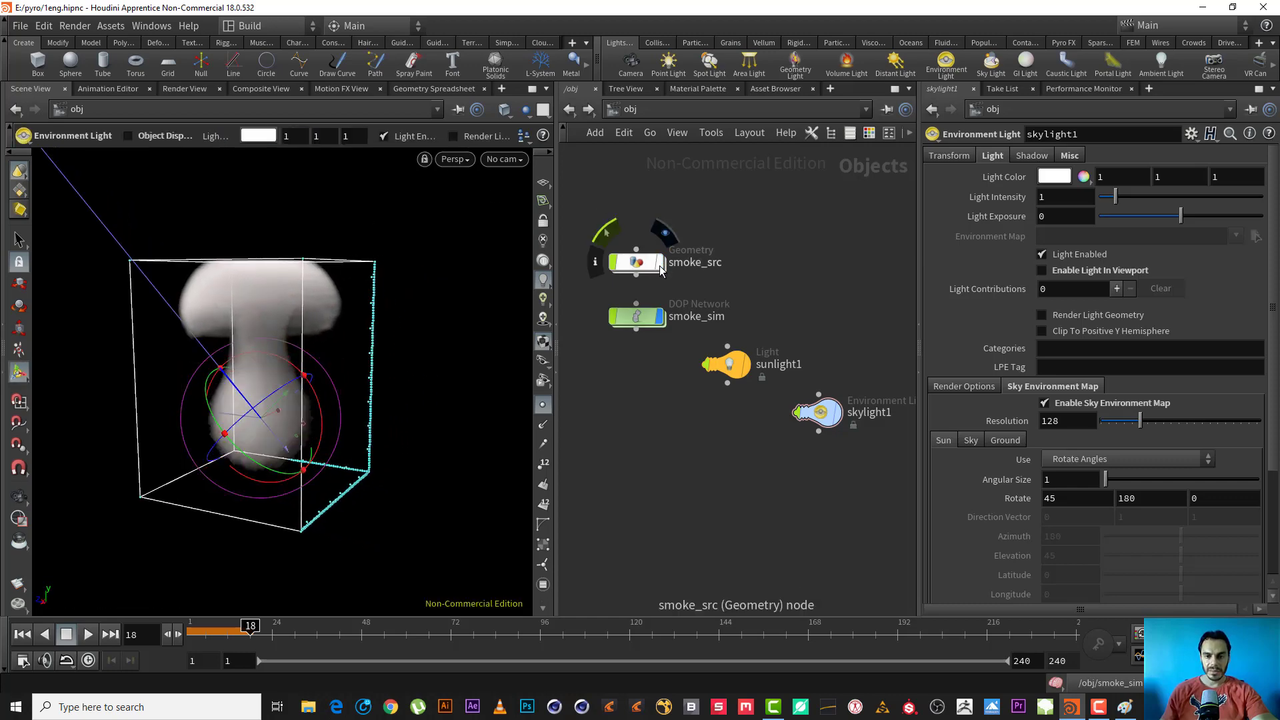
# Step: Open the smoke_sim network, switch to the Select tool and replay the lit simulation from the first frame
pyautogui.doubleClick(638, 317)
pyautogui.click(681, 469)
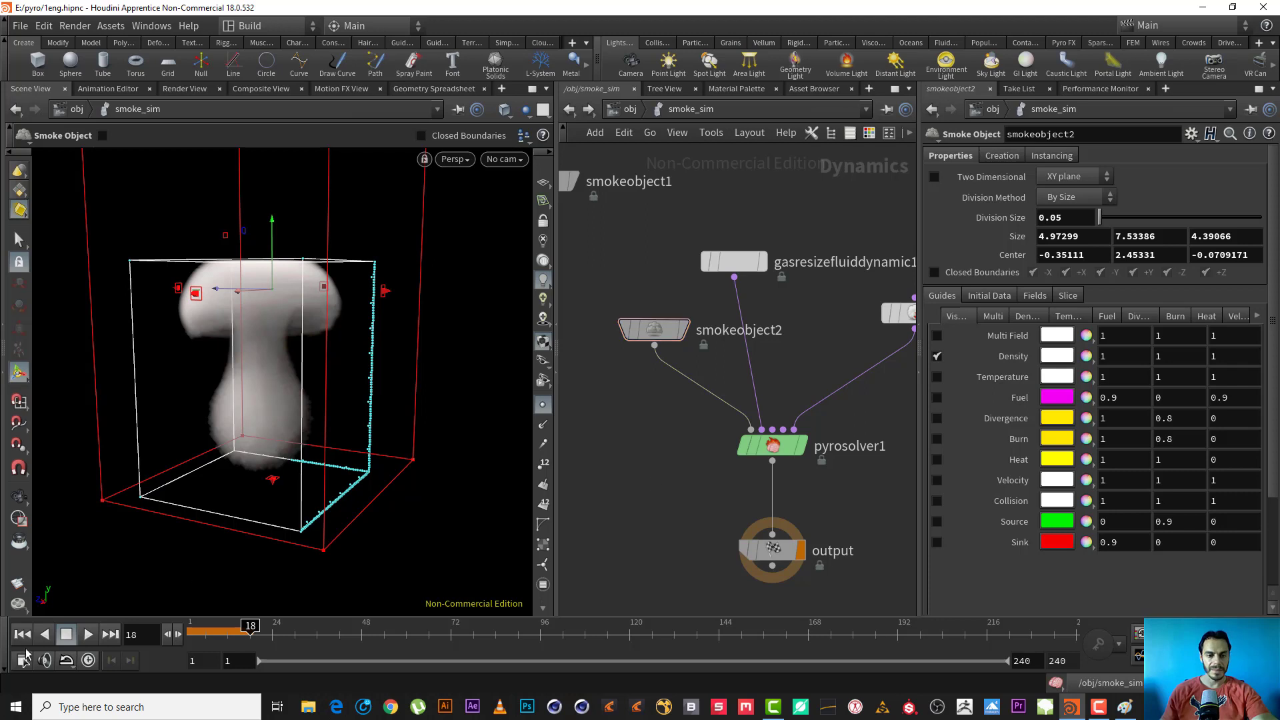
pyautogui.click(22, 633)
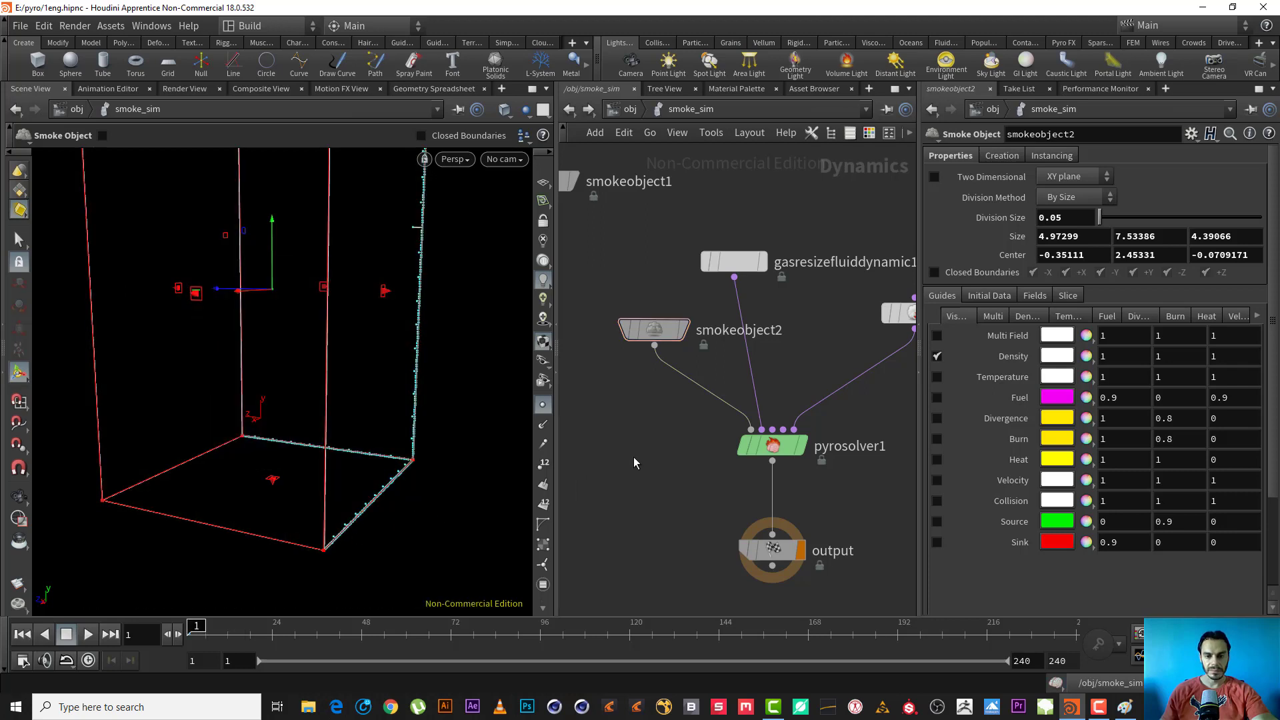
pyautogui.moveTo(635, 522); pyautogui.dragTo(685, 595)
pyautogui.click(19, 240)
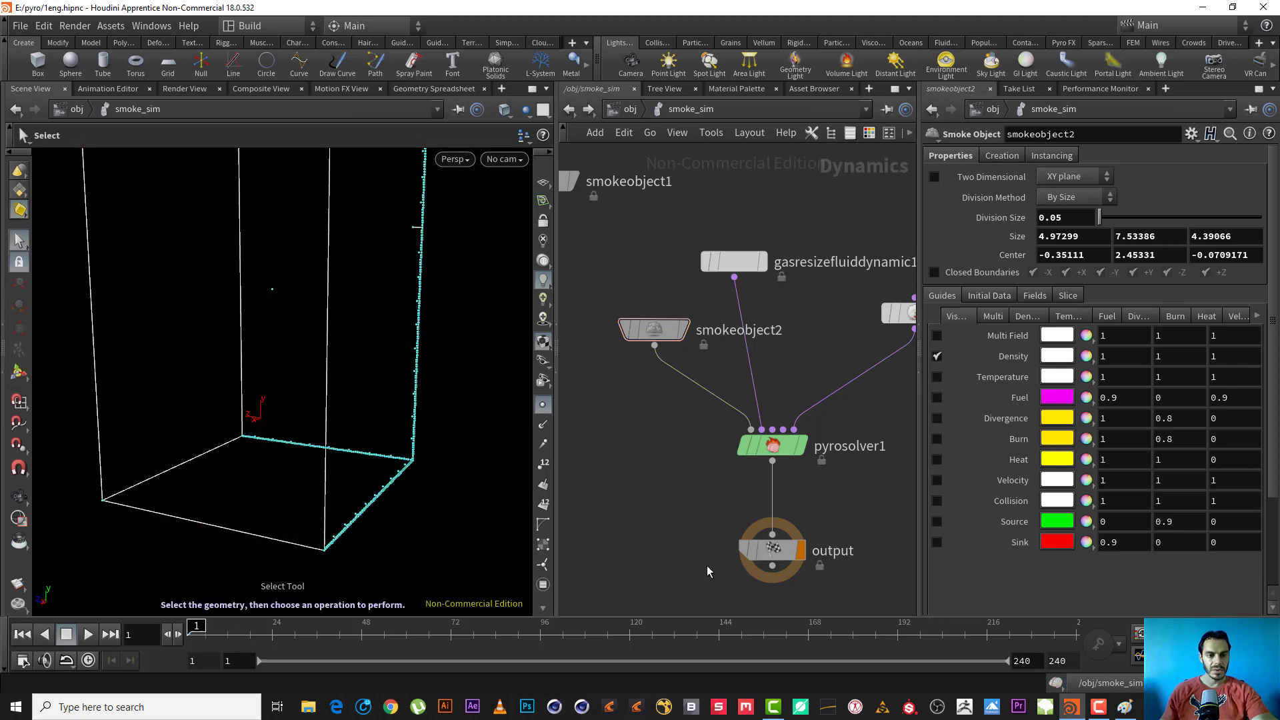
pyautogui.click(87, 633)
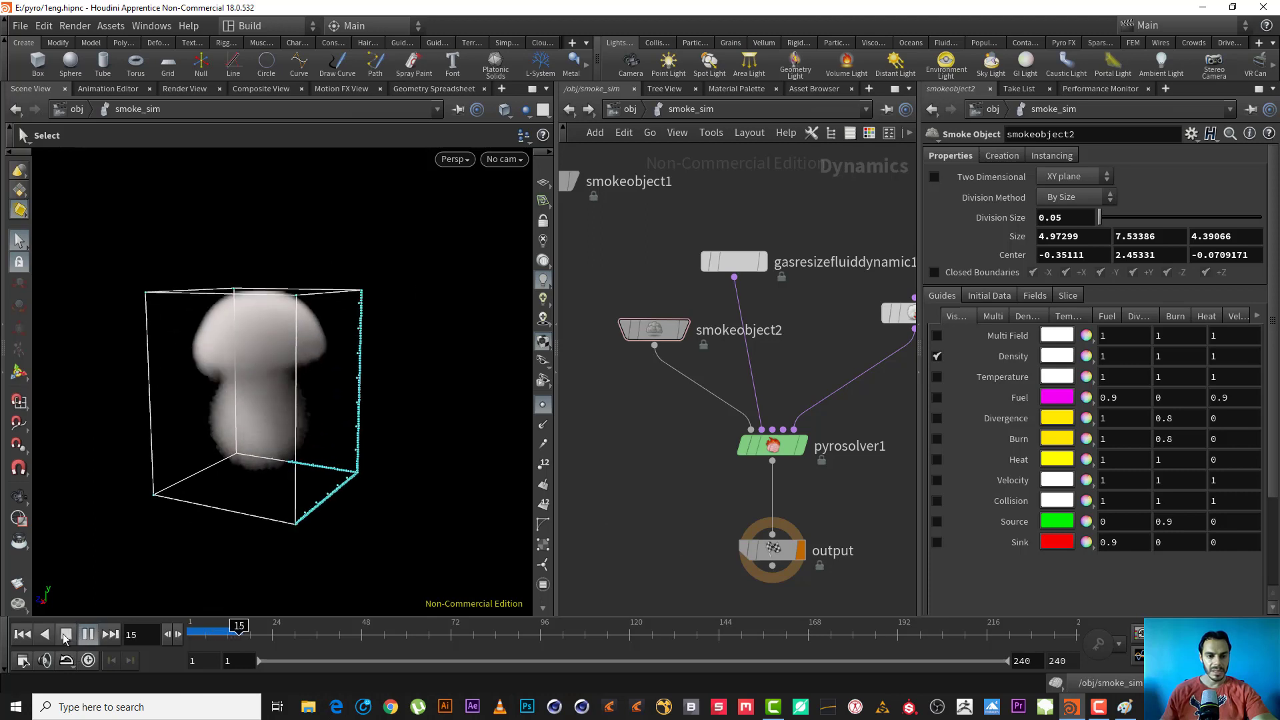
# Step: Pause the simulation, orbit around the smoke, and continue playback to about frame 34
pyautogui.click(65, 634)
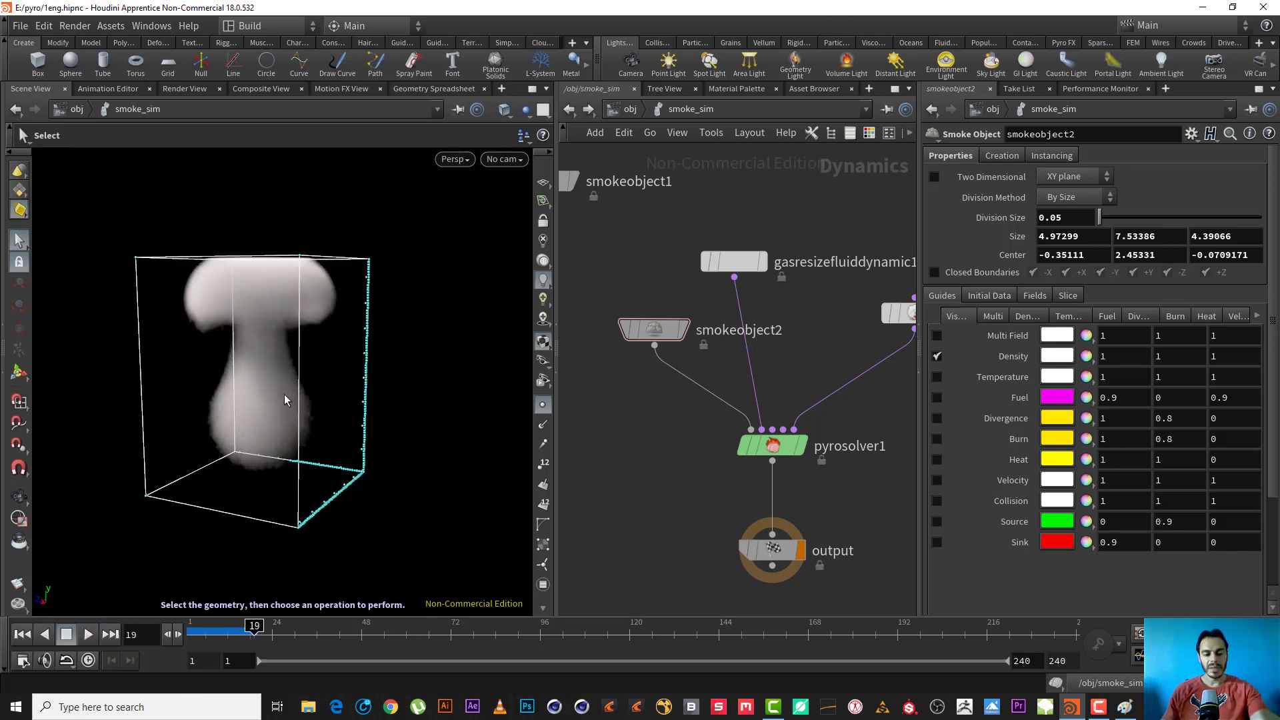
pyautogui.press('Escape')
pyautogui.moveTo(218, 354); pyautogui.dragTo(263, 353)
pyautogui.press('s')
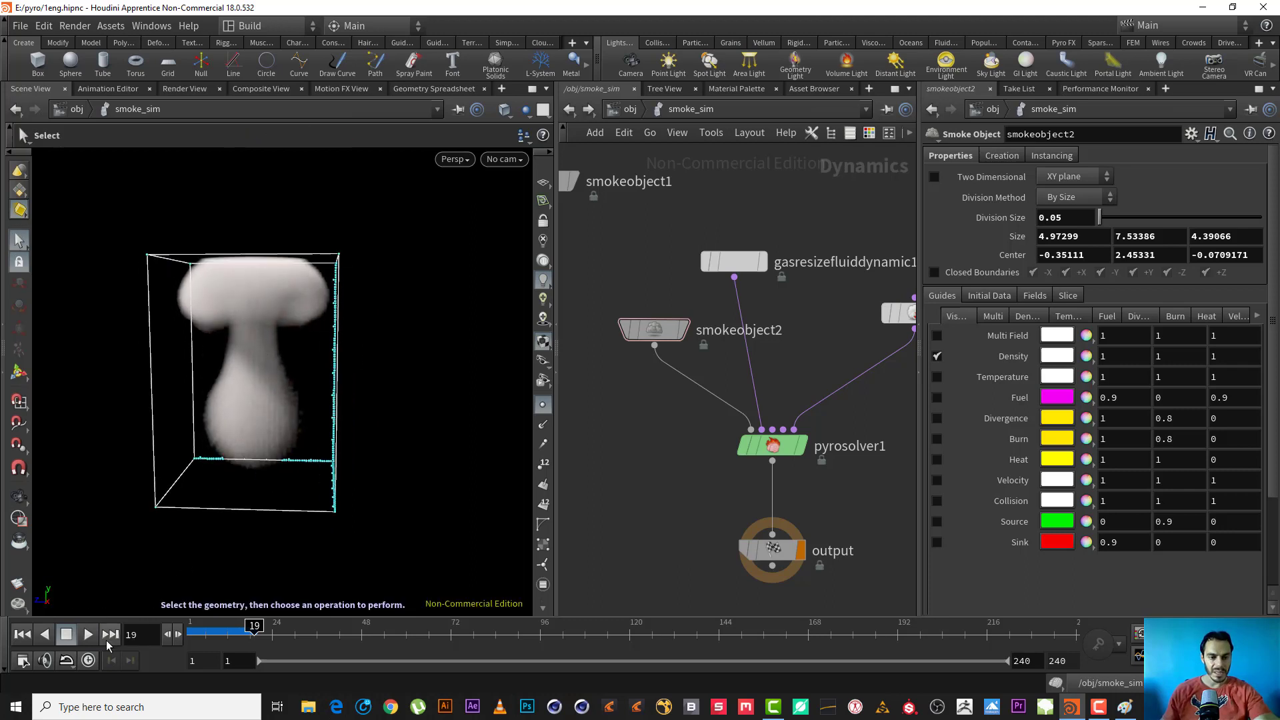
pyautogui.click(94, 635)
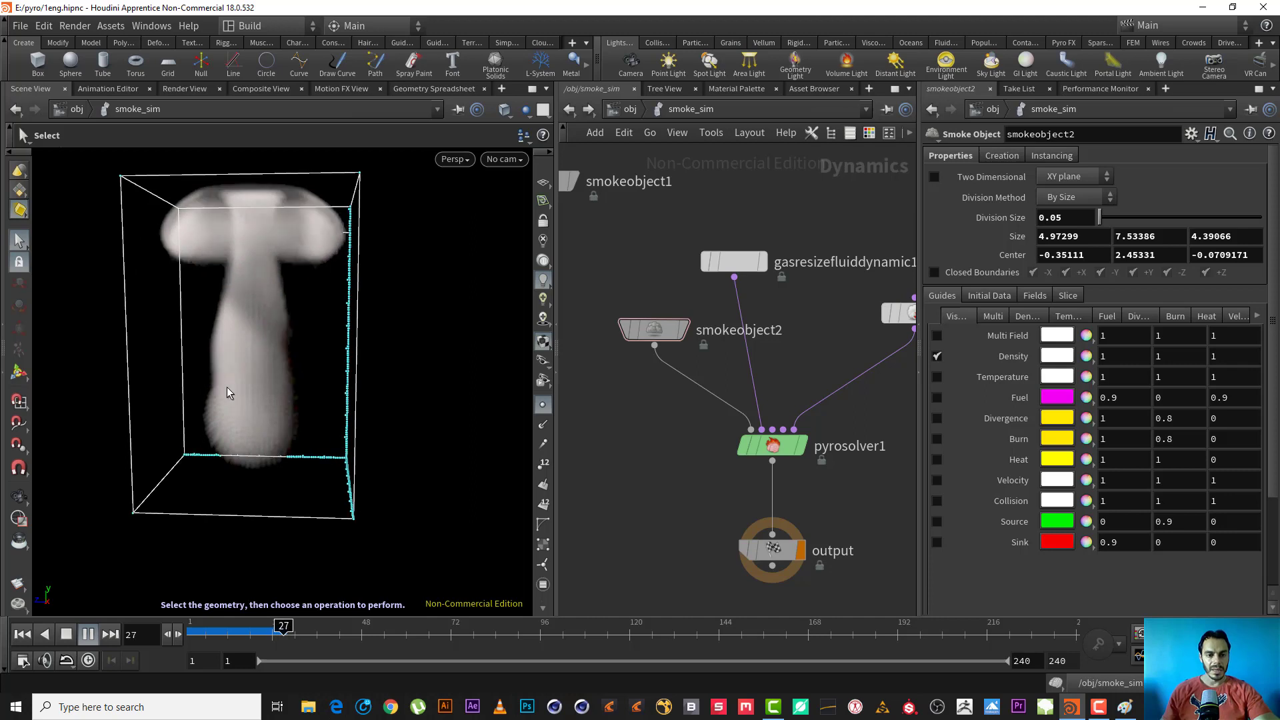
pyautogui.click(68, 634)
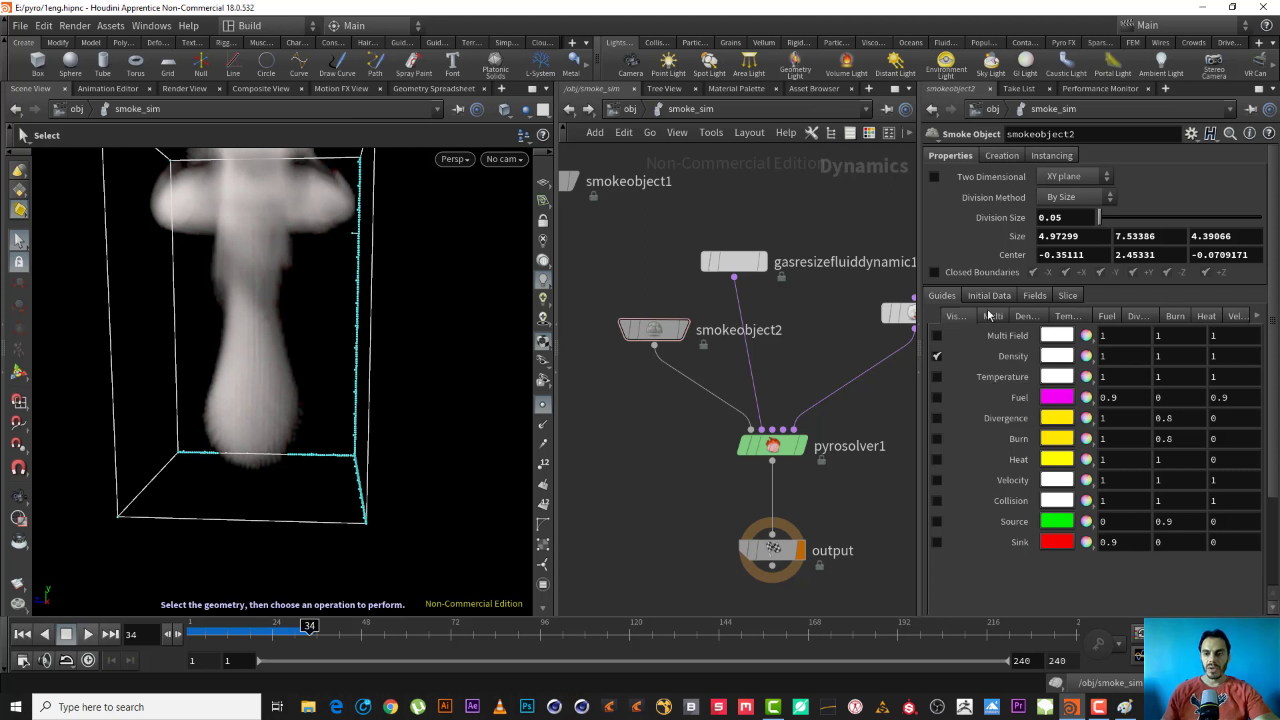
# Step: Enable the Temperature guide on smokeobject2 and turn off the viewport's point display to view the temperature slice face-on
pyautogui.click(651, 333)
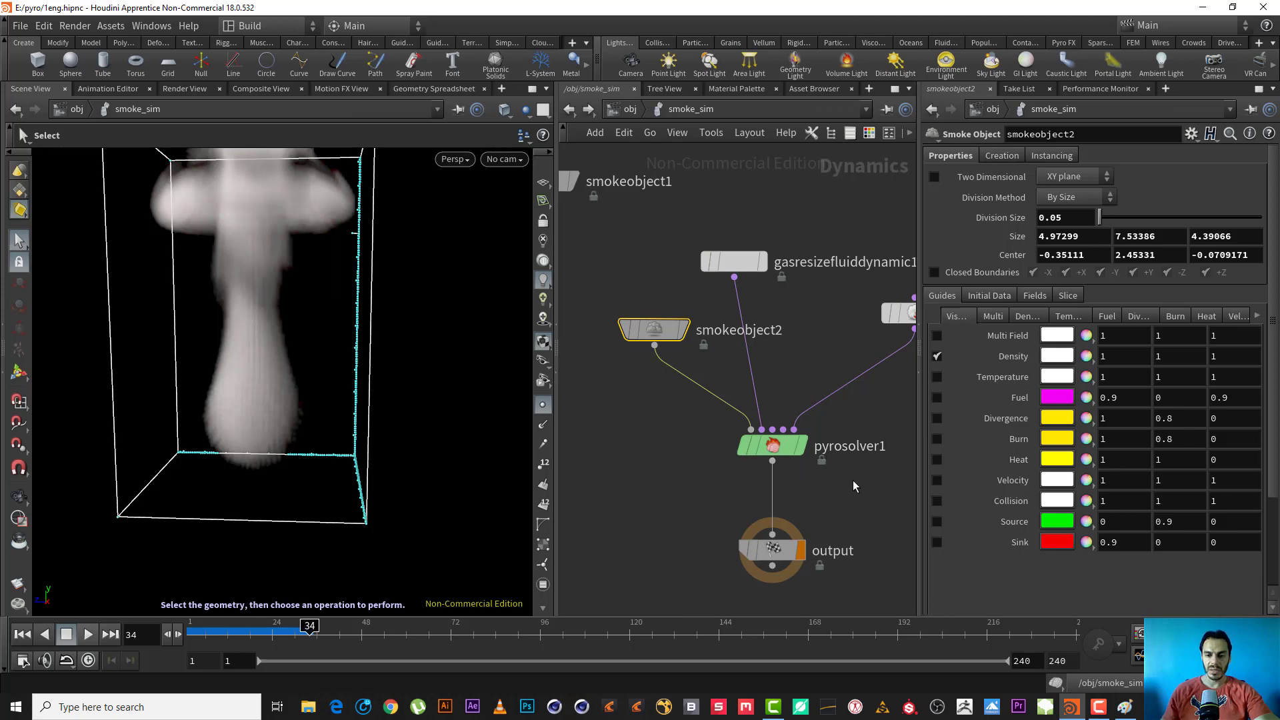
pyautogui.moveTo(853, 480); pyautogui.dragTo(699, 414)
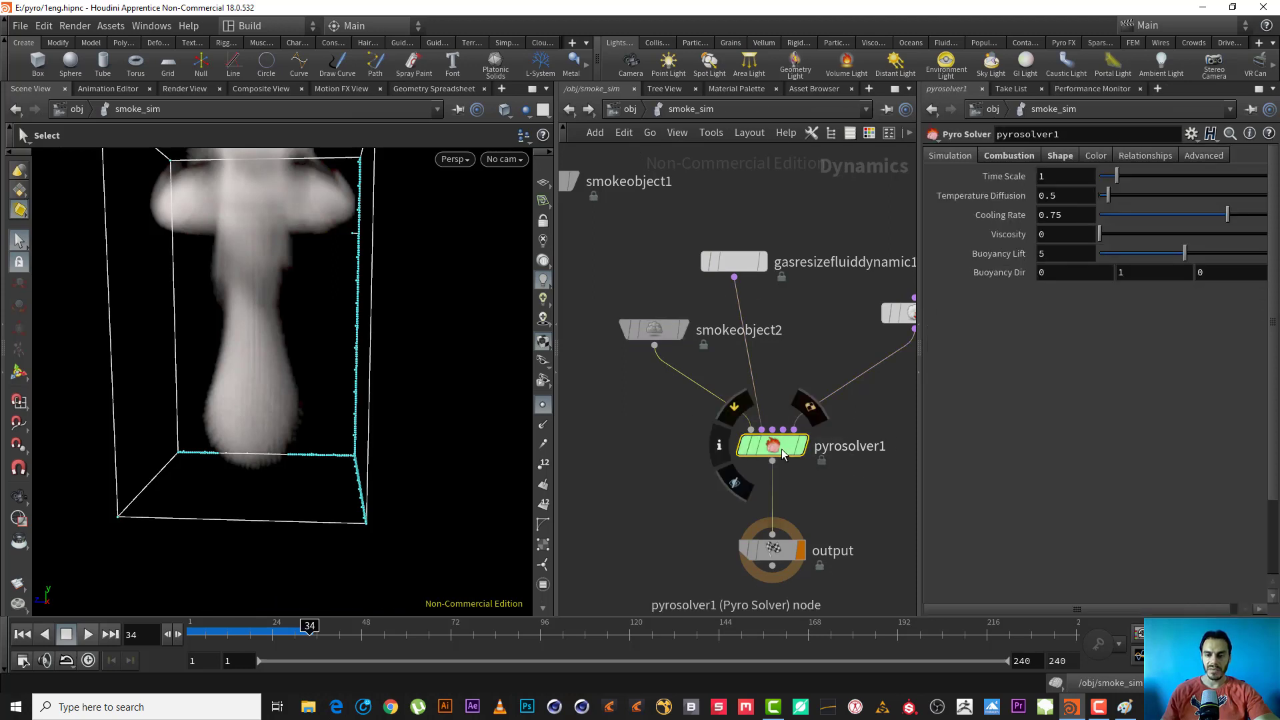
pyautogui.click(652, 327)
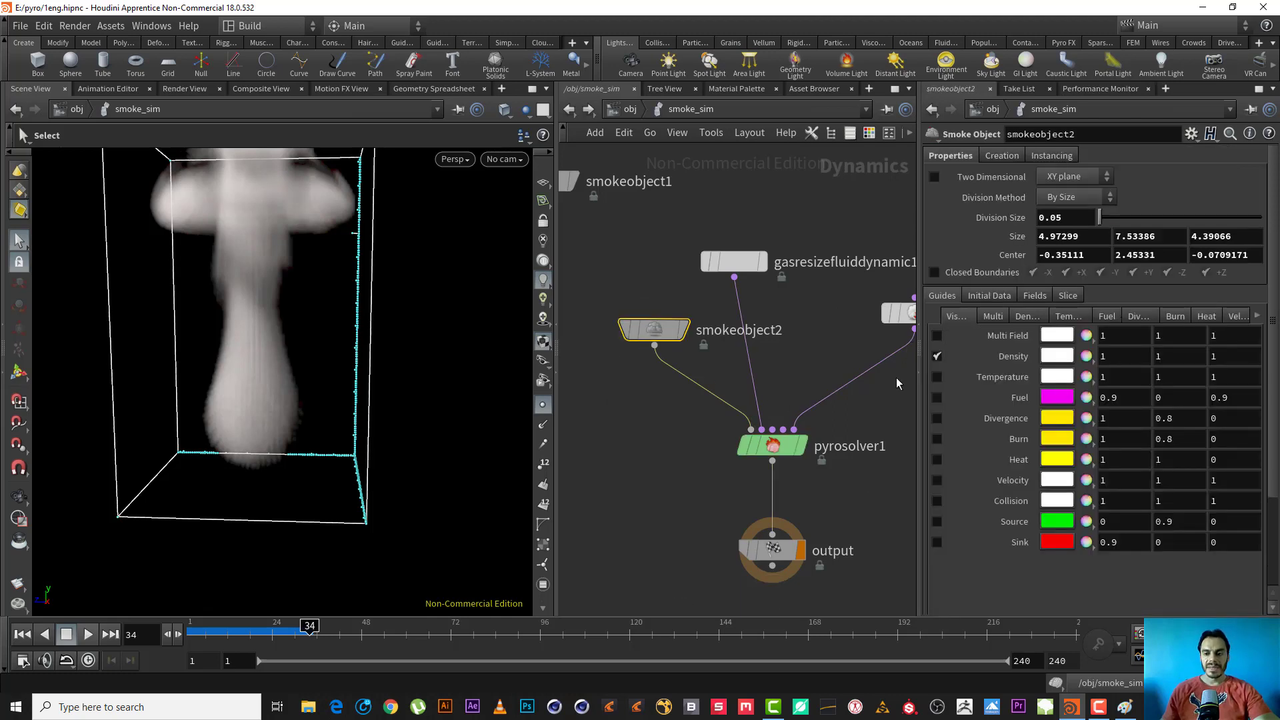
pyautogui.click(937, 377)
pyautogui.press('Escape')
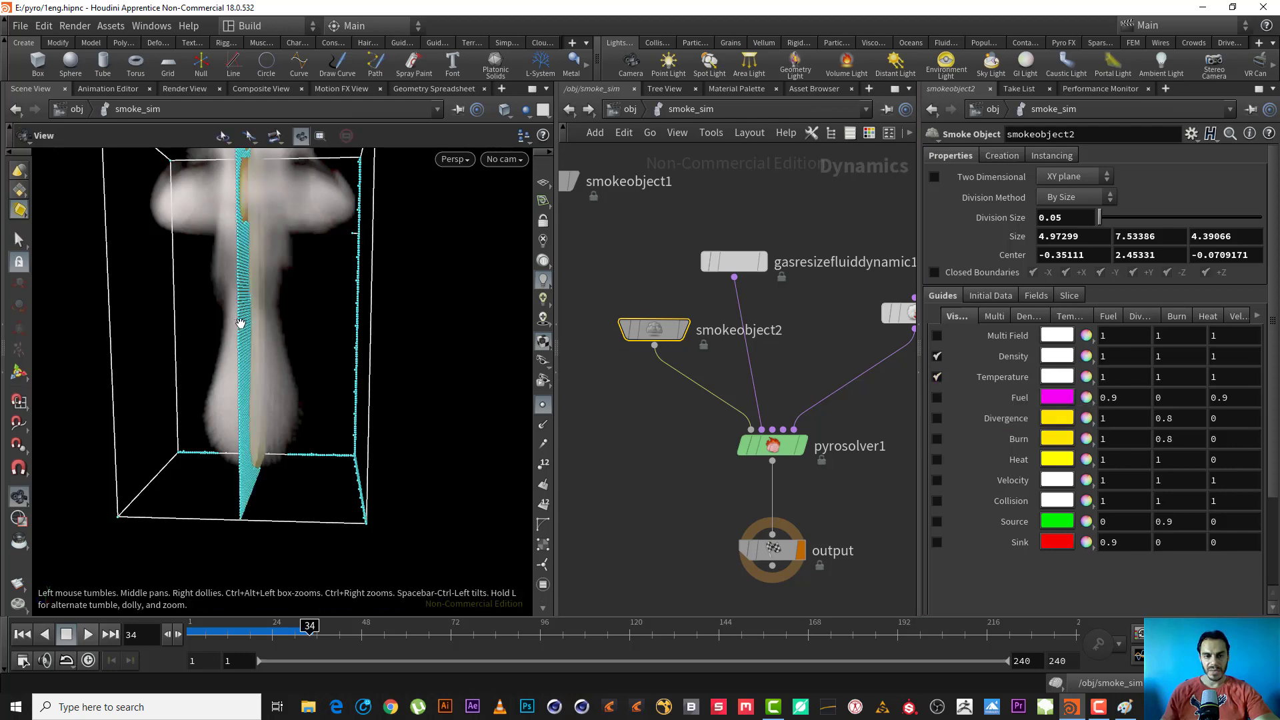
pyautogui.scroll(5, 349, 320)
pyautogui.click(569, 382)
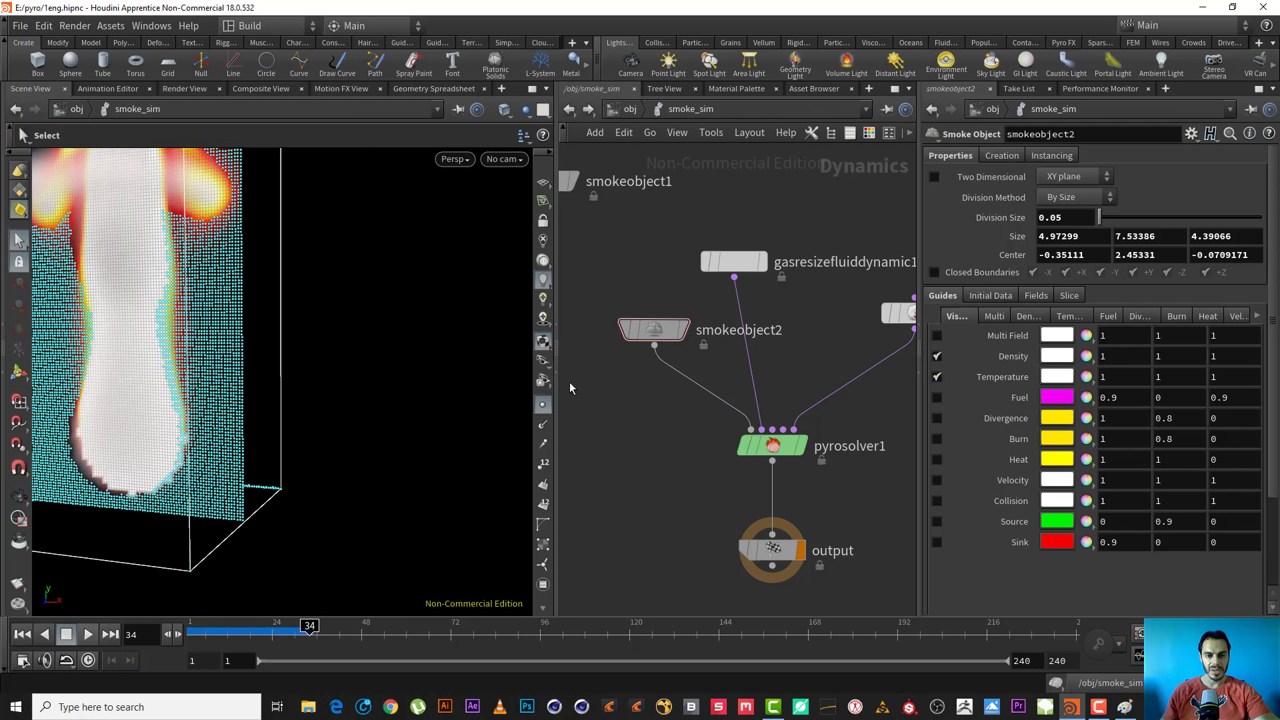
pyautogui.click(543, 403)
pyautogui.moveTo(153, 360); pyautogui.dragTo(265, 414)
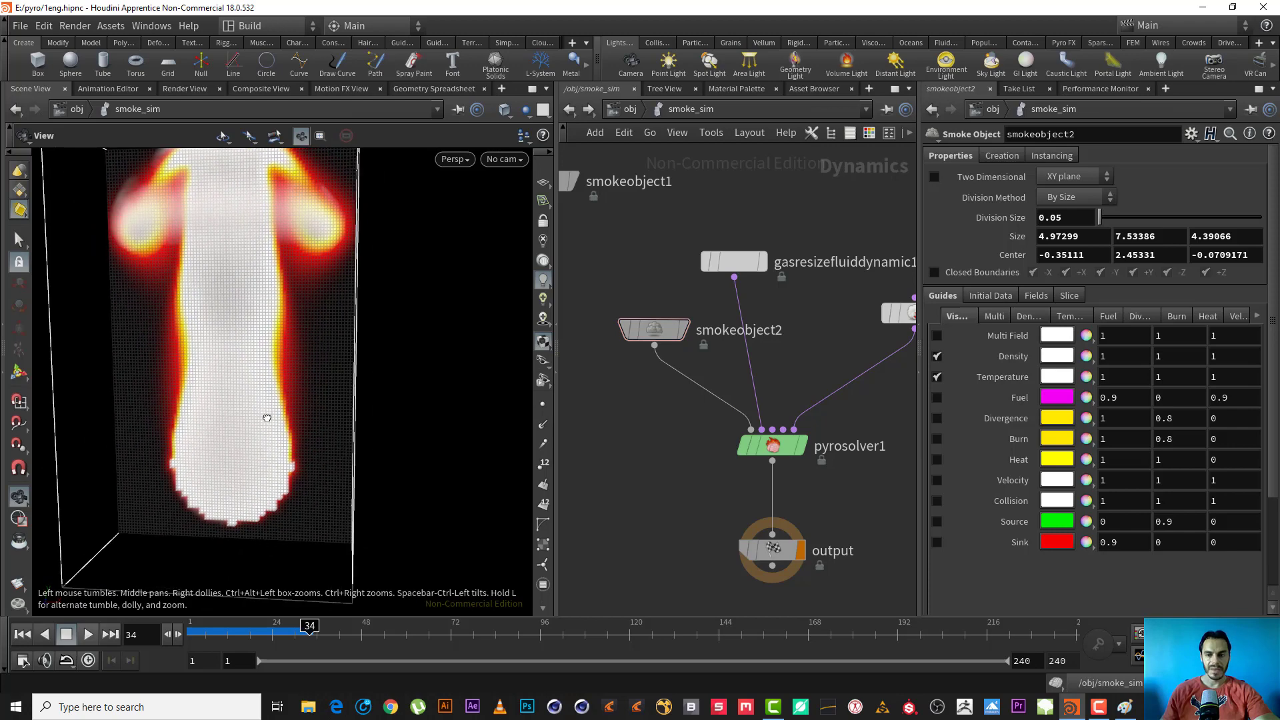
pyautogui.moveTo(366, 334); pyautogui.dragTo(413, 341)
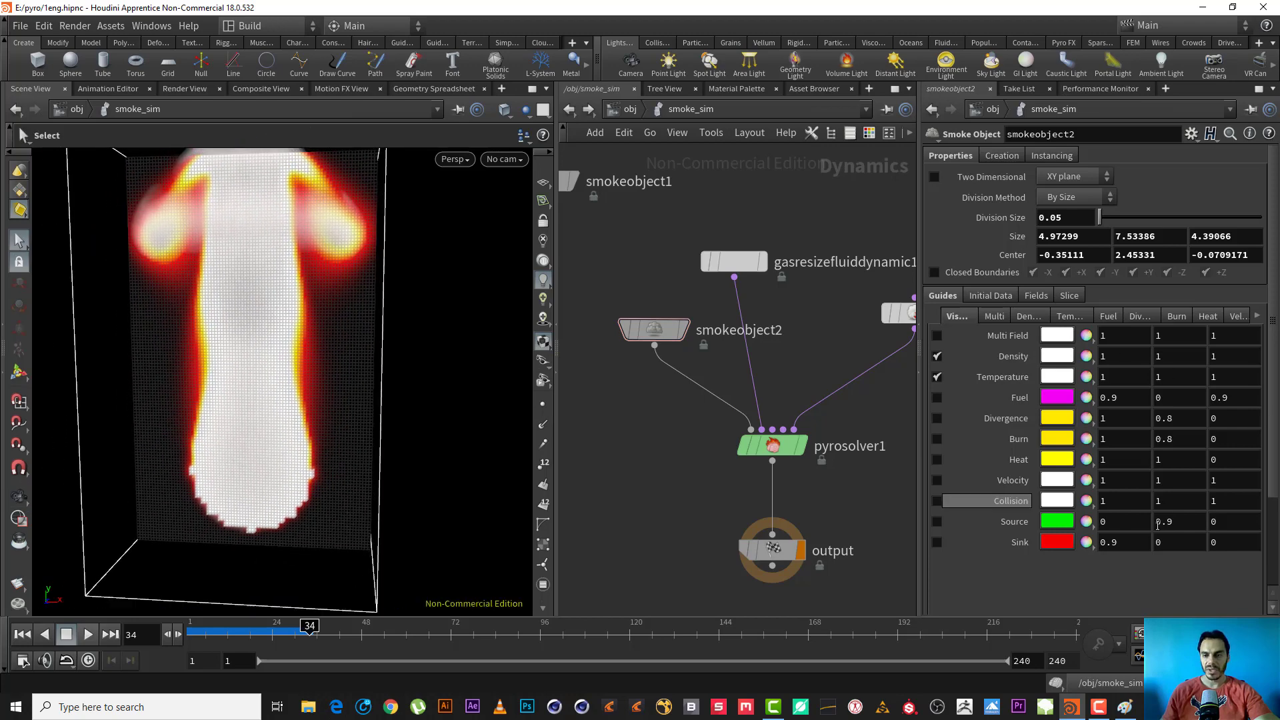
# Step: Try the Fuel and Divergence guides on smokeobject2, and turn on its Velocity guide instead
pyautogui.click(937, 398)
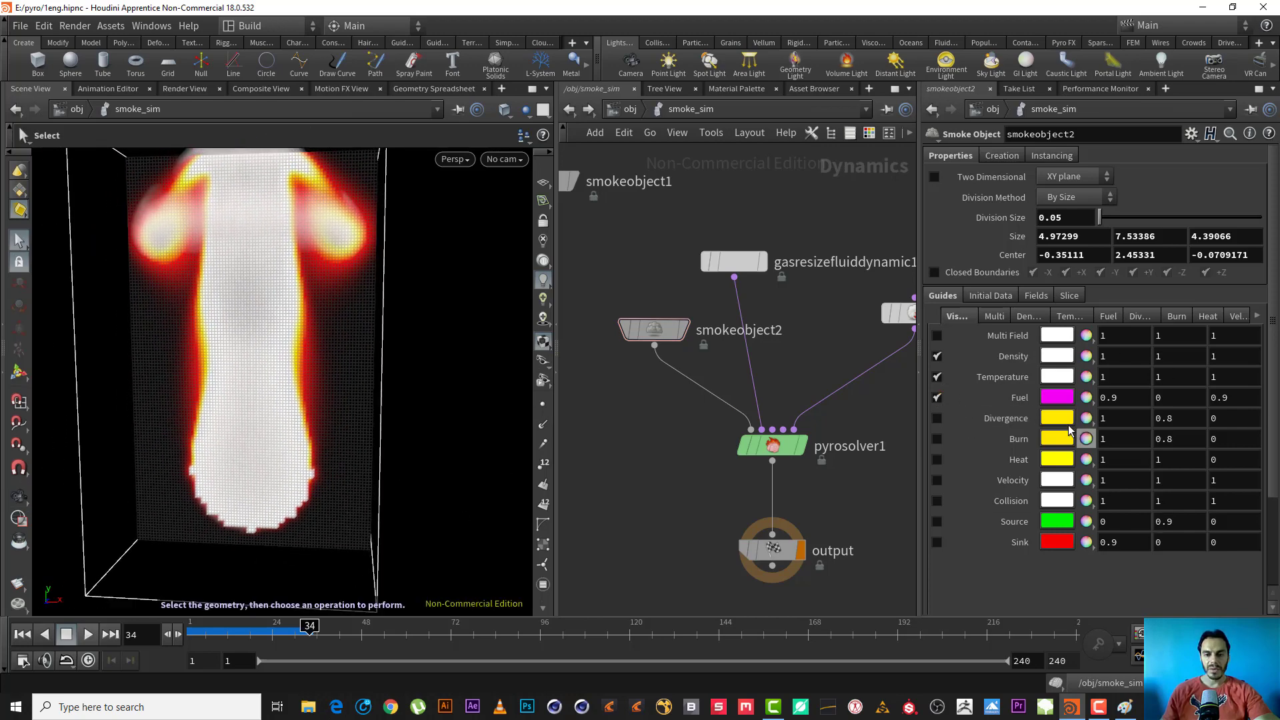
pyautogui.click(937, 419)
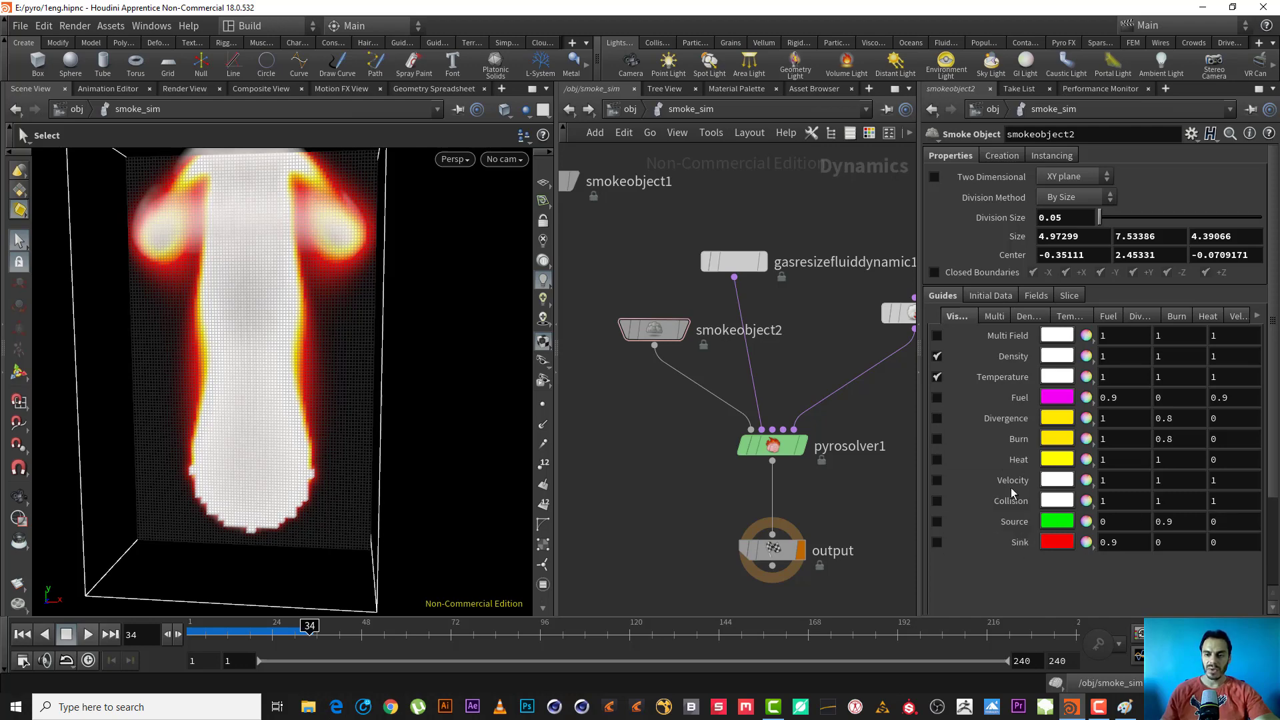
pyautogui.click(937, 481)
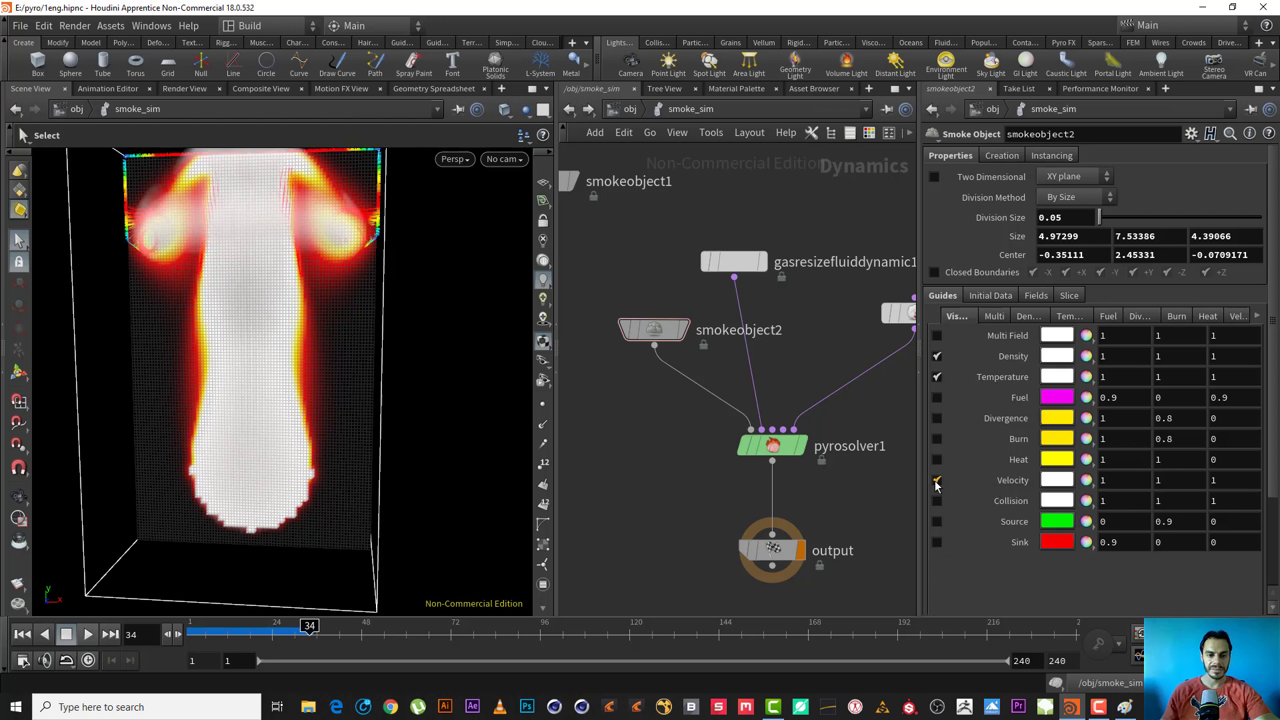
pyautogui.press('Escape')
pyautogui.moveTo(306, 269)
pyautogui.mouseDown()
pyautogui.moveTo(80, 265)
pyautogui.moveTo(308, 288)
pyautogui.mouseUp()
# Step: Turn off smokeobject2's Temperature guide and replay from the first frame to frame 18 to examine the velocity field around the smoke
pyautogui.click(22, 634)
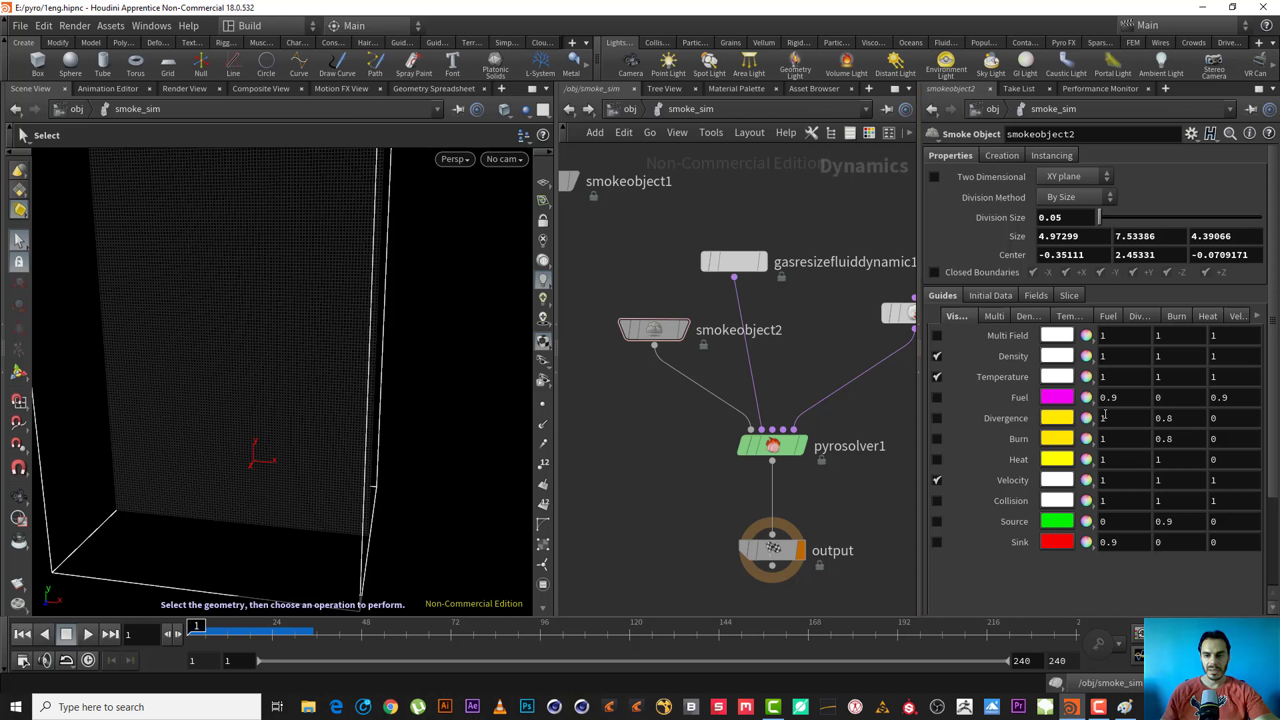
pyautogui.click(937, 376)
pyautogui.click(88, 634)
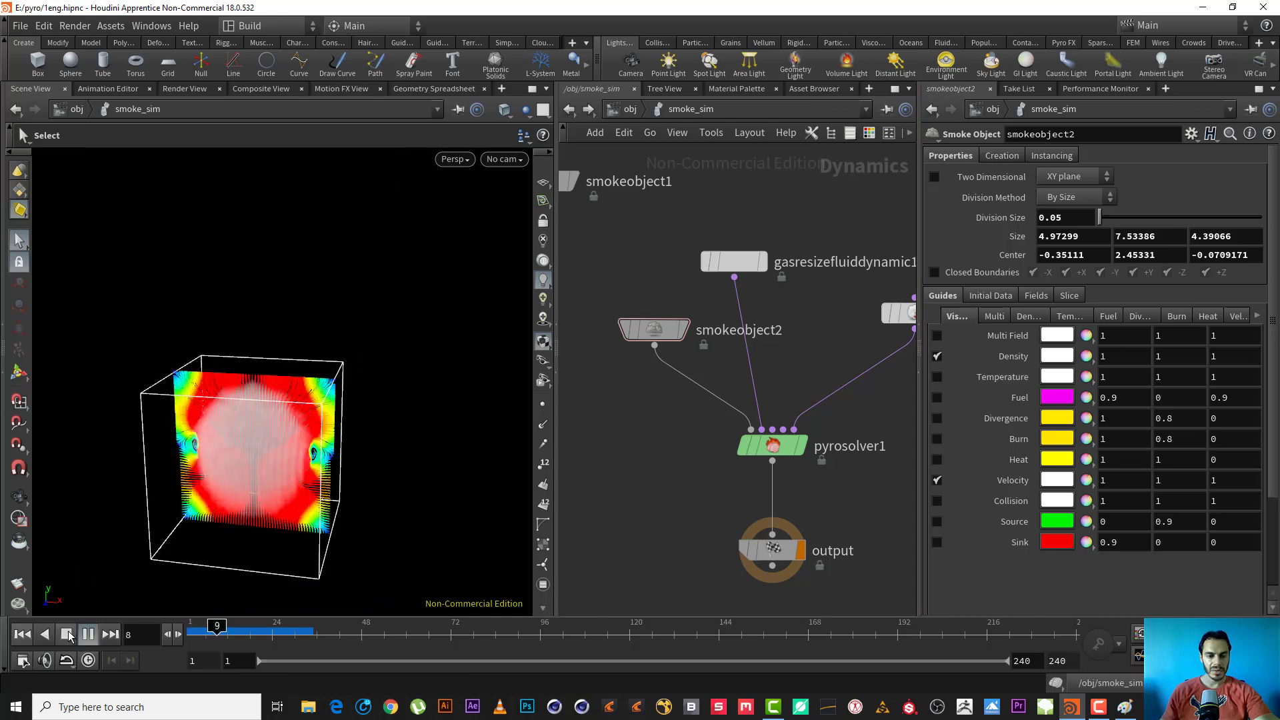
pyautogui.press('Escape')
pyautogui.moveTo(368, 445); pyautogui.dragTo(262, 443)
pyautogui.moveTo(263, 443); pyautogui.dragTo(318, 444, button='right')
pyautogui.keyDown('alt'); pyautogui.moveTo(317, 443); pyautogui.dragTo(328, 442); pyautogui.keyUp('alt')
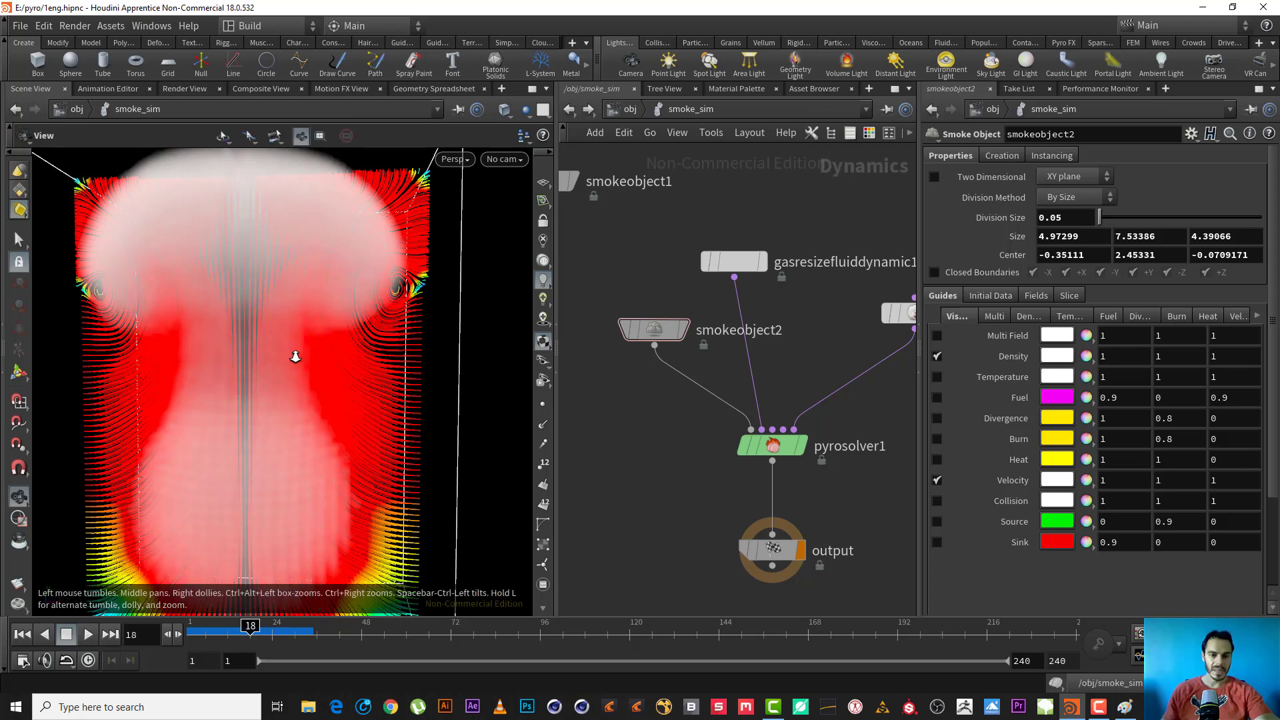
pyautogui.keyDown('alt'); pyautogui.moveTo(294, 357); pyautogui.dragTo(250, 448, button='right'); pyautogui.keyUp('alt')
pyautogui.keyDown('alt'); pyautogui.moveTo(250, 448); pyautogui.dragTo(261, 441); pyautogui.keyUp('alt')
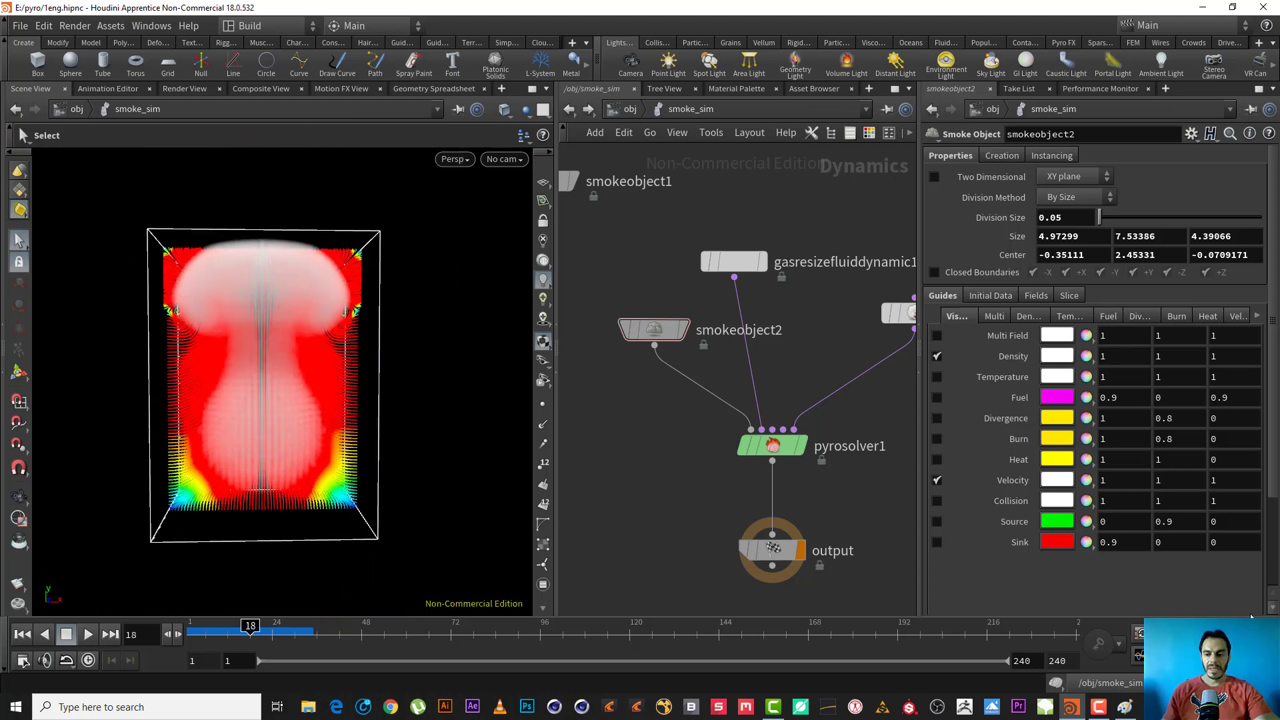
# Step: Switch to Paint and sketch a large black box containing an irregular gray smoke source outline
pyautogui.click(1127, 708)
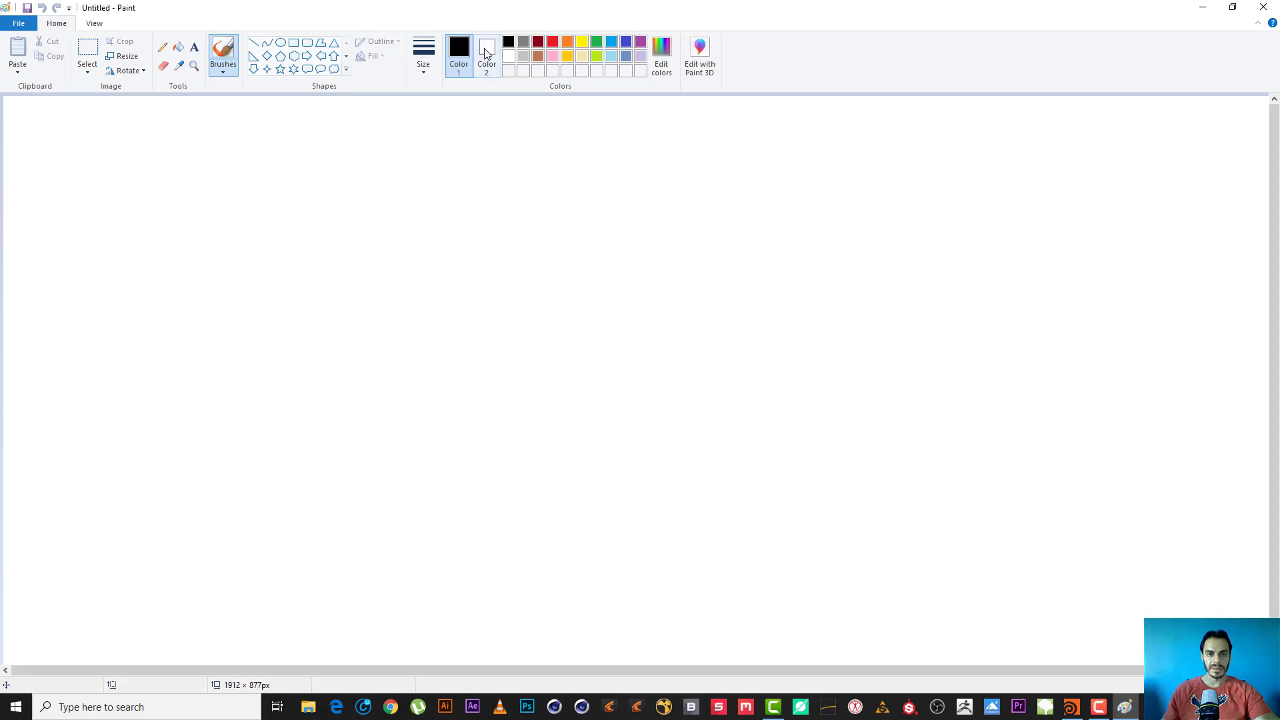
pyautogui.moveTo(431, 226)
pyautogui.mouseDown()
pyautogui.moveTo(427, 508)
pyautogui.moveTo(969, 645)
pyautogui.moveTo(981, 160)
pyautogui.moveTo(436, 182)
pyautogui.mouseUp()
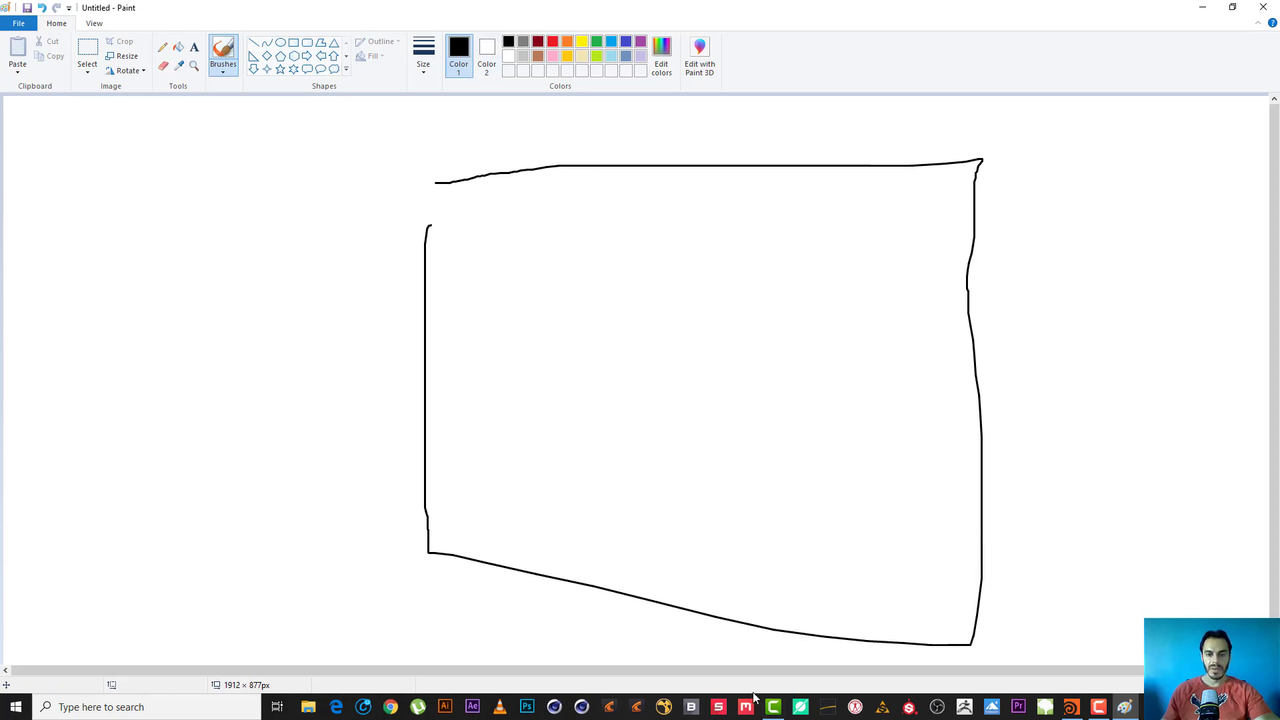
pyautogui.click(524, 44)
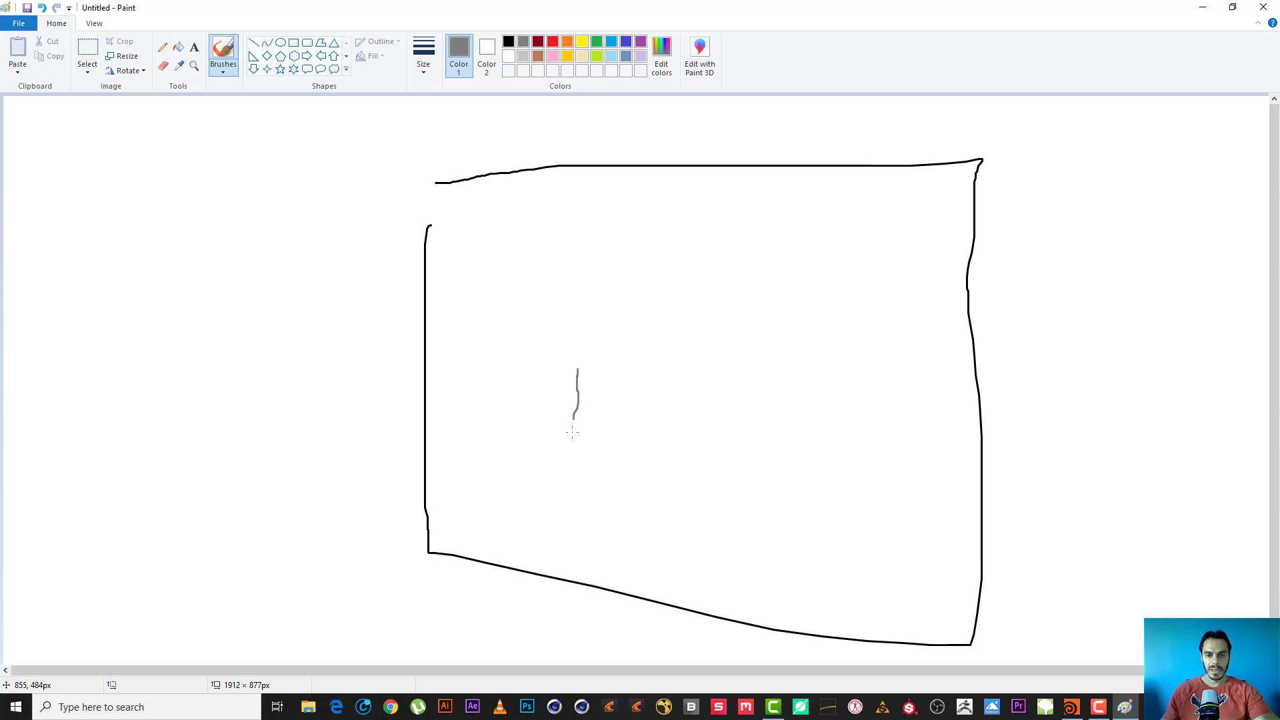
pyautogui.moveTo(572, 432)
pyautogui.mouseDown()
pyautogui.moveTo(634, 522)
pyautogui.moveTo(728, 428)
pyautogui.moveTo(707, 388)
pyautogui.moveTo(577, 393)
pyautogui.mouseUp()
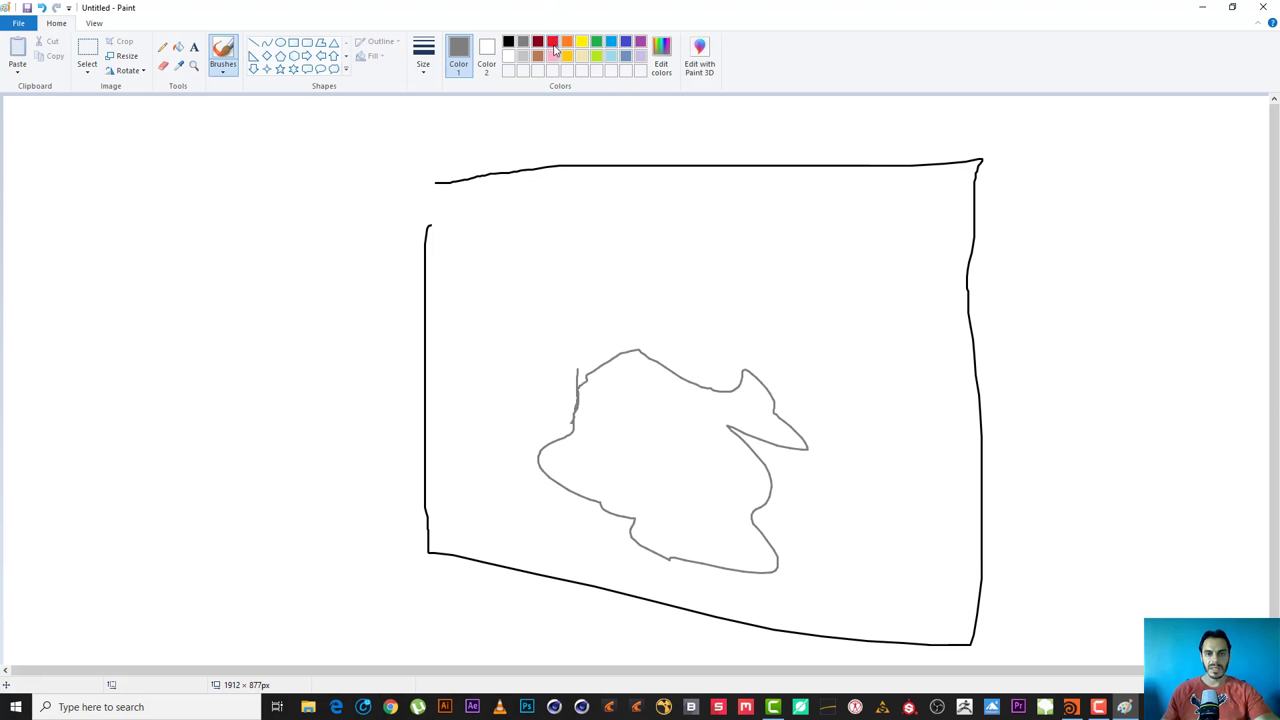
# Step: Draw an orange outline over the gray shape and a taller yellow outline extending above it
pyautogui.click(567, 44)
pyautogui.moveTo(645, 360)
pyautogui.mouseDown()
pyautogui.moveTo(602, 364)
pyautogui.moveTo(557, 434)
pyautogui.moveTo(600, 506)
pyautogui.moveTo(682, 558)
pyautogui.moveTo(745, 542)
pyautogui.moveTo(764, 417)
pyautogui.moveTo(721, 375)
pyautogui.moveTo(633, 338)
pyautogui.mouseUp()
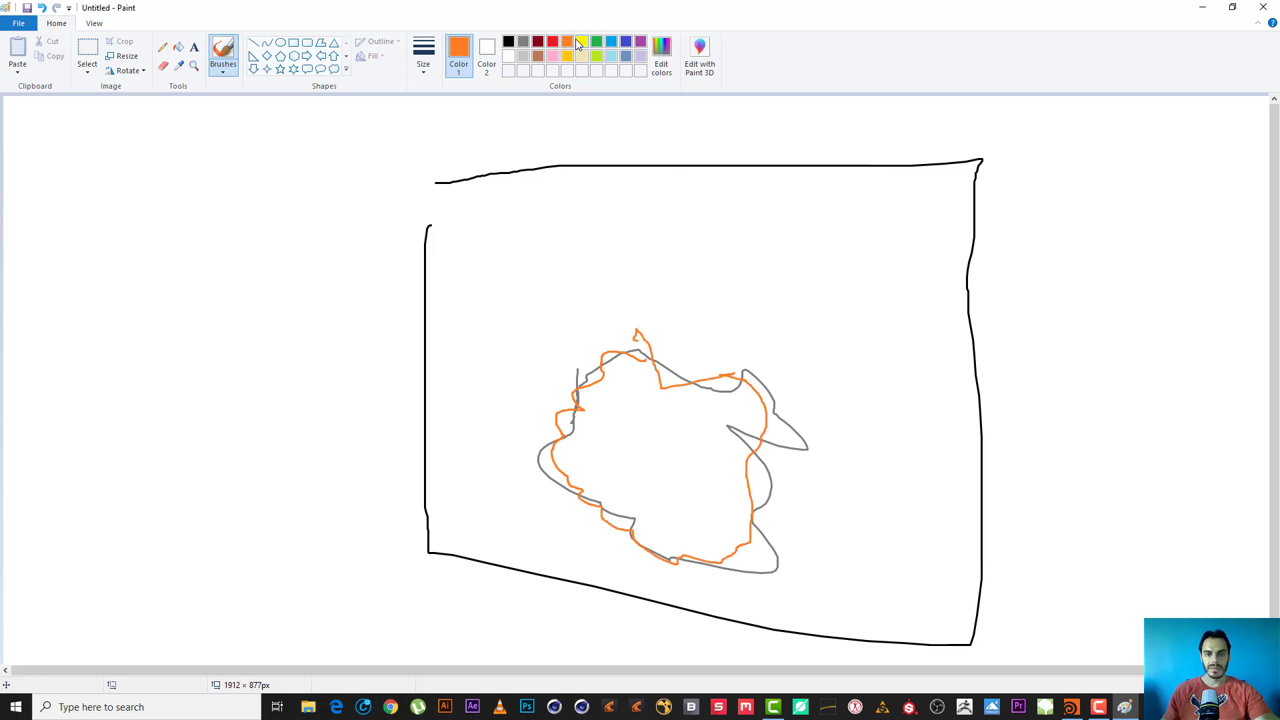
pyautogui.click(578, 41)
pyautogui.moveTo(741, 523)
pyautogui.mouseDown()
pyautogui.moveTo(766, 371)
pyautogui.moveTo(686, 222)
pyautogui.moveTo(587, 298)
pyautogui.moveTo(573, 414)
pyautogui.moveTo(696, 555)
pyautogui.moveTo(744, 486)
pyautogui.mouseUp()
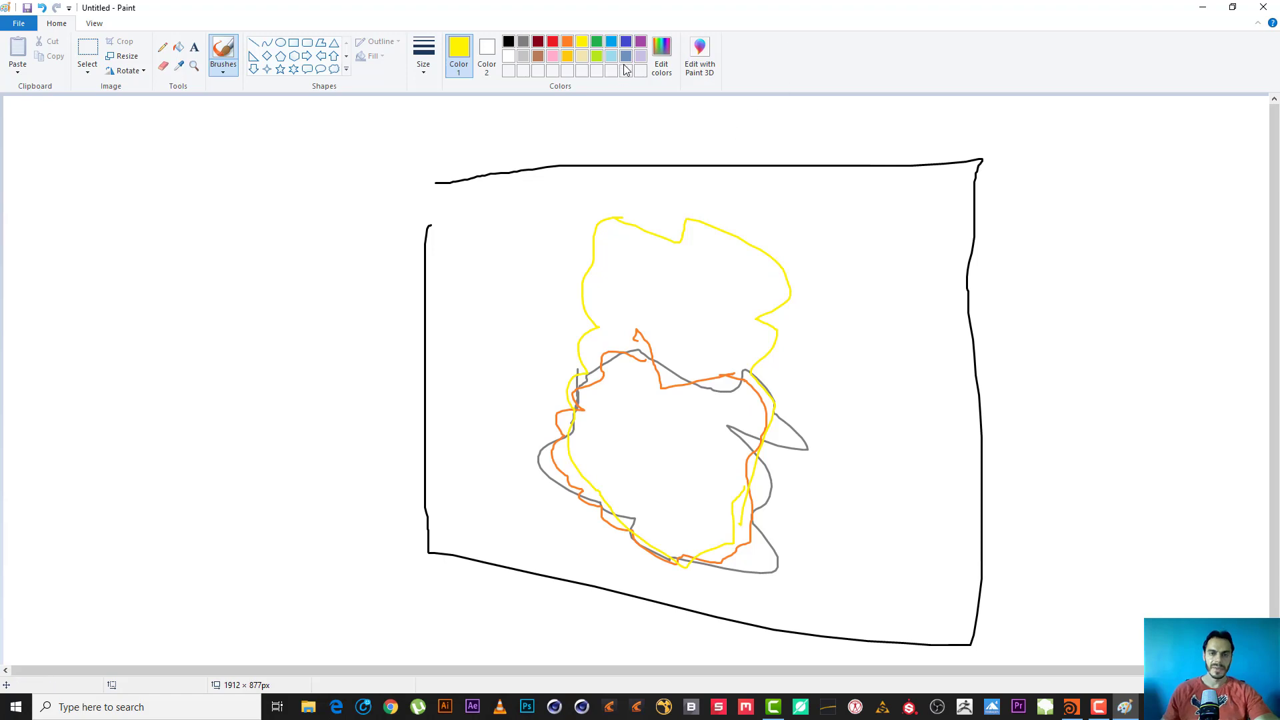
# Step: Draw a blue zigzag line around the colored outlines, along the inside of the black box
pyautogui.click(599, 42)
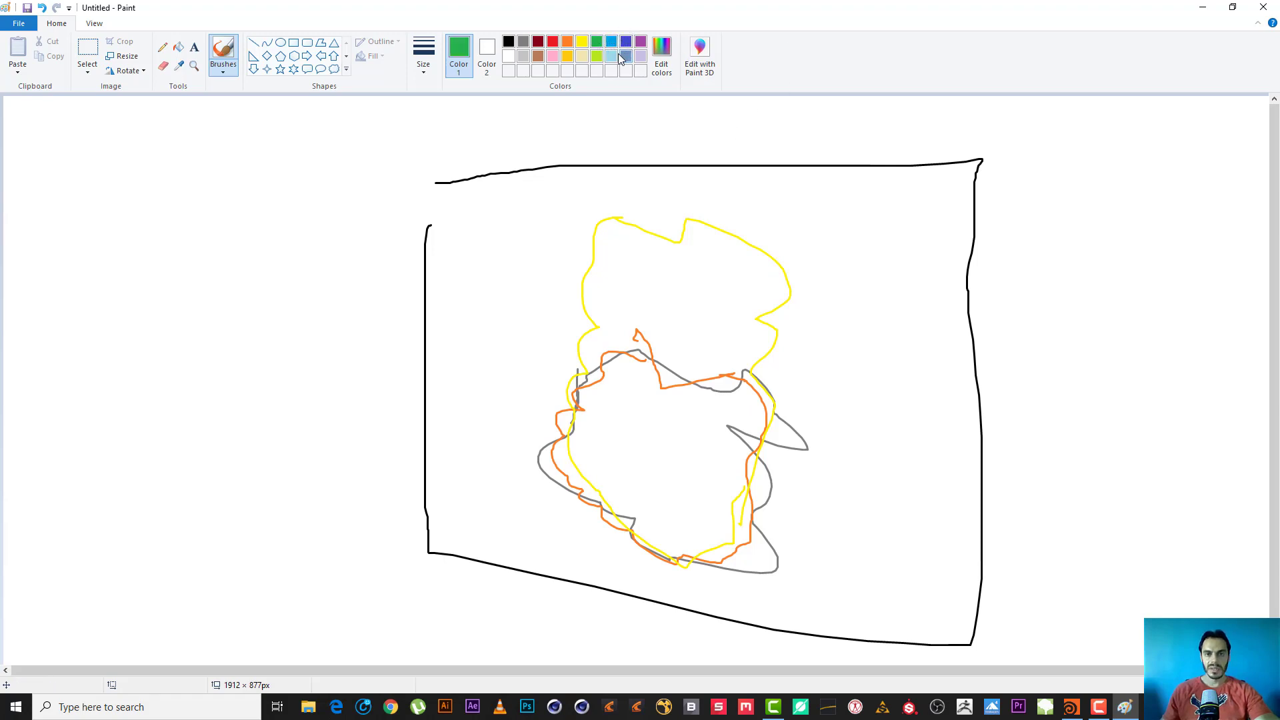
pyautogui.click(612, 57)
pyautogui.click(612, 43)
pyautogui.moveTo(489, 172)
pyautogui.mouseDown()
pyautogui.moveTo(446, 287)
pyautogui.moveTo(464, 446)
pyautogui.moveTo(523, 517)
pyautogui.moveTo(756, 591)
pyautogui.moveTo(917, 495)
pyautogui.moveTo(843, 314)
pyautogui.moveTo(611, 158)
pyautogui.moveTo(535, 172)
pyautogui.mouseUp()
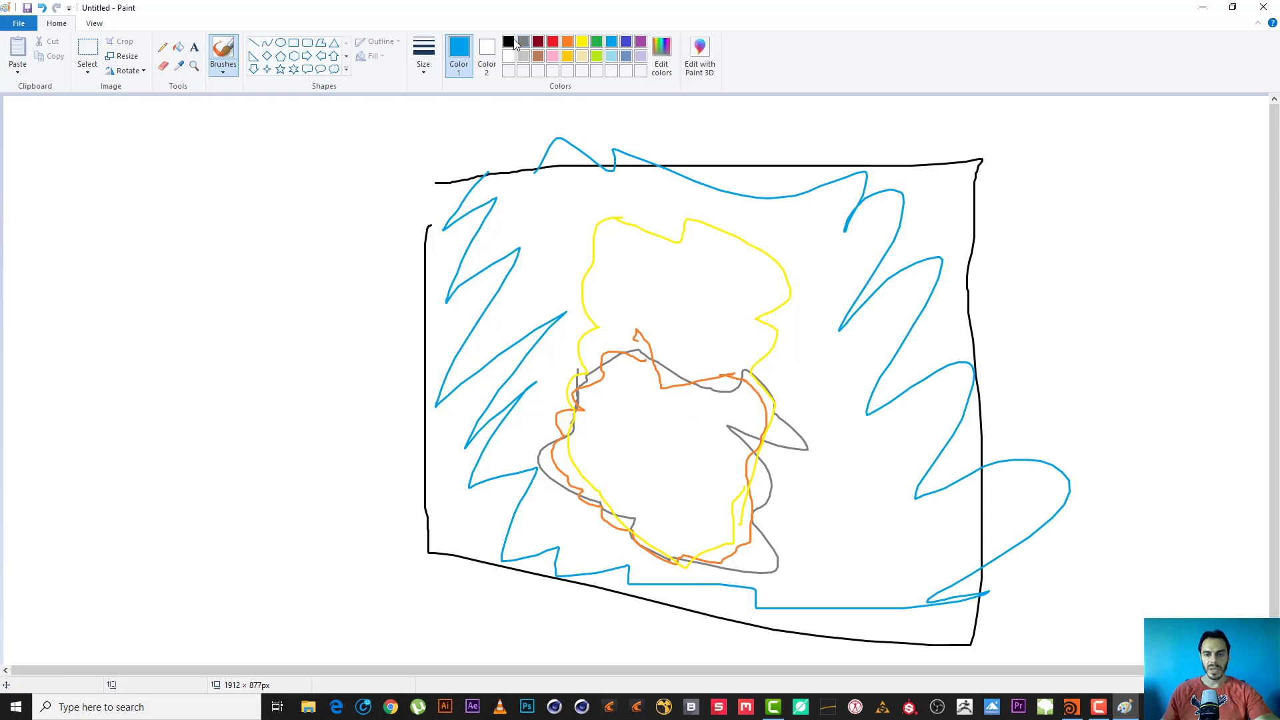
# Step: Sketch light gray smoke outlines inside the yellow shape and billowing out around its upper part
pyautogui.click(523, 56)
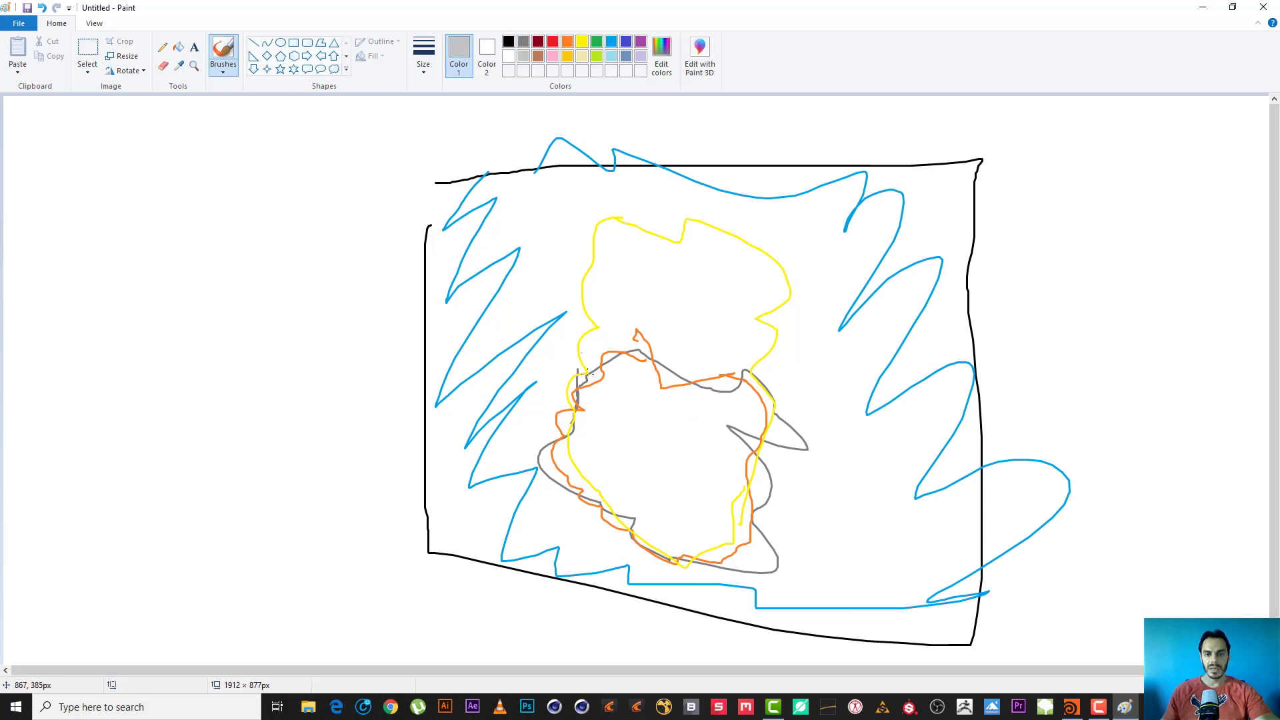
pyautogui.moveTo(624, 396)
pyautogui.mouseDown()
pyautogui.moveTo(625, 301)
pyautogui.moveTo(707, 306)
pyautogui.moveTo(766, 435)
pyautogui.moveTo(628, 471)
pyautogui.moveTo(633, 307)
pyautogui.mouseUp()
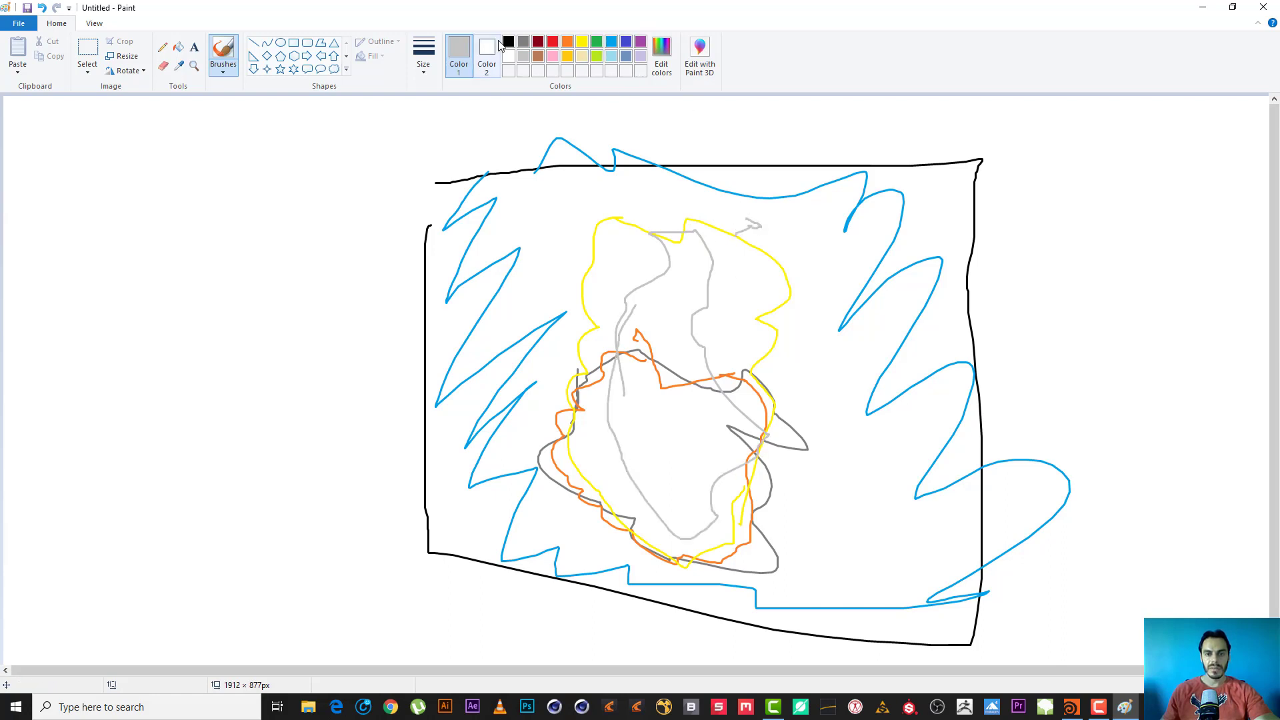
pyautogui.click(513, 57)
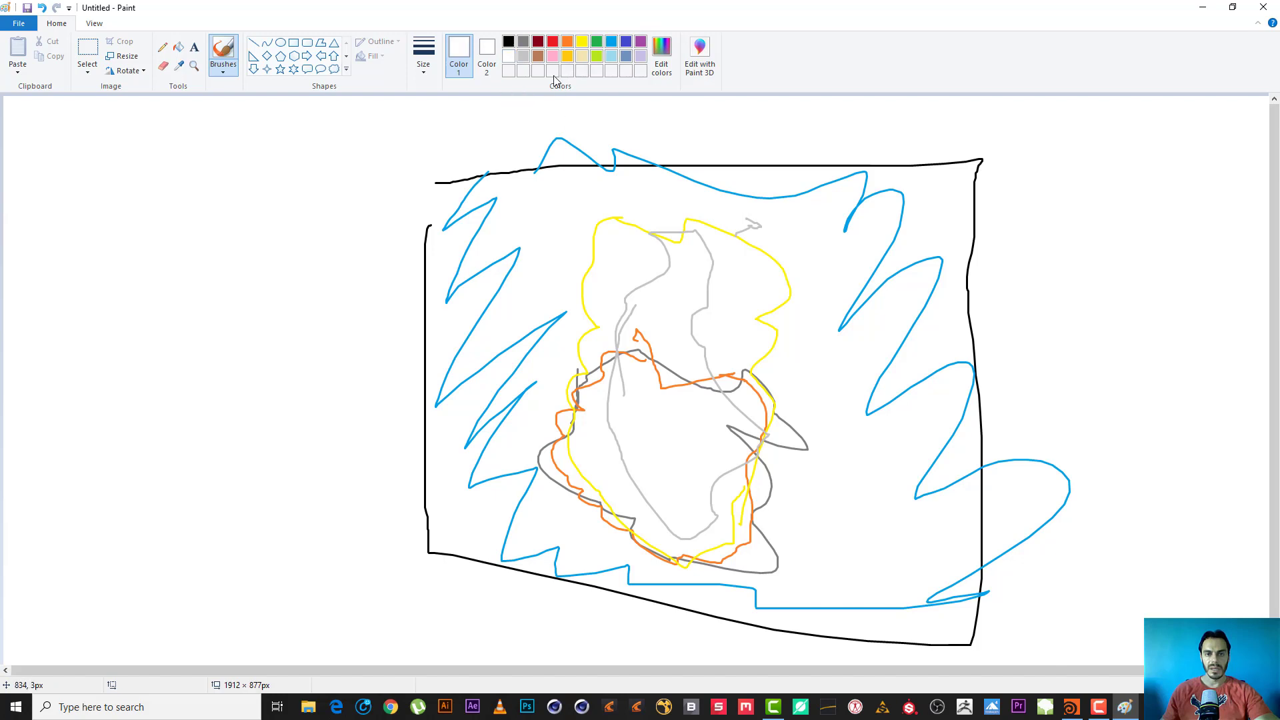
pyautogui.click(524, 57)
pyautogui.moveTo(767, 306)
pyautogui.mouseDown()
pyautogui.moveTo(766, 243)
pyautogui.moveTo(667, 167)
pyautogui.moveTo(590, 234)
pyautogui.mouseUp()
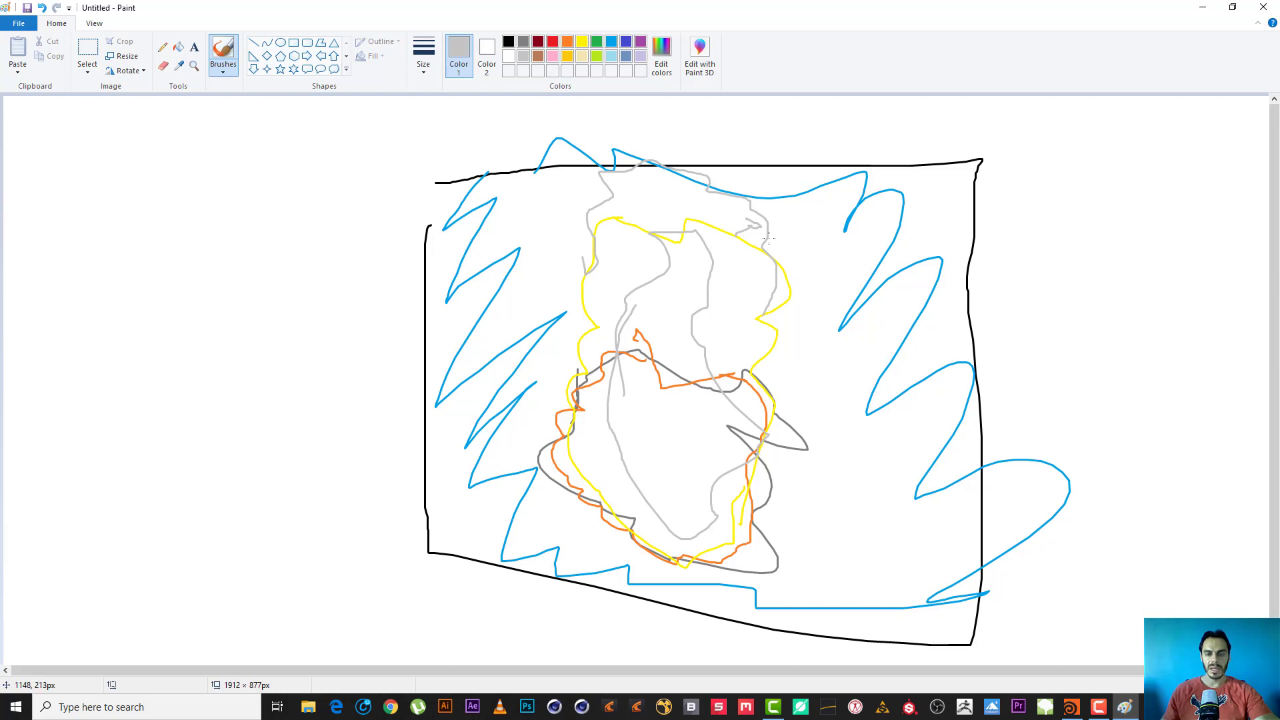
pyautogui.moveTo(745, 195)
pyautogui.mouseDown()
pyautogui.moveTo(668, 125)
pyautogui.moveTo(630, 199)
pyautogui.moveTo(497, 270)
pyautogui.moveTo(605, 296)
pyautogui.moveTo(707, 366)
pyautogui.mouseUp()
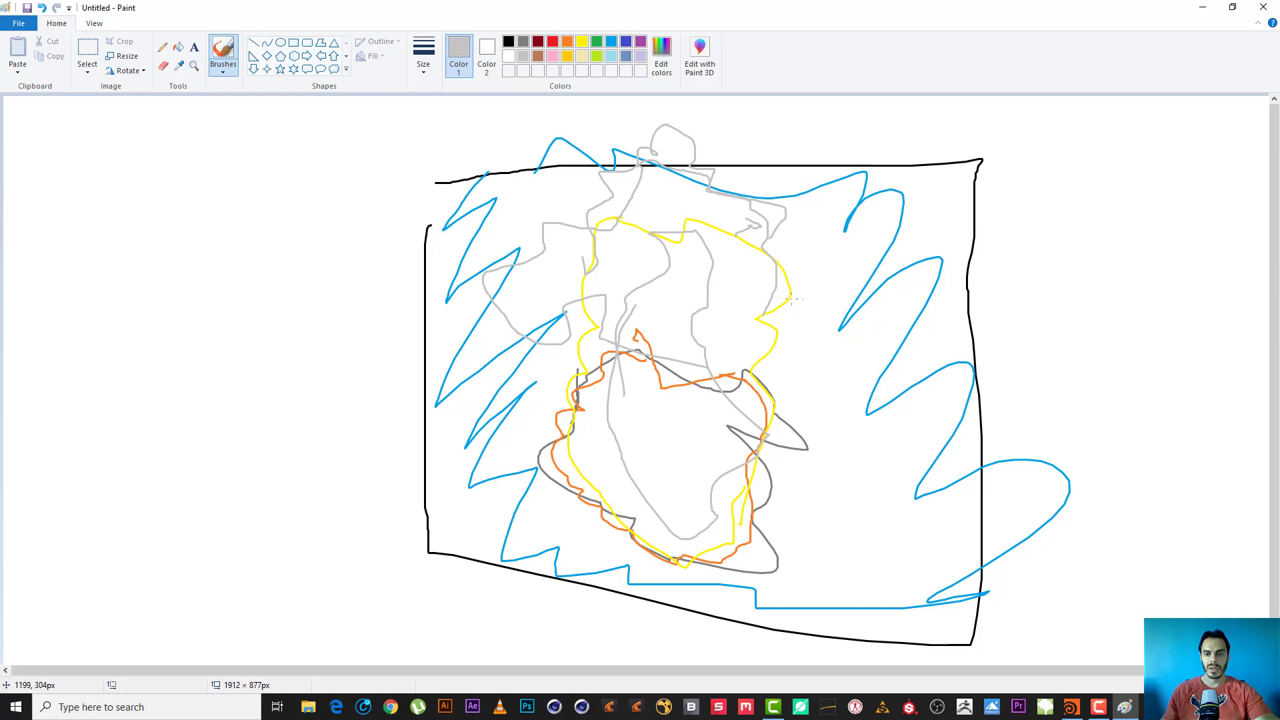
pyautogui.moveTo(793, 299)
pyautogui.mouseDown()
pyautogui.moveTo(865, 303)
pyautogui.moveTo(702, 174)
pyautogui.moveTo(528, 232)
pyautogui.mouseUp()
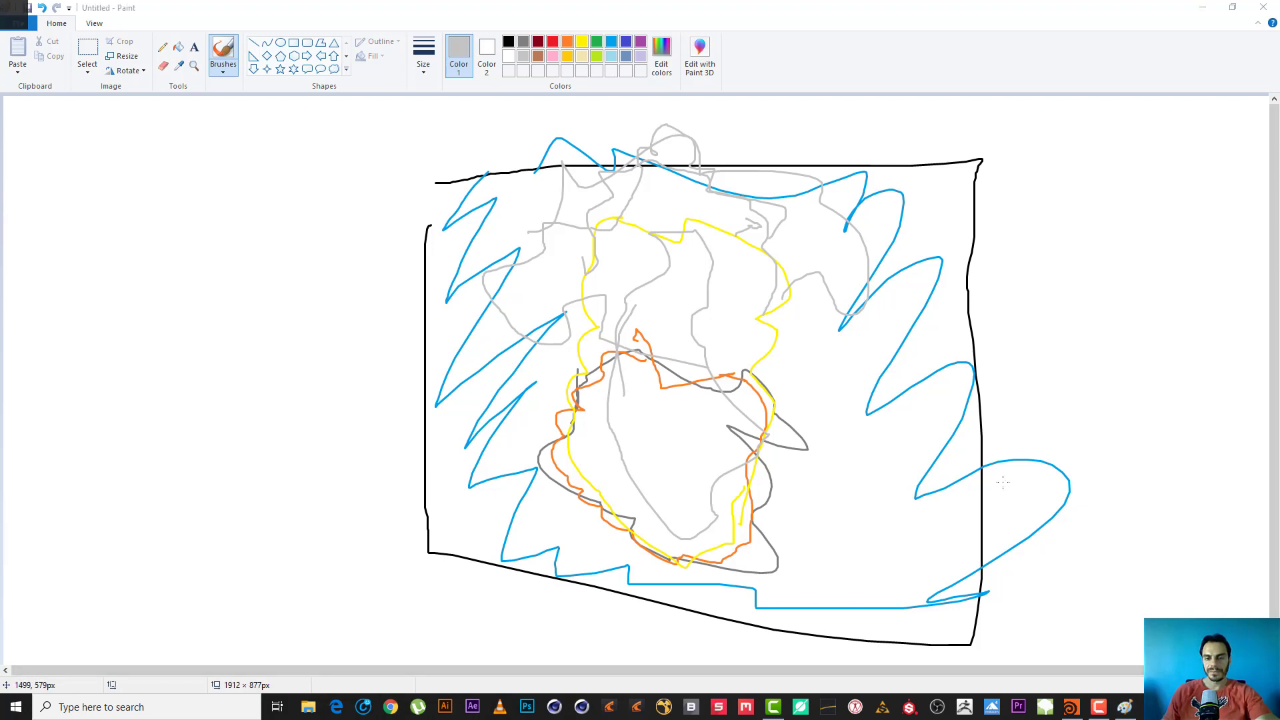
# Step: Check the velocity view in Houdini, and return to the Paint sketch to add lime strokes around the smoke outlines
pyautogui.hotkey('alt', 'Tab')
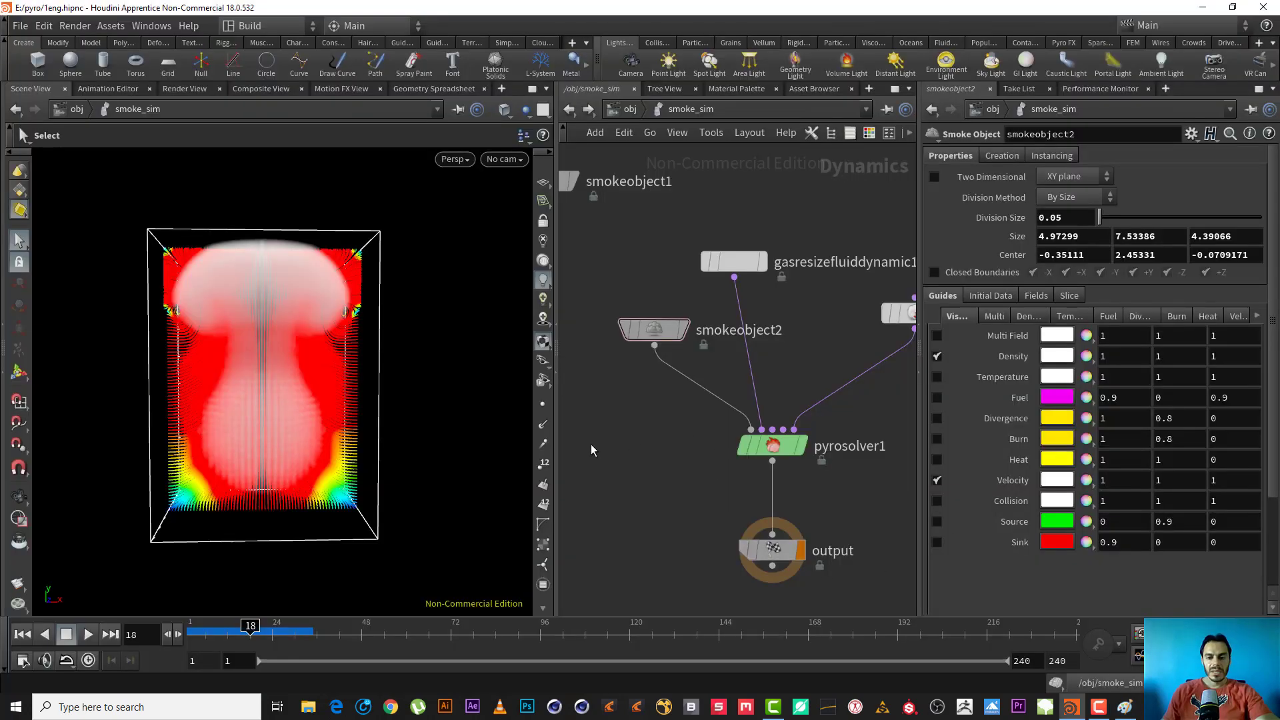
pyautogui.hotkey('alt', 'Tab')
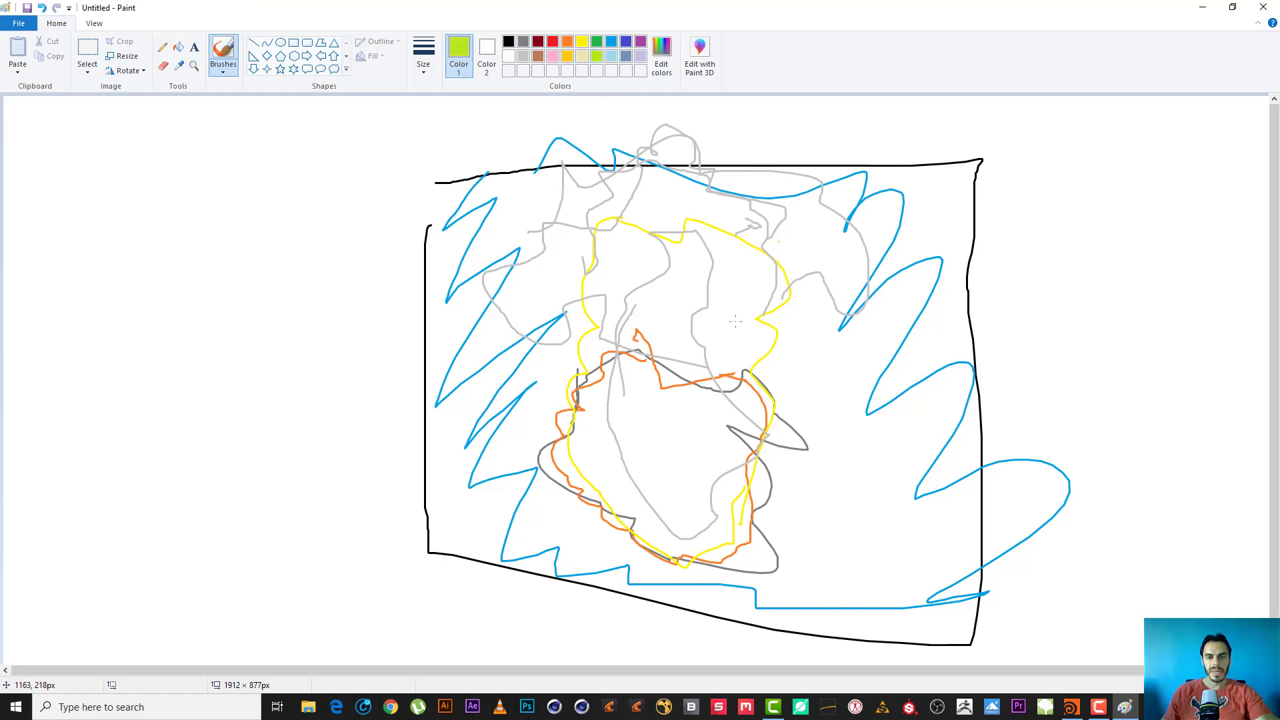
pyautogui.moveTo(743, 507)
pyautogui.mouseDown()
pyautogui.moveTo(741, 437)
pyautogui.moveTo(790, 403)
pyautogui.moveTo(779, 370)
pyautogui.moveTo(805, 288)
pyautogui.moveTo(786, 266)
pyautogui.mouseUp()
pyautogui.moveTo(589, 370)
pyautogui.mouseDown()
pyautogui.moveTo(593, 326)
pyautogui.moveTo(574, 330)
pyautogui.moveTo(587, 283)
pyautogui.moveTo(566, 292)
pyautogui.moveTo(573, 233)
pyautogui.moveTo(538, 270)
pyautogui.moveTo(572, 389)
pyautogui.moveTo(609, 382)
pyautogui.mouseUp()
pyautogui.moveTo(566, 523)
pyautogui.mouseDown()
pyautogui.moveTo(562, 480)
pyautogui.moveTo(577, 484)
pyautogui.mouseUp()
pyautogui.moveTo(736, 543)
pyautogui.mouseDown()
pyautogui.moveTo(803, 494)
pyautogui.moveTo(746, 467)
pyautogui.mouseUp()
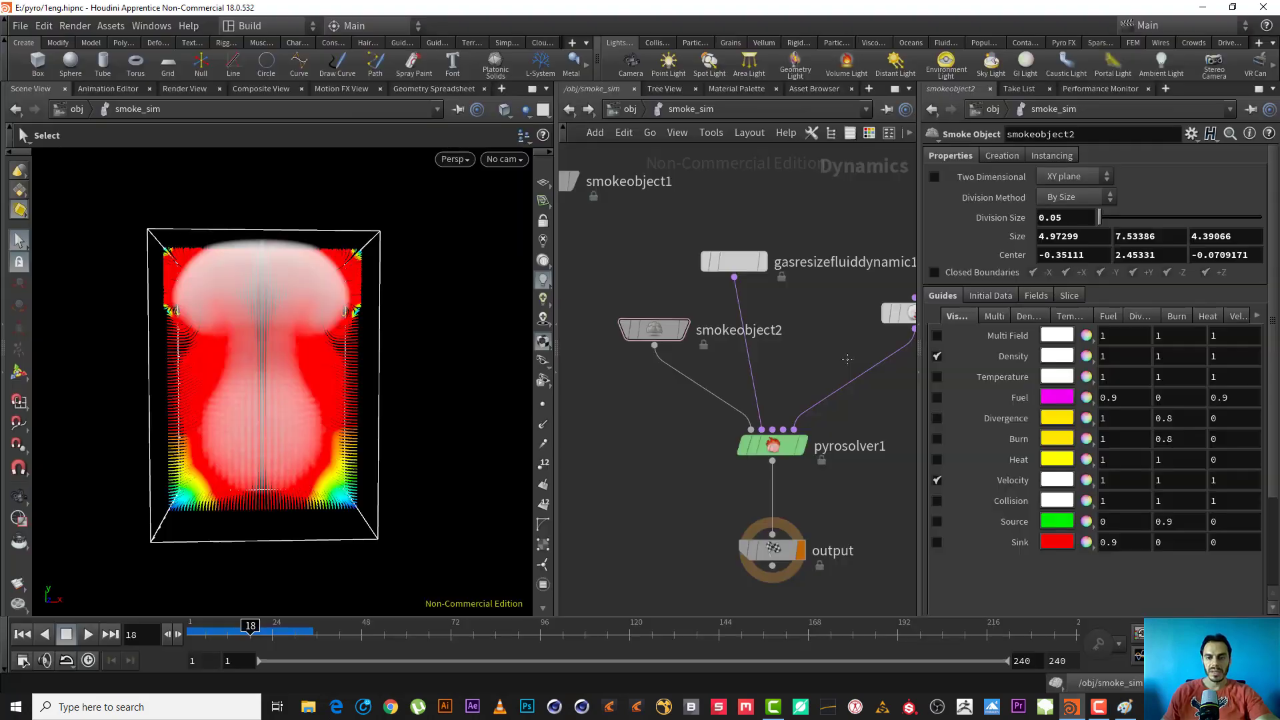
# Step: Set the temperature source's scale to 0 in volumesource1 and play the simulation from the first frame
pyautogui.moveTo(779, 347); pyautogui.dragTo(662, 362, button='middle')
pyautogui.click(805, 326)
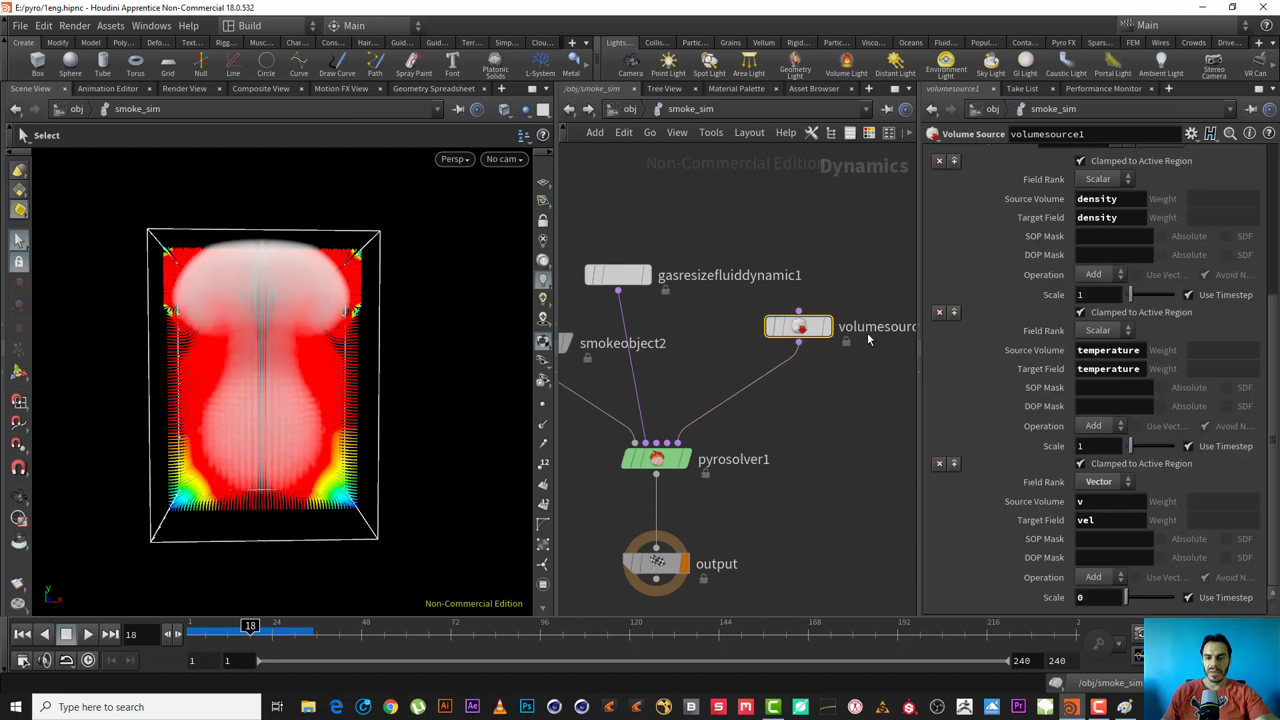
pyautogui.click(1096, 426)
pyautogui.click(1096, 425)
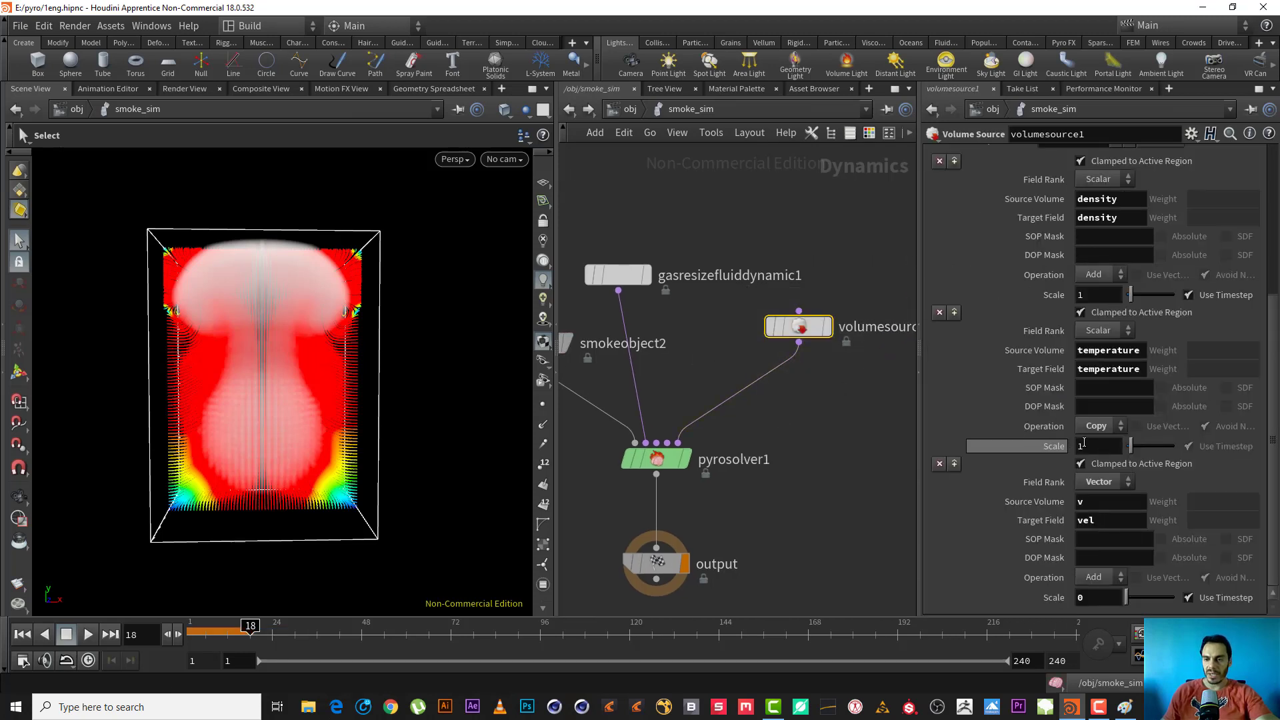
pyautogui.hotkey('ctrl', 'z')
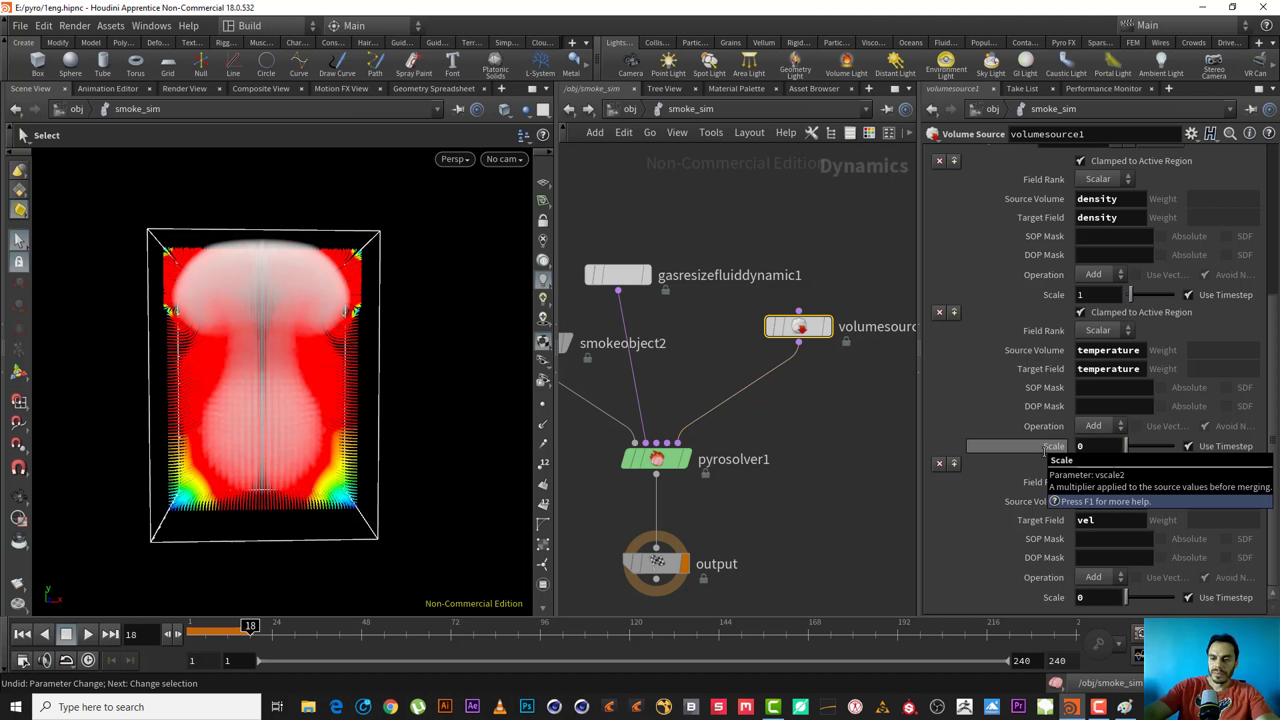
pyautogui.click(22, 633)
pyautogui.click(89, 634)
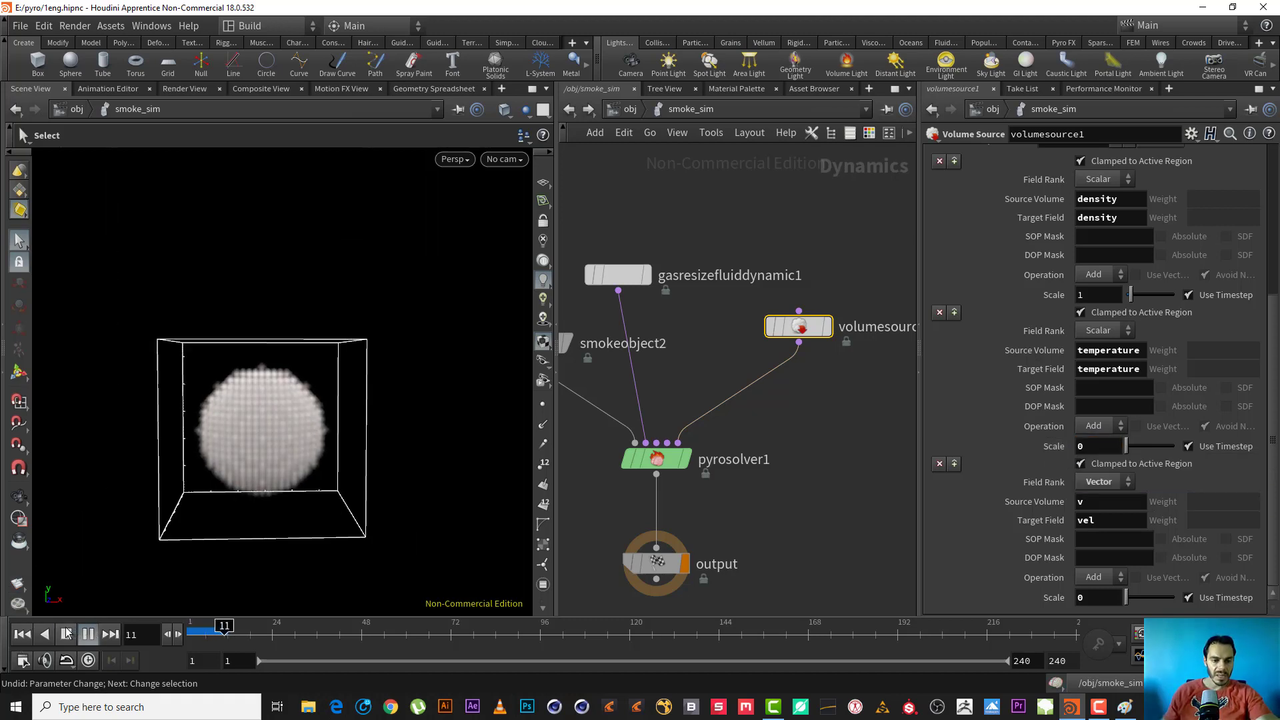
pyautogui.click(66, 634)
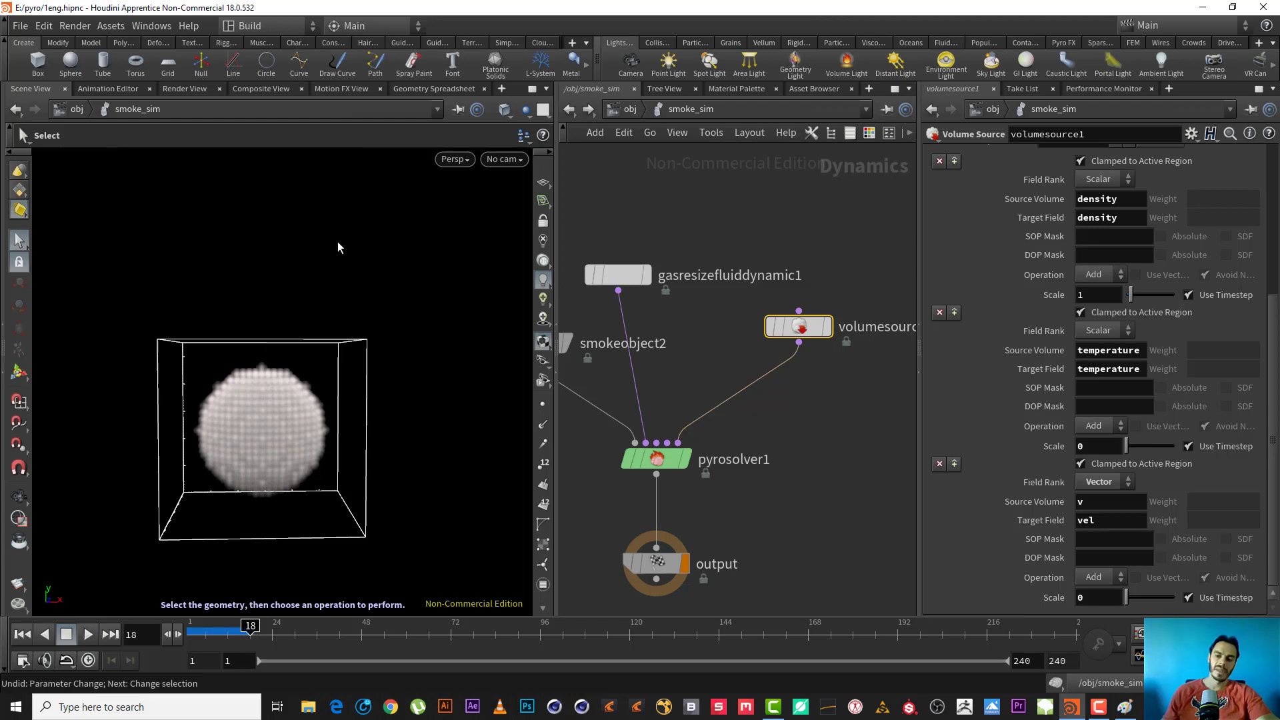
# Step: Set the velocity source's scale to 1 in volumesource1 and run the simulation from the first frame
pyautogui.doubleClick(1102, 594)
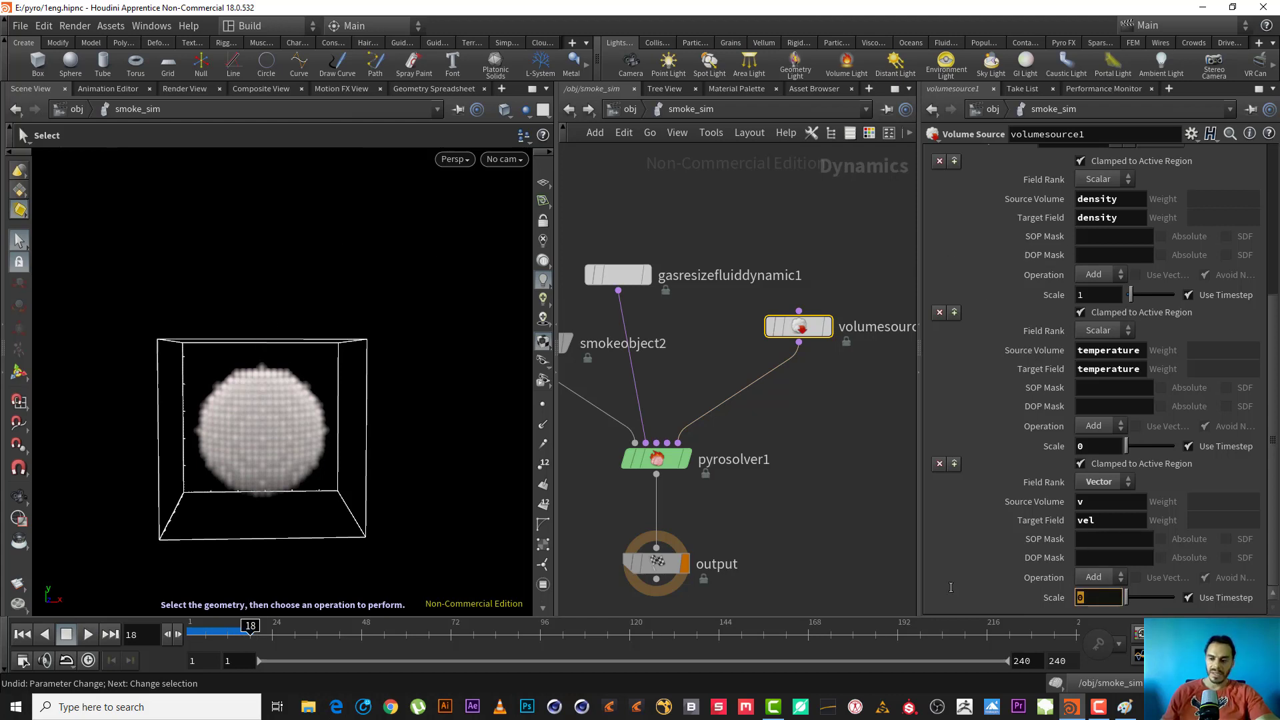
pyautogui.write('1')
pyautogui.press('Return')
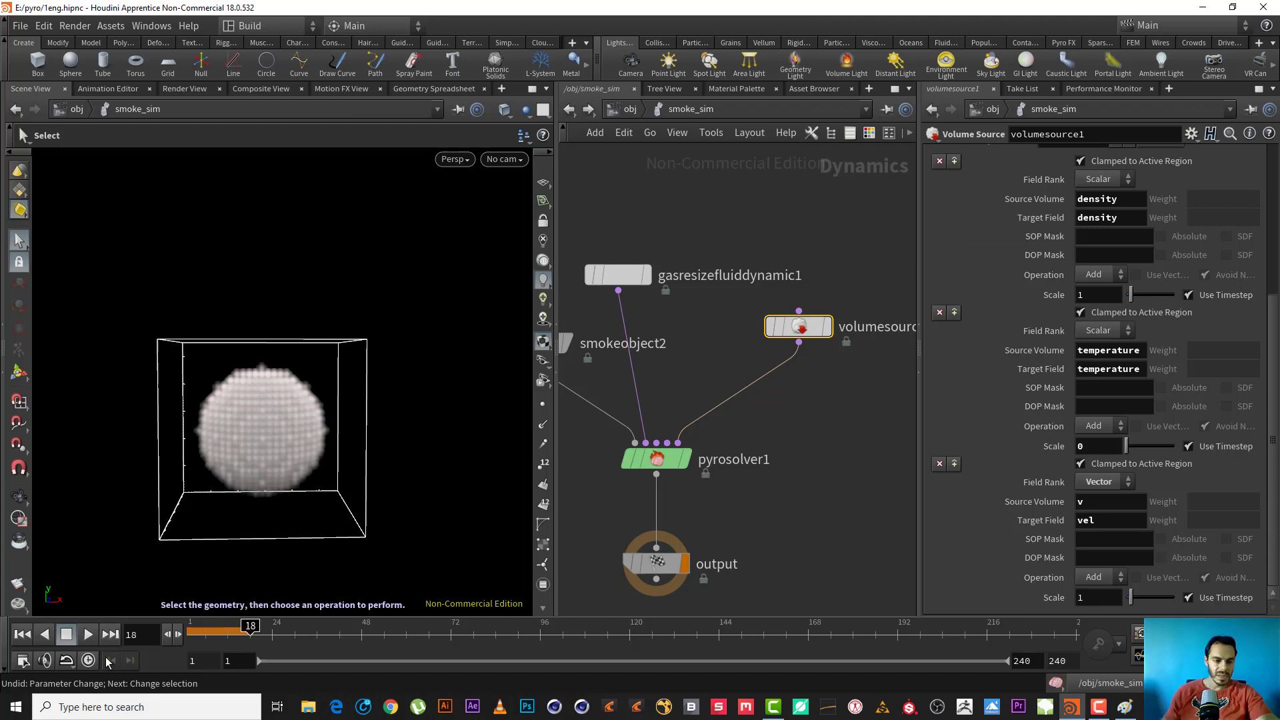
pyautogui.click(22, 634)
pyautogui.click(88, 633)
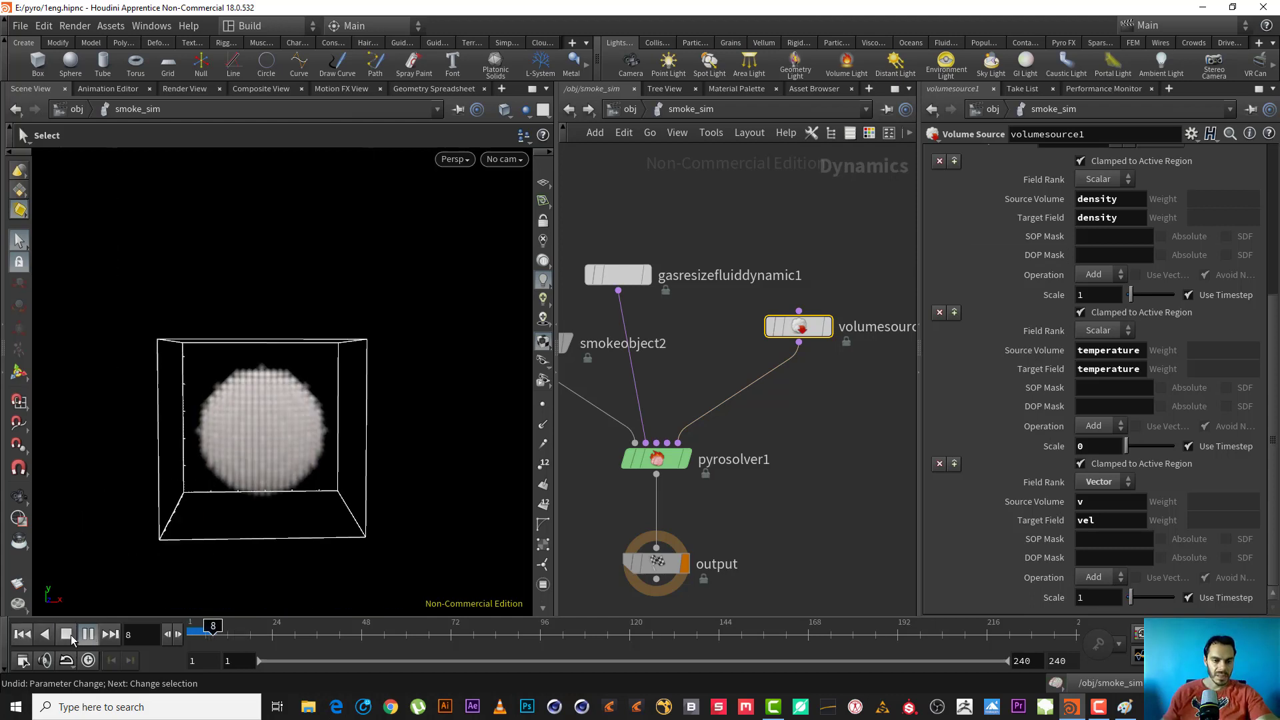
pyautogui.click(68, 634)
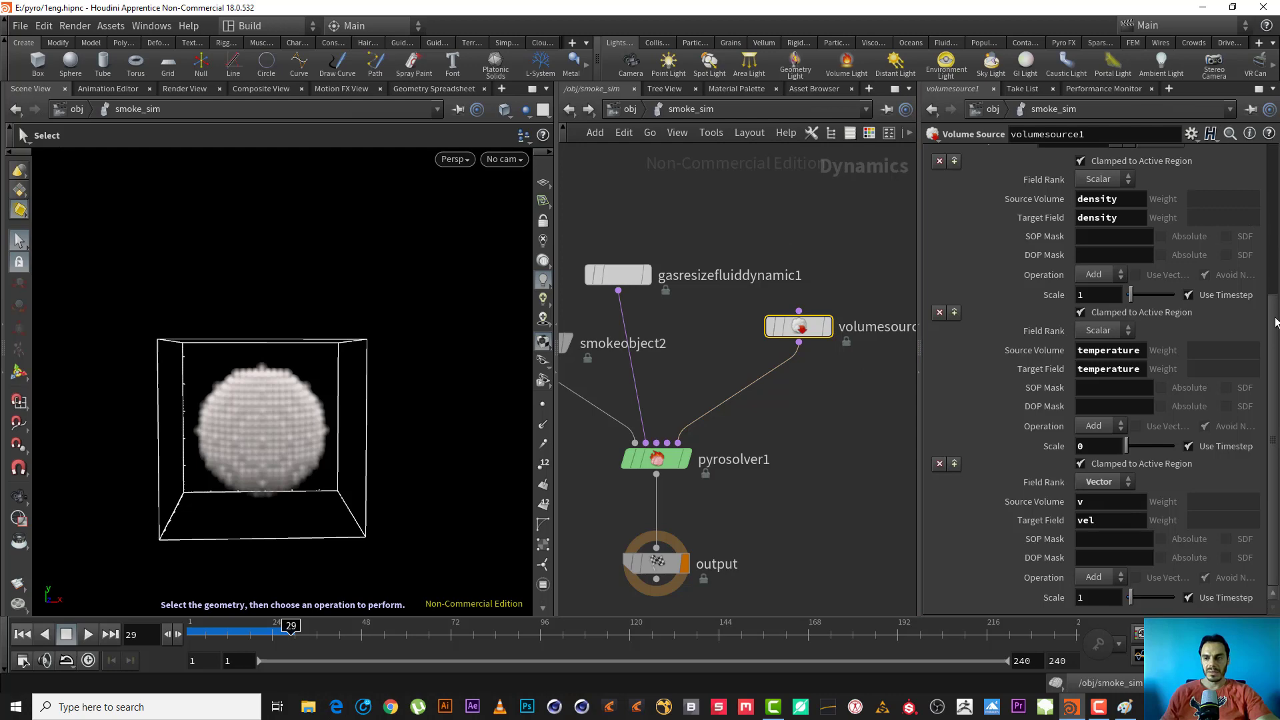
# Step: Replay the simulation from the start to examine the smoke's motion with temperature sourcing off
pyautogui.moveTo(1275, 386); pyautogui.dragTo(1241, 415)
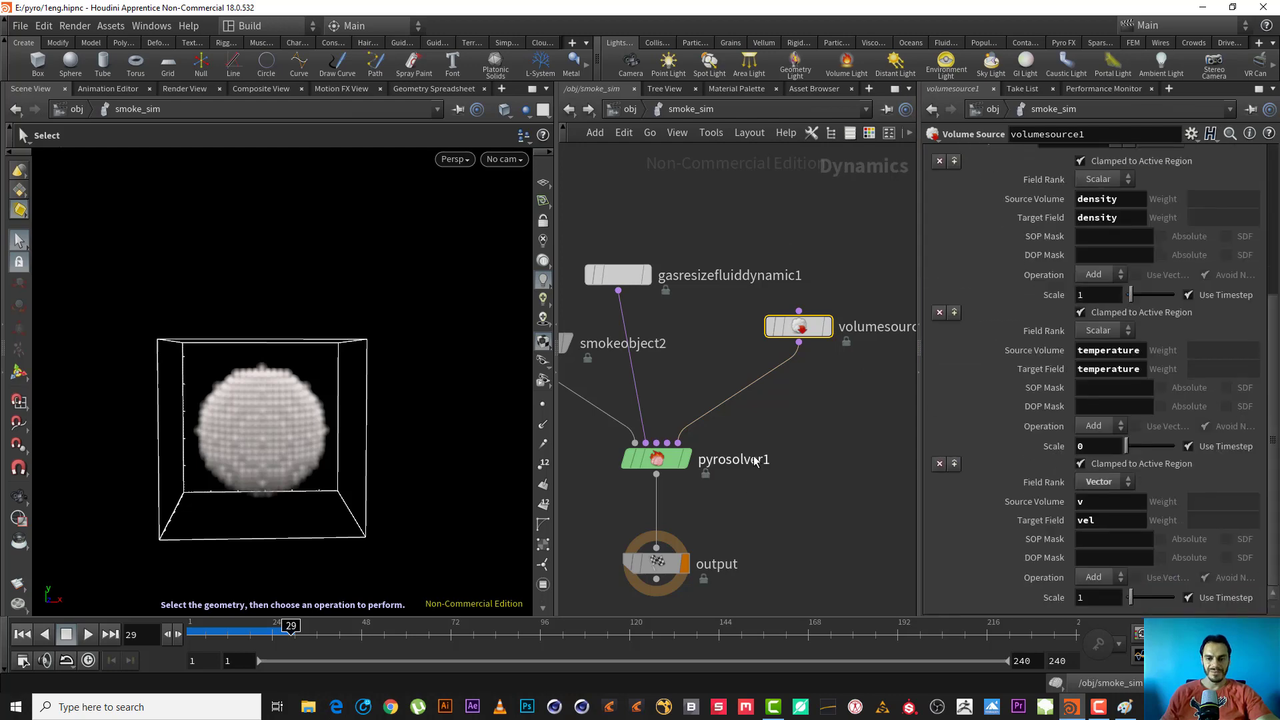
pyautogui.moveTo(755, 460); pyautogui.dragTo(811, 467, button='middle')
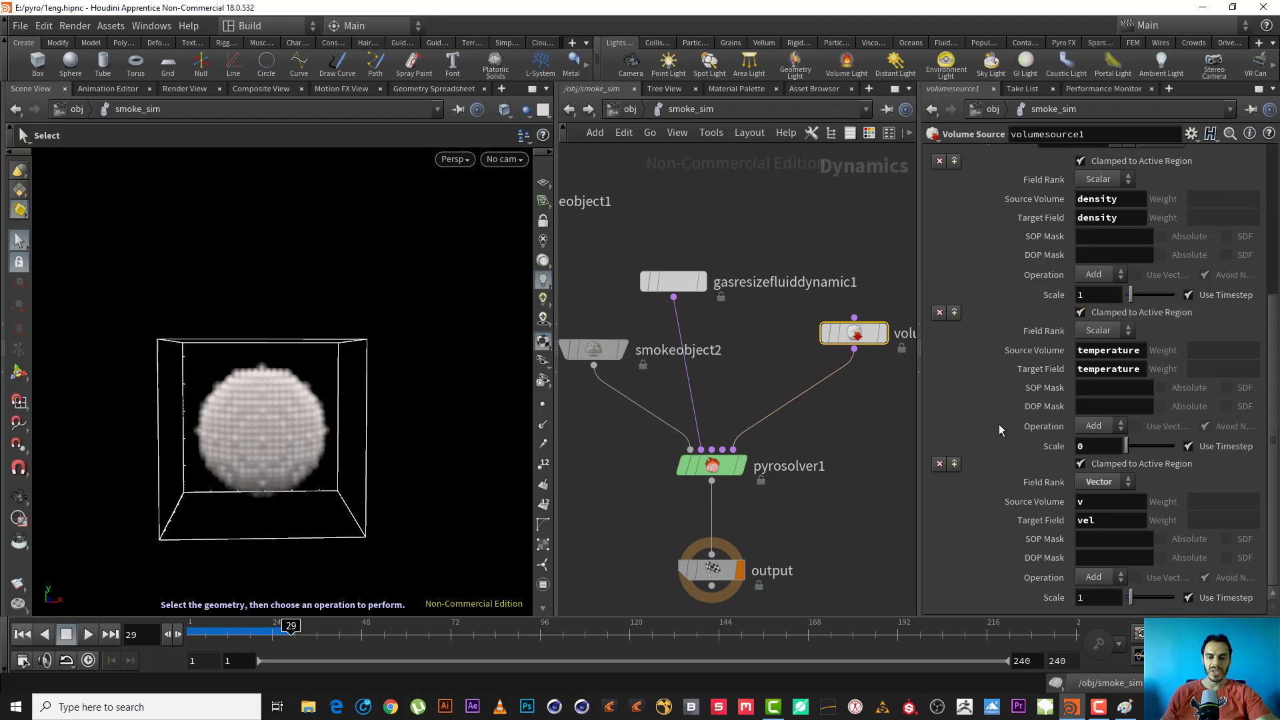
pyautogui.click(21, 633)
pyautogui.click(88, 633)
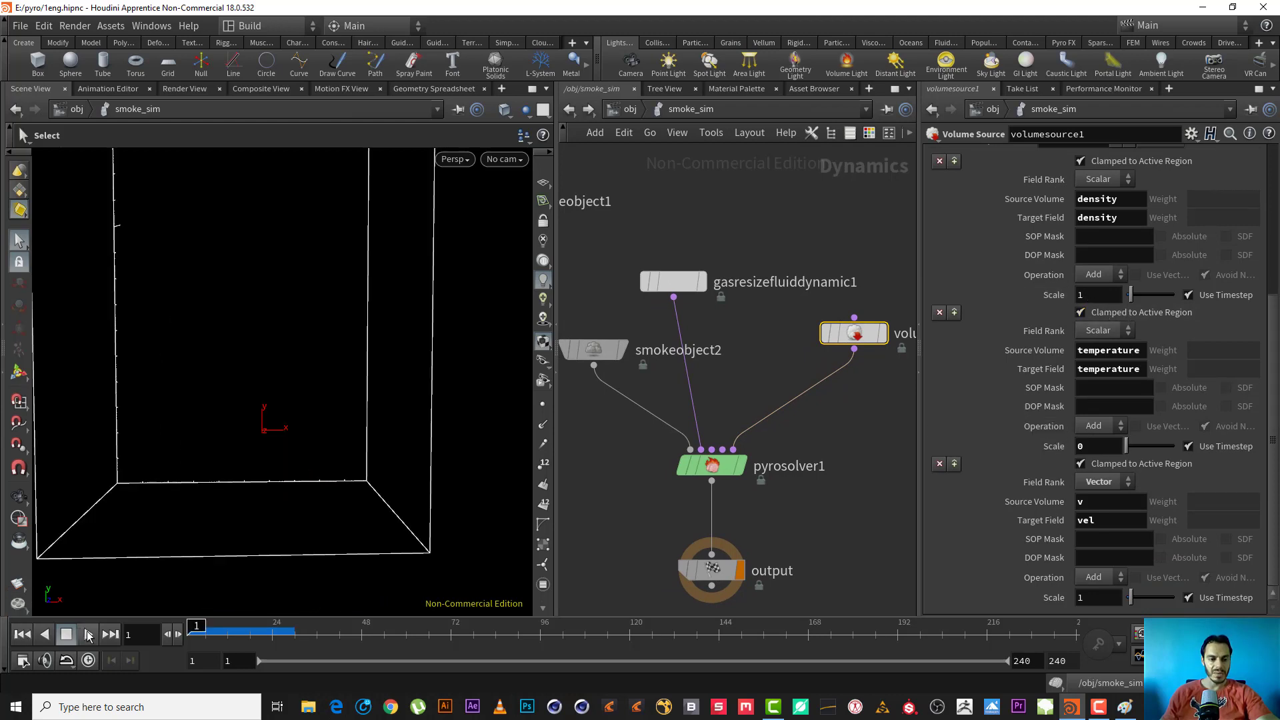
pyautogui.click(70, 634)
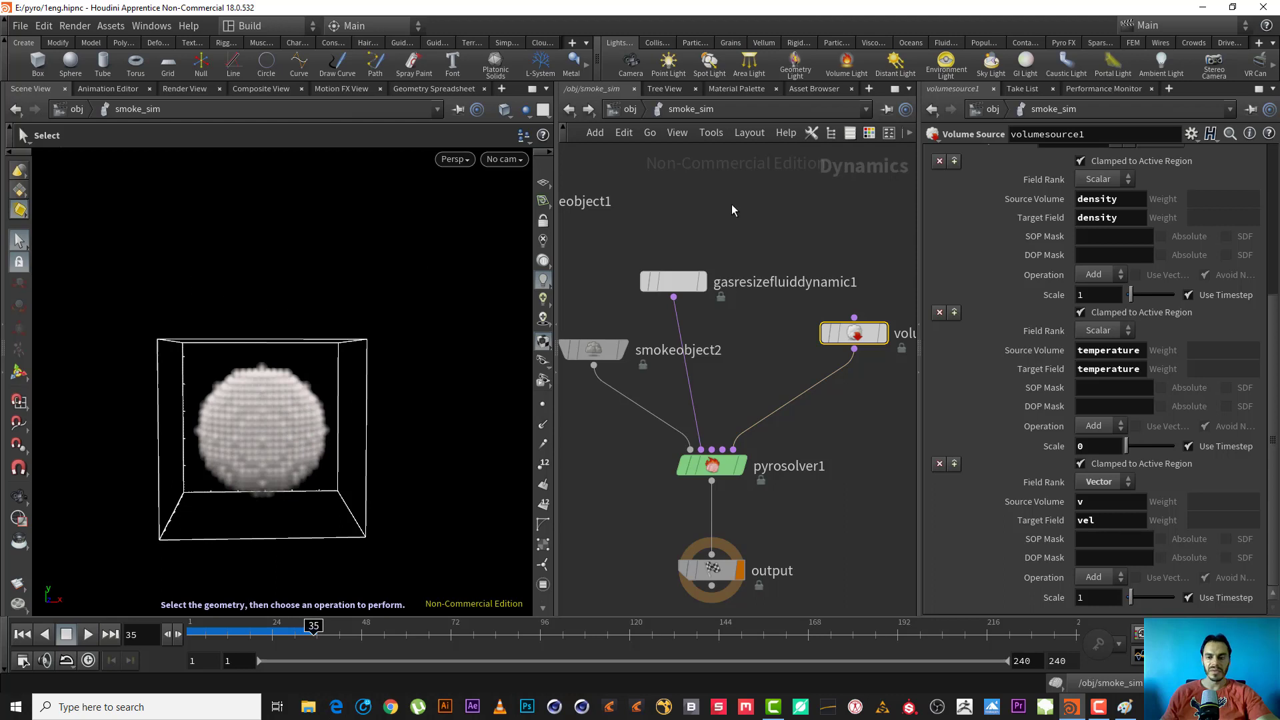
# Step: Set the temperature source's scale to 1 and rerun the simulation from the first frame
pyautogui.moveTo(1069, 444); pyautogui.dragTo(1034, 435)
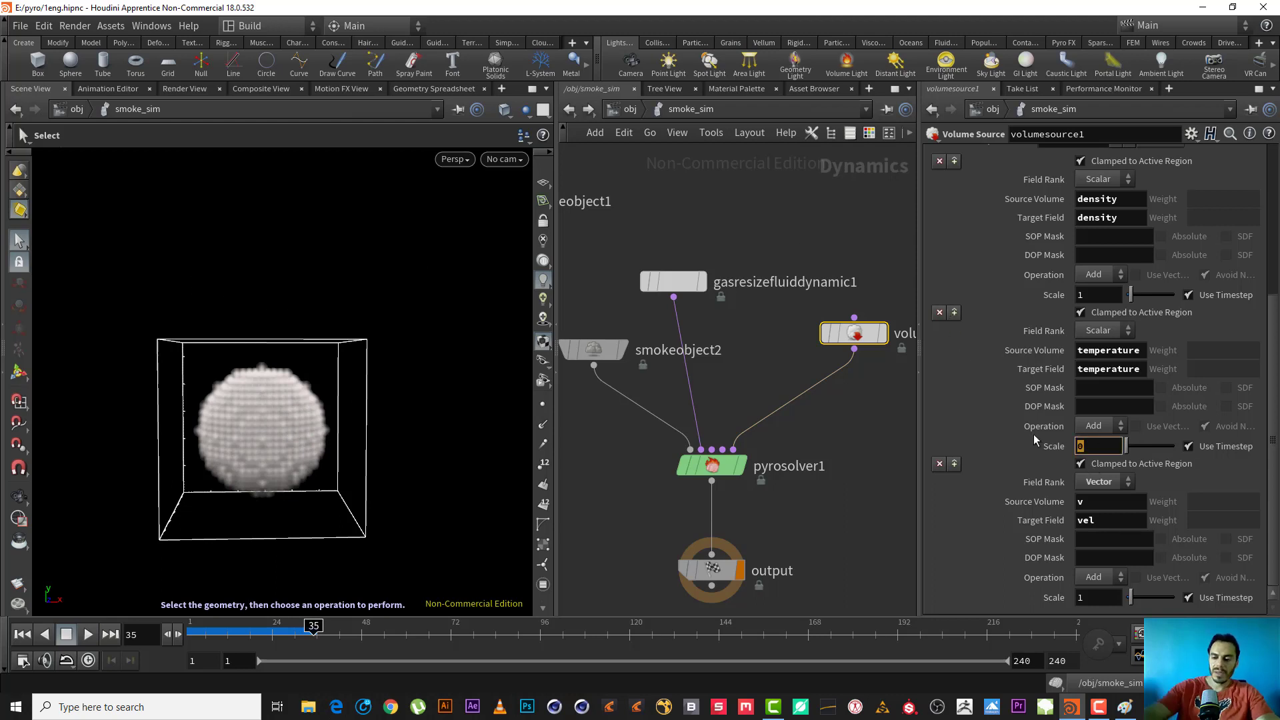
pyautogui.write('1')
pyautogui.press('Return')
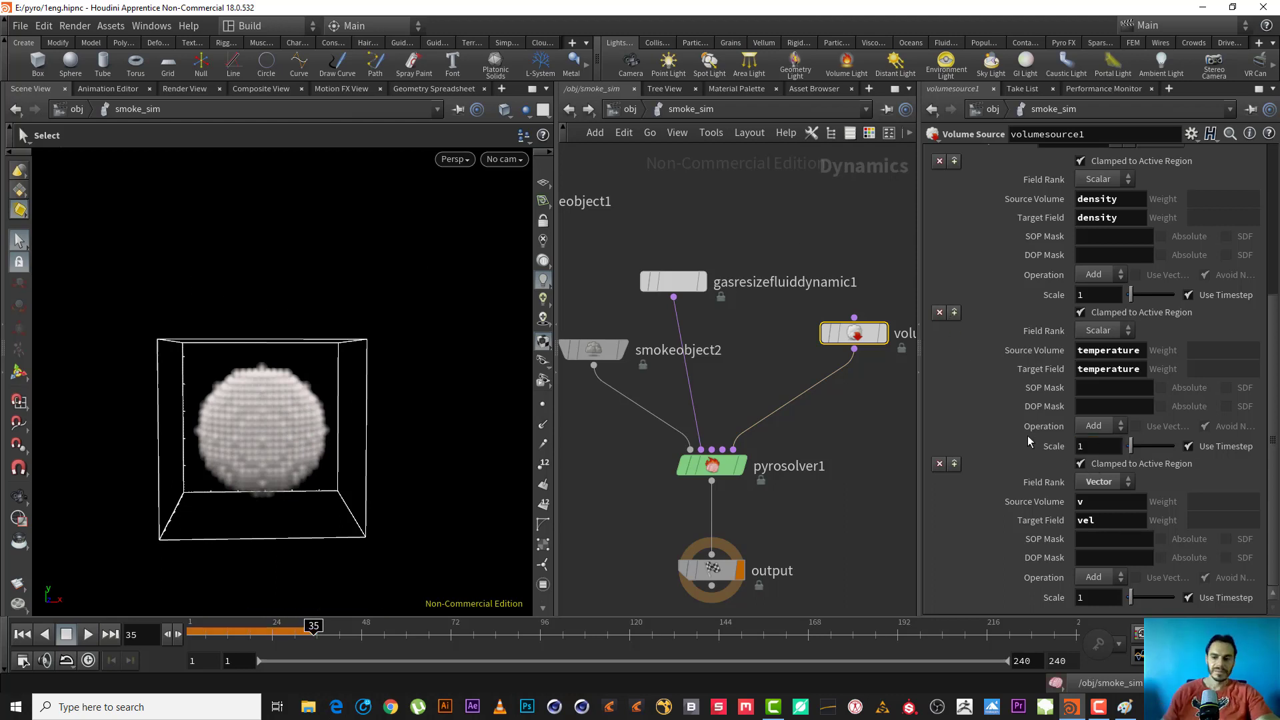
pyautogui.click(22, 634)
pyautogui.click(88, 634)
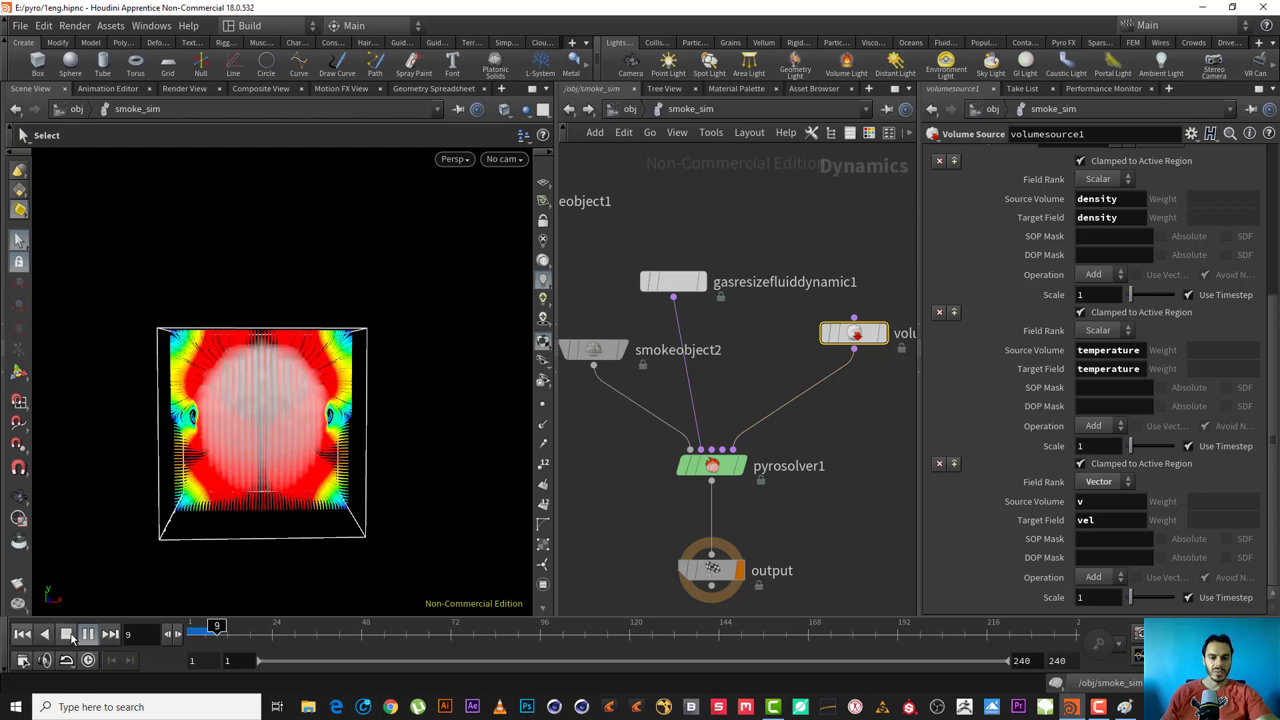
pyautogui.click(86, 635)
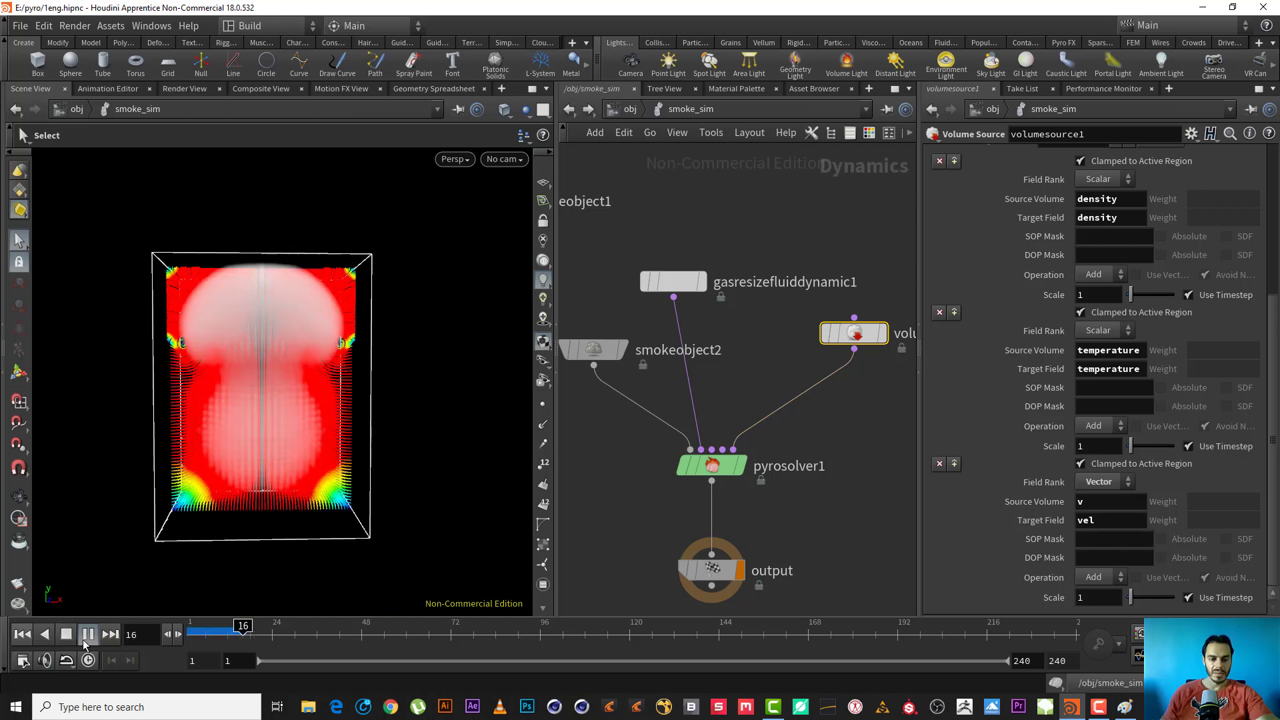
pyautogui.click(777, 325)
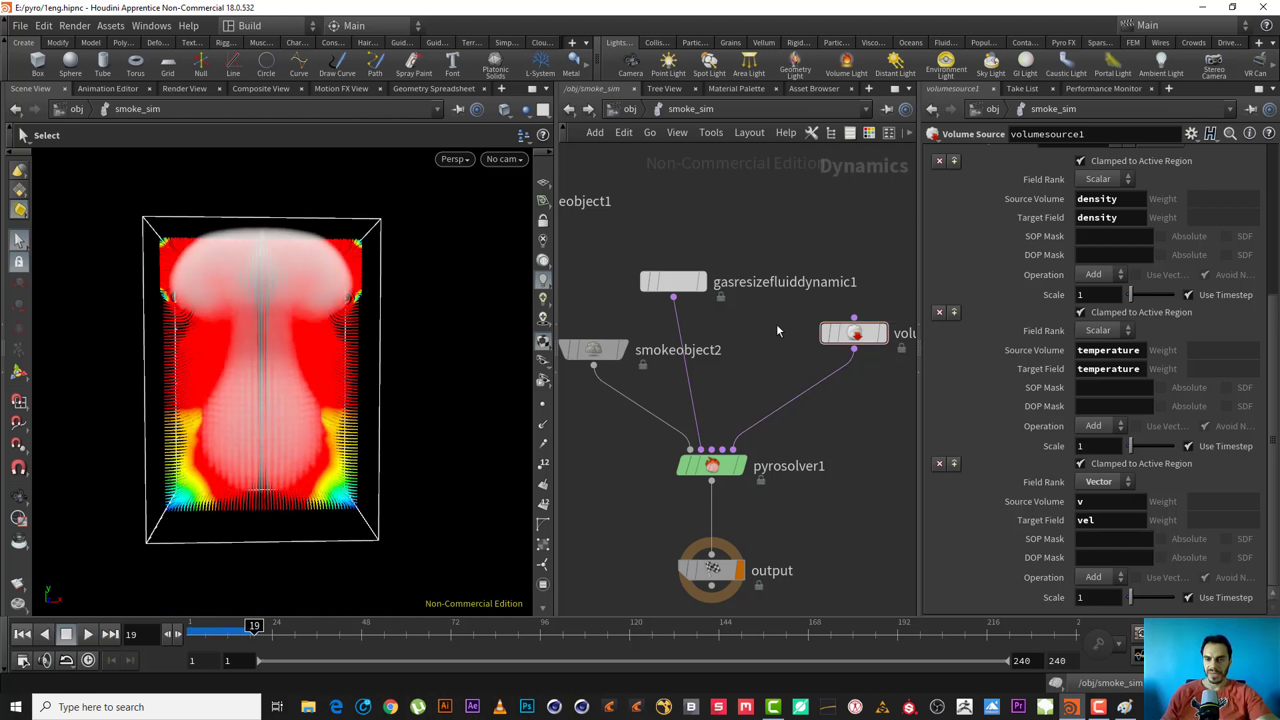
# Step: Turn off the Velocity guide visualization on smokeobject2, leaving the Density guide enabled
pyautogui.click(595, 349)
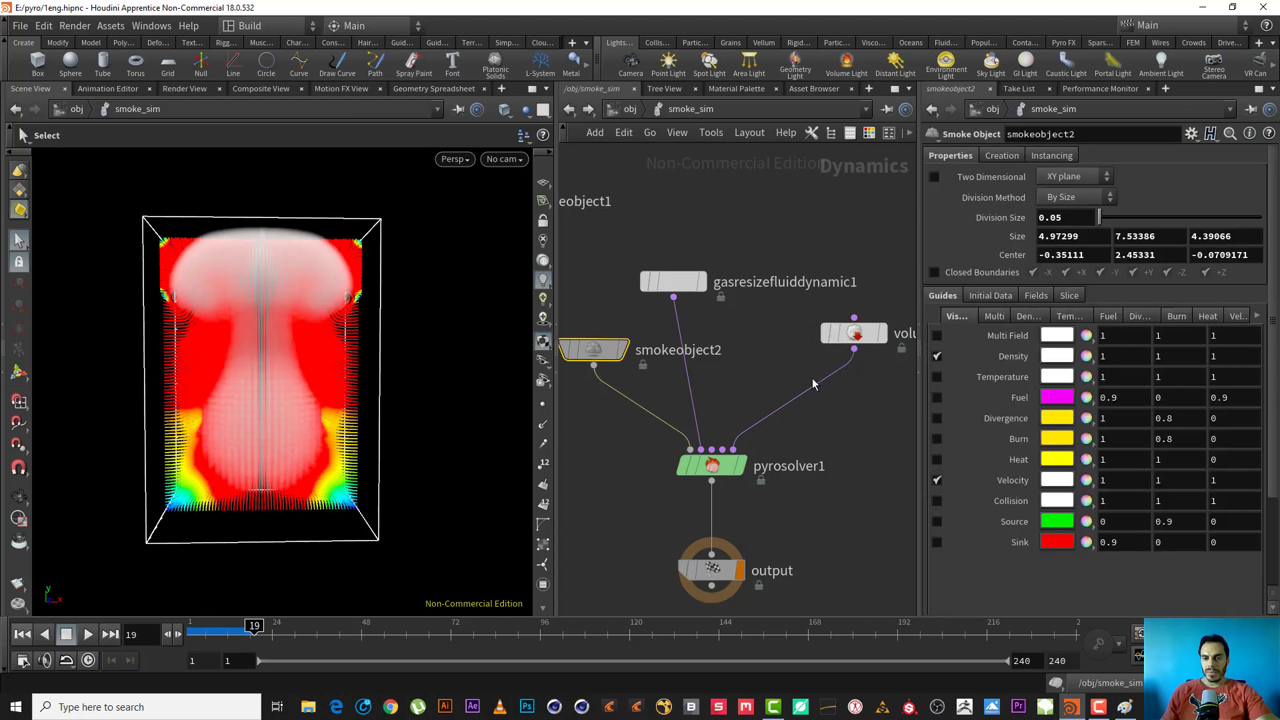
pyautogui.moveTo(867, 403); pyautogui.dragTo(806, 408, button='middle')
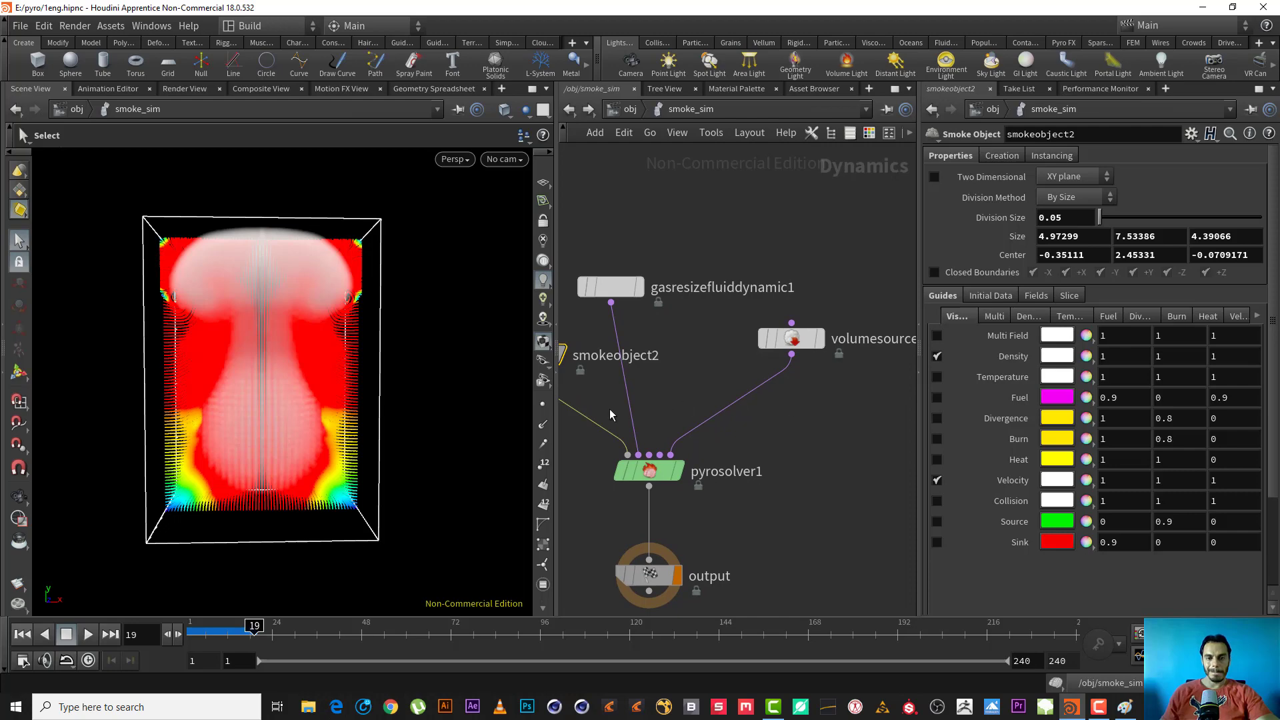
pyautogui.moveTo(254, 376); pyautogui.dragTo(299, 360, button='right')
pyautogui.moveTo(306, 362); pyautogui.dragTo(302, 392)
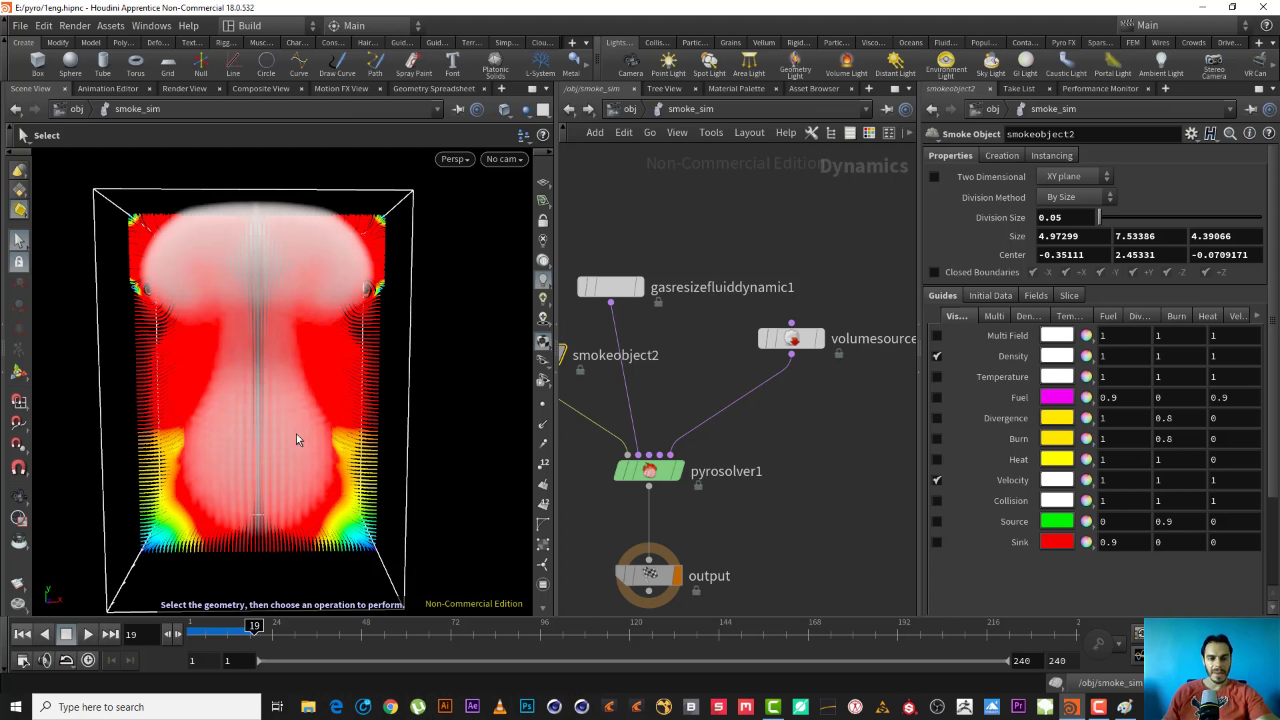
pyautogui.click(936, 480)
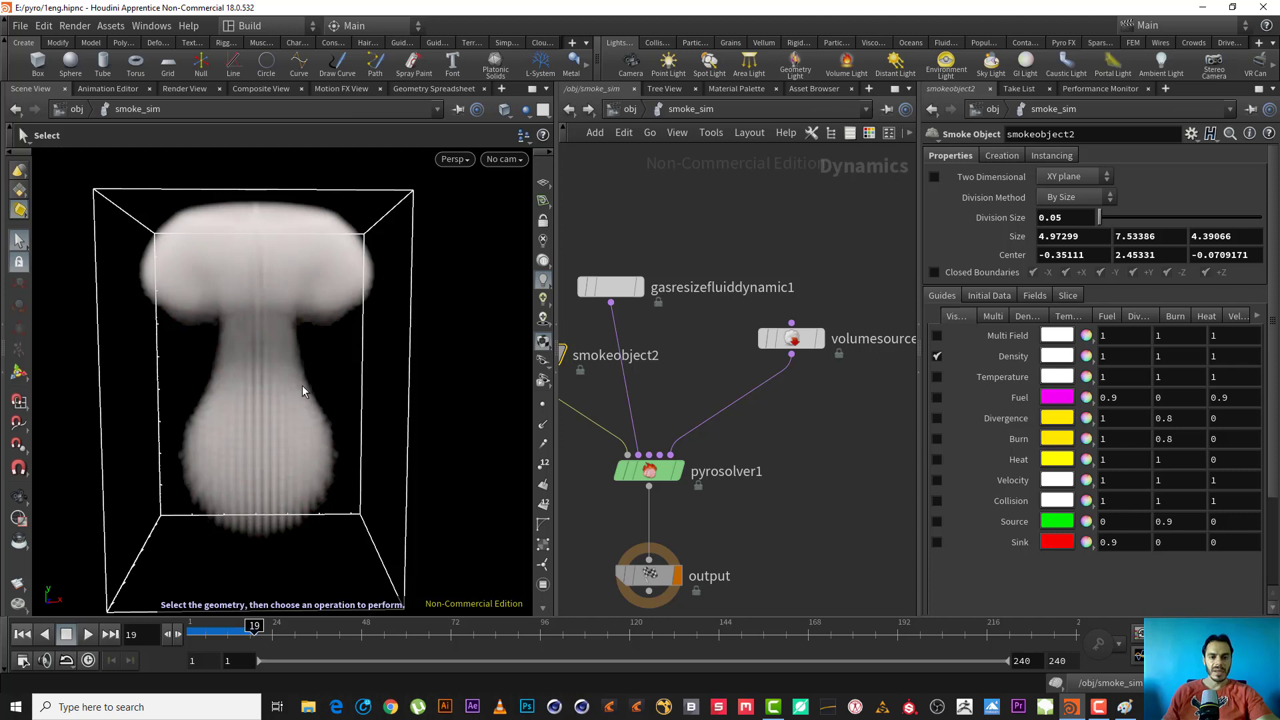
# Step: Play the density-only simulation from the start, stop it, and examine the smoke's shape from another angle
pyautogui.click(20, 632)
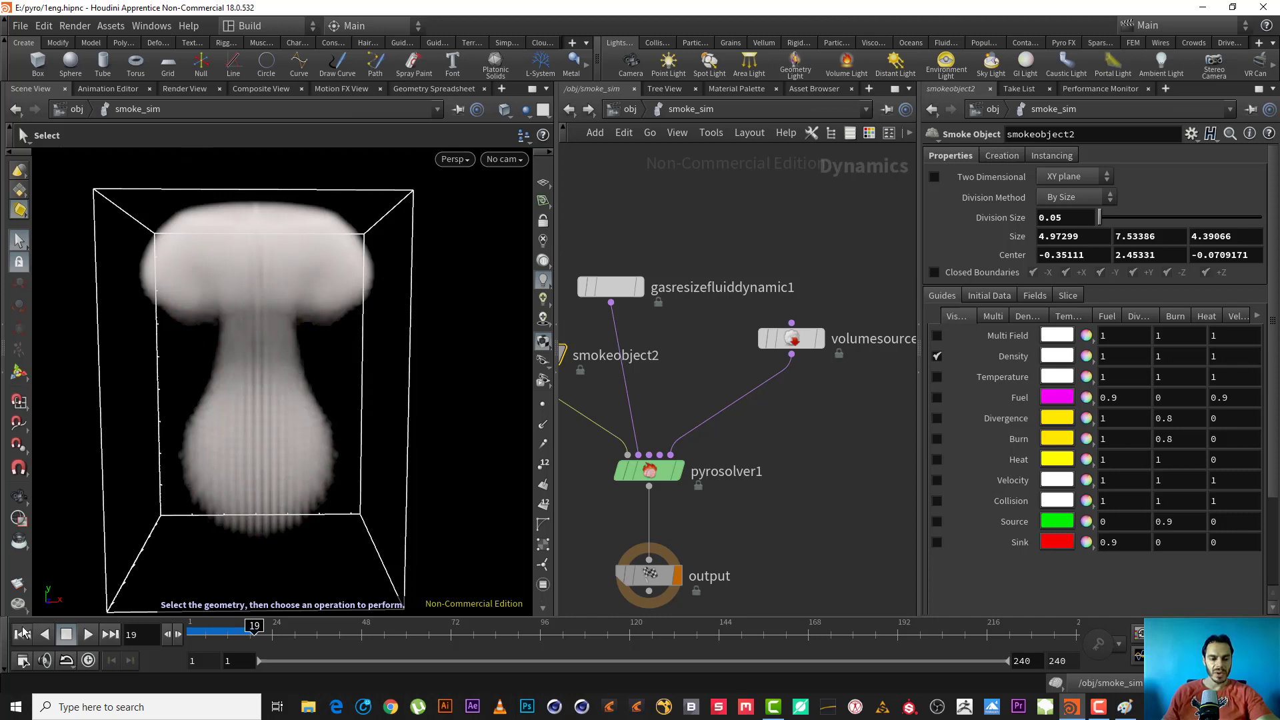
pyautogui.click(87, 634)
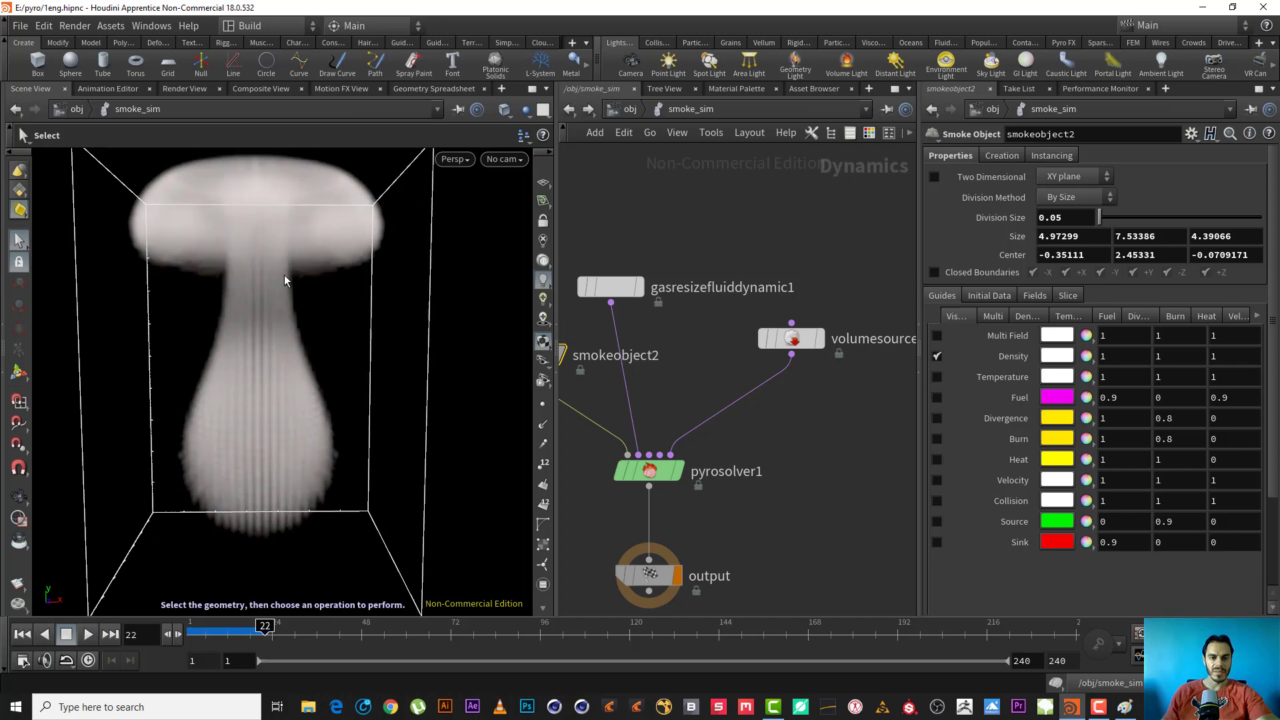
pyautogui.press('Escape')
pyautogui.moveTo(266, 286); pyautogui.dragTo(244, 348)
pyautogui.press('s')
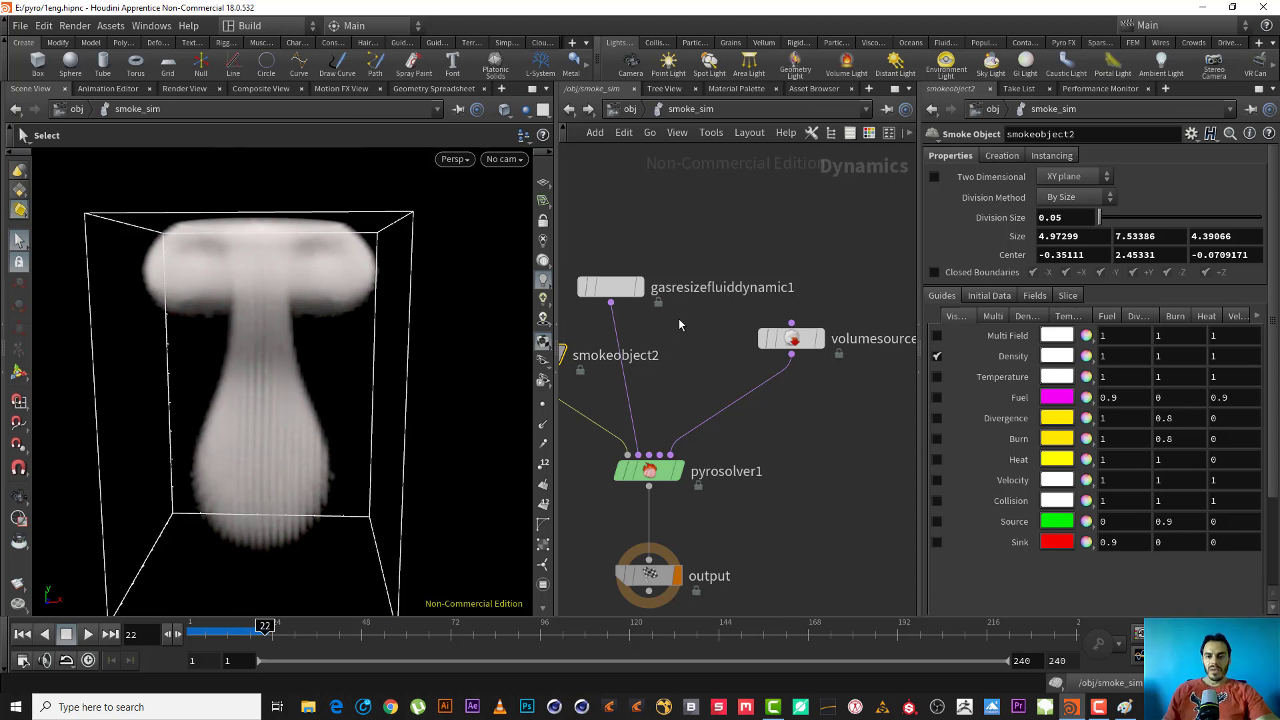
pyautogui.moveTo(709, 248); pyautogui.dragTo(778, 253, button='middle')
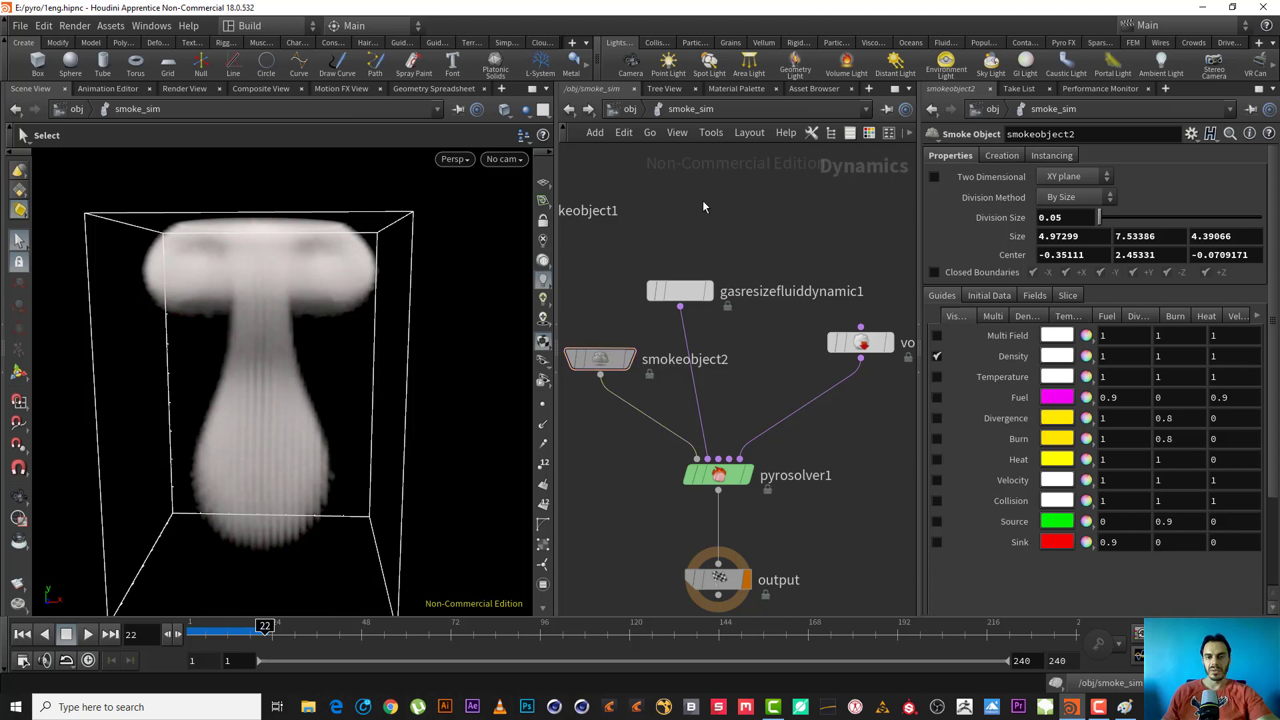
# Step: Open the smoke_src network, move volumerasterizeattributes2 and OUT_SMOKE_SRC down to make room below pyrosource1, and return to frame 1
pyautogui.click(627, 108)
pyautogui.doubleClick(640, 262)
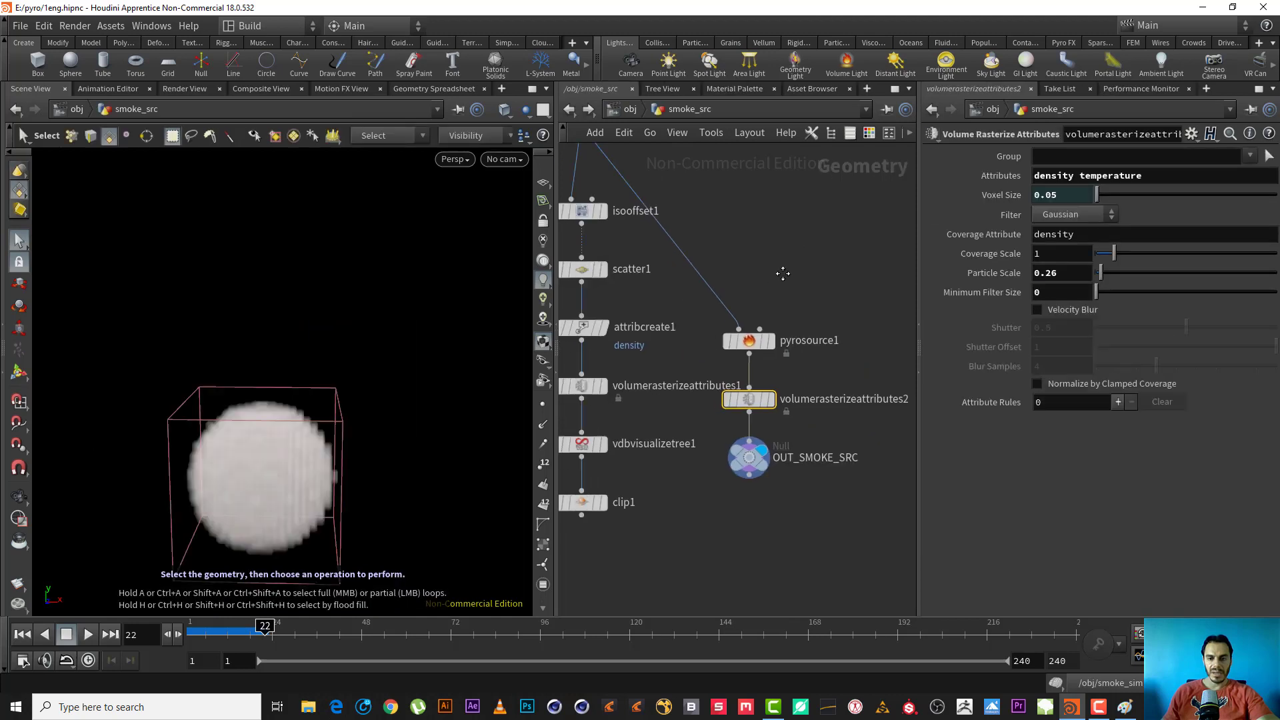
pyautogui.moveTo(817, 516); pyautogui.dragTo(768, 505)
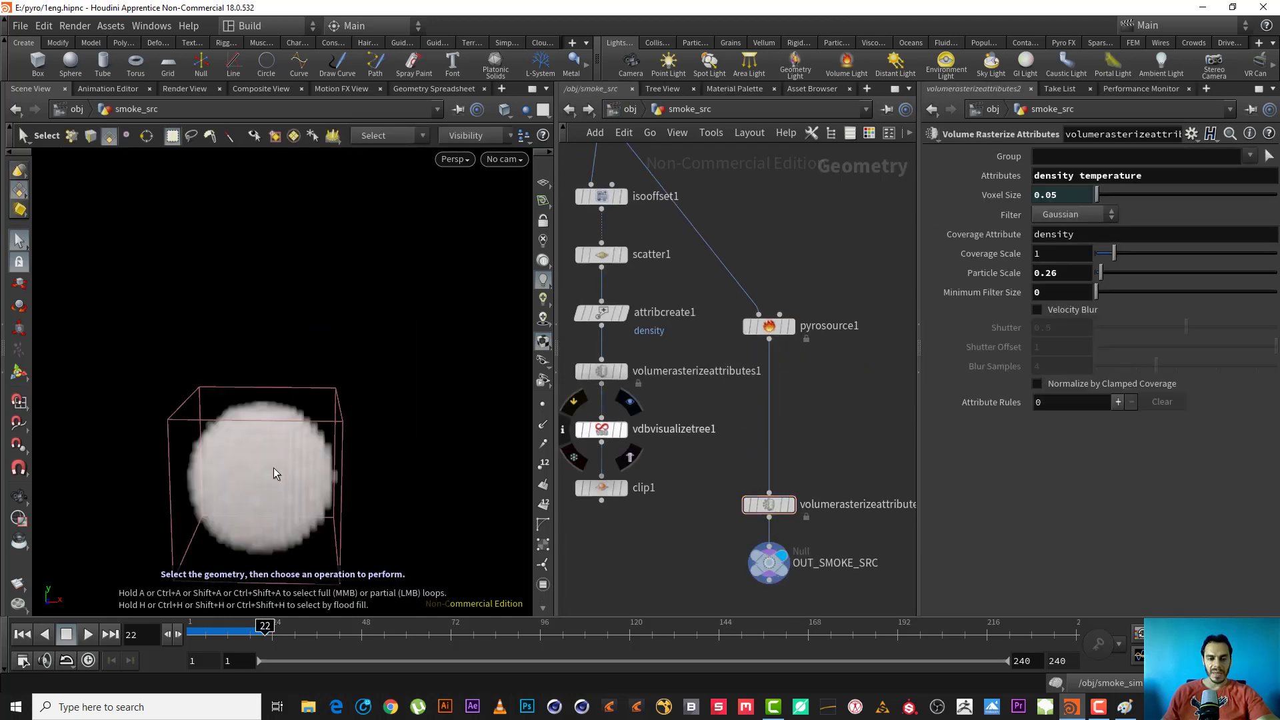
pyautogui.scroll(3, 273, 467)
pyautogui.click(22, 633)
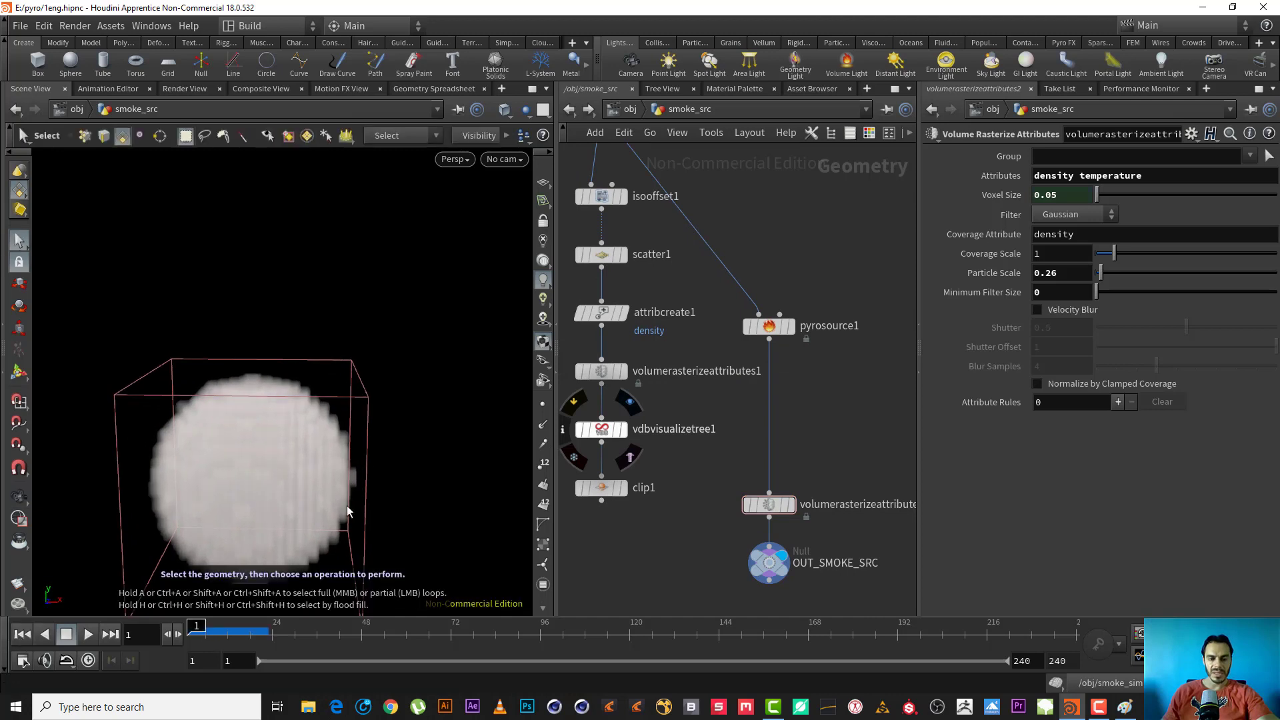
# Step: Insert an Attribute Noise node between pyrosource1 and volumerasterizeattributes2, and display its points for a closer look
pyautogui.moveTo(858, 424); pyautogui.dragTo(798, 325)
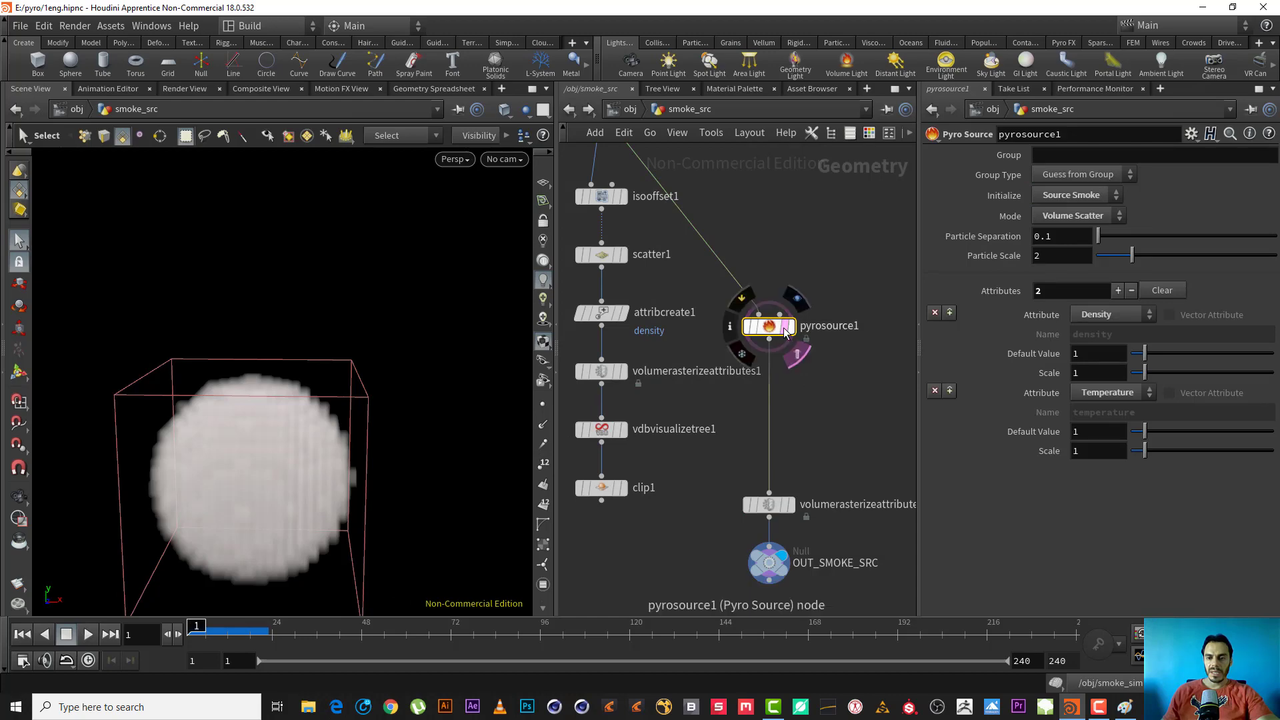
pyautogui.moveTo(800, 396); pyautogui.dragTo(784, 353, button='middle')
pyautogui.press('Tab')
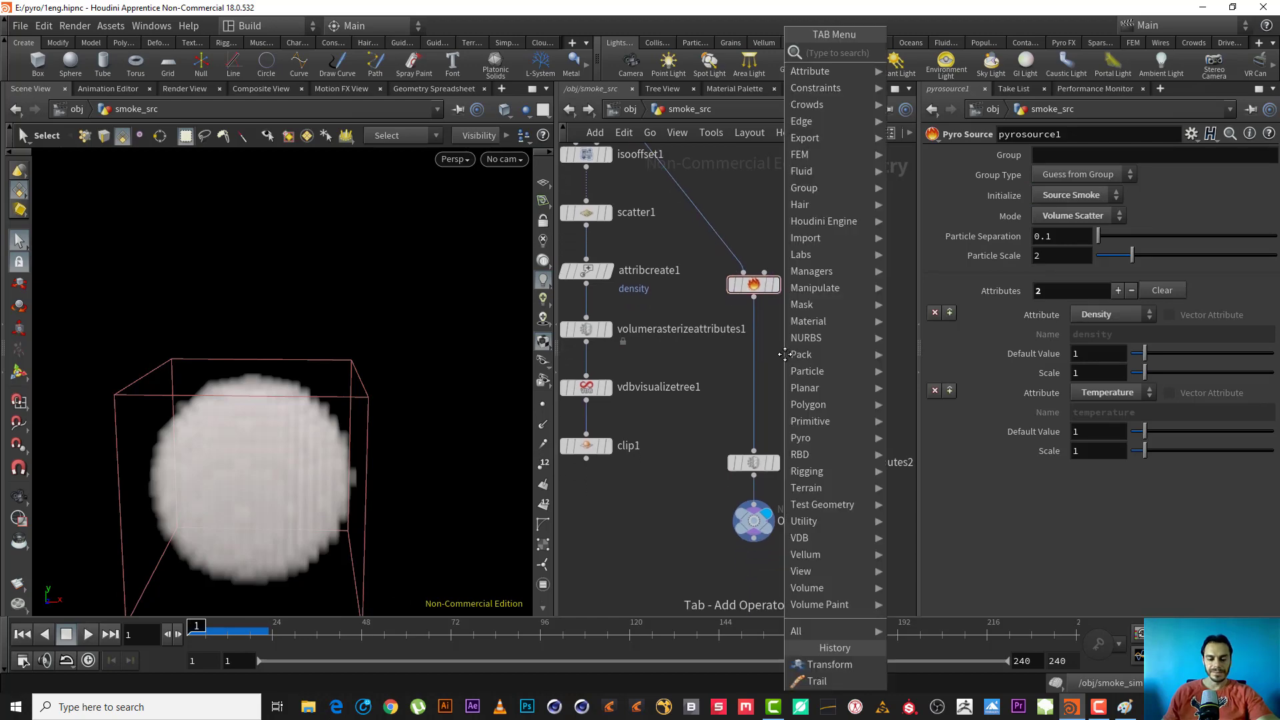
pyautogui.write('att n')
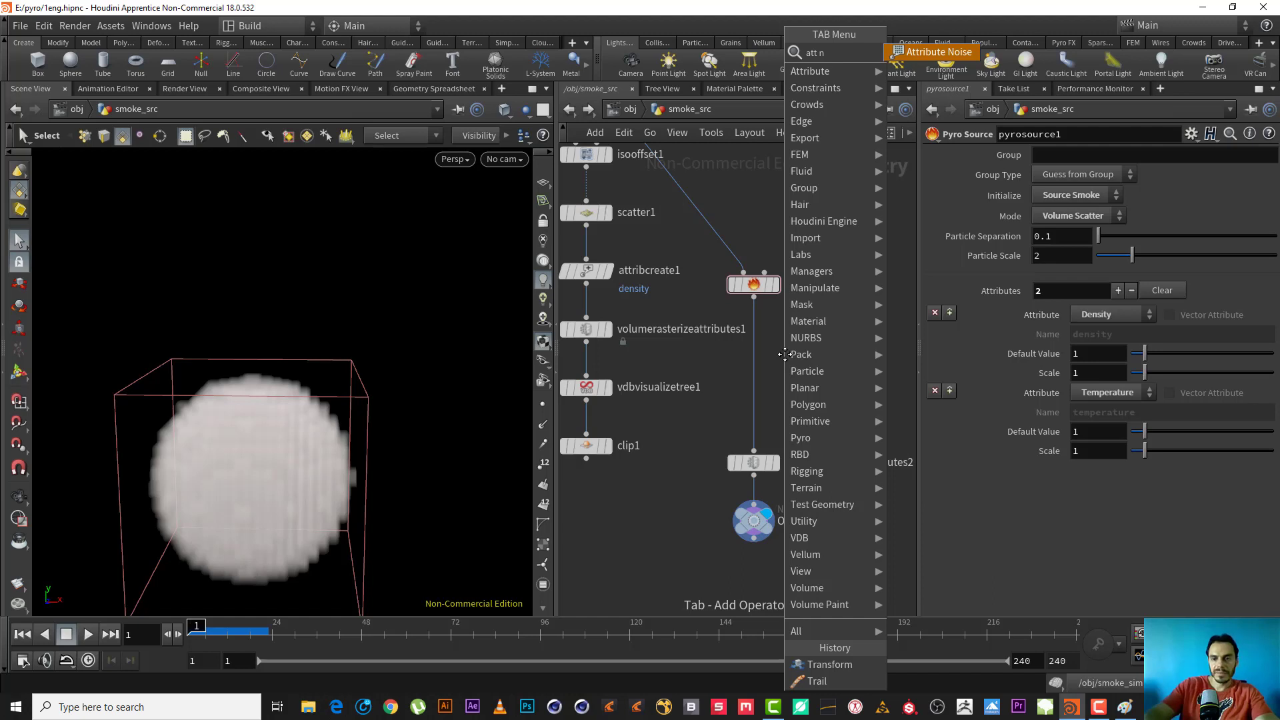
pyautogui.press('Return')
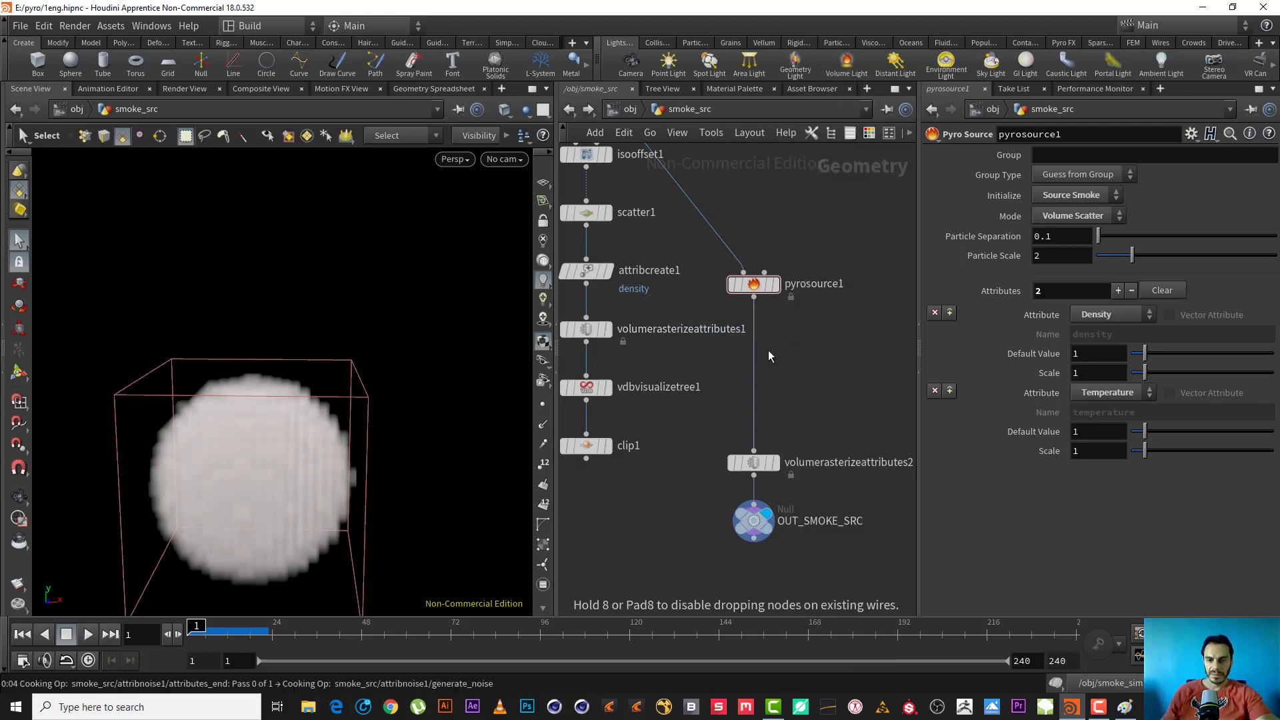
pyautogui.click(766, 349)
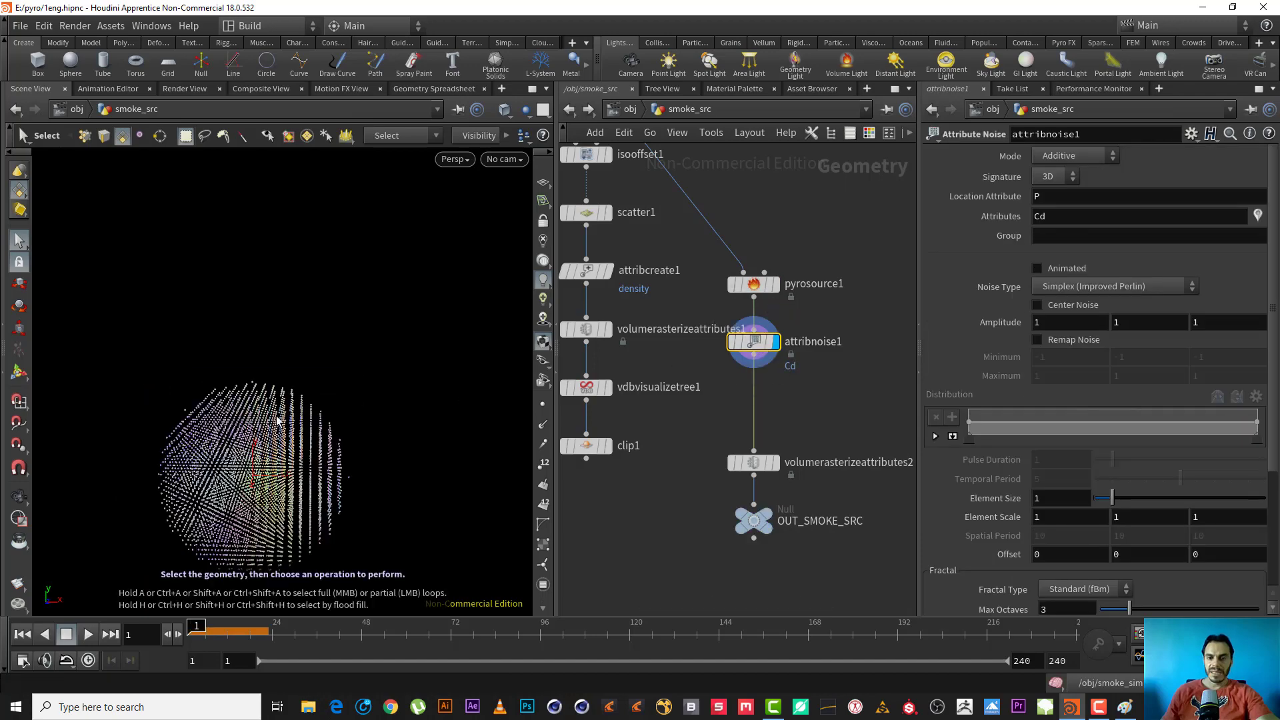
pyautogui.keyDown('alt'); pyautogui.moveTo(276, 424); pyautogui.dragTo(219, 496); pyautogui.keyUp('alt')
pyautogui.keyDown('alt'); pyautogui.moveTo(219, 496); pyautogui.dragTo(344, 468, button='right'); pyautogui.keyUp('alt')
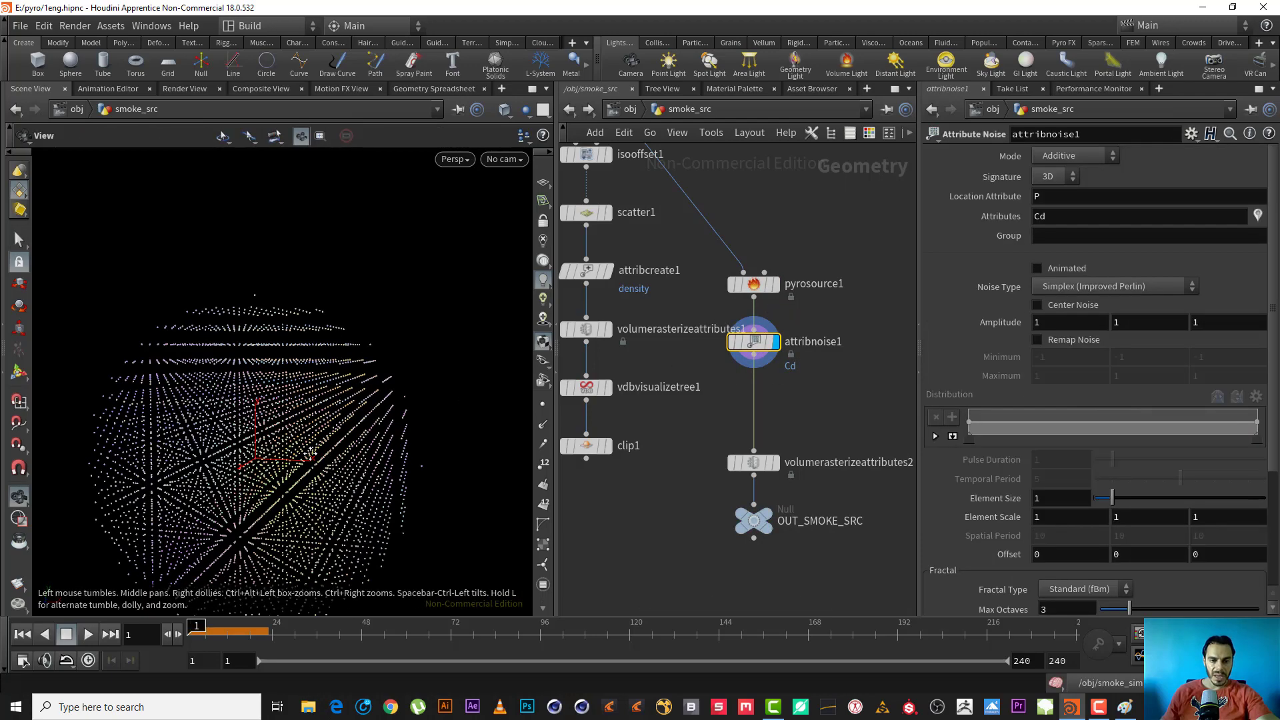
# Step: Set the Attributes value of attribnoise1 to density so the noise affects the source points' density
pyautogui.keyDown('alt'); pyautogui.moveTo(310, 453); pyautogui.dragTo(295, 411, button='middle'); pyautogui.keyUp('alt')
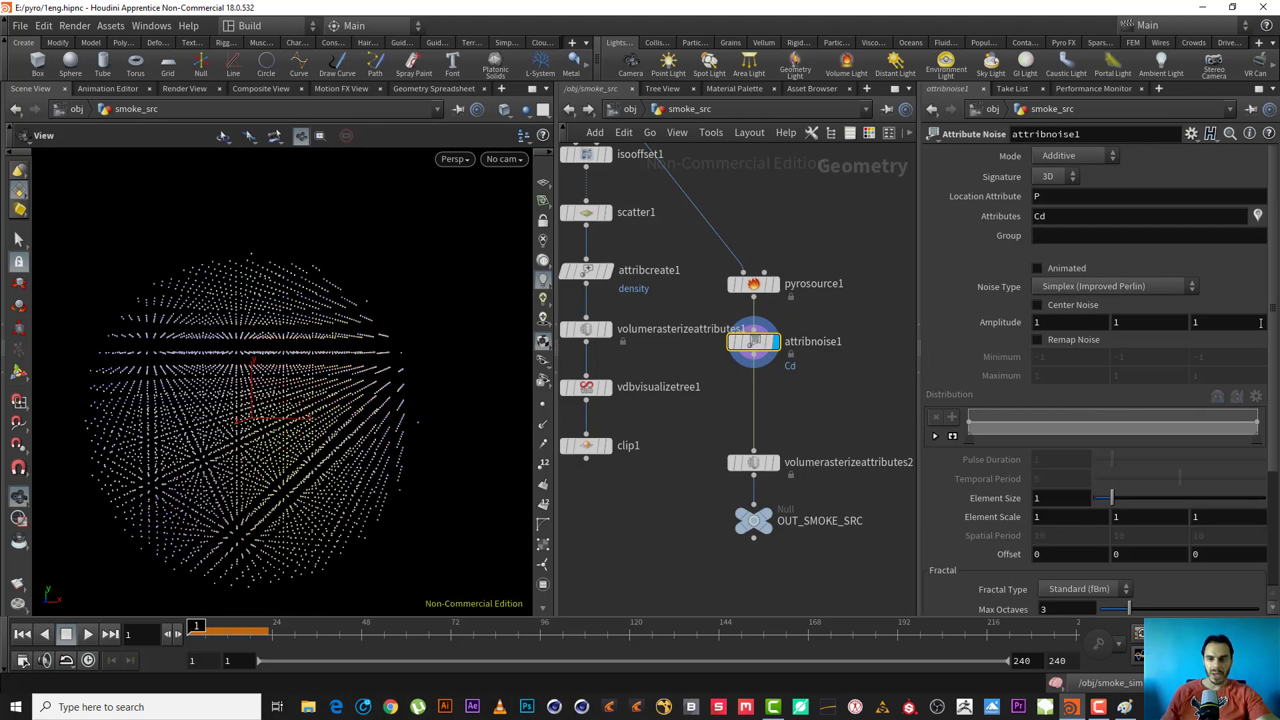
pyautogui.click(1034, 217)
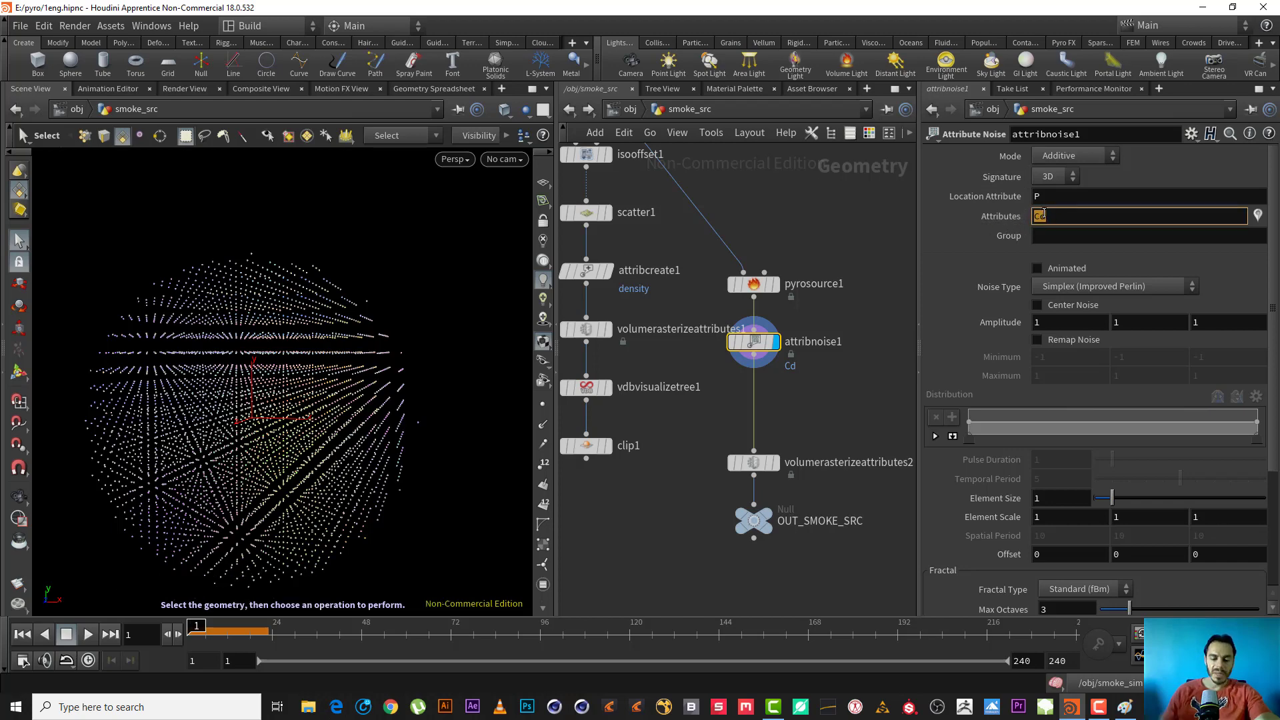
pyautogui.write('denisty')
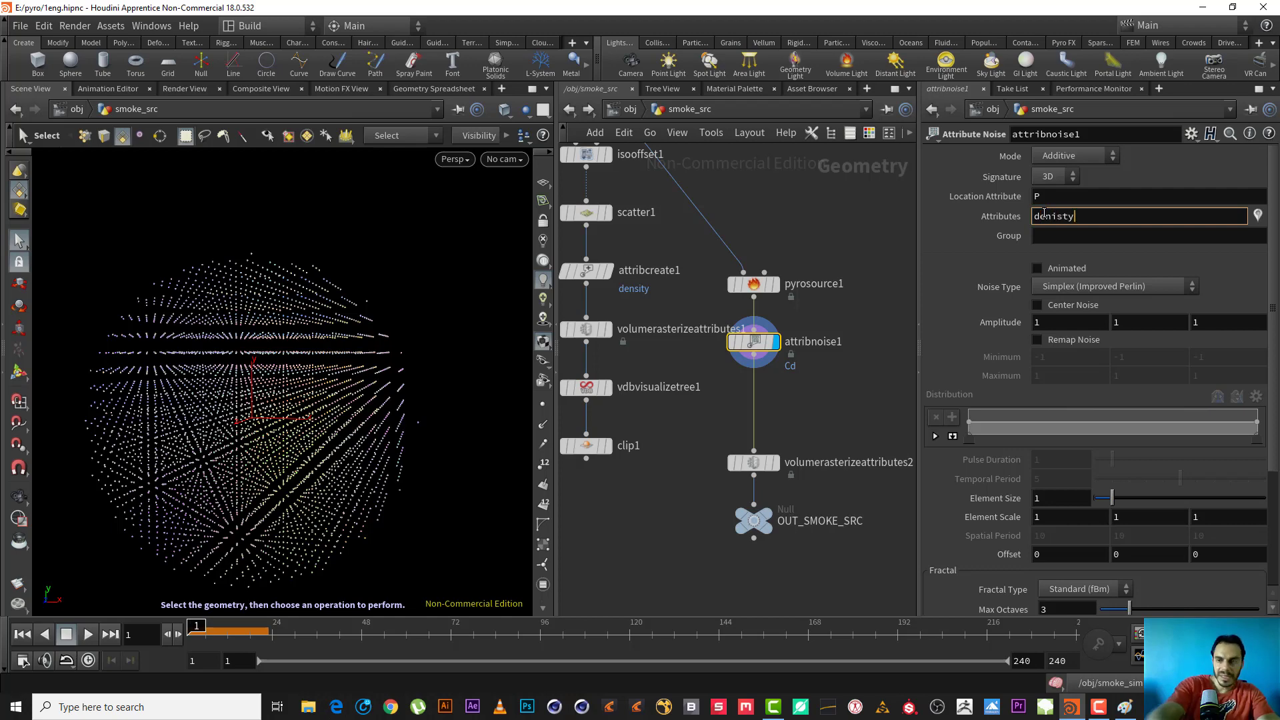
pyautogui.press('BackSpace')
pyautogui.press('BackSpace')
pyautogui.press('BackSpace')
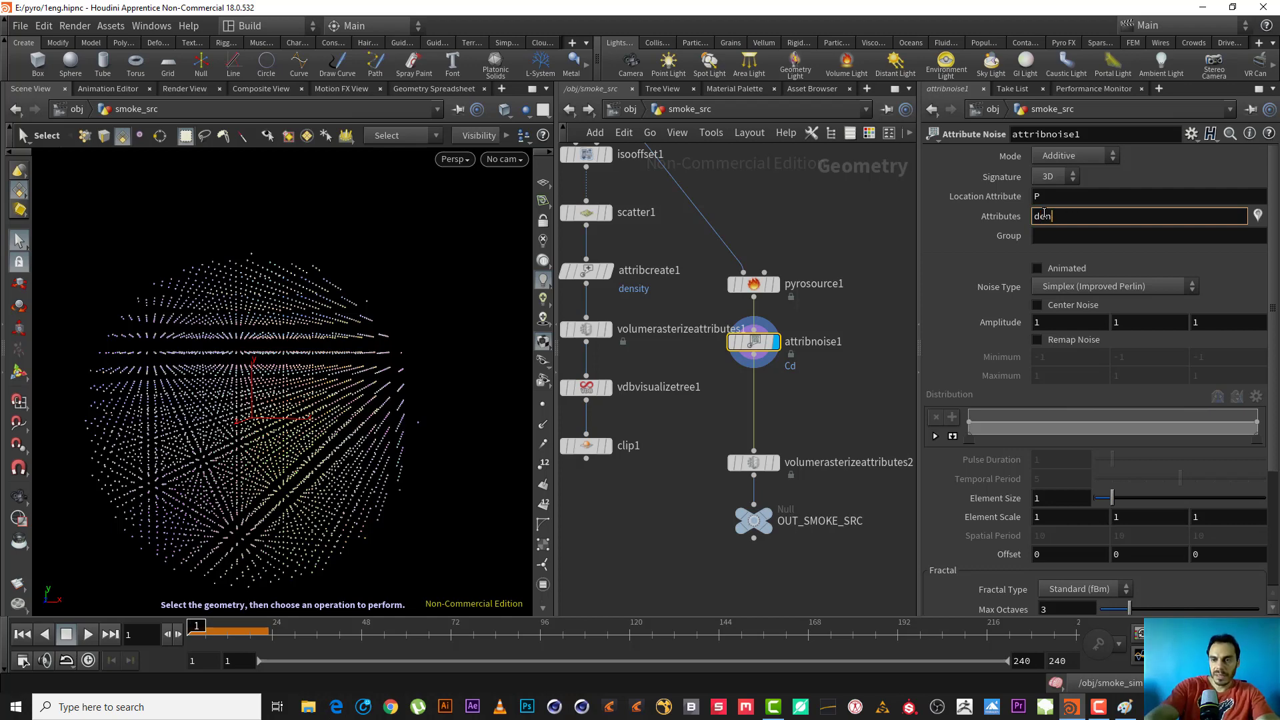
pyautogui.write('sity')
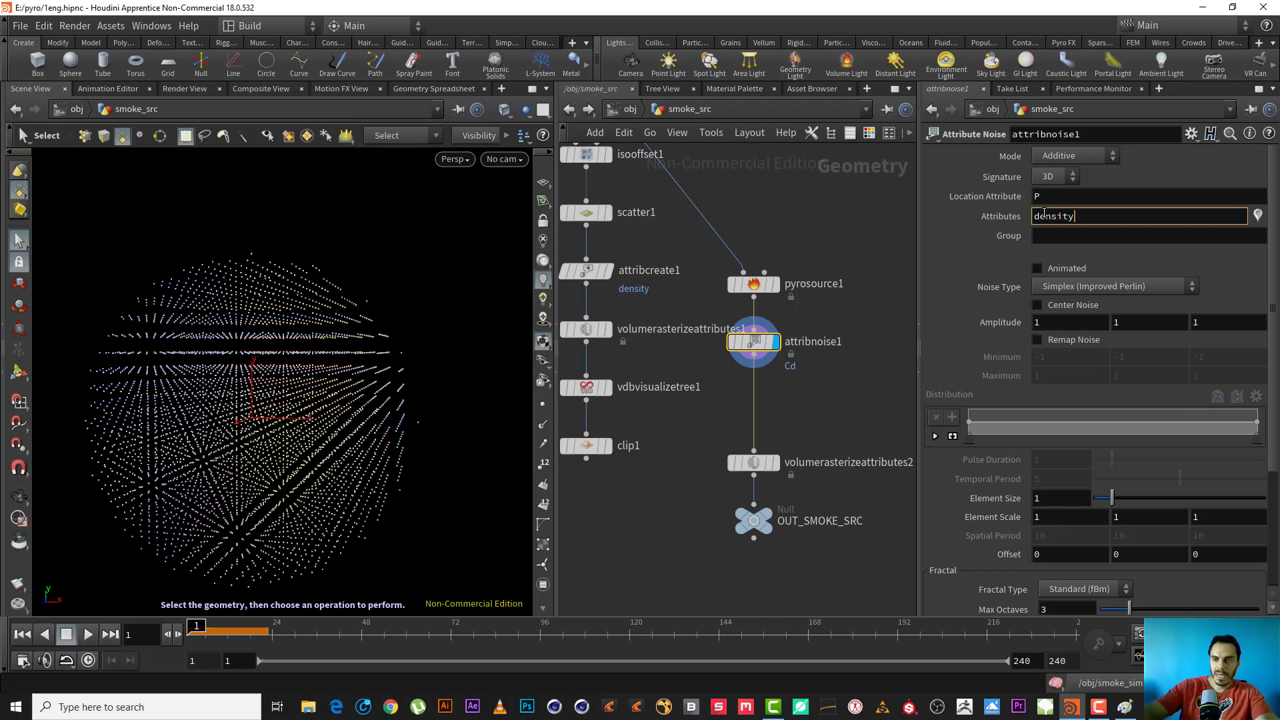
pyautogui.press('Return')
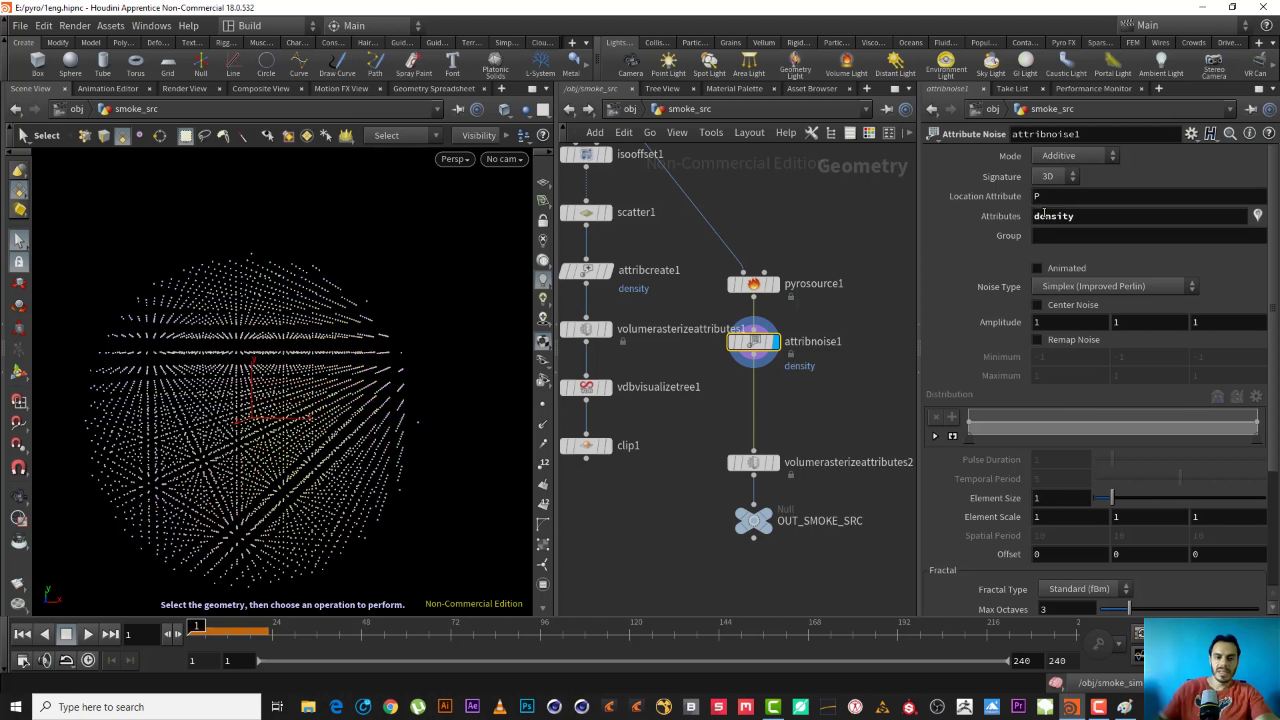
# Step: Open the geometry spreadsheet for attribnoise1 and filter its attributes to density
pyautogui.rightClick(752, 343)
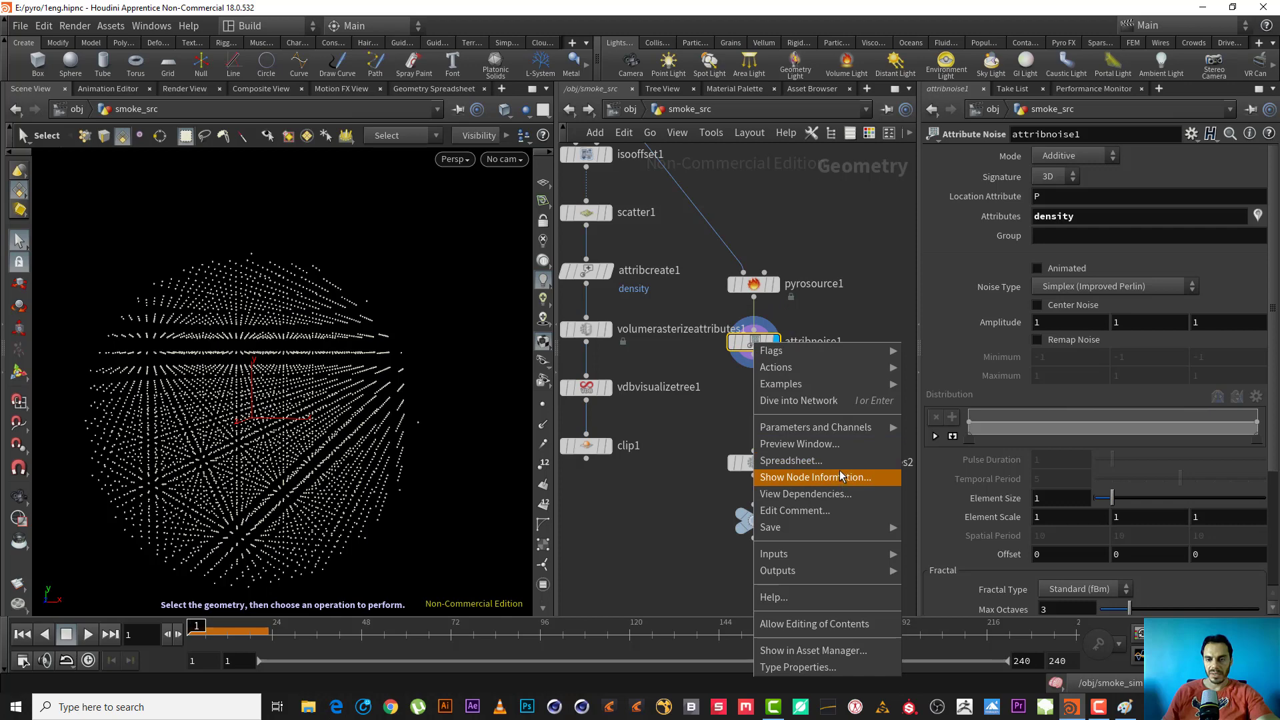
pyautogui.click(834, 460)
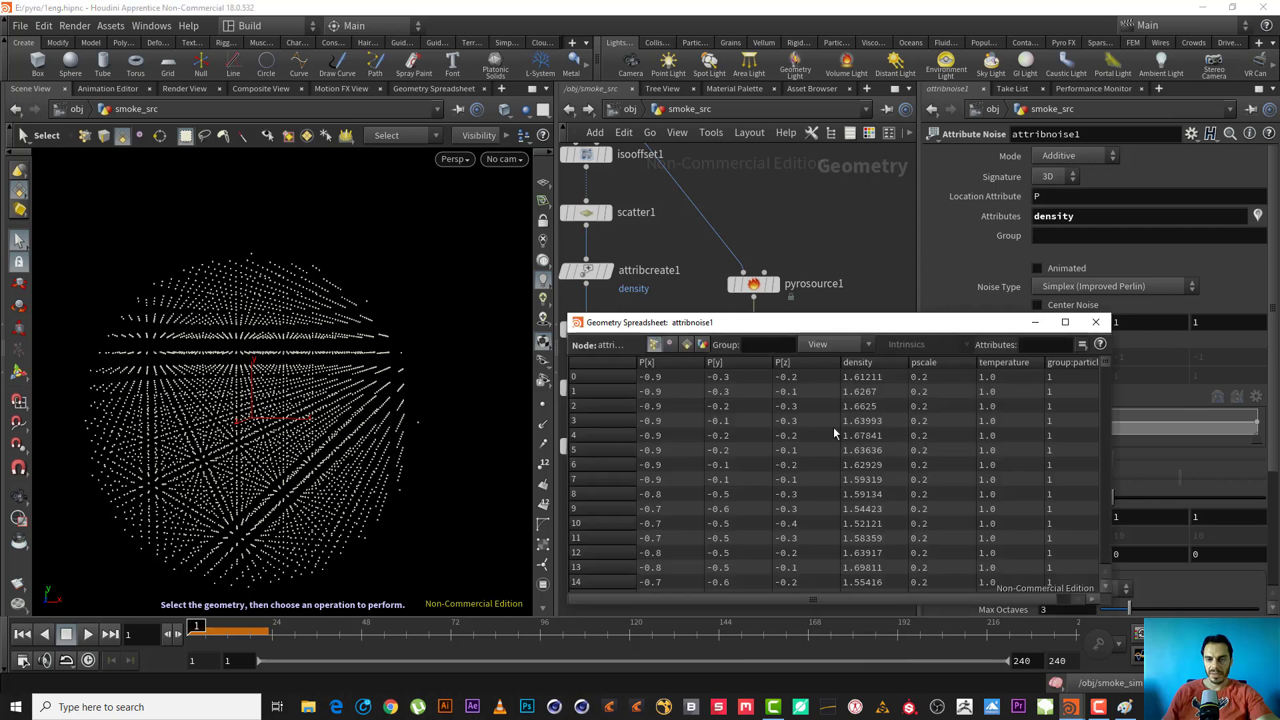
pyautogui.click(1029, 346)
pyautogui.write('density')
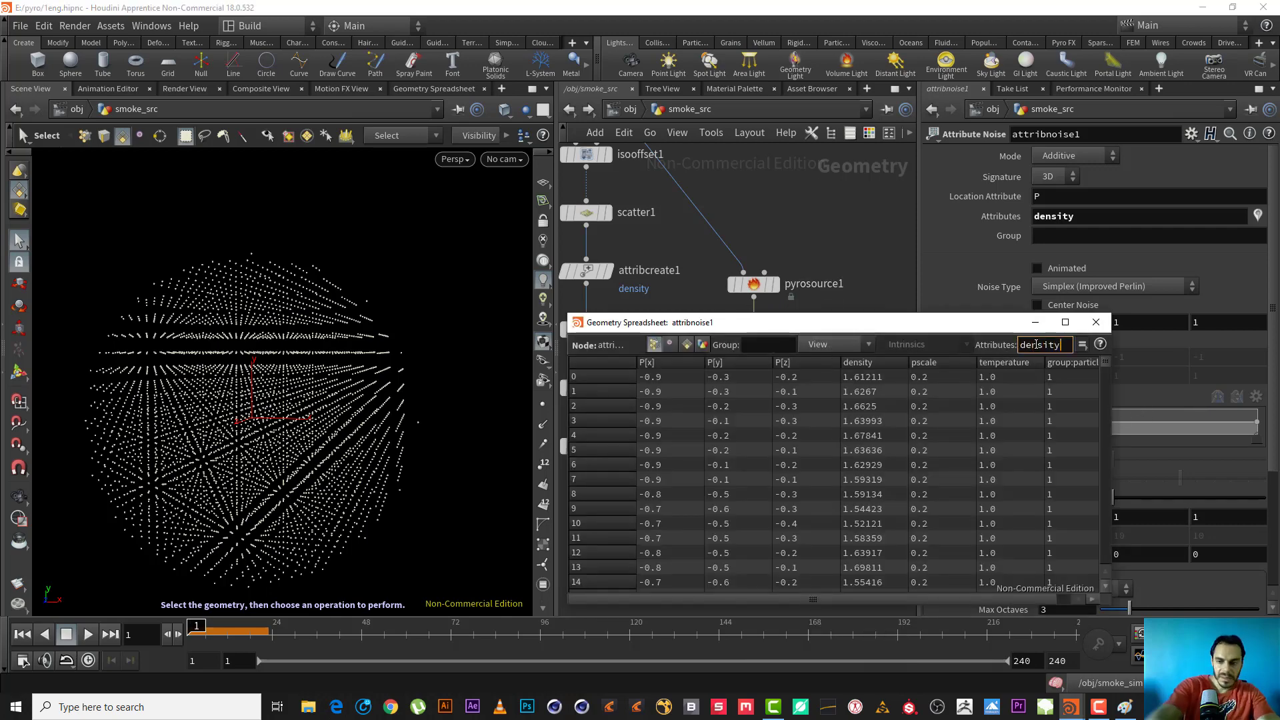
pyautogui.press('Return')
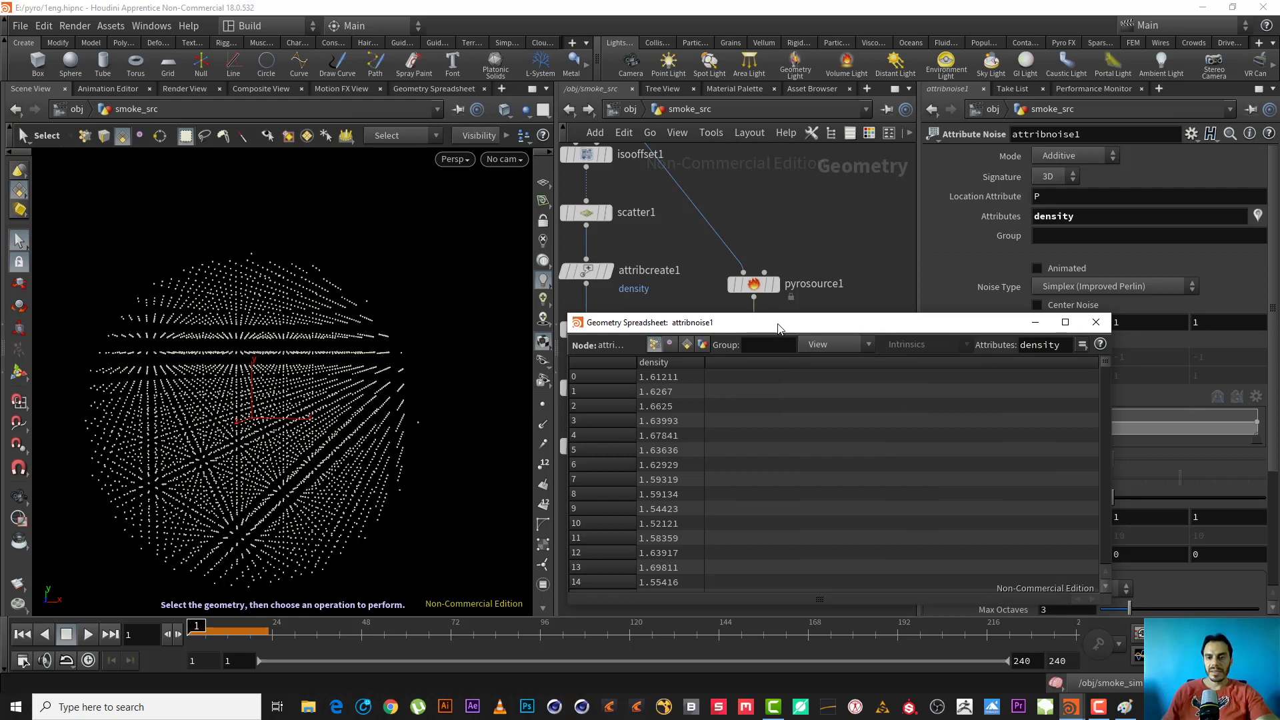
# Step: Sort the spreadsheet by density in both directions to examine the highest and lowest values, leaving it in descending order
pyautogui.moveTo(778, 328); pyautogui.dragTo(633, 228)
pyautogui.click(524, 261)
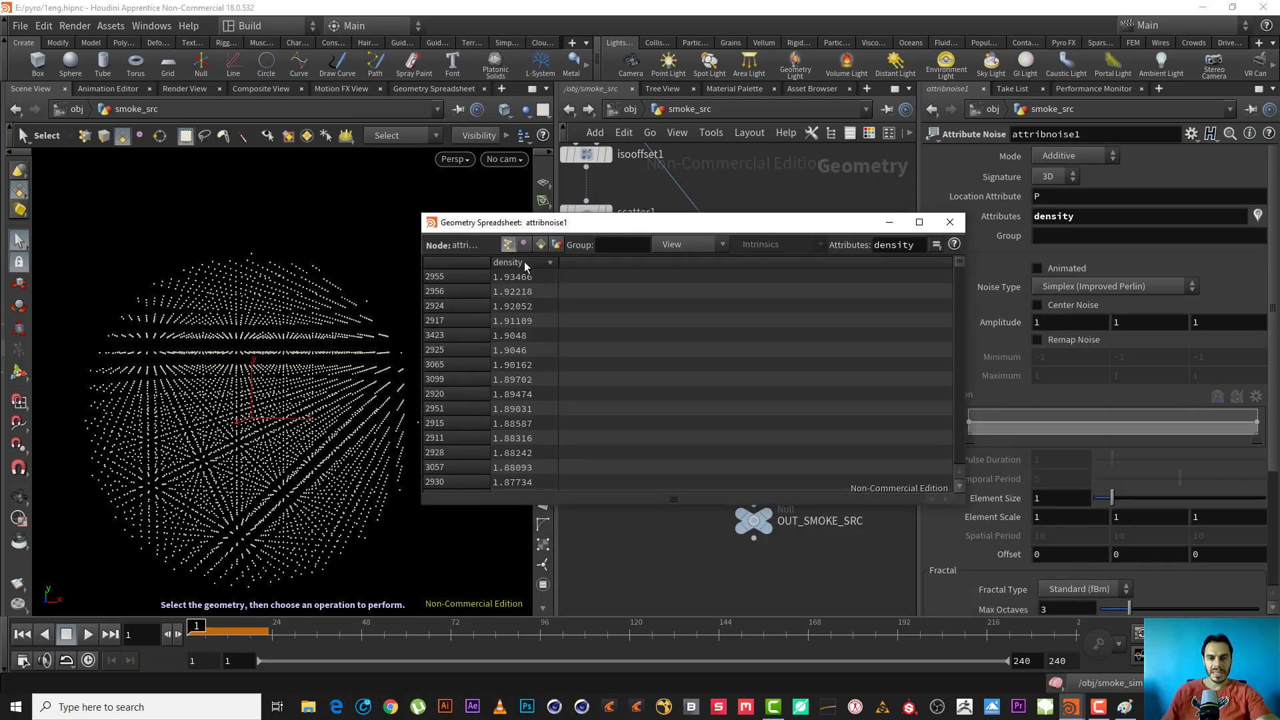
pyautogui.click(527, 262)
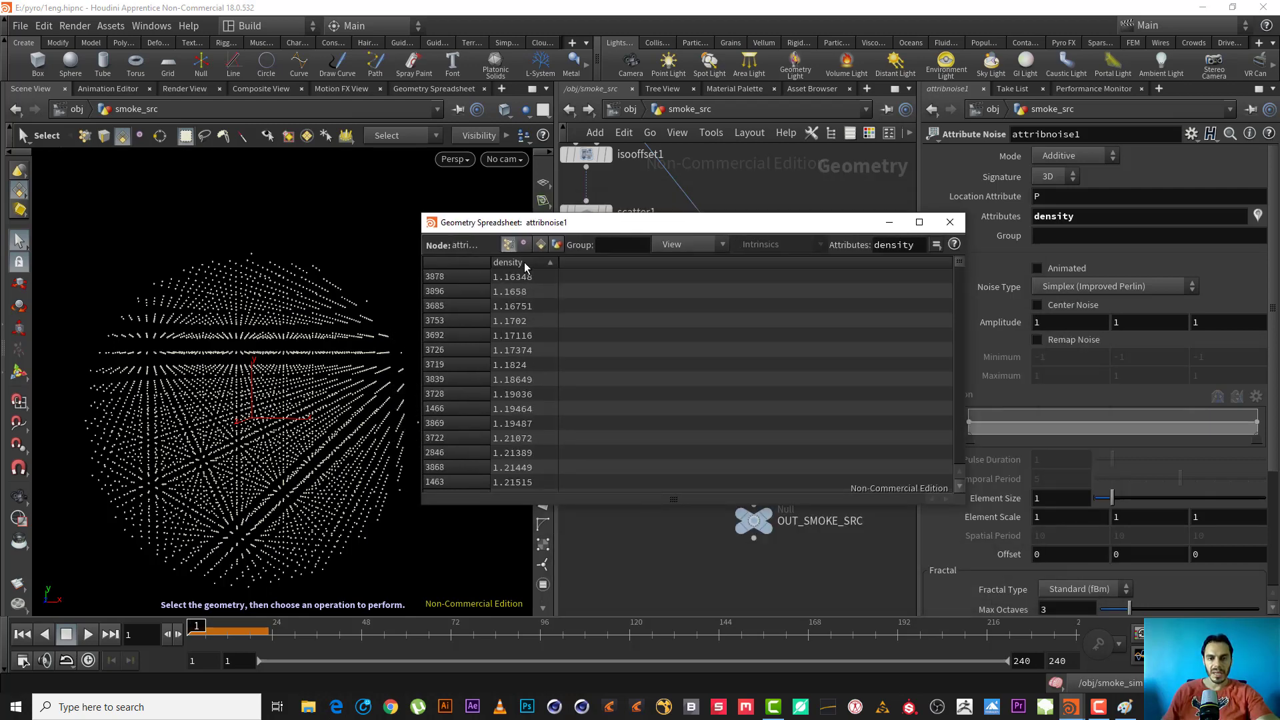
pyautogui.click(524, 260)
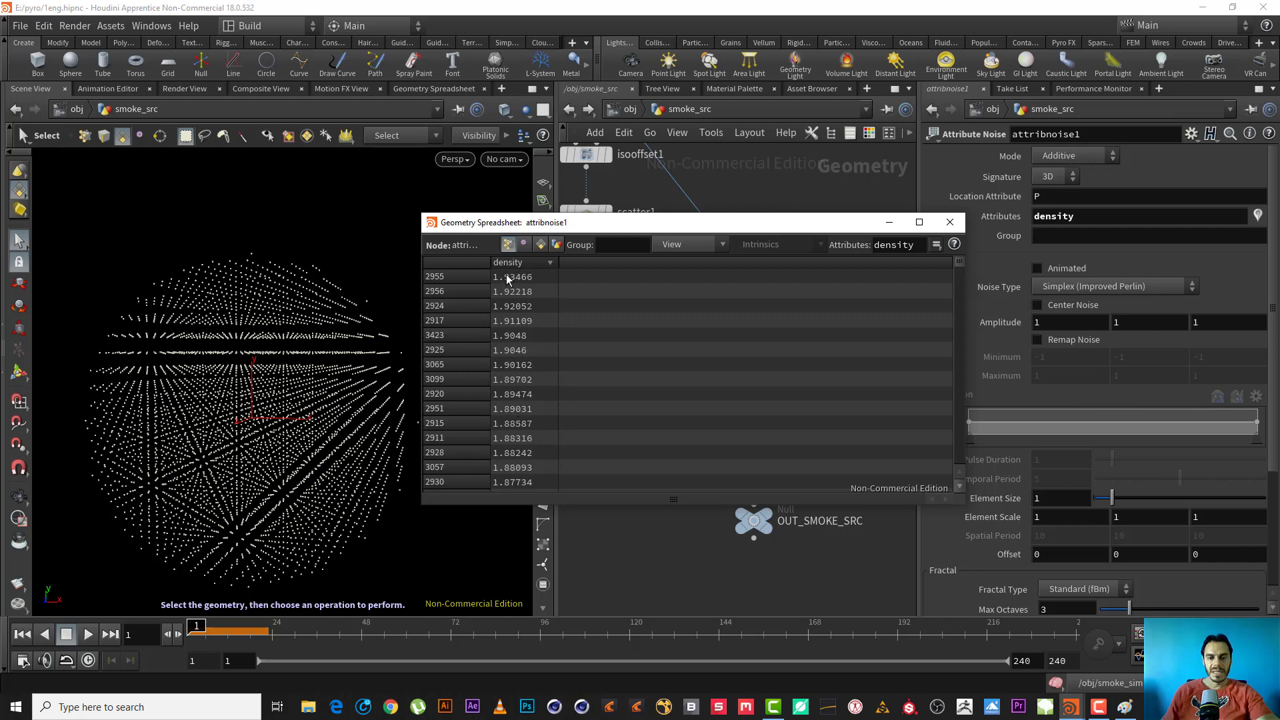
pyautogui.click(517, 263)
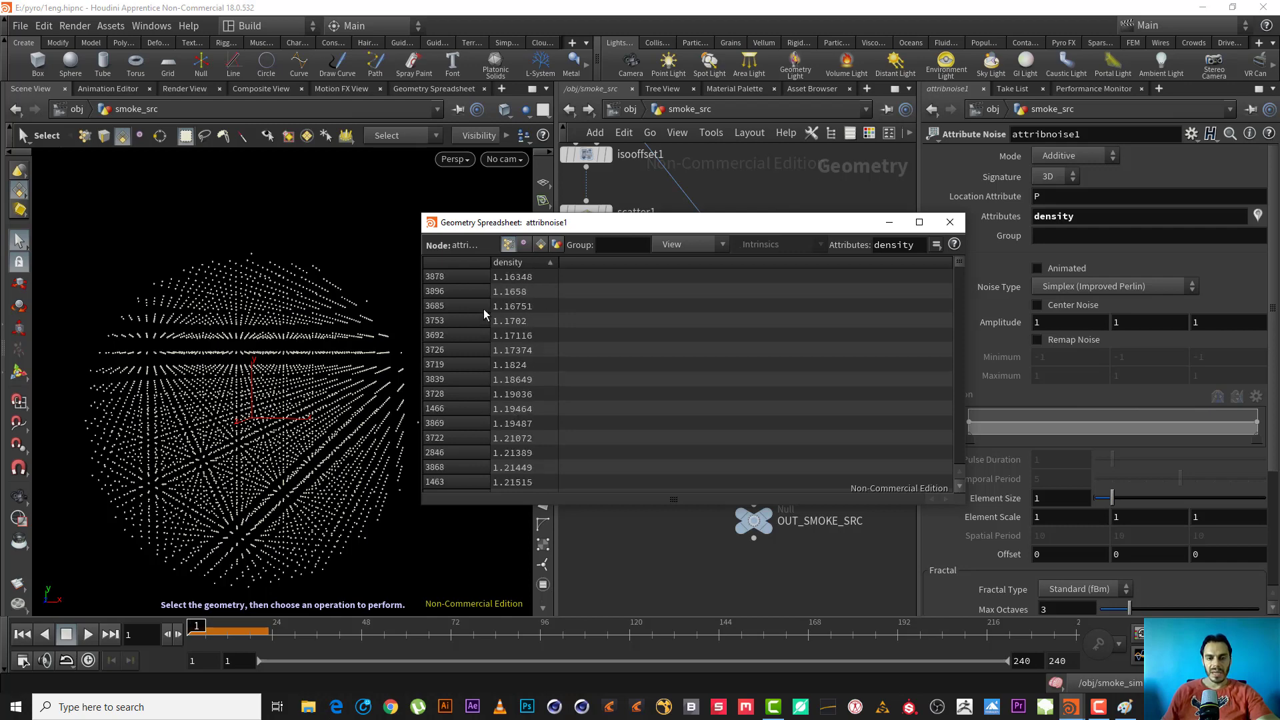
pyautogui.click(532, 263)
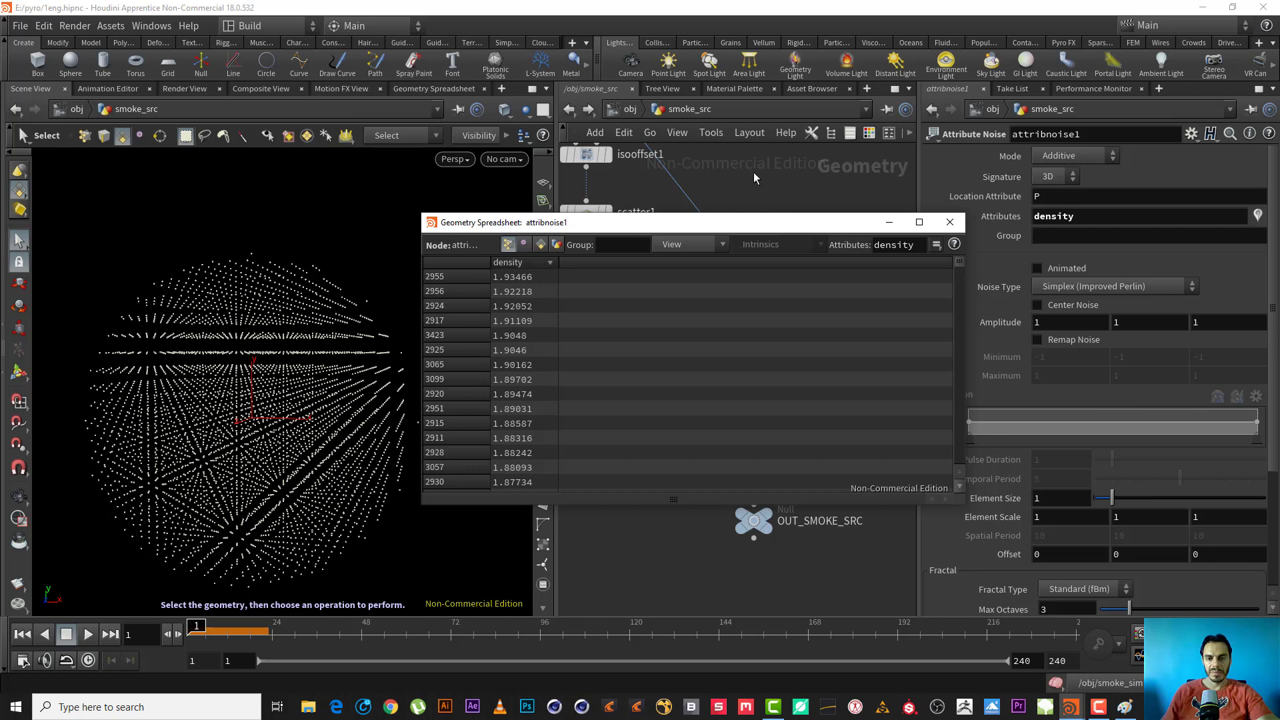
pyautogui.moveTo(812, 224); pyautogui.dragTo(606, 222)
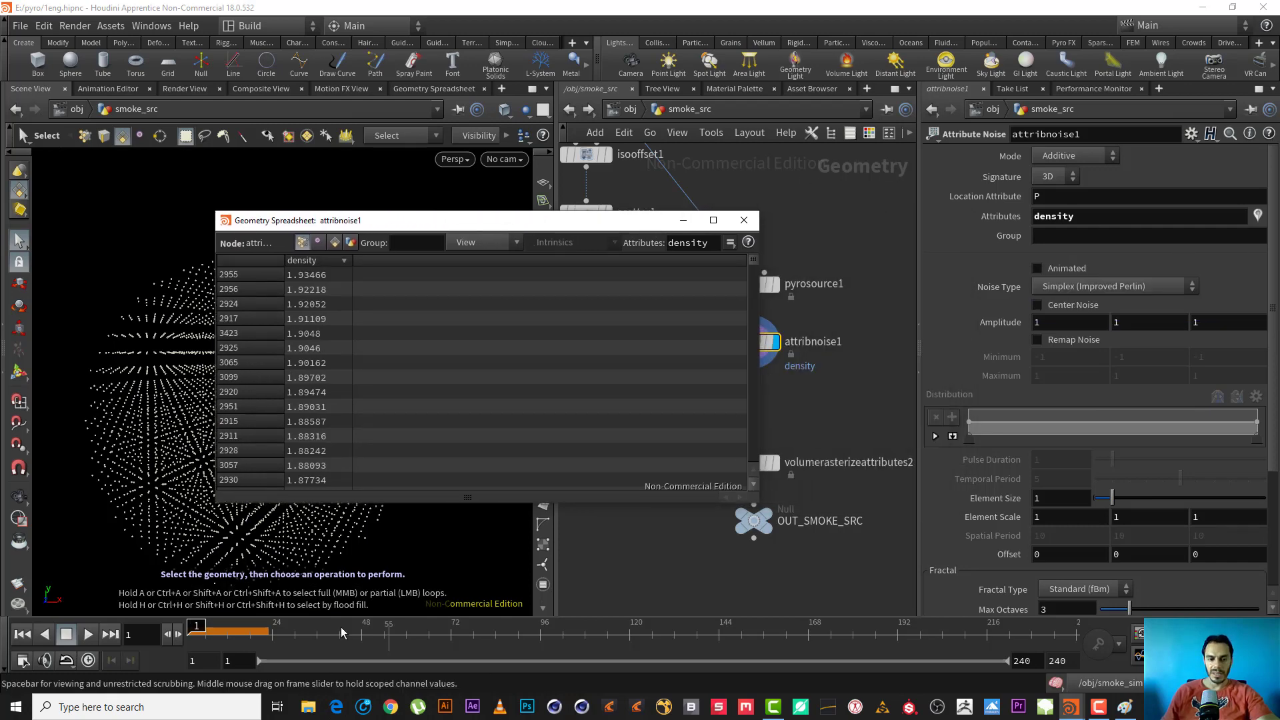
# Step: Enable Animated on attribnoise1, then play and scrub the timeline to check how the density values change over time
pyautogui.moveTo(205, 627)
pyautogui.mouseDown()
pyautogui.moveTo(263, 624)
pyautogui.moveTo(194, 625)
pyautogui.moveTo(247, 624)
pyautogui.mouseUp()
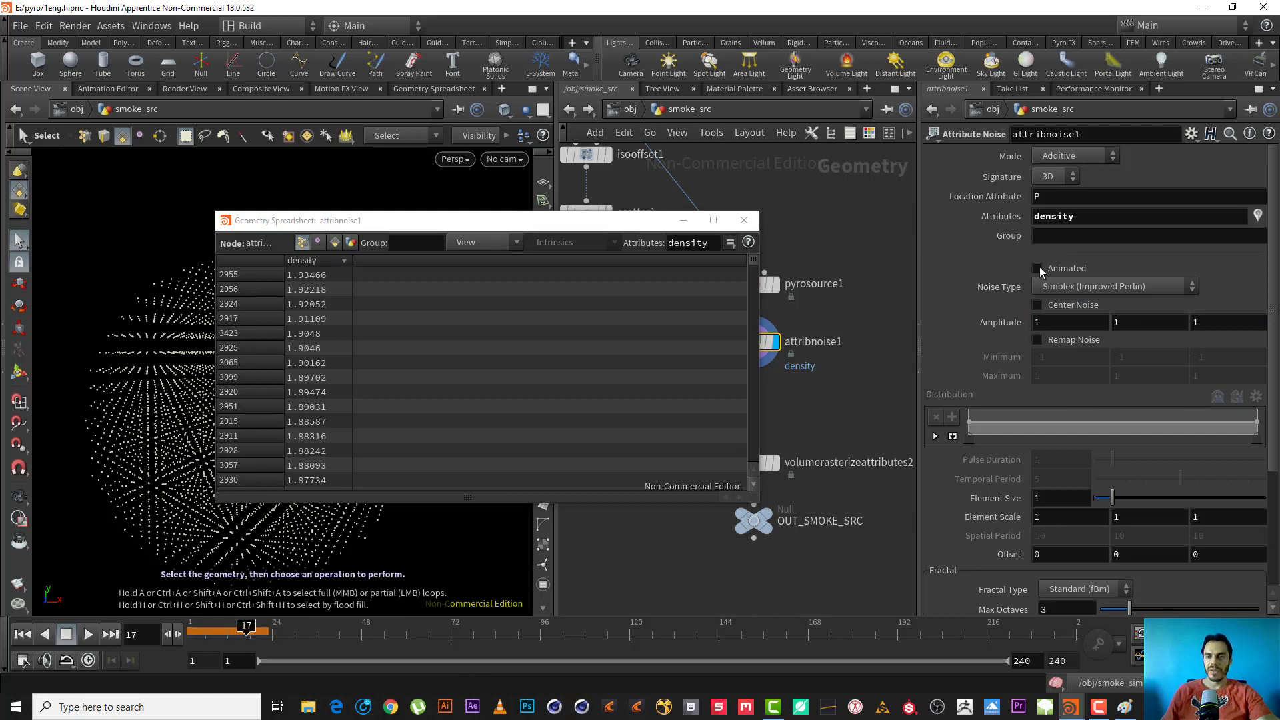
pyautogui.moveTo(471, 218); pyautogui.dragTo(556, 231)
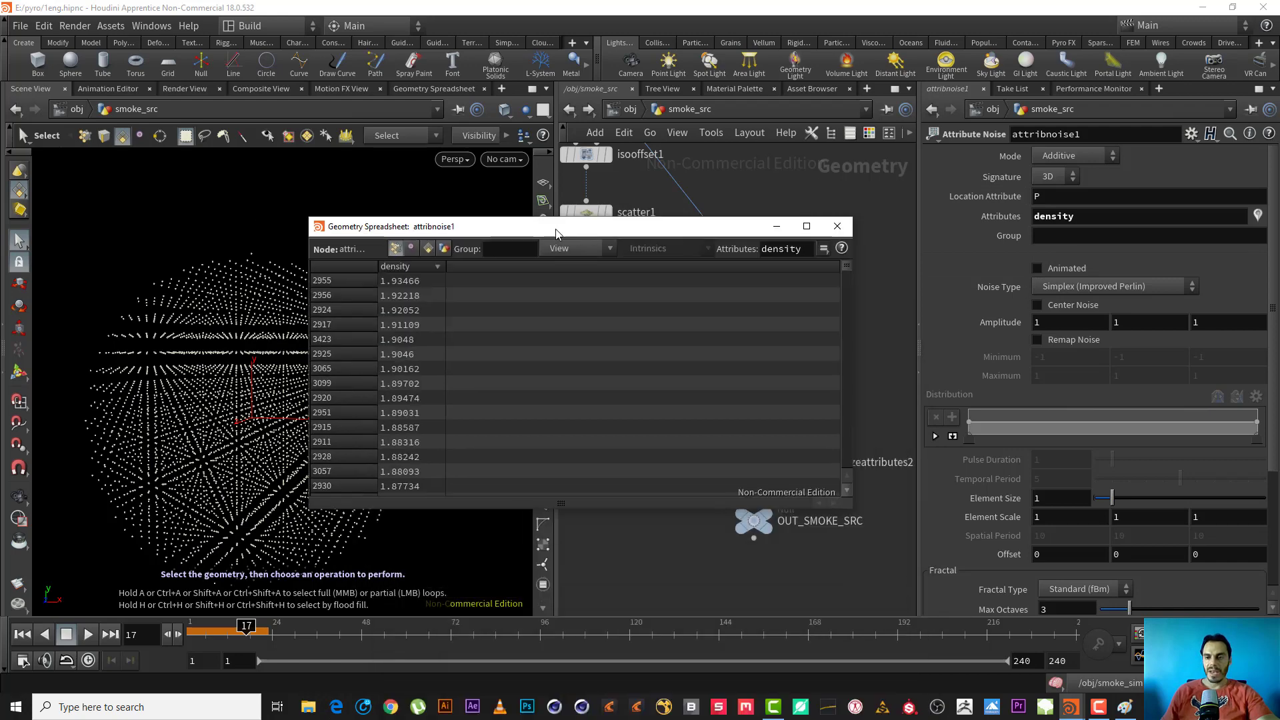
pyautogui.click(1037, 269)
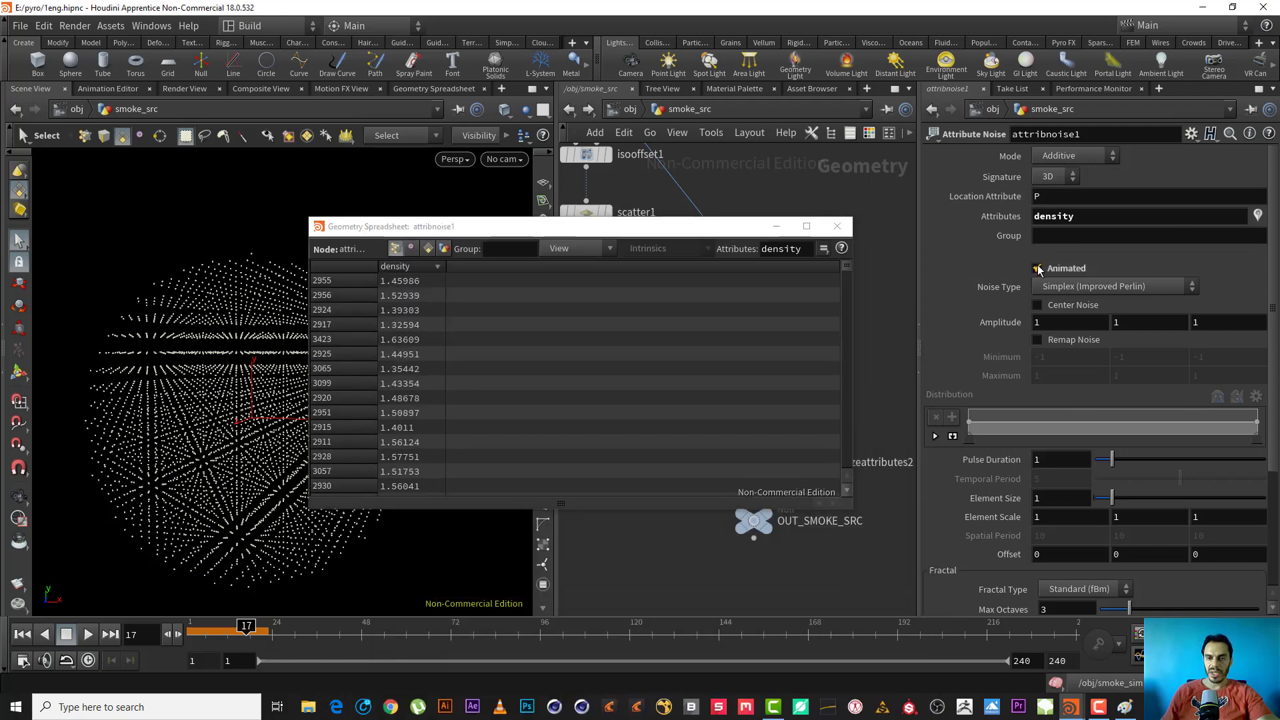
pyautogui.click(22, 634)
pyautogui.click(87, 633)
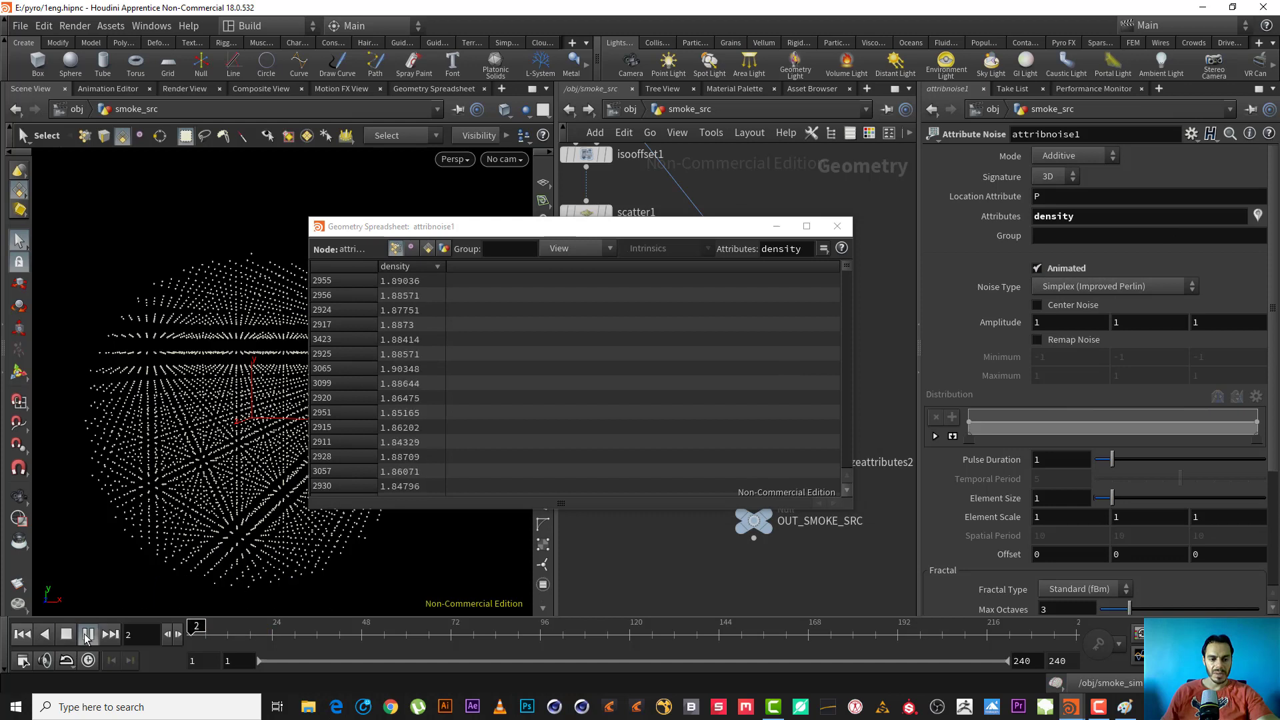
pyautogui.click(69, 634)
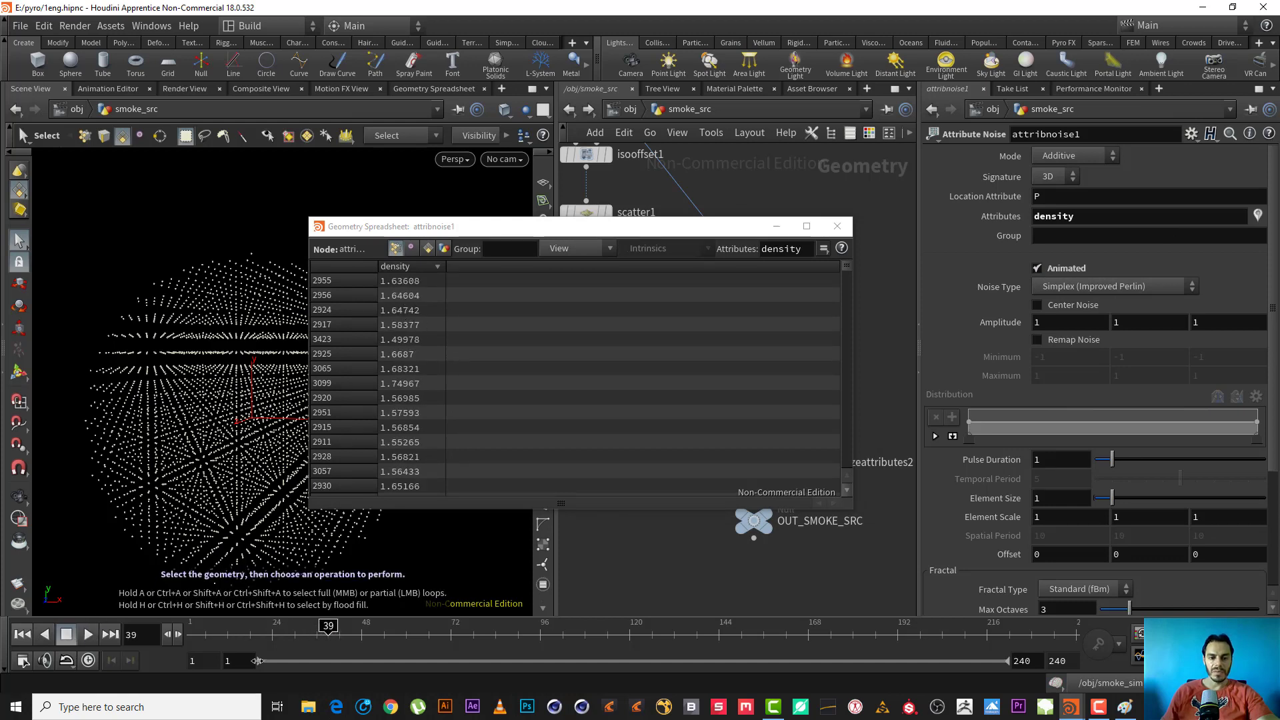
pyautogui.moveTo(206, 627); pyautogui.dragTo(224, 626)
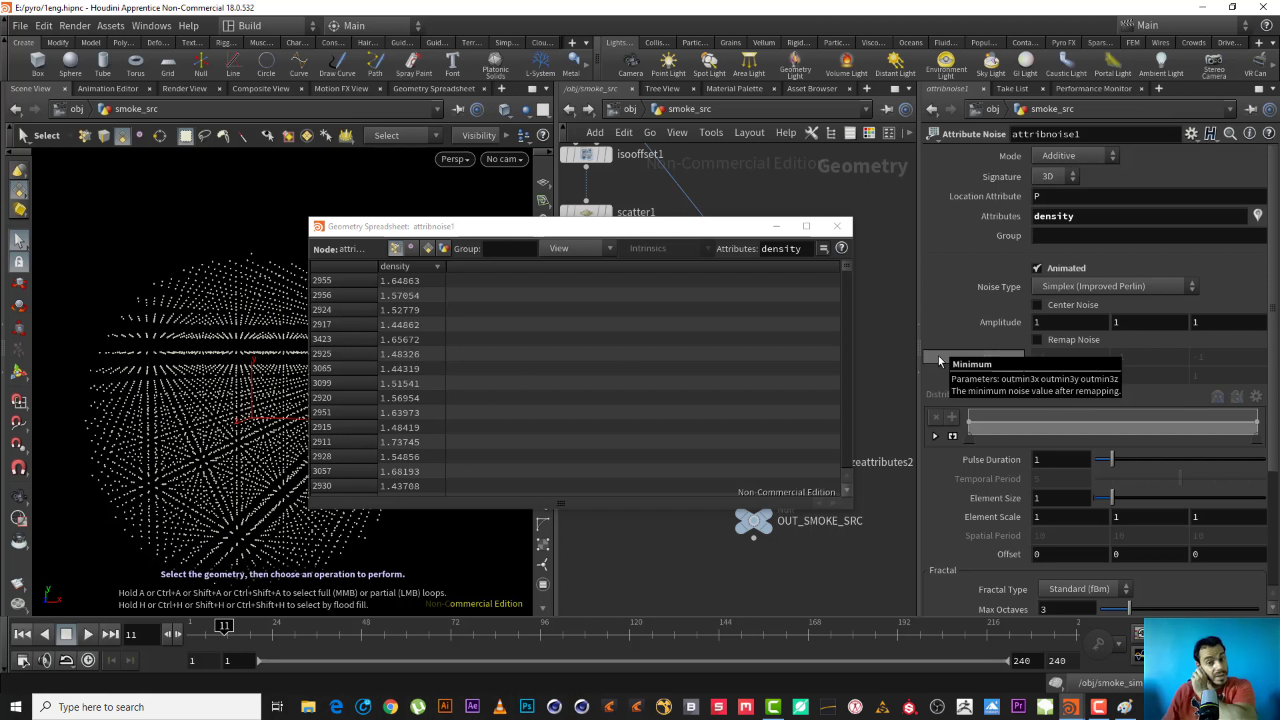
# Step: Review the noise types while keeping Simplex (Improved Perlin), and enable Remap Noise on attribnoise1
pyautogui.click(1074, 285)
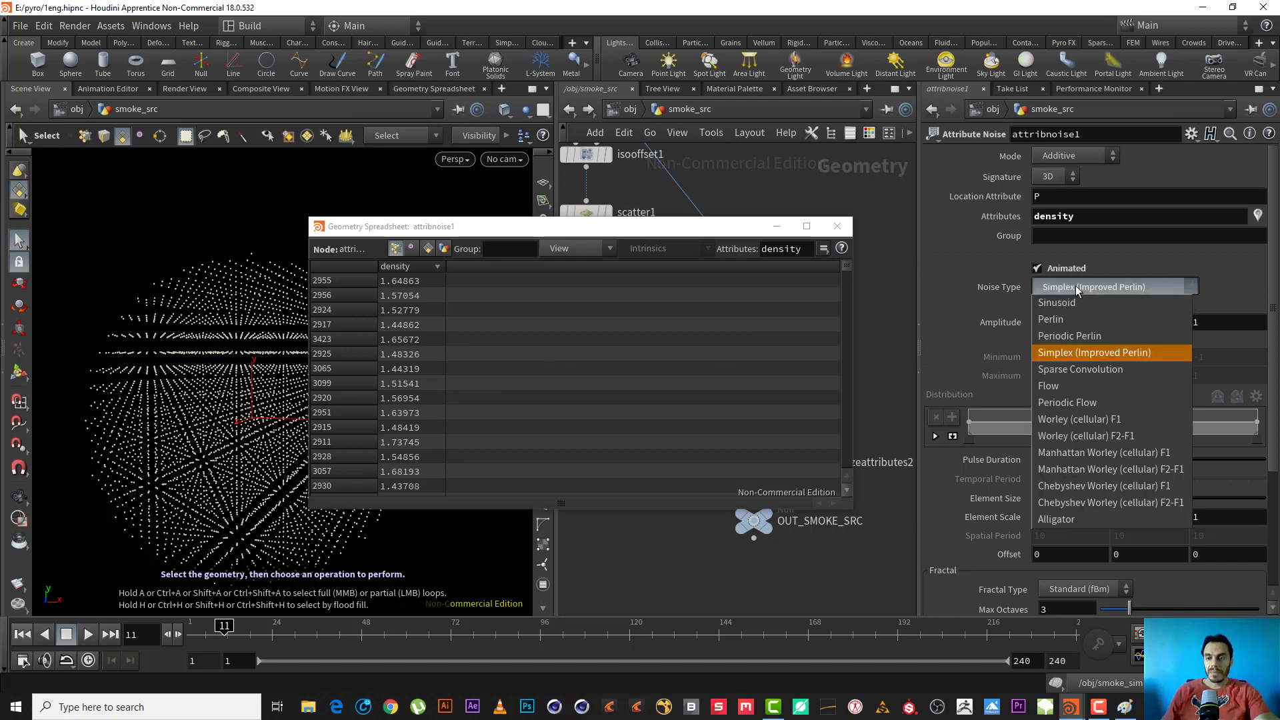
pyautogui.click(1124, 352)
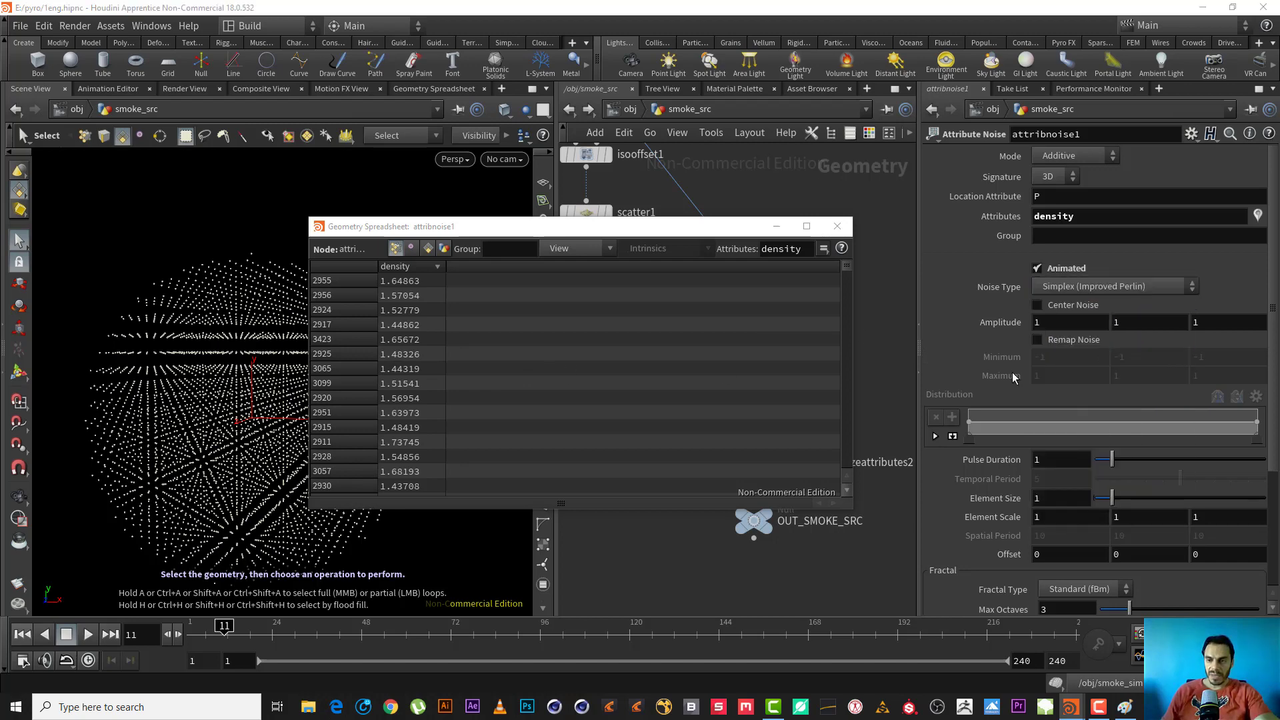
pyautogui.click(1066, 287)
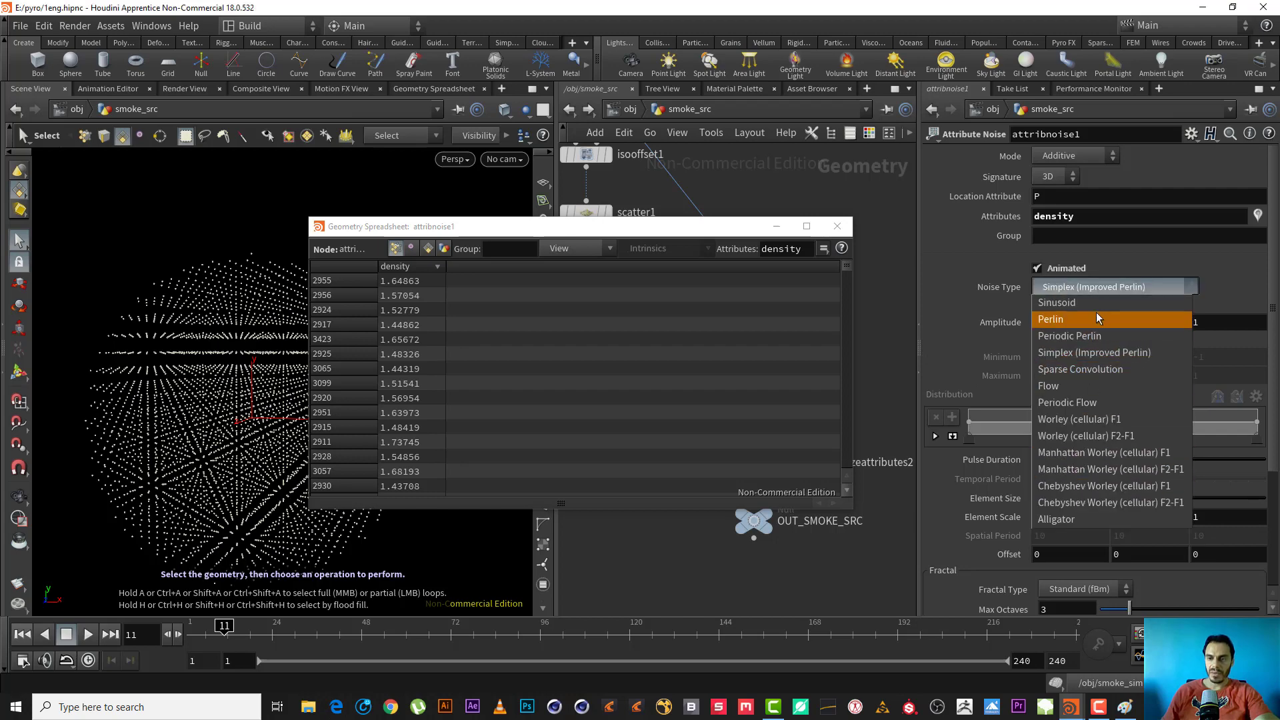
pyautogui.click(978, 317)
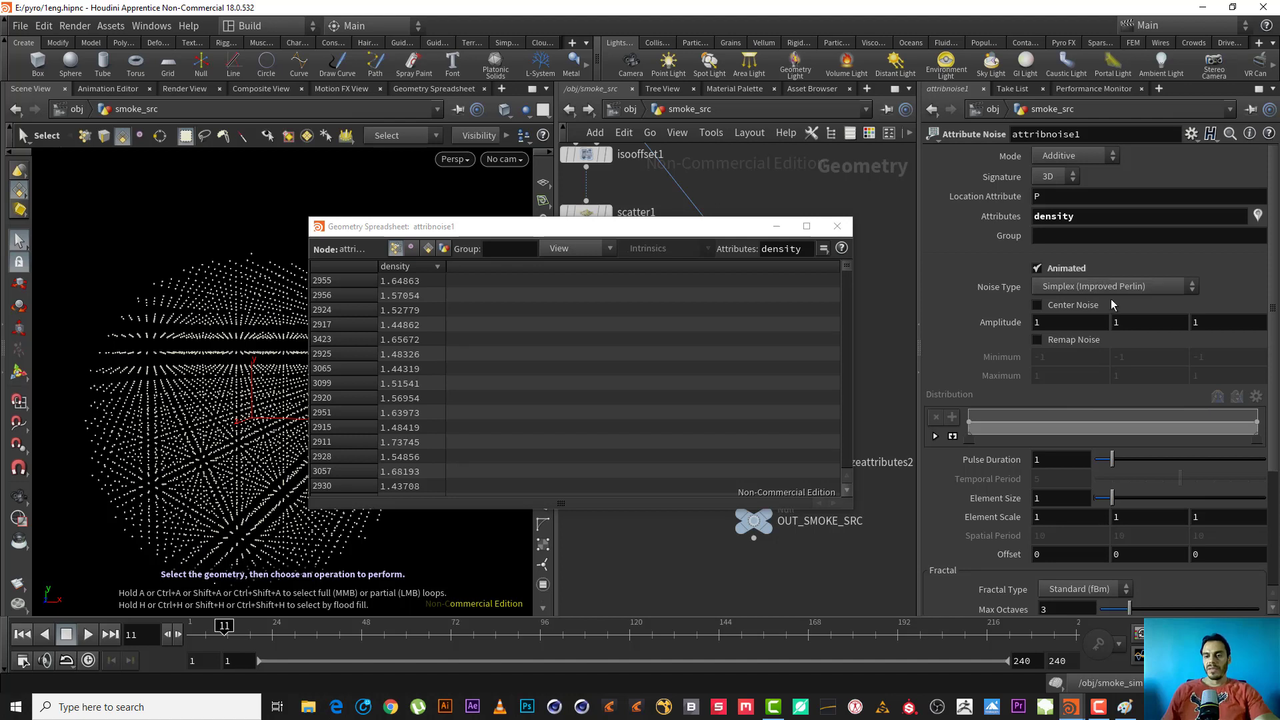
pyautogui.click(1073, 341)
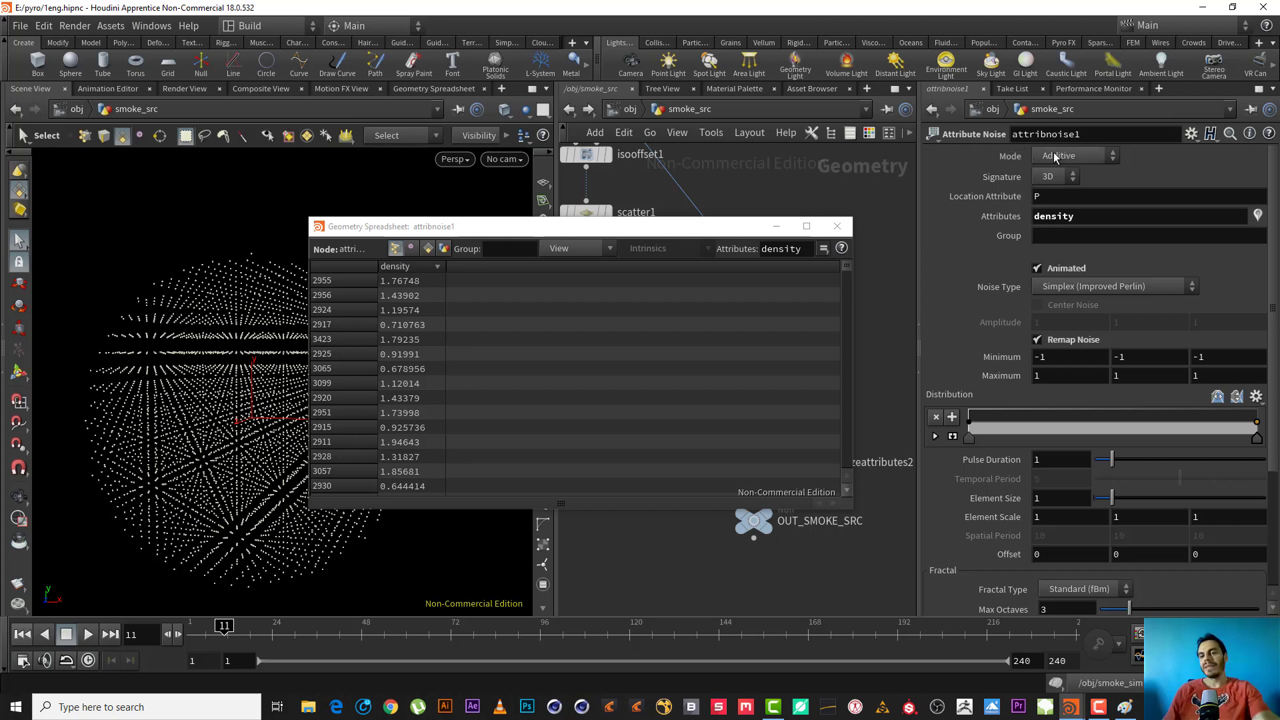
# Step: Select and display pyrosource1 to check its attribute settings, and return to frame 1
pyautogui.click(715, 238)
pyautogui.moveTo(615, 230); pyautogui.dragTo(397, 219)
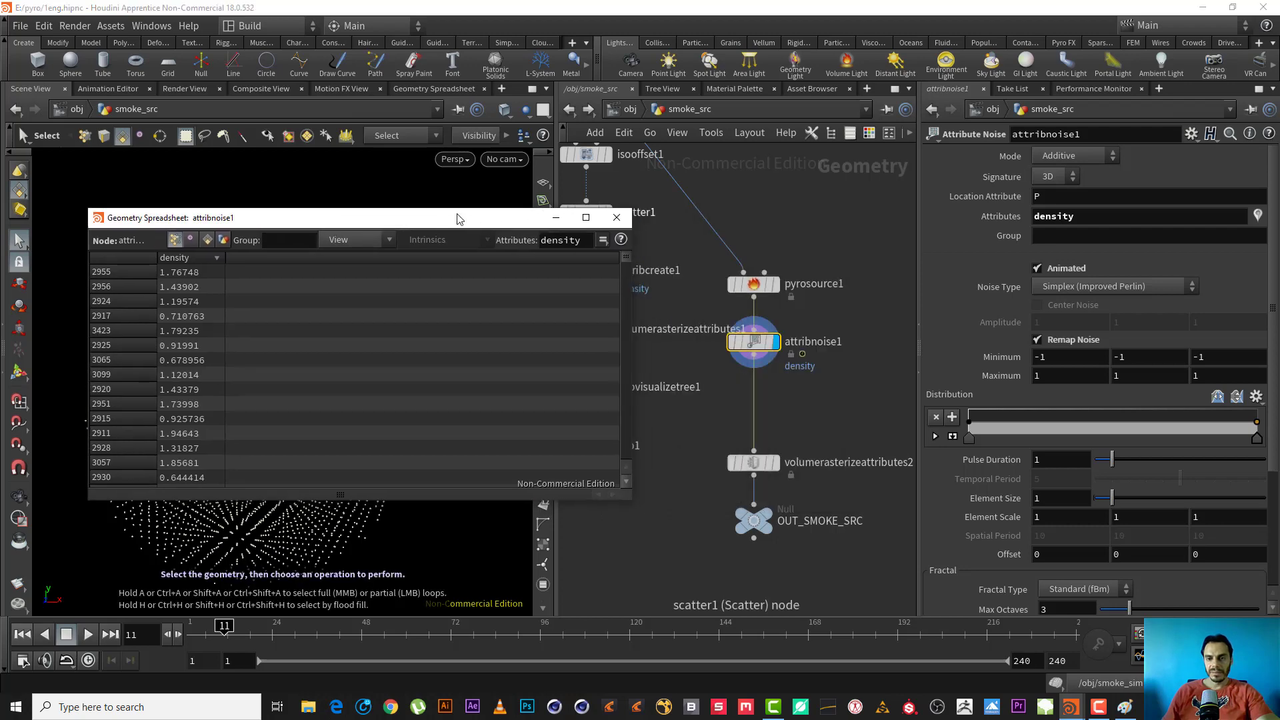
pyautogui.click(753, 284)
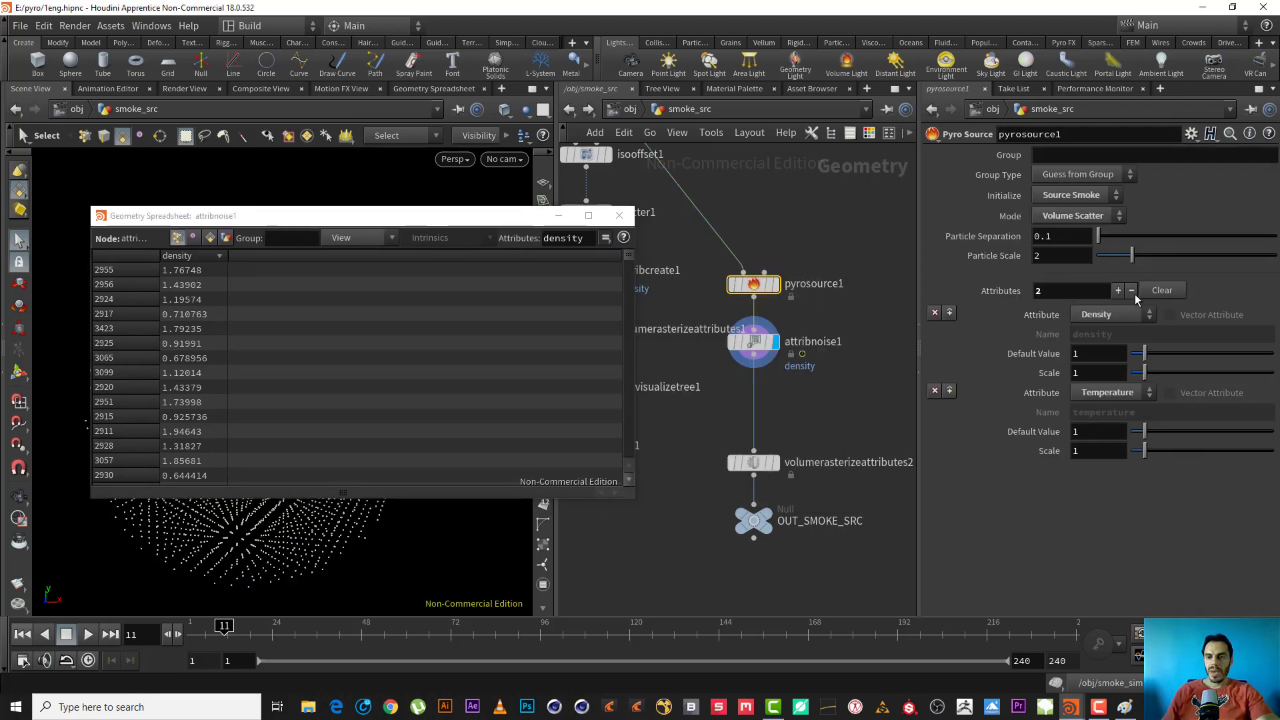
pyautogui.click(774, 285)
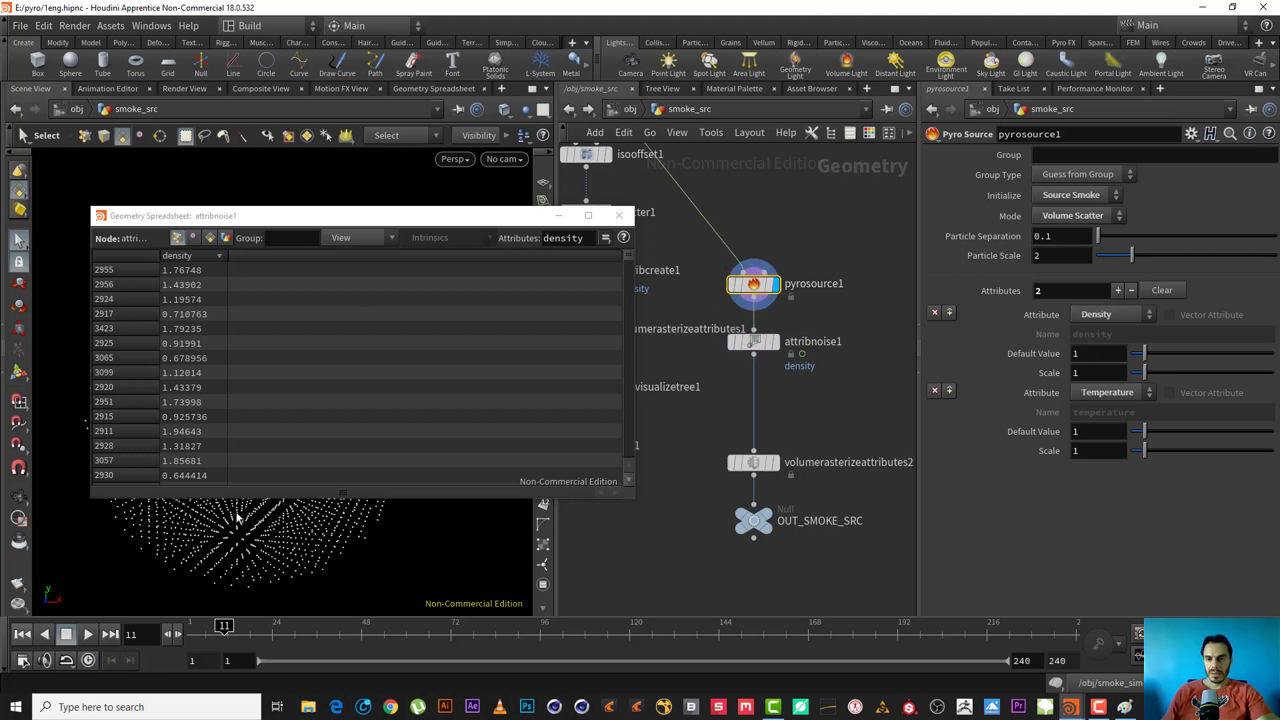
pyautogui.click(22, 634)
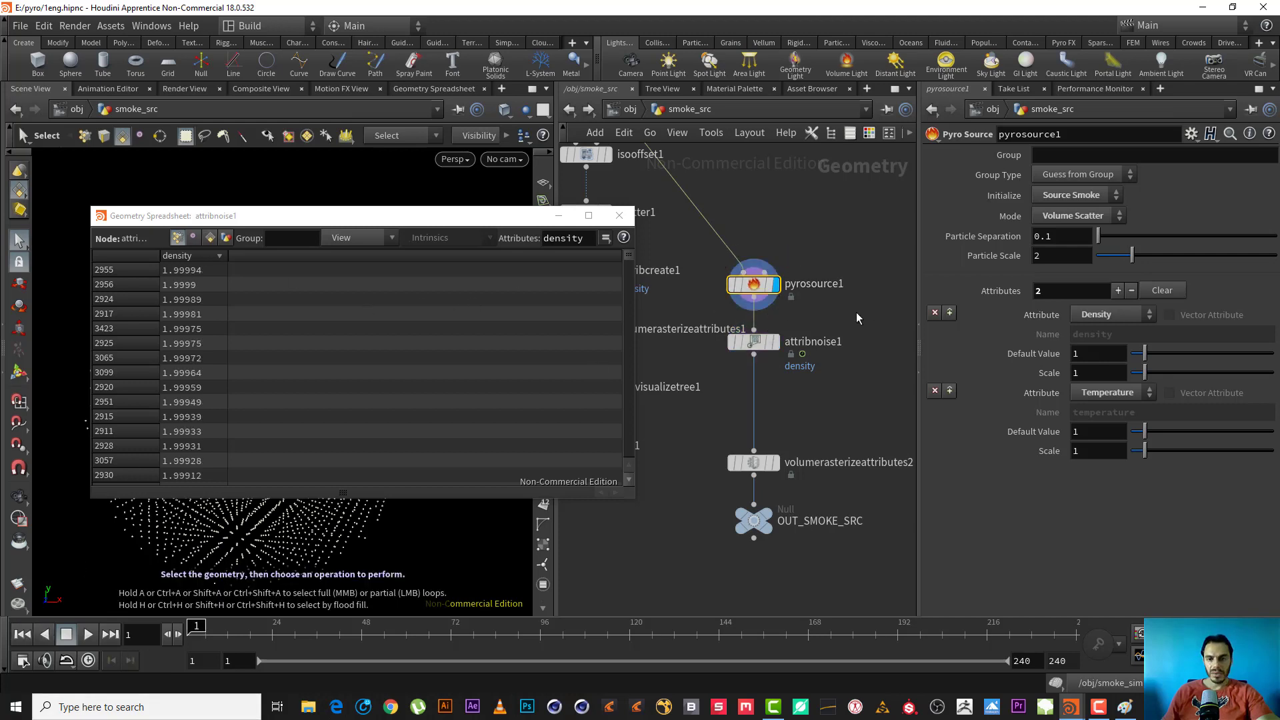
# Step: Replace the open spreadsheet with the one for pyrosource1 to examine the density before noise, and reselect attribnoise1
pyautogui.moveTo(746, 285)
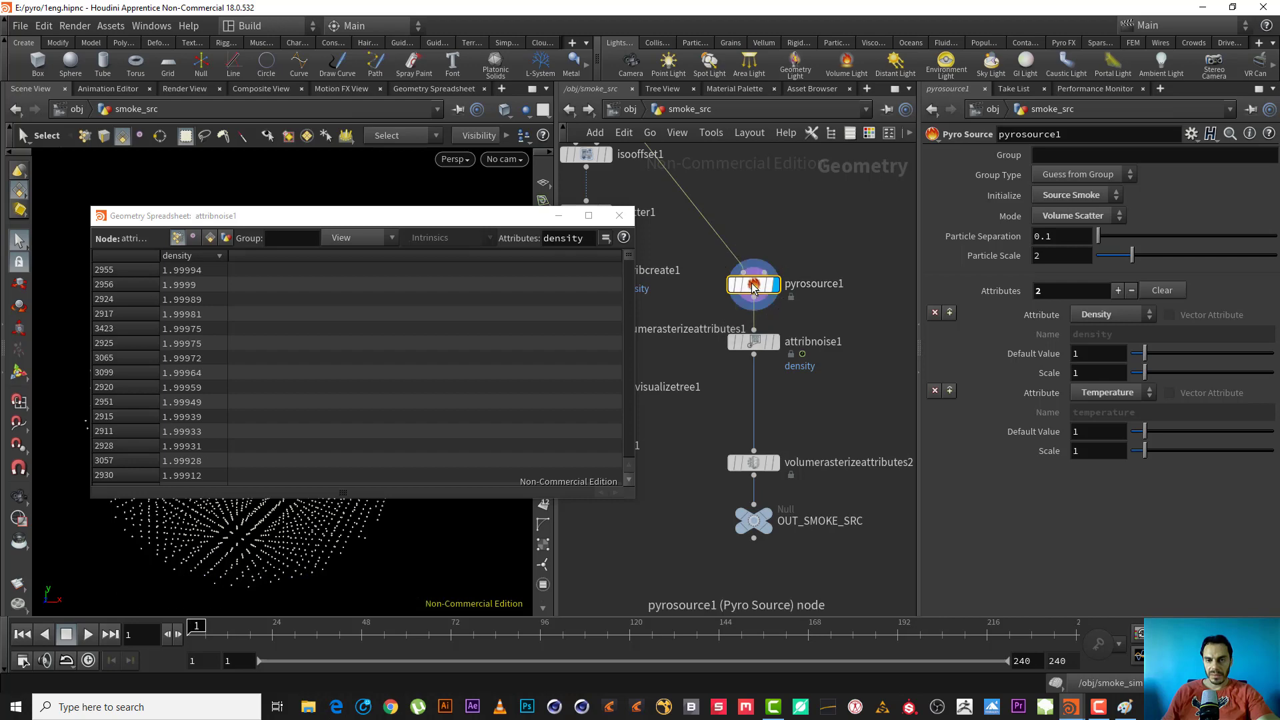
pyautogui.click(620, 216)
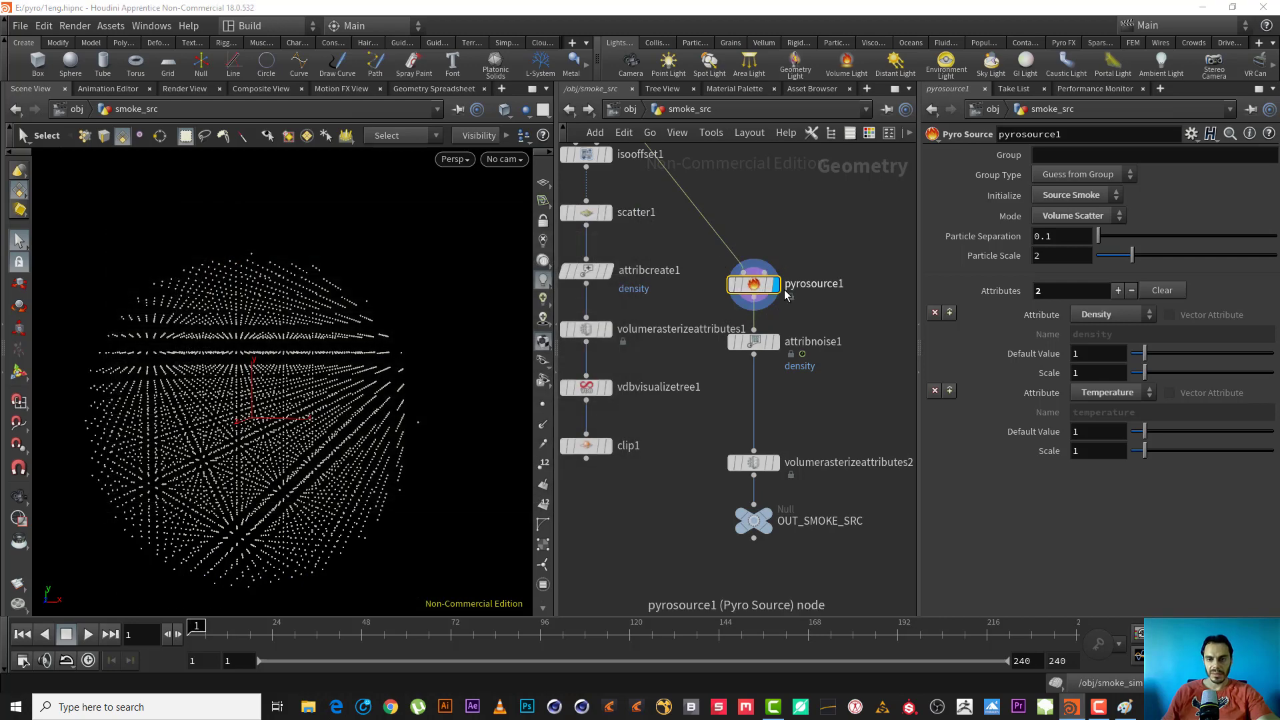
pyautogui.rightClick(759, 286)
pyautogui.click(856, 402)
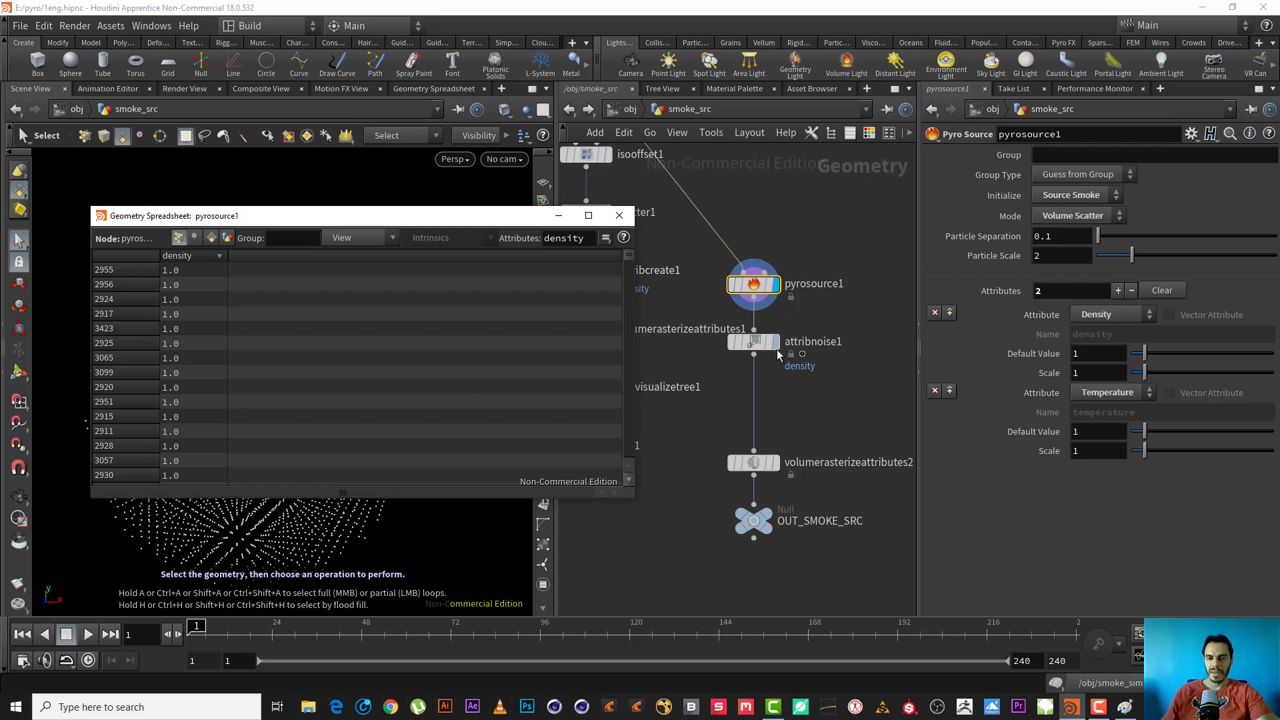
pyautogui.click(758, 340)
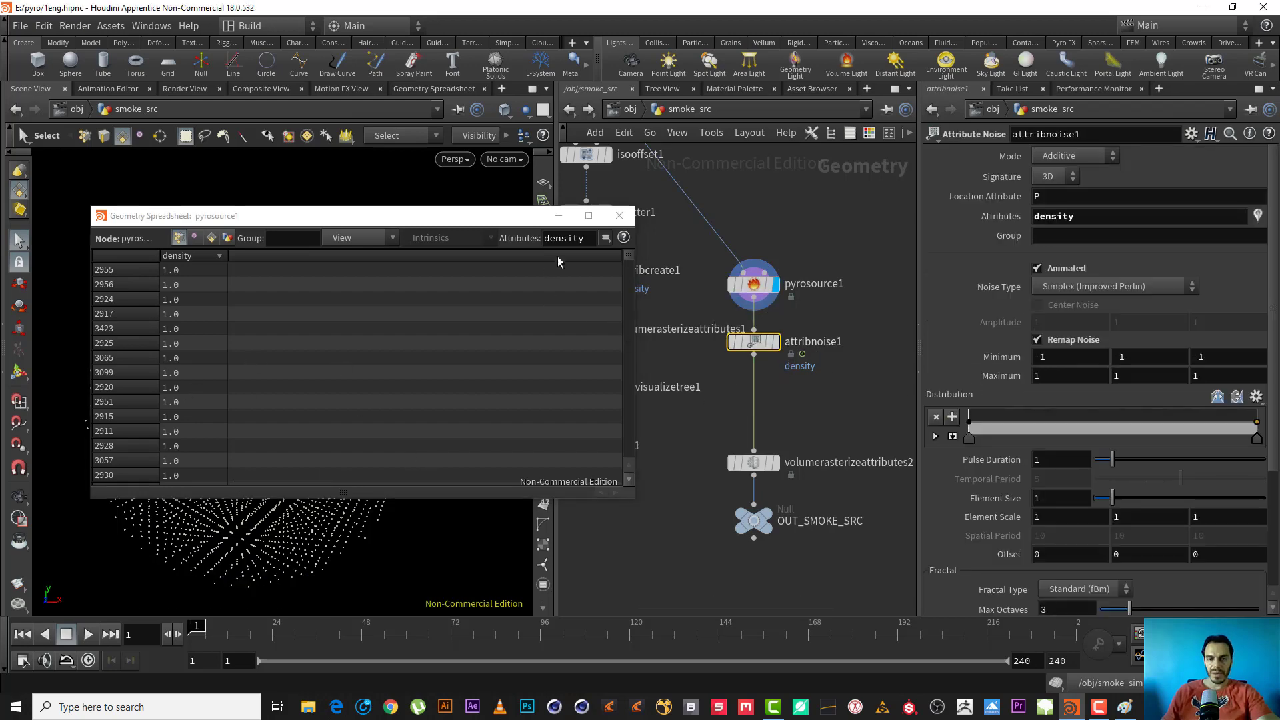
# Step: Replace the pyrosource1 spreadsheet with attribnoise1's to examine the noisy density values, and compare pyrosource1's parameters with attribnoise1's
pyautogui.click(618, 216)
pyautogui.rightClick(750, 345)
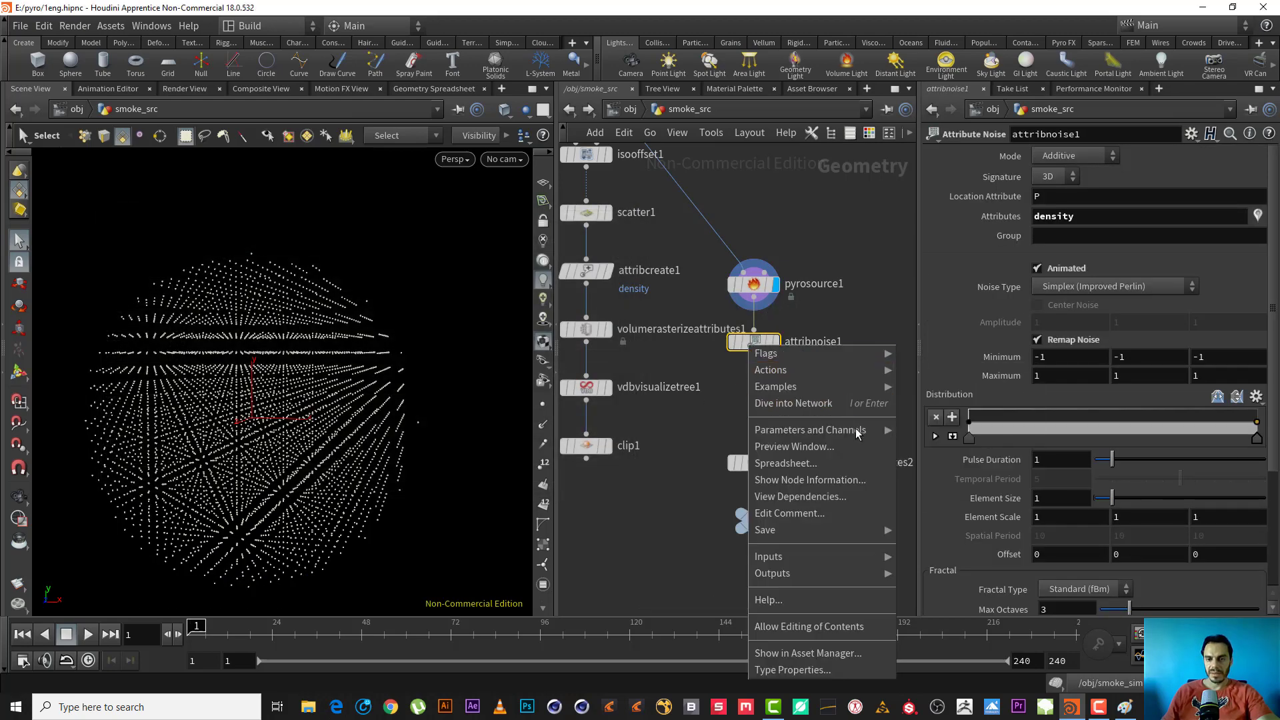
pyautogui.click(797, 462)
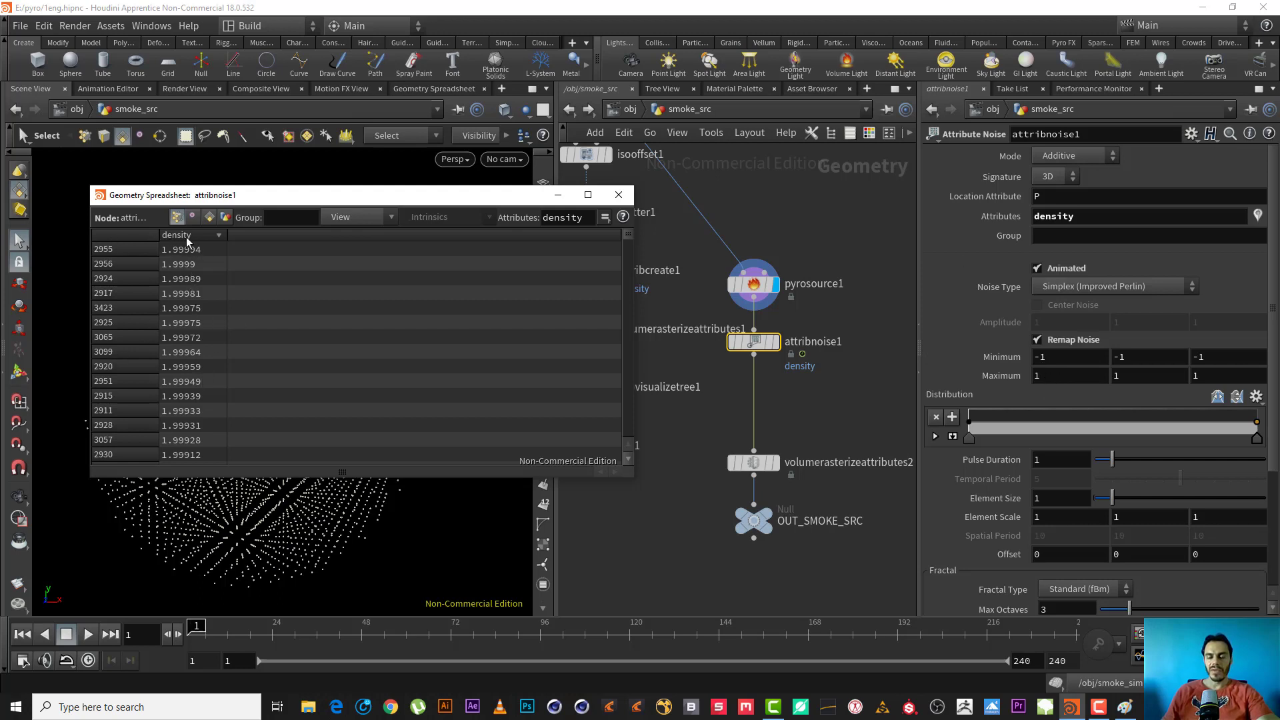
pyautogui.click(755, 284)
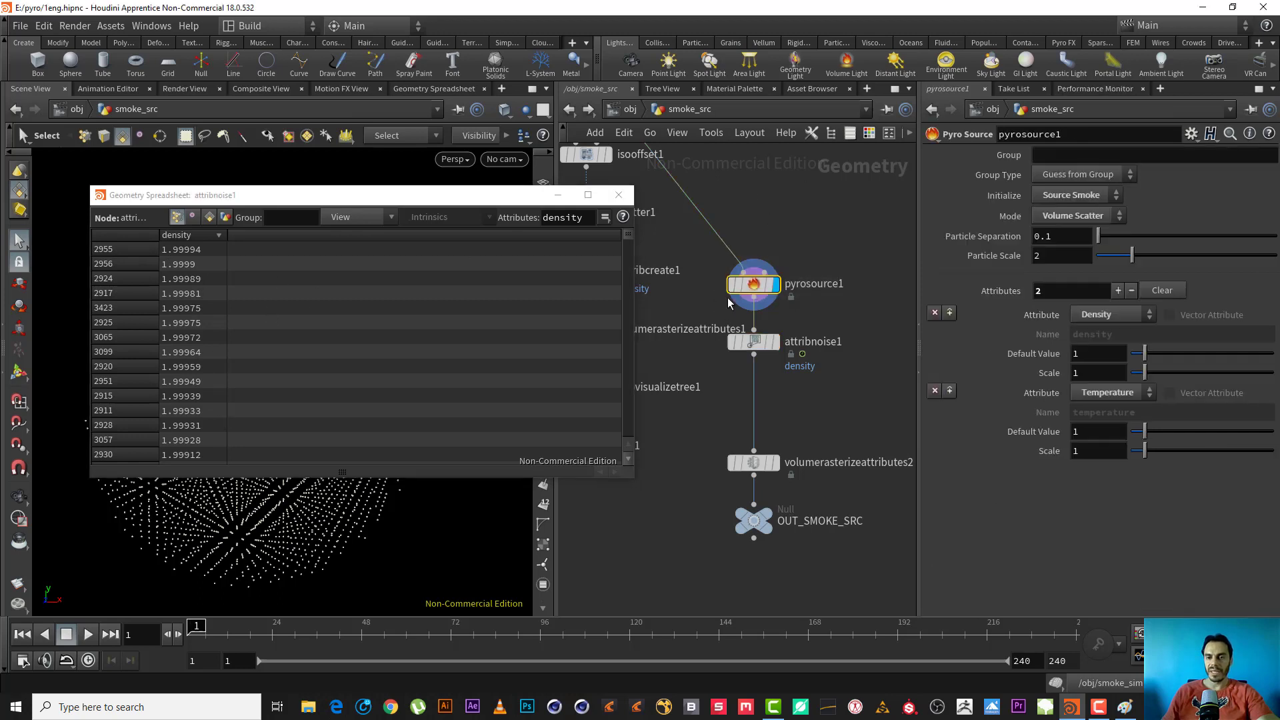
pyautogui.click(753, 341)
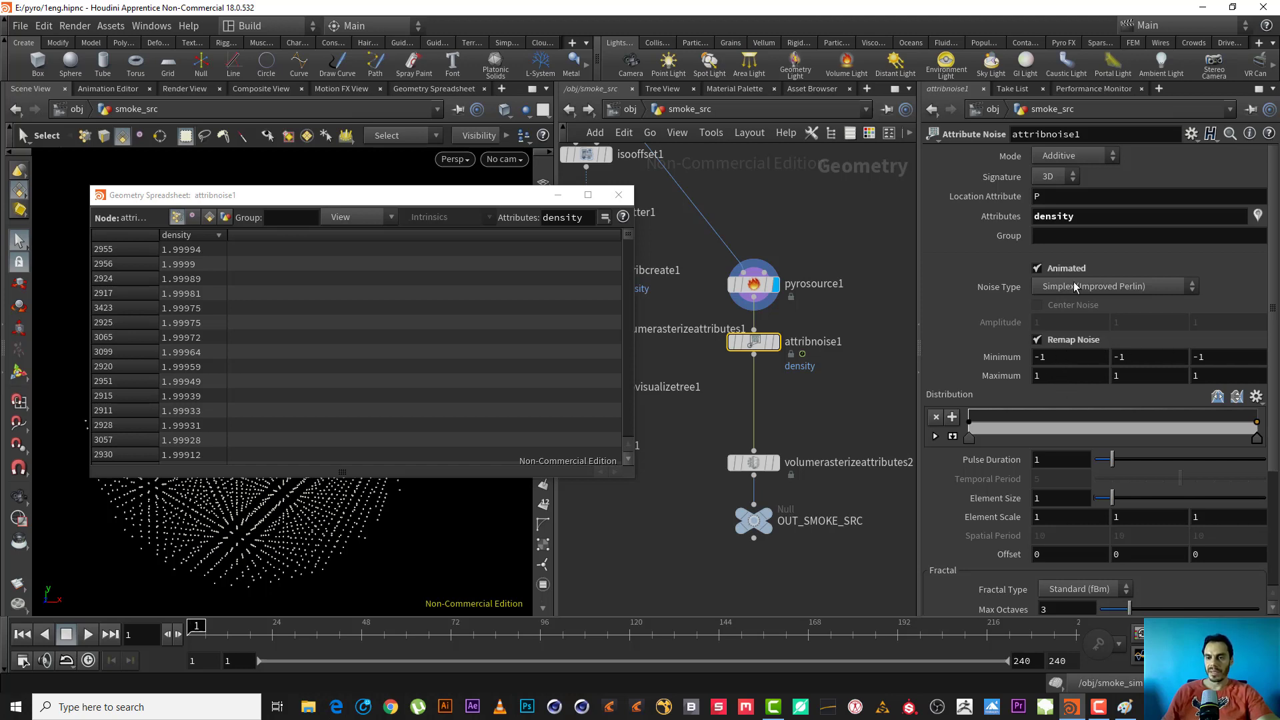
# Step: Set attribnoise1's Signature to 1D and sort its density values in ascending order
pyautogui.click(1052, 177)
pyautogui.click(1050, 173)
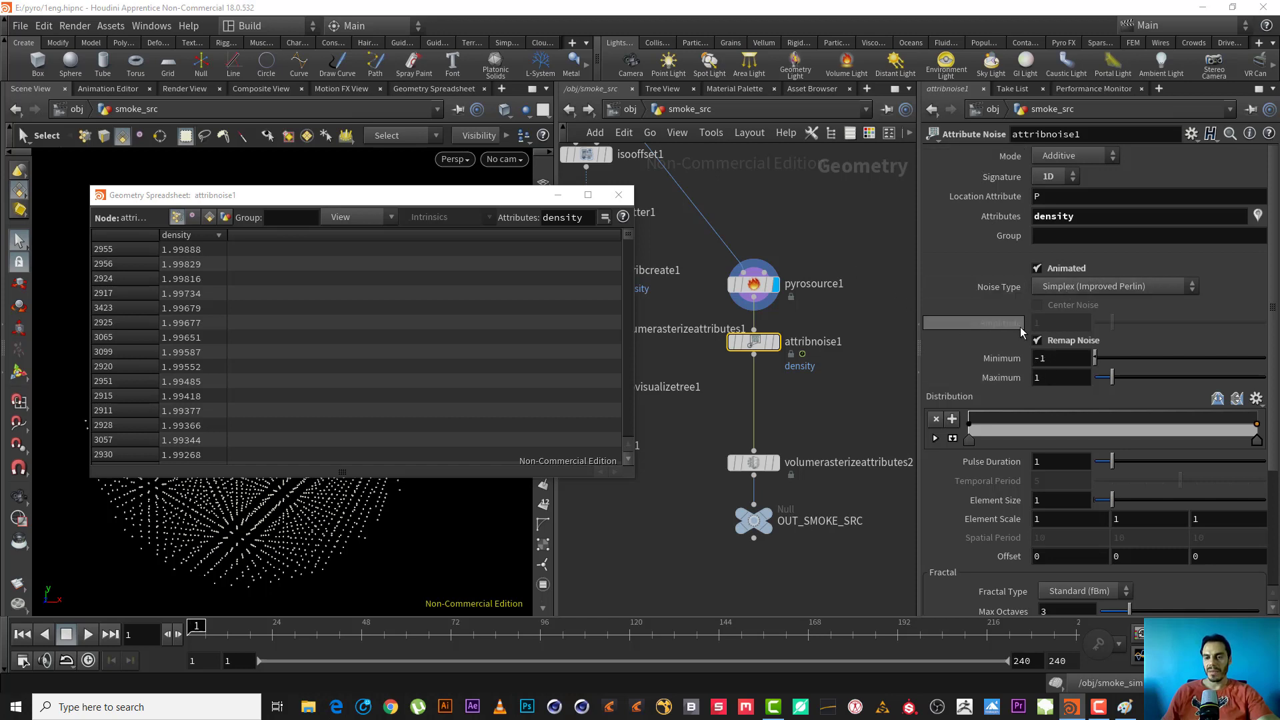
pyautogui.click(176, 236)
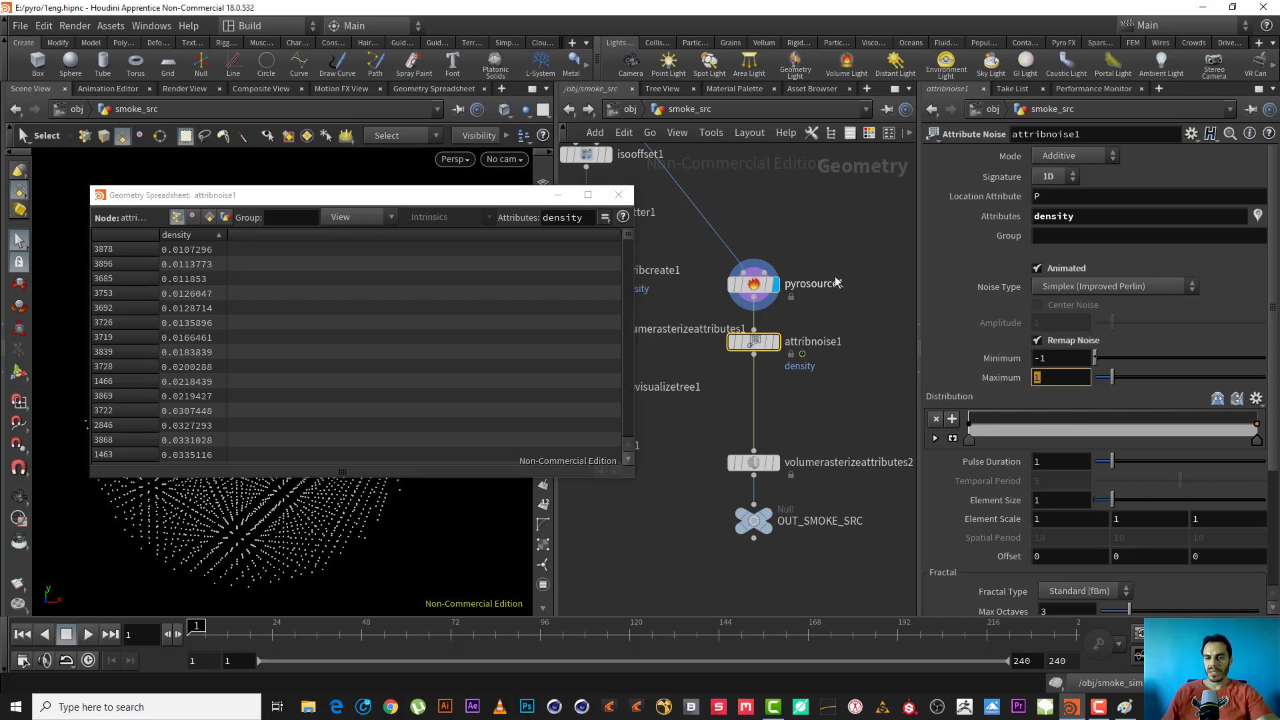
# Step: Compare pyrosource1's density settings with attribnoise1's remap range, sorting density in both directions to examine the lowest and highest values
pyautogui.click(754, 285)
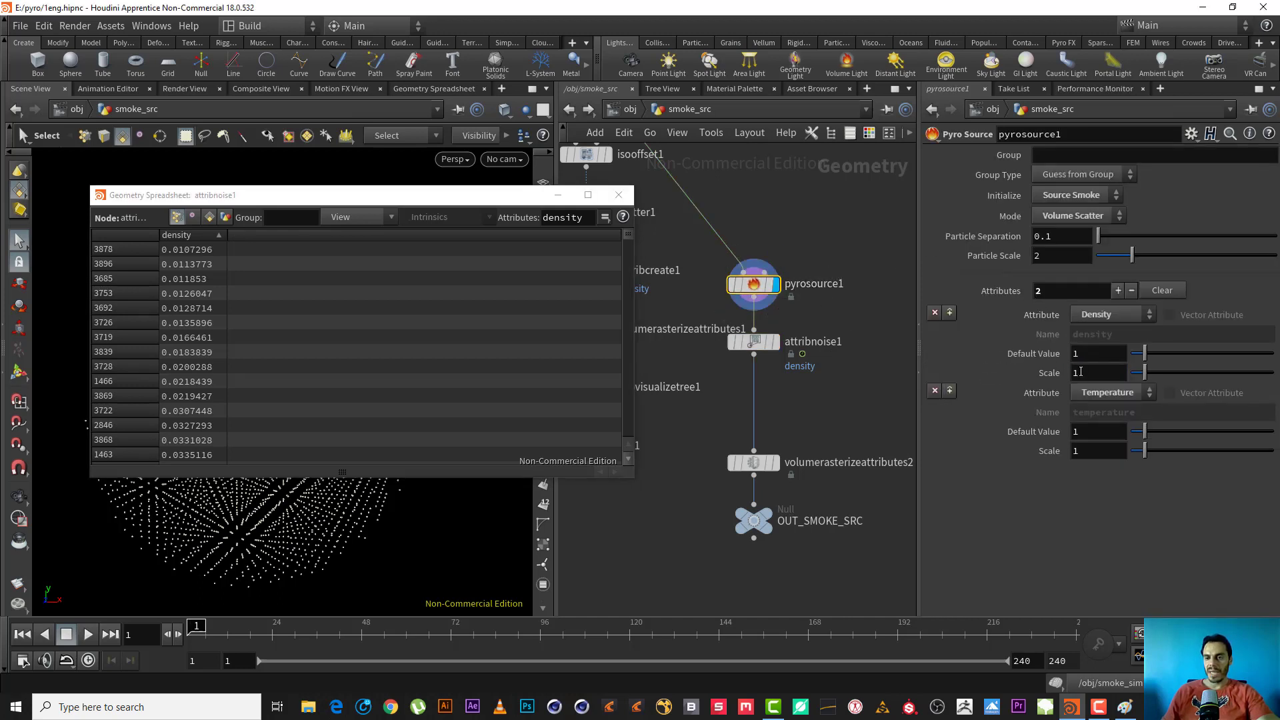
pyautogui.click(753, 342)
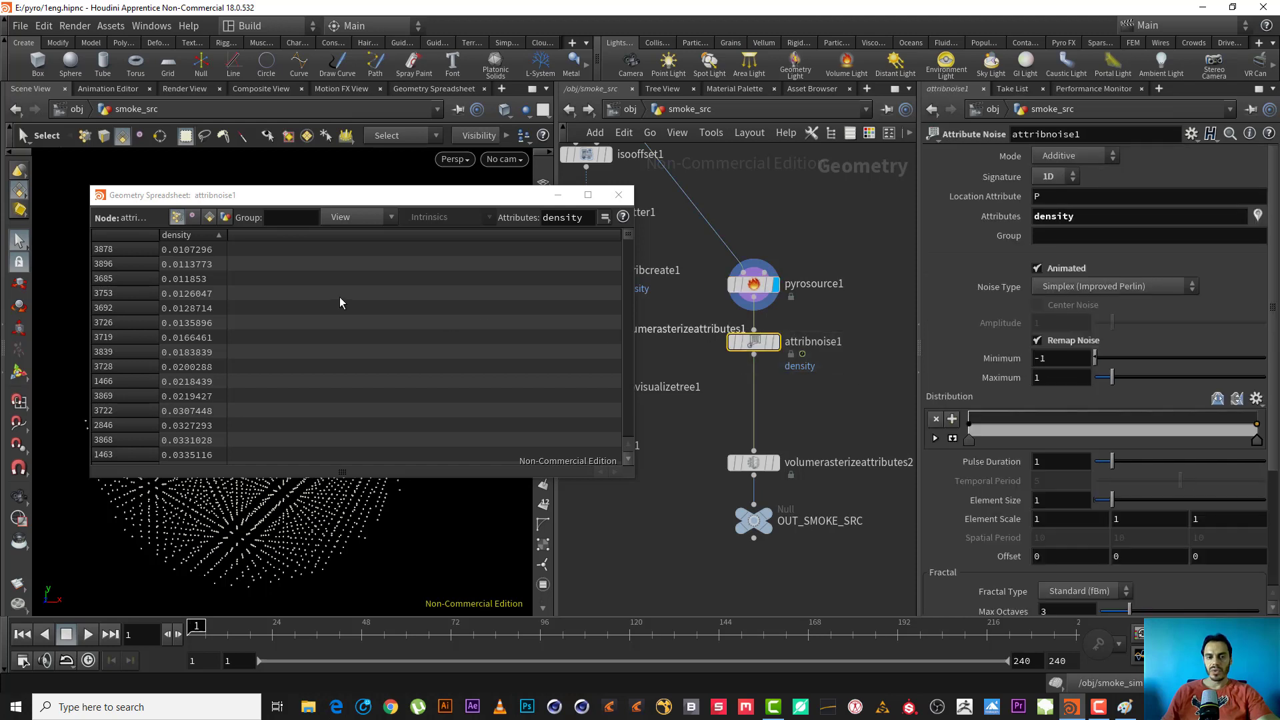
pyautogui.doubleClick(1051, 361)
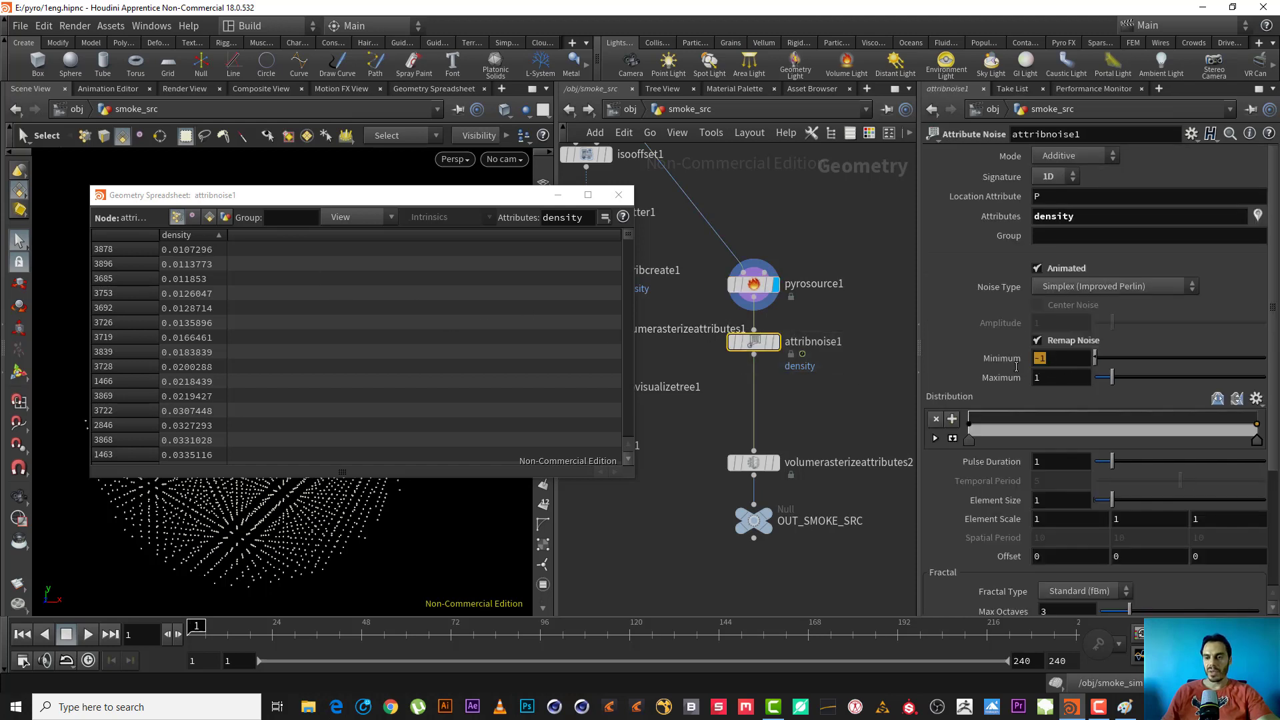
pyautogui.doubleClick(1050, 377)
pyautogui.click(197, 236)
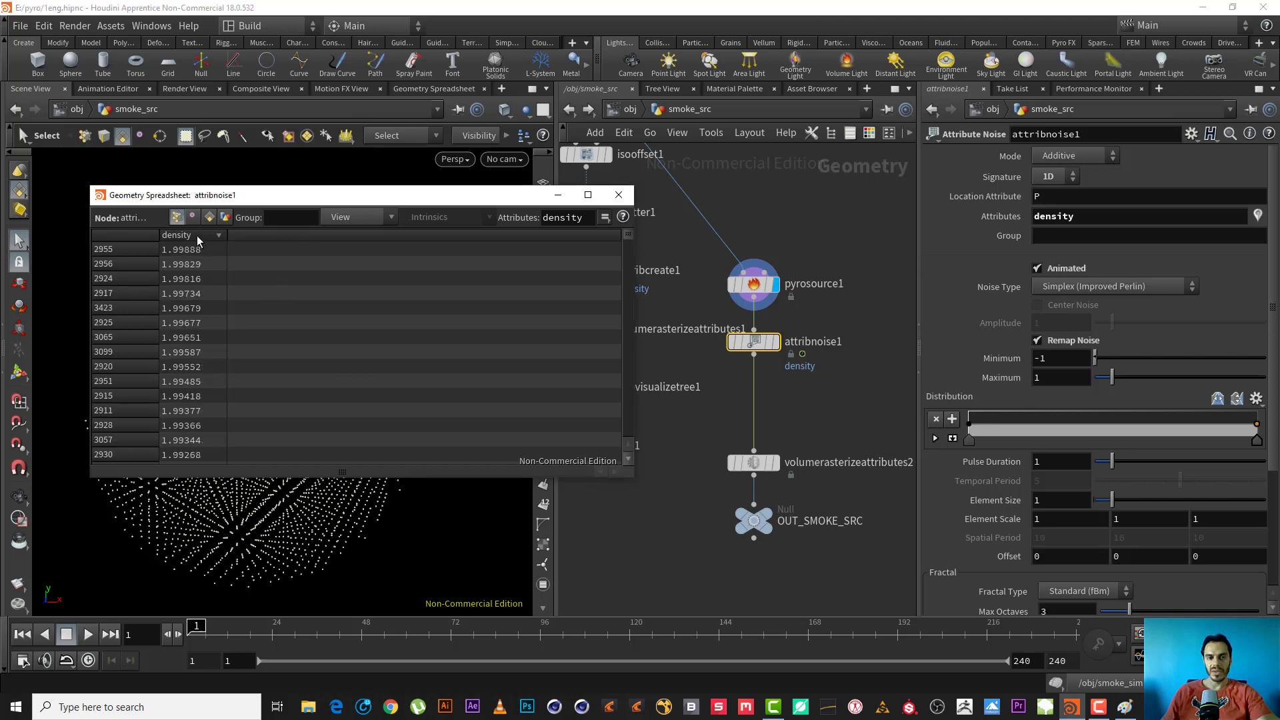
pyautogui.click(198, 236)
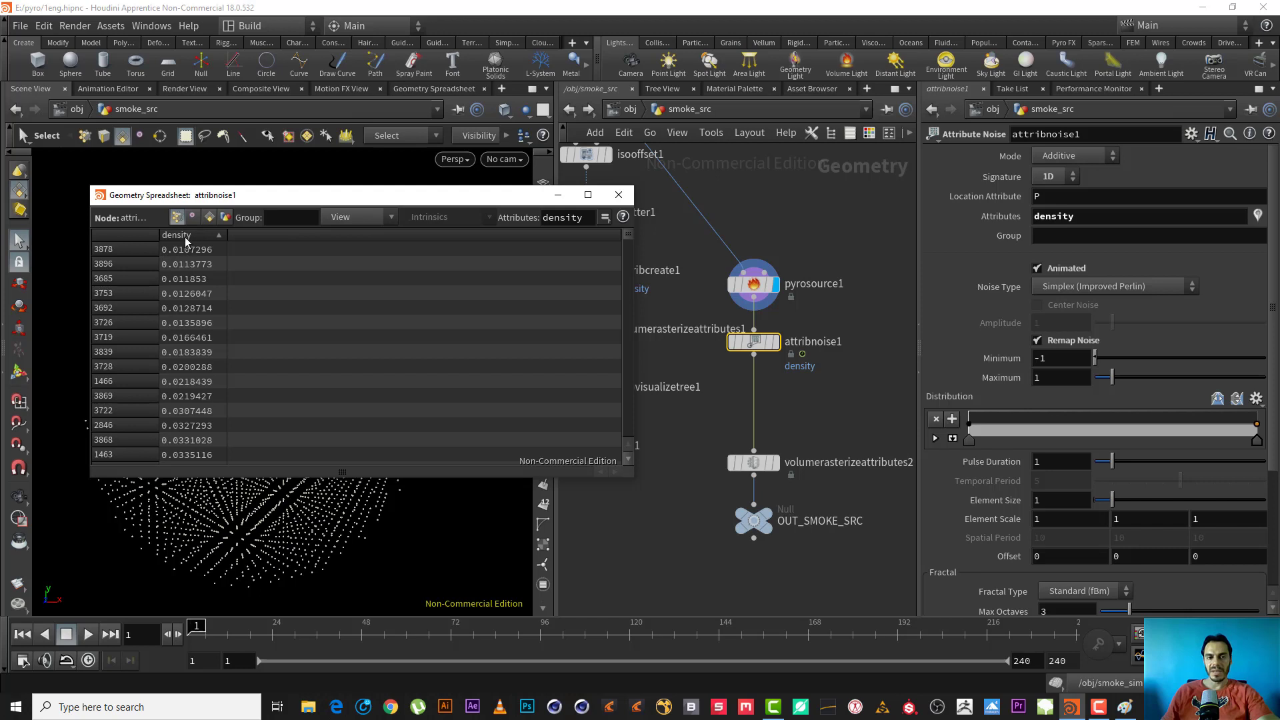
pyautogui.click(186, 236)
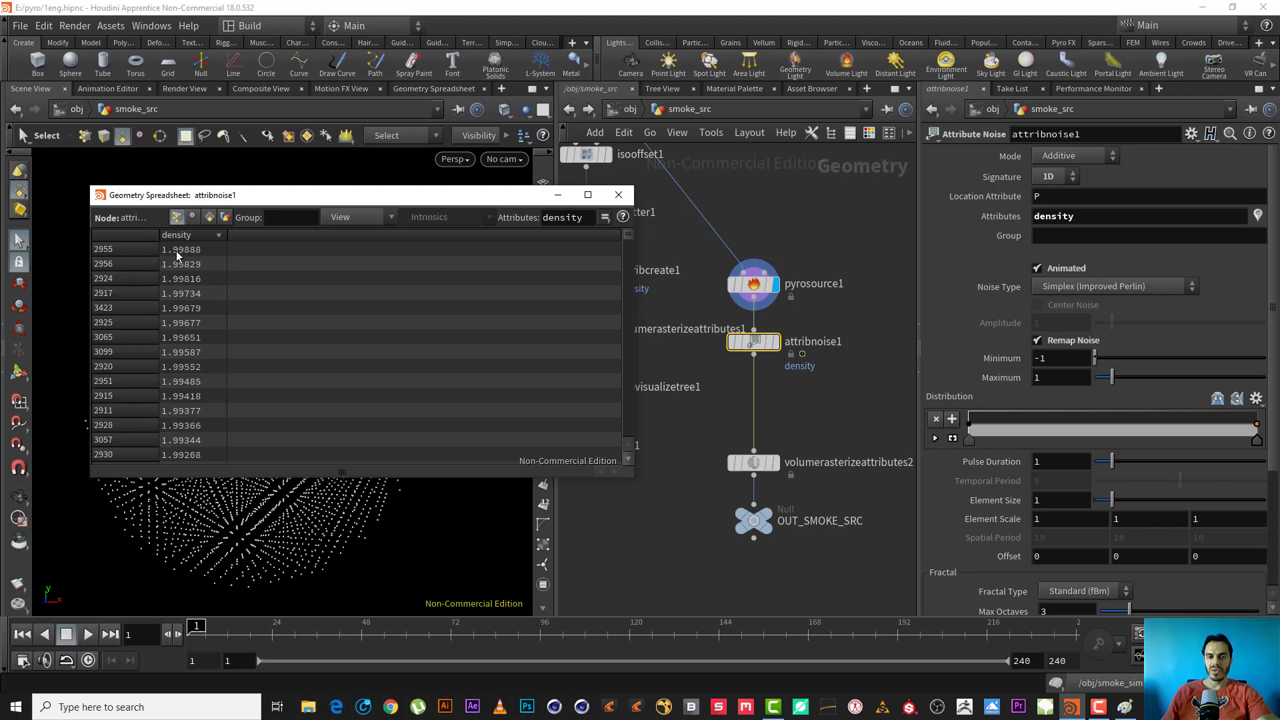
pyautogui.click(182, 238)
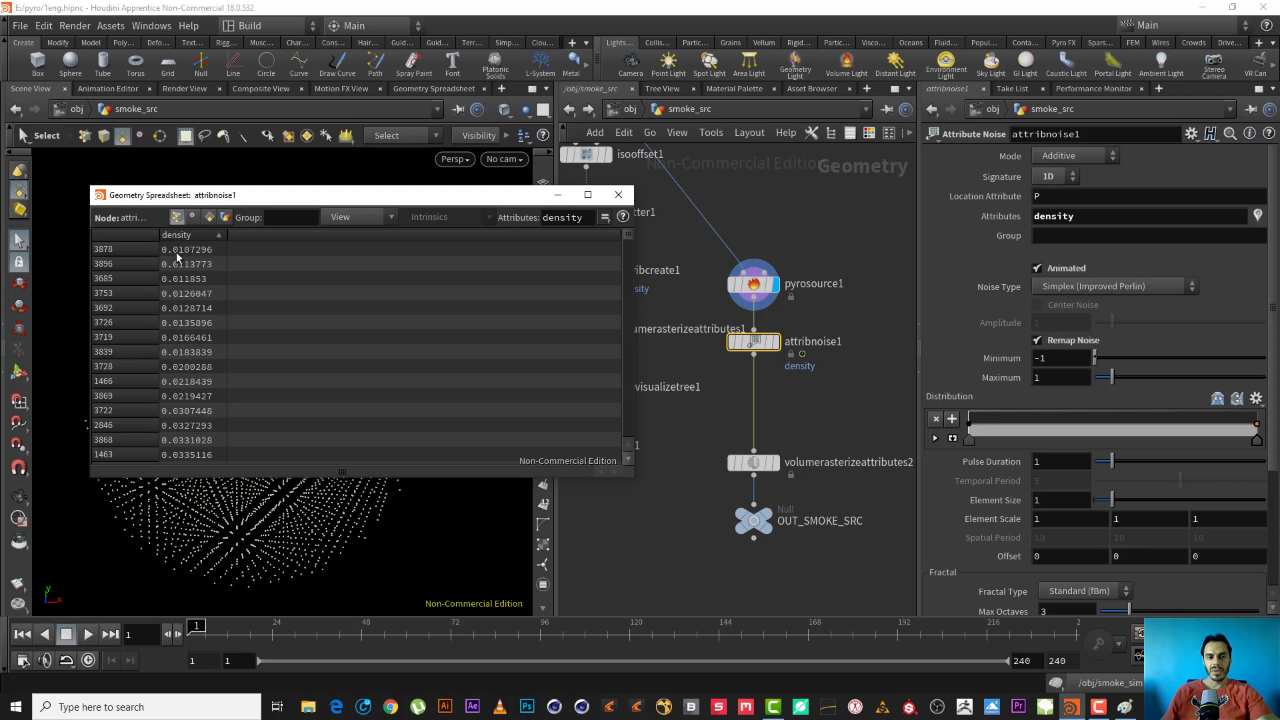
pyautogui.click(176, 238)
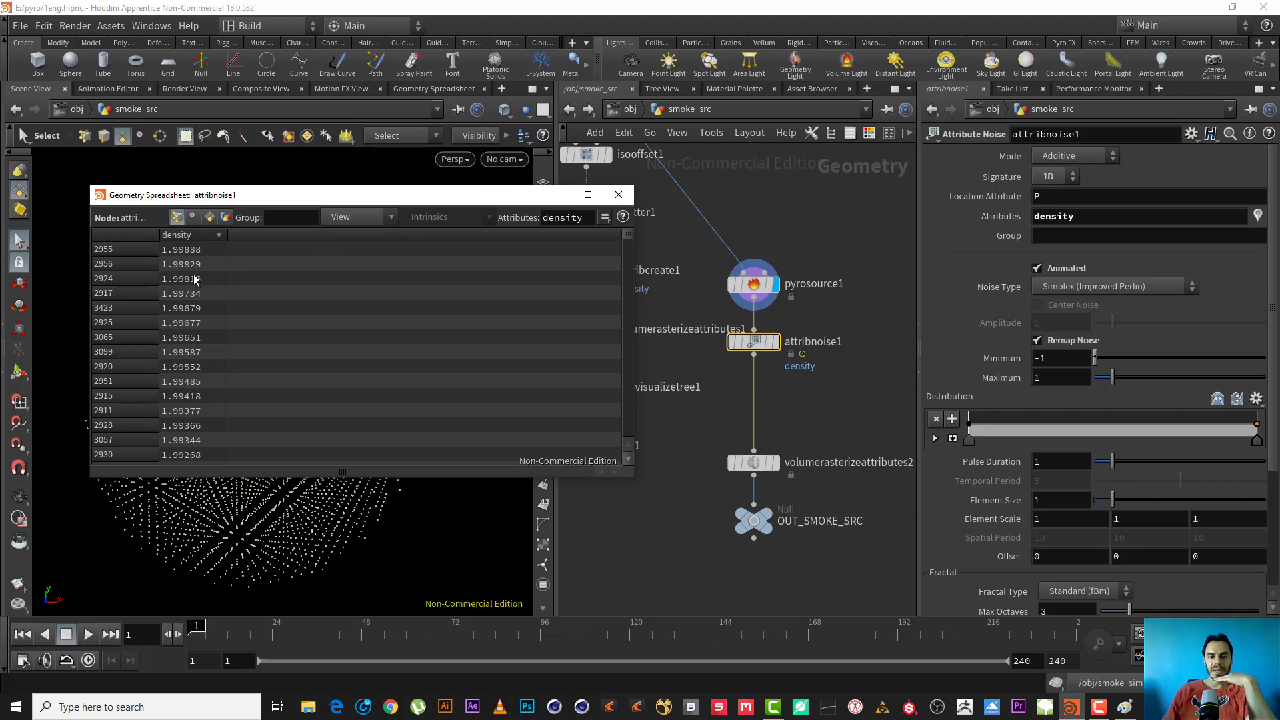
pyautogui.click(192, 236)
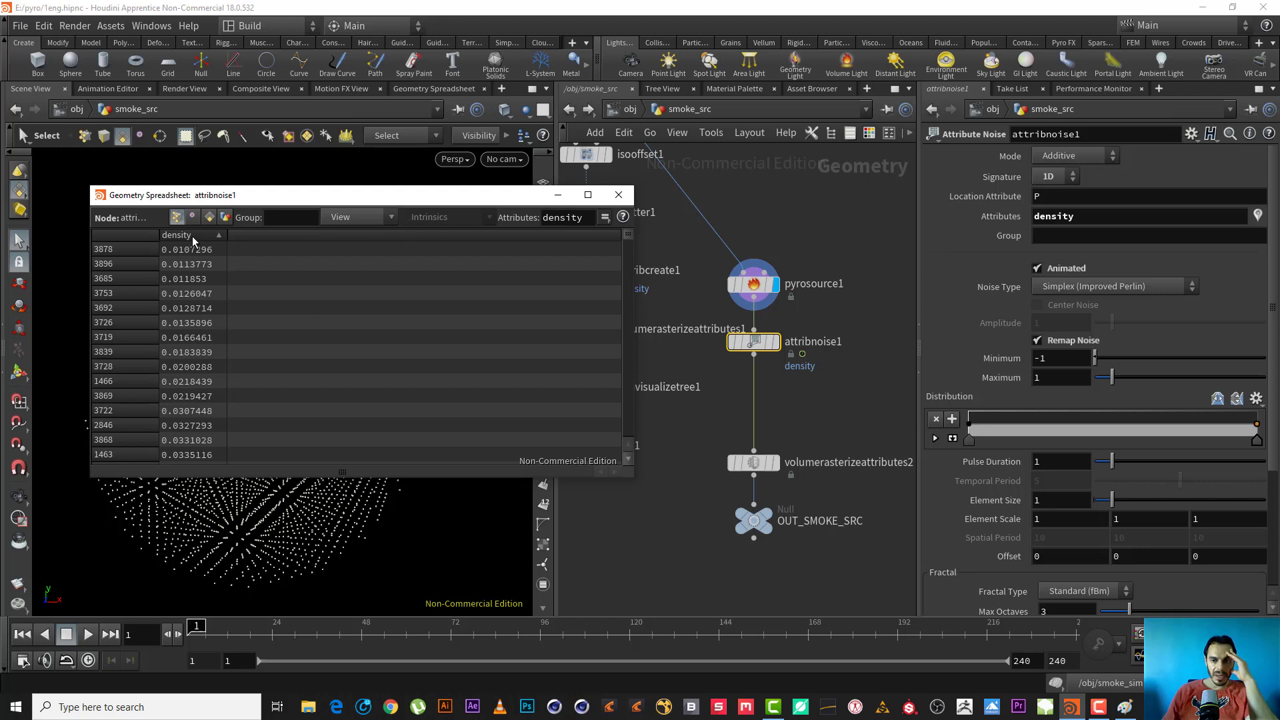
# Step: Try a Remap Noise Minimum of -.5 on attribnoise1
pyautogui.click(1045, 358)
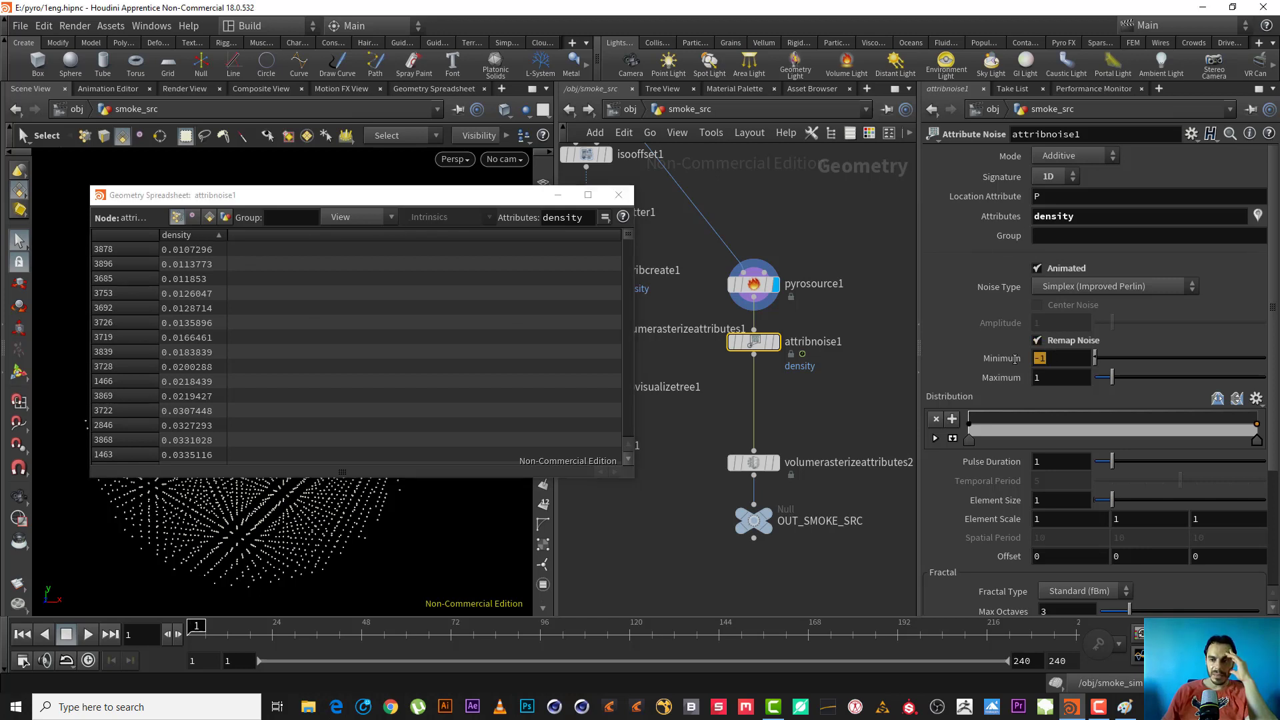
pyautogui.write('-')
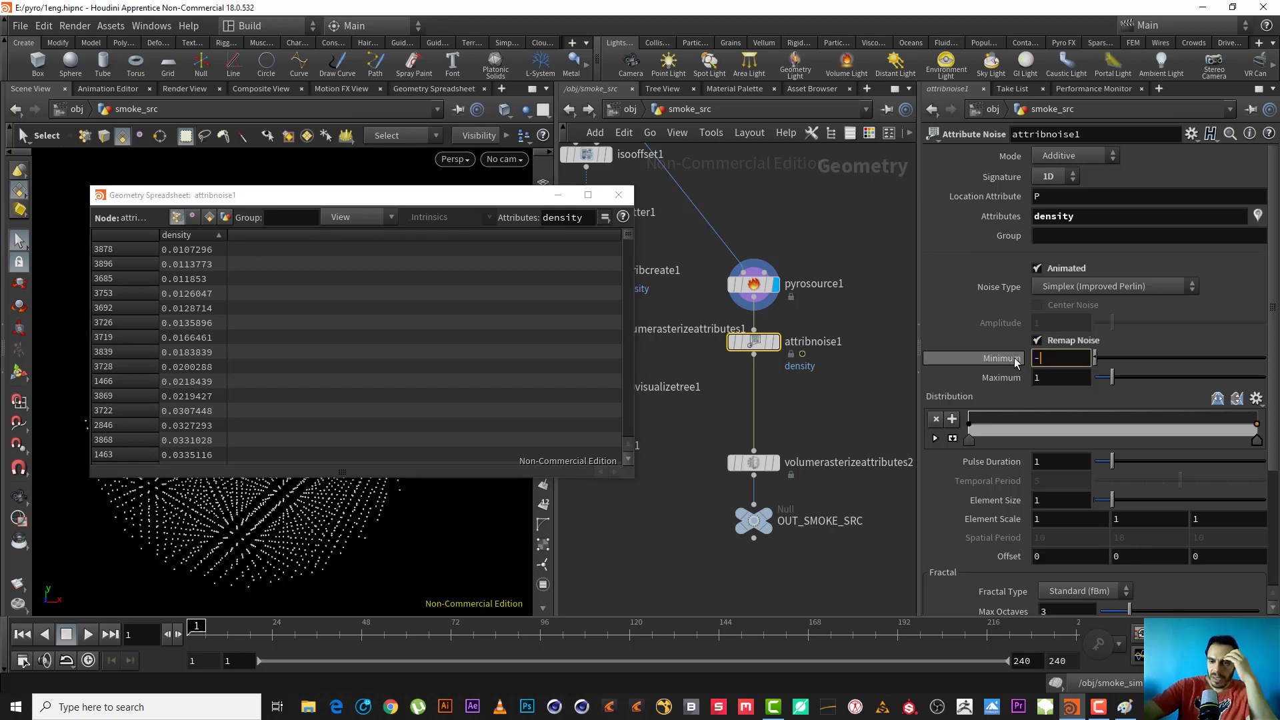
pyautogui.press('Return')
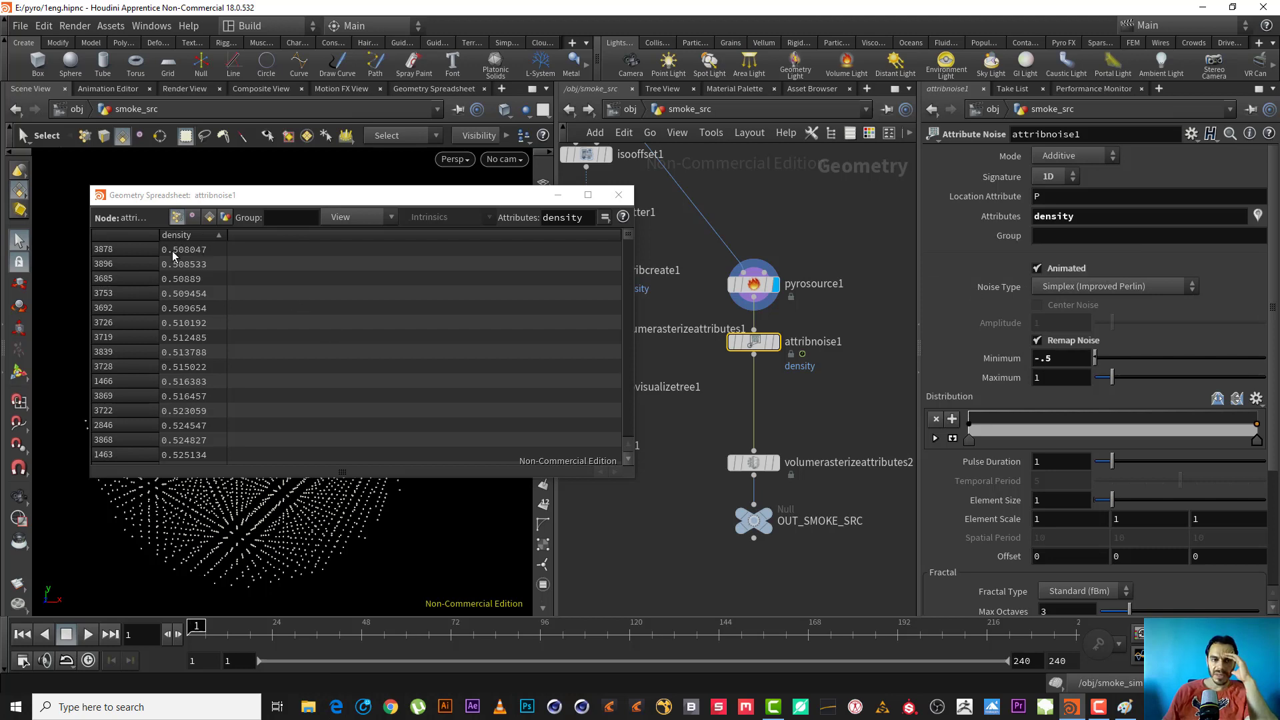
# Step: Set attribnoise1's Remap Noise Minimum to -2 and check the lowest density values in the spreadsheet
pyautogui.click(1062, 358)
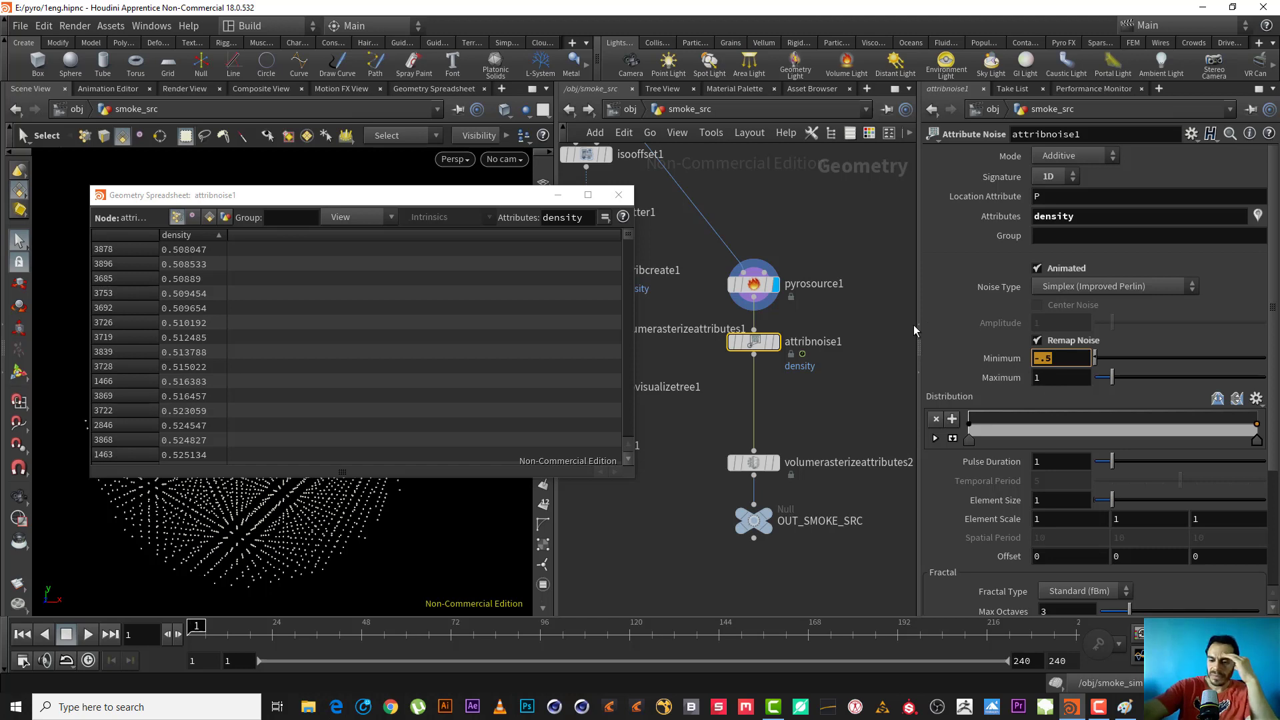
pyautogui.write('-2')
pyautogui.press('Return')
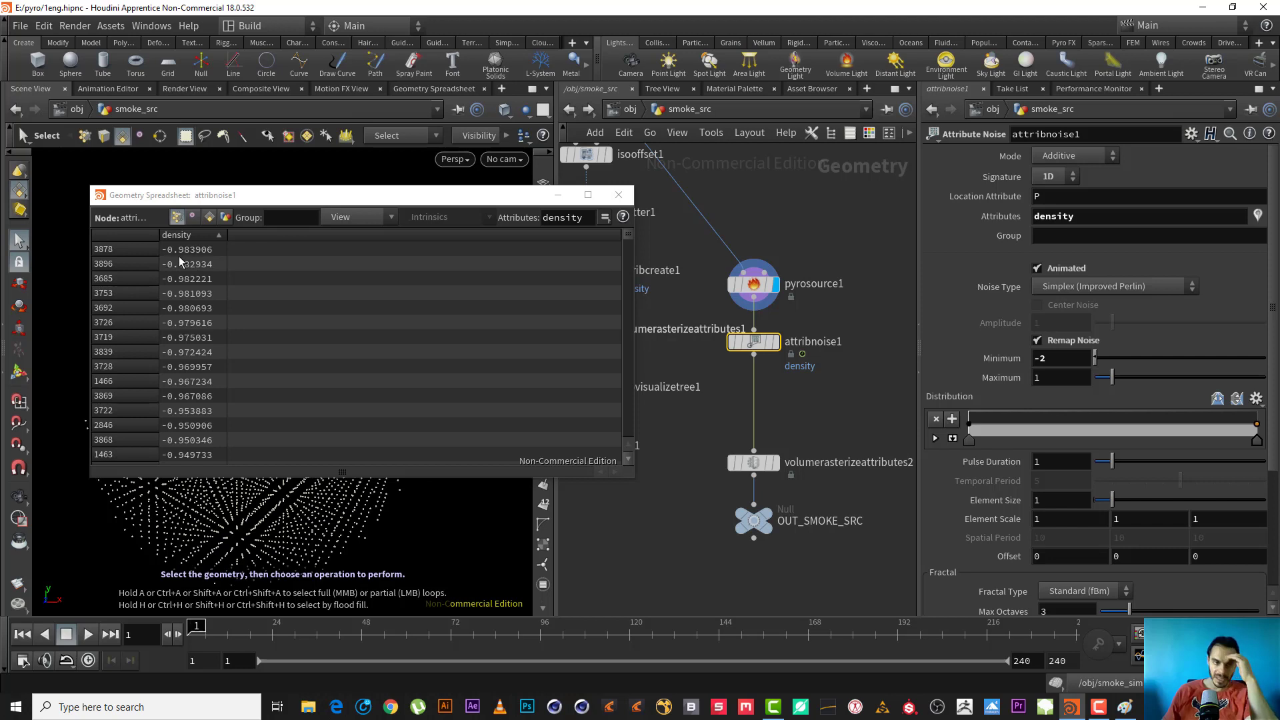
pyautogui.doubleClick(195, 238)
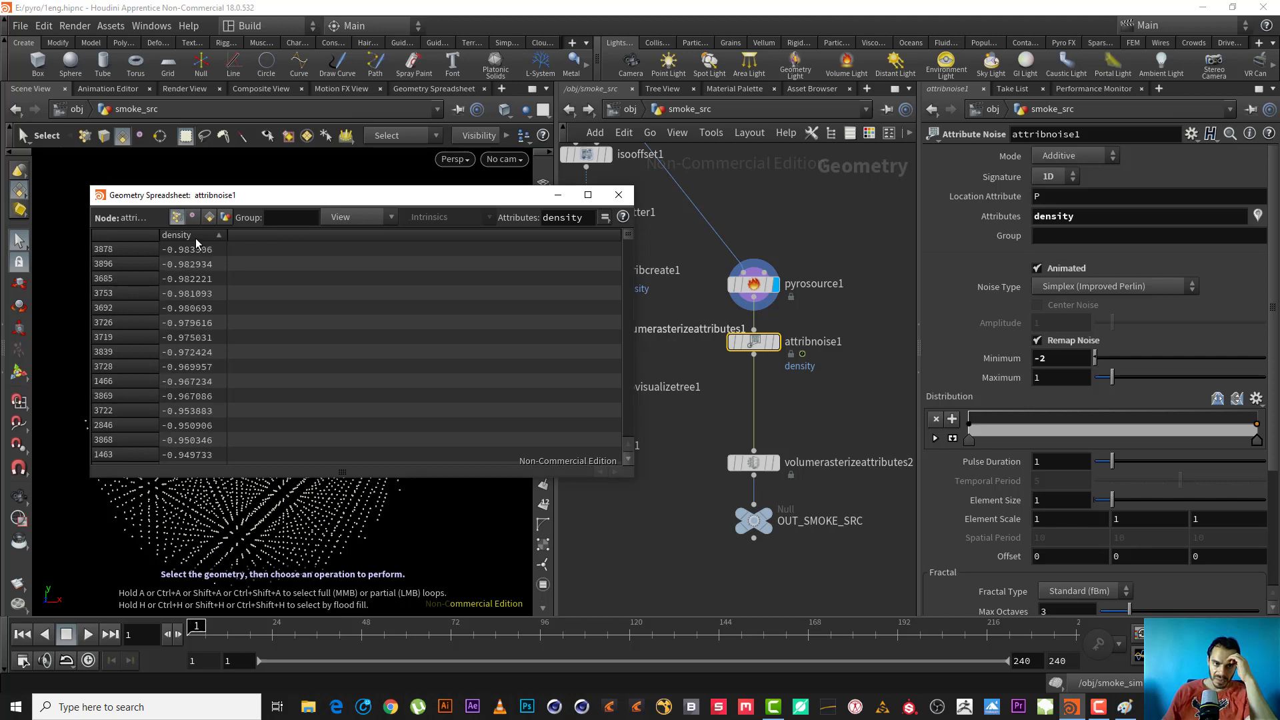
# Step: Enable the Post-Process Minimum of 0 on attribnoise1 and sort density in both directions to check the clamped range
pyautogui.click(1271, 395)
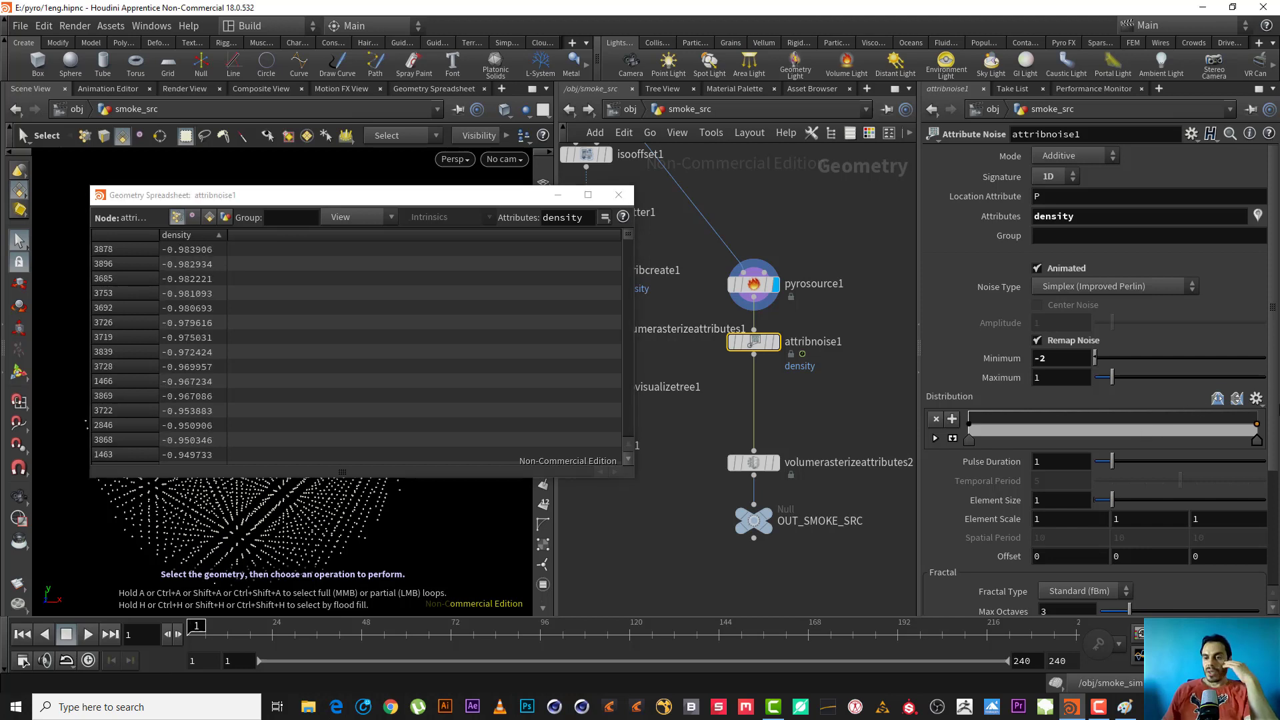
pyautogui.scroll(-3, 1267, 467)
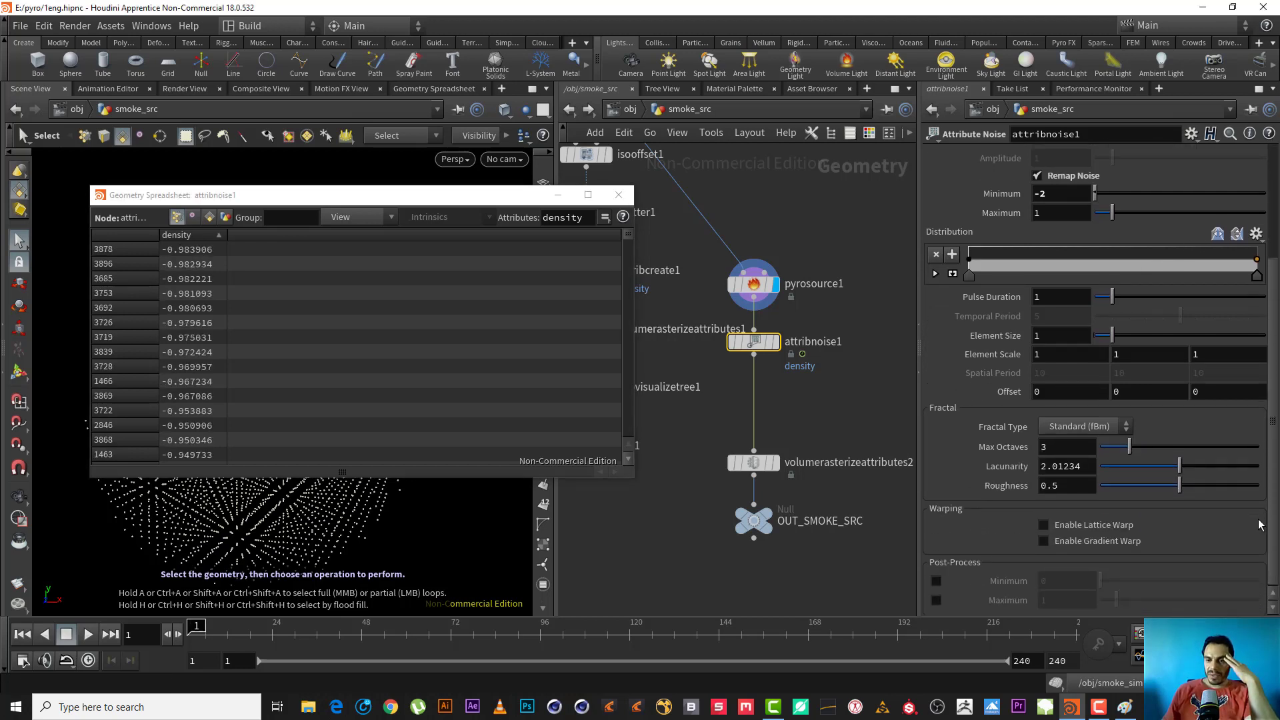
pyautogui.click(937, 580)
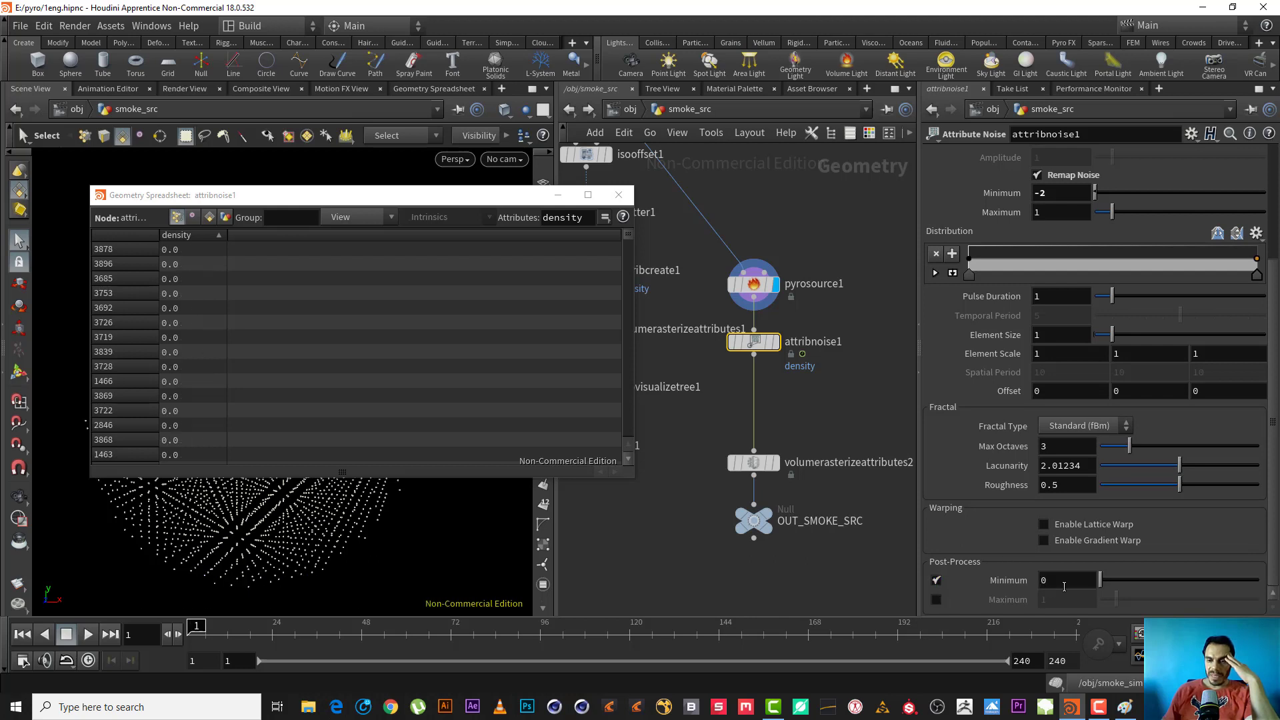
pyautogui.click(179, 236)
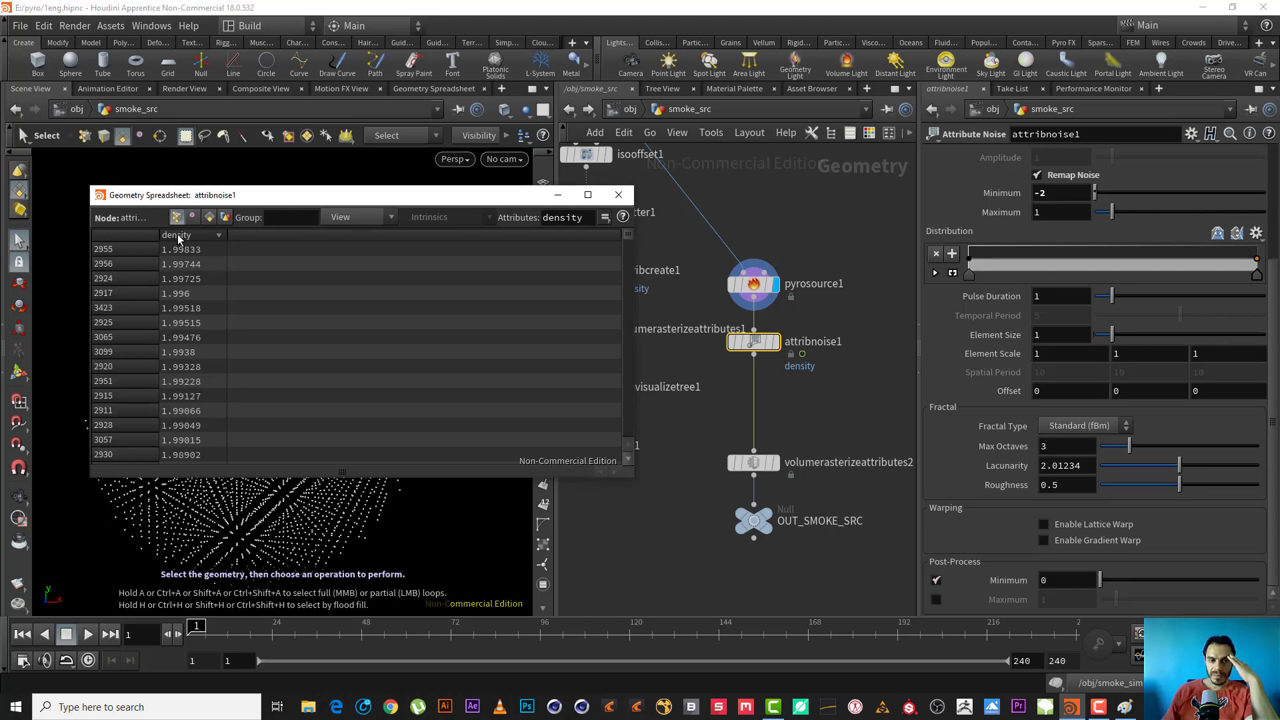
pyautogui.click(178, 236)
pyautogui.click(178, 235)
pyautogui.click(177, 236)
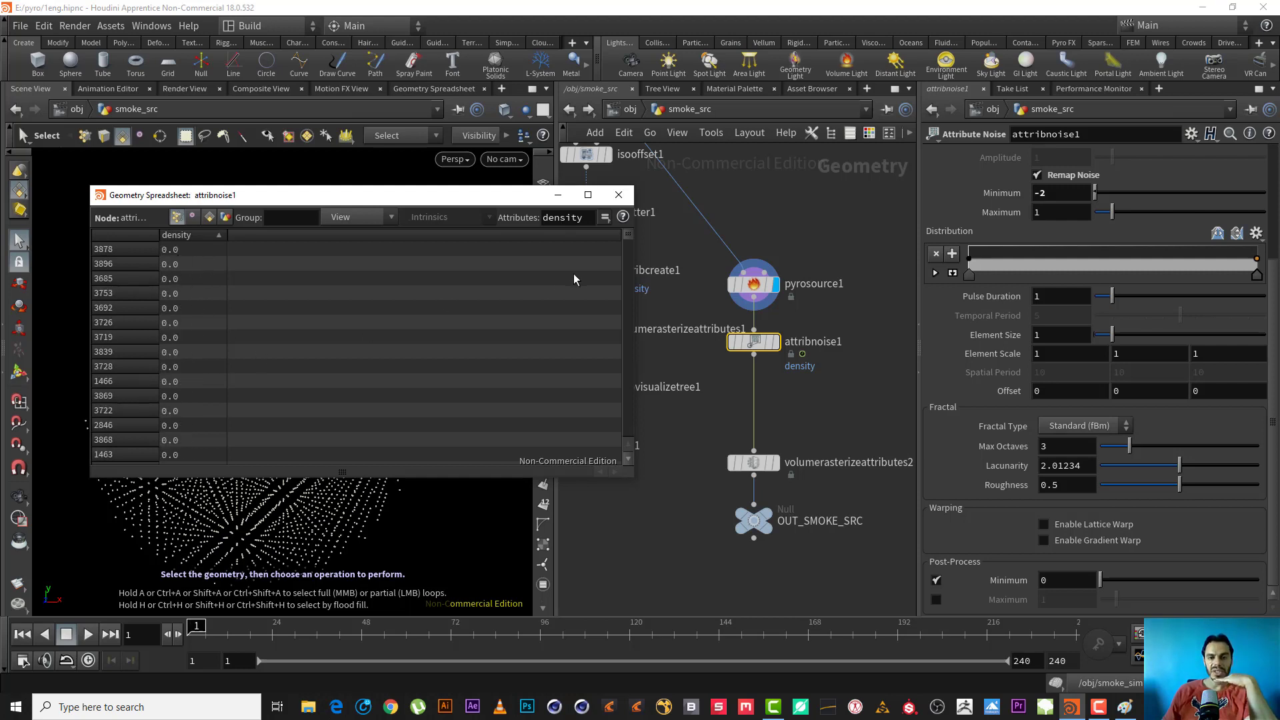
# Step: Turn the Post-Process Minimum off and back on, browsing the density list to compare unclamped and clamped values
pyautogui.click(936, 581)
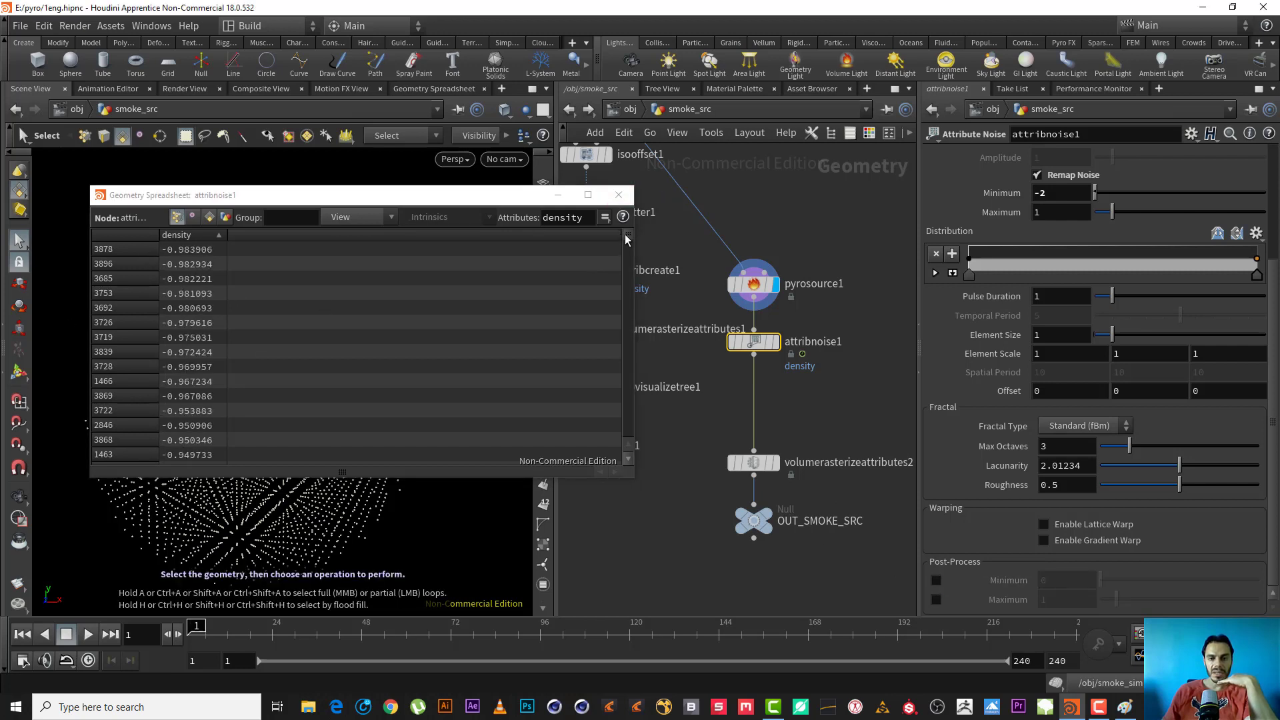
pyautogui.moveTo(626, 234); pyautogui.dragTo(630, 341)
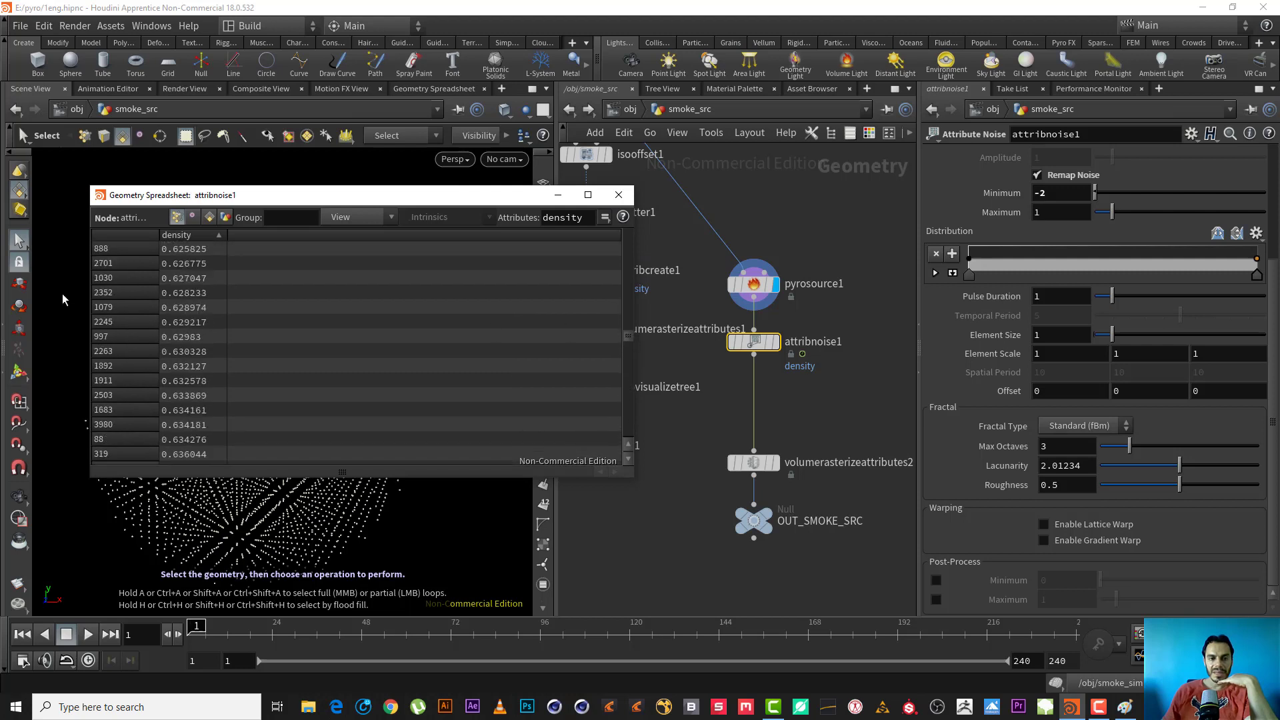
pyautogui.click(935, 580)
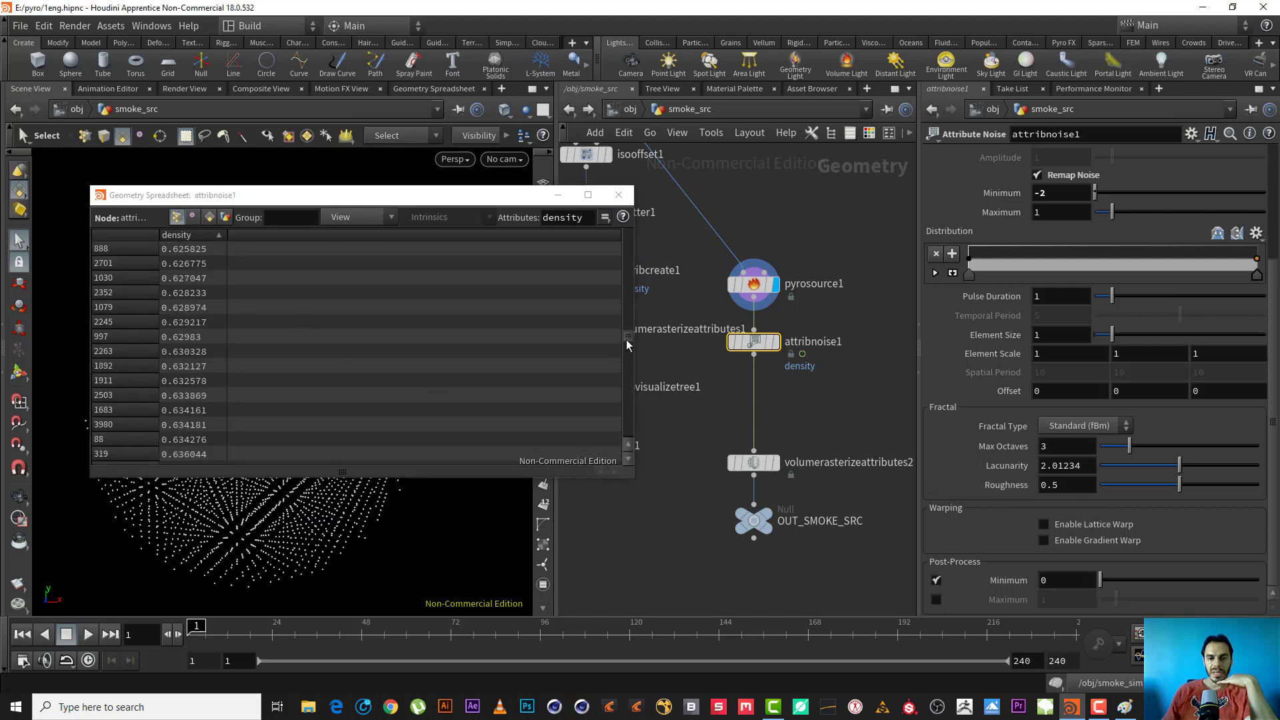
pyautogui.moveTo(626, 345); pyautogui.dragTo(645, 289)
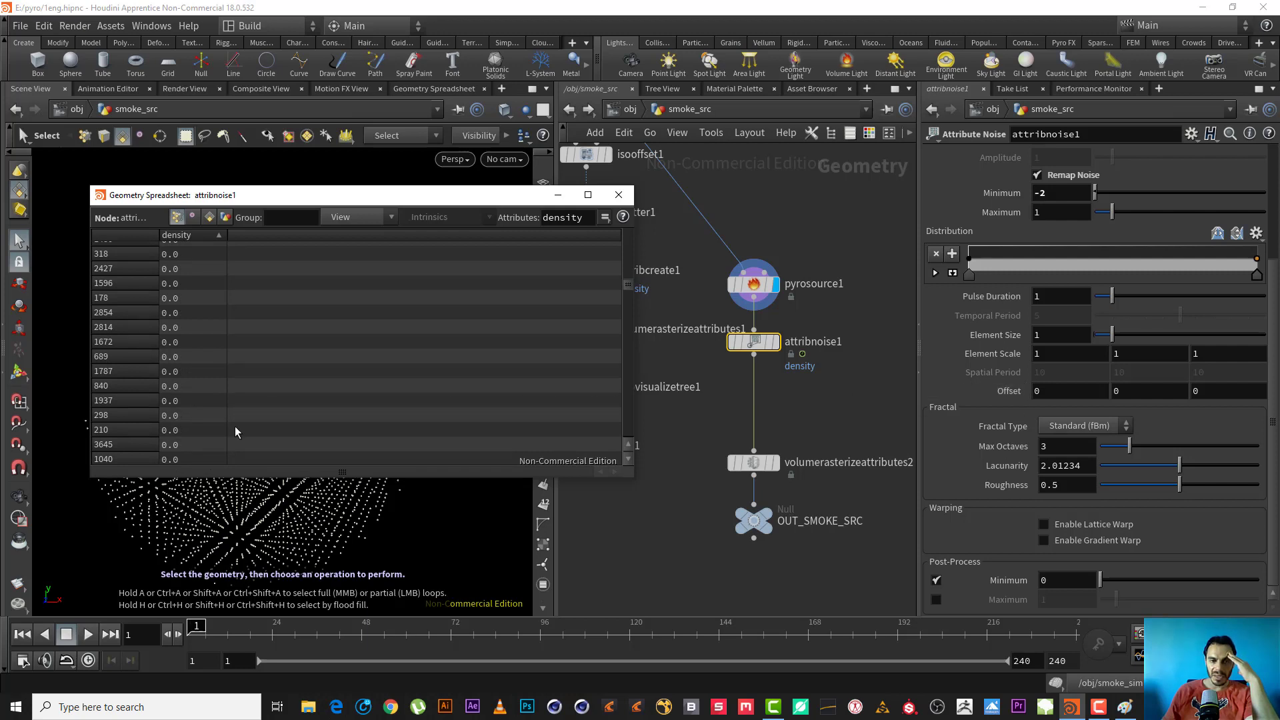
# Step: Try the Post-Process Maximum of 1 in place of the Minimum, and check the highest density values
pyautogui.click(936, 580)
pyautogui.click(936, 599)
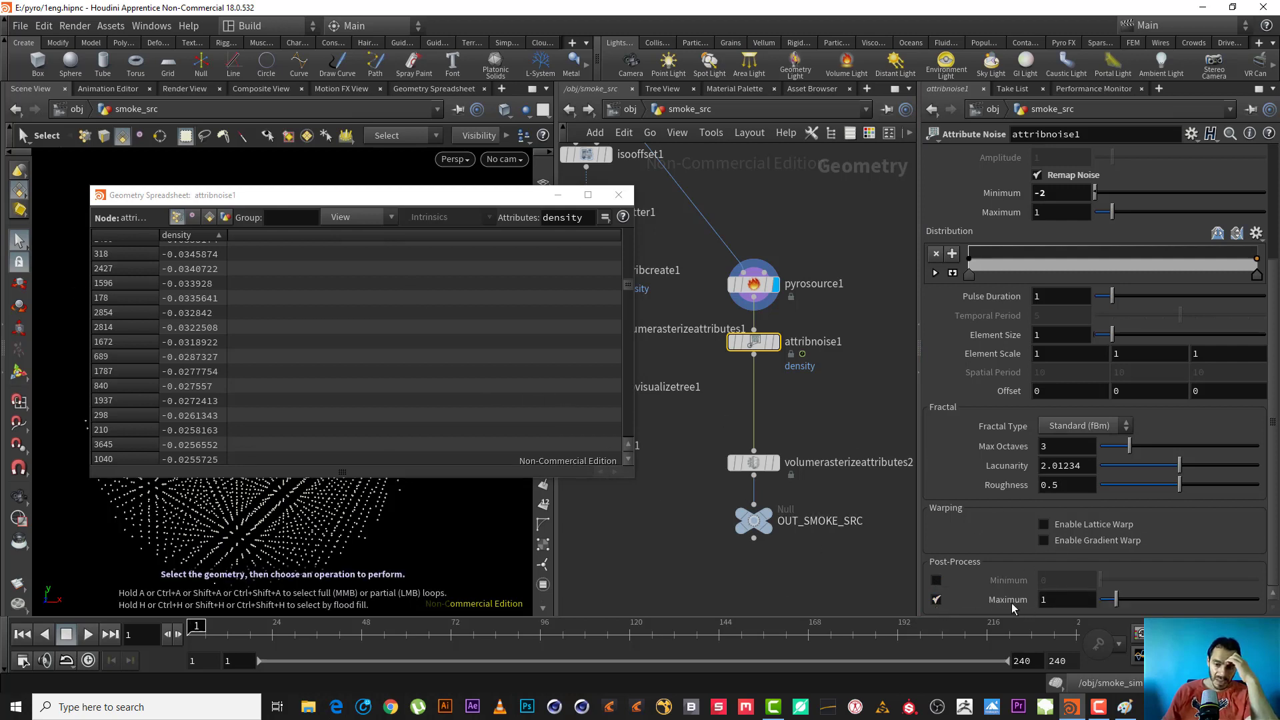
pyautogui.click(190, 235)
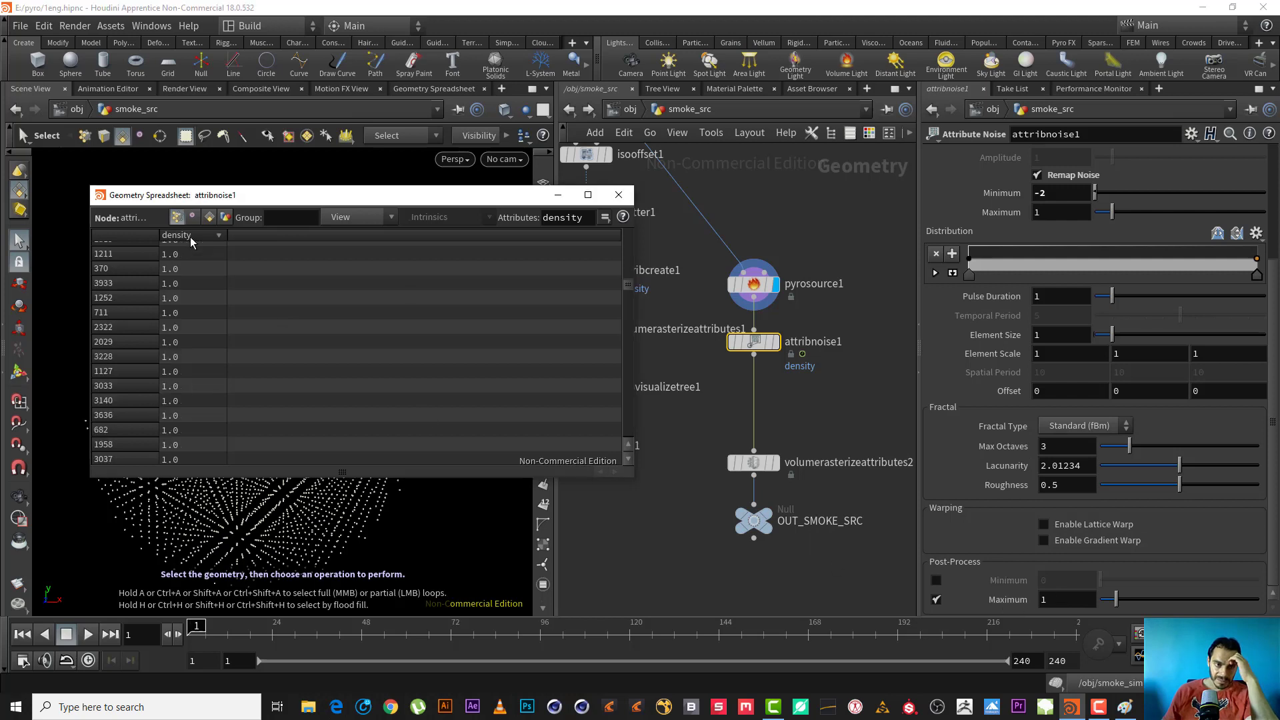
pyautogui.moveTo(627, 294); pyautogui.dragTo(641, 257)
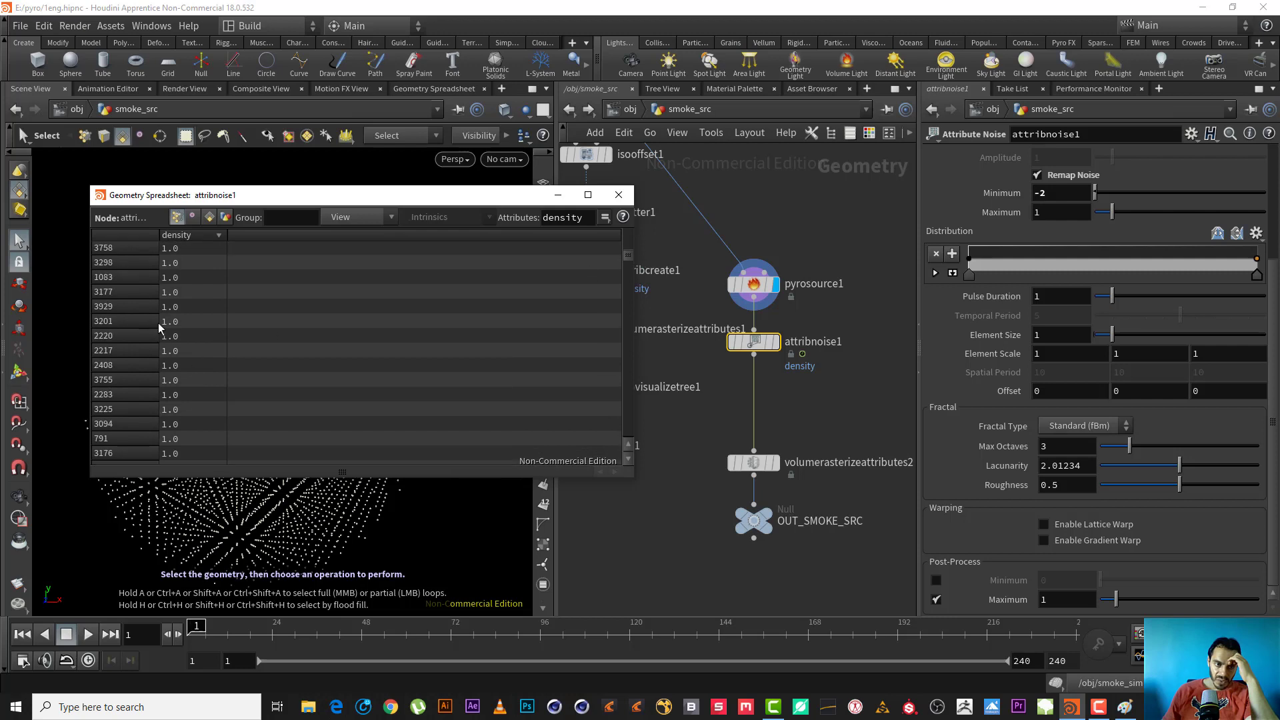
# Step: Disable attribnoise1's Post-Process Maximum and enable its Post-Process Minimum of 0
pyautogui.click(936, 599)
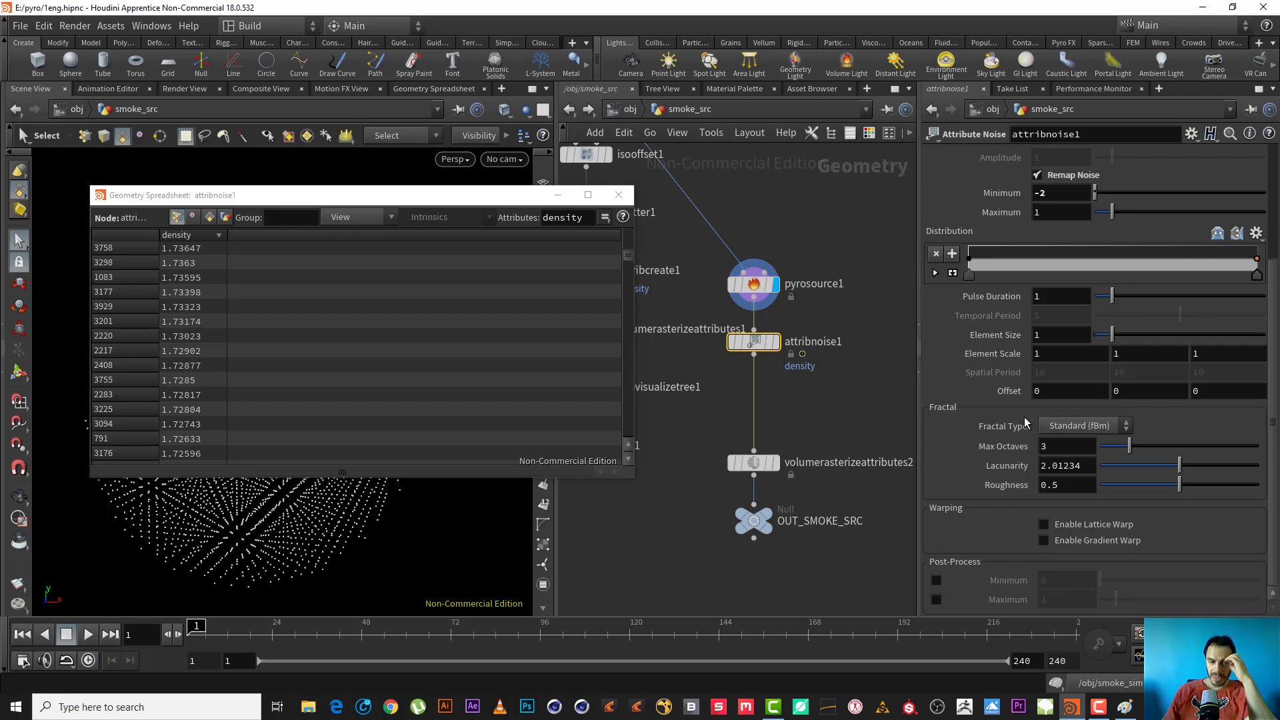
pyautogui.click(936, 581)
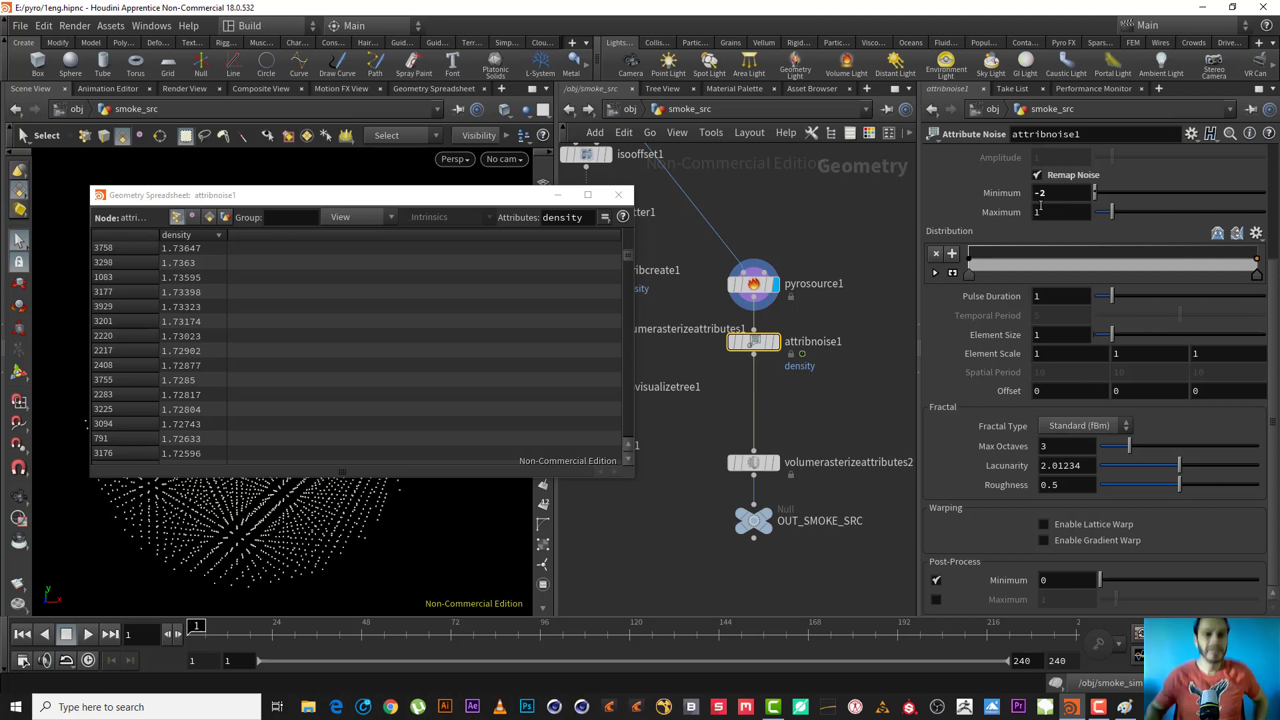
# Step: Set attribnoise1's remapped noise Minimum to -1 and turn off its Post-Process Minimum
pyautogui.click(199, 233)
pyautogui.click(199, 233)
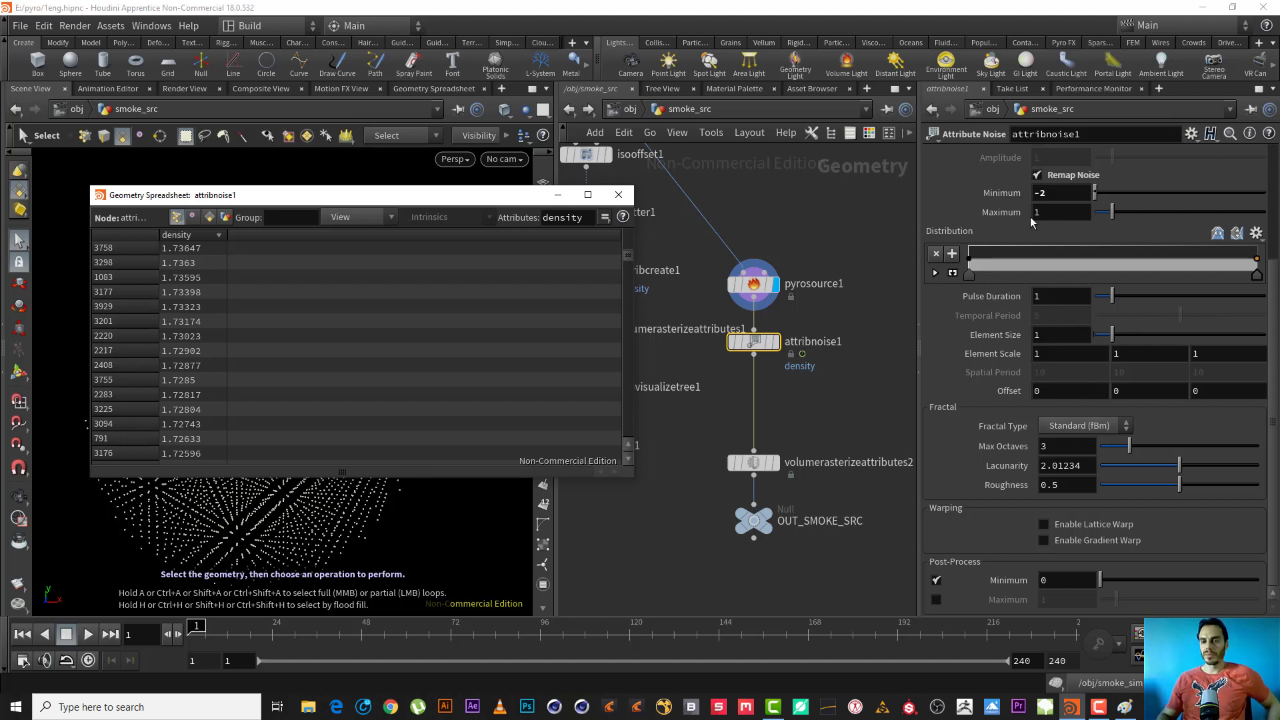
pyautogui.moveTo(1058, 194); pyautogui.dragTo(941, 208)
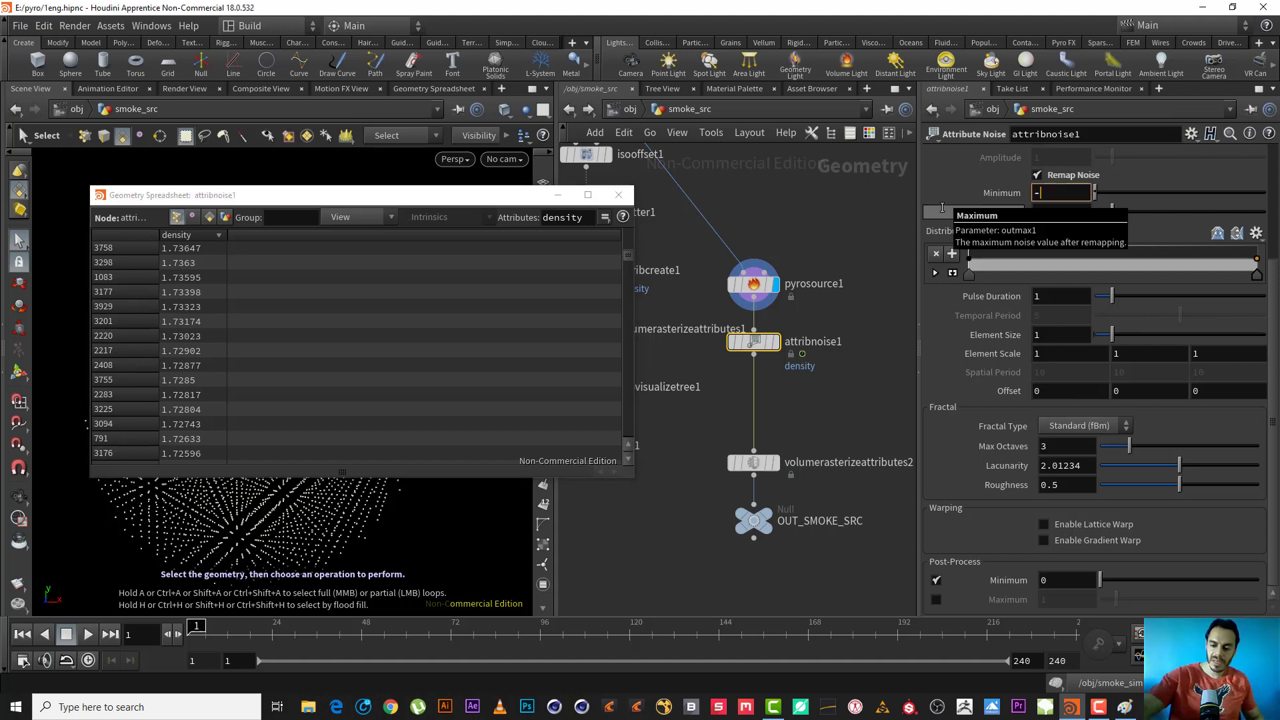
pyautogui.write('-1')
pyautogui.press('Return')
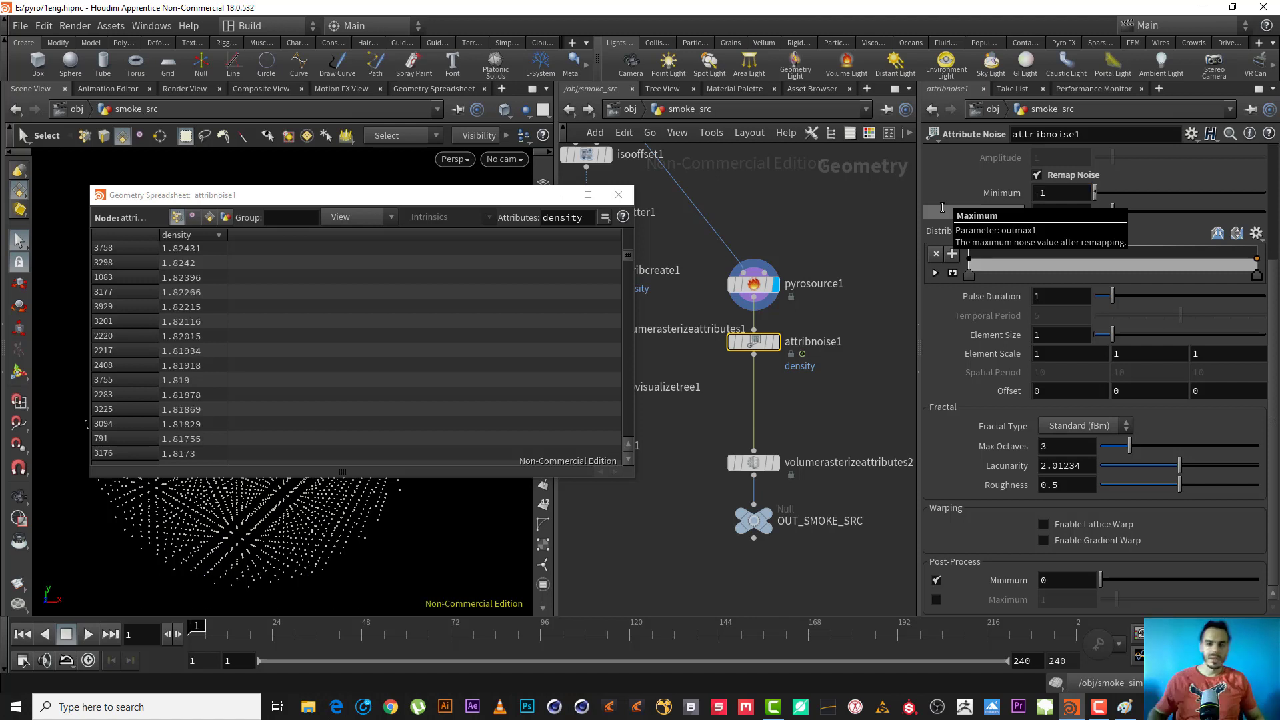
pyautogui.click(1038, 211)
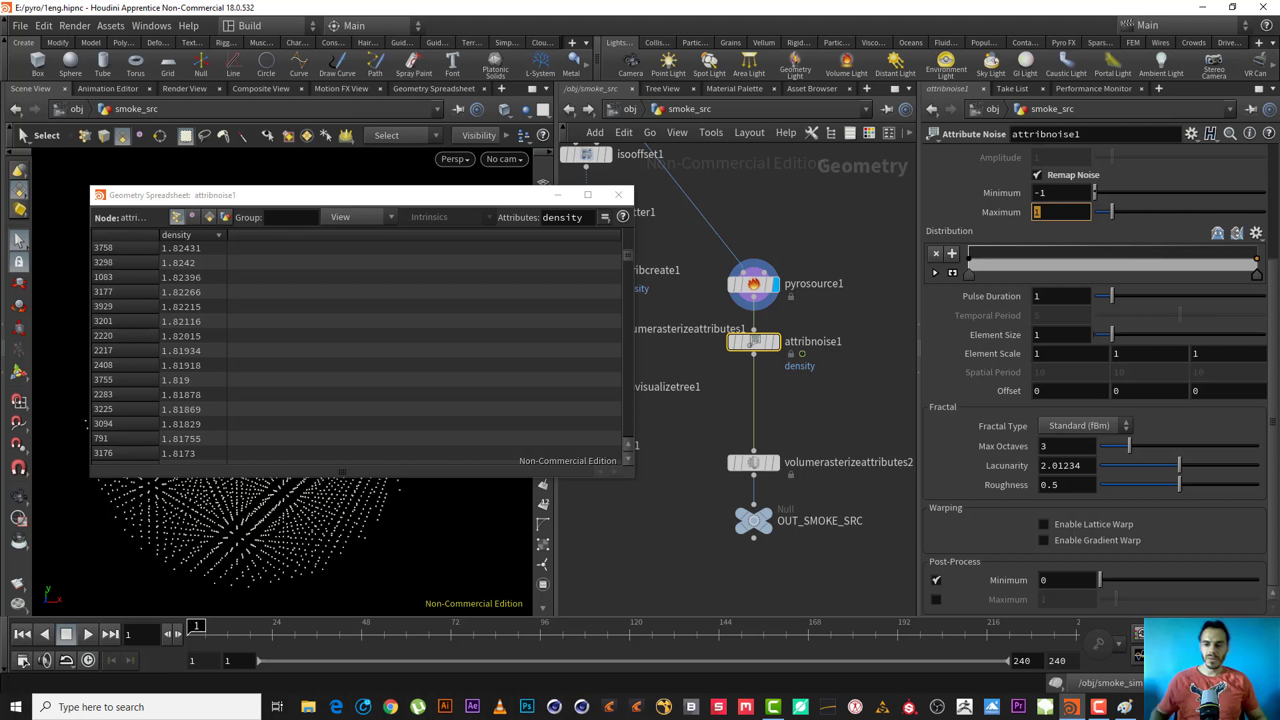
pyautogui.click(937, 580)
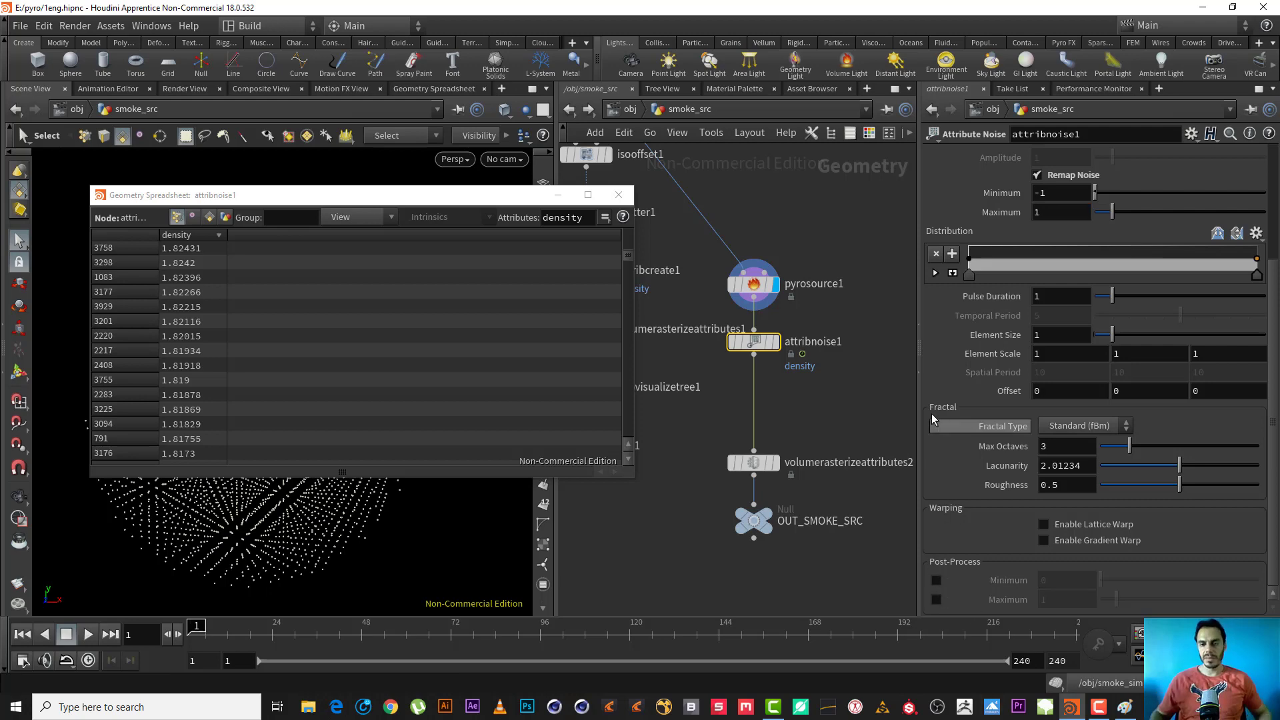
# Step: Display volumerasterizeattributes2 with the spreadsheet minimized, and set attribnoise1's Element Size to 0.55
pyautogui.click(558, 194)
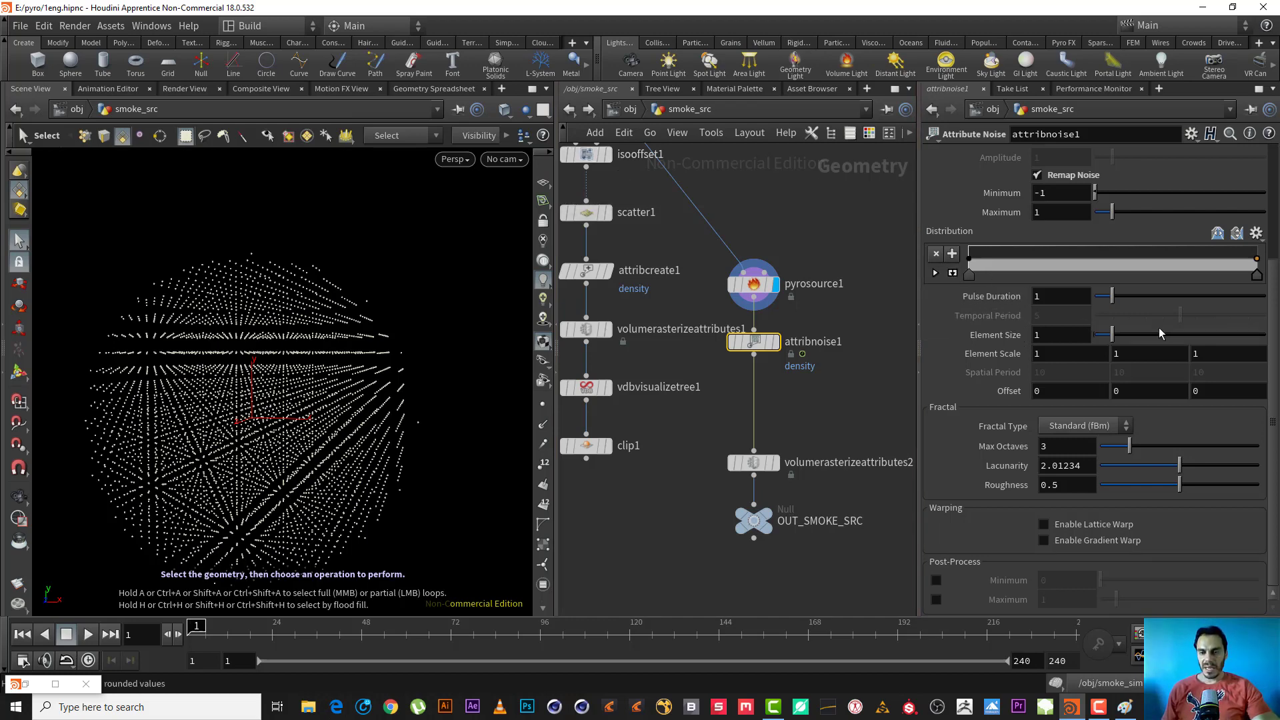
pyautogui.click(775, 462)
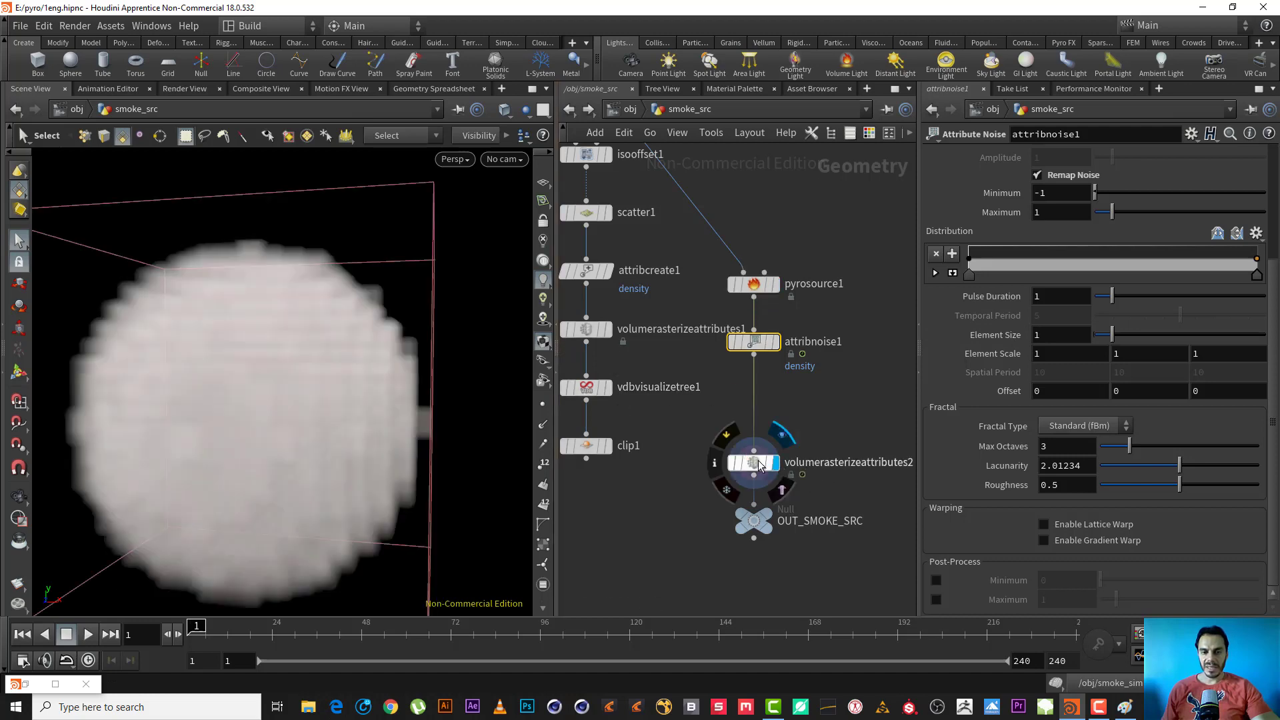
pyautogui.click(753, 462)
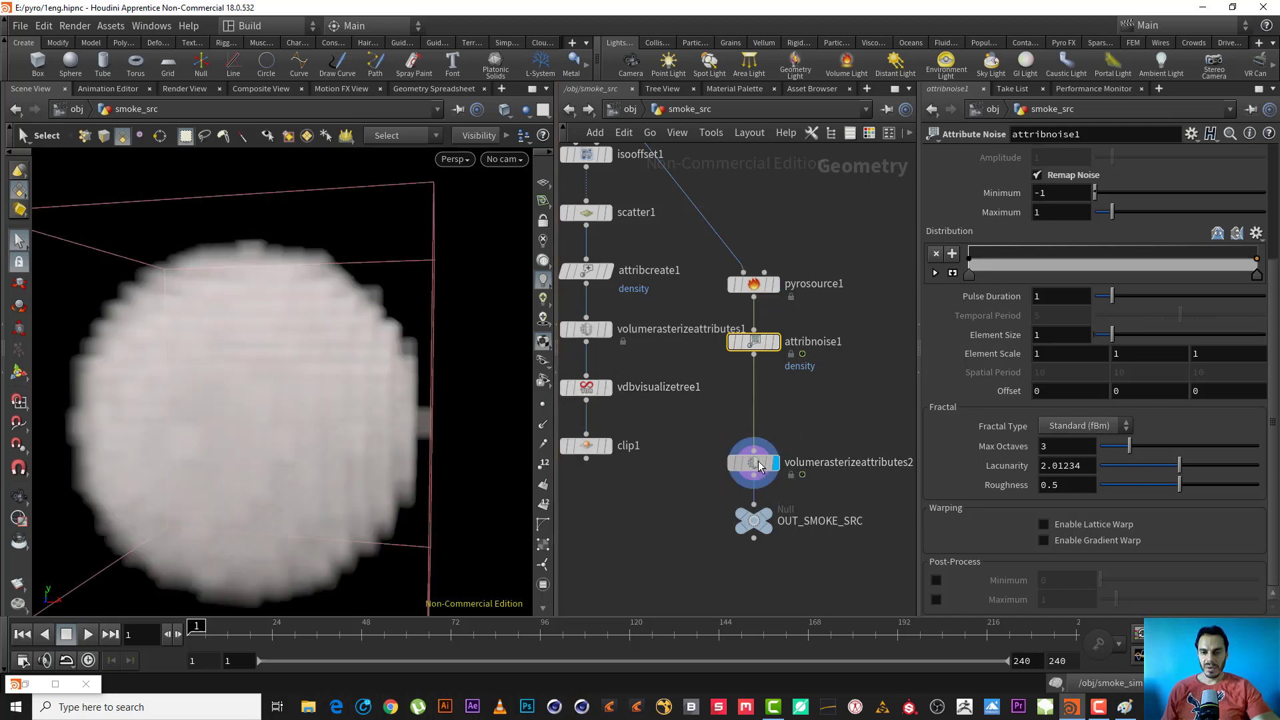
pyautogui.click(753, 341)
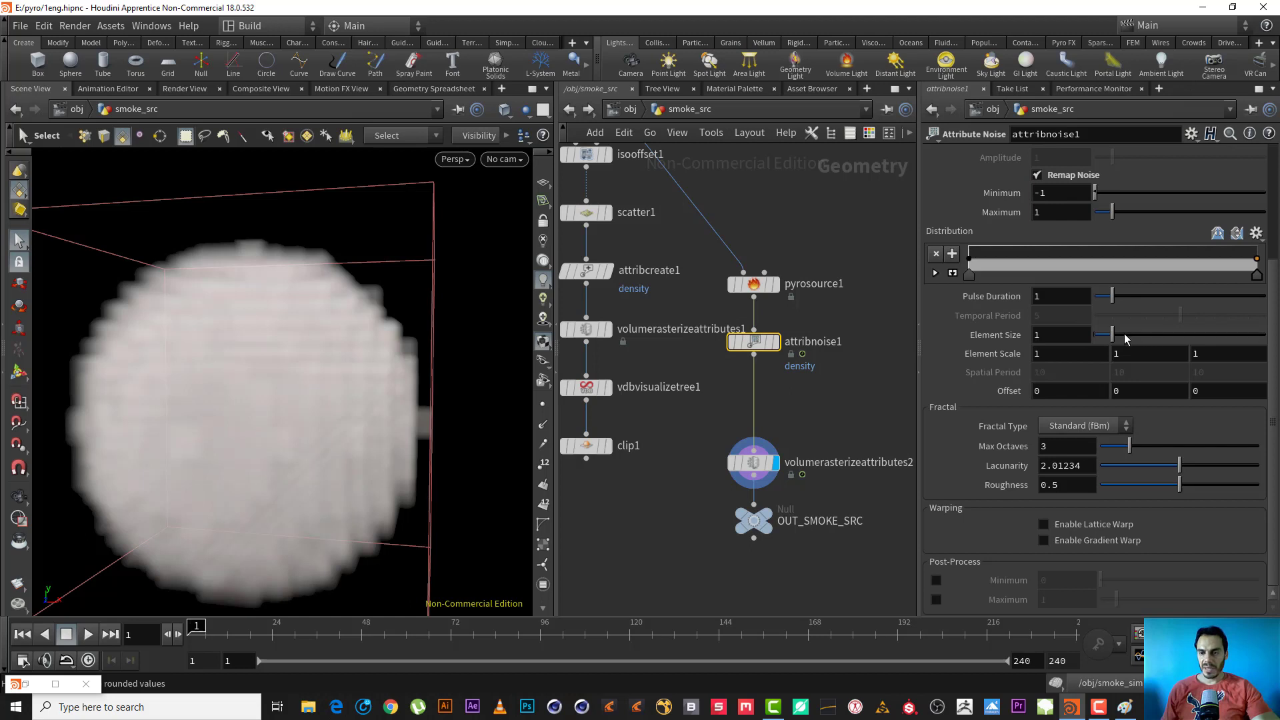
pyautogui.moveTo(1111, 336); pyautogui.dragTo(1105, 335)
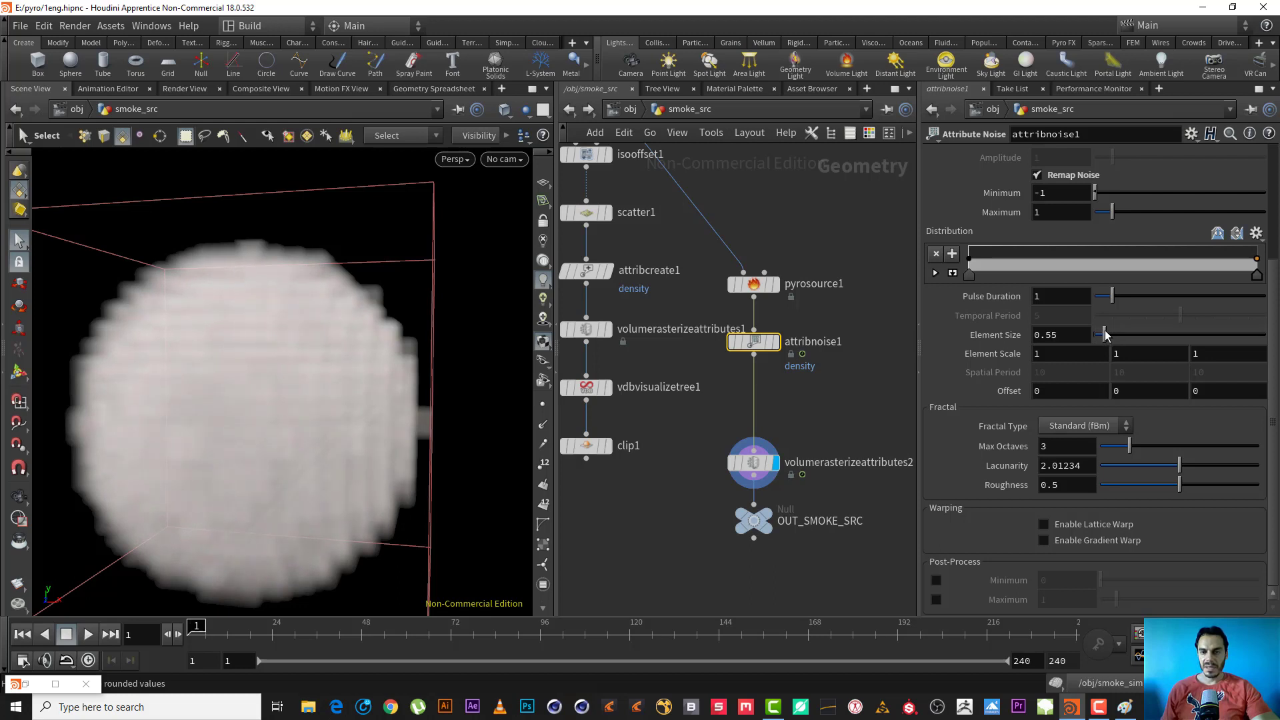
# Step: Change pyrosource1's Mode to Surface Scatter, leaving Initialize at Source Smoke
pyautogui.moveTo(818, 220); pyautogui.dragTo(730, 294)
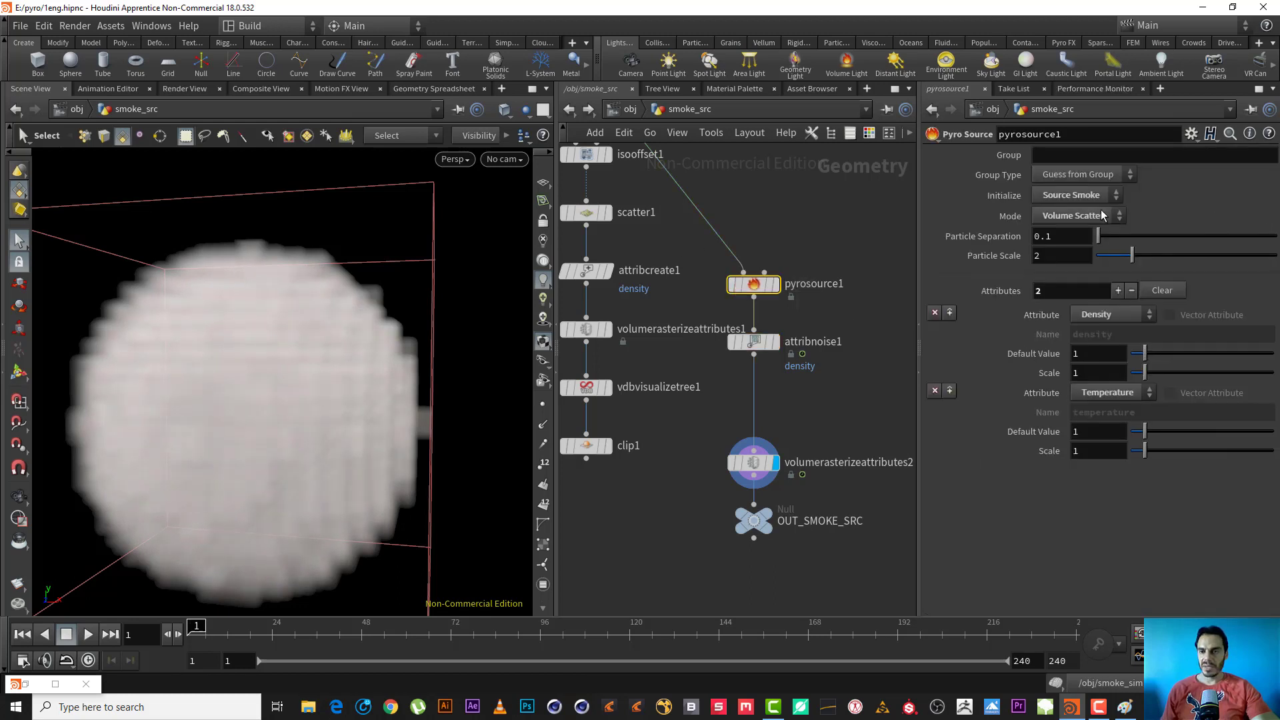
pyautogui.click(1085, 197)
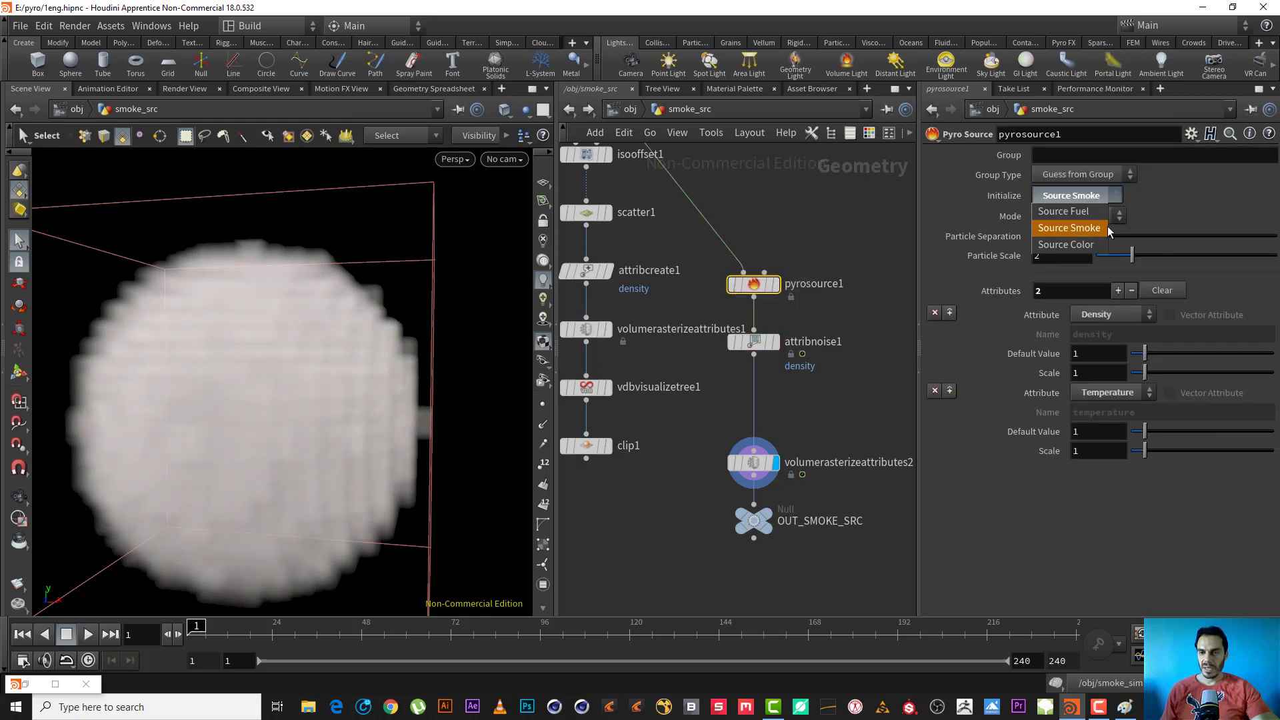
pyautogui.click(1202, 186)
pyautogui.click(1094, 218)
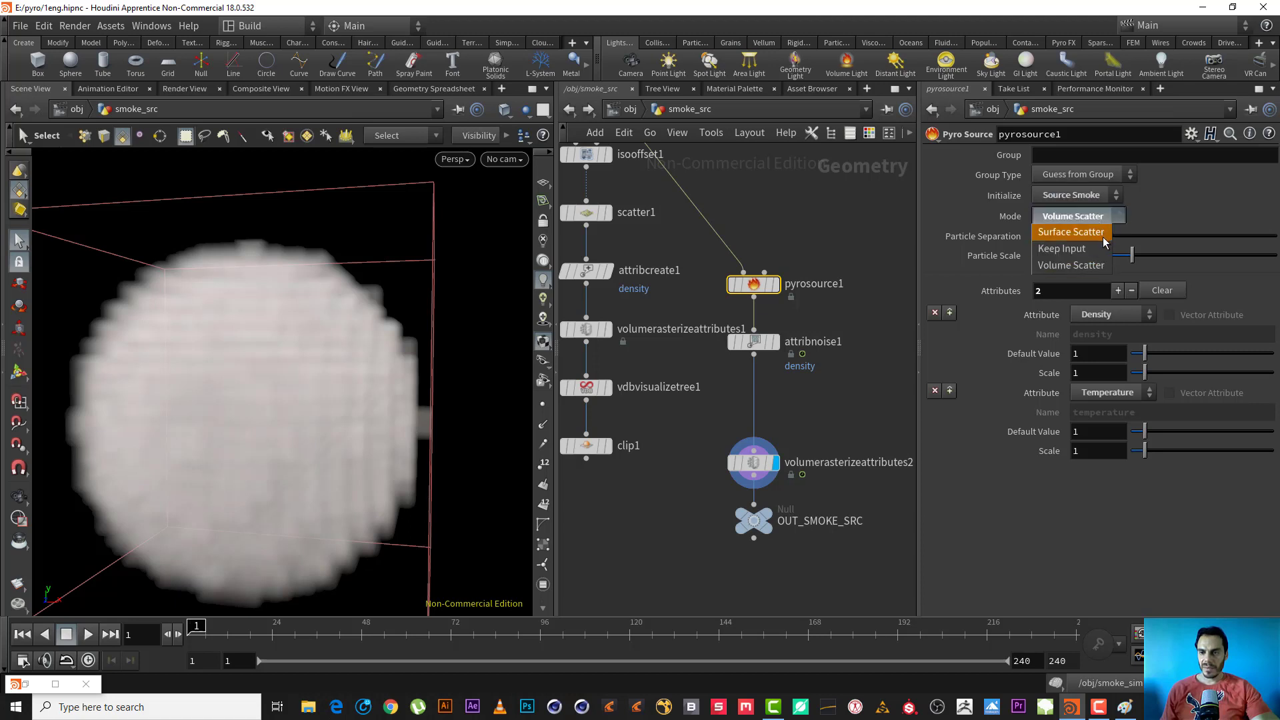
pyautogui.click(1070, 232)
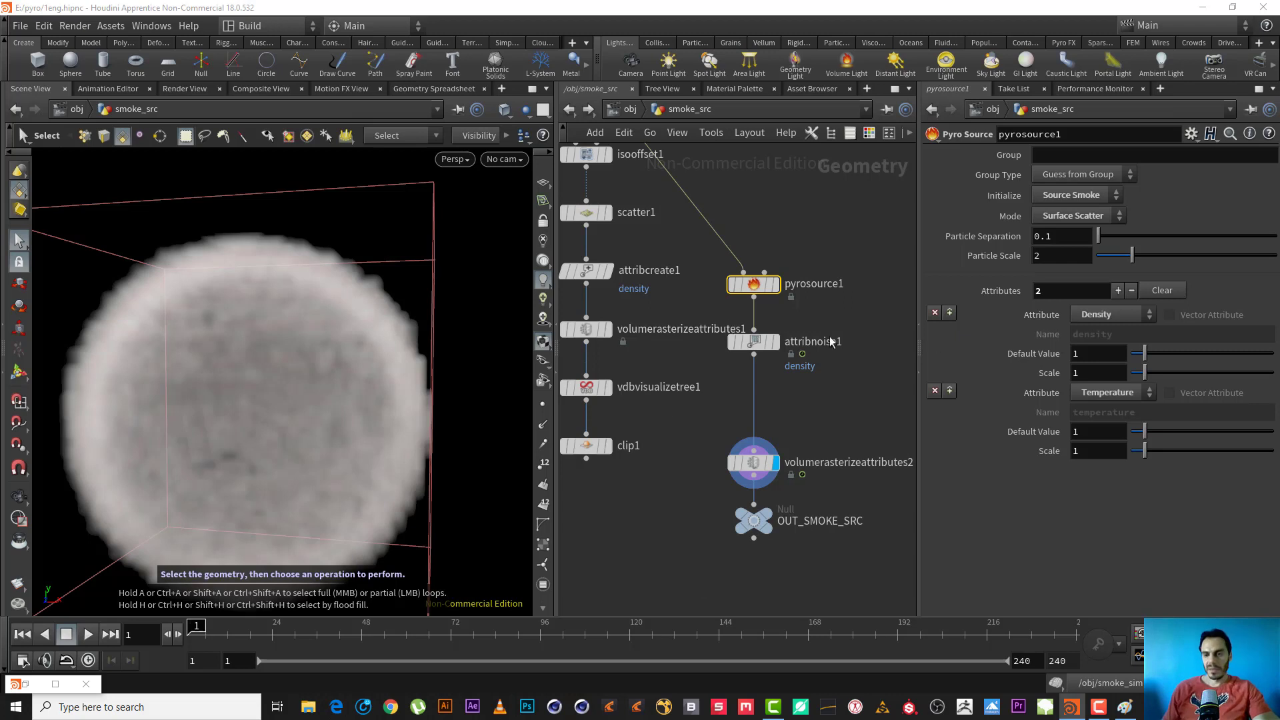
# Step: Reduce the Particle Scale of volumerasterizeattributes2 to 0.22
pyautogui.moveTo(826, 419); pyautogui.dragTo(743, 481)
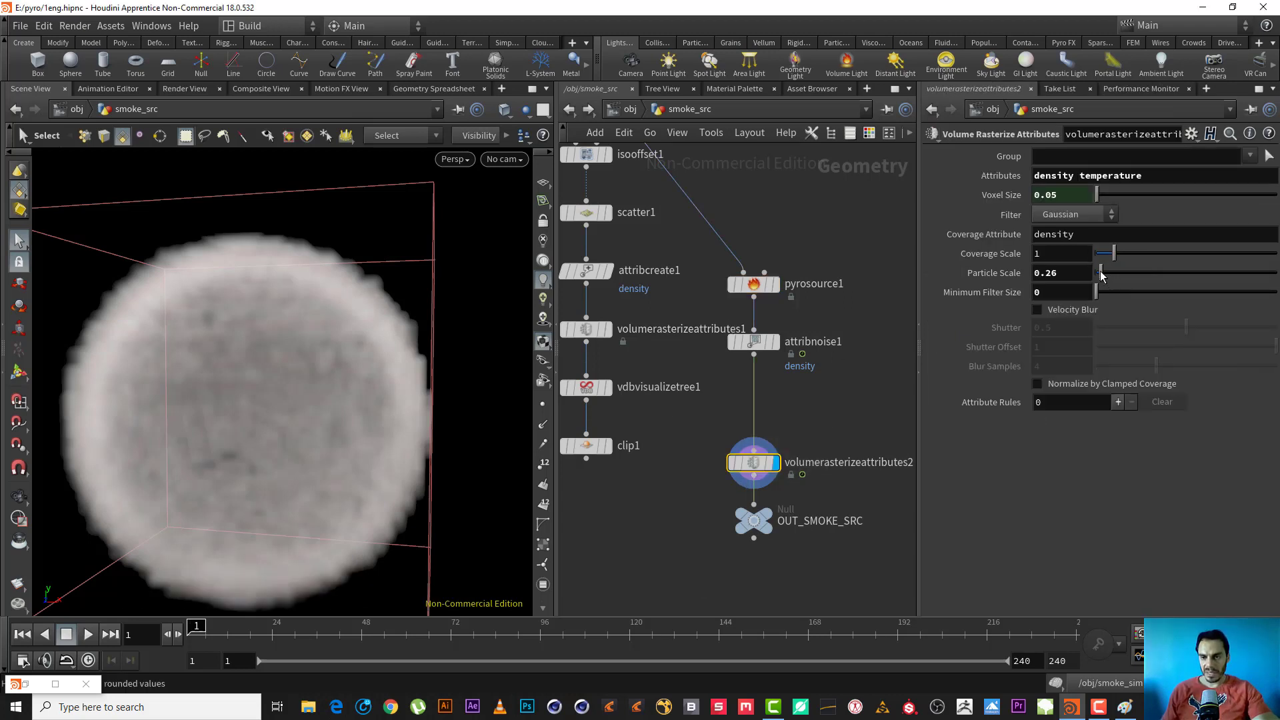
pyautogui.moveTo(1101, 276); pyautogui.dragTo(1103, 275)
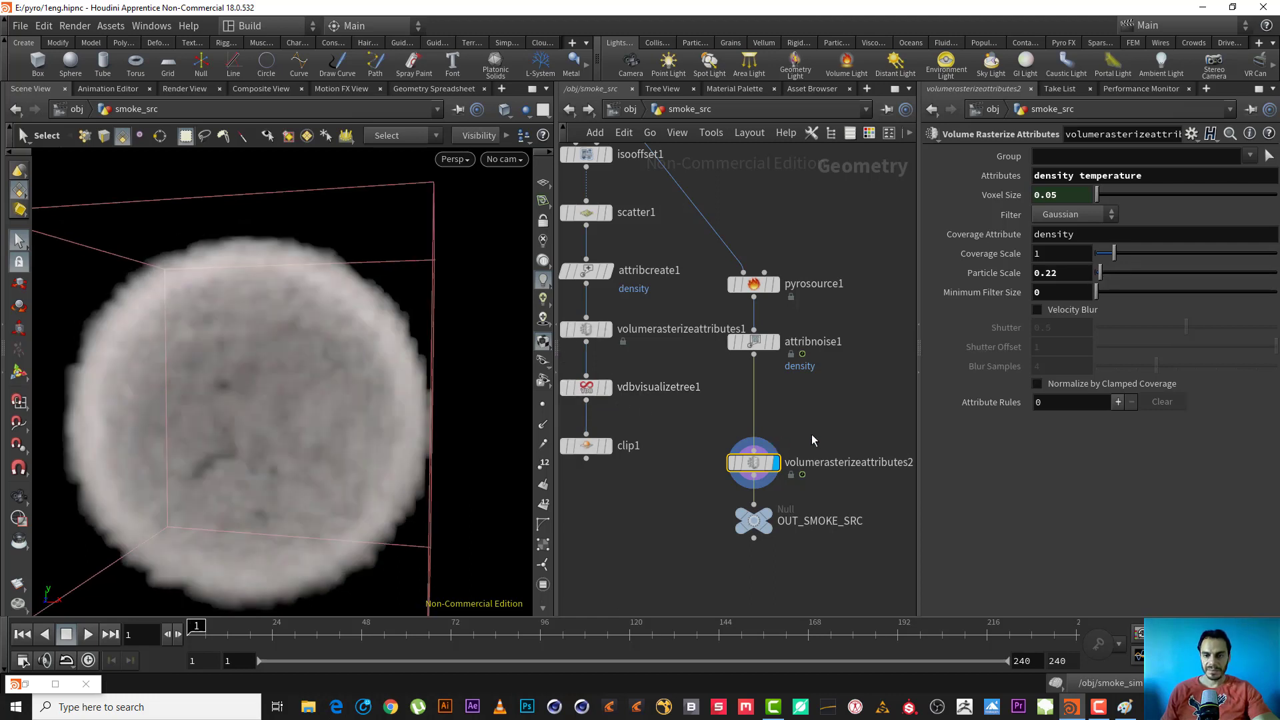
pyautogui.moveTo(810, 434); pyautogui.dragTo(745, 470)
# Step: Set attribnoise1's Element Size to 0.67 and its Element Scale to 0 on all three axes
pyautogui.click(753, 342)
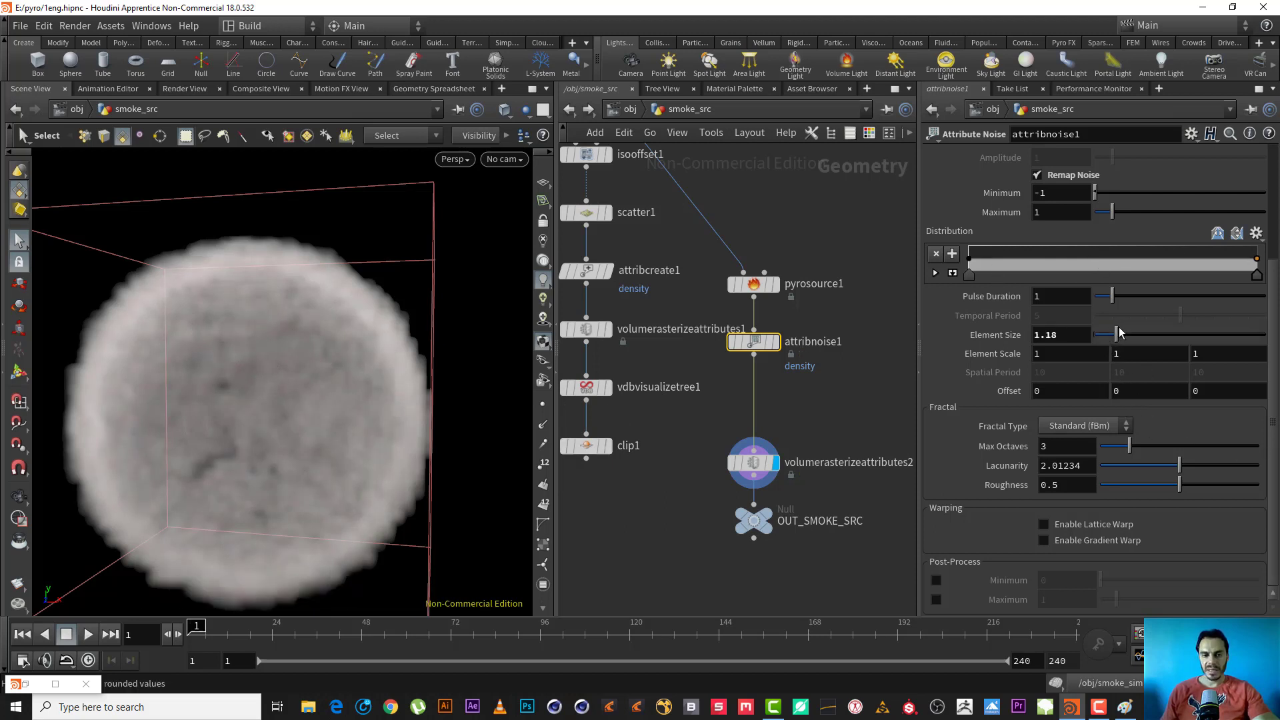
pyautogui.moveTo(1104, 334)
pyautogui.mouseDown()
pyautogui.moveTo(1163, 328)
pyautogui.moveTo(1085, 320)
pyautogui.moveTo(1105, 324)
pyautogui.mouseUp()
pyautogui.moveTo(990, 356); pyautogui.dragTo(1094, 388, button='middle')
pyautogui.hotkey('ctrl', 'z')
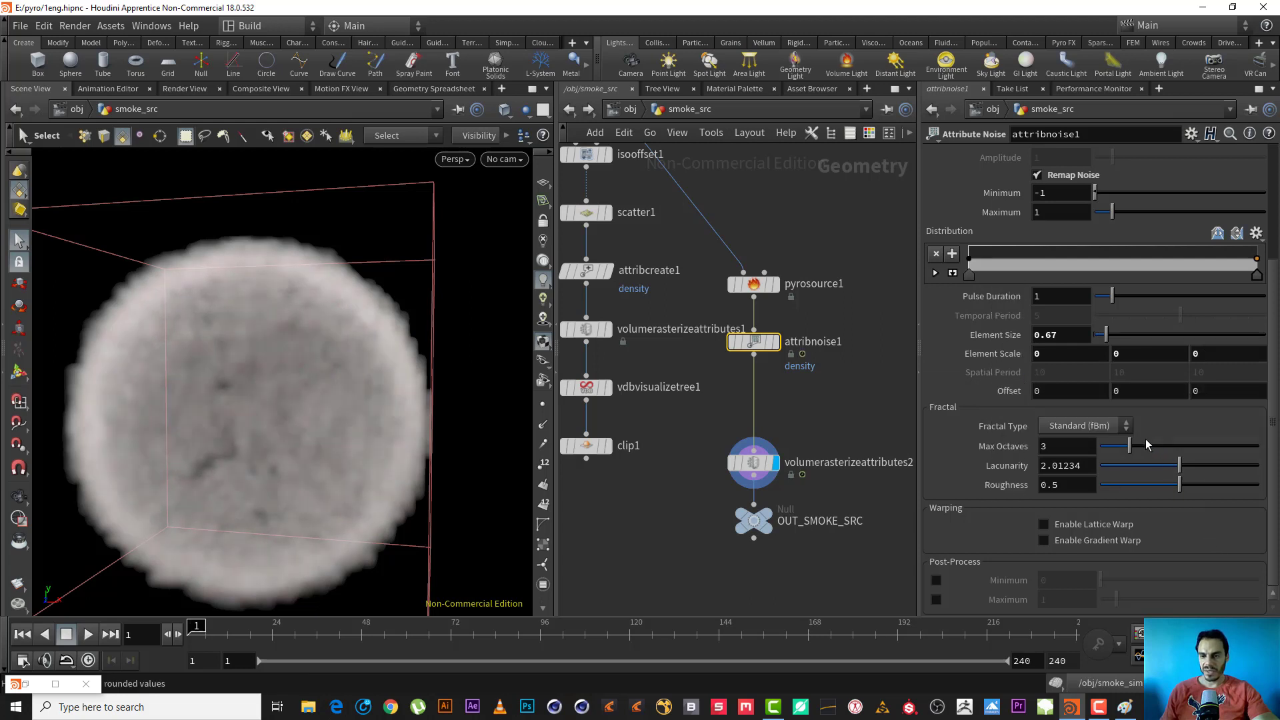
# Step: Try a higher Max Octaves value for attribnoise1's fractal noise and undo it
pyautogui.moveTo(1130, 446); pyautogui.dragTo(1200, 474)
pyautogui.hotkey('ctrl', 'z')
pyautogui.hotkey('ctrl', 'z')
# Step: Try Perlin and Periodic Perlin as attribnoise1's Noise Type
pyautogui.scroll(1, 1274, 287)
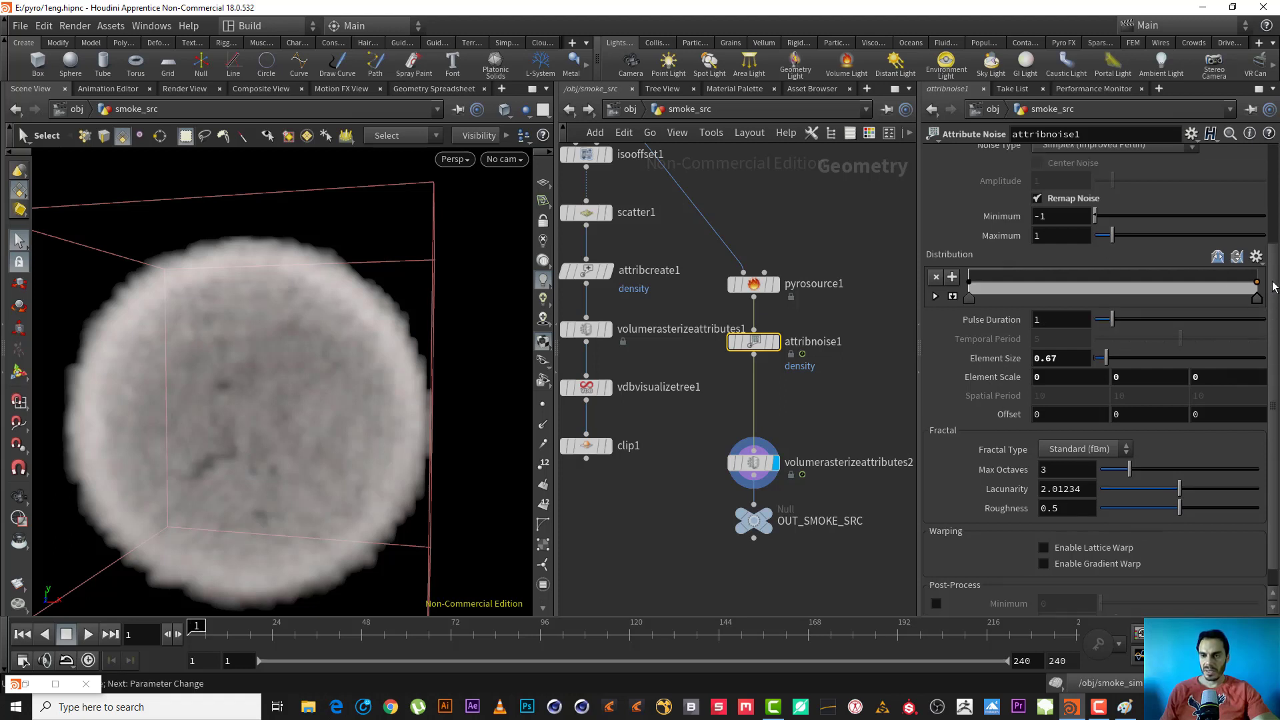
pyautogui.scroll(4, 1275, 286)
pyautogui.click(1147, 240)
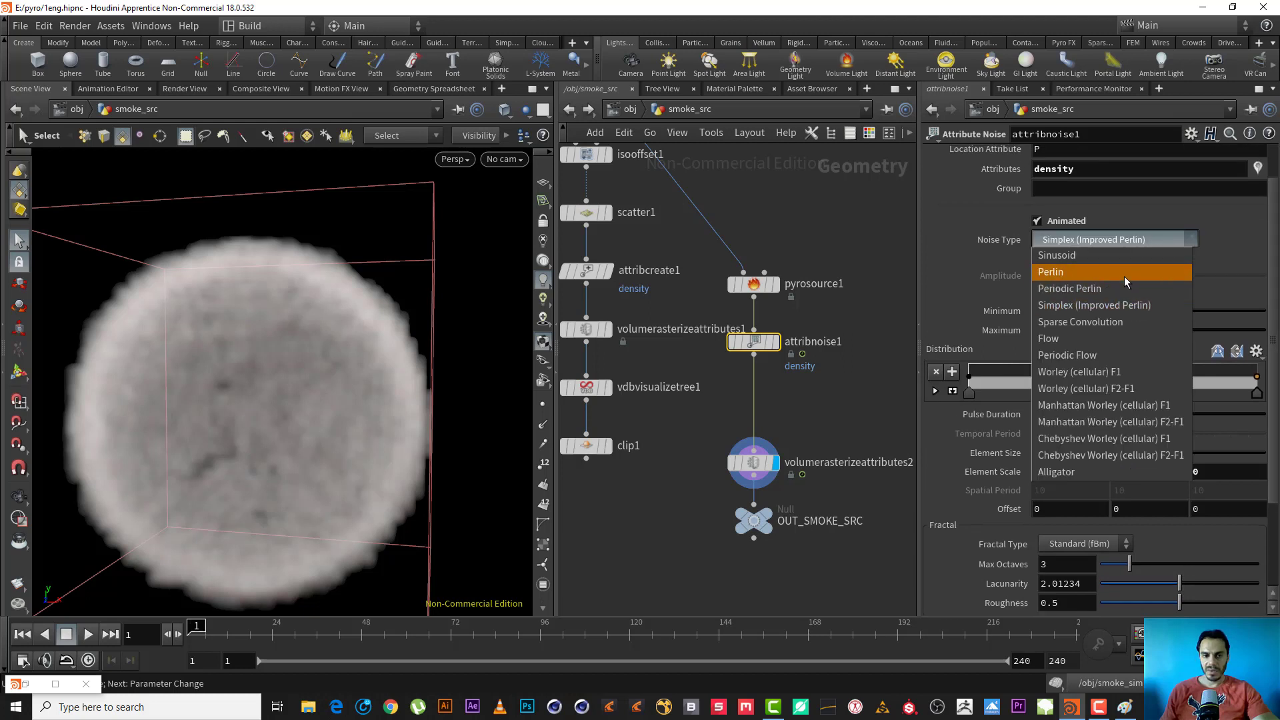
pyautogui.click(1123, 276)
pyautogui.click(1061, 241)
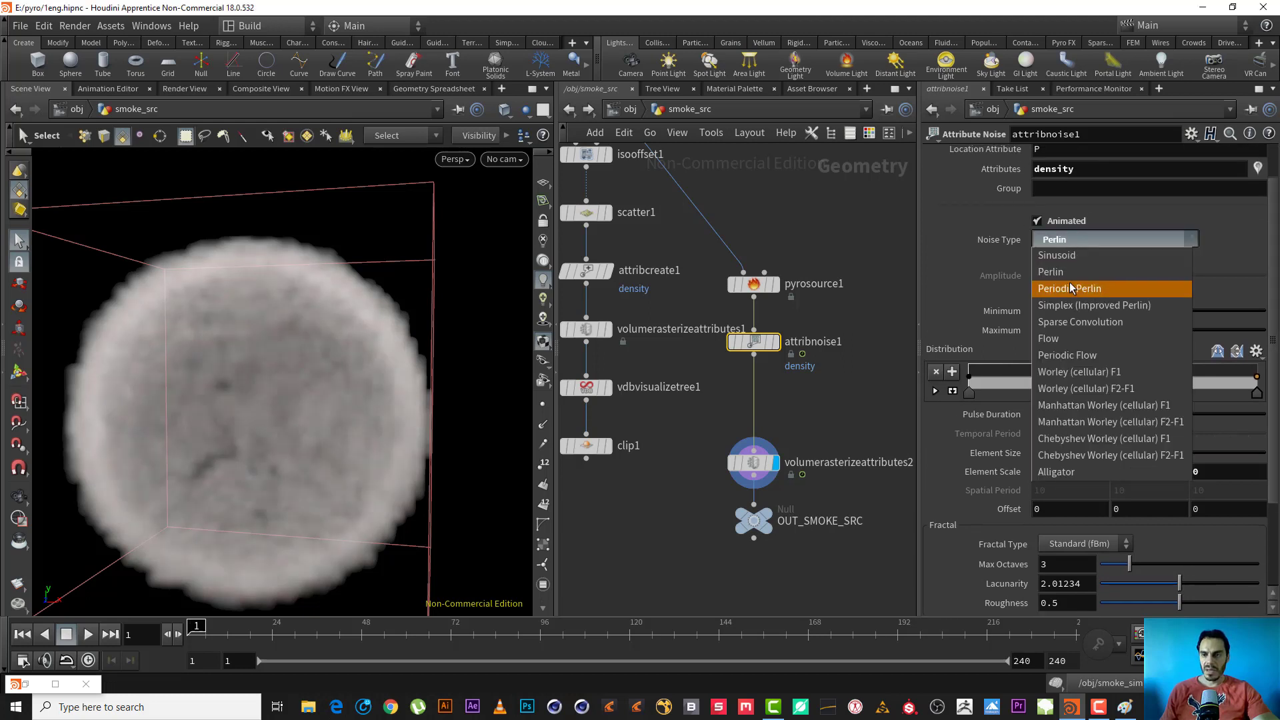
pyautogui.click(1069, 295)
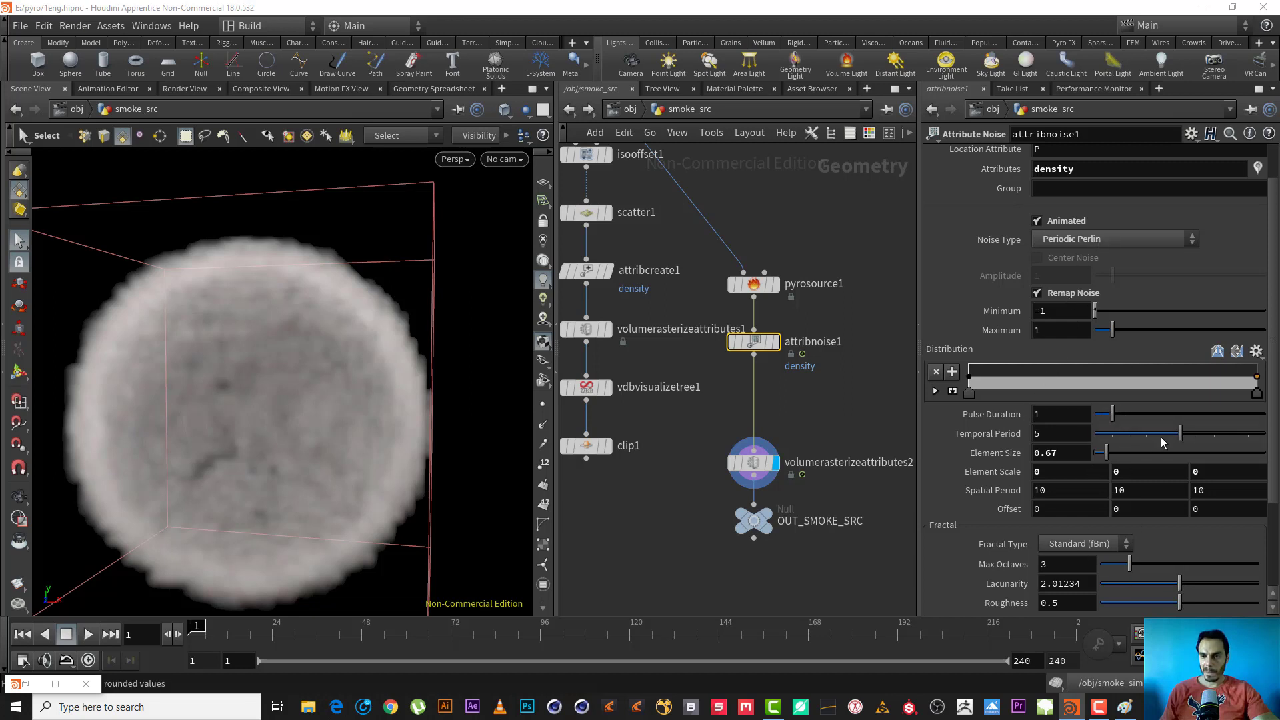
# Step: Raise attribnoise1's Element Size to 4.86 and return its Noise Type to Simplex (Improved Perlin)
pyautogui.moveTo(1126, 449); pyautogui.dragTo(1193, 448)
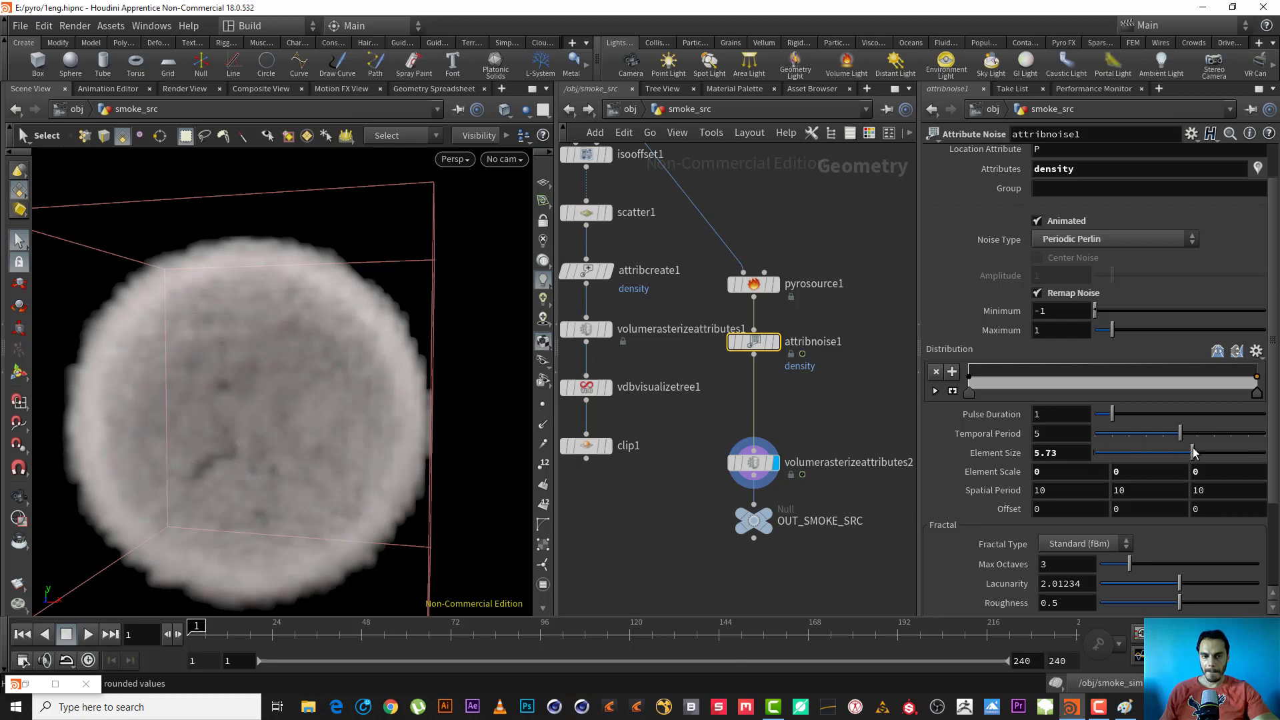
pyautogui.click(1121, 237)
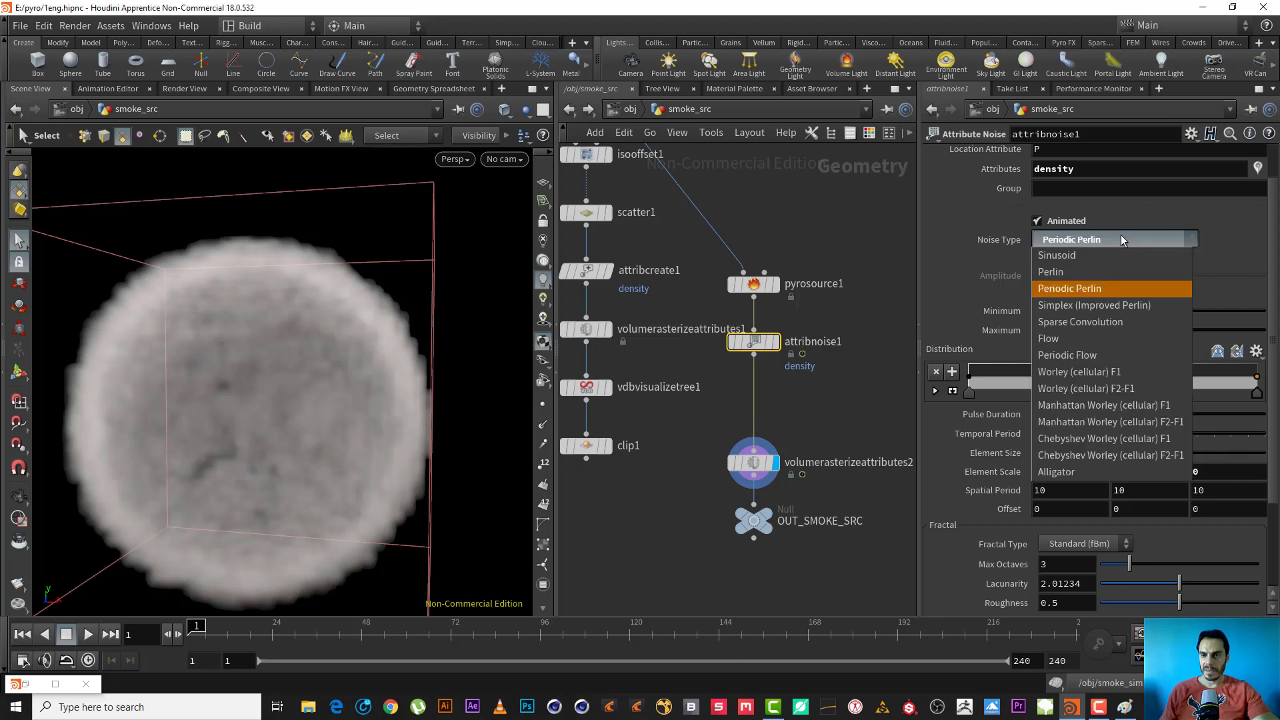
pyautogui.click(1122, 310)
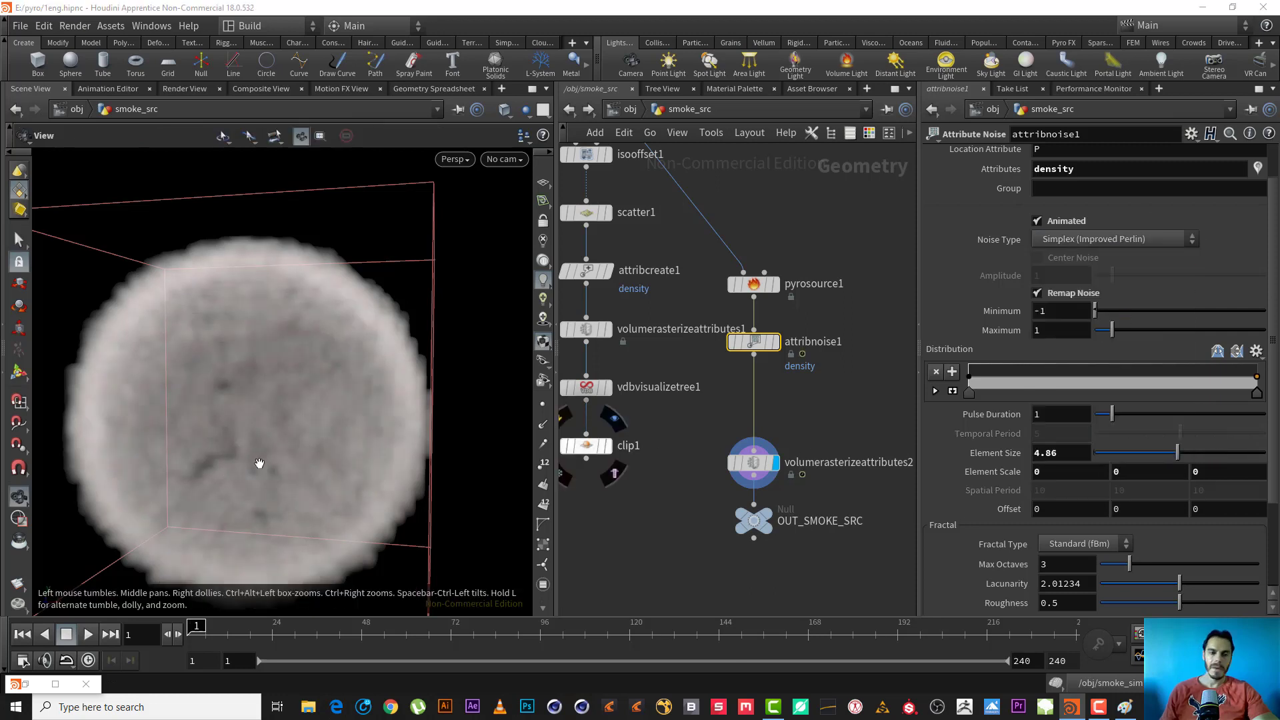
# Step: Play the timeline from frame 1 twice to examine how the noise animates the smoke source volume
pyautogui.scroll(-3, 257, 463)
pyautogui.click(85, 637)
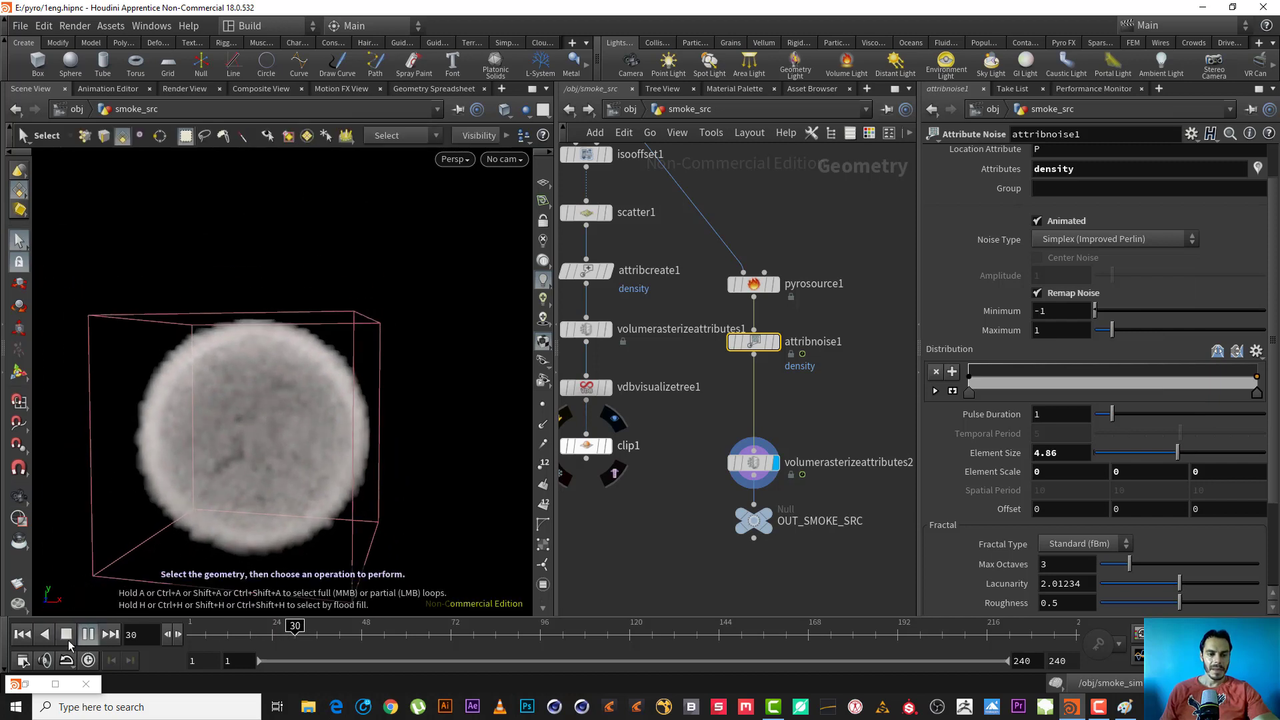
pyautogui.click(23, 637)
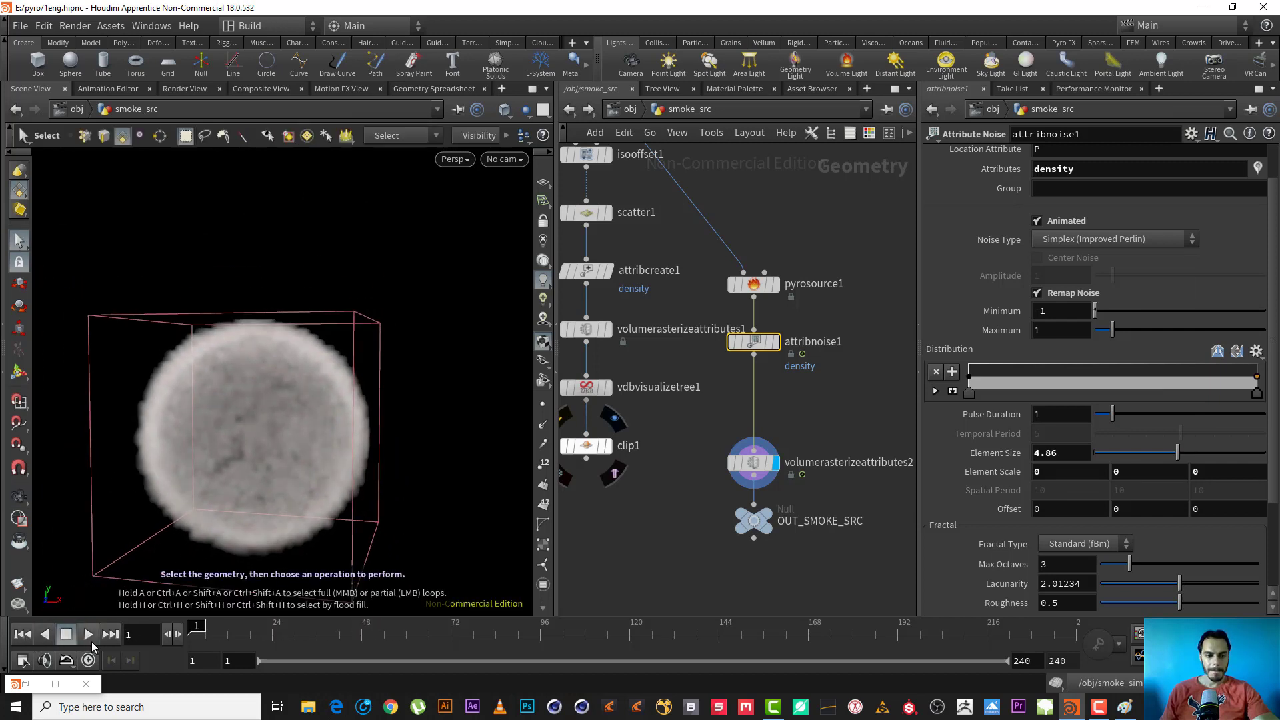
pyautogui.click(90, 637)
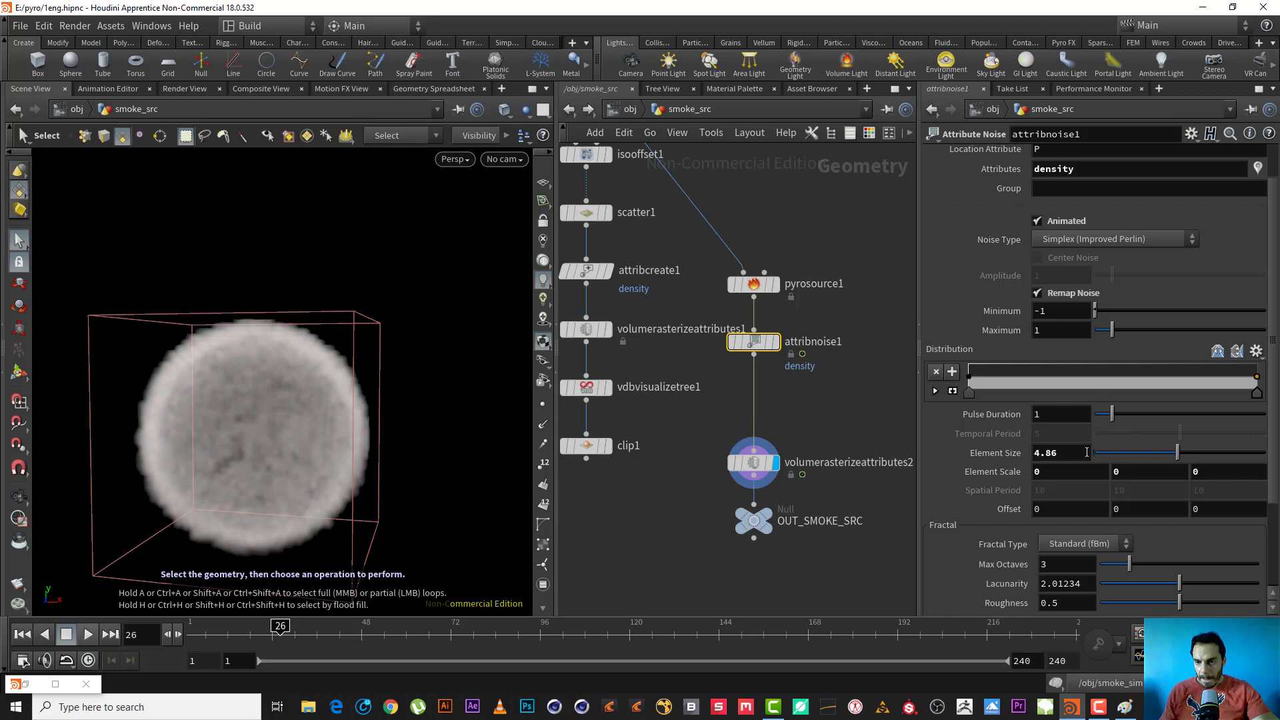
# Step: Lower attribnoise1's Element Size to 1.61 and replay the animation from the first frame to check it
pyautogui.moveTo(1191, 455); pyautogui.dragTo(1122, 459)
pyautogui.click(22, 633)
pyautogui.click(86, 637)
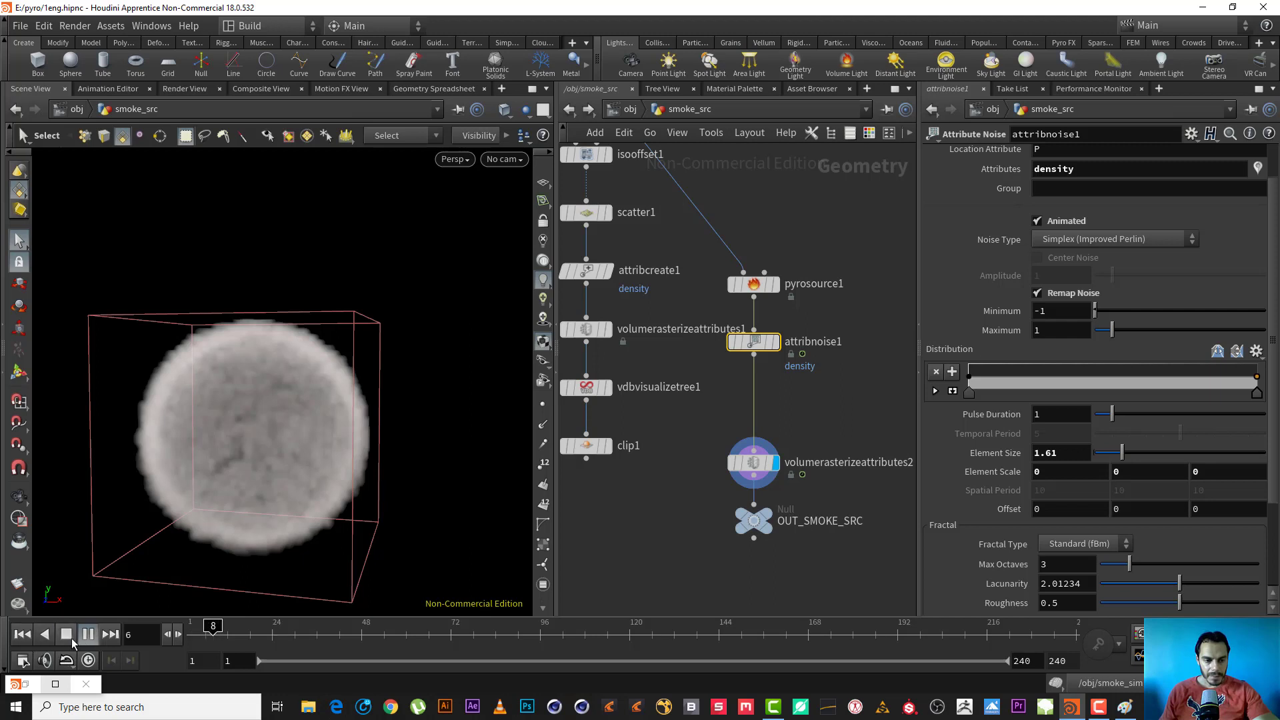
pyautogui.click(69, 635)
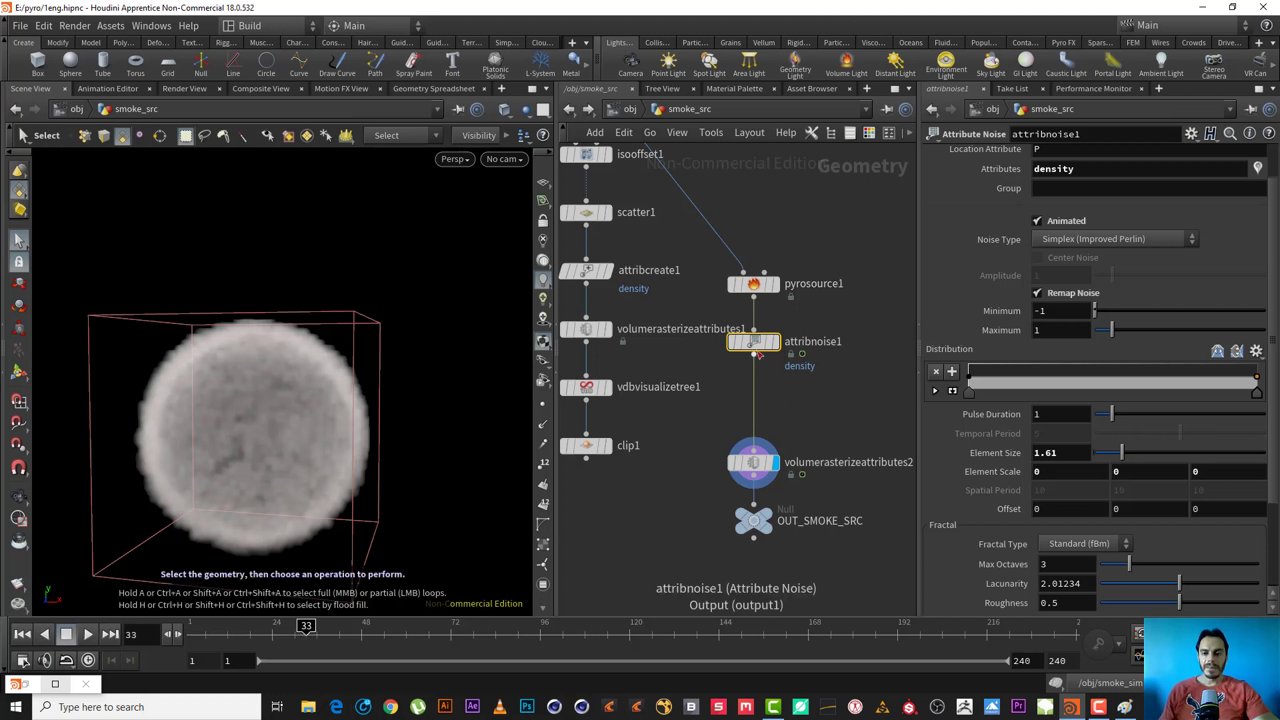
# Step: Try a Post-Process Maximum of 1 on attribnoise1, replay the animation from the start, and disable it again
pyautogui.moveTo(724, 349)
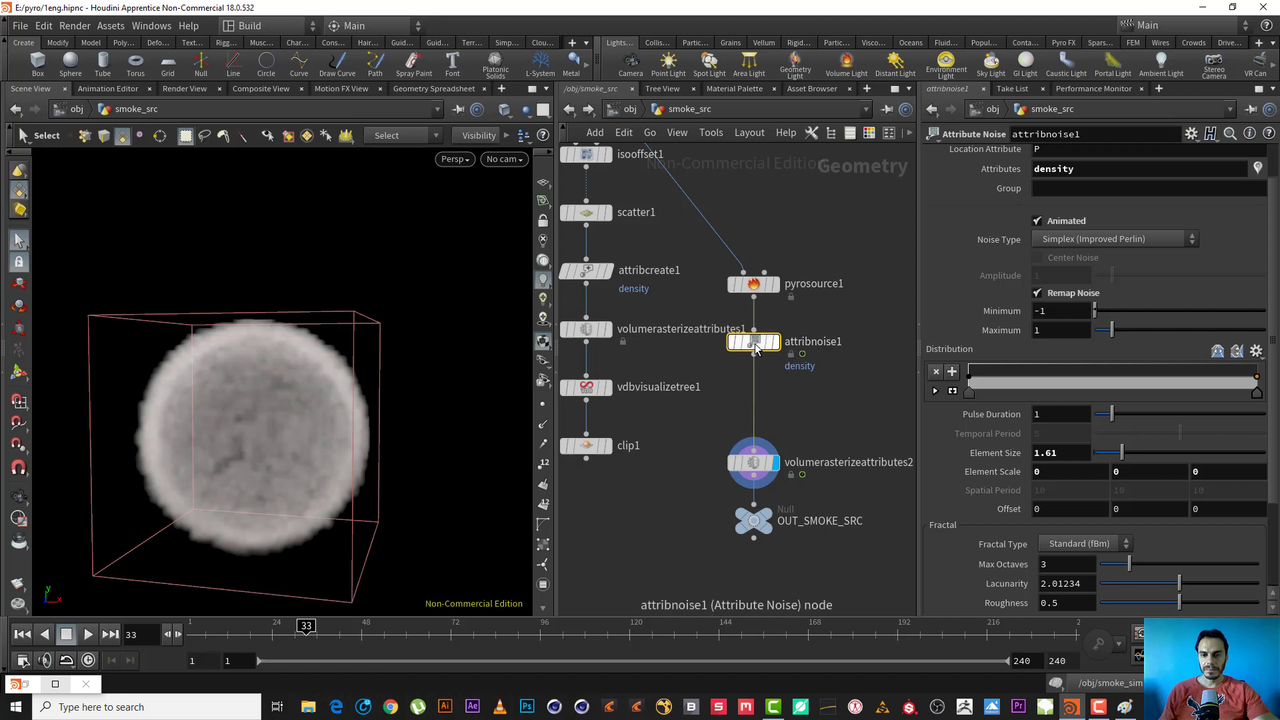
pyautogui.scroll(-3, 1275, 493)
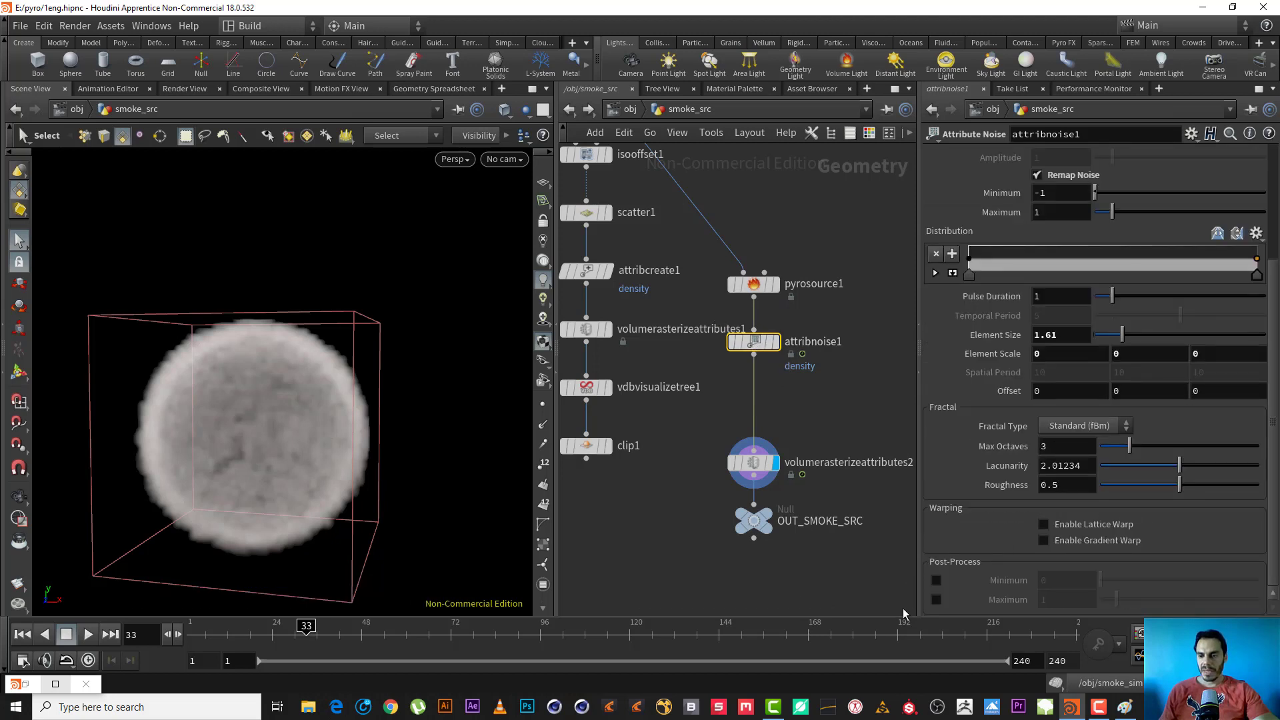
pyautogui.click(936, 599)
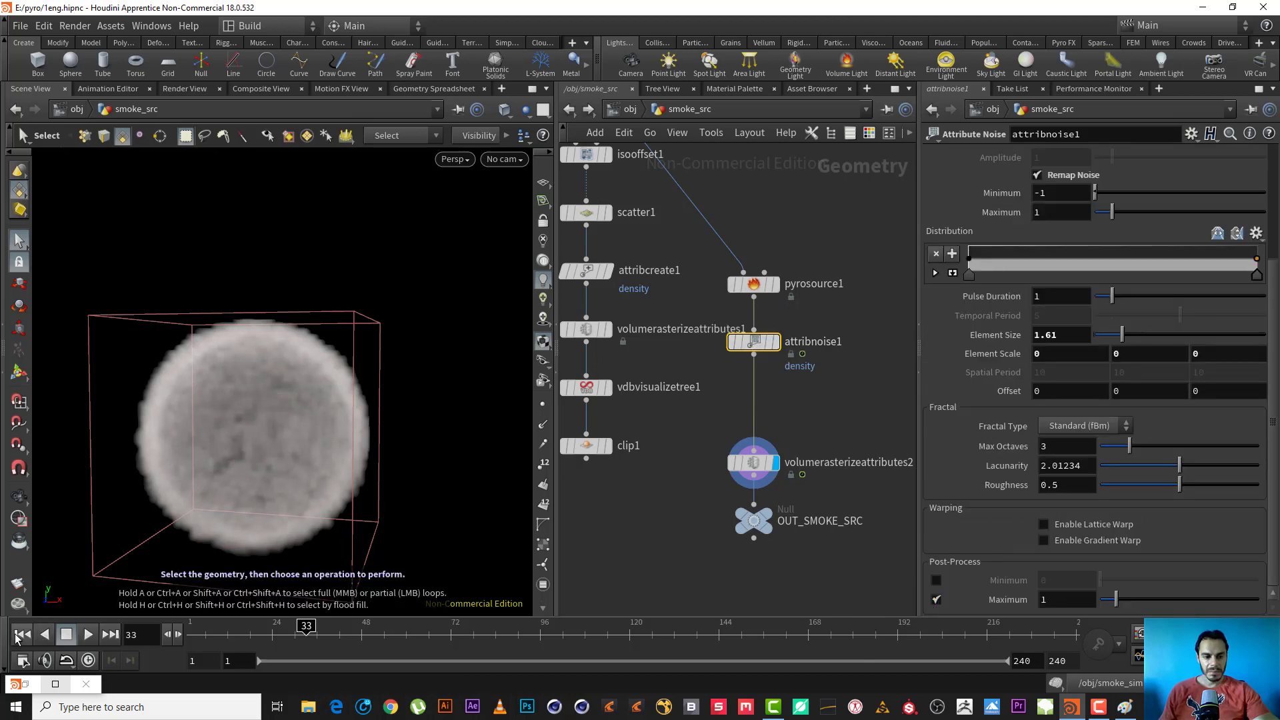
pyautogui.click(23, 634)
pyautogui.click(83, 638)
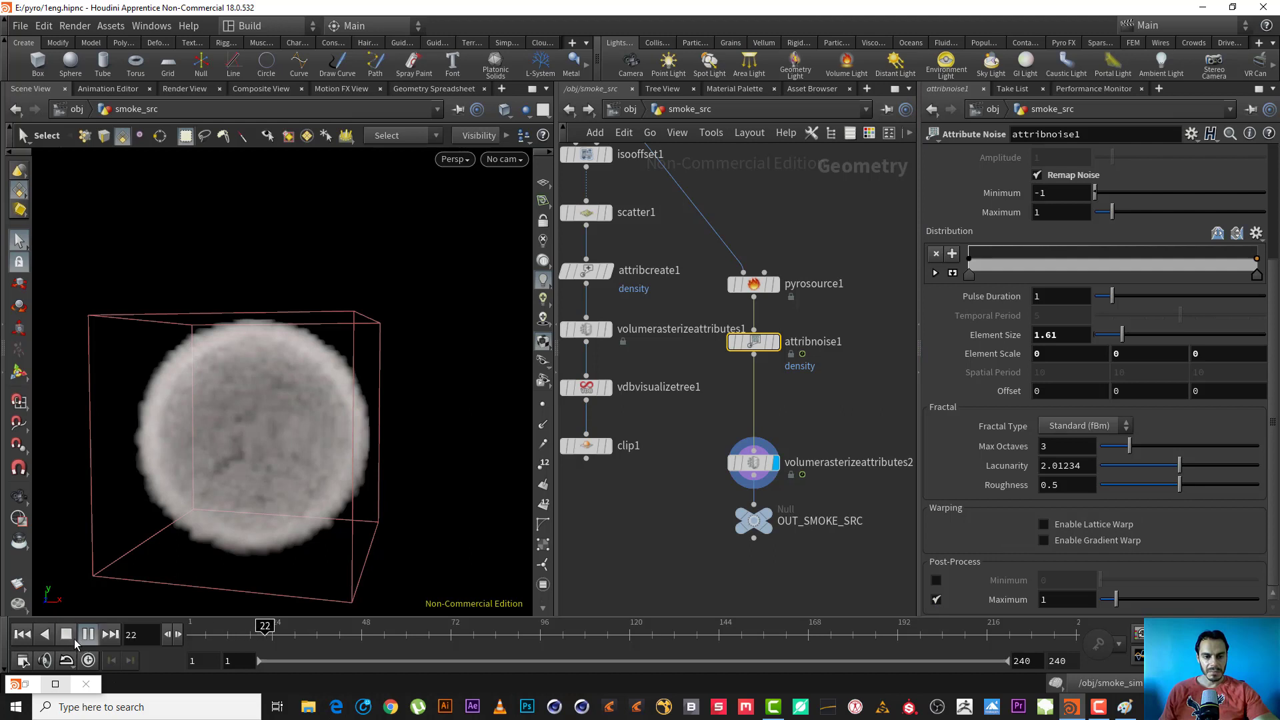
pyautogui.click(936, 600)
pyautogui.press('Escape')
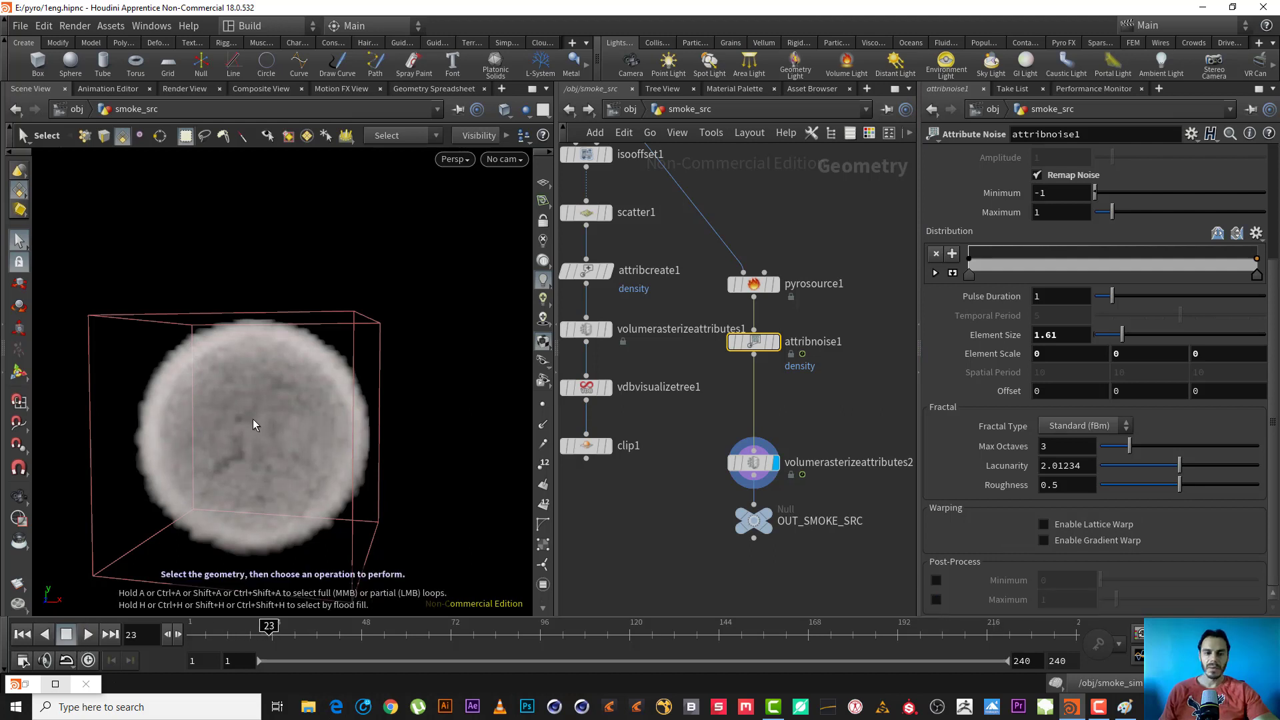
# Step: Inspect attribnoise1's density values in its geometry spreadsheet, sorting them in both directions, and close the spreadsheet
pyautogui.moveTo(251, 422); pyautogui.dragTo(393, 400, button='right')
pyautogui.moveTo(393, 400); pyautogui.dragTo(260, 328)
pyautogui.press('s')
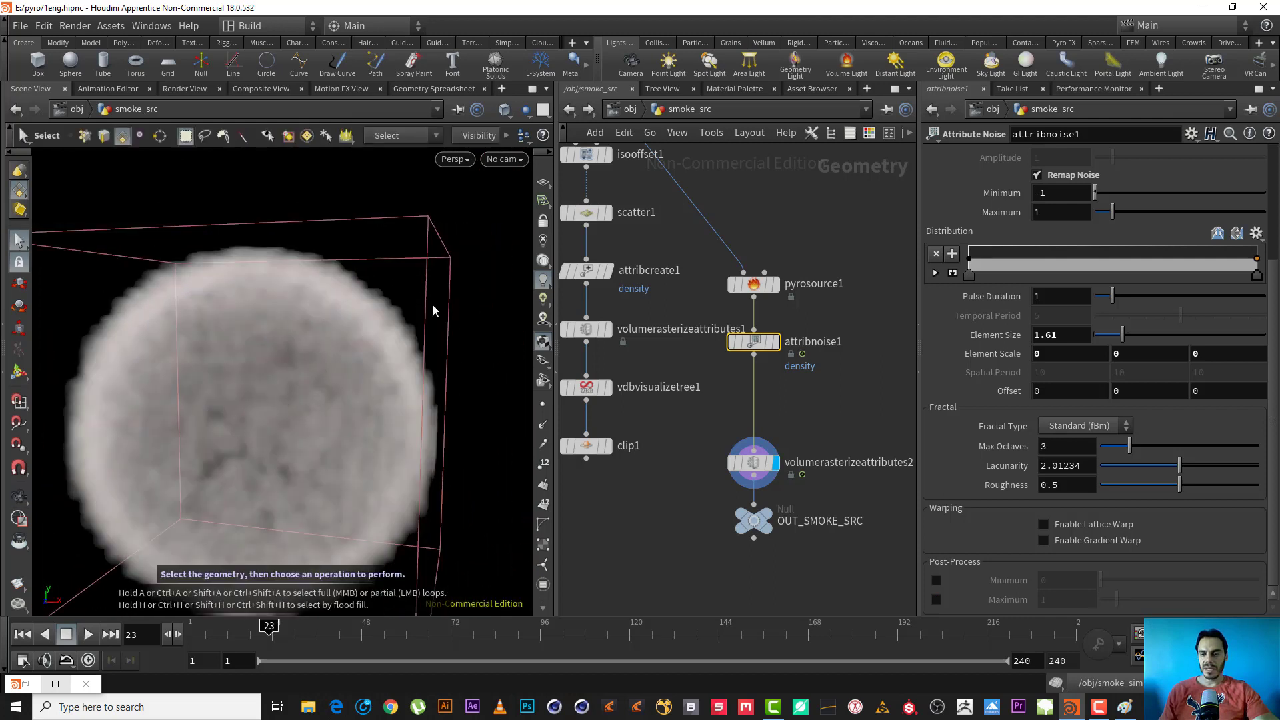
pyautogui.rightClick(743, 342)
pyautogui.click(821, 466)
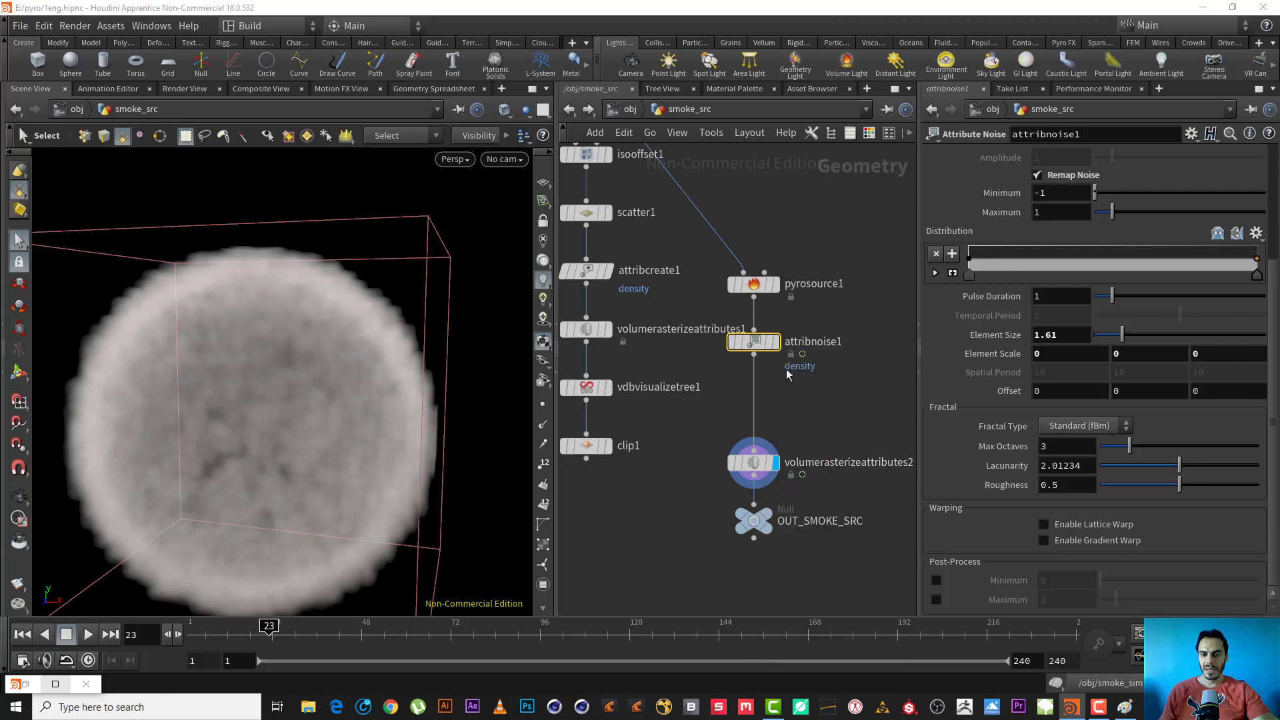
pyautogui.rightClick(749, 342)
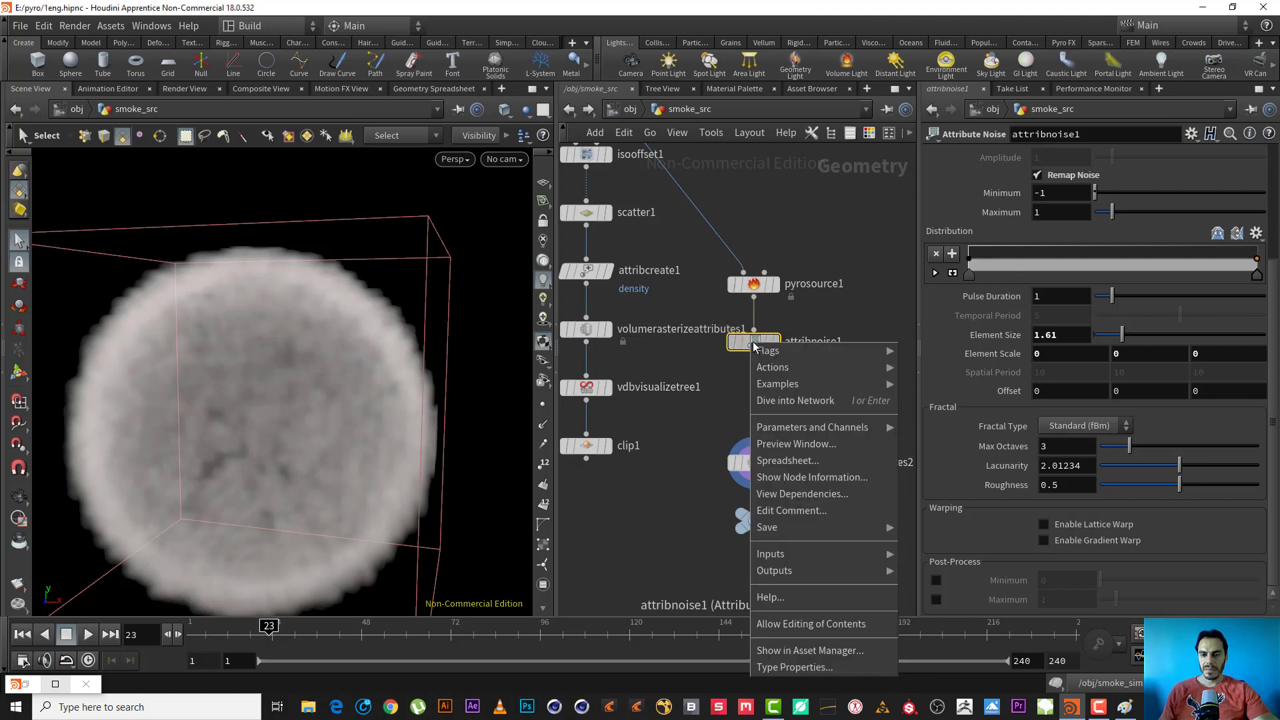
pyautogui.click(805, 461)
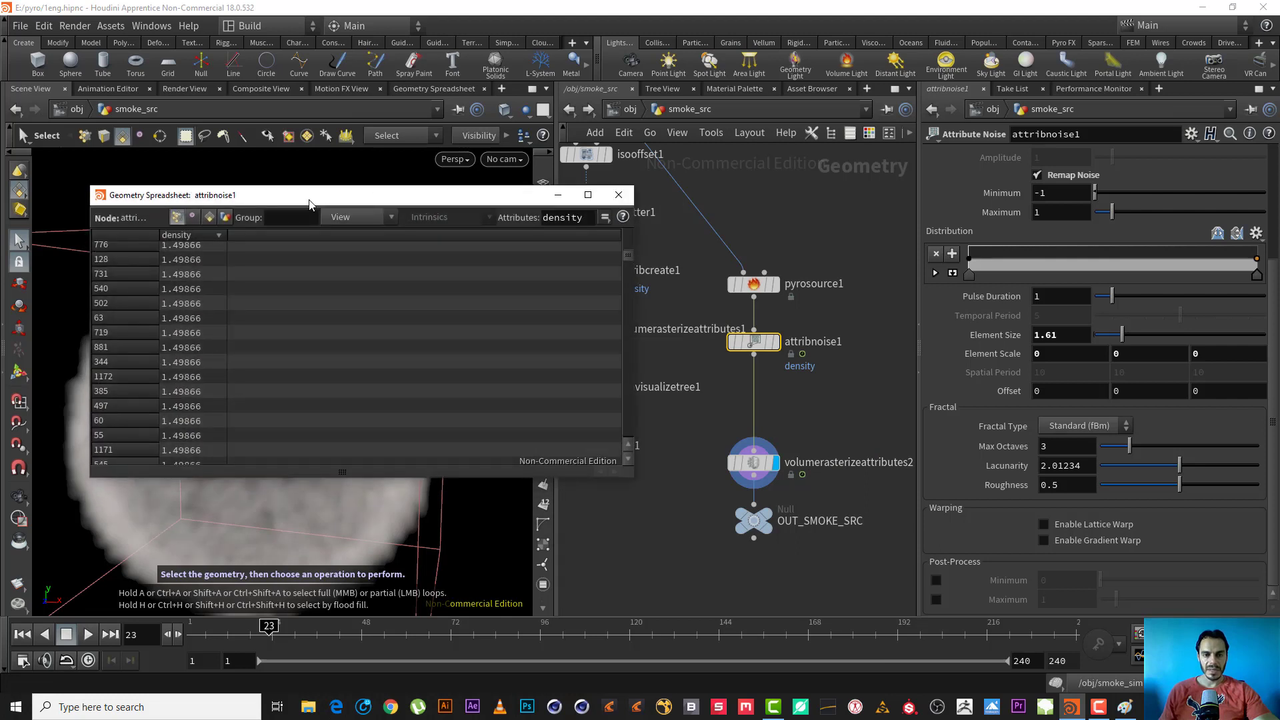
pyautogui.click(190, 235)
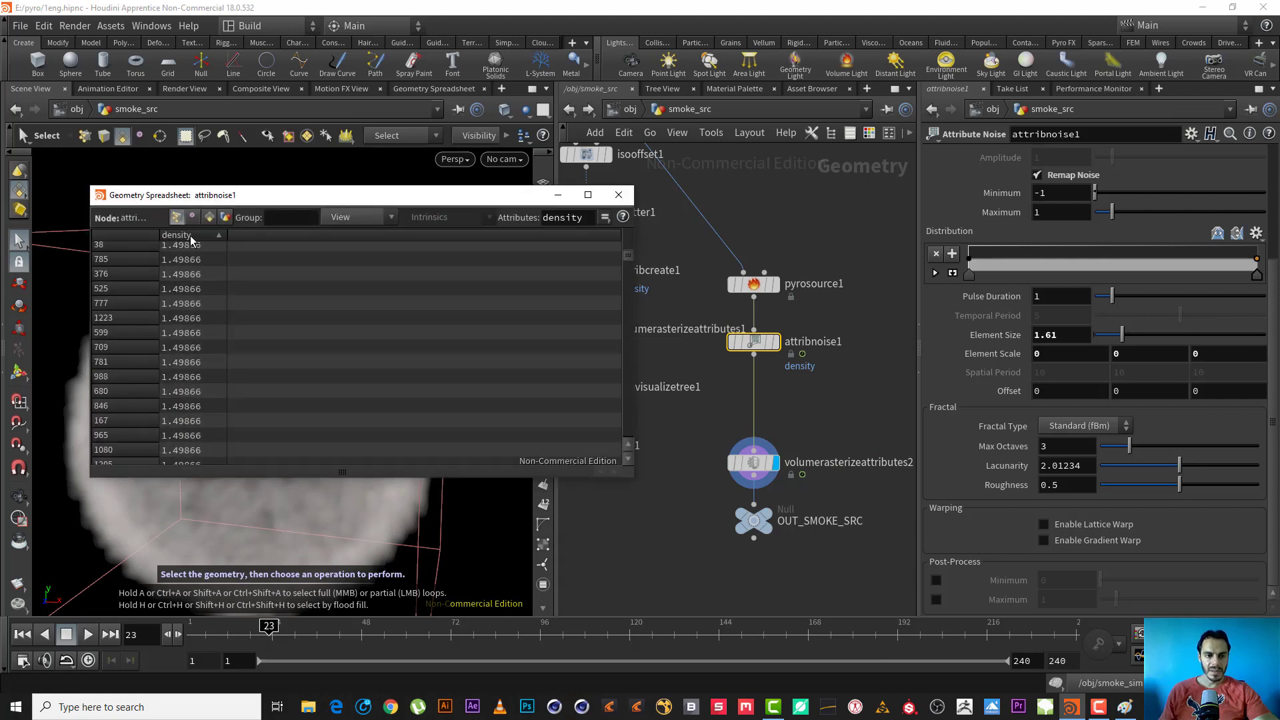
pyautogui.click(190, 234)
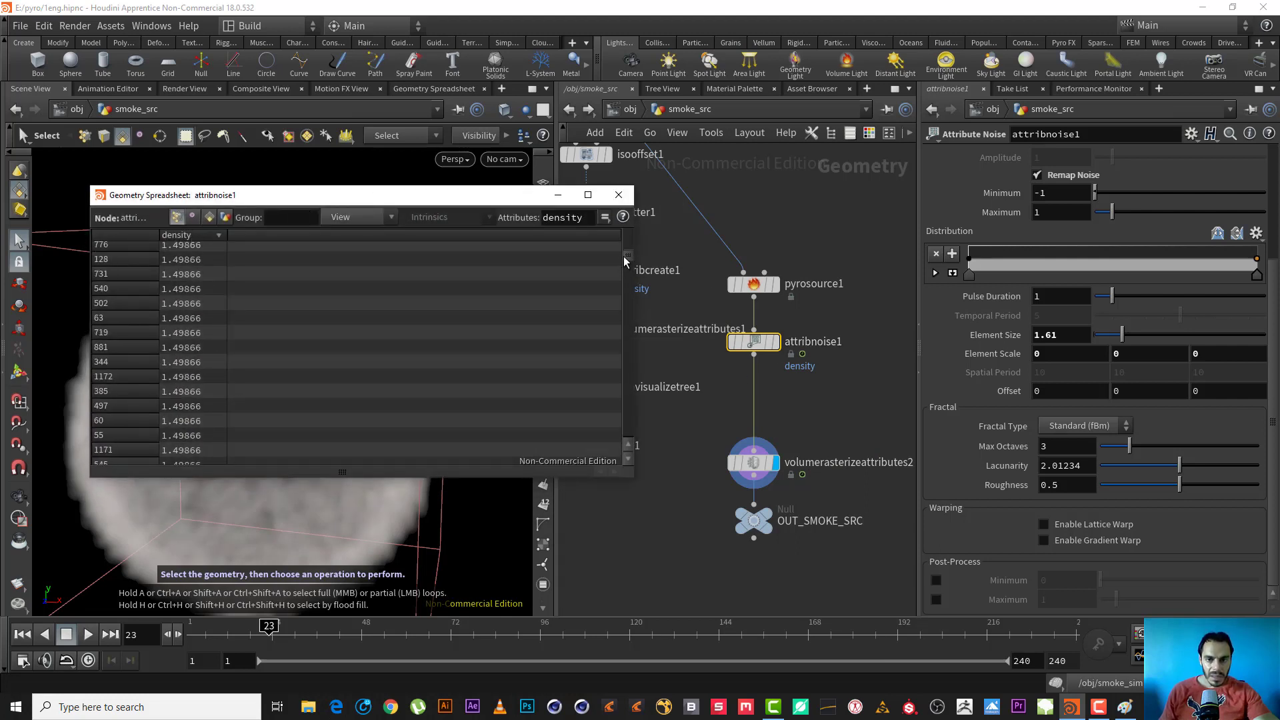
pyautogui.moveTo(625, 257); pyautogui.dragTo(629, 231)
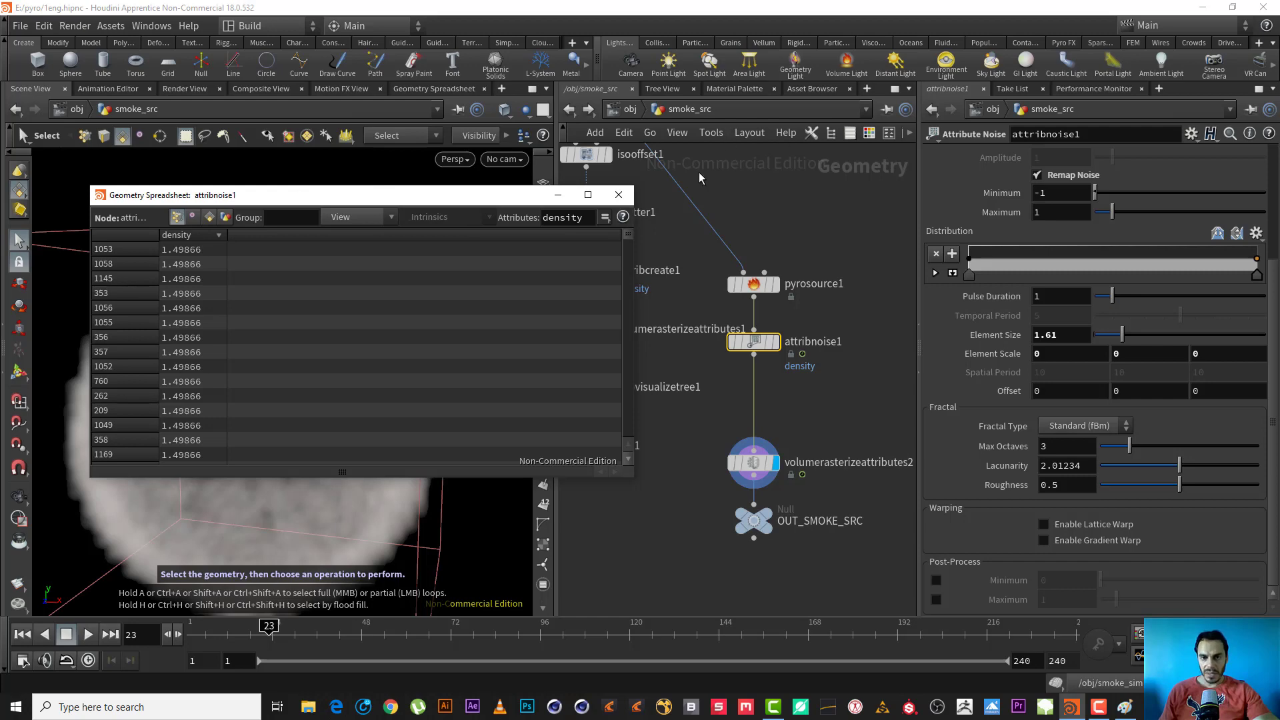
pyautogui.click(618, 195)
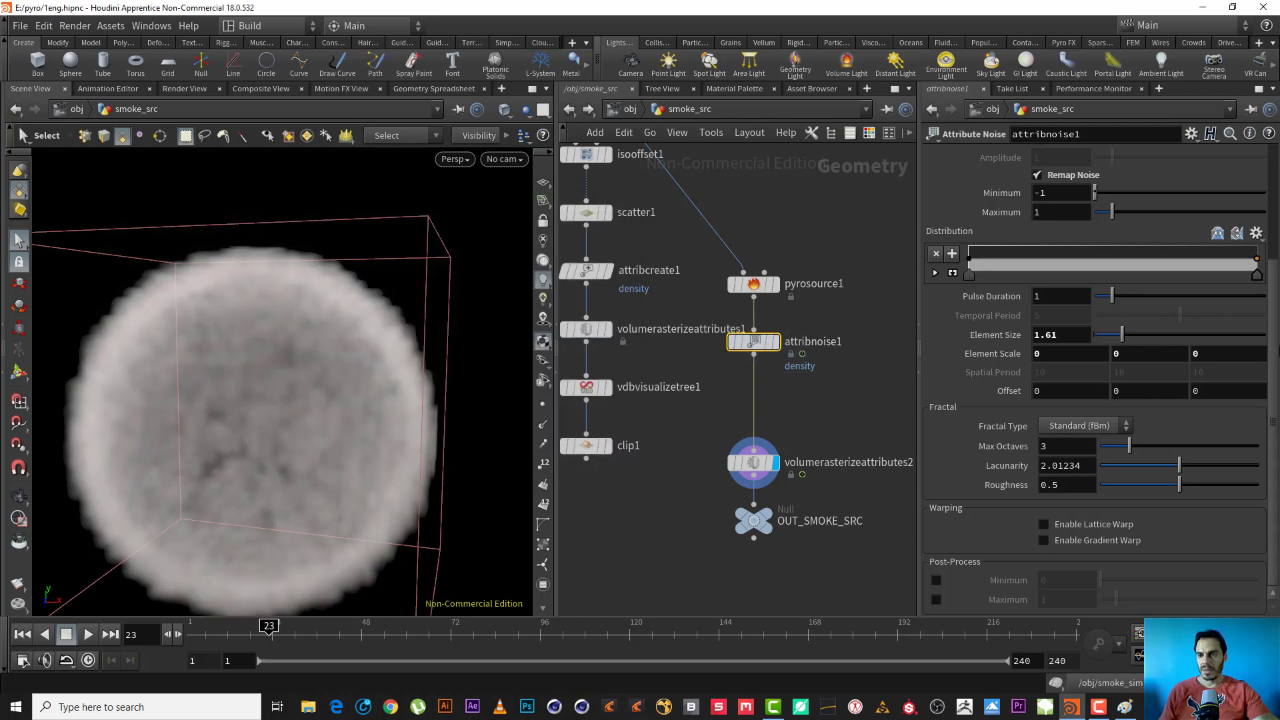
# Step: Delete the attribnoise1 node between pyrosource1 and volumerasterizeattributes2, and rewind the timeline to frame 1
pyautogui.moveTo(1276, 352); pyautogui.dragTo(1251, 247)
pyautogui.moveTo(1094, 206); pyautogui.dragTo(861, 180)
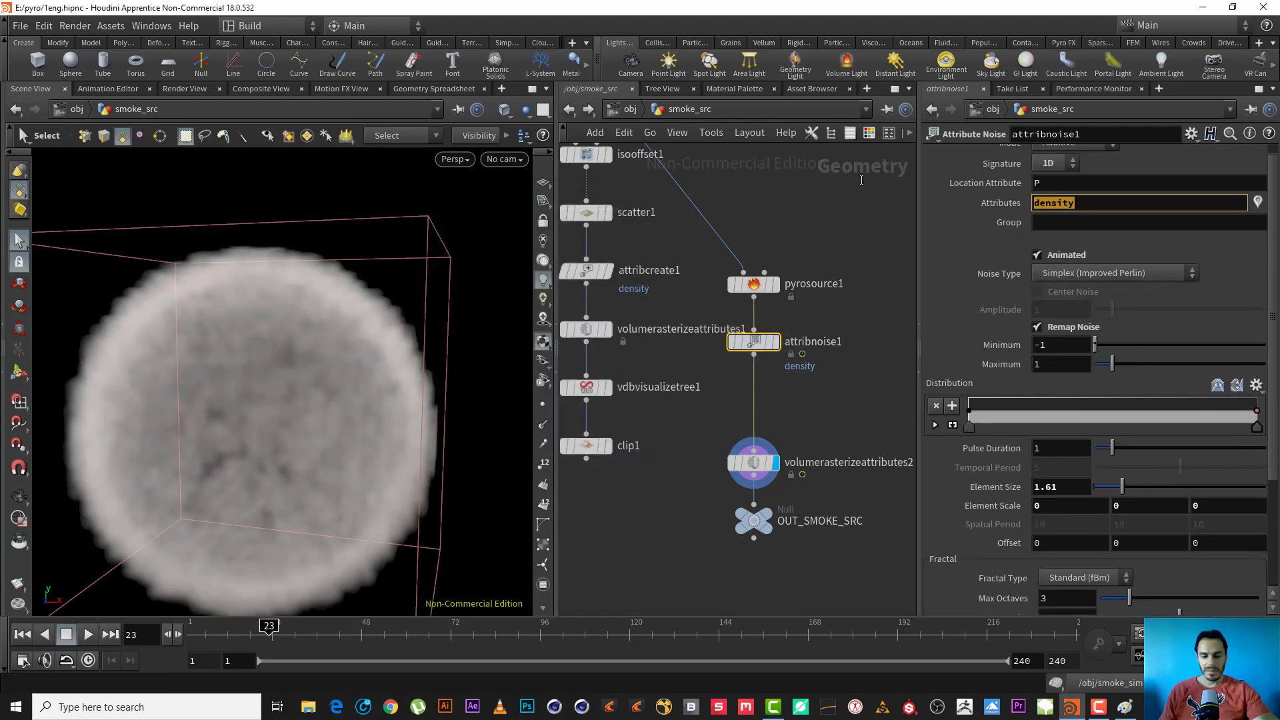
pyautogui.moveTo(817, 376); pyautogui.dragTo(736, 326)
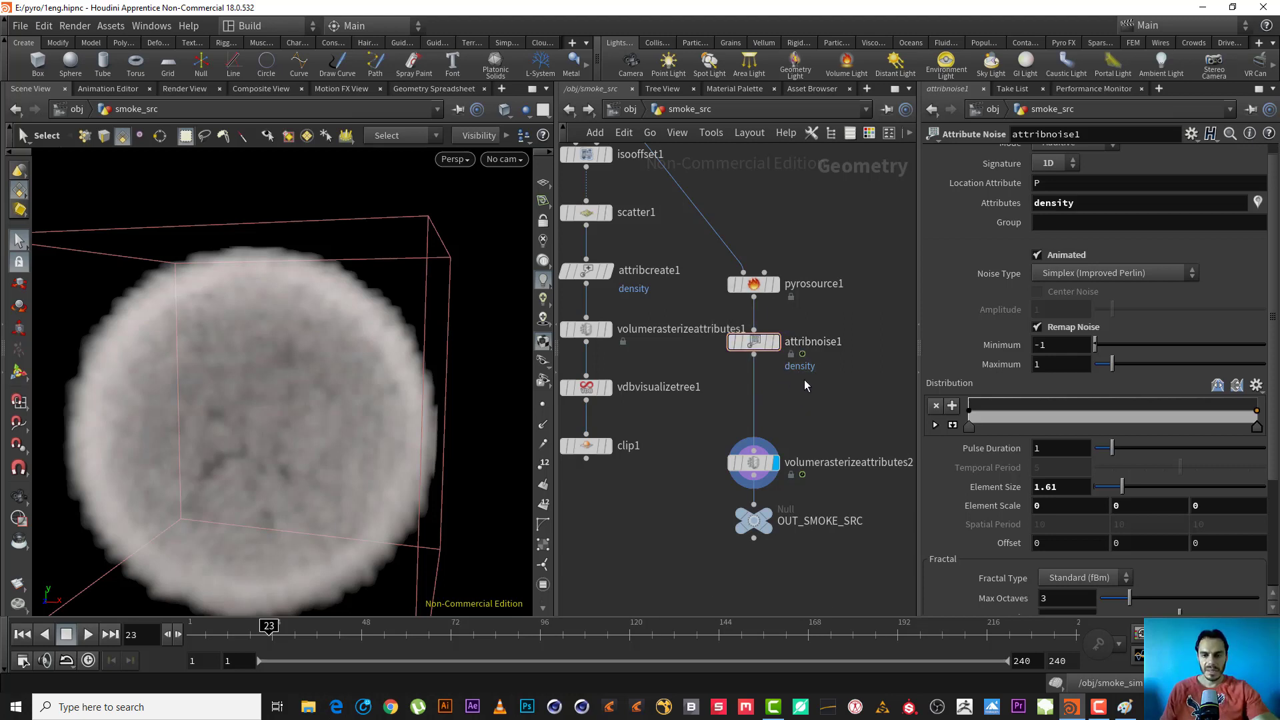
pyautogui.moveTo(804, 379); pyautogui.dragTo(738, 334)
pyautogui.press('Delete')
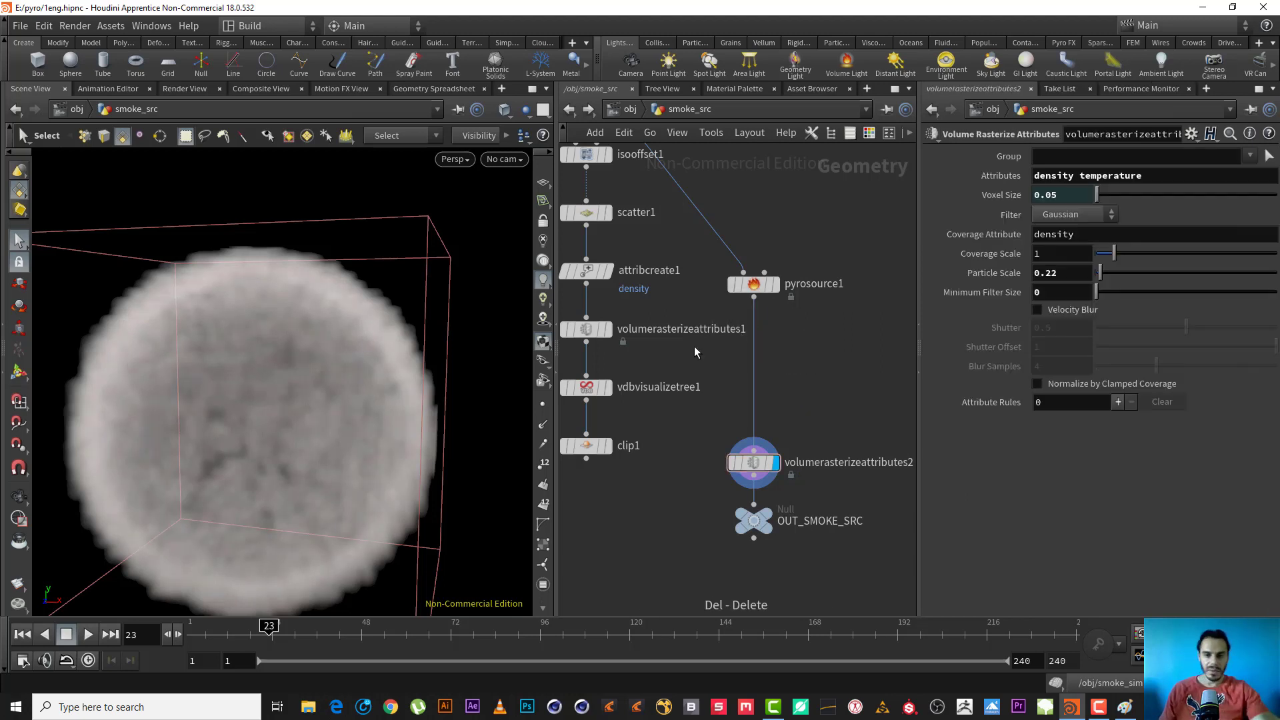
pyautogui.click(29, 633)
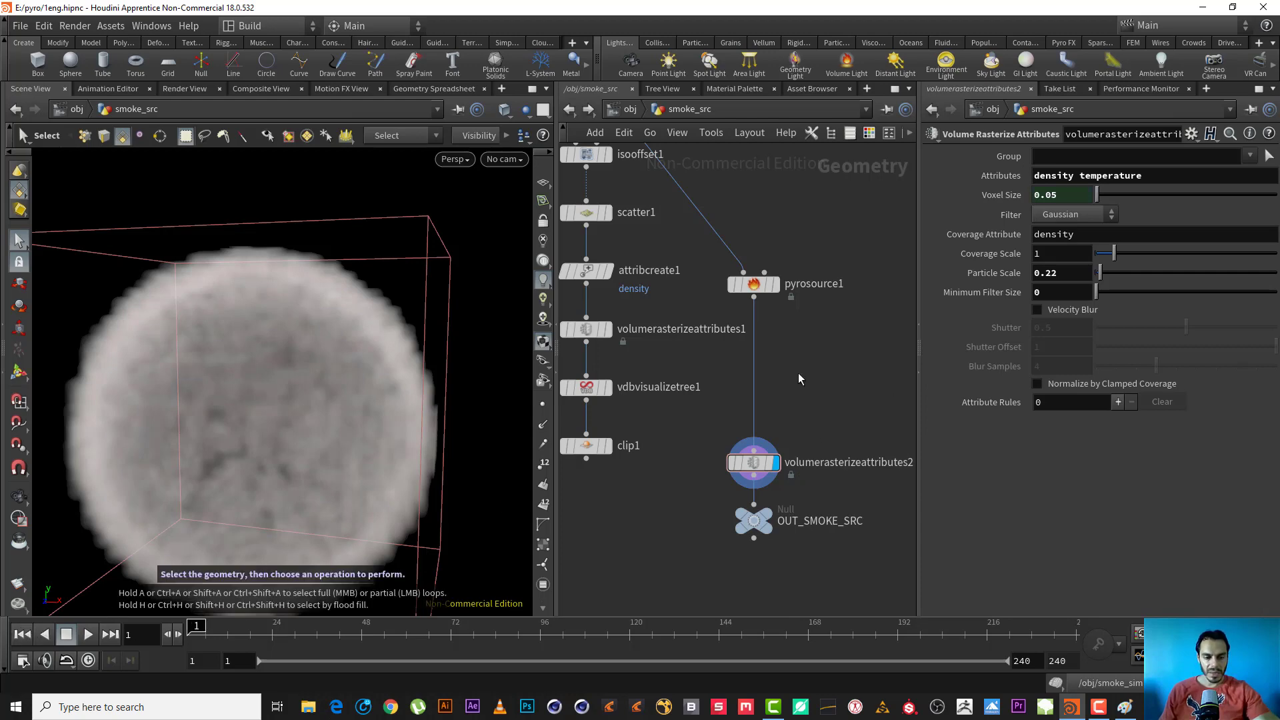
# Step: Insert a new Attribute Noise node on the connection between pyrosource1 and volumerasterizeattributes2
pyautogui.press('Tab')
pyautogui.write('att n')
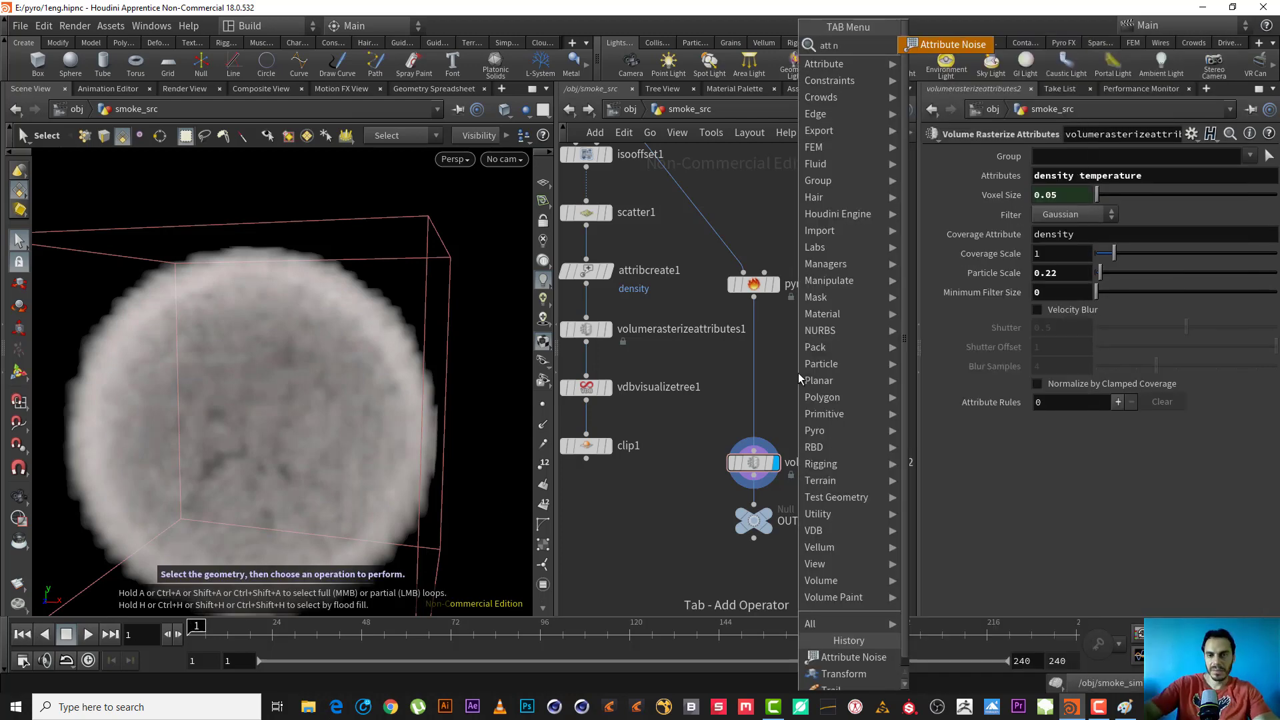
pyautogui.press('Return')
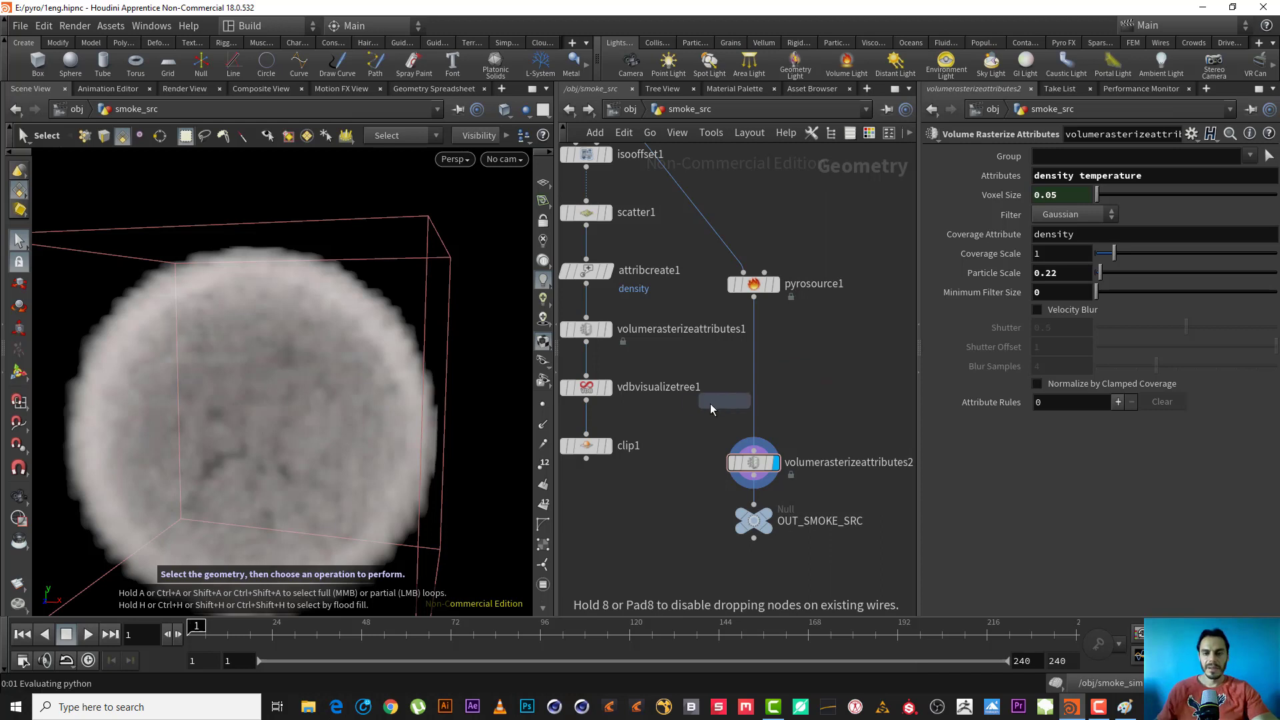
pyautogui.click(754, 333)
pyautogui.moveTo(754, 335); pyautogui.dragTo(754, 363)
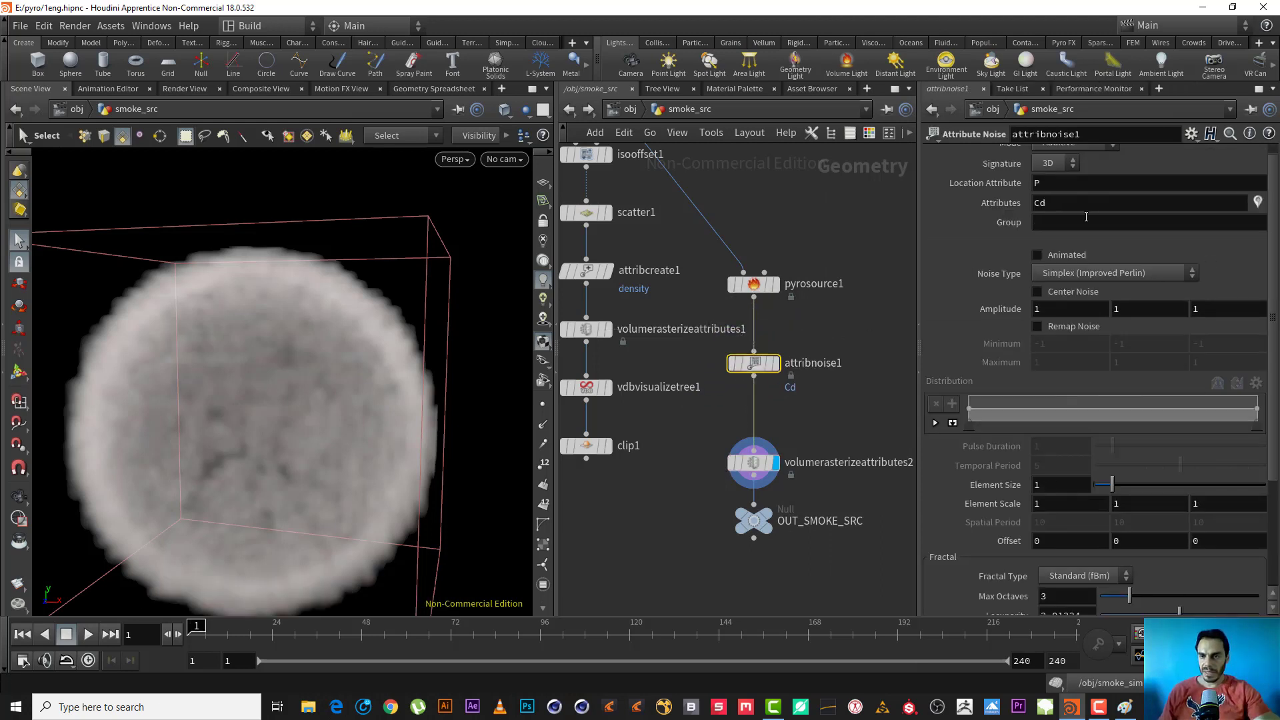
# Step: Set the new noise node's attribute to density and its signature to 1D
pyautogui.doubleClick(1038, 202)
pyautogui.write('density')
pyautogui.press('Return')
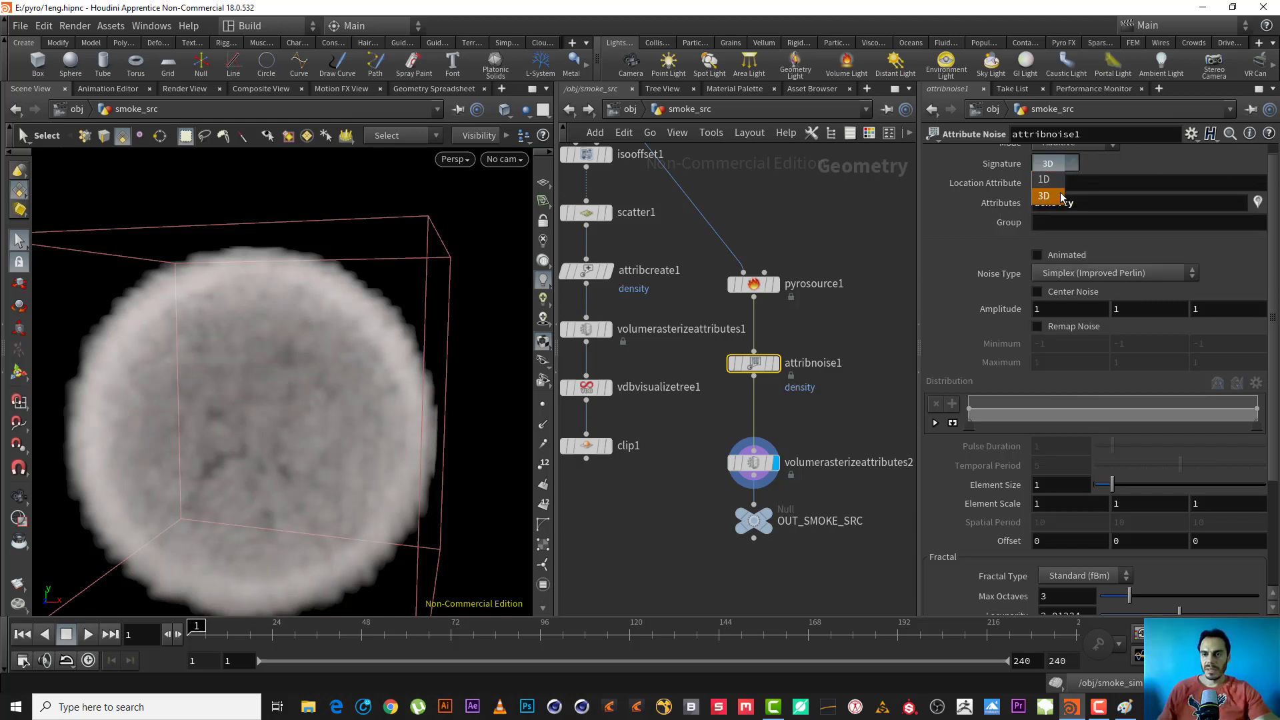
pyautogui.click(1060, 186)
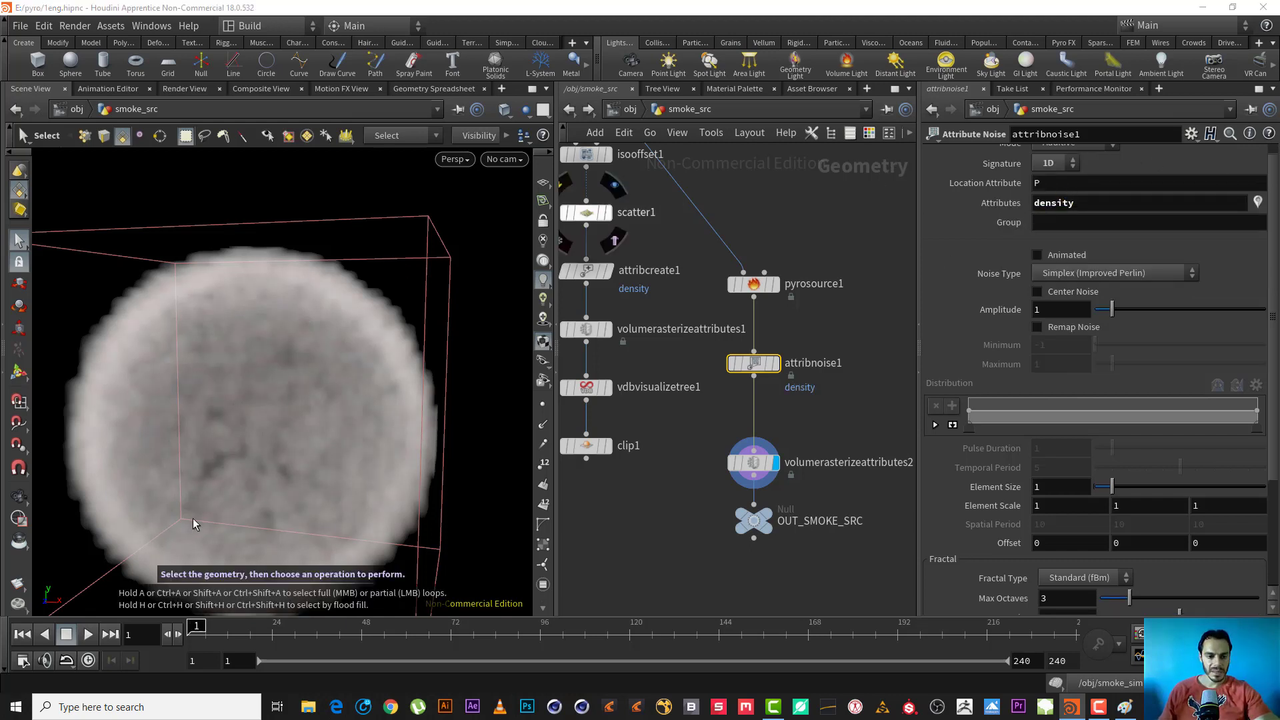
# Step: Make the density noise animated and set its element size to 3.33
pyautogui.click(1037, 256)
pyautogui.scroll(-3, 1275, 393)
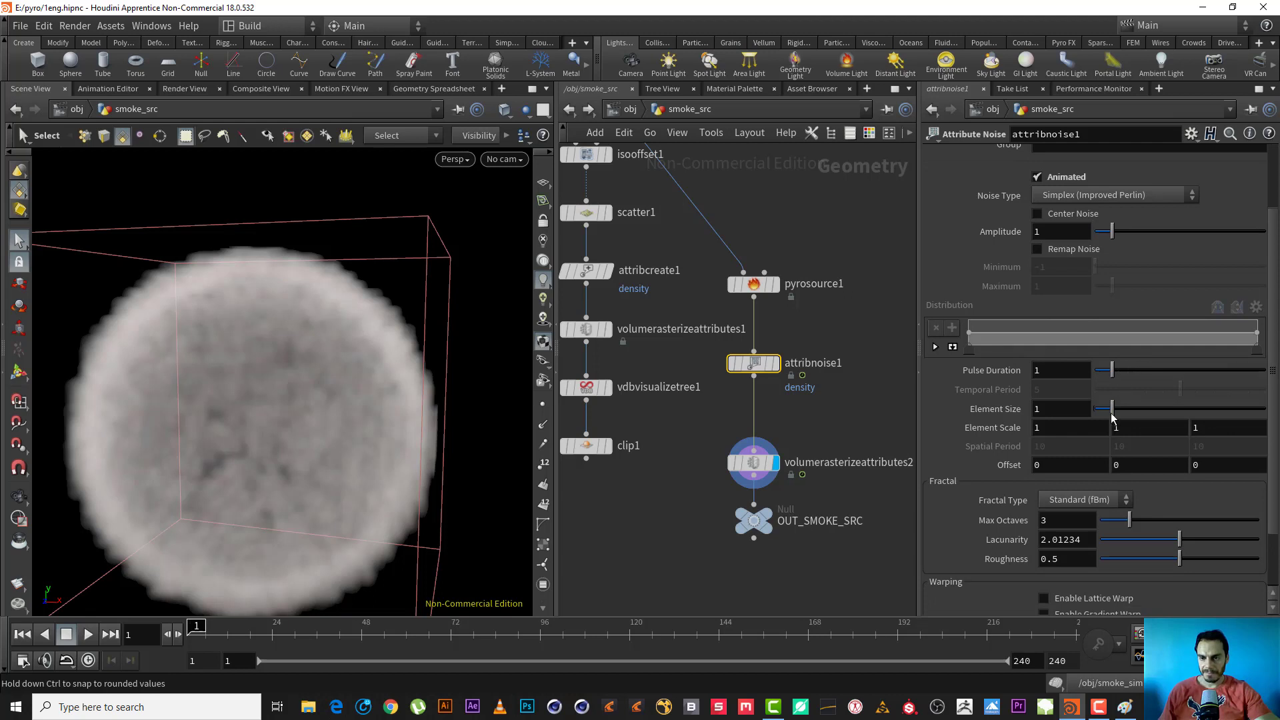
pyautogui.moveTo(1112, 411); pyautogui.dragTo(1151, 420)
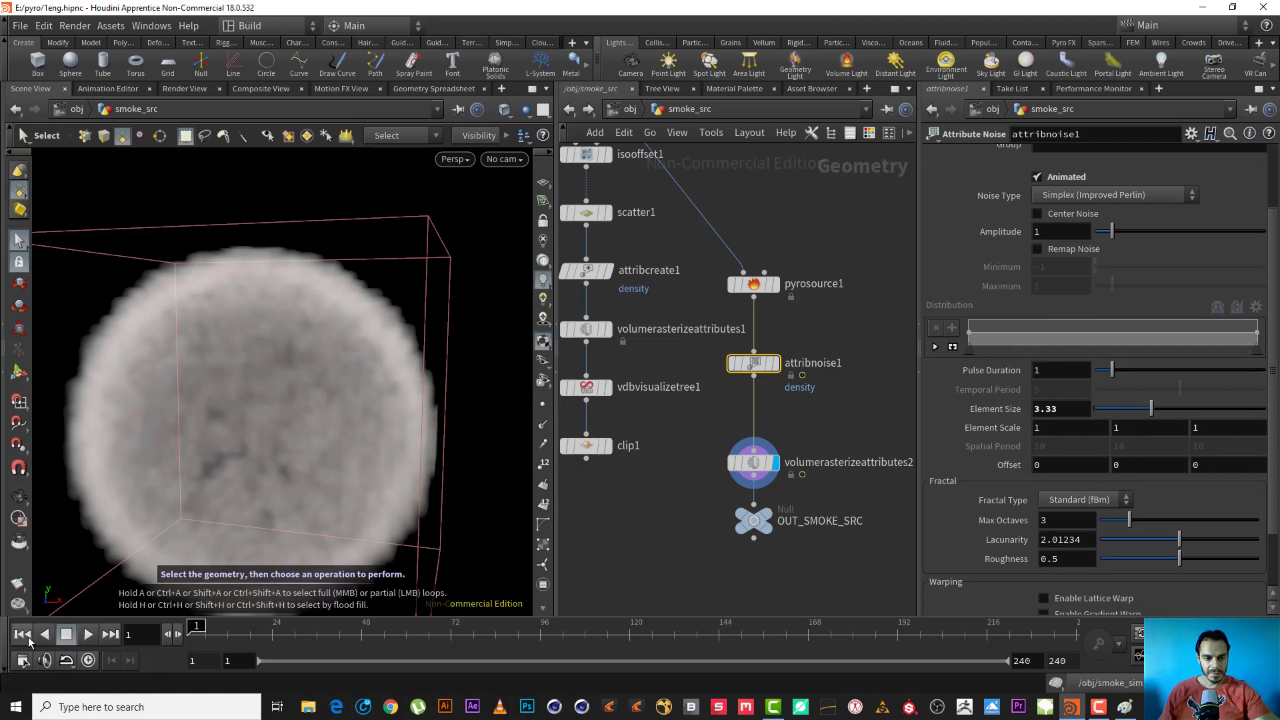
# Step: Play the animation and review the settings of the noise, pyrosource1 and volumerasterizeattributes2 nodes
pyautogui.click(70, 638)
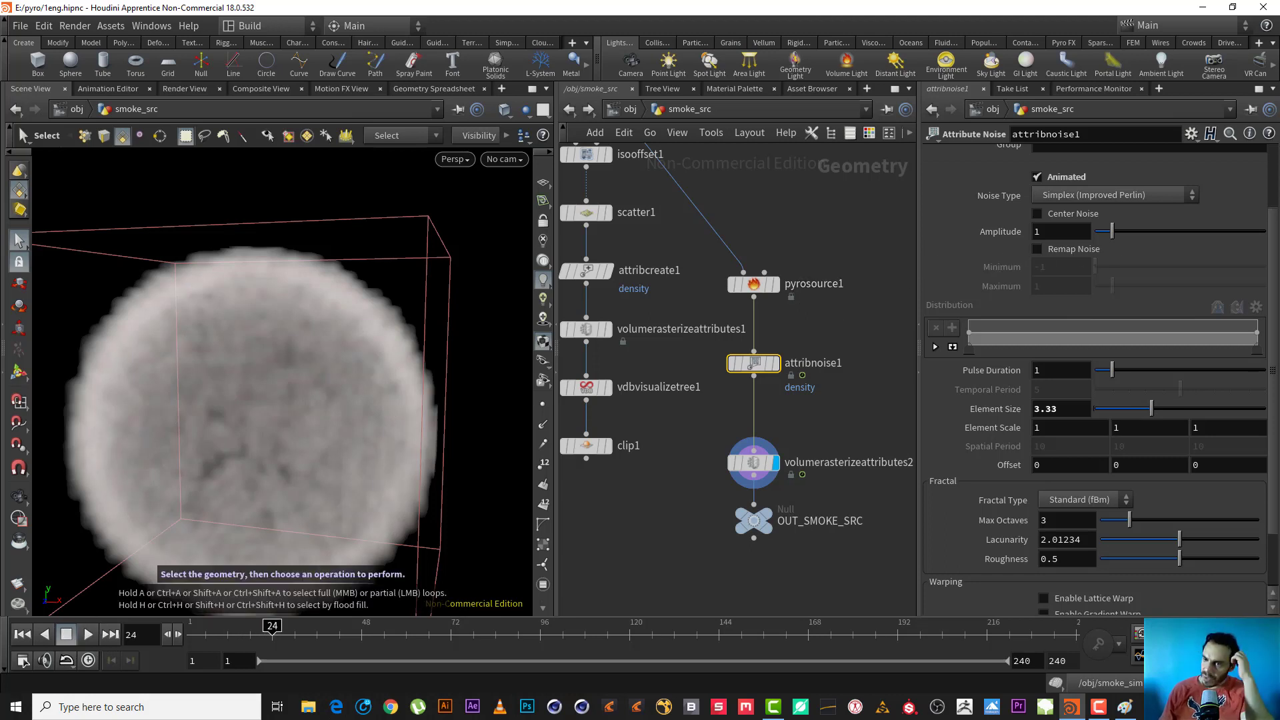
pyautogui.click(757, 462)
pyautogui.click(770, 365)
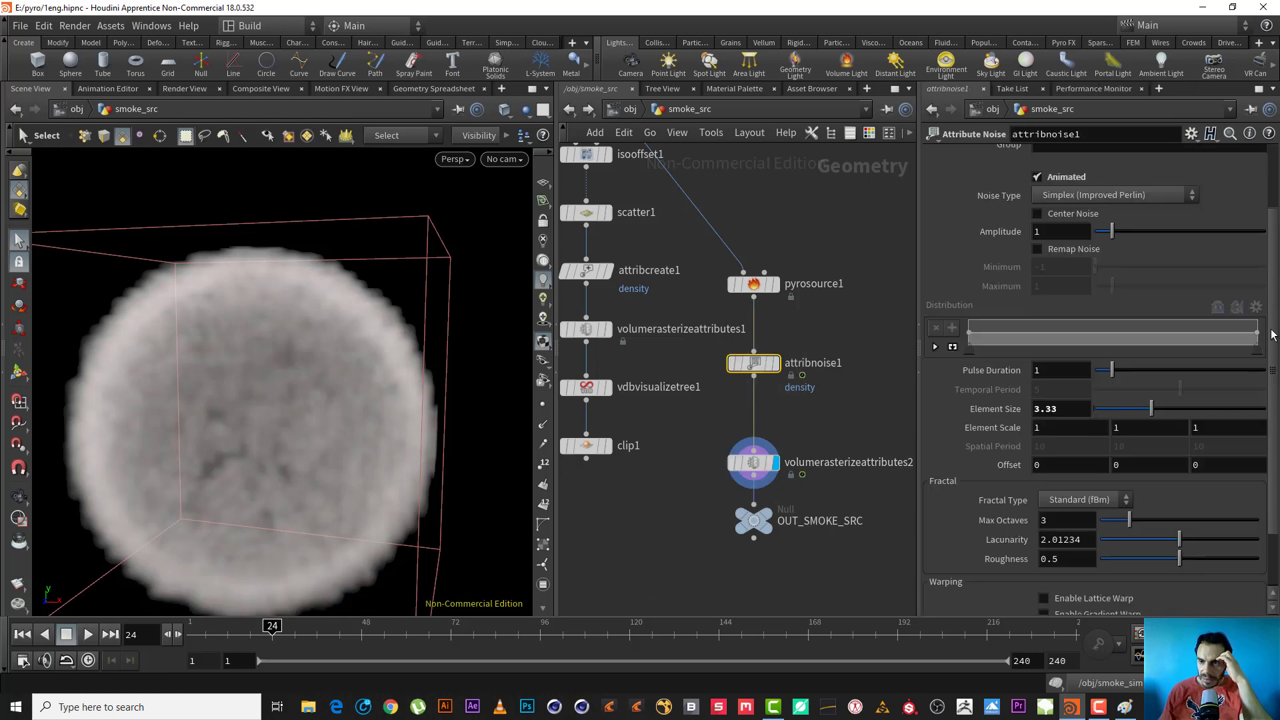
pyautogui.moveTo(1274, 335); pyautogui.dragTo(1275, 287)
pyautogui.scroll(2, 1096, 207)
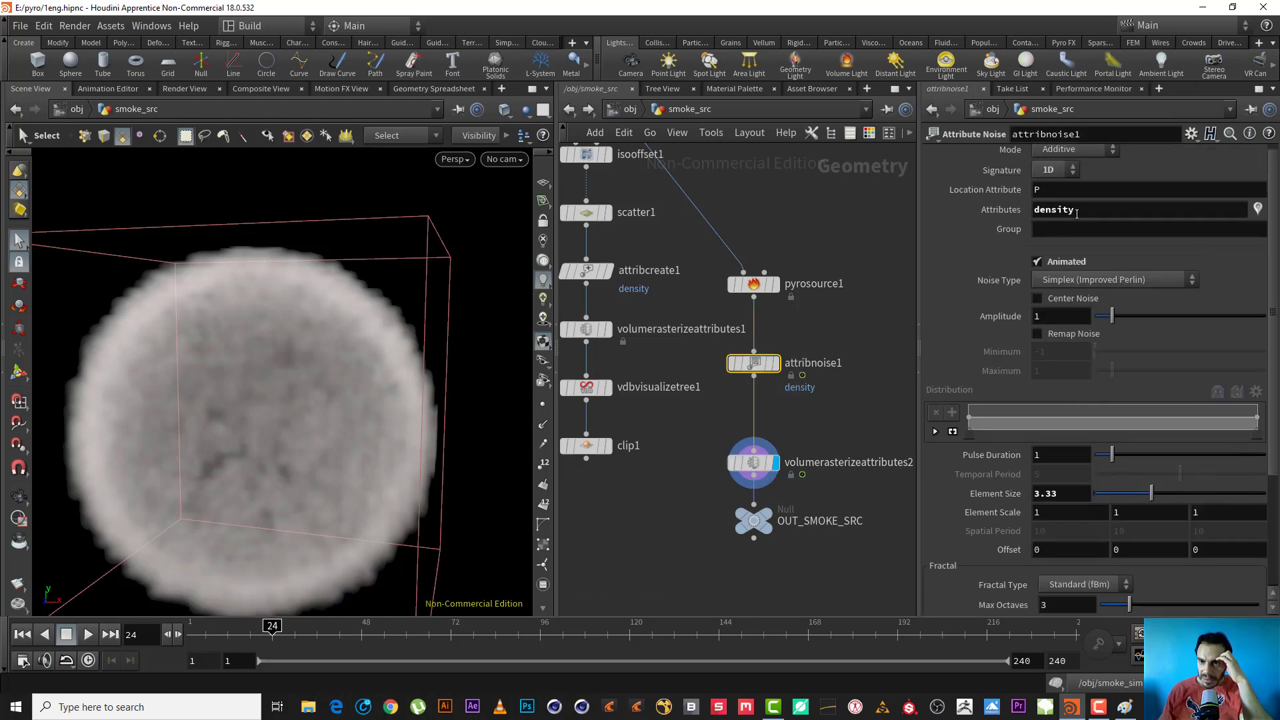
pyautogui.click(766, 285)
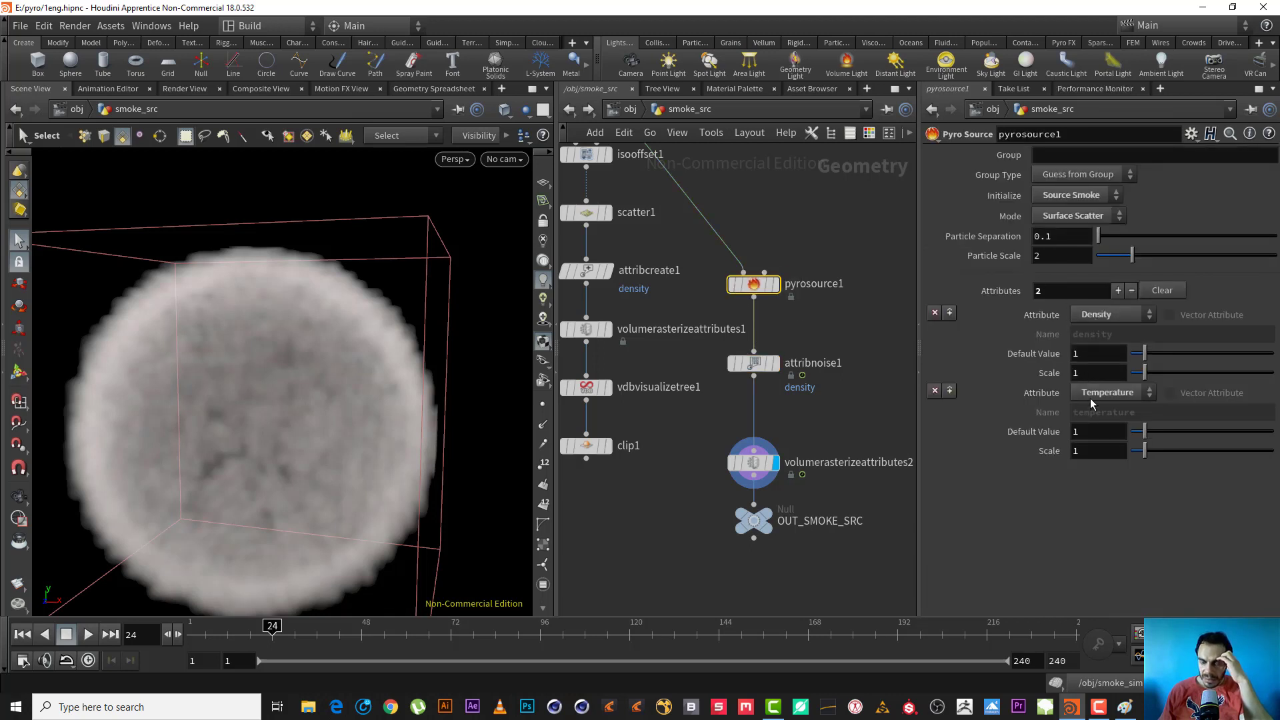
pyautogui.click(752, 463)
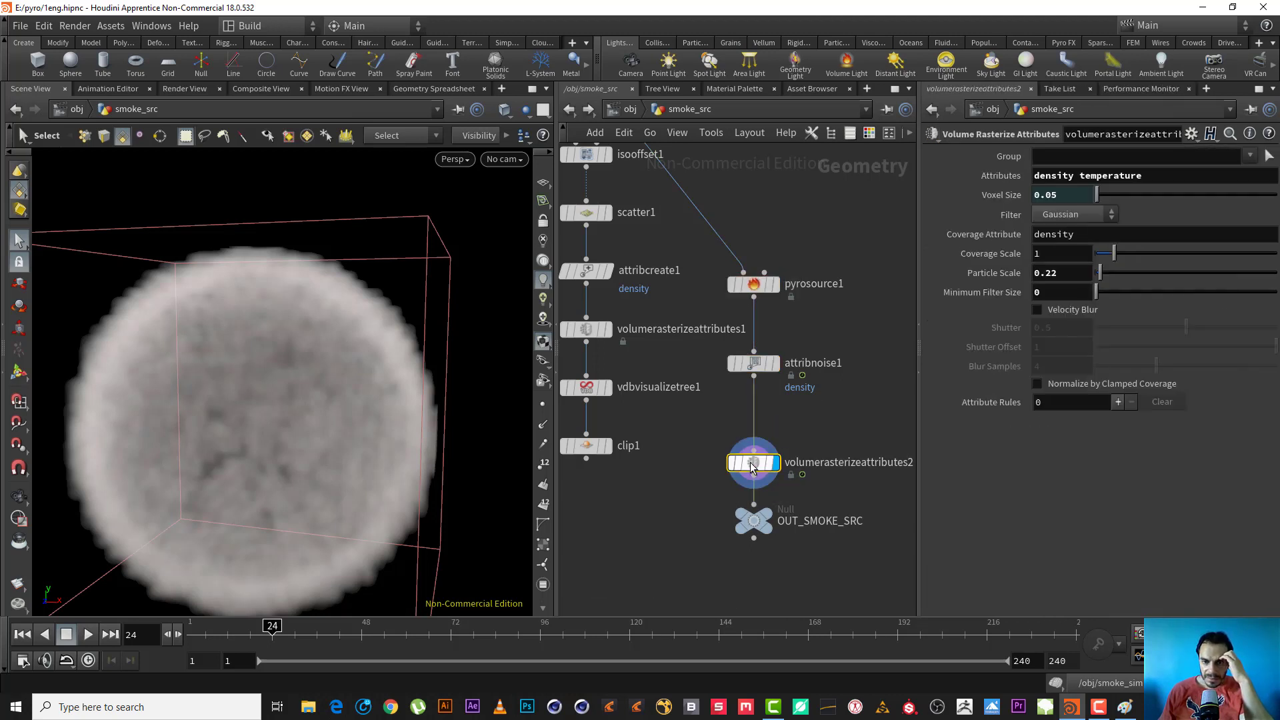
# Step: Open attribnoise1's geometry spreadsheet and sort the points by density in ascending order
pyautogui.click(757, 365)
pyautogui.rightClick(757, 365)
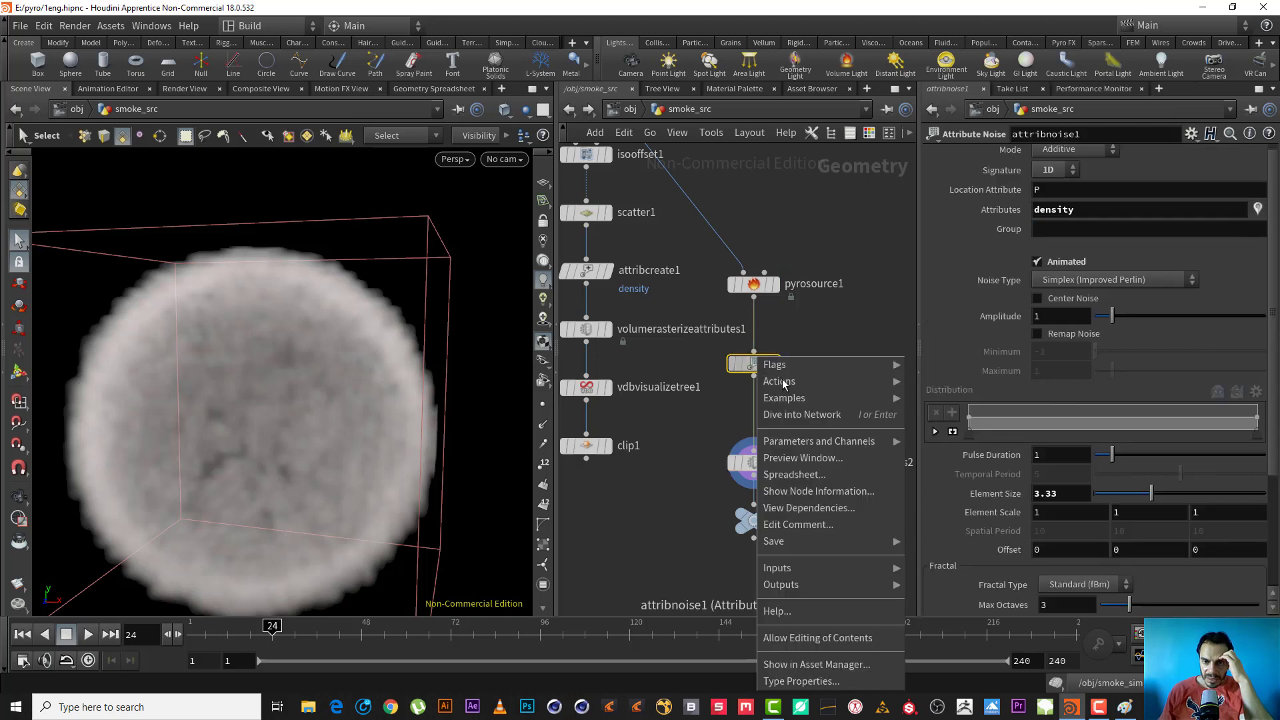
pyautogui.click(836, 475)
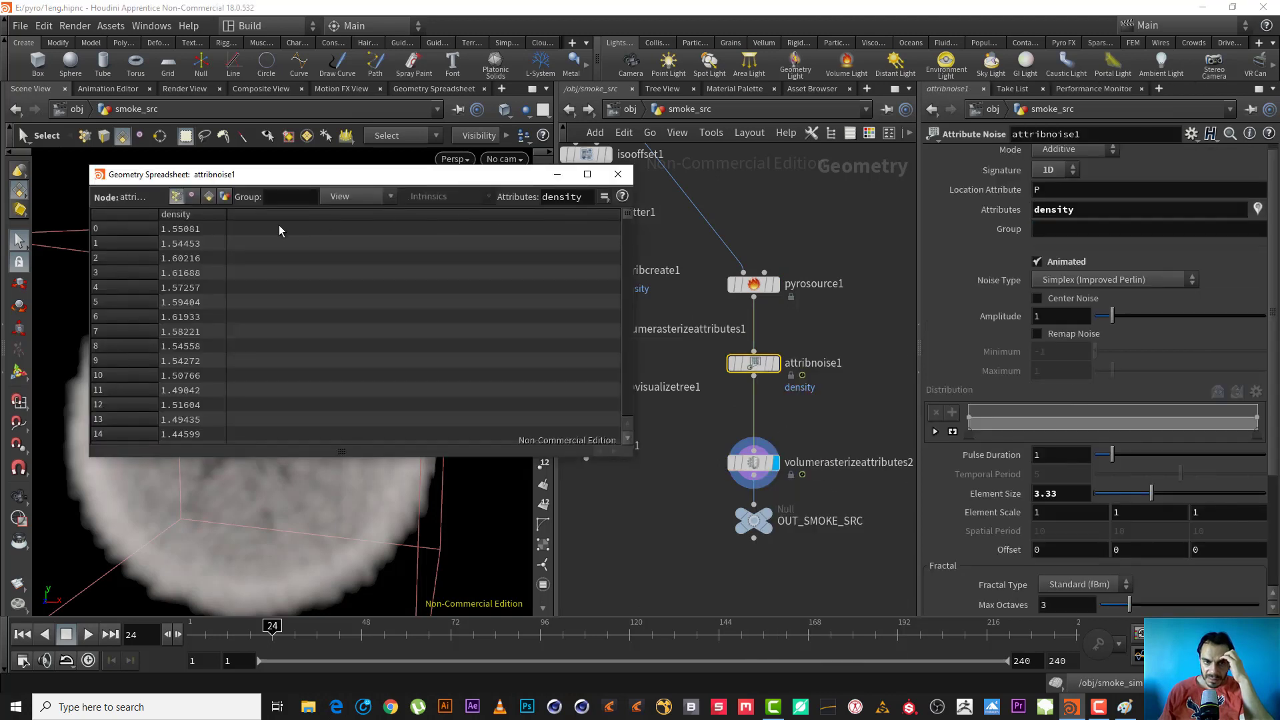
pyautogui.click(180, 214)
pyautogui.click(187, 216)
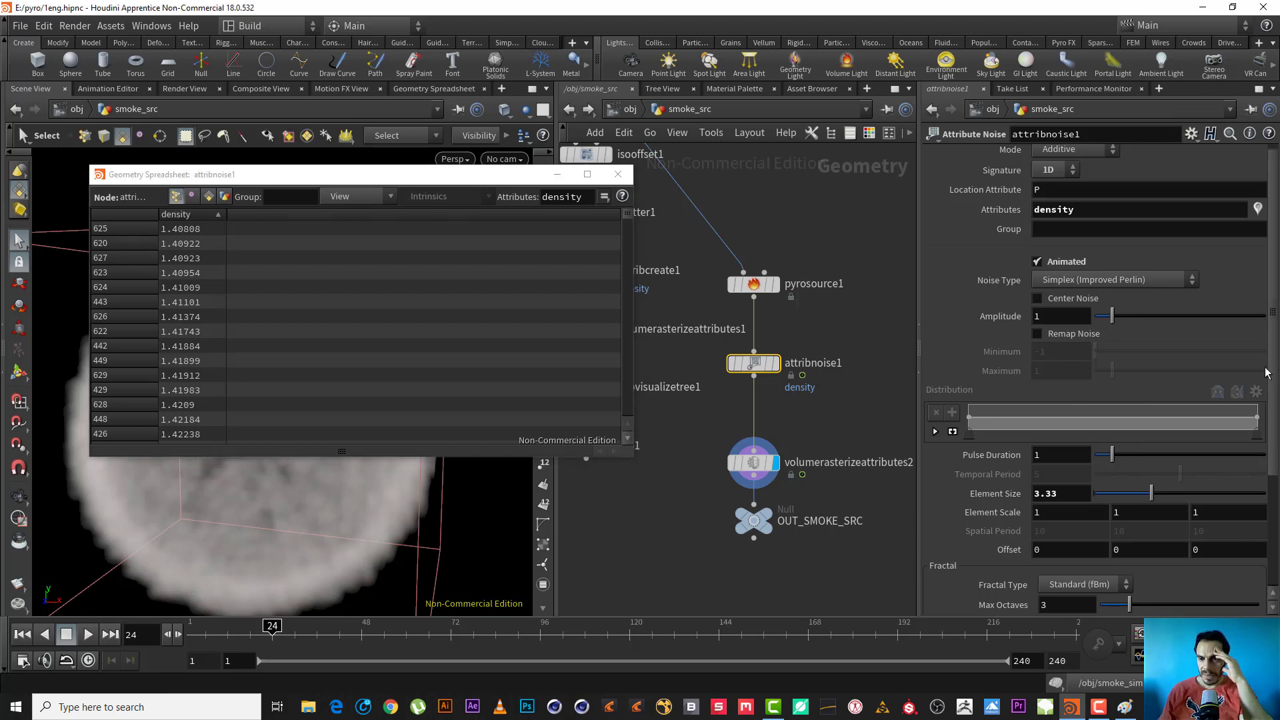
# Step: Enable noise remapping on attribnoise1, minimize the spreadsheet, and play the animation before rewinding to frame 1
pyautogui.click(1038, 334)
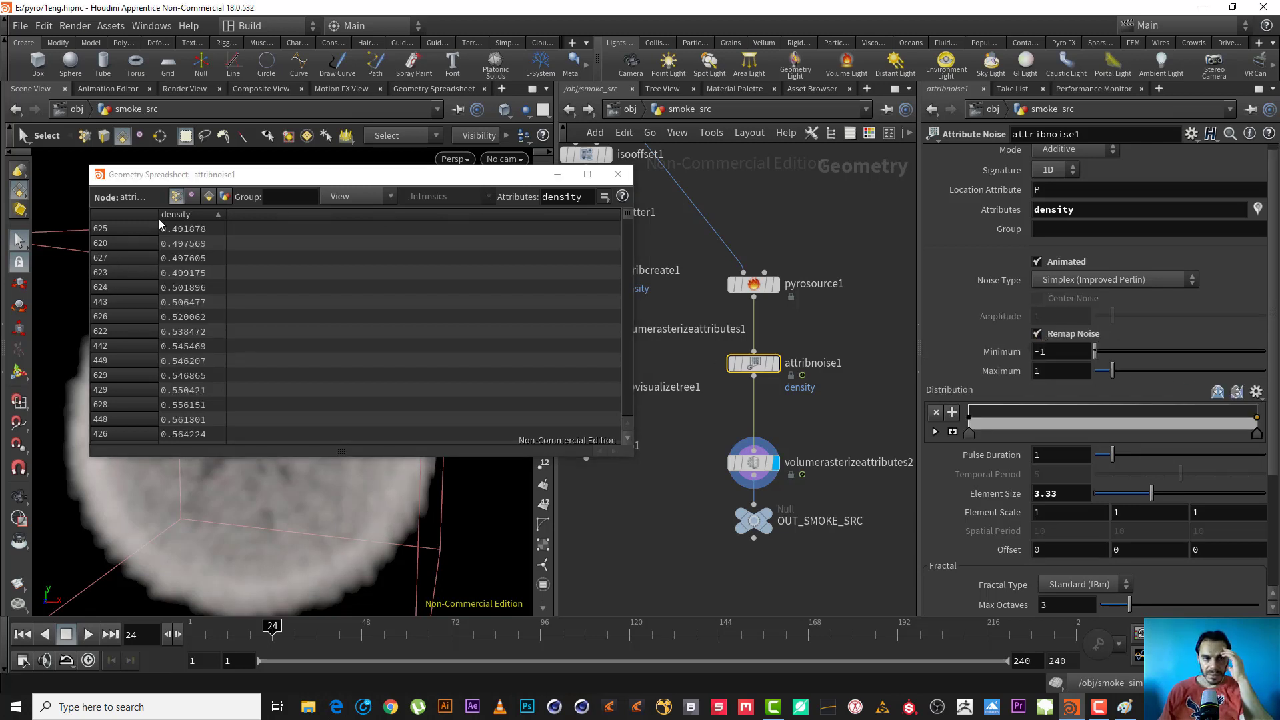
pyautogui.click(559, 175)
pyautogui.click(89, 634)
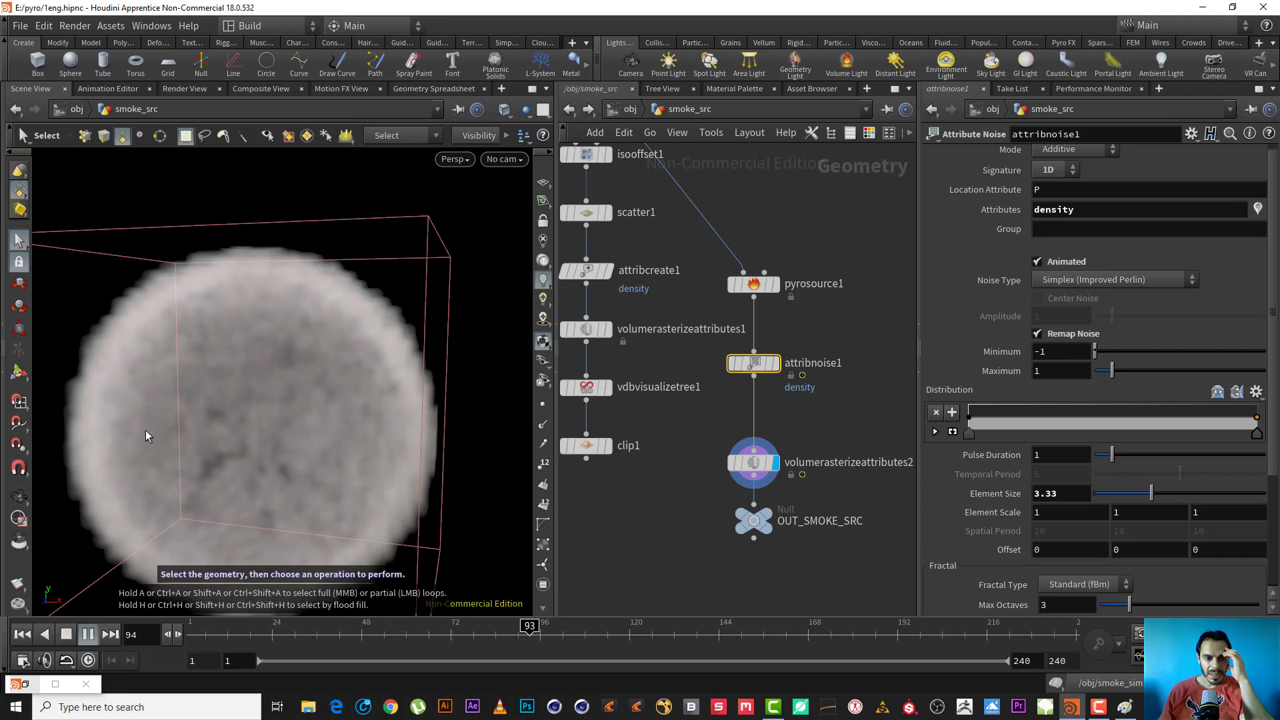
pyautogui.click(22, 633)
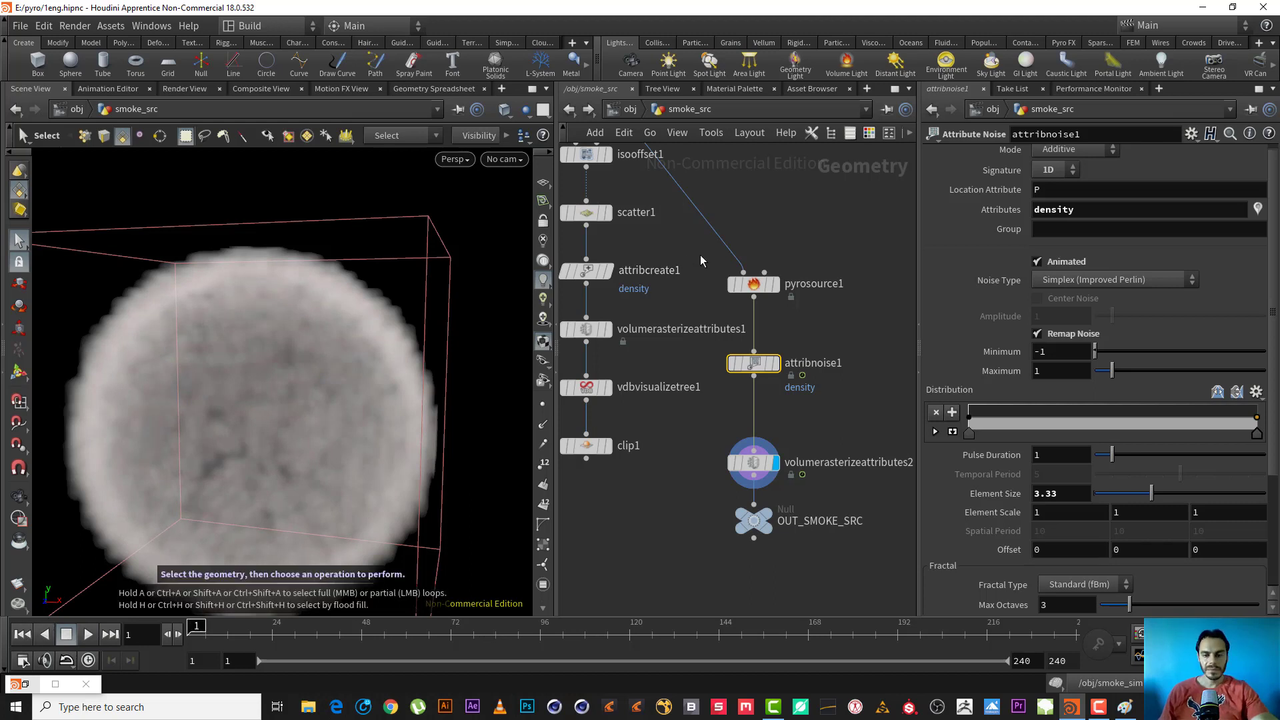
# Step: Try the Volume Scatter mode on pyrosource1 with the animation playing, and switch the mode back to Surface Scatter
pyautogui.click(751, 284)
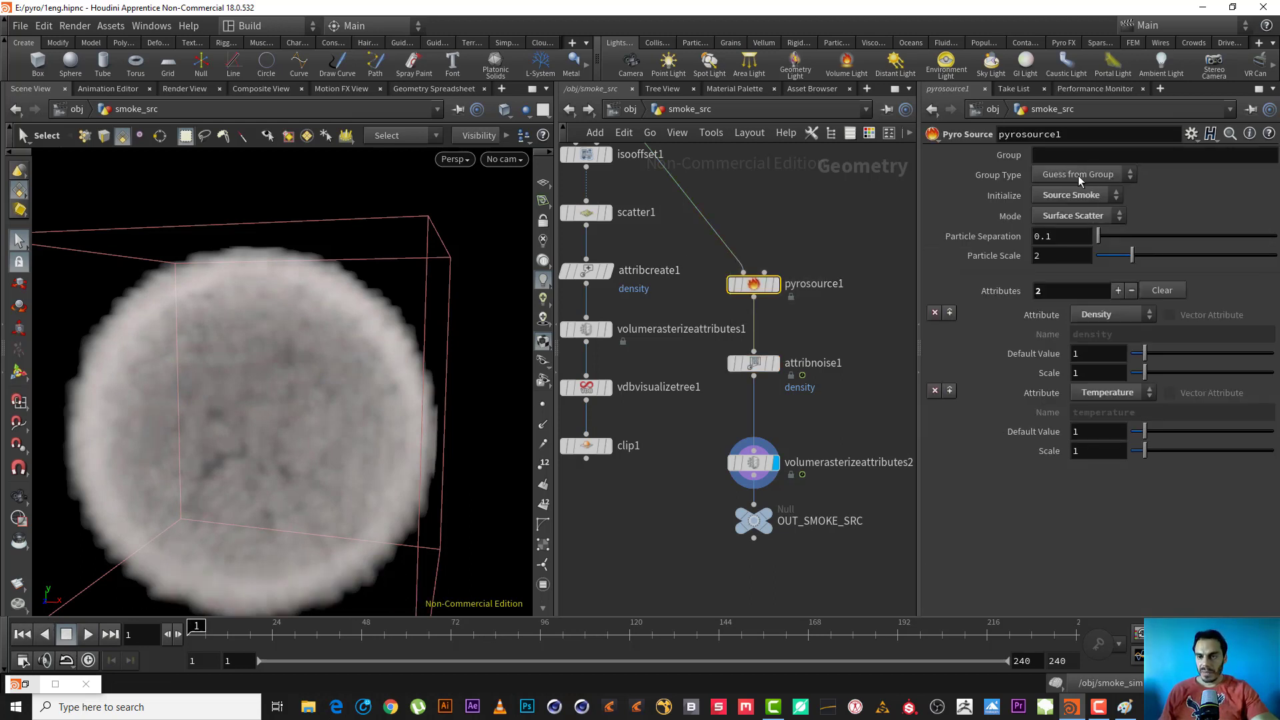
pyautogui.click(1080, 195)
pyautogui.click(1101, 199)
pyautogui.click(1092, 215)
pyautogui.click(1087, 266)
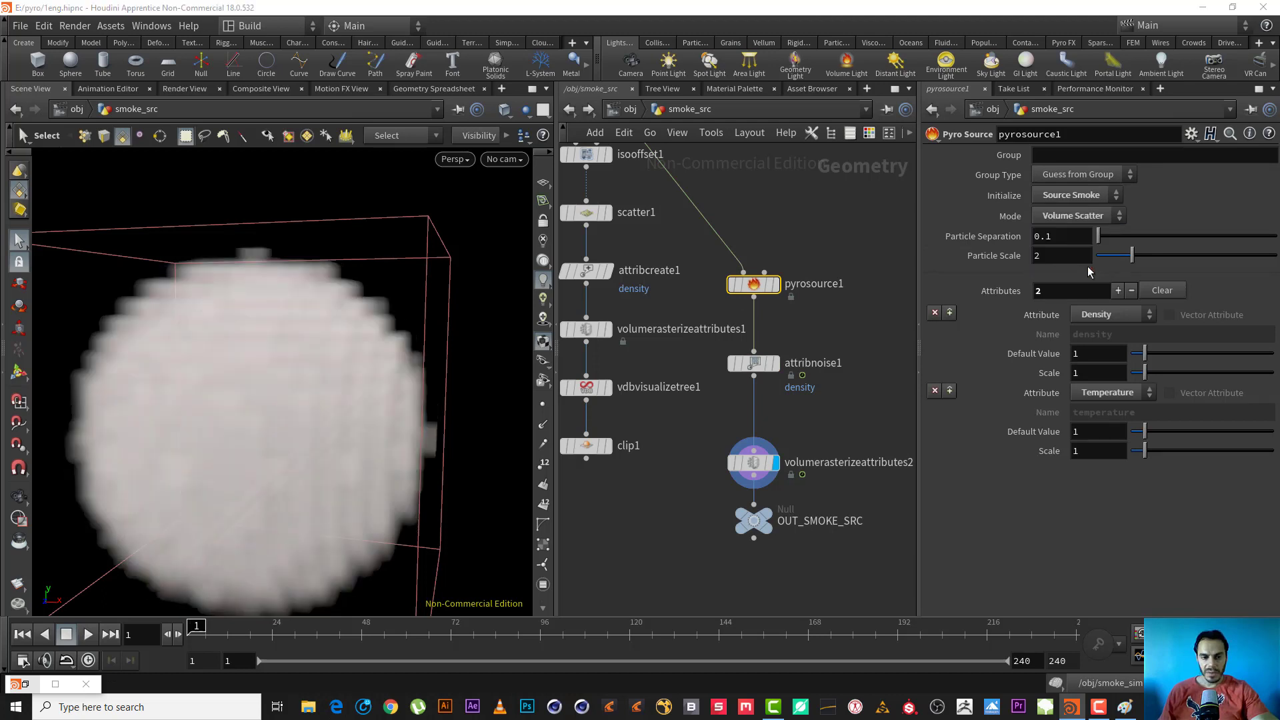
pyautogui.click(81, 636)
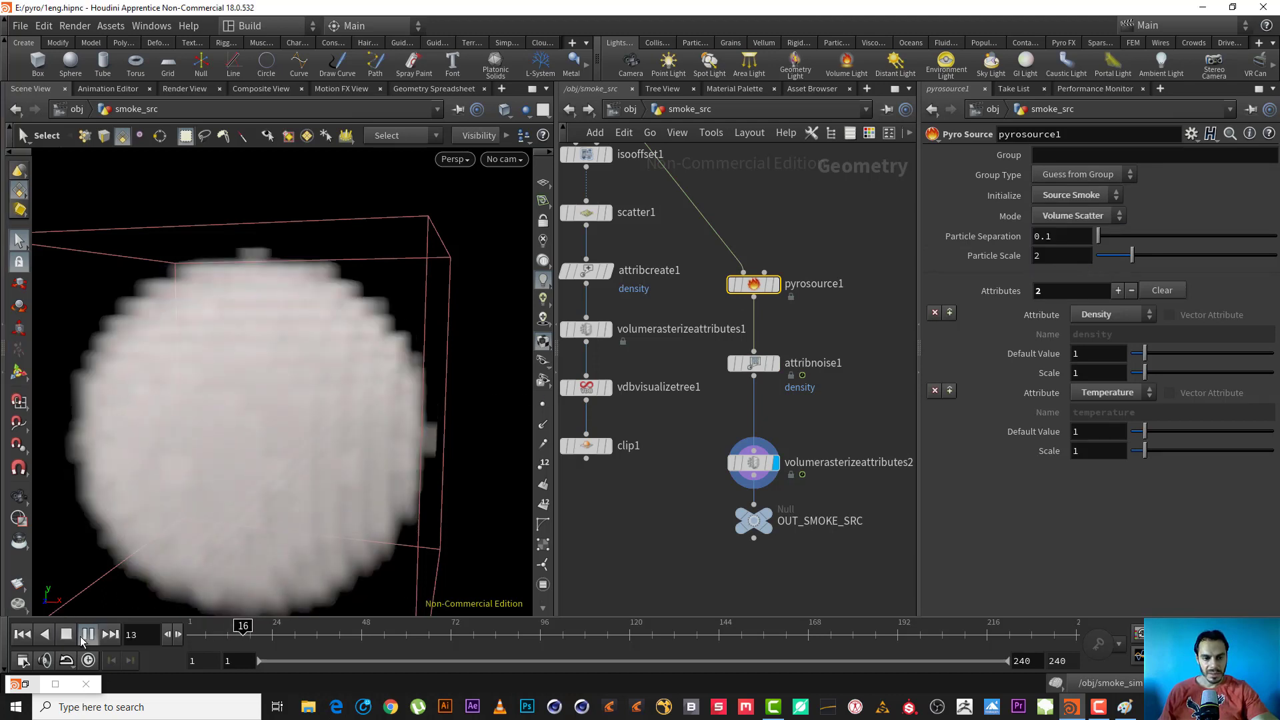
pyautogui.click(1073, 215)
pyautogui.click(1073, 176)
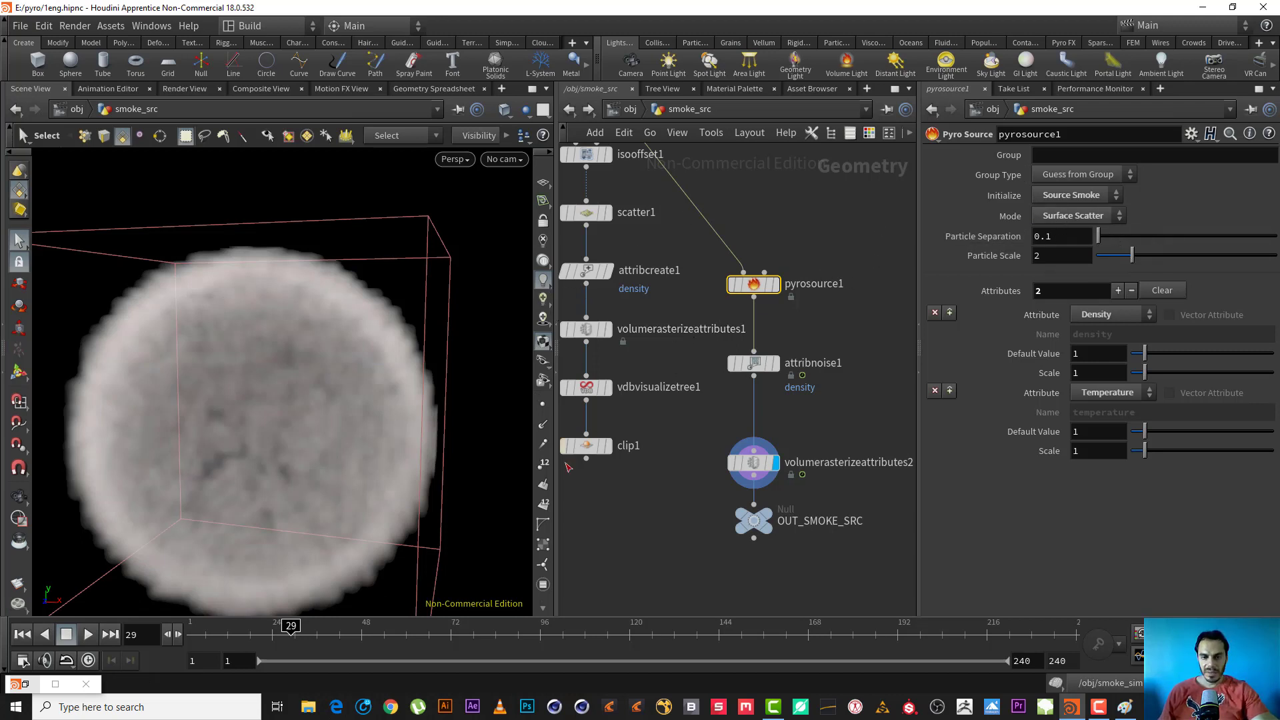
# Step: Review the settings of the volumerasterizeattributes2 and attribnoise1 nodes in the smoke_src network
pyautogui.moveTo(845, 432); pyautogui.dragTo(843, 346, button='middle')
pyautogui.moveTo(843, 343); pyautogui.dragTo(681, 390)
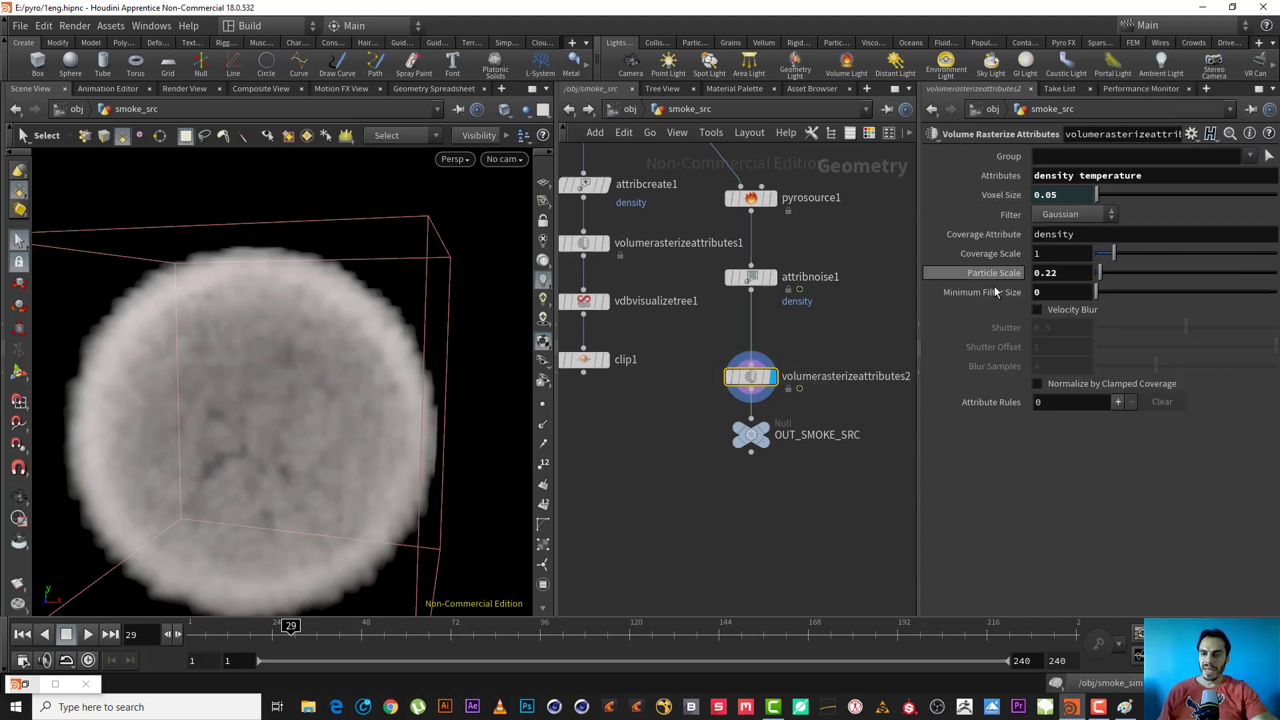
pyautogui.moveTo(831, 252); pyautogui.dragTo(724, 331)
pyautogui.click(841, 275)
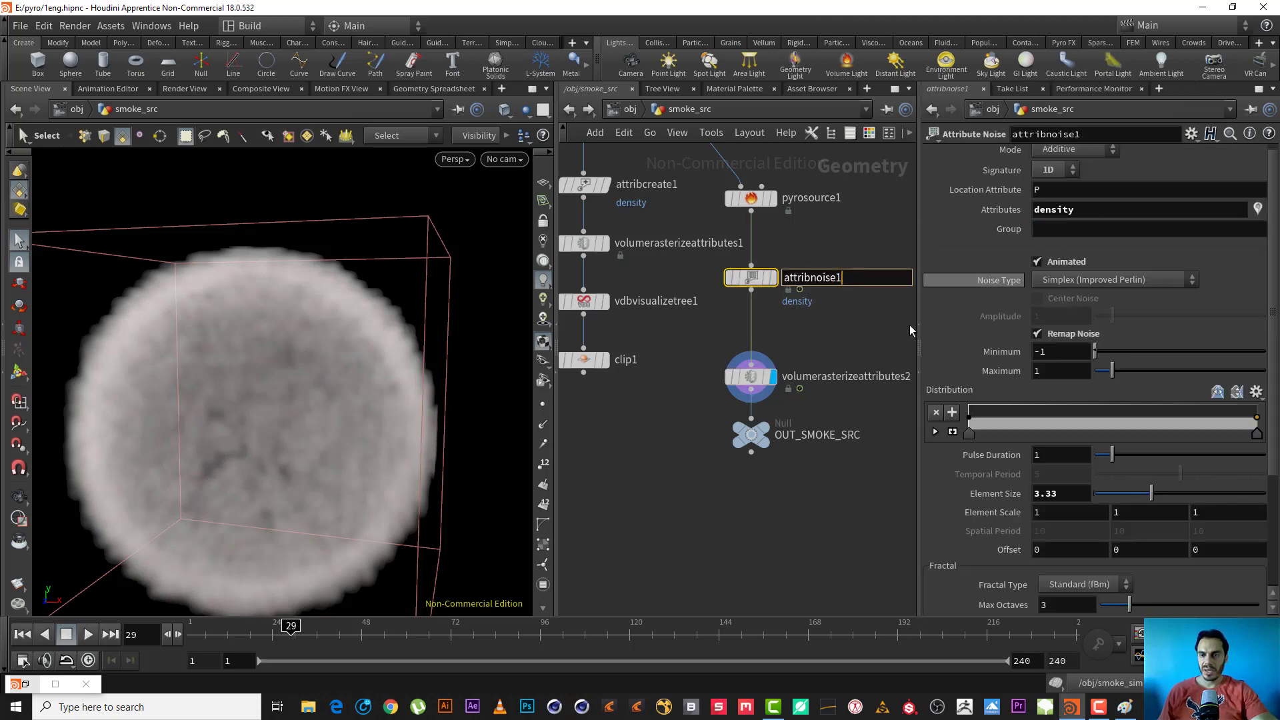
pyautogui.click(858, 329)
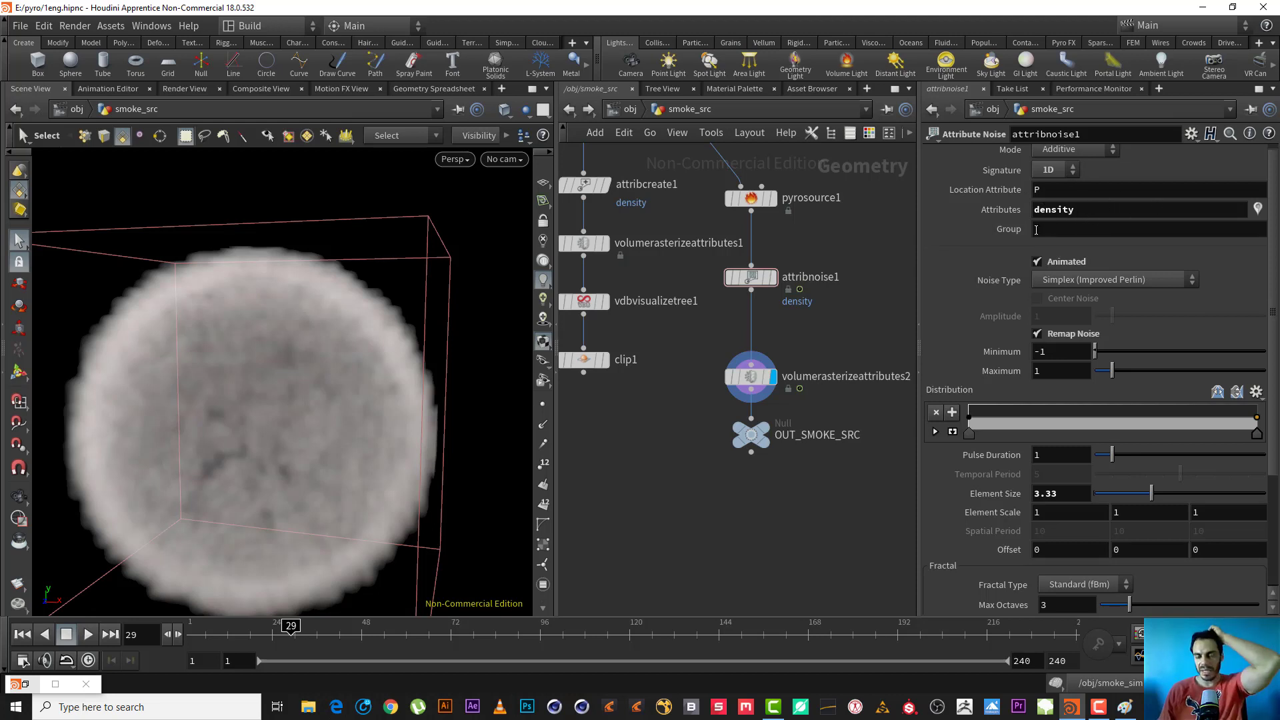
pyautogui.moveTo(820, 319); pyautogui.dragTo(706, 392)
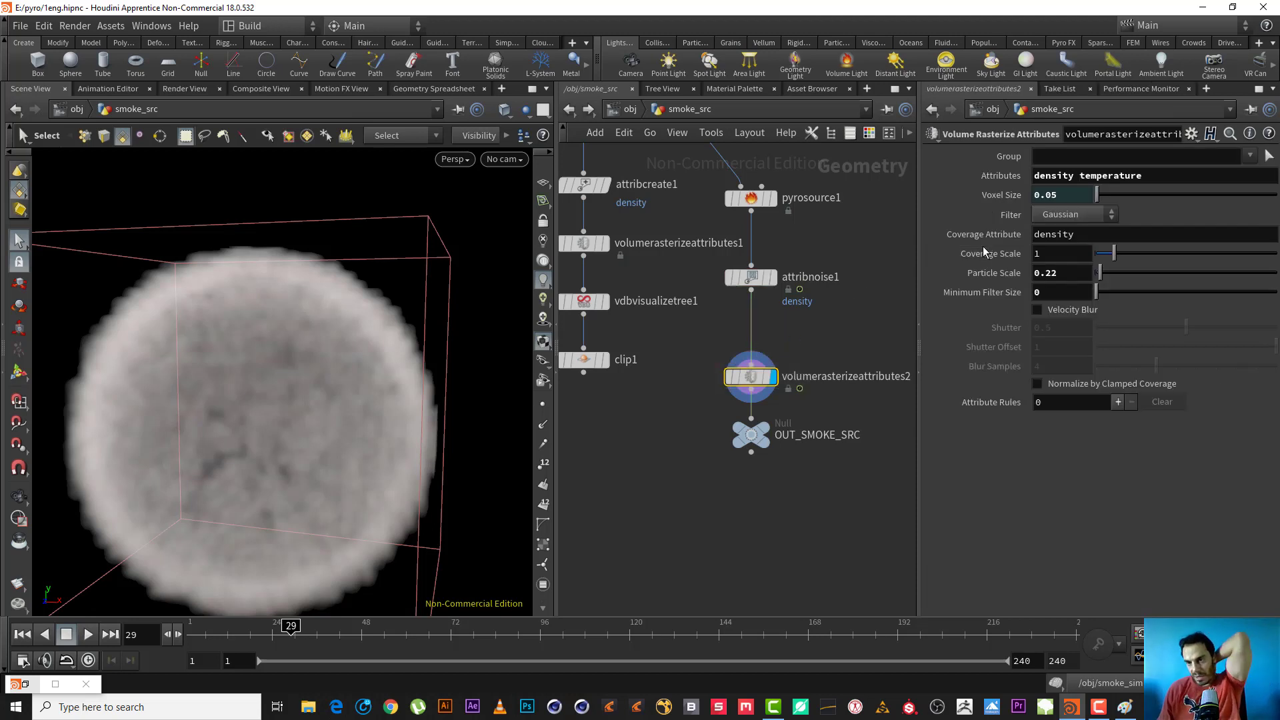
pyautogui.click(749, 279)
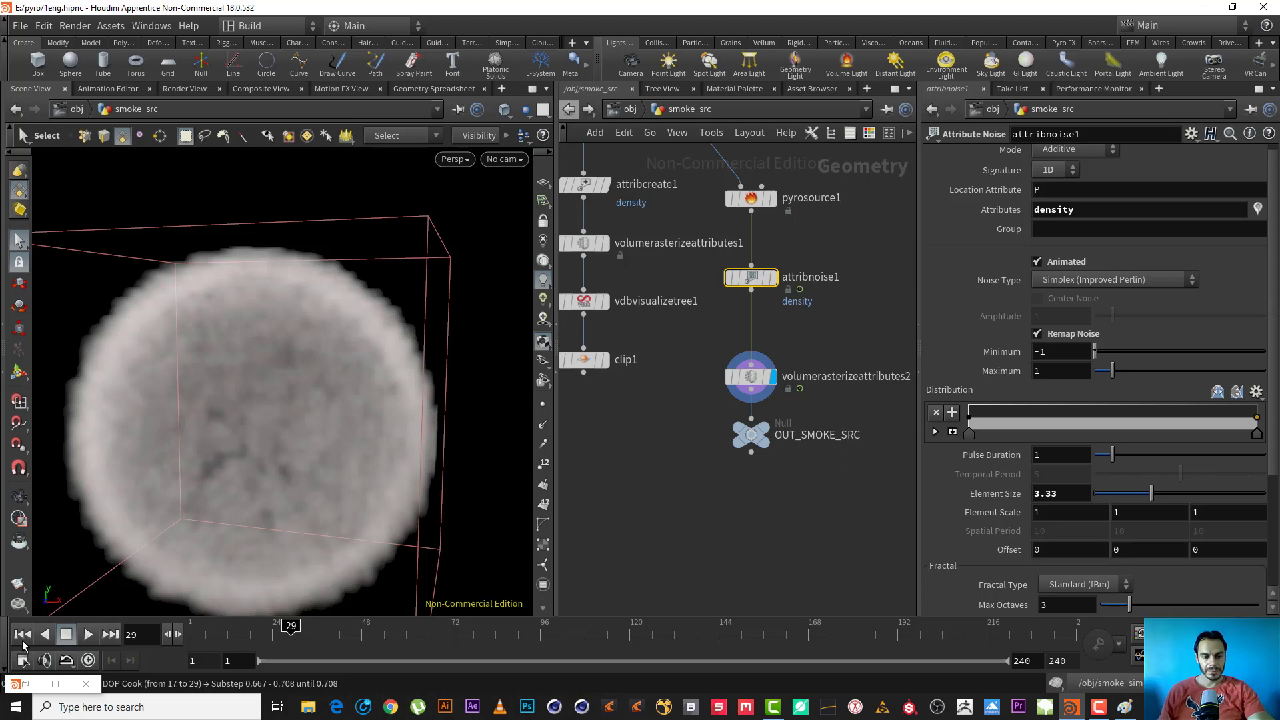
# Step: Rewind to frame 1, open the smoke_sim network and play the simulation with the whole container in view
pyautogui.click(23, 639)
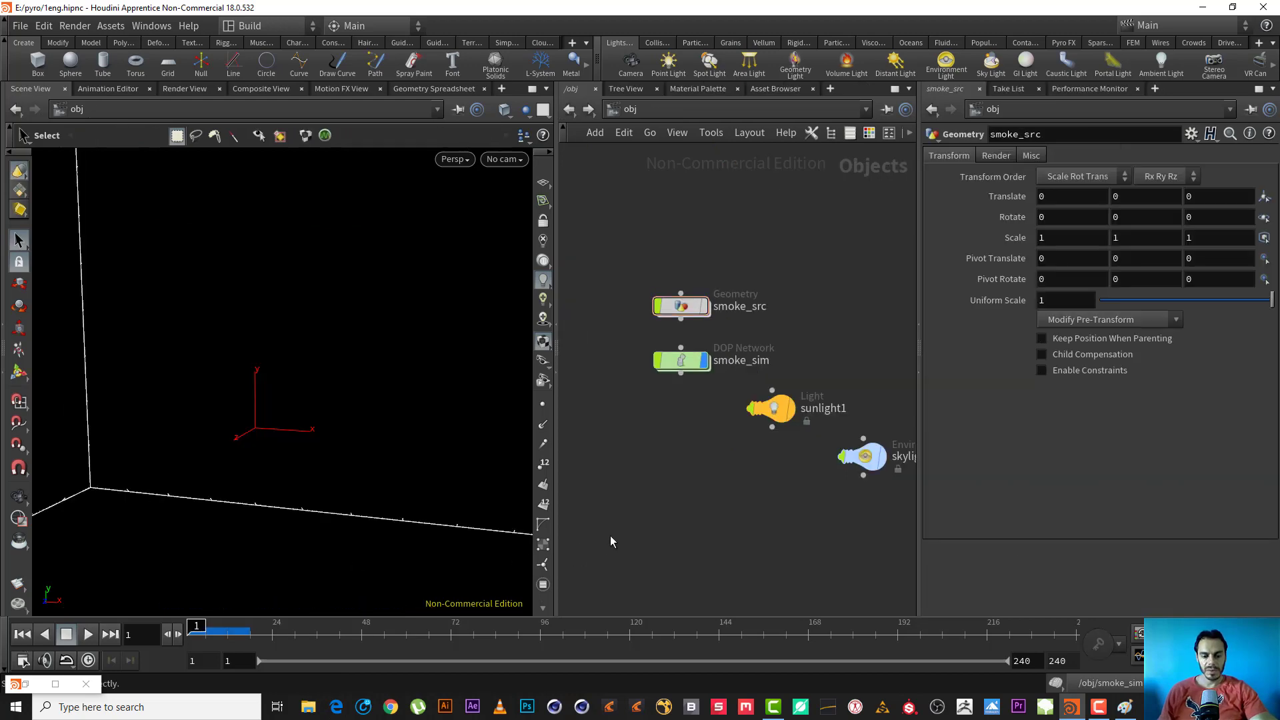
pyautogui.doubleClick(689, 363)
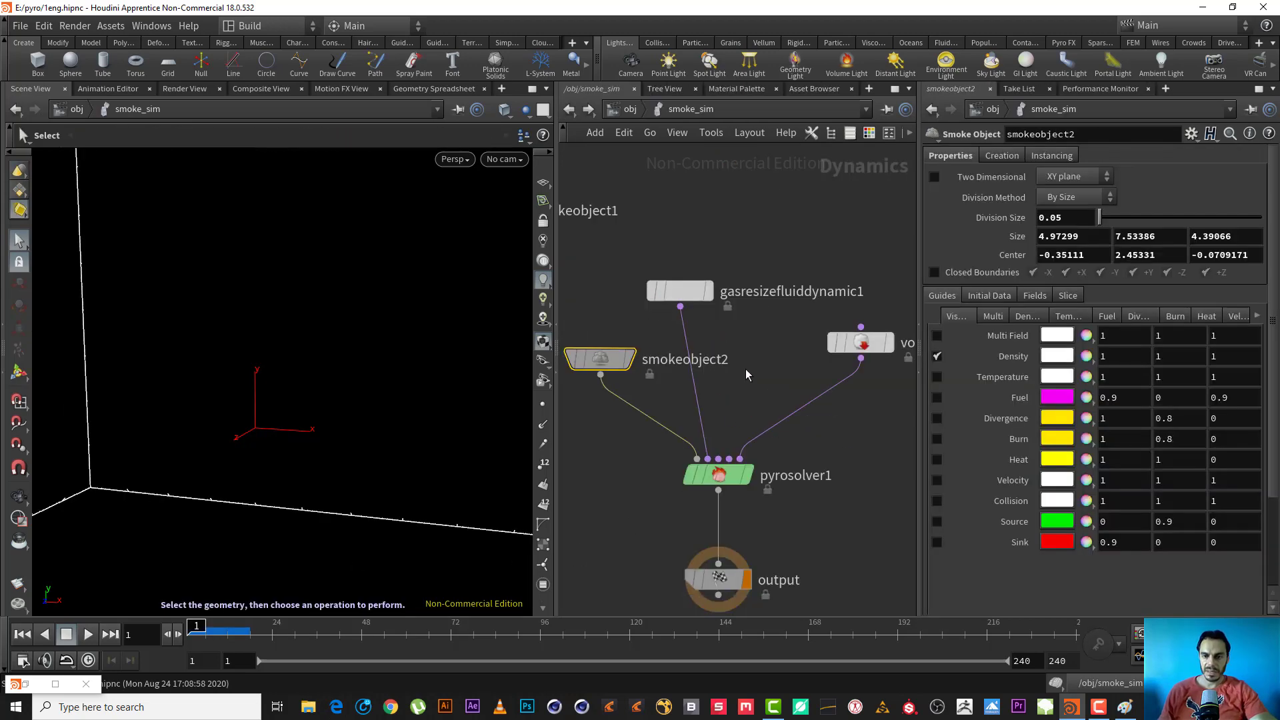
pyautogui.click(86, 638)
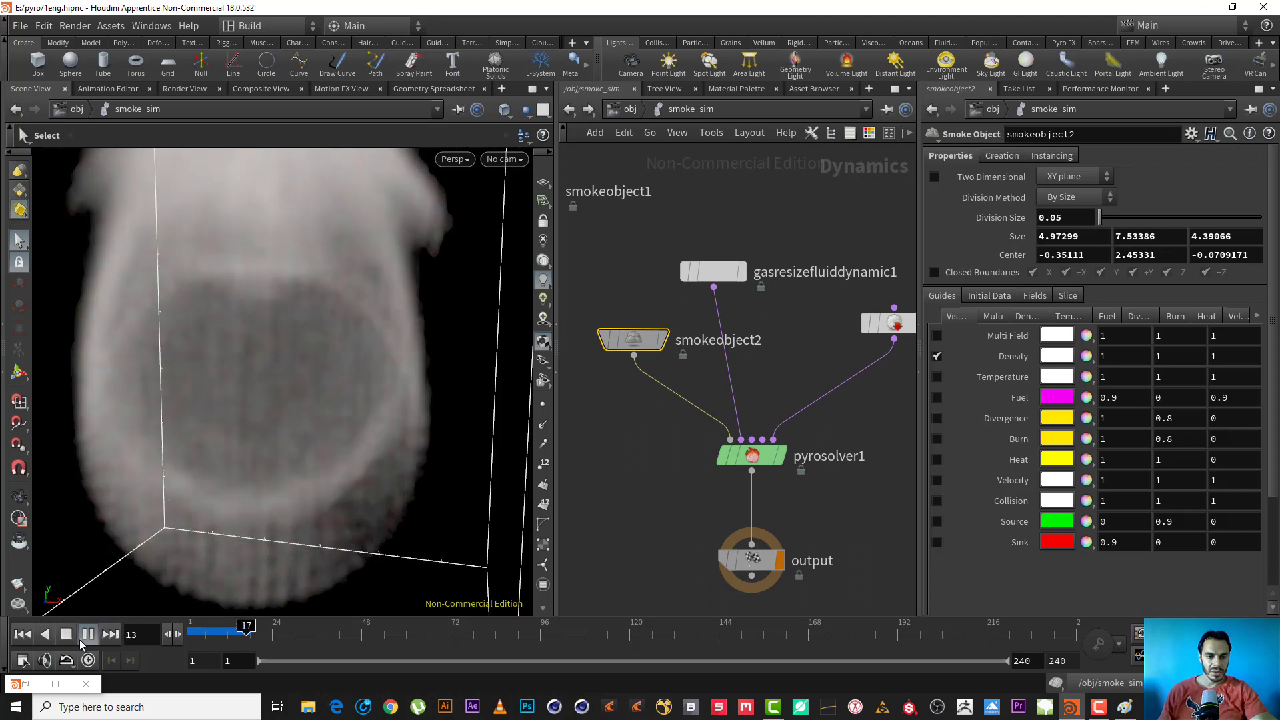
pyautogui.click(88, 639)
pyautogui.keyDown('alt'); pyautogui.moveTo(300, 368); pyautogui.dragTo(143, 510, button='right'); pyautogui.keyUp('alt')
pyautogui.click(88, 634)
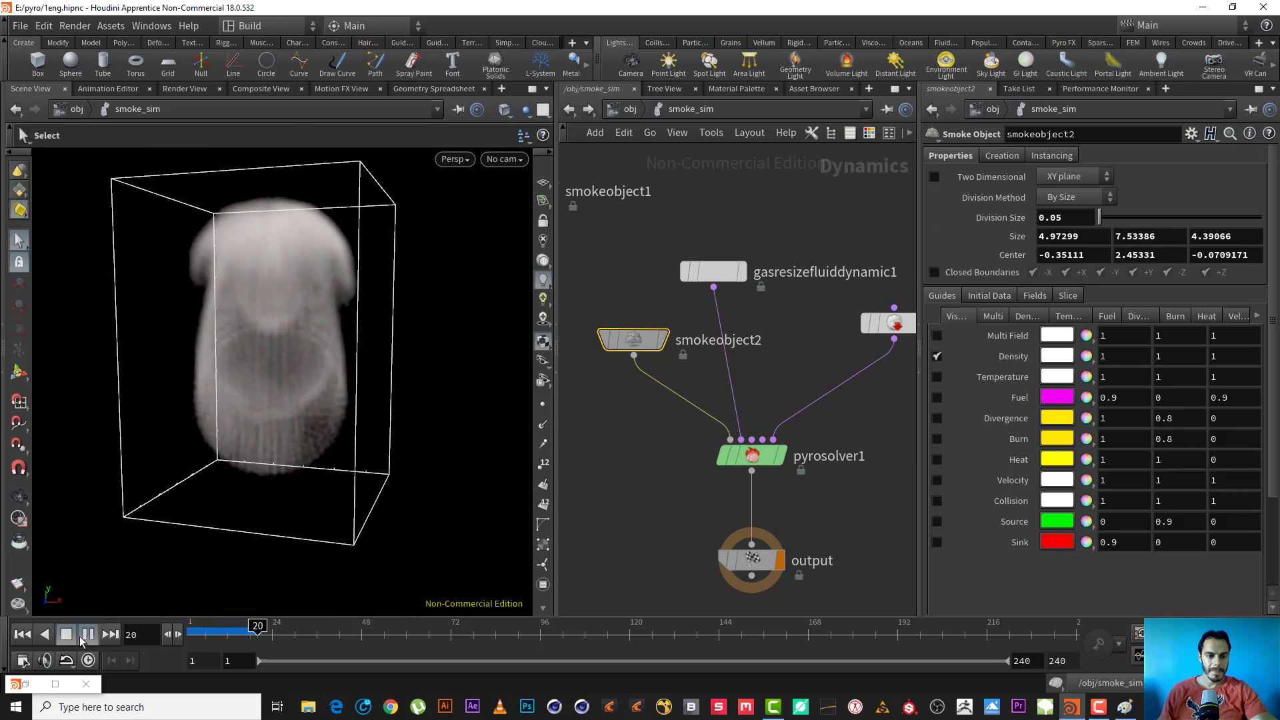
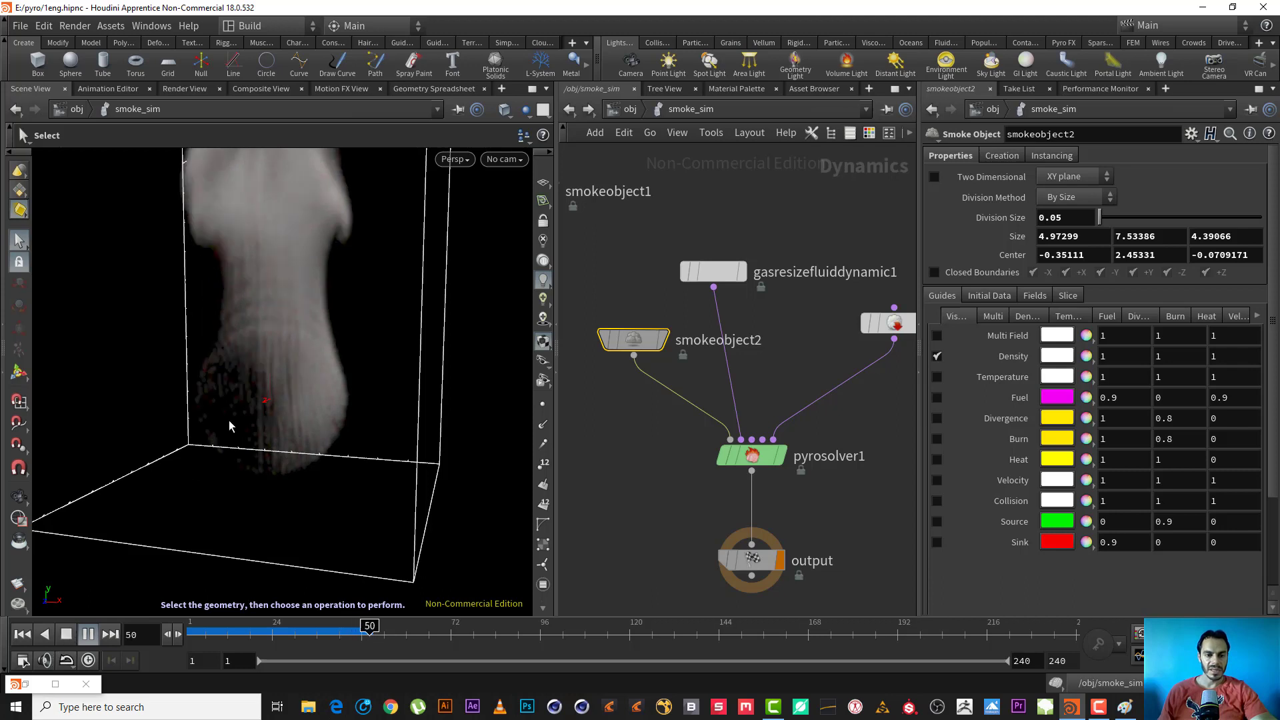
# Step: Examine the simulated smoke column from the front and scrub the timeline to frame 33
pyautogui.keyDown('alt'); pyautogui.moveTo(282, 346); pyautogui.dragTo(182, 428, button='right'); pyautogui.keyUp('alt')
pyautogui.keyDown('alt'); pyautogui.moveTo(260, 348); pyautogui.dragTo(294, 475, button='middle'); pyautogui.keyUp('alt')
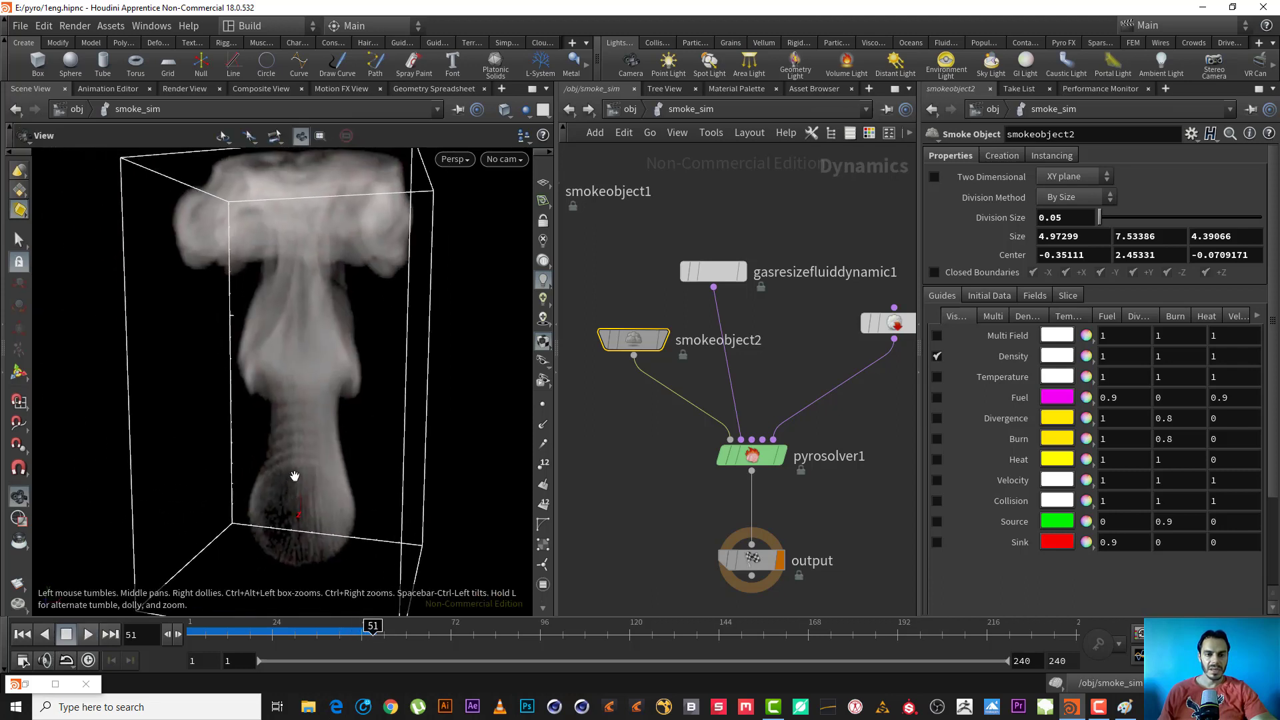
pyautogui.keyDown('alt'); pyautogui.moveTo(294, 476); pyautogui.dragTo(314, 480); pyautogui.keyUp('alt')
pyautogui.keyDown('alt'); pyautogui.moveTo(314, 479); pyautogui.dragTo(252, 496, button='right'); pyautogui.keyUp('alt')
pyautogui.moveTo(243, 631); pyautogui.dragTo(306, 633)
pyautogui.scroll(2, 294, 368)
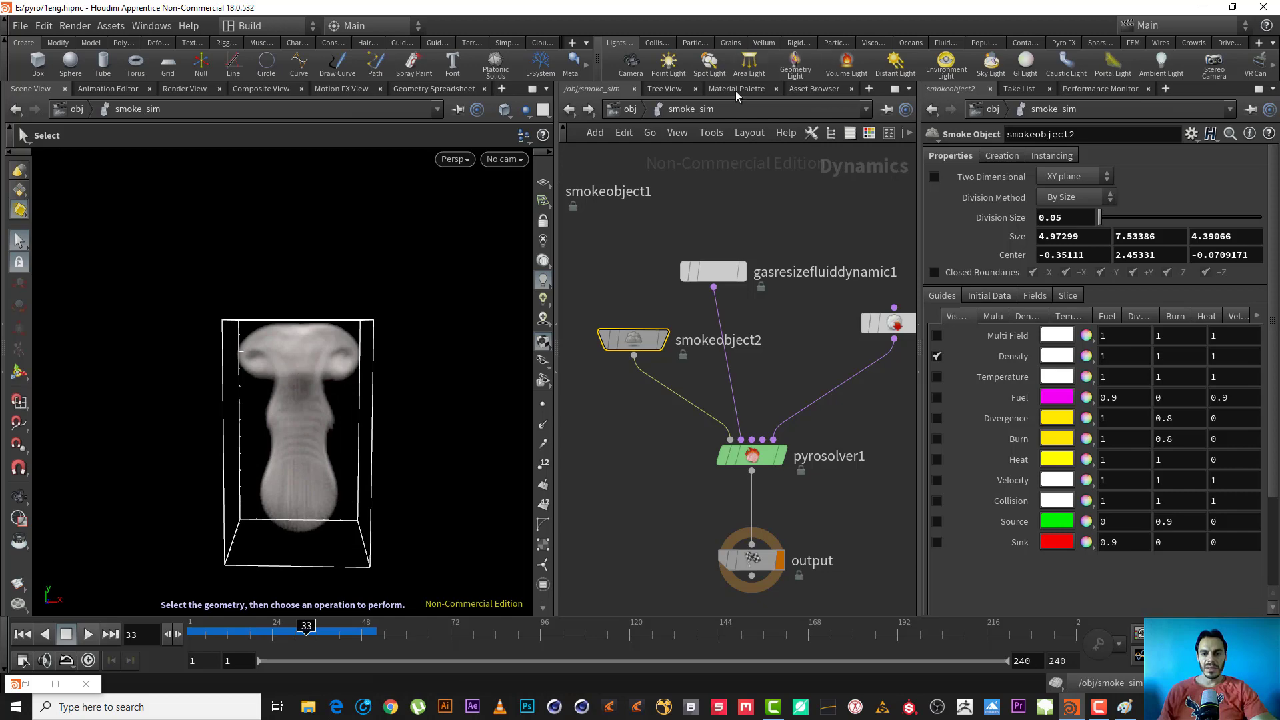
# Step: Return to smoke_src and set the attribute affected by attribnoise1 to temperature
pyautogui.click(634, 110)
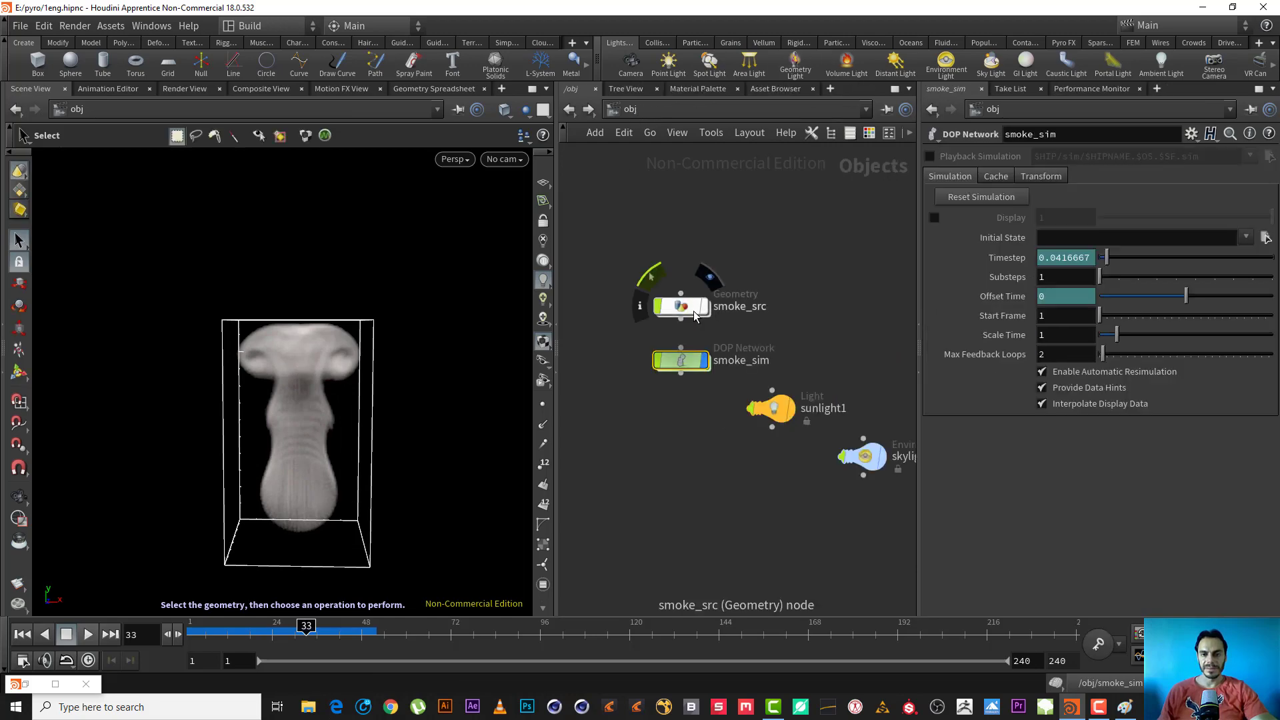
pyautogui.doubleClick(694, 310)
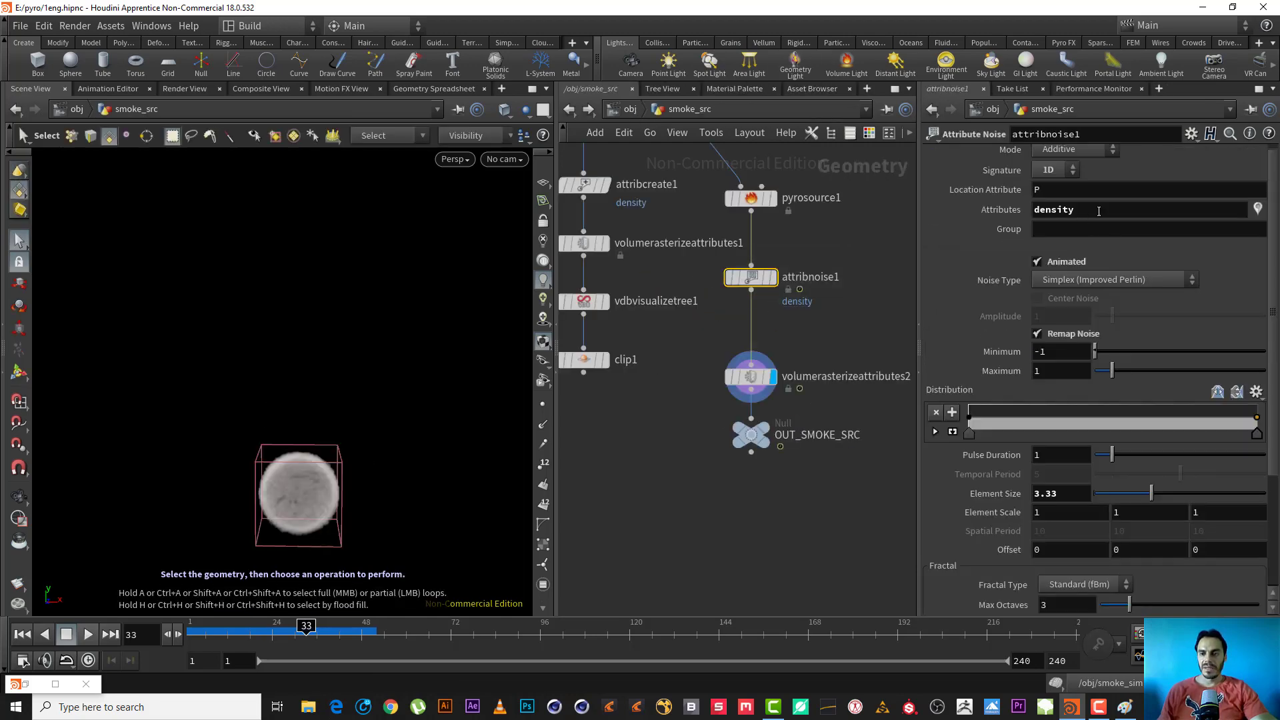
pyautogui.moveTo(979, 187); pyautogui.dragTo(960, 186)
pyautogui.write('temp')
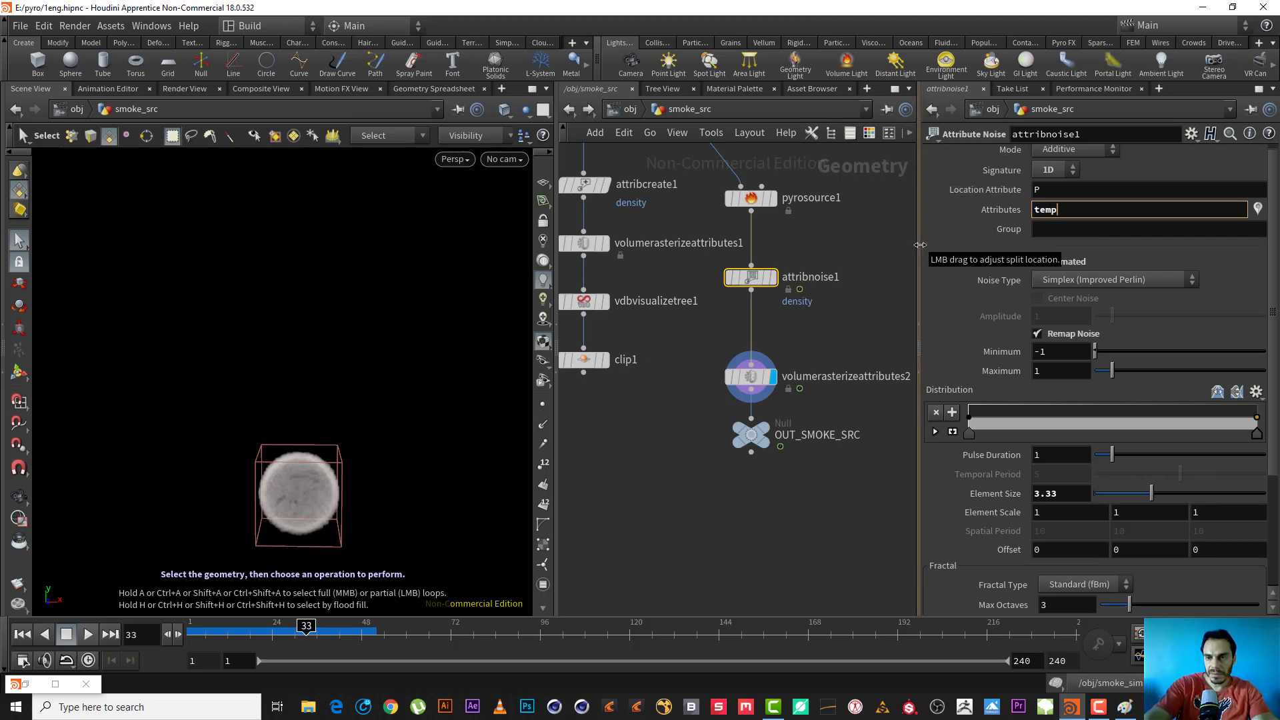
pyautogui.write('ersa')
pyautogui.press('BackSpace')
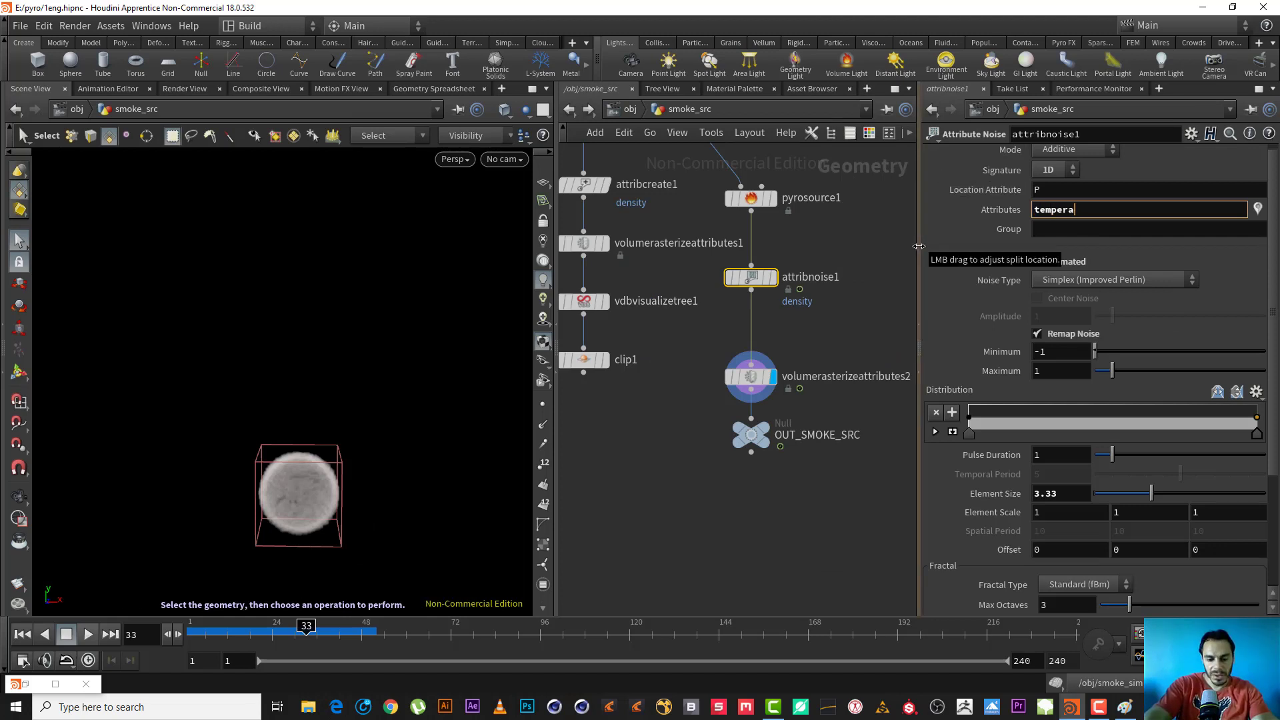
pyautogui.write('ture')
pyautogui.press('Return')
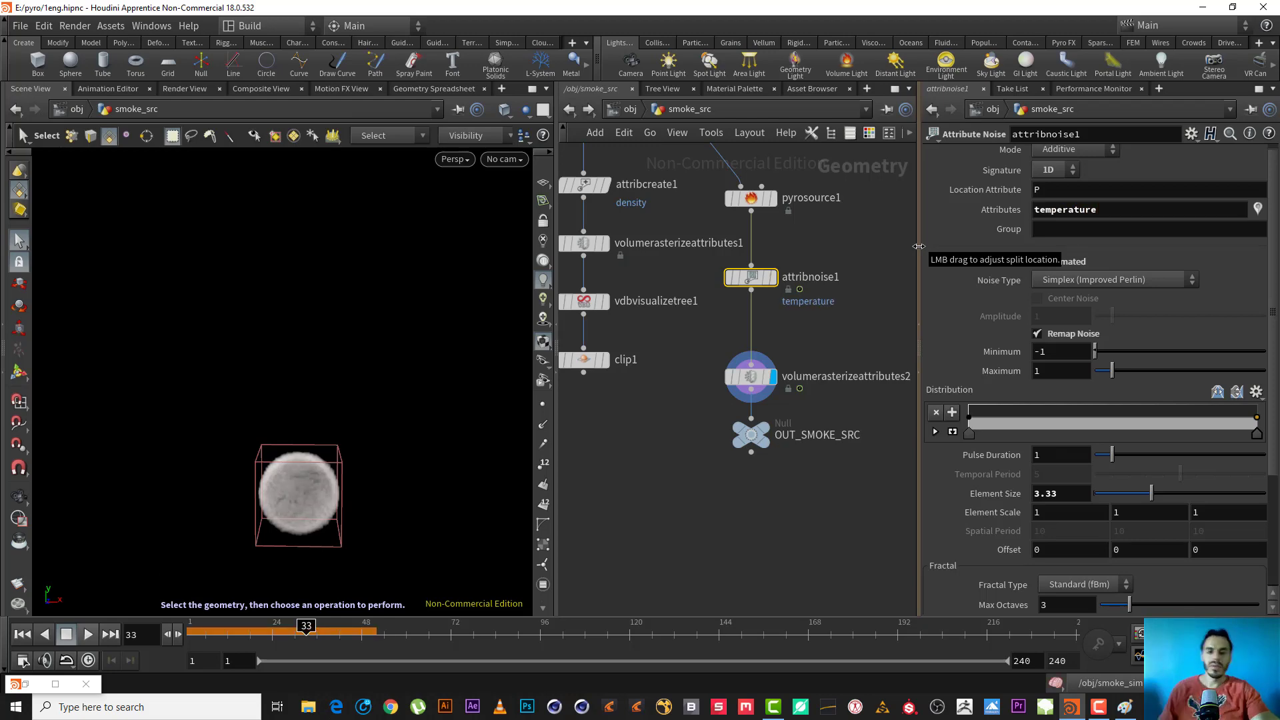
# Step: Open smoke_sim, play the simulation from frame 1 to frame 44 and examine the smoke shape up close
pyautogui.click(631, 111)
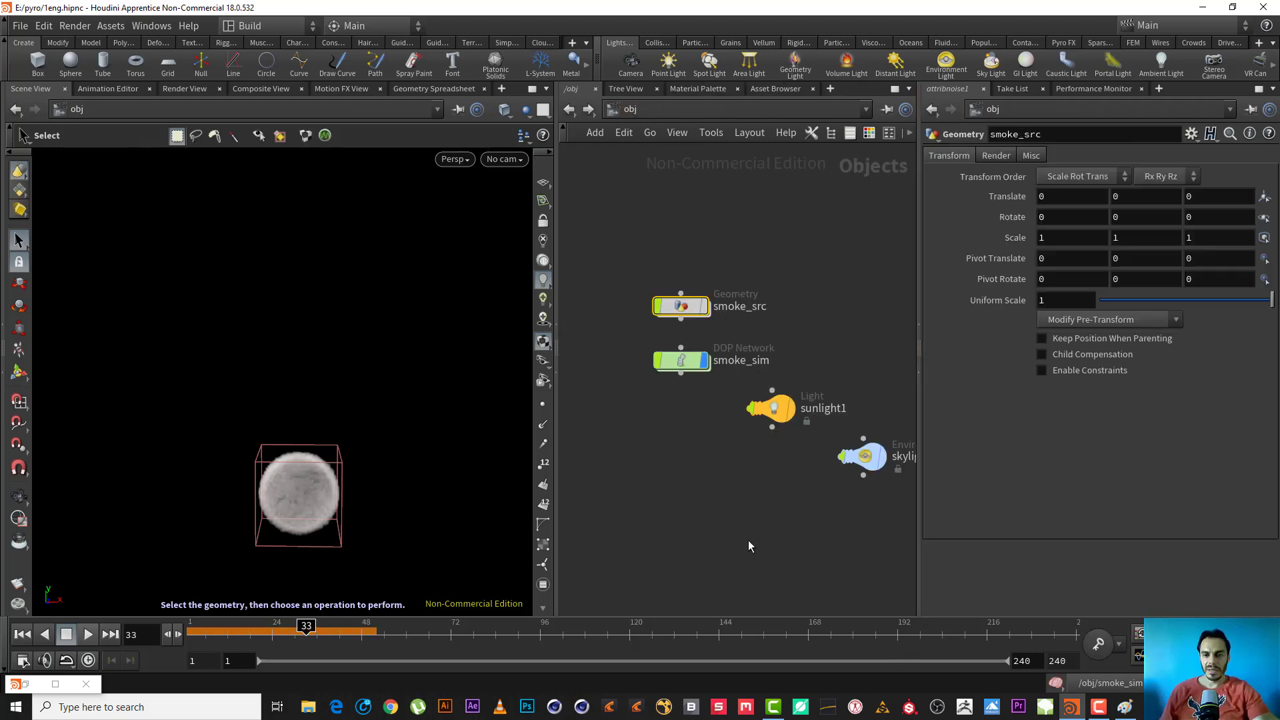
pyautogui.doubleClick(688, 366)
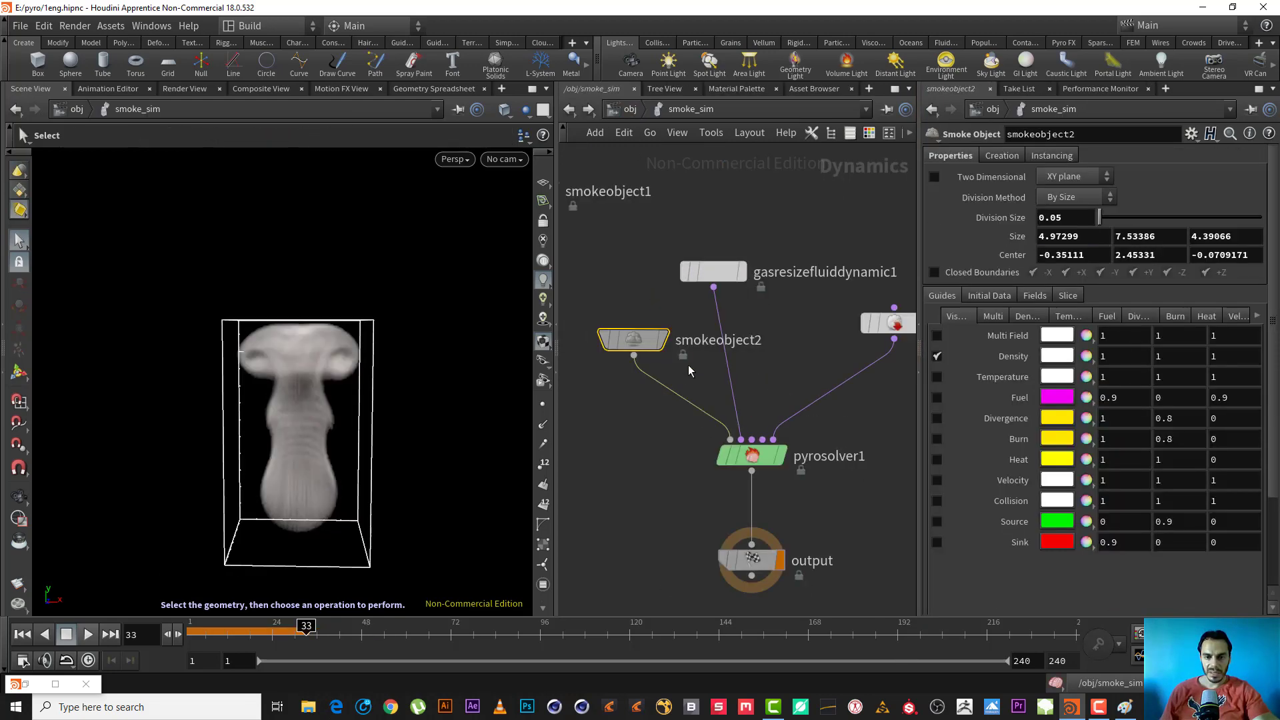
pyautogui.click(25, 634)
pyautogui.click(91, 634)
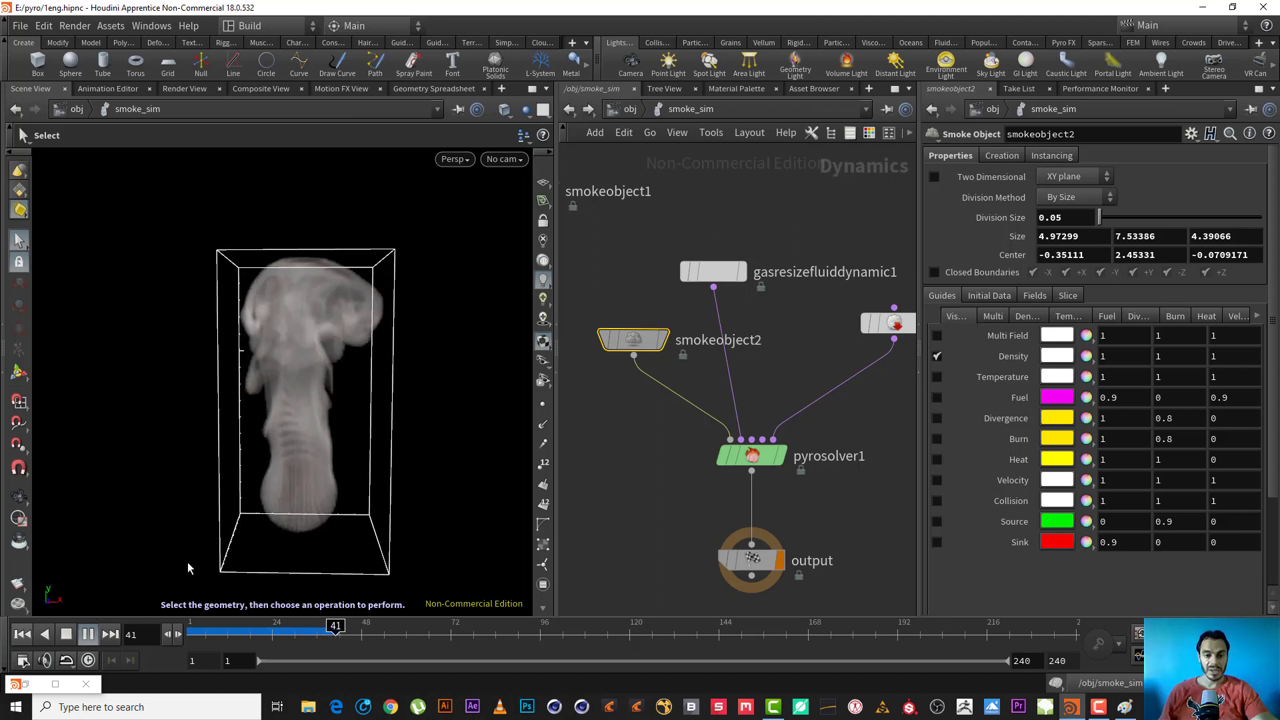
pyautogui.click(65, 638)
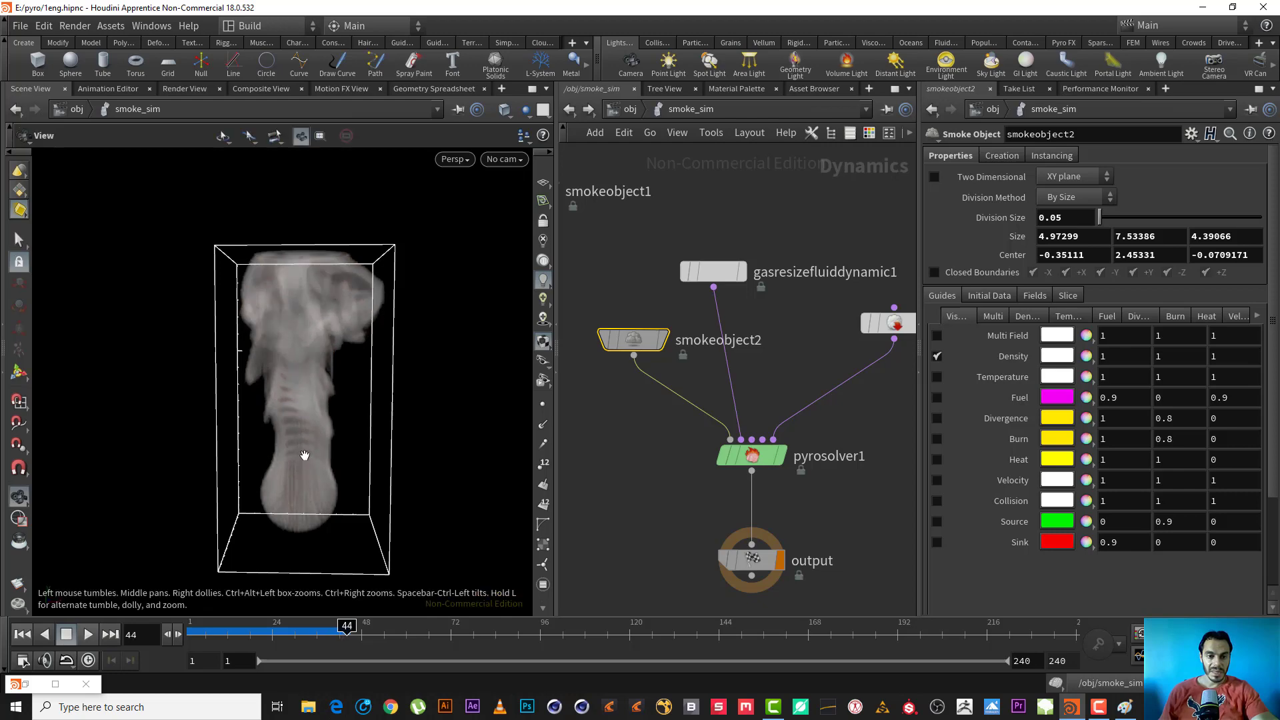
pyautogui.keyDown('alt'); pyautogui.moveTo(305, 455); pyautogui.dragTo(397, 414, button='right'); pyautogui.keyUp('alt')
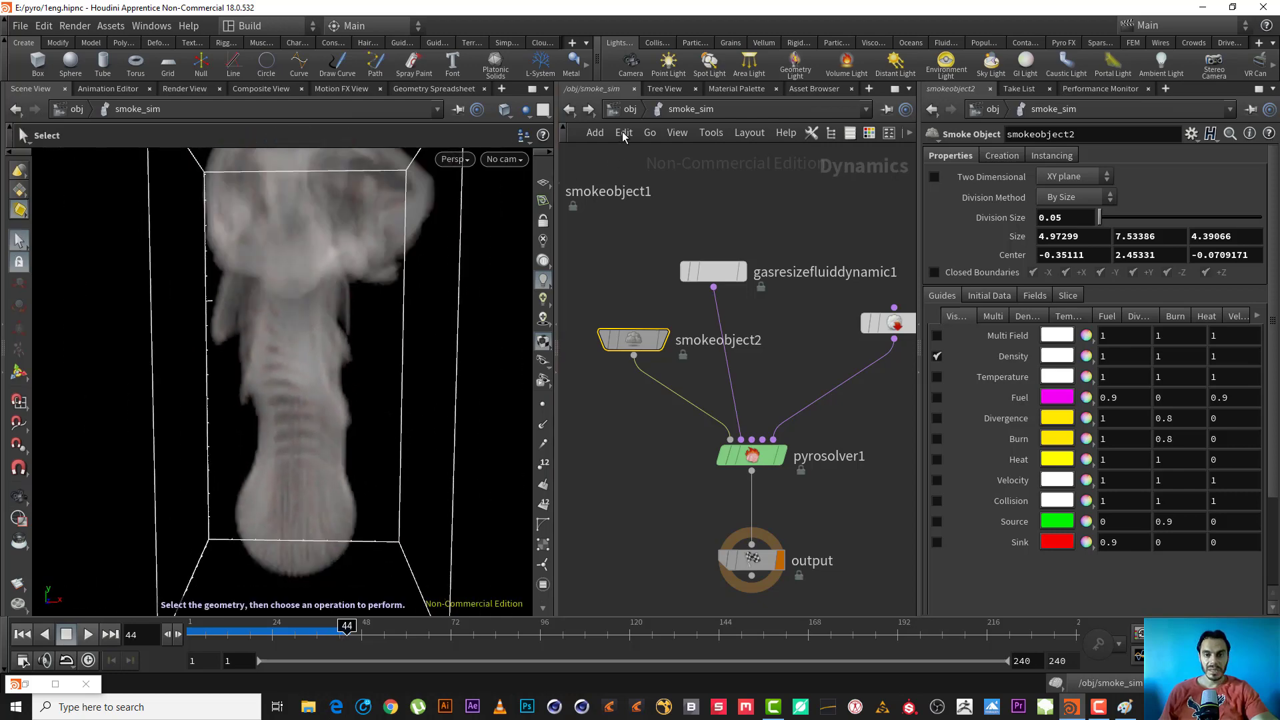
# Step: Try a Particle Separation of 0.05 on pyrosource1 in smoke_src, and set it back to 0.1
pyautogui.click(631, 109)
pyautogui.doubleClick(674, 297)
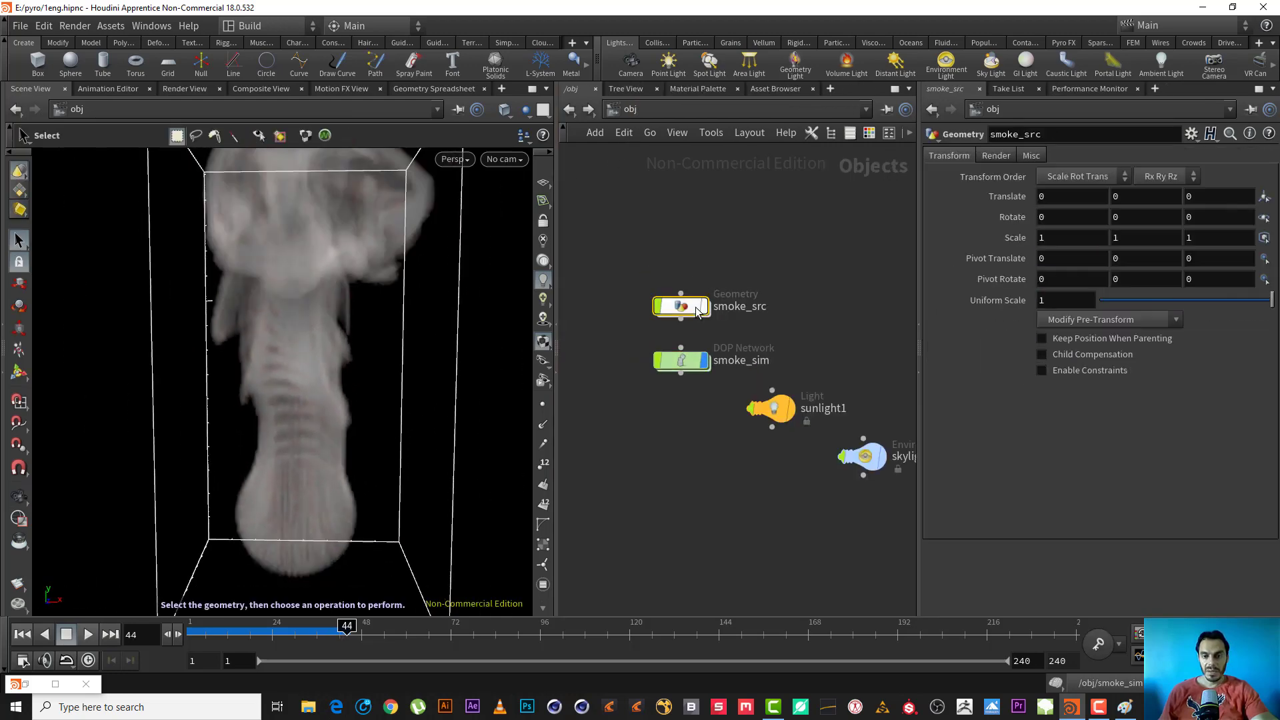
pyautogui.click(760, 226)
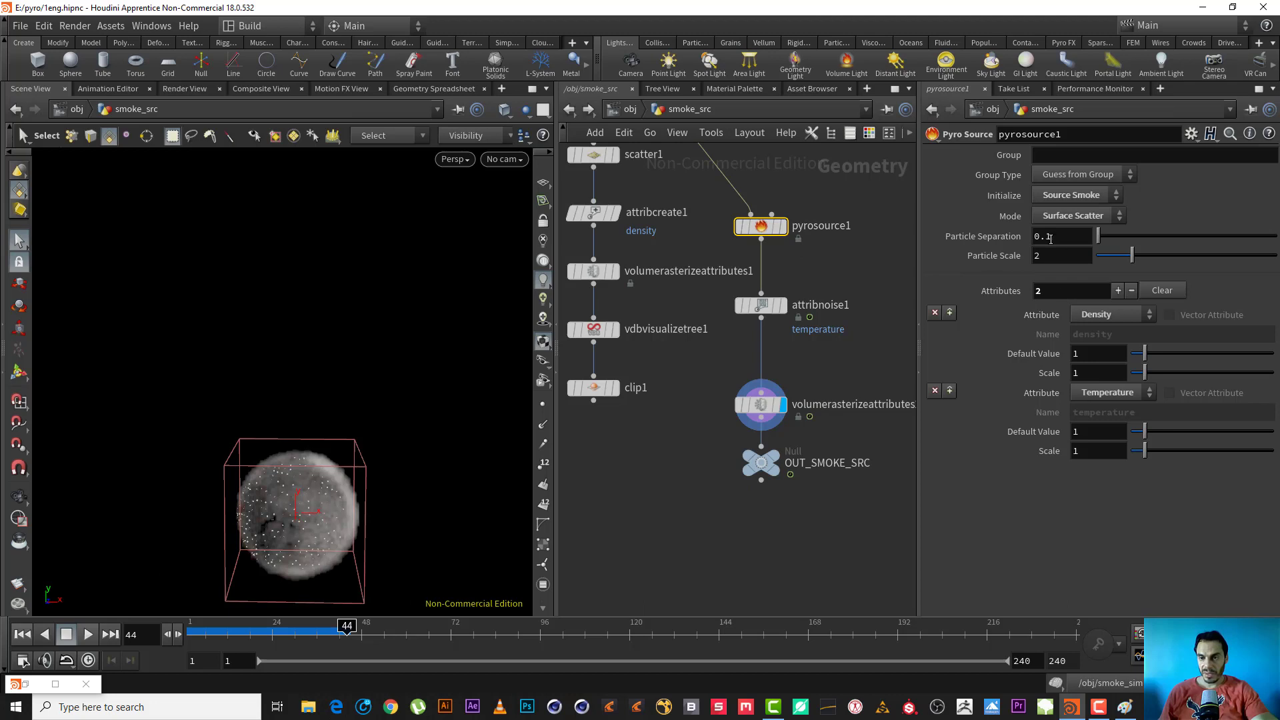
pyautogui.write('05')
pyautogui.press('Return')
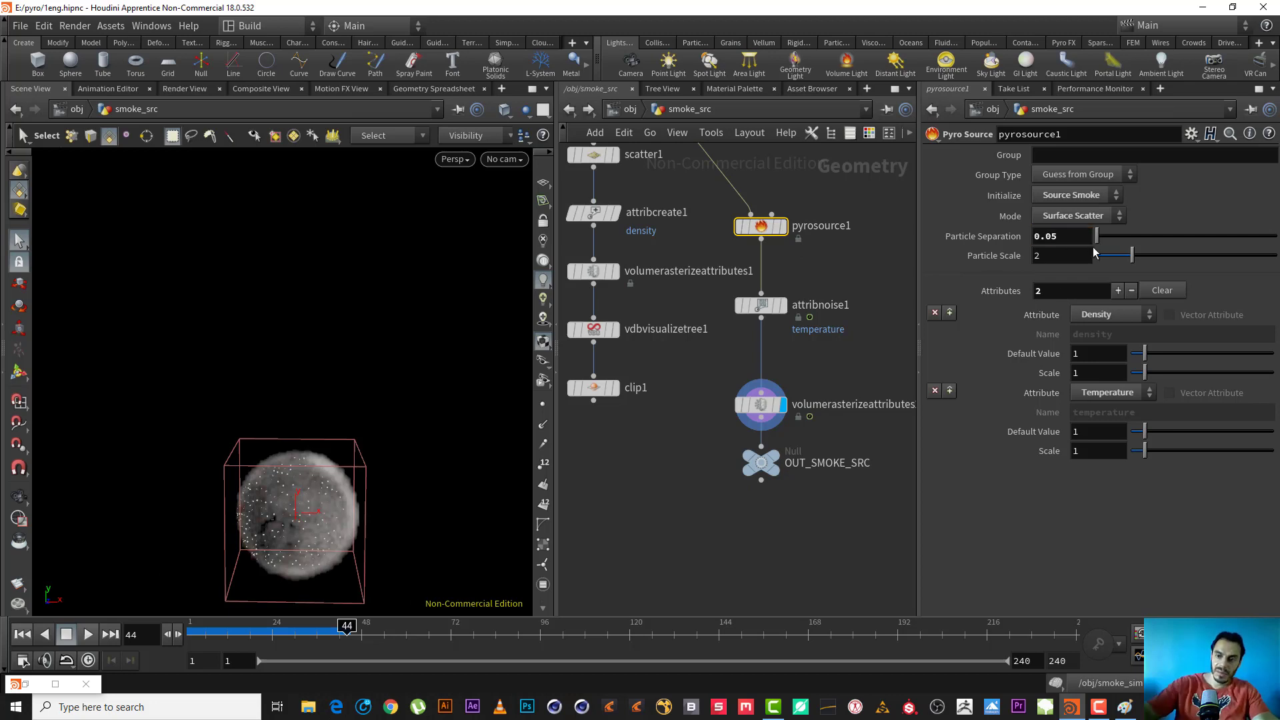
pyautogui.doubleClick(1048, 236)
pyautogui.write('1')
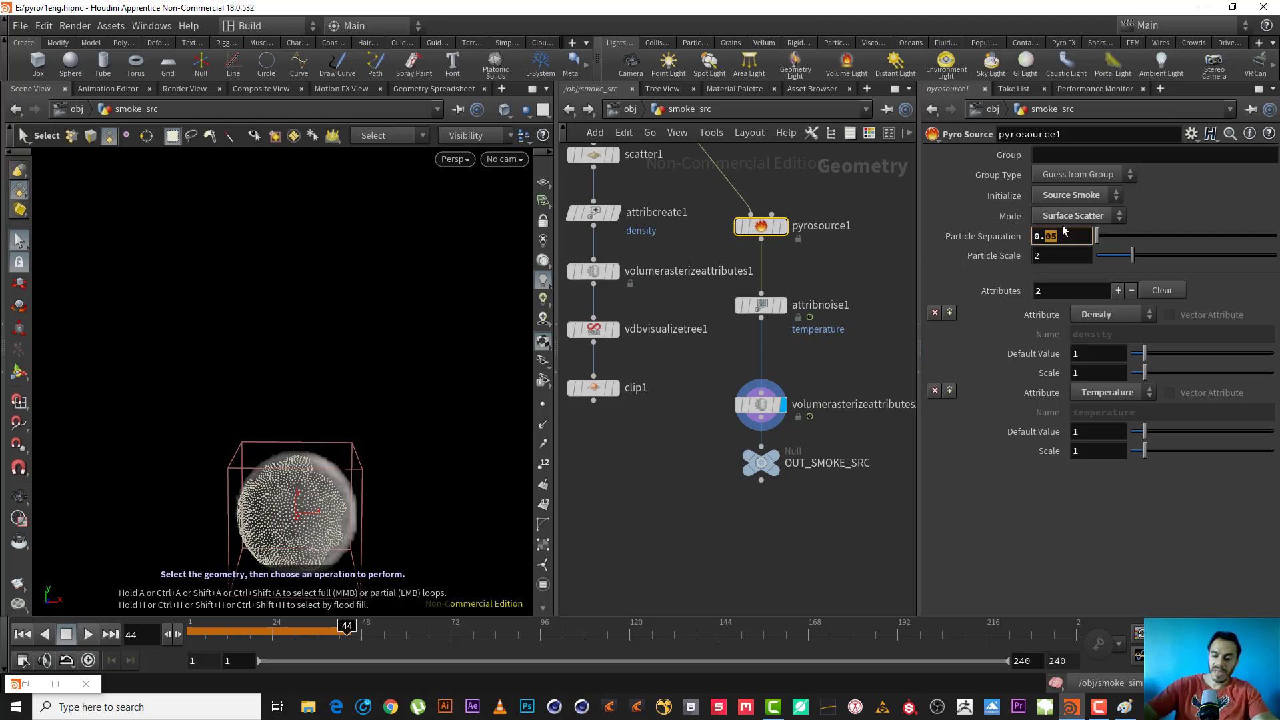
pyautogui.press('Return')
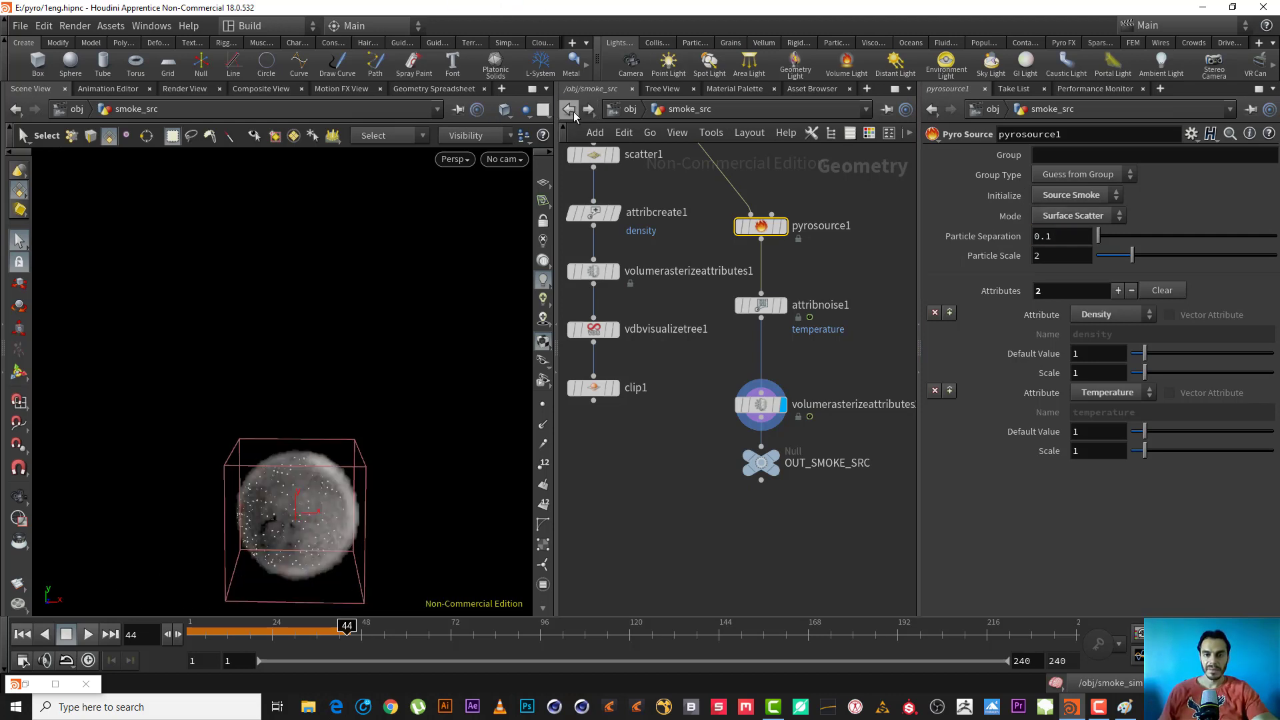
# Step: Reopen smoke_sim, replay the simulation from frame 1 and stop it at frame 21
pyautogui.doubleClick(682, 364)
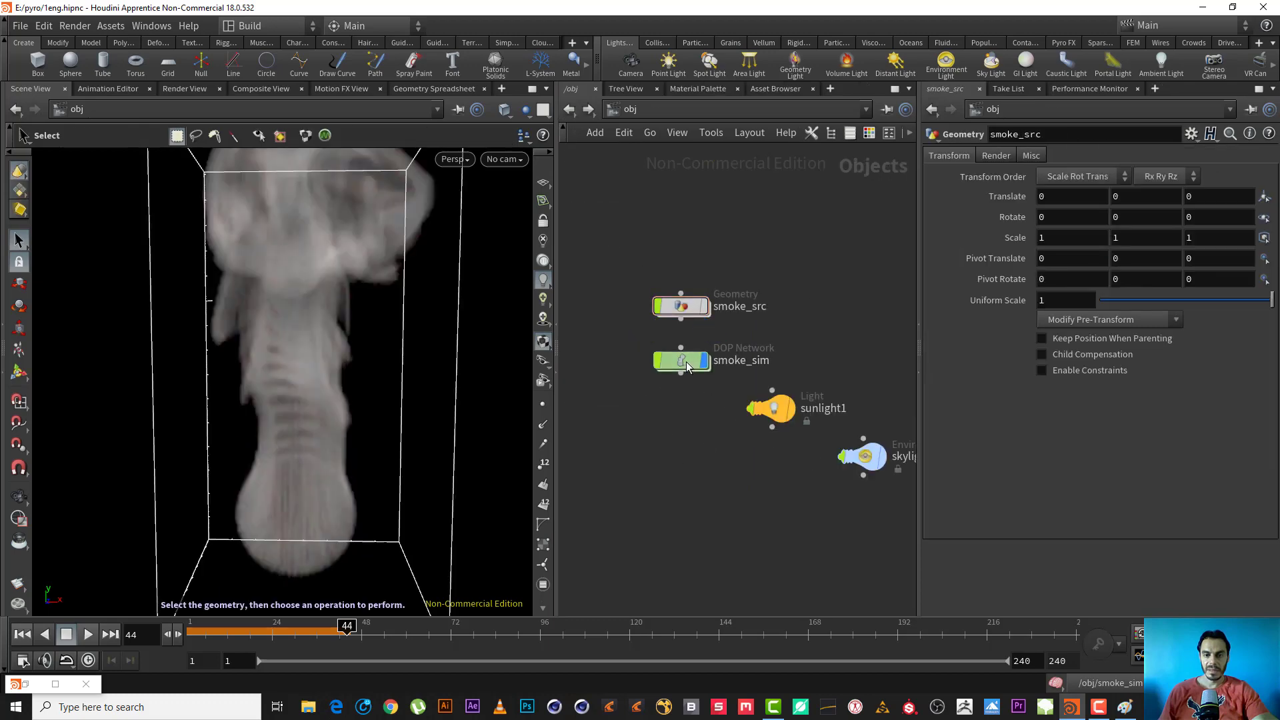
pyautogui.click(27, 635)
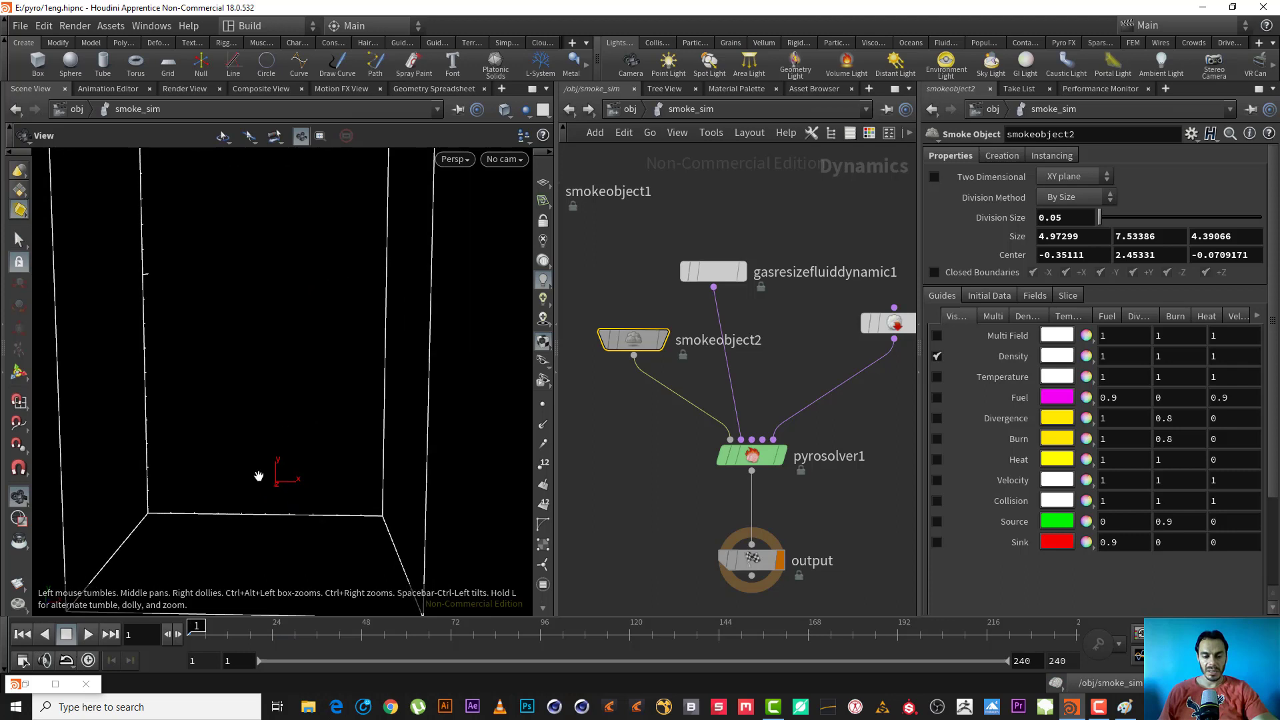
pyautogui.click(85, 634)
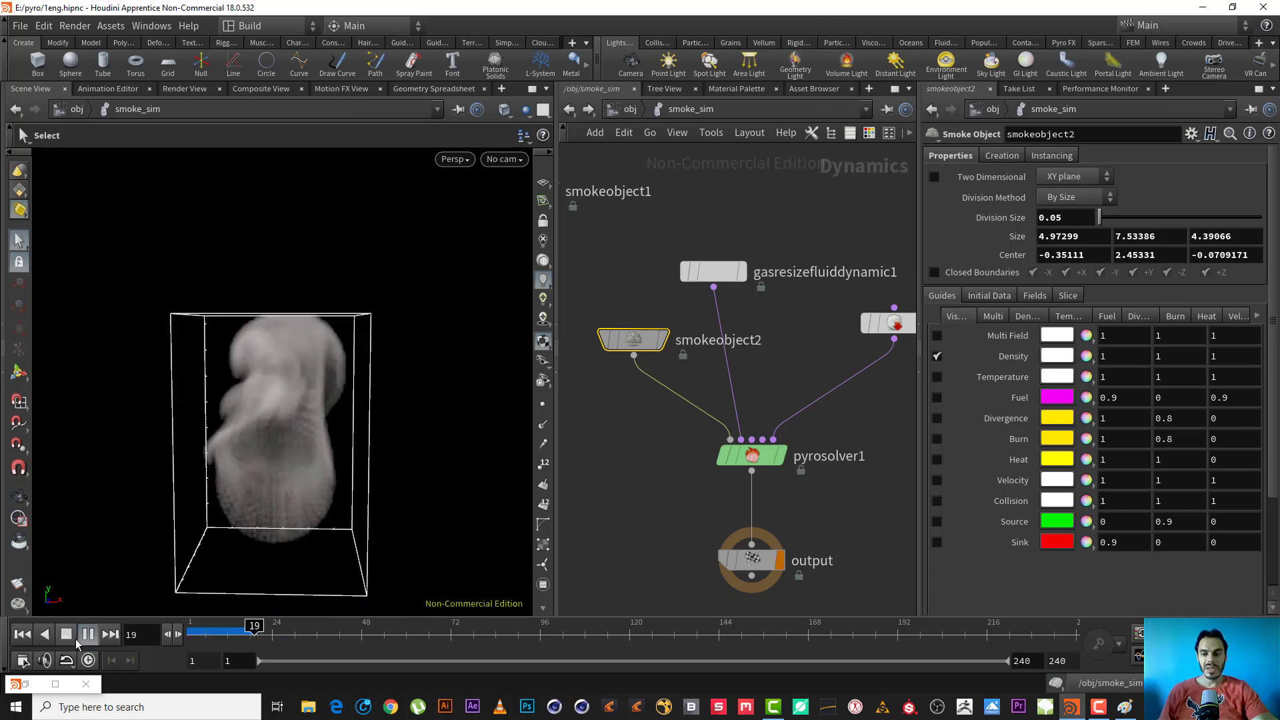
pyautogui.click(75, 638)
# Step: Show the Temperature guide instead of Density on smokeobject2, replay the simulation from the start and rewind to frame 1
pyautogui.click(937, 377)
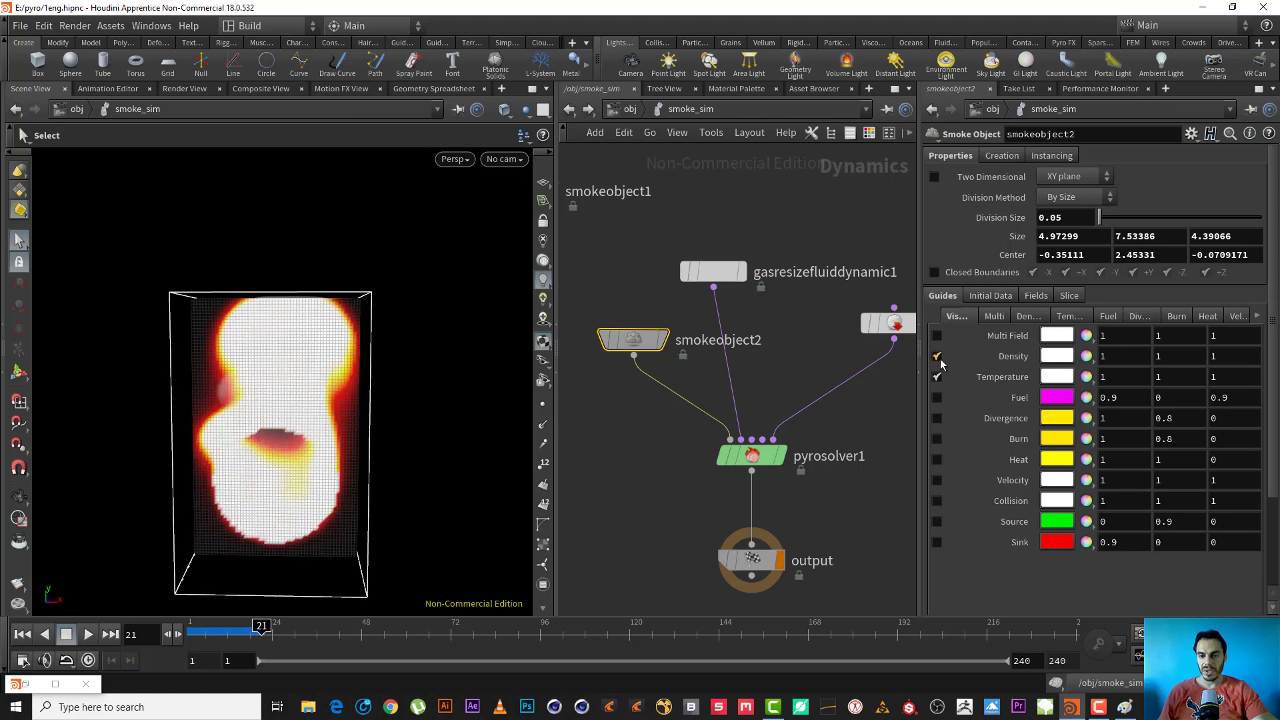
pyautogui.click(935, 357)
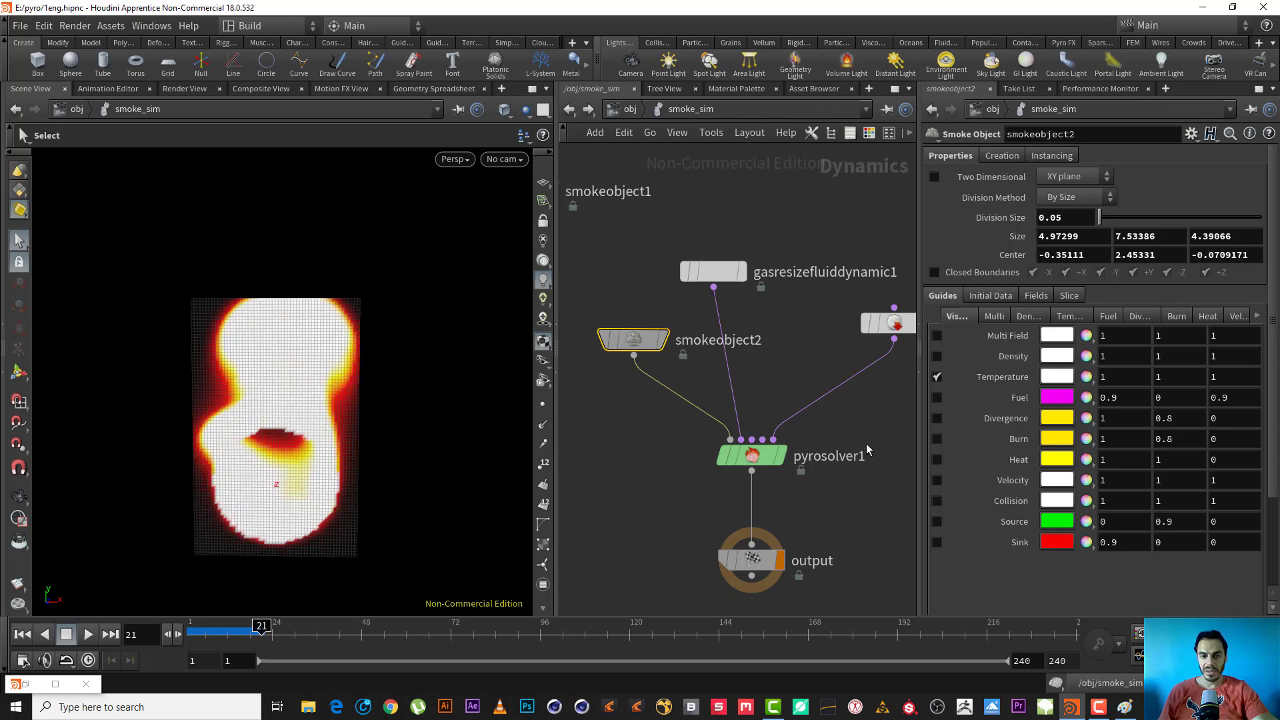
pyautogui.click(22, 634)
pyautogui.click(86, 635)
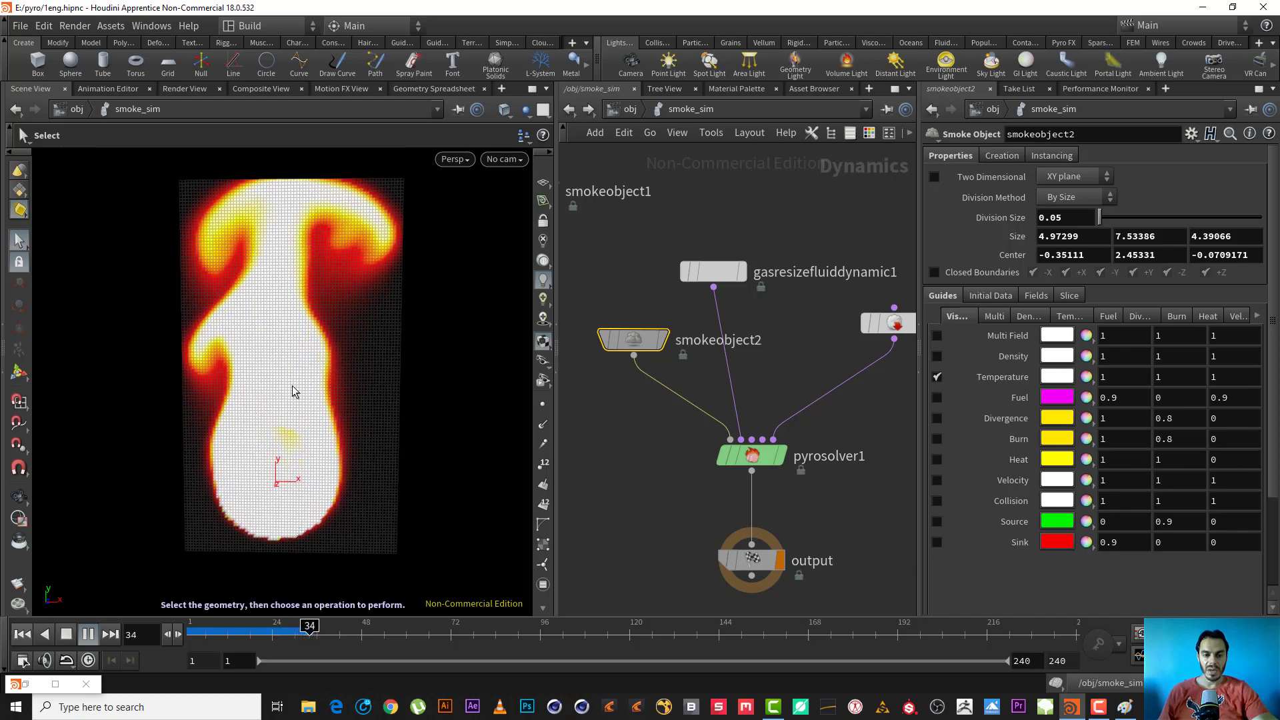
pyautogui.click(64, 636)
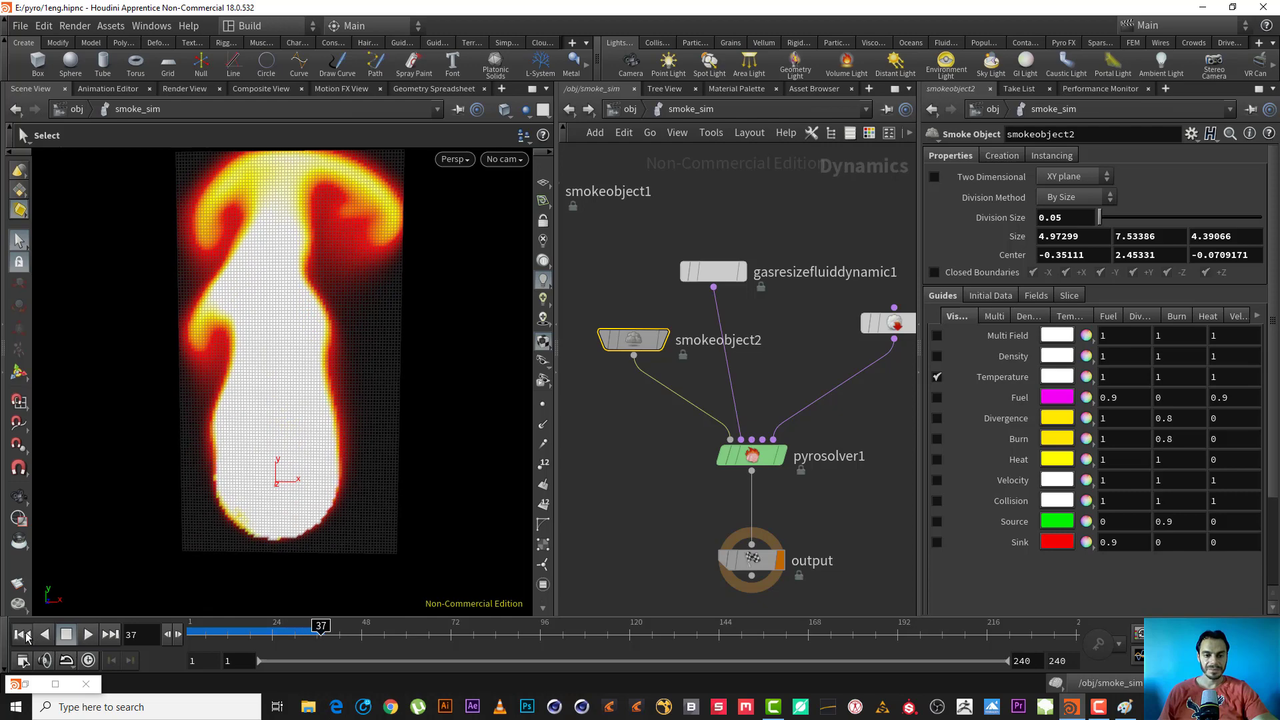
pyautogui.click(27, 635)
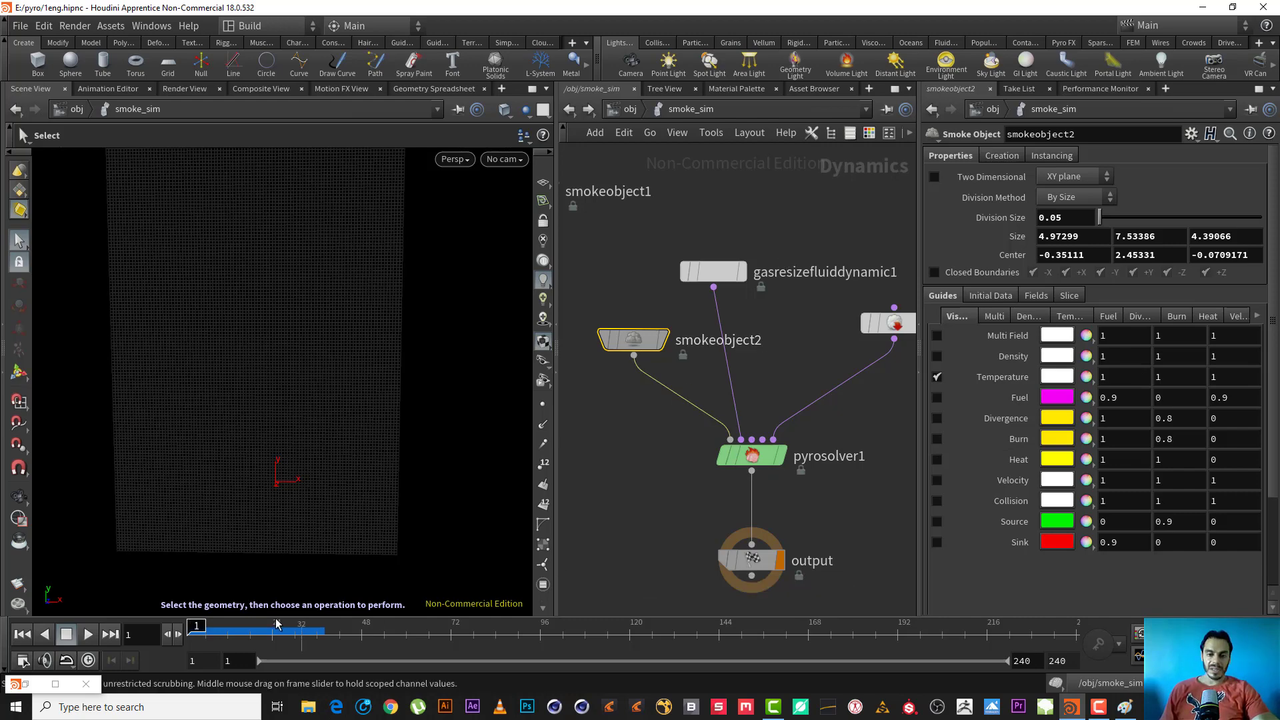
# Step: Replay the simulation up to frame 33, open smoke_src and inspect the node info of volumerasterizeattributes2
pyautogui.click(88, 634)
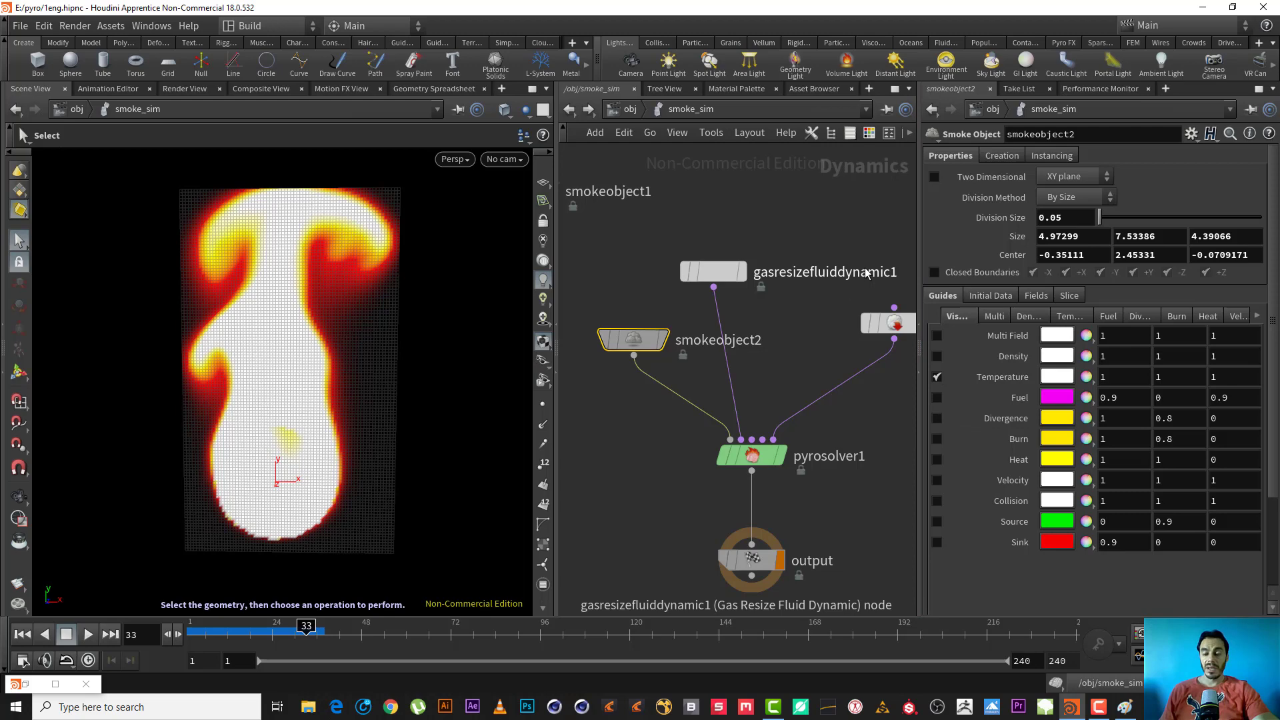
pyautogui.click(627, 109)
pyautogui.doubleClick(680, 306)
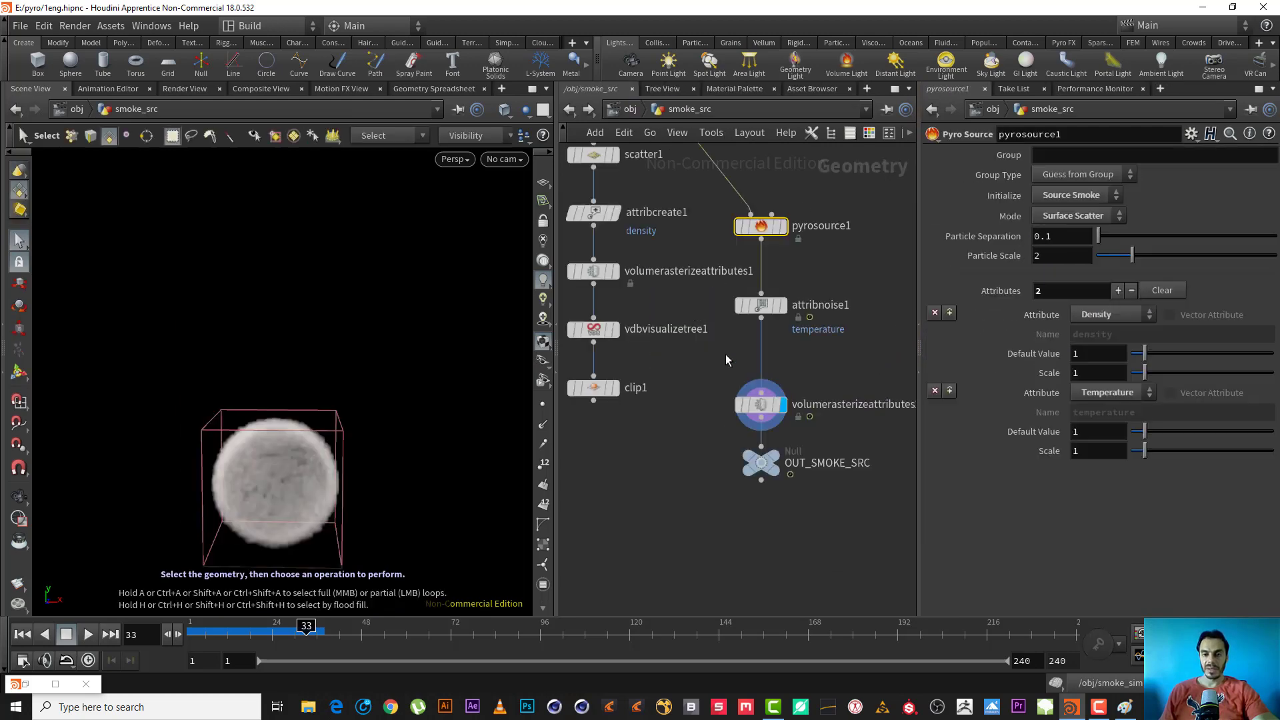
pyautogui.click(722, 405)
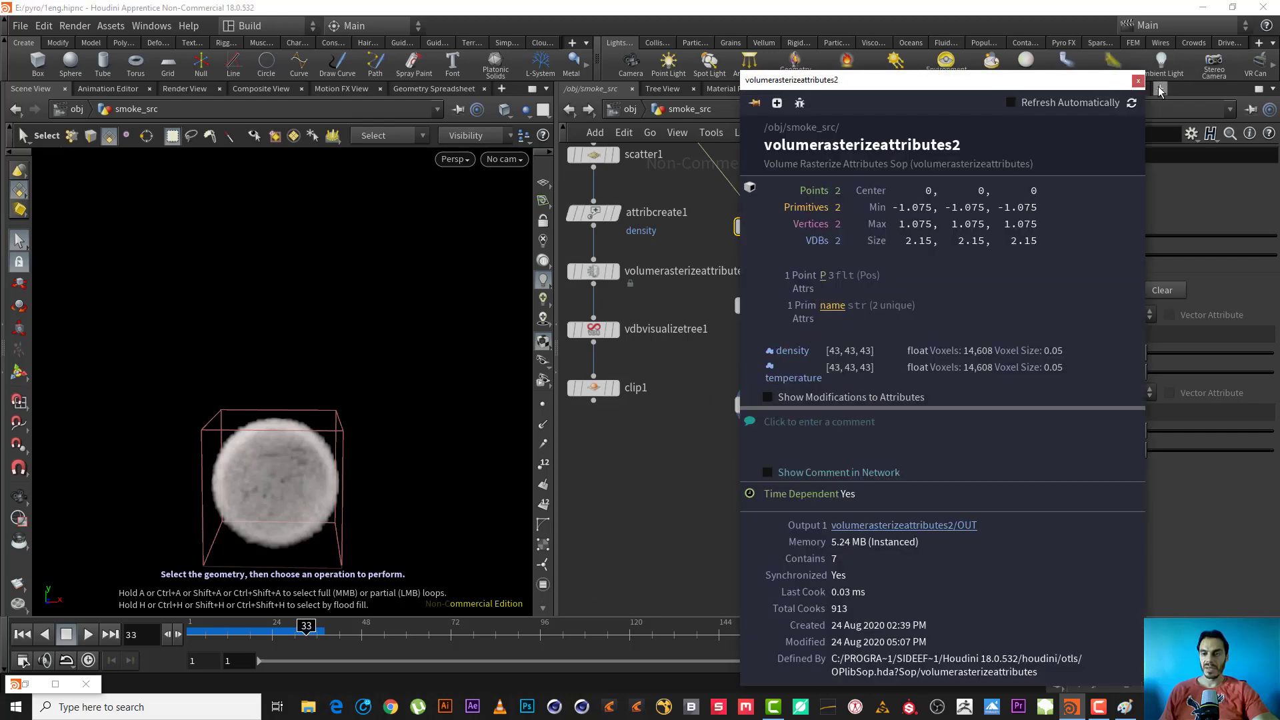
pyautogui.click(1136, 81)
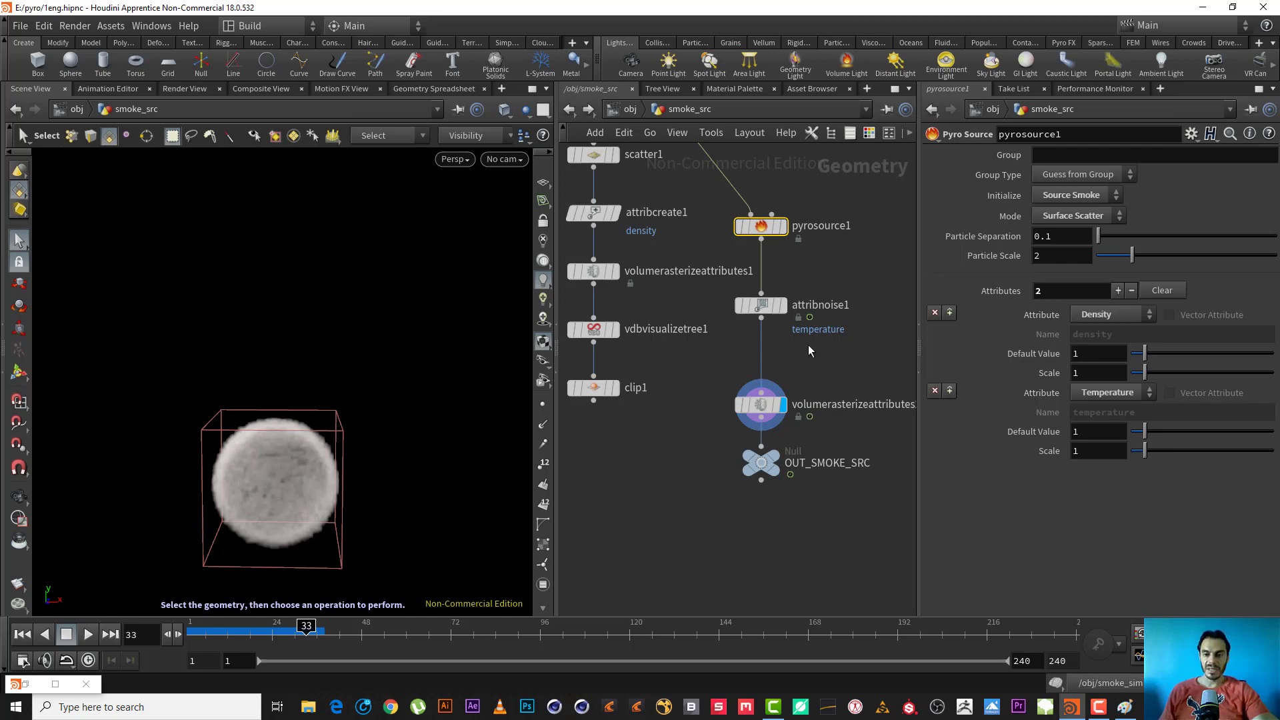
# Step: Move attribnoise1 down and insert a Point Velocity node on the wire between pyrosource1 and attribnoise1
pyautogui.click(769, 310)
pyautogui.moveTo(771, 313); pyautogui.dragTo(771, 346)
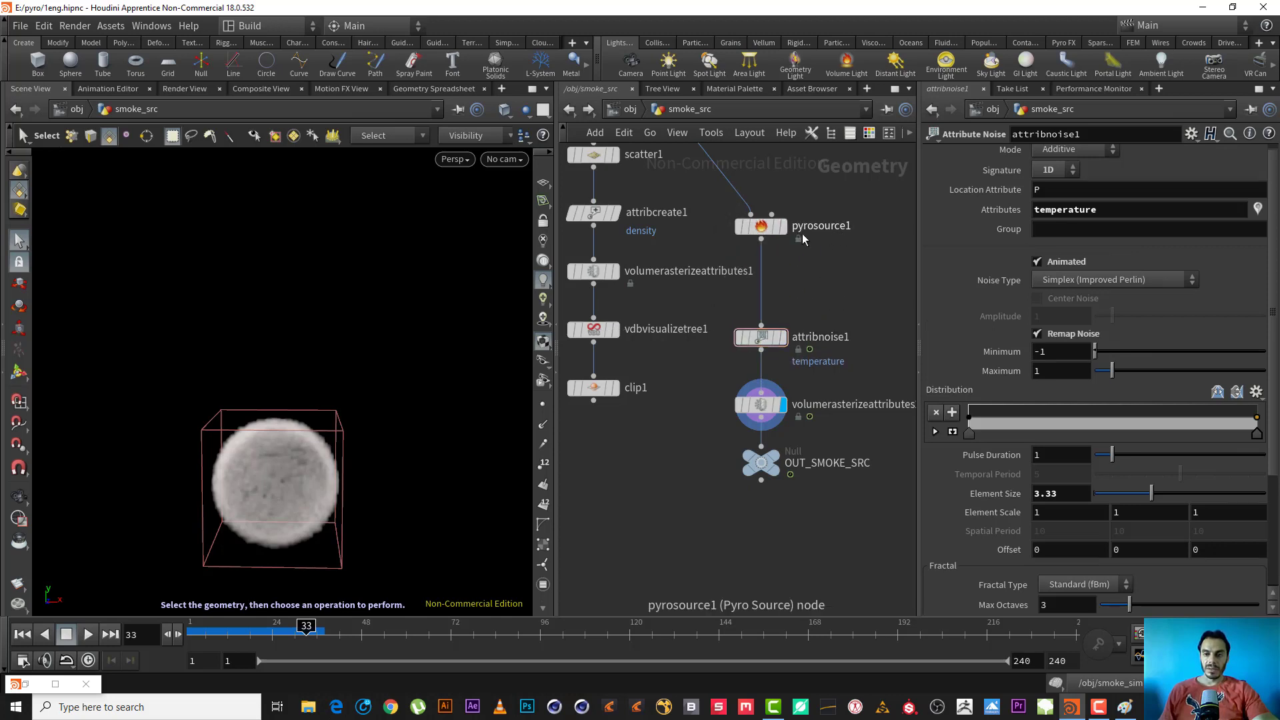
pyautogui.click(760, 226)
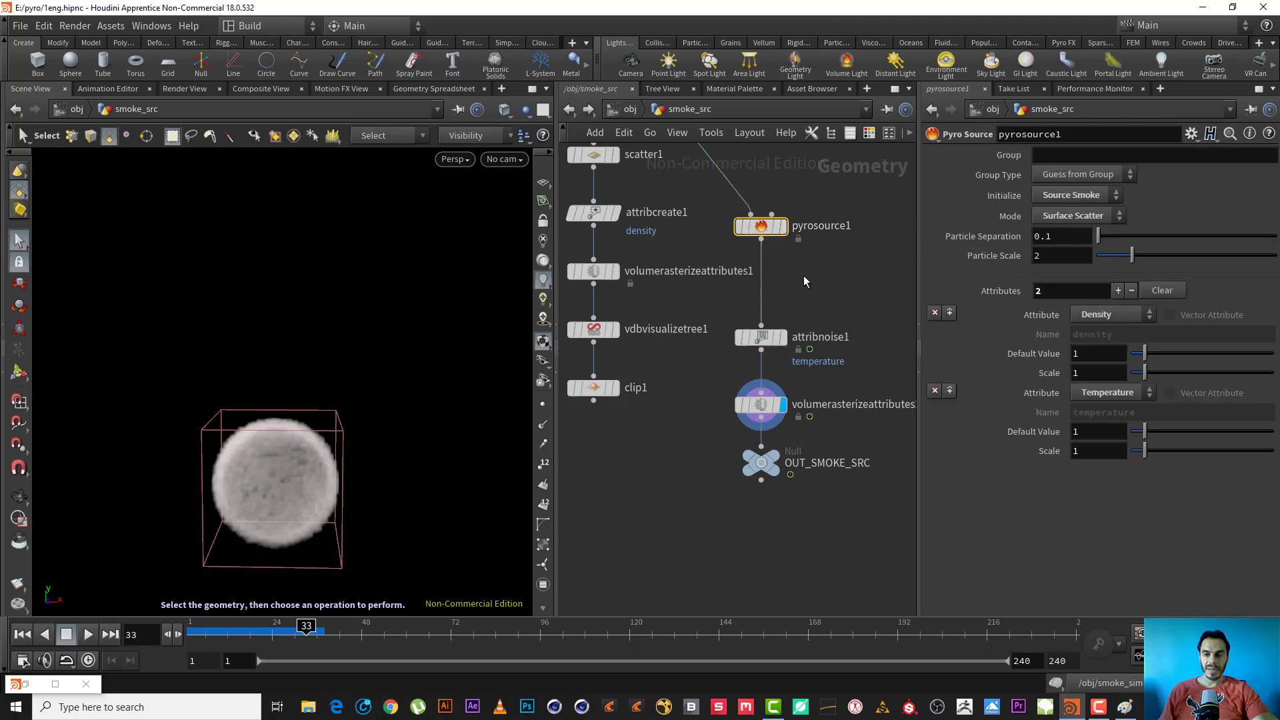
pyautogui.press('Tab')
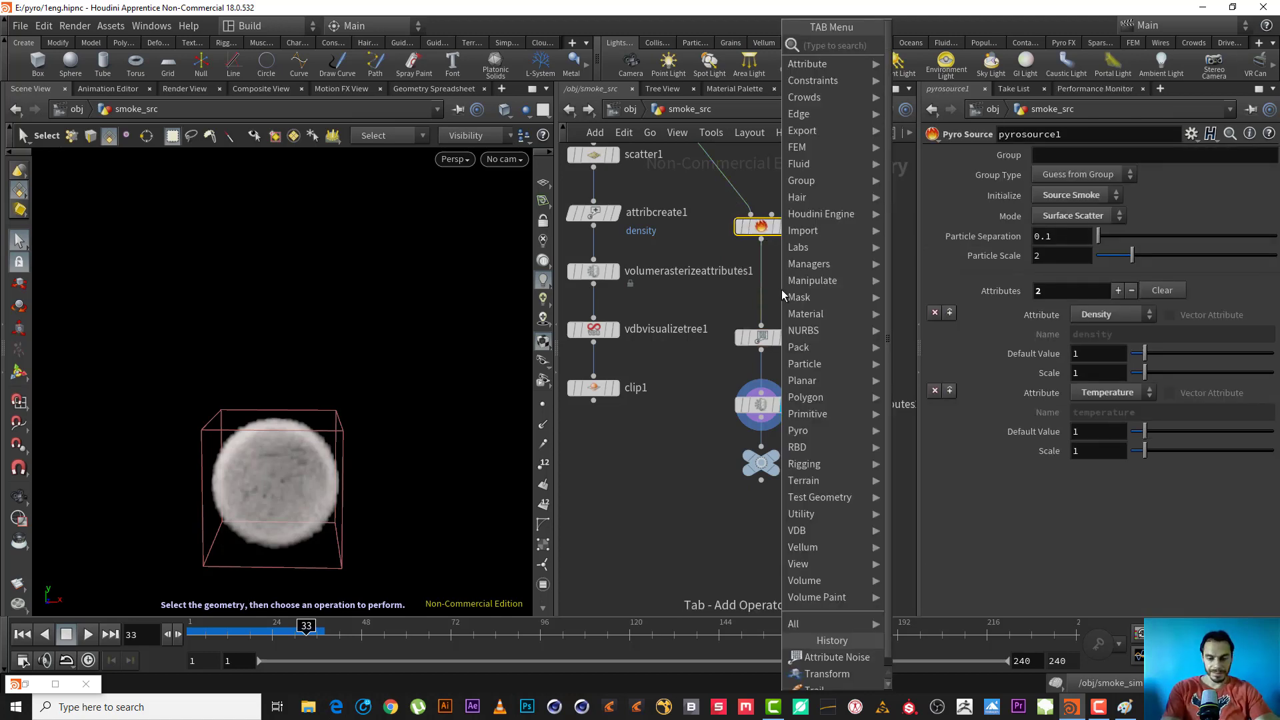
pyautogui.write('poin v')
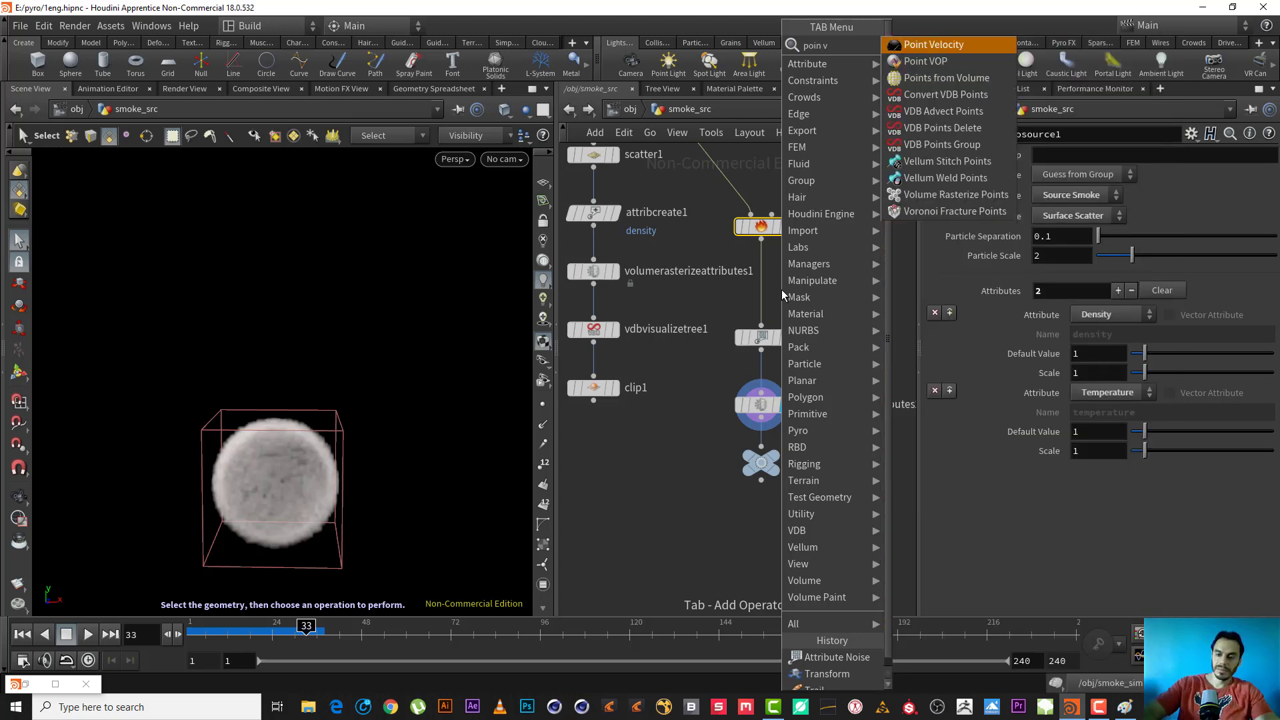
pyautogui.press('Return')
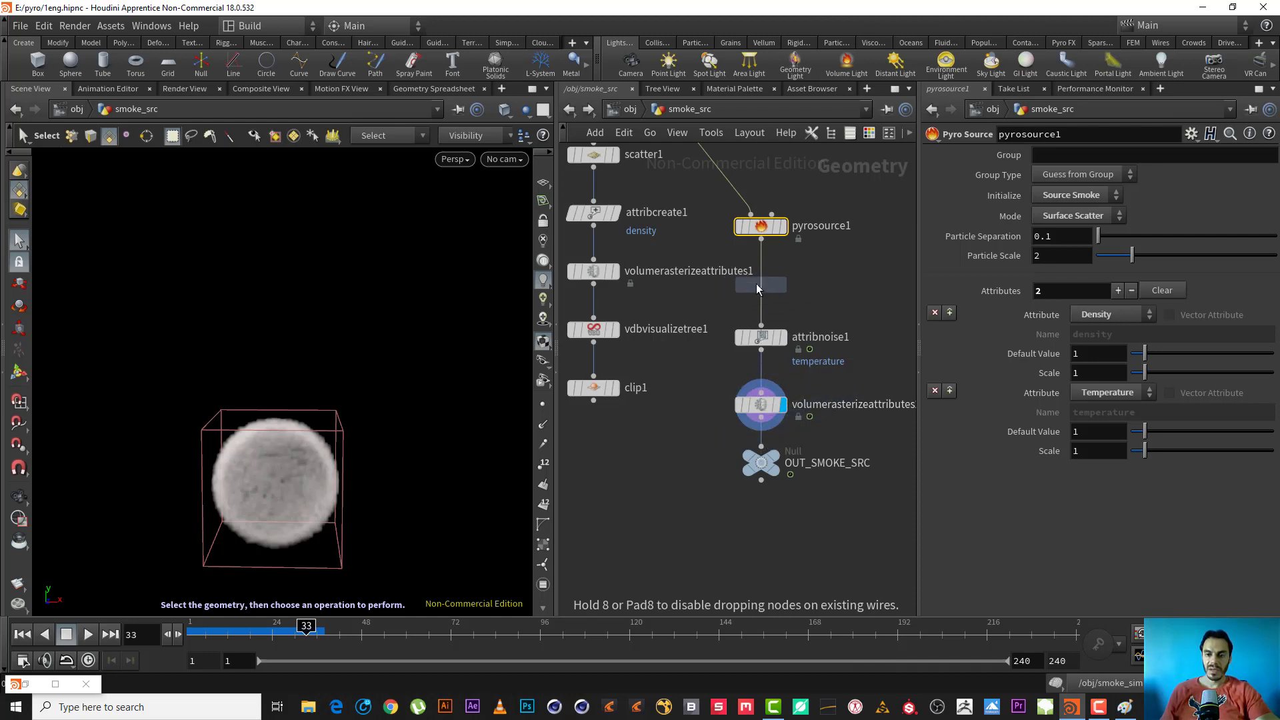
pyautogui.click(761, 286)
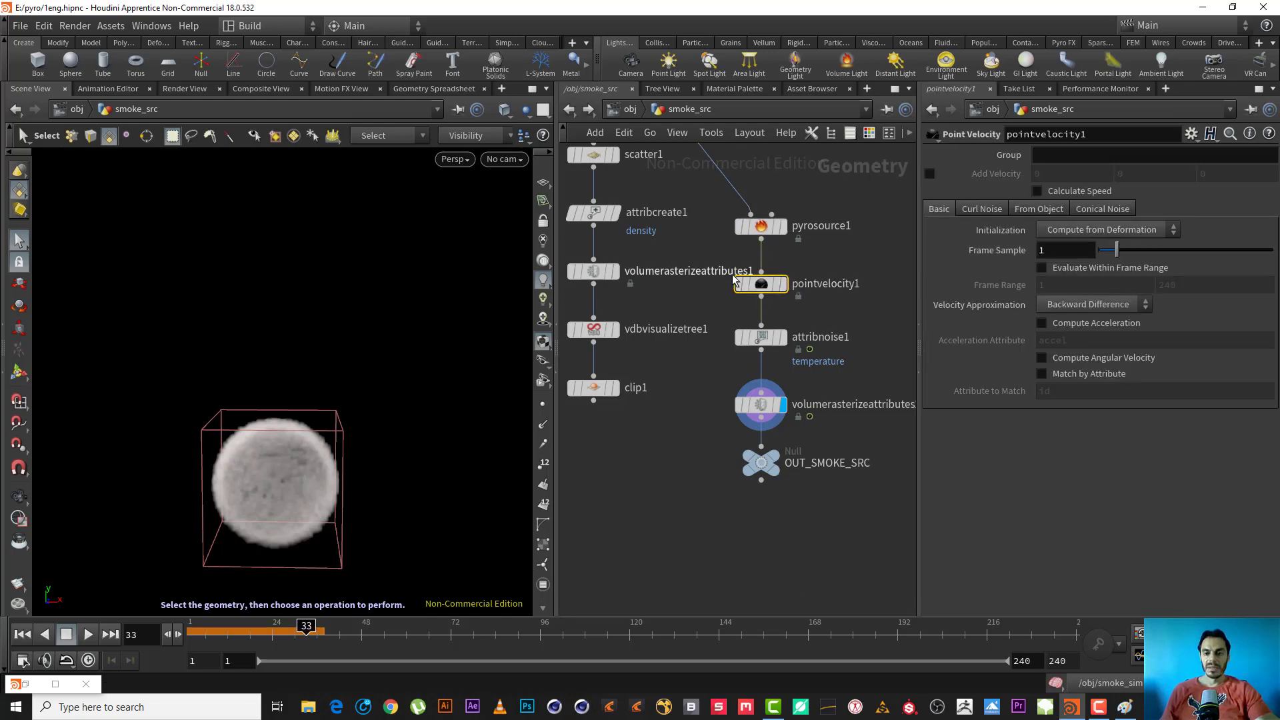
# Step: Display the output of pointvelocity1 and turn on point trails in the viewport
pyautogui.click(781, 284)
pyautogui.press('Escape')
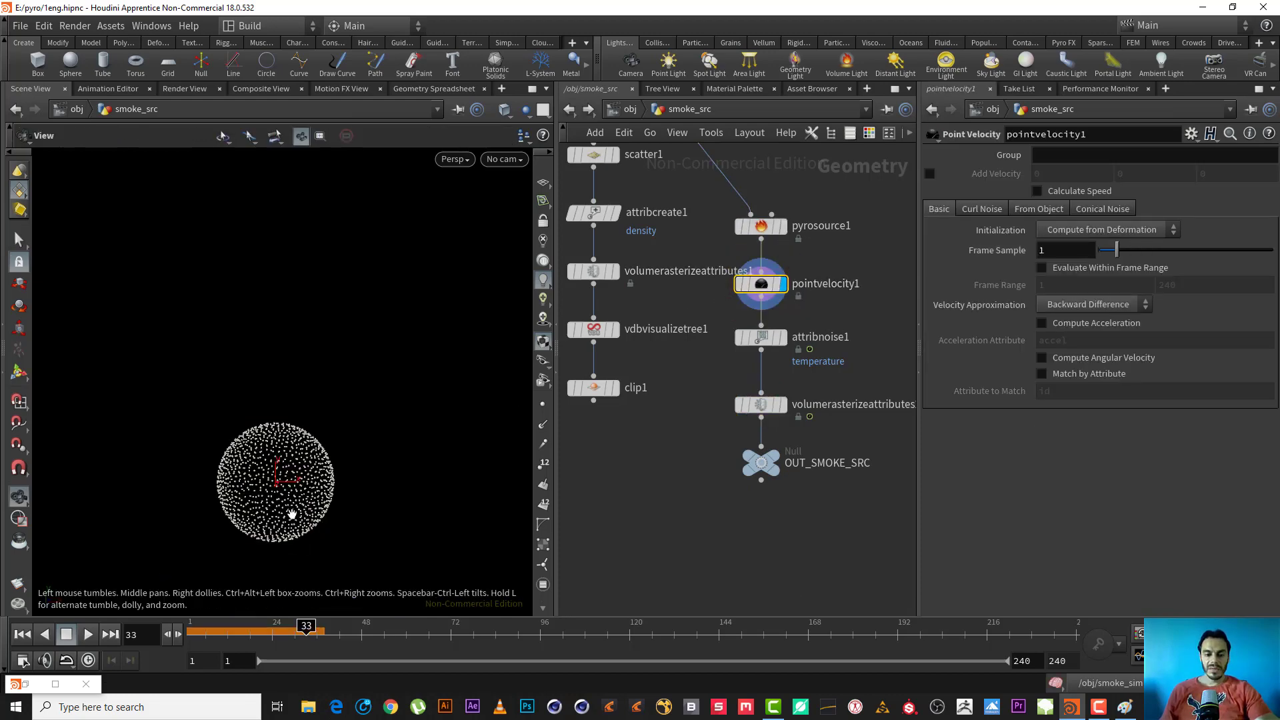
pyautogui.moveTo(289, 509); pyautogui.dragTo(479, 454, button='right')
pyautogui.moveTo(318, 474); pyautogui.dragTo(358, 442, button='middle')
pyautogui.press('s')
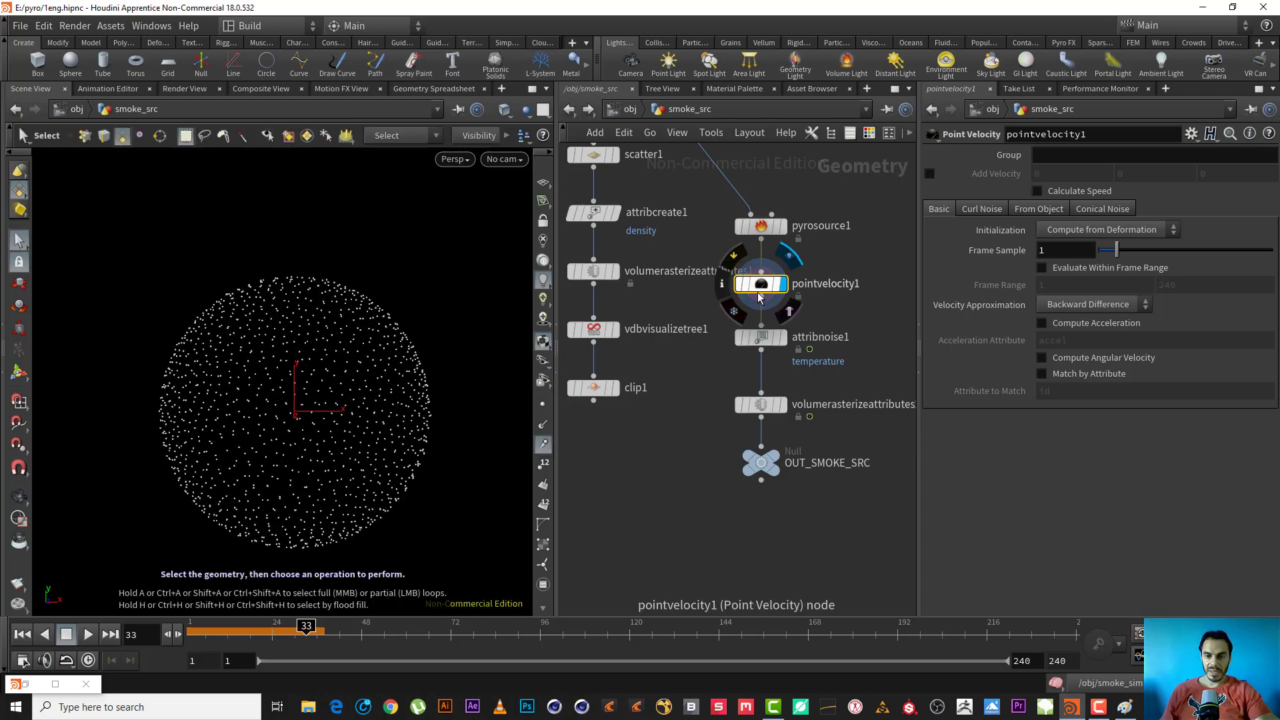
# Step: Set pointvelocity1's Initialization to Keep Incoming, enable Add Curl Noise and examine the velocity trails up close
pyautogui.click(758, 288)
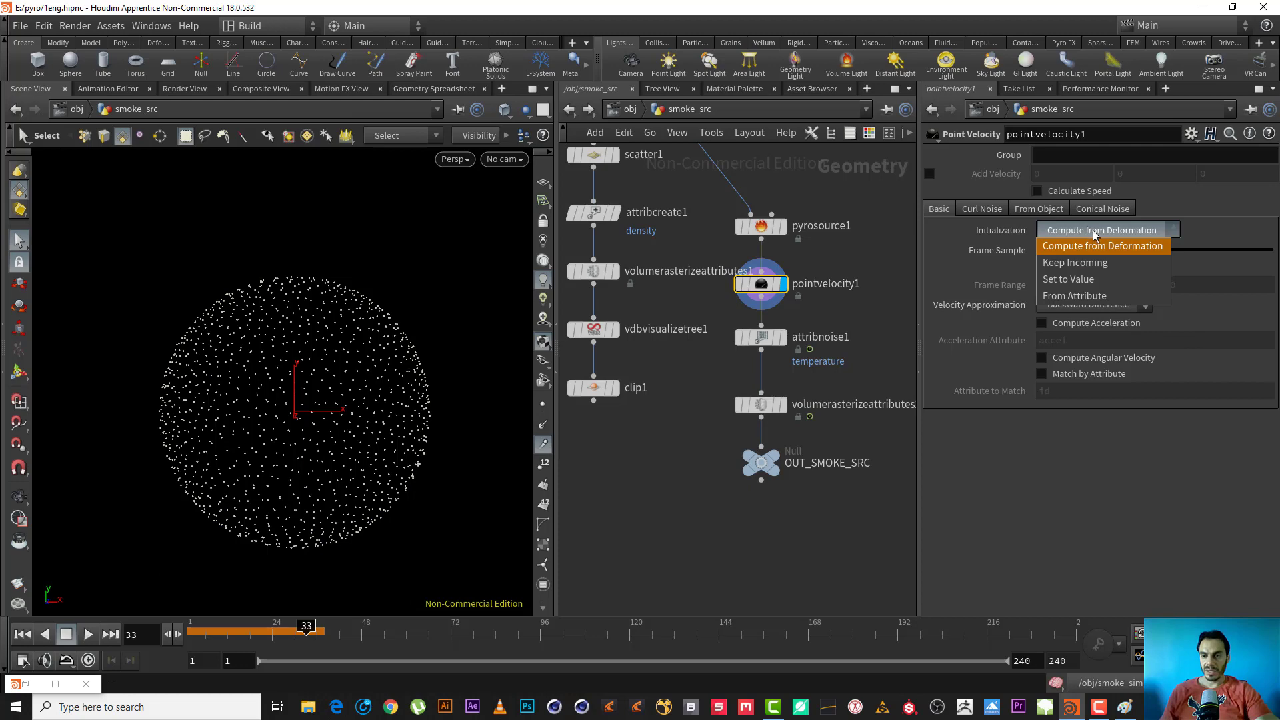
pyautogui.click(1084, 264)
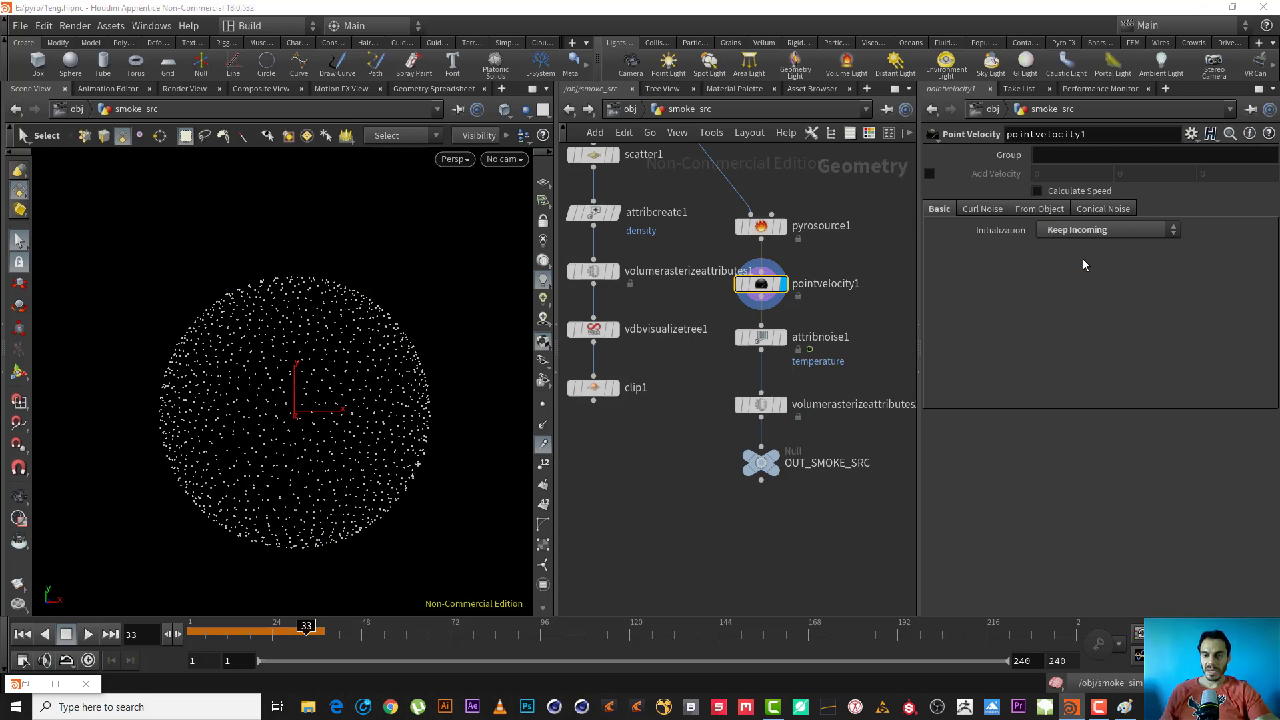
pyautogui.click(971, 210)
pyautogui.click(1042, 228)
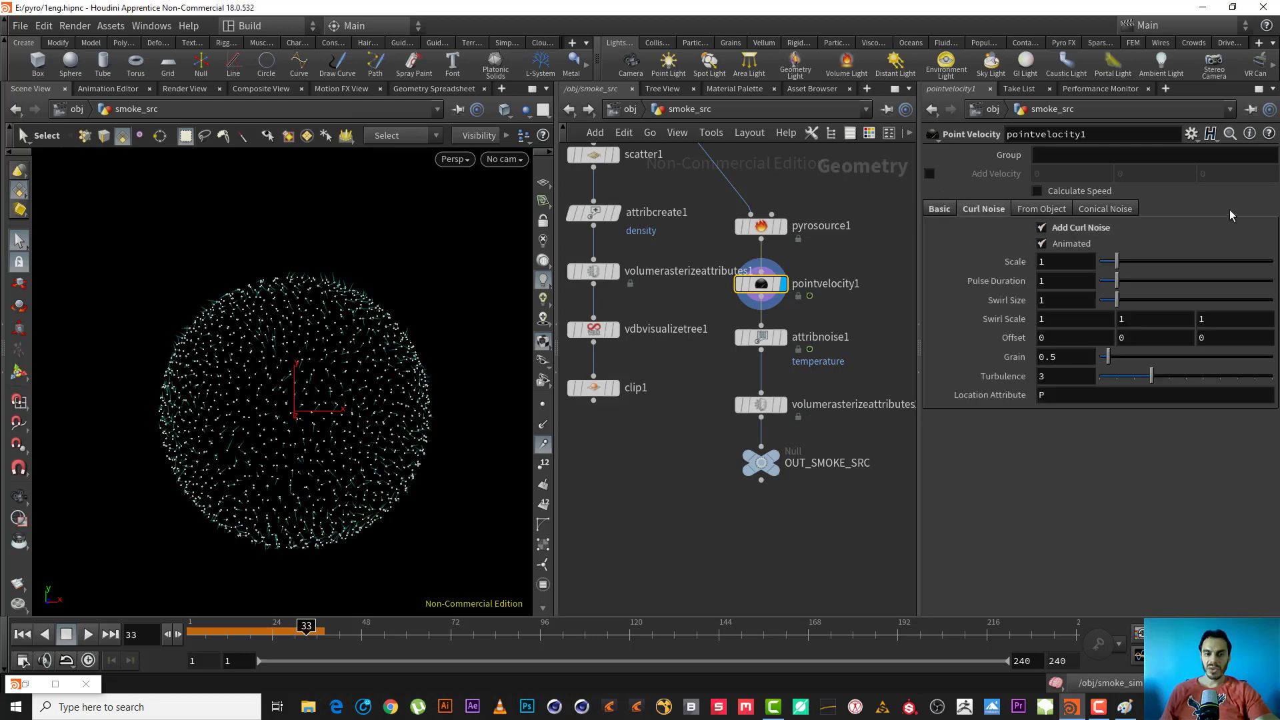
pyautogui.press('Escape')
pyautogui.scroll(5, 303, 338)
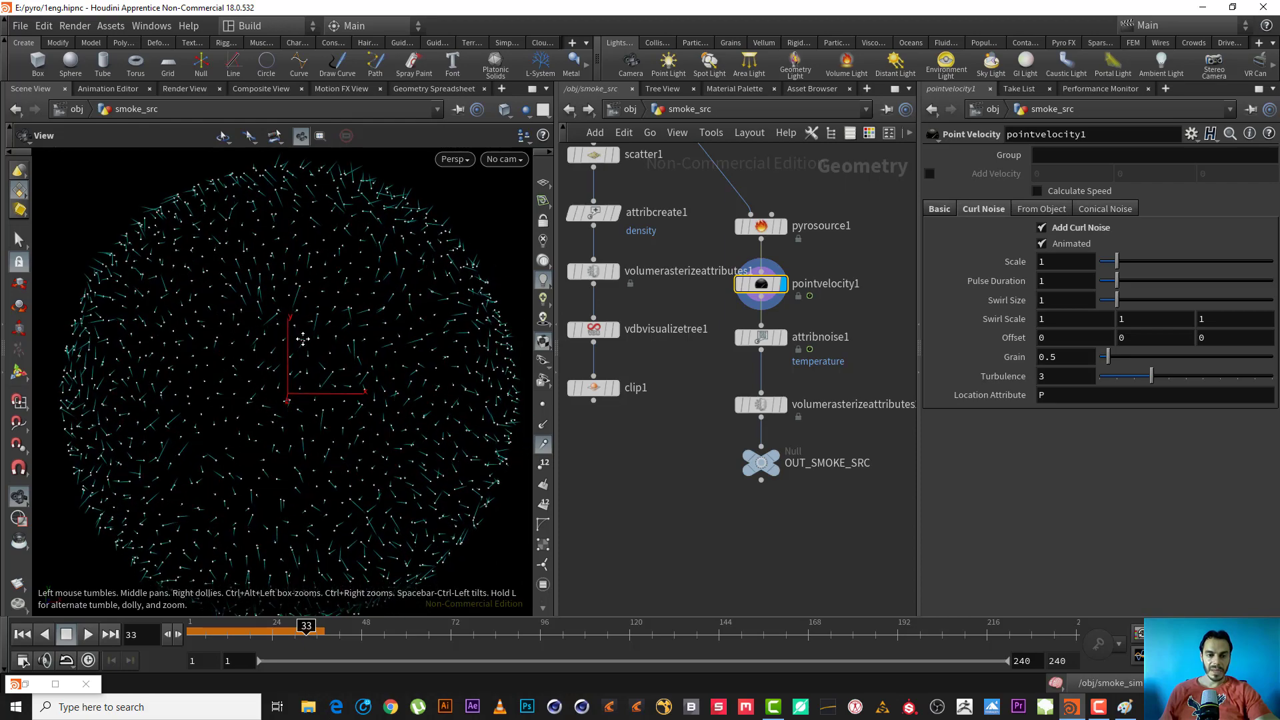
pyautogui.moveTo(304, 339); pyautogui.dragTo(321, 360)
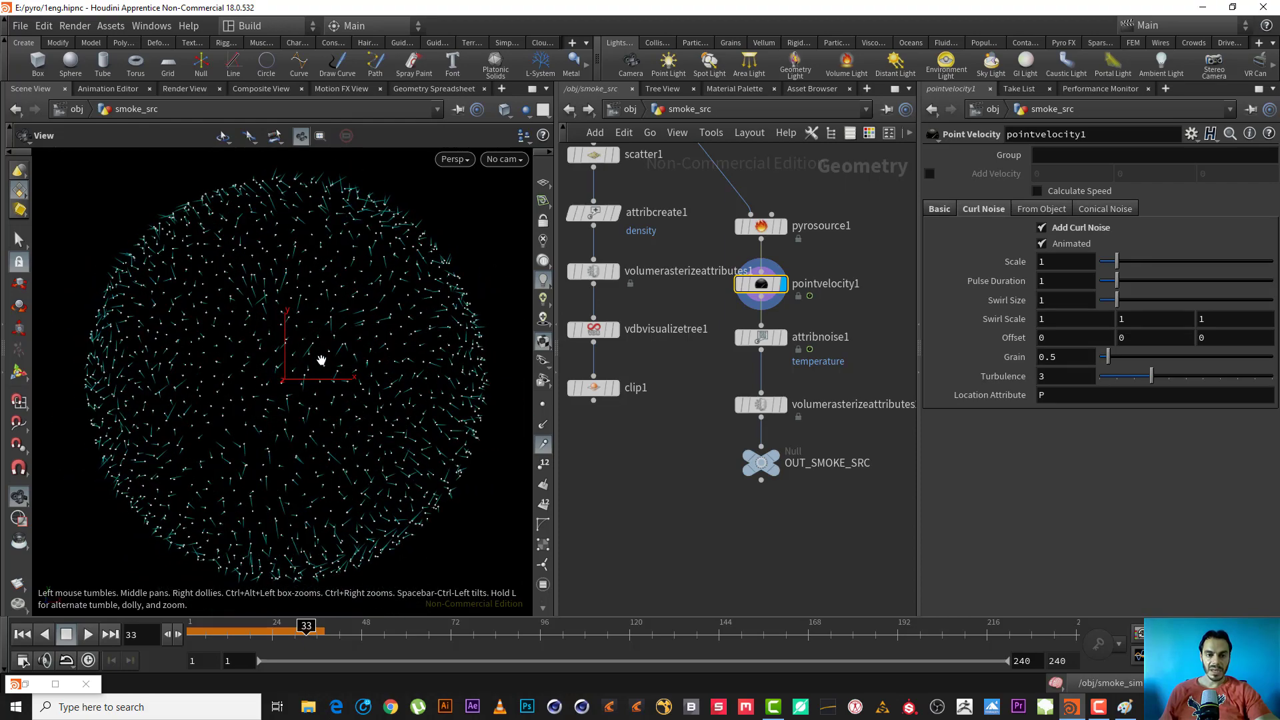
pyautogui.press('s')
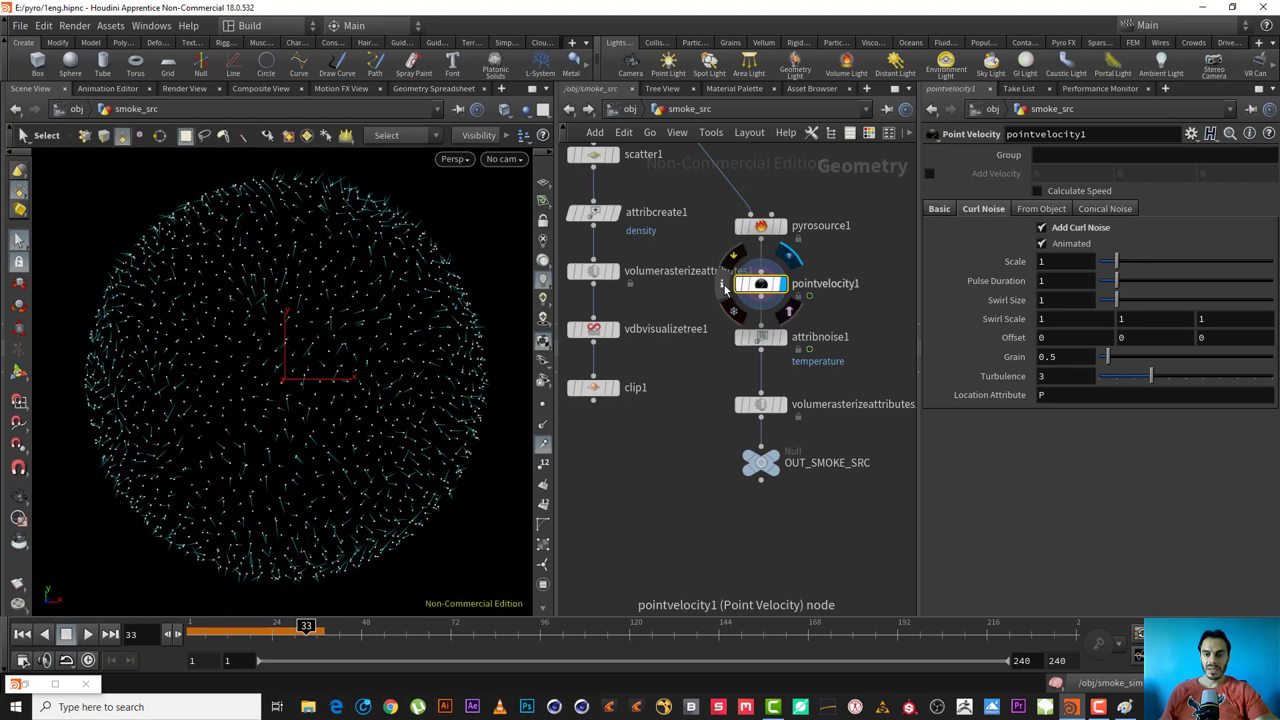
# Step: Visualize the v point attribute of pointvelocity1 in the viewport from its node info
pyautogui.click(722, 284)
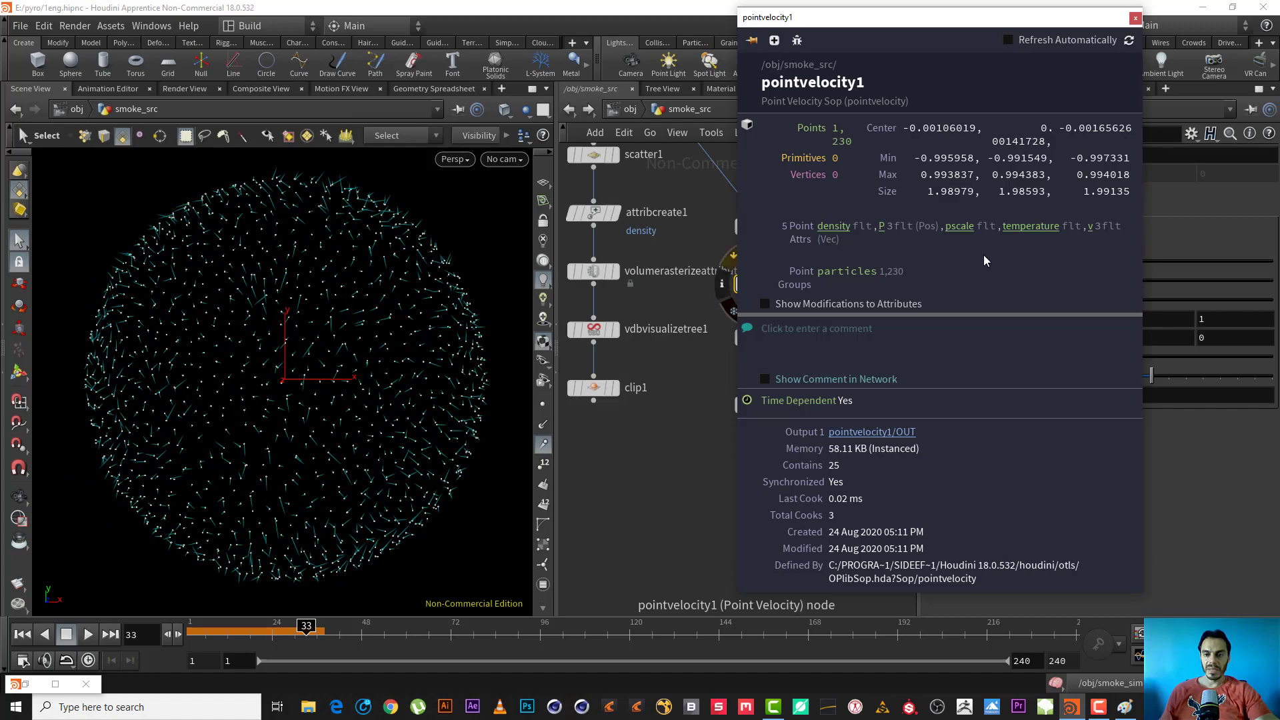
pyautogui.click(1091, 228)
pyautogui.keyDown('alt'); pyautogui.moveTo(280, 340); pyautogui.dragTo(246, 397, button='right'); pyautogui.keyUp('alt')
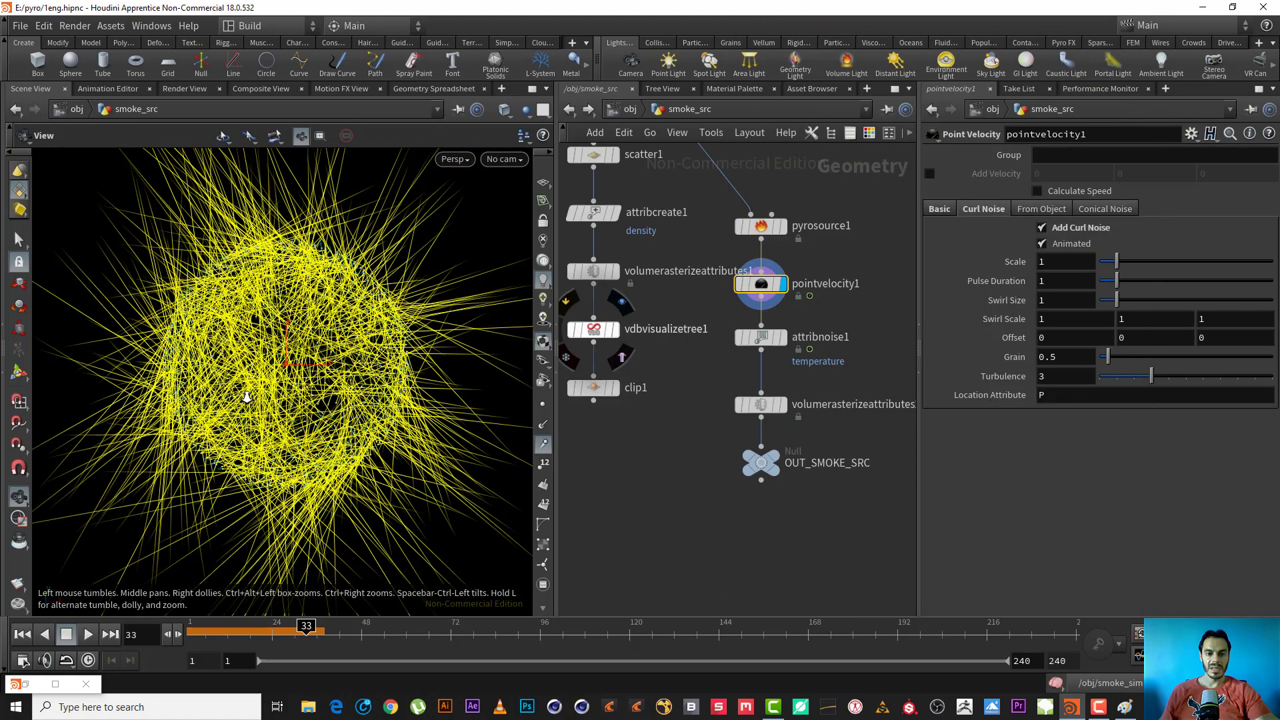
pyautogui.press('s')
# Step: Reduce pyrosource1's Particle Separation first to 0.05 and finally to 0.04
pyautogui.click(760, 227)
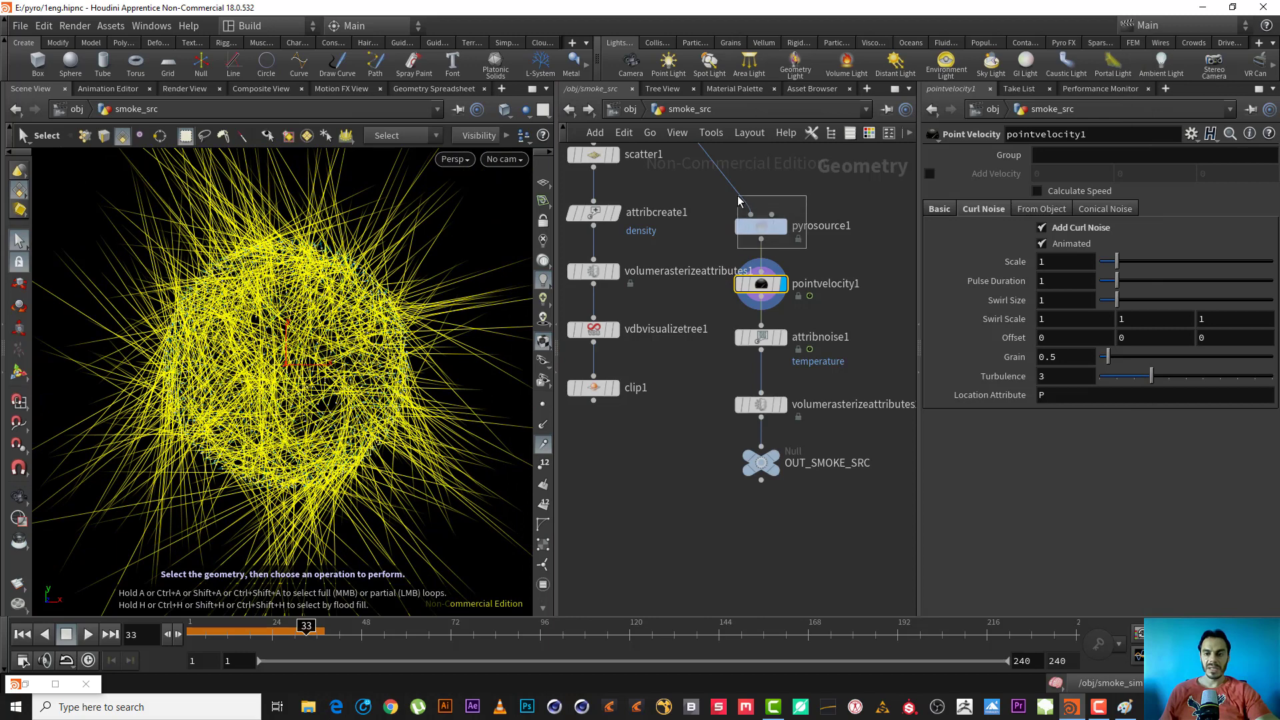
pyautogui.moveTo(1045, 236); pyautogui.dragTo(1103, 246)
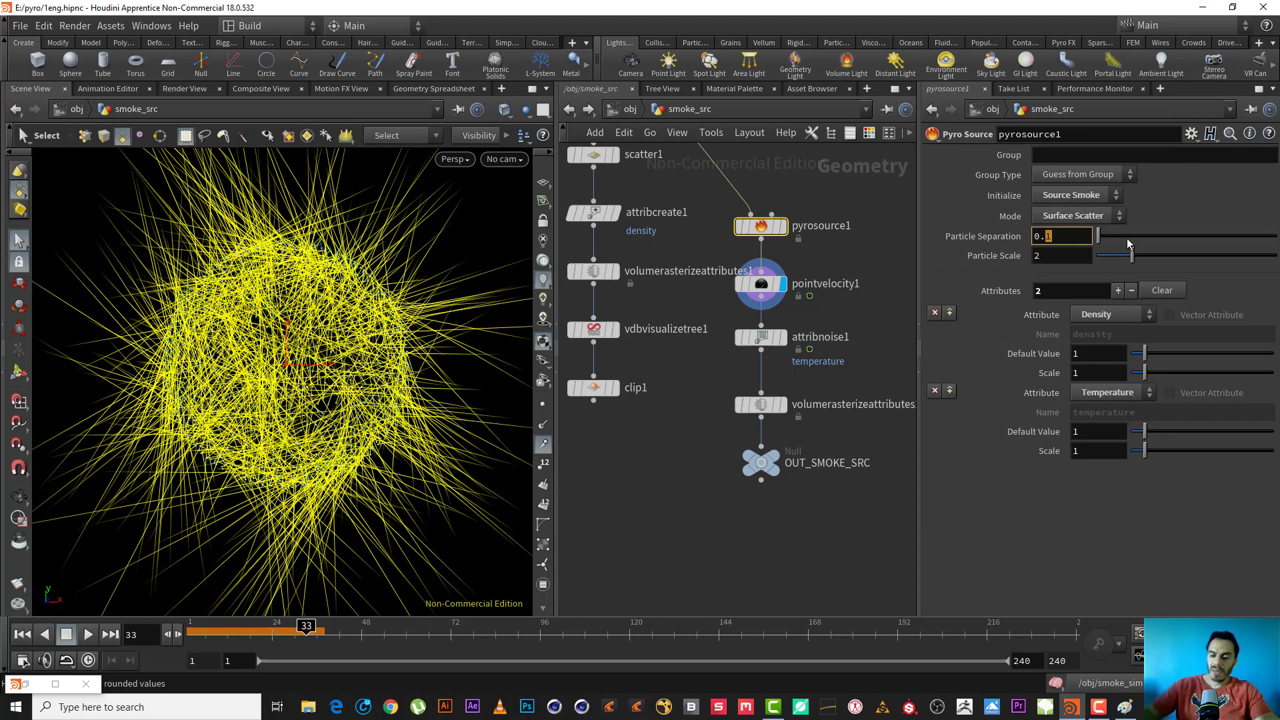
pyautogui.write('05')
pyautogui.press('Return')
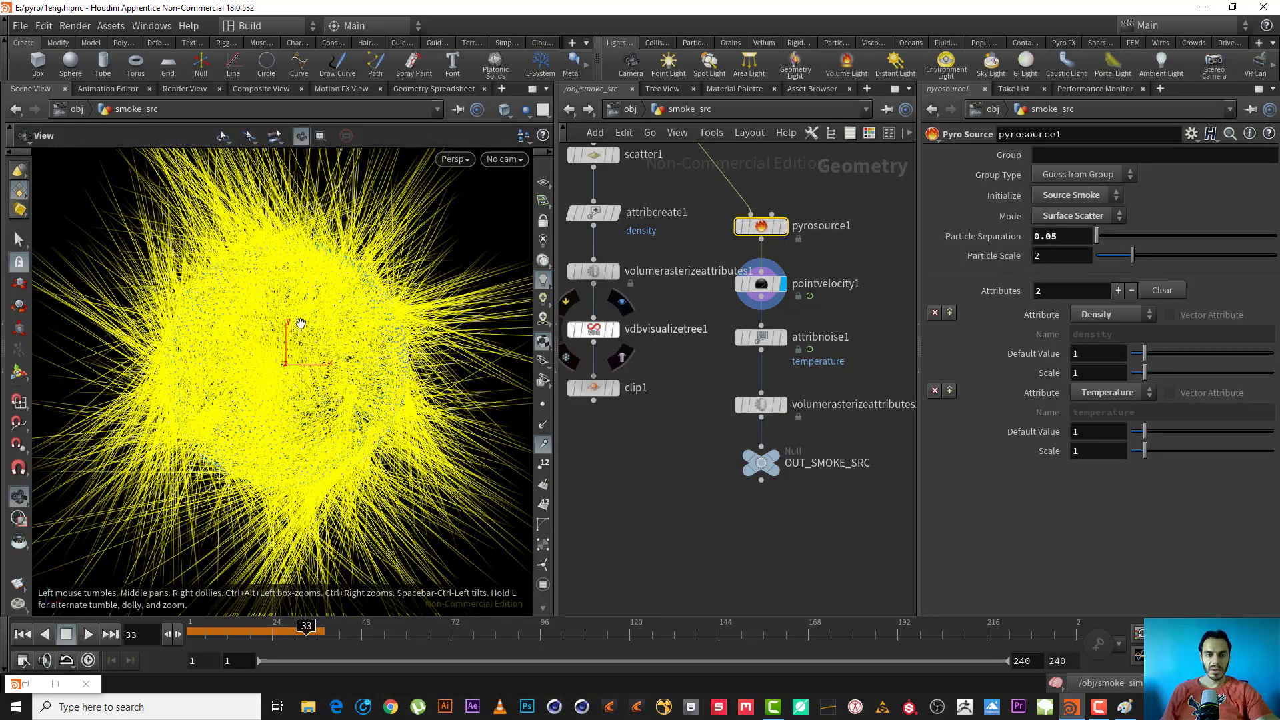
pyautogui.moveTo(299, 323)
pyautogui.keyDown('alt'); pyautogui.mouseDown(button='right')
pyautogui.moveTo(393, 360)
pyautogui.moveTo(338, 320)
pyautogui.moveTo(311, 334)
pyautogui.mouseUp(button='right'); pyautogui.keyUp('alt')
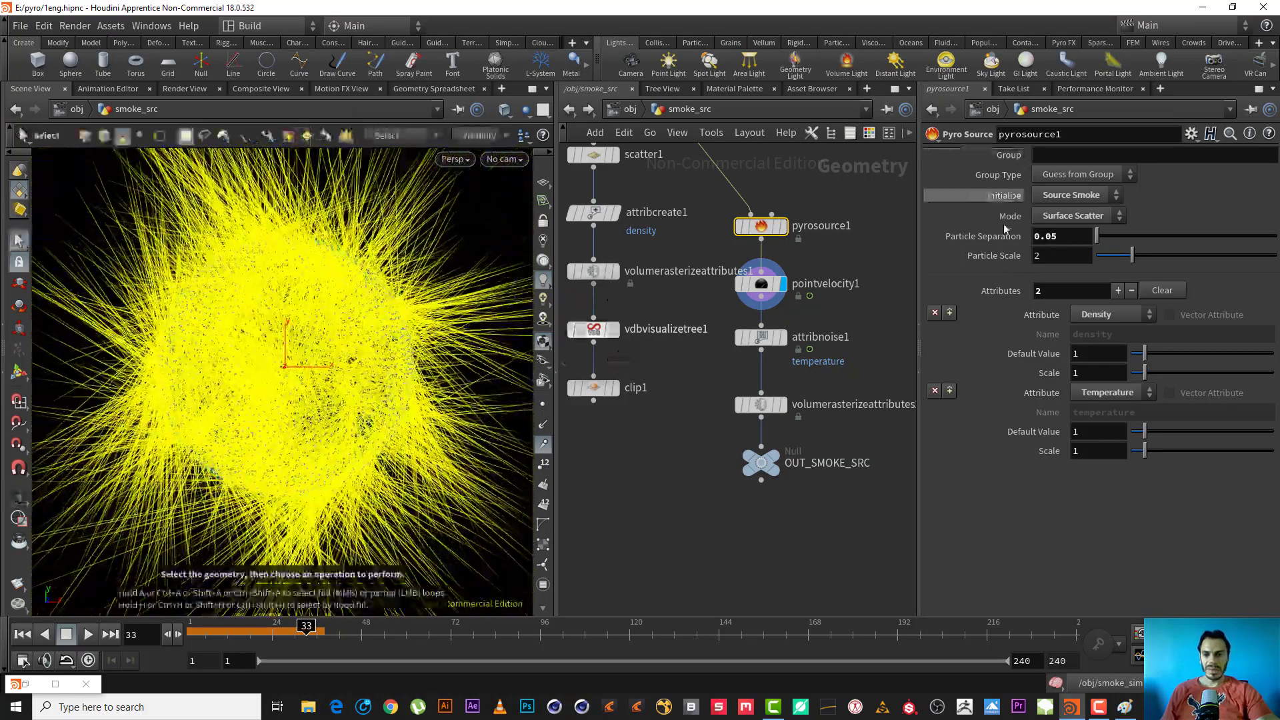
pyautogui.click(1063, 233)
pyautogui.write('4')
pyautogui.press('Return')
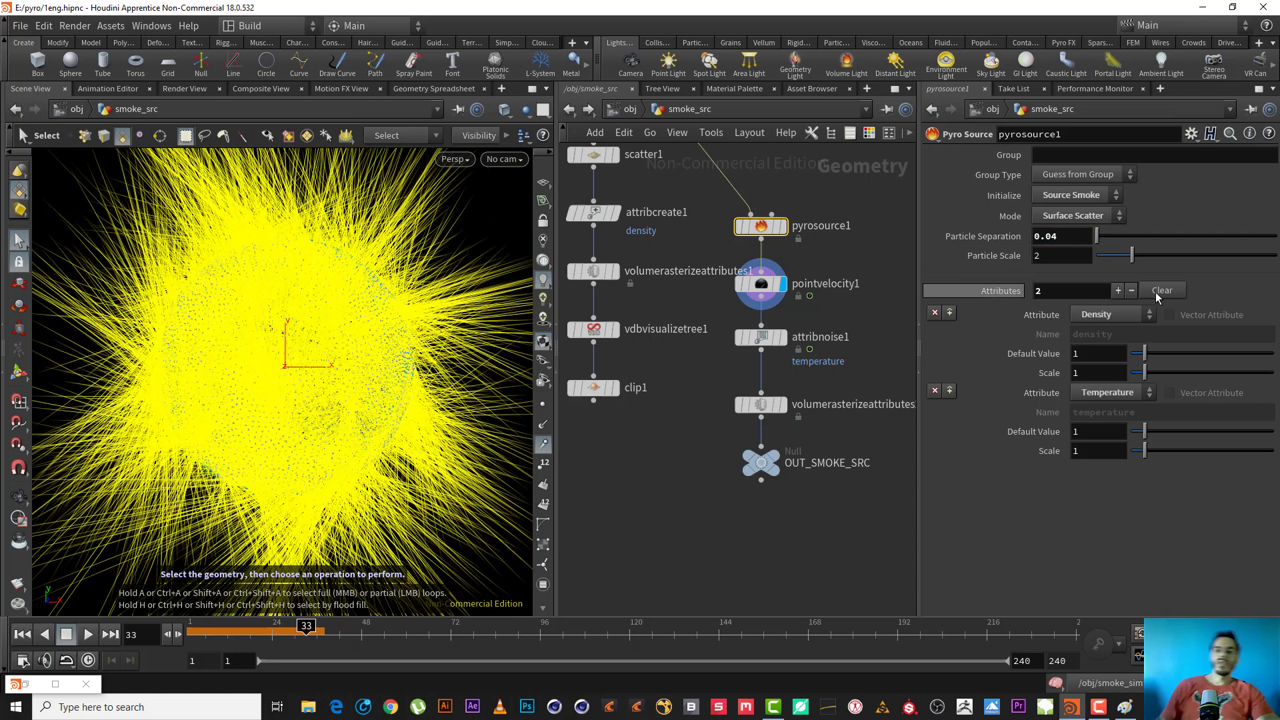
pyautogui.click(863, 310)
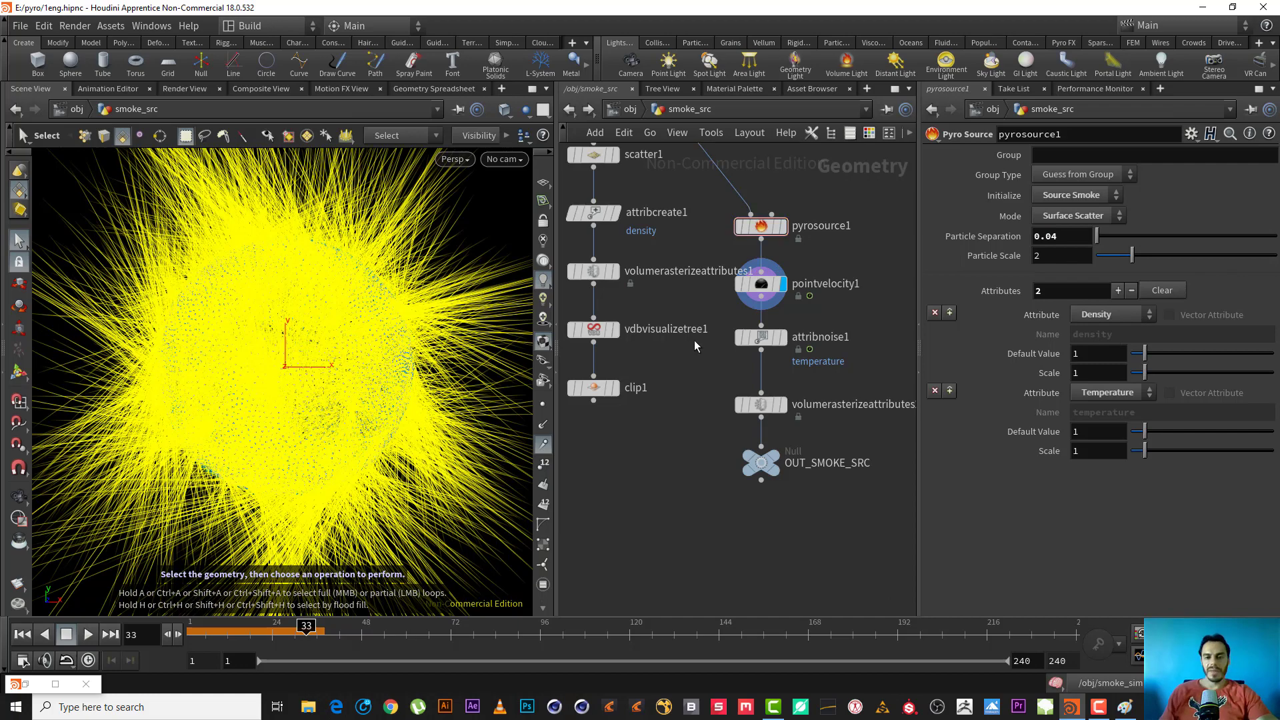
# Step: Edit the scene's v visualizer and set its Length Scale to 0.34
pyautogui.keyDown('alt'); pyautogui.moveTo(373, 367); pyautogui.dragTo(343, 382, button='right'); pyautogui.keyUp('alt')
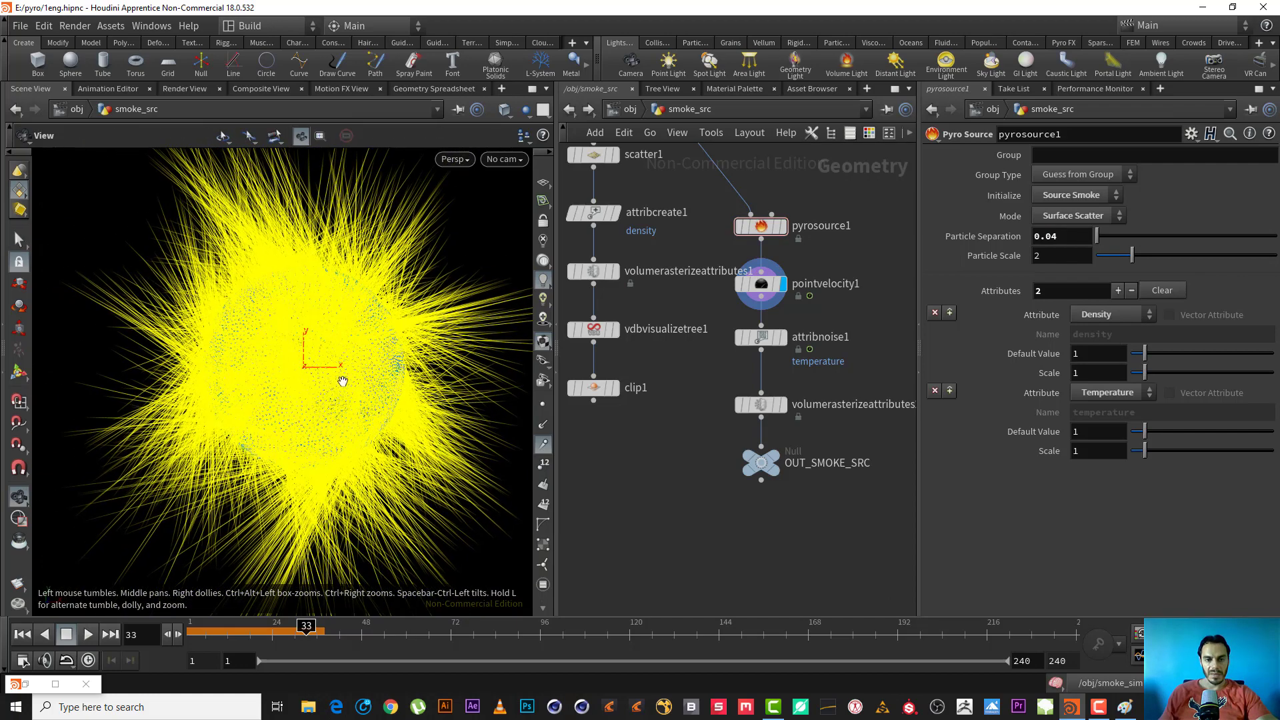
pyautogui.scroll(-3, 547, 613)
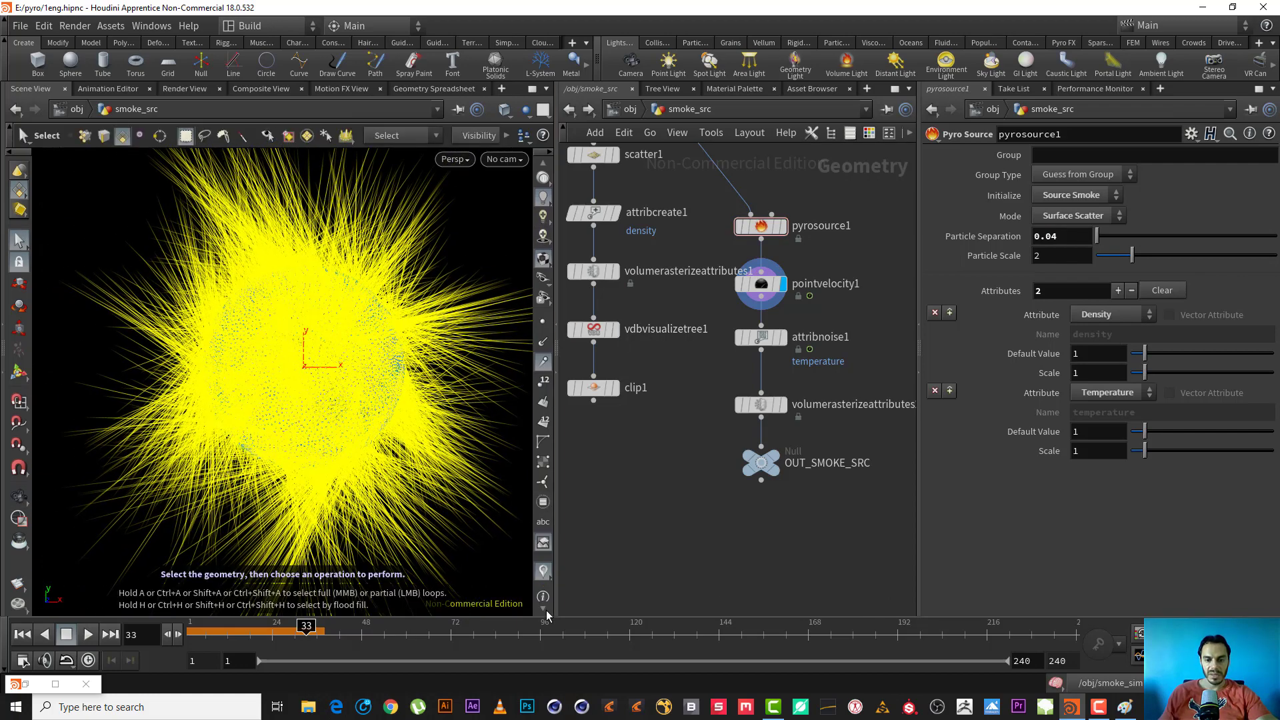
pyautogui.click(543, 572)
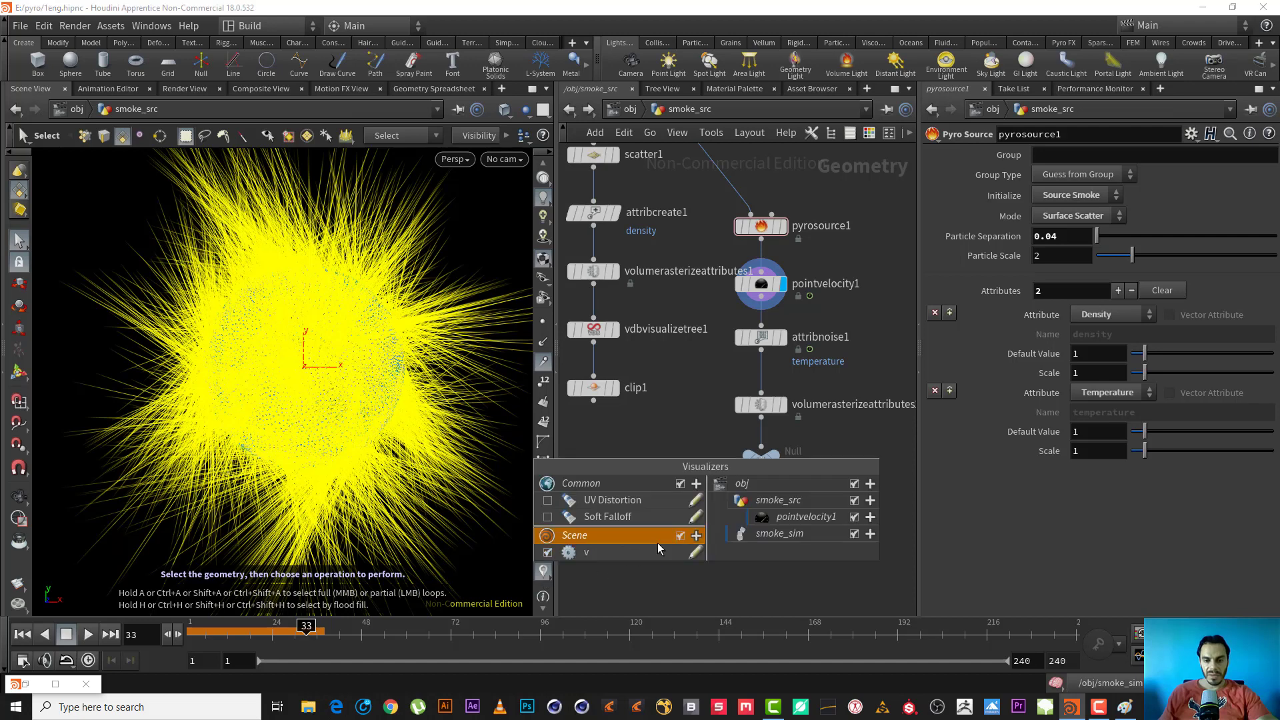
pyautogui.click(695, 554)
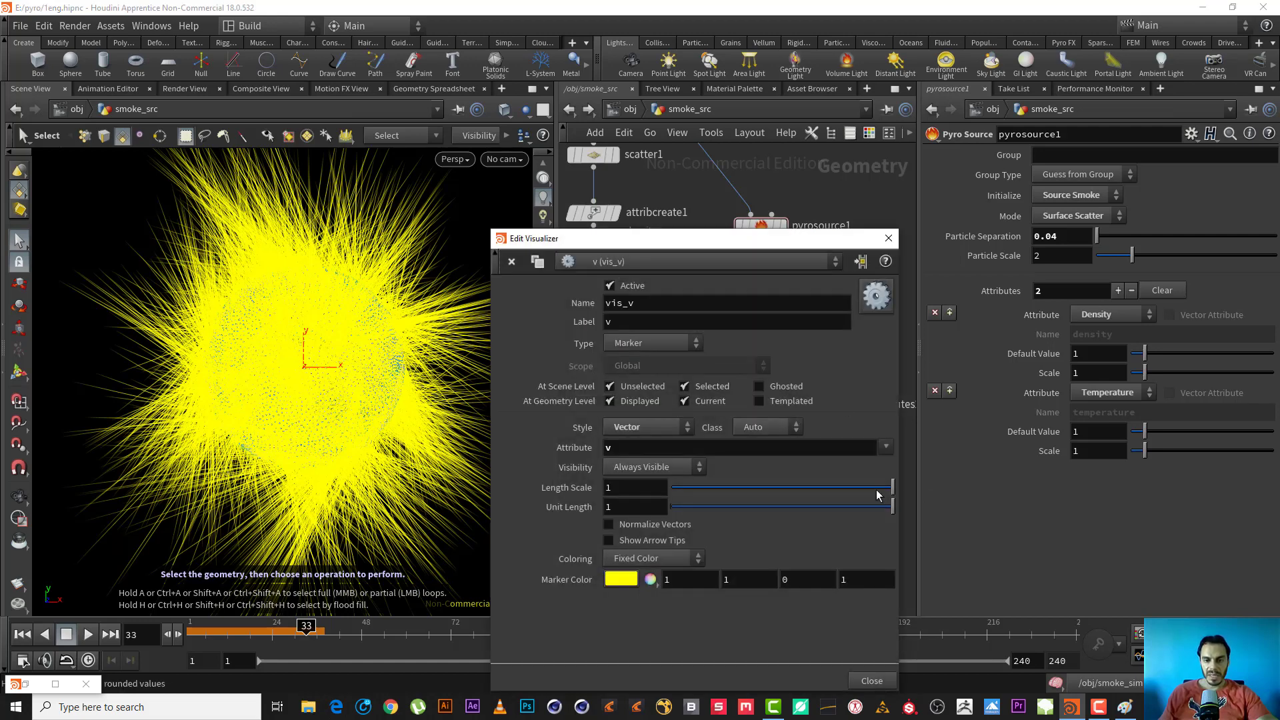
pyautogui.moveTo(879, 487); pyautogui.dragTo(747, 487)
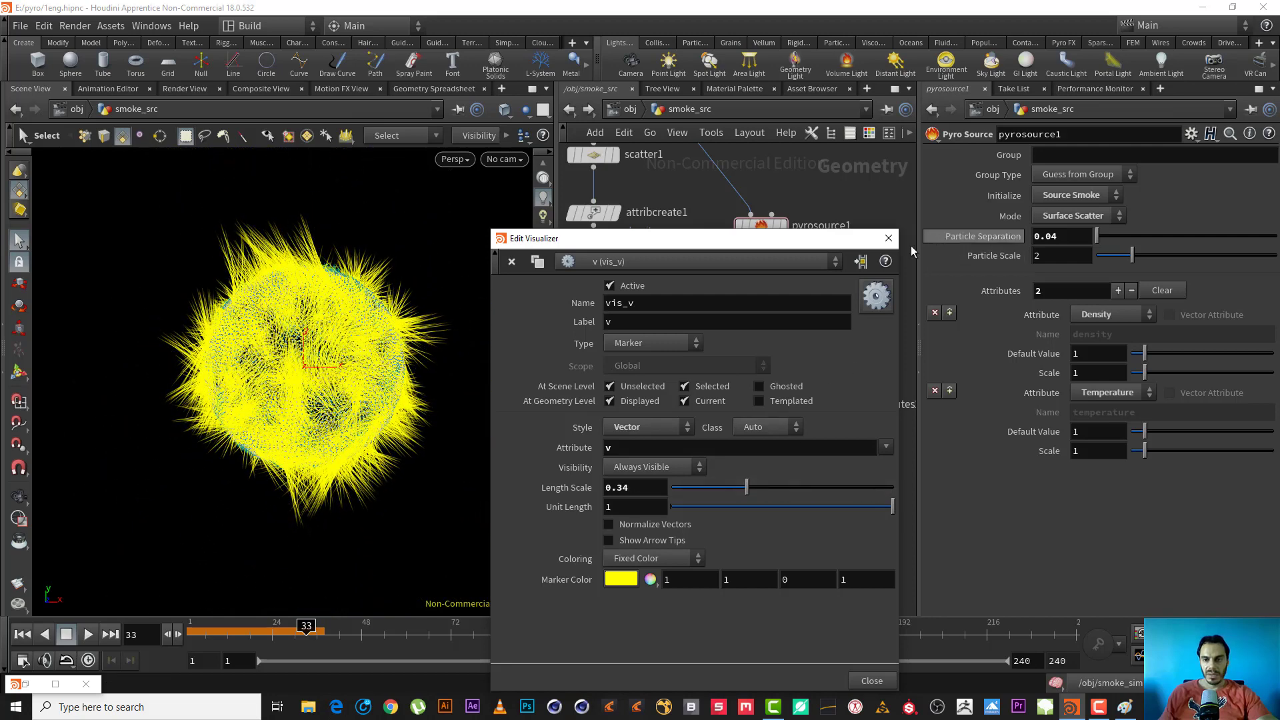
pyautogui.click(888, 239)
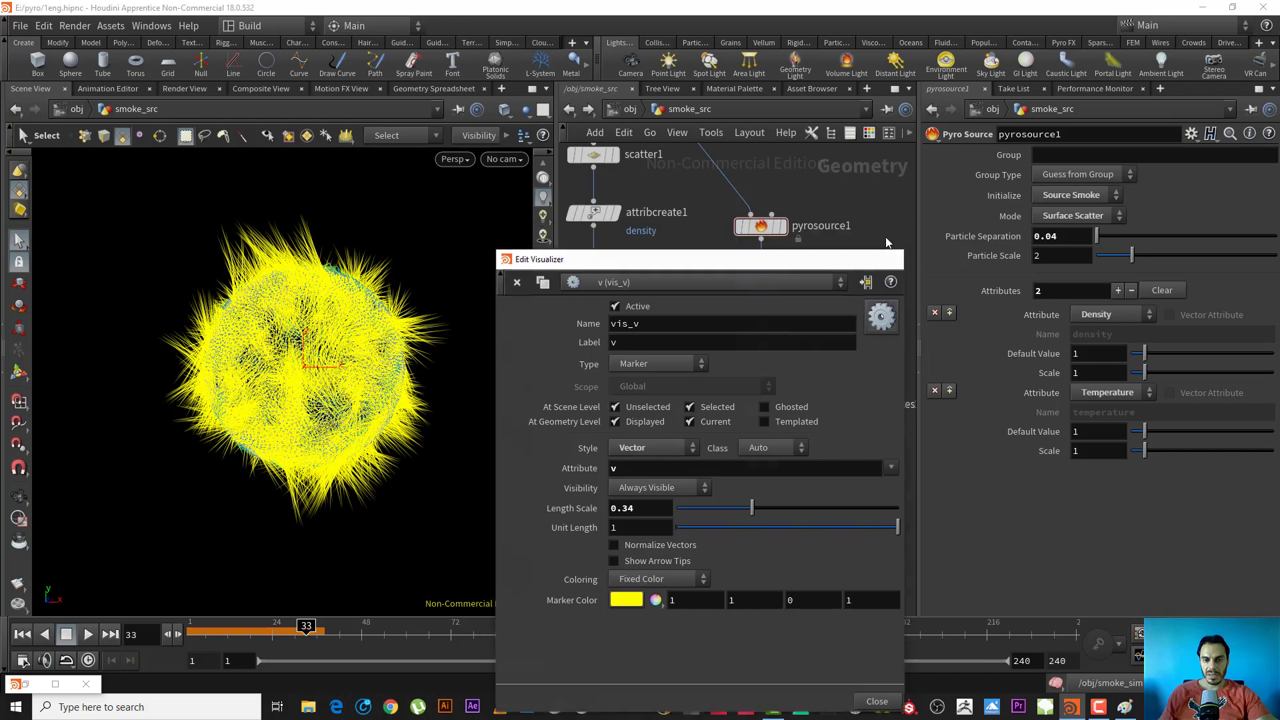
# Step: Turn off the point trails in the viewport and examine the velocity vectors around the sphere
pyautogui.hotkey('ctrl', 'b')
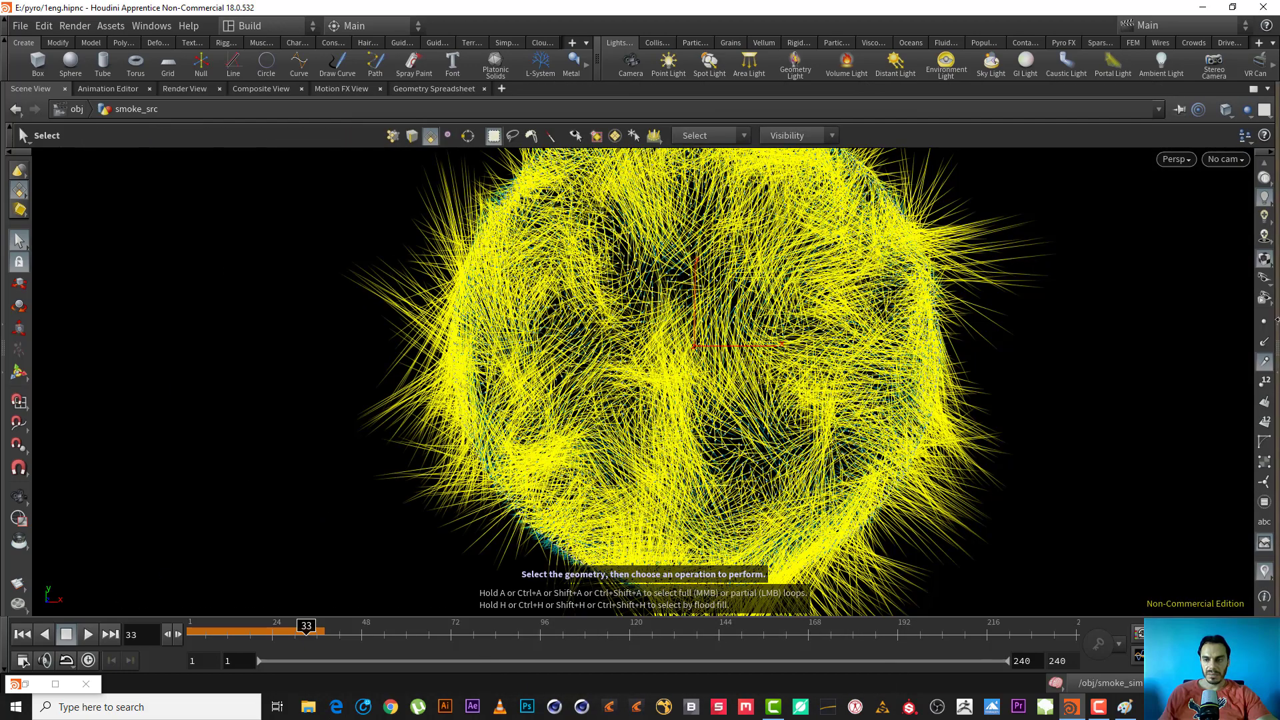
pyautogui.hotkey('ctrl', 'b')
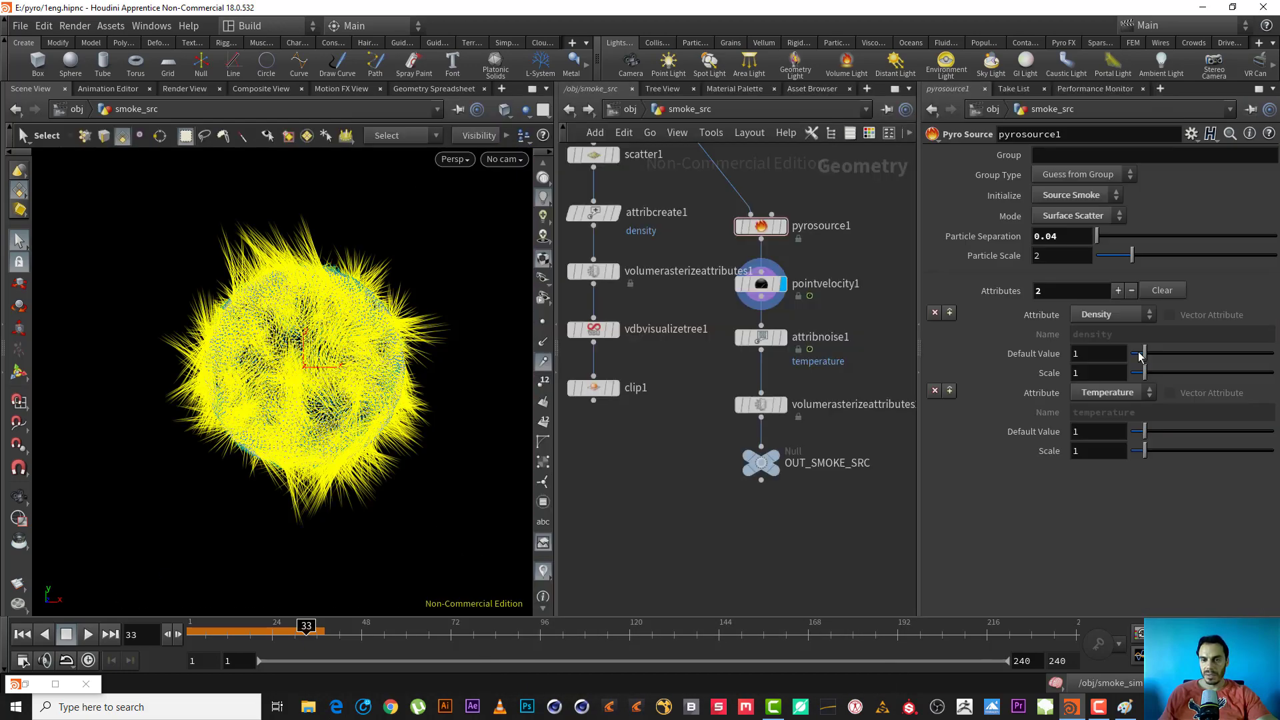
pyautogui.click(546, 366)
pyautogui.scroll(3, 260, 381)
pyautogui.moveTo(287, 373)
pyautogui.keyDown('alt'); pyautogui.mouseDown()
pyautogui.moveTo(344, 355)
pyautogui.moveTo(283, 343)
pyautogui.moveTo(220, 353)
pyautogui.moveTo(281, 360)
pyautogui.mouseUp(); pyautogui.keyUp('alt')
pyautogui.scroll(-3, 230, 370)
pyautogui.keyDown('alt'); pyautogui.moveTo(217, 374); pyautogui.dragTo(243, 387, button='middle'); pyautogui.keyUp('alt')
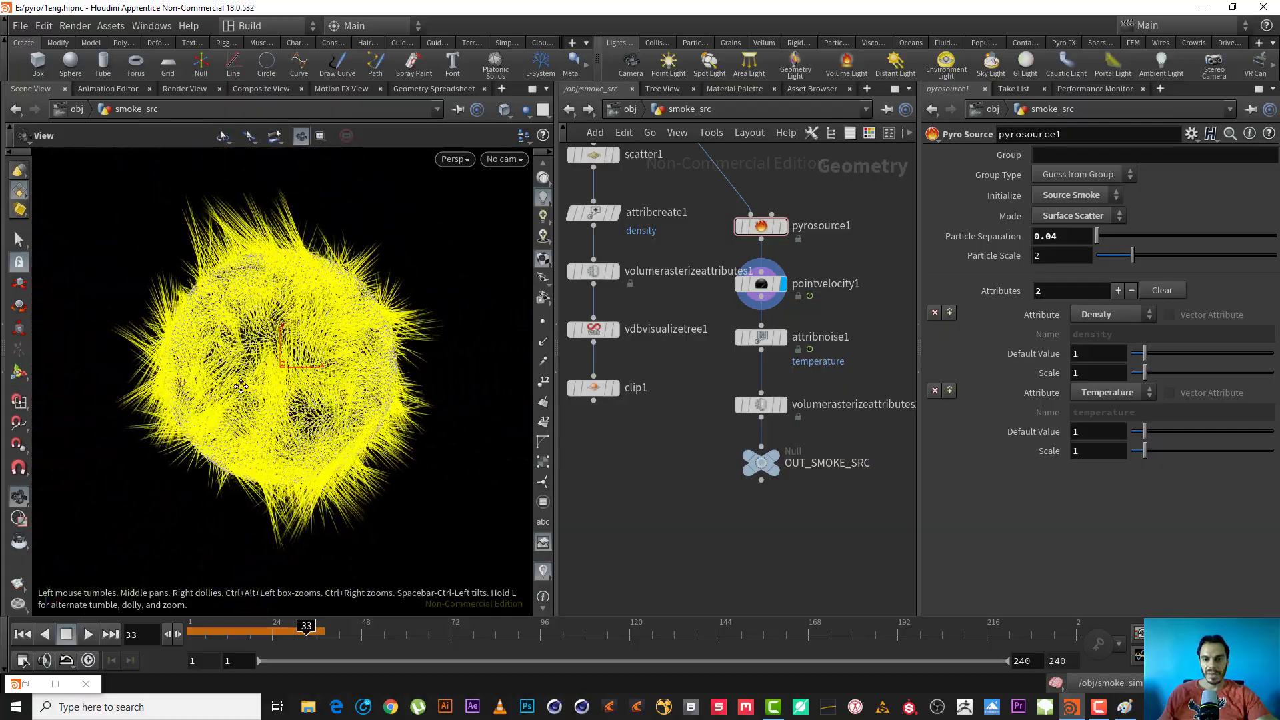
# Step: Set pointvelocity1's curl noise Scale to 1.27, Pulse Duration to 2.28 and Swirl Size to 2.05
pyautogui.click(760, 284)
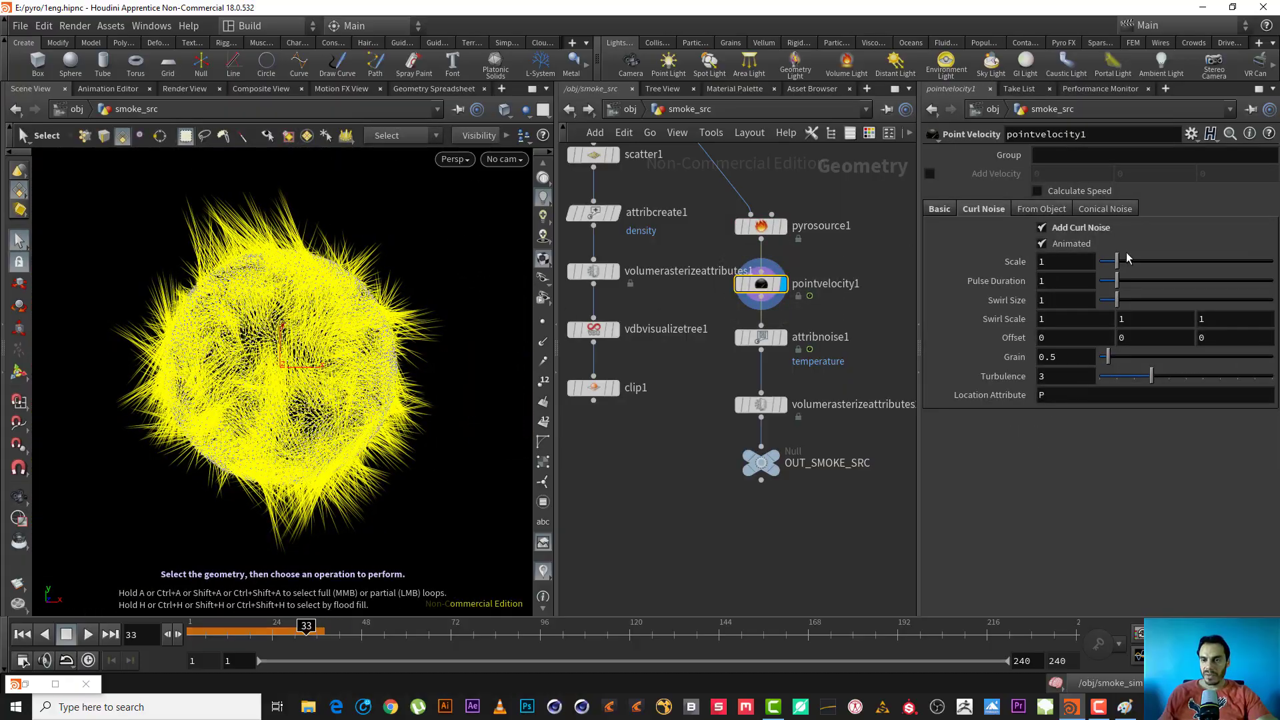
pyautogui.moveTo(1117, 260); pyautogui.dragTo(1128, 284)
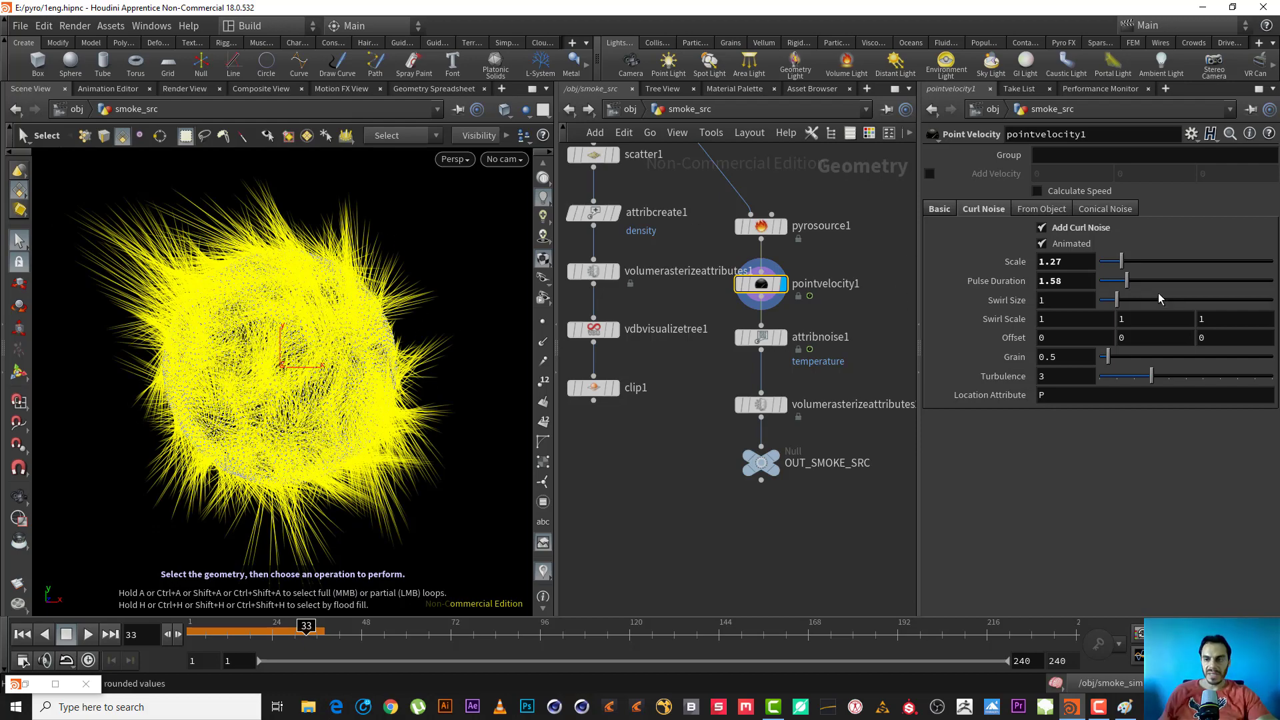
pyautogui.moveTo(1126, 281); pyautogui.dragTo(1137, 314)
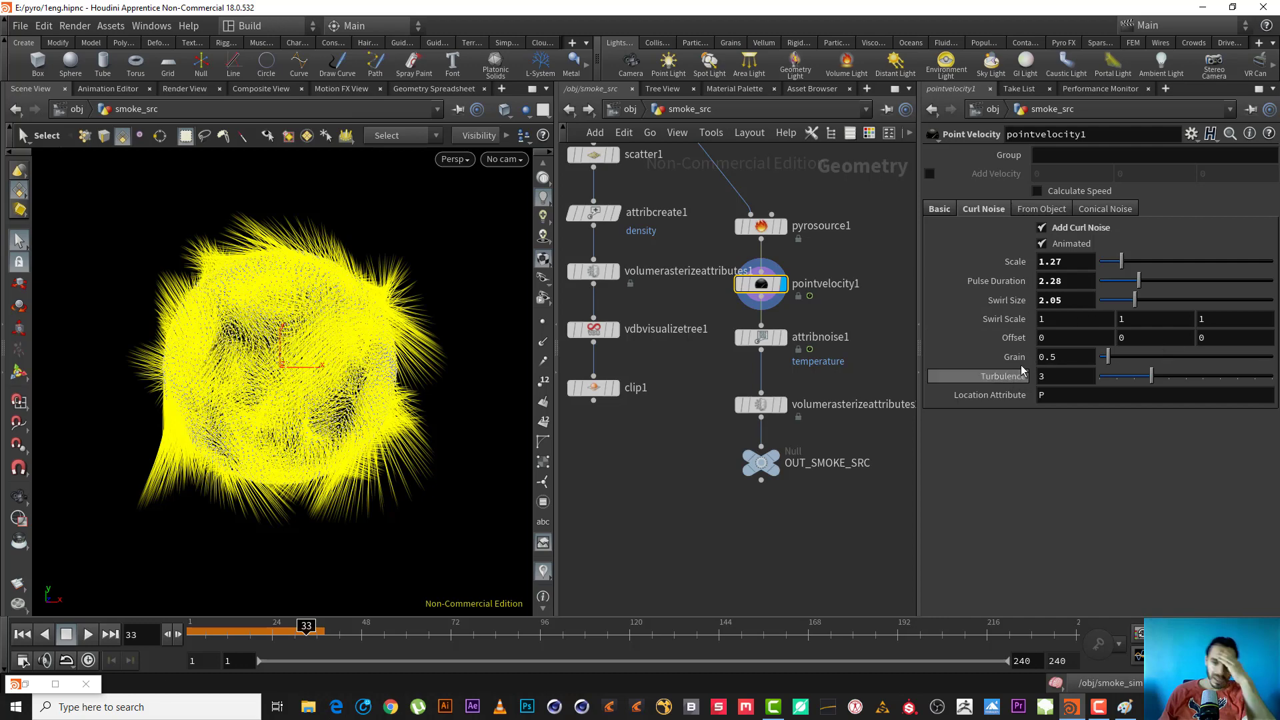
# Step: Enable Add Velocity on pointvelocity1, try 1 on X, then set it to 0, 1, 0 and reduce Swirl Size to 1.16
pyautogui.click(928, 174)
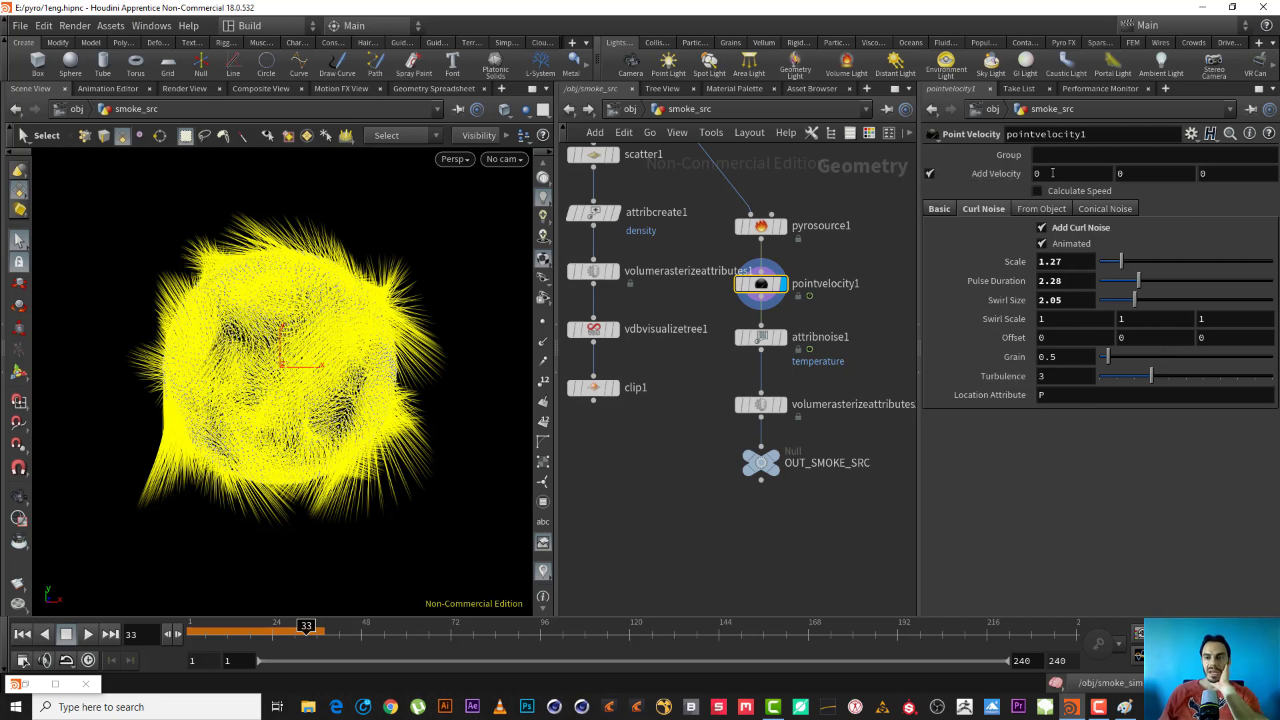
pyautogui.click(1030, 173)
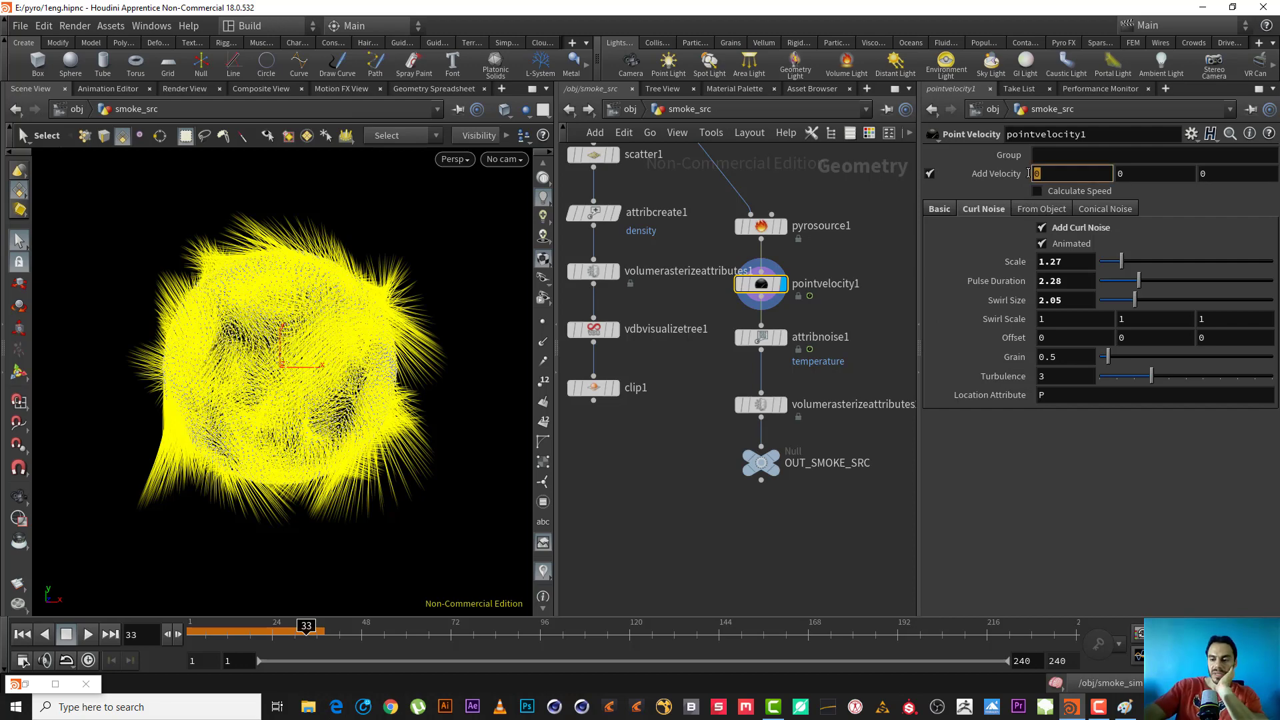
pyautogui.write('1')
pyautogui.press('Return')
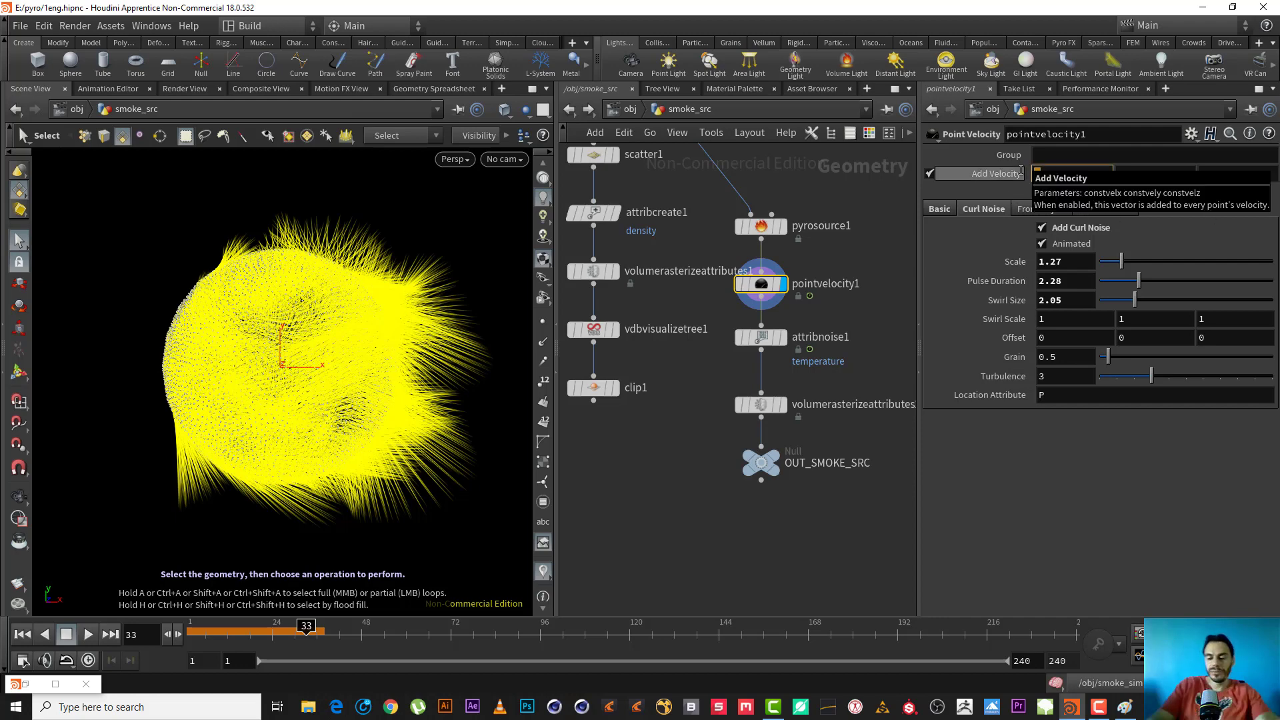
pyautogui.press('Tab')
pyautogui.write('1')
pyautogui.press('Return')
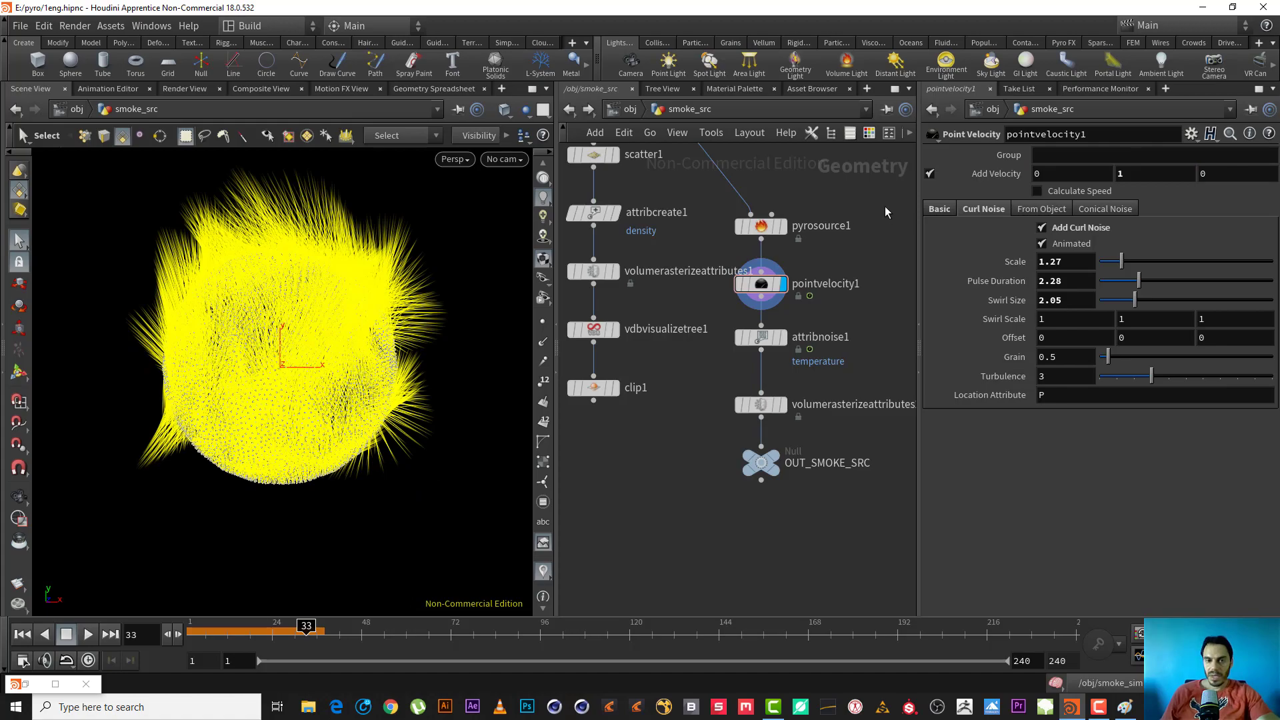
pyautogui.scroll(3, 313, 426)
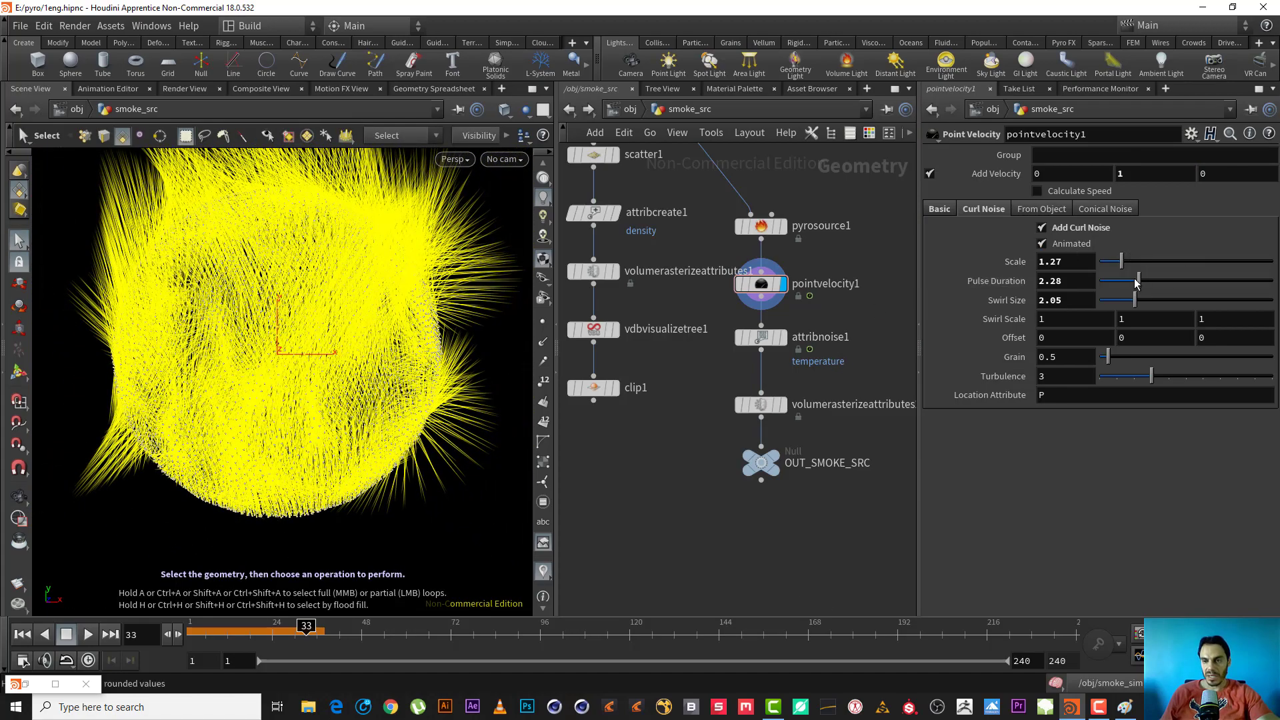
pyautogui.moveTo(1134, 301); pyautogui.dragTo(1120, 312)
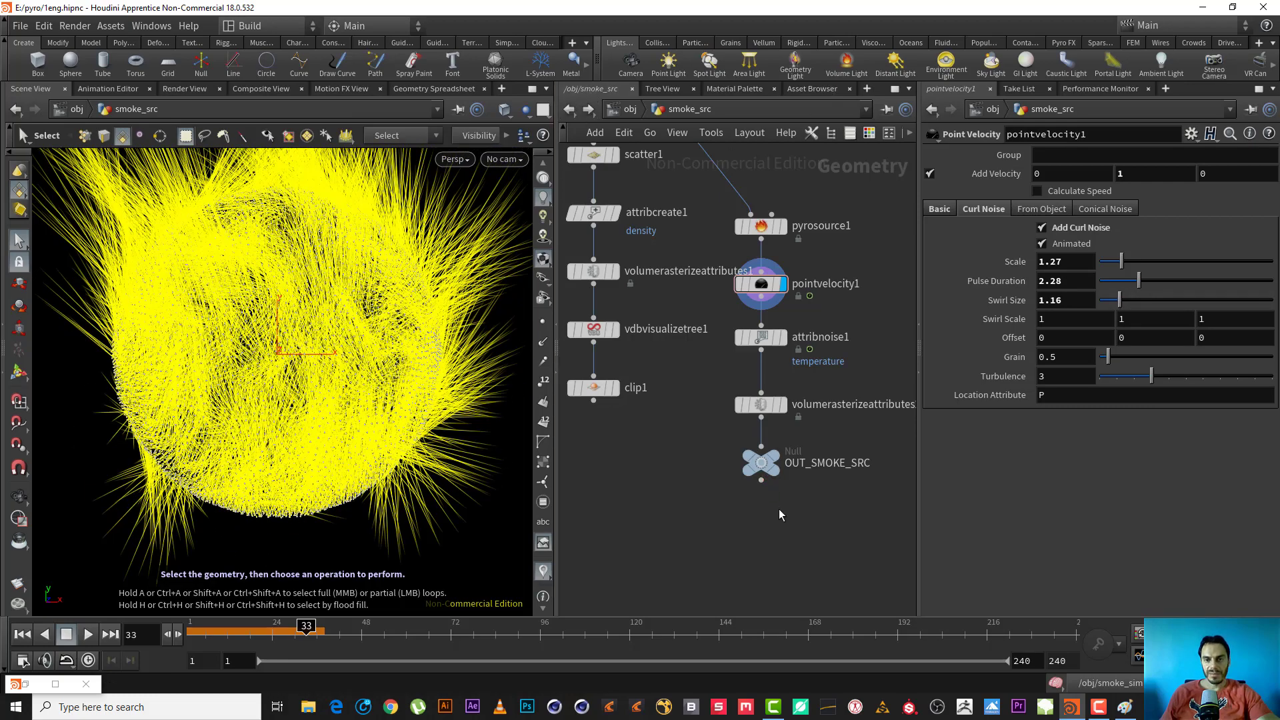
# Step: Inspect the node info of attribnoise1 and volumerasterizeattributes2 to see which attributes and volumes each one carries
pyautogui.click(761, 336)
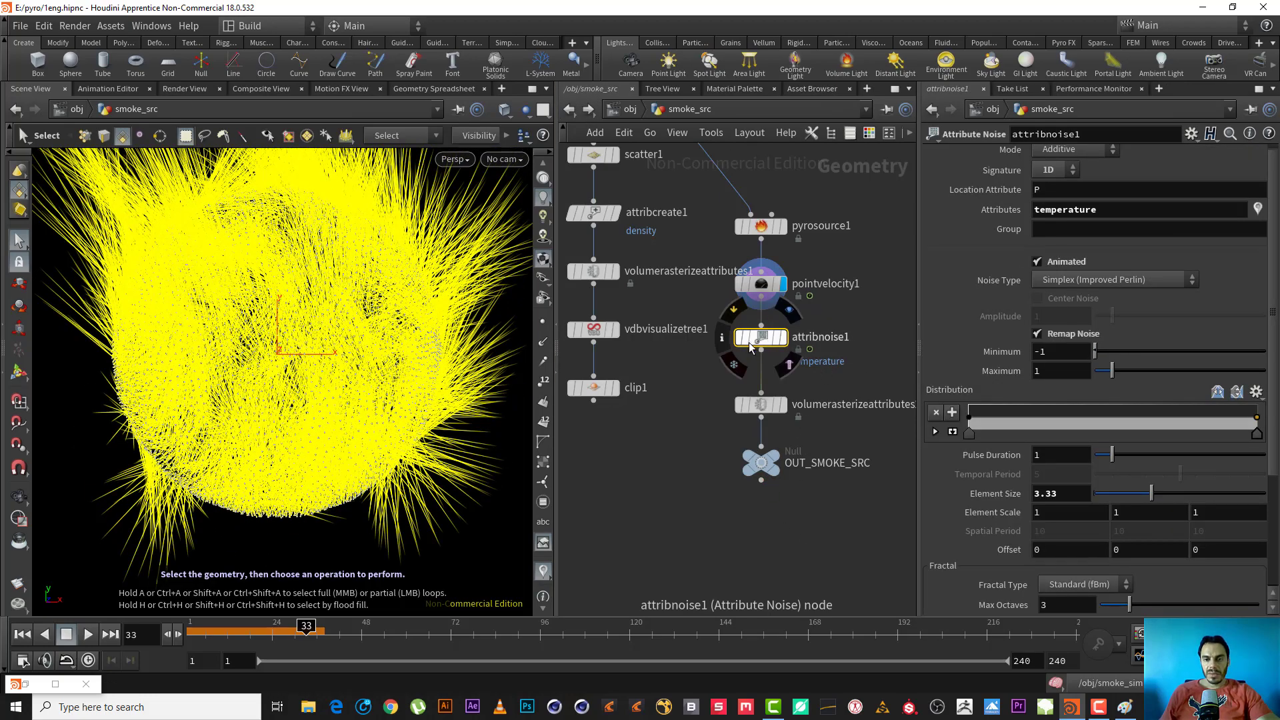
pyautogui.click(722, 336)
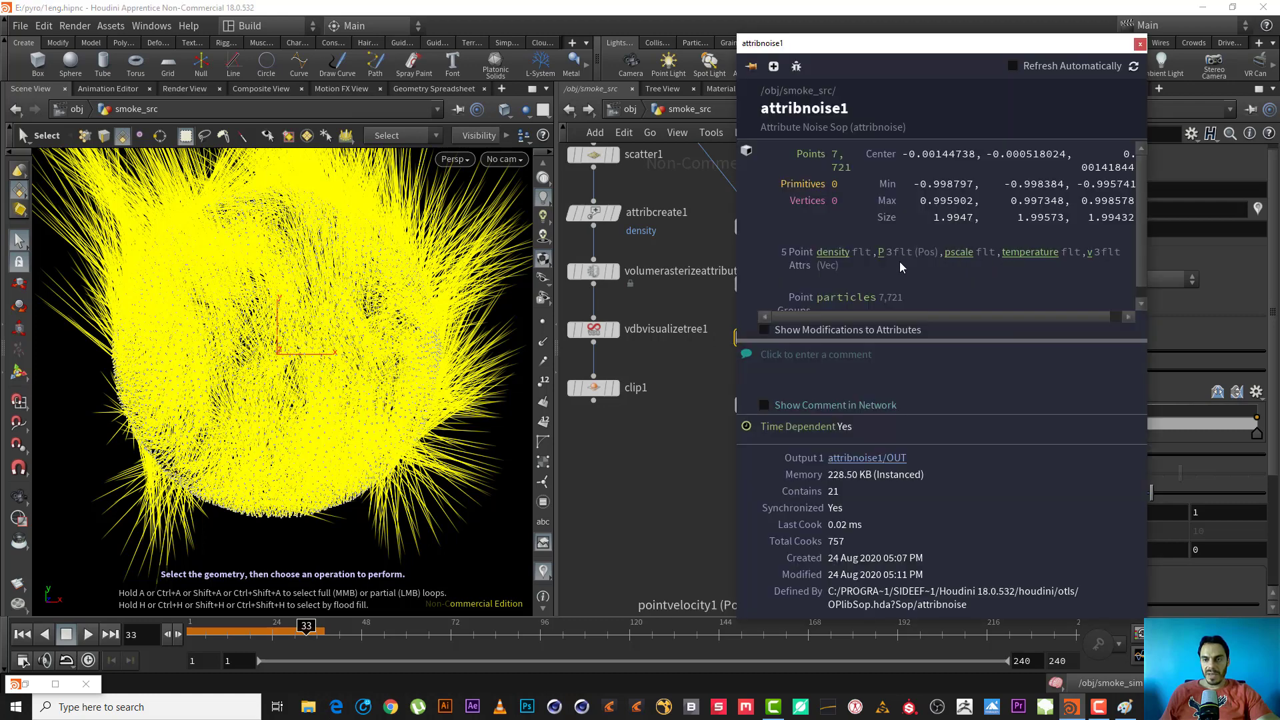
pyautogui.click(1140, 45)
pyautogui.click(768, 405)
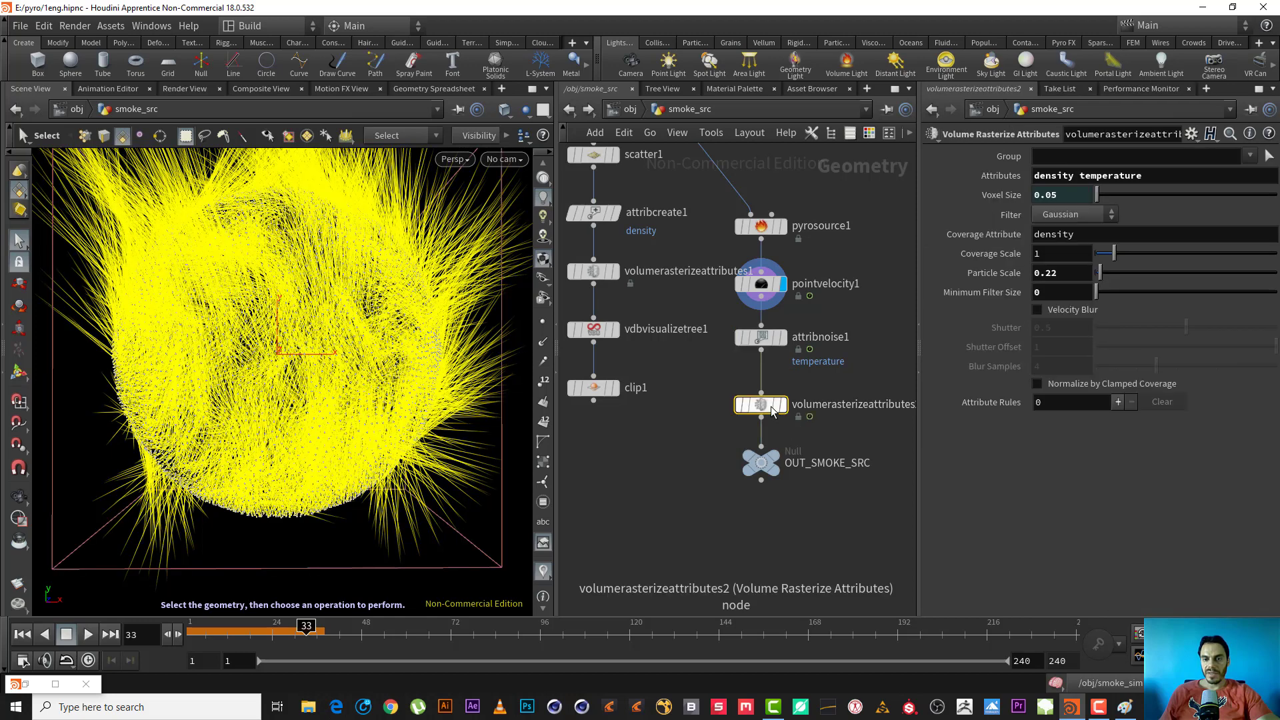
pyautogui.click(721, 411)
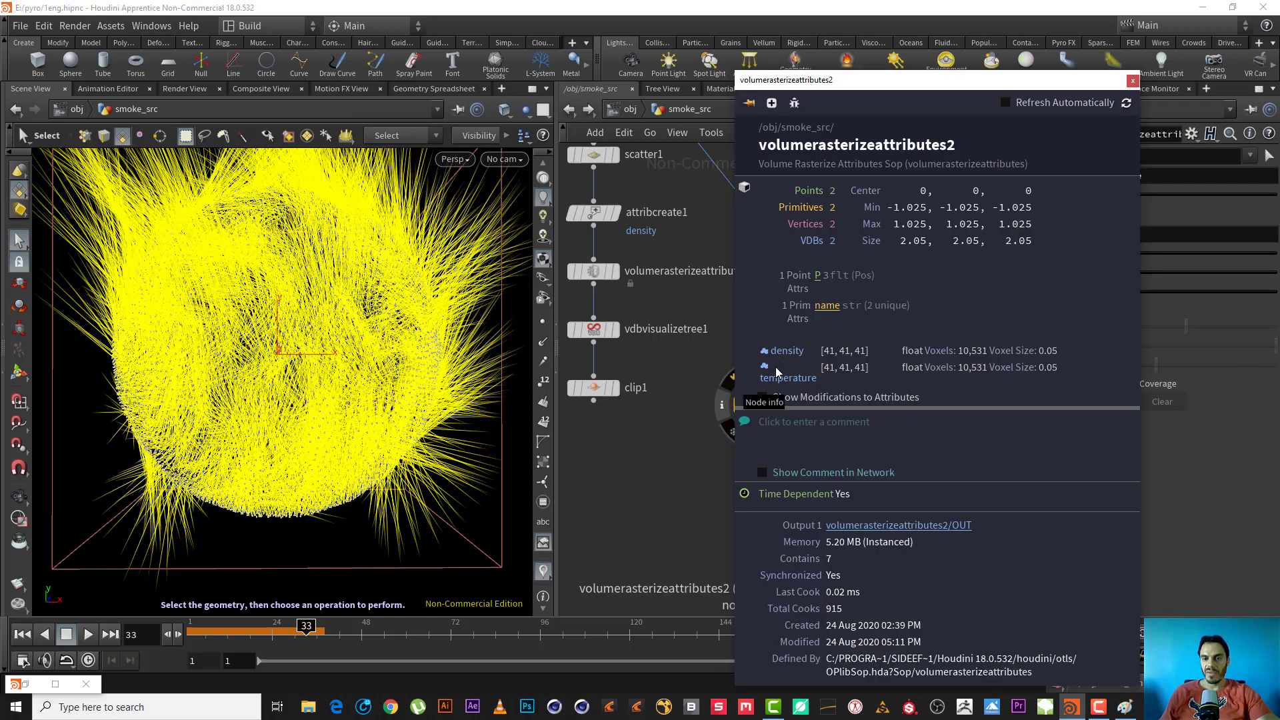
pyautogui.click(1132, 81)
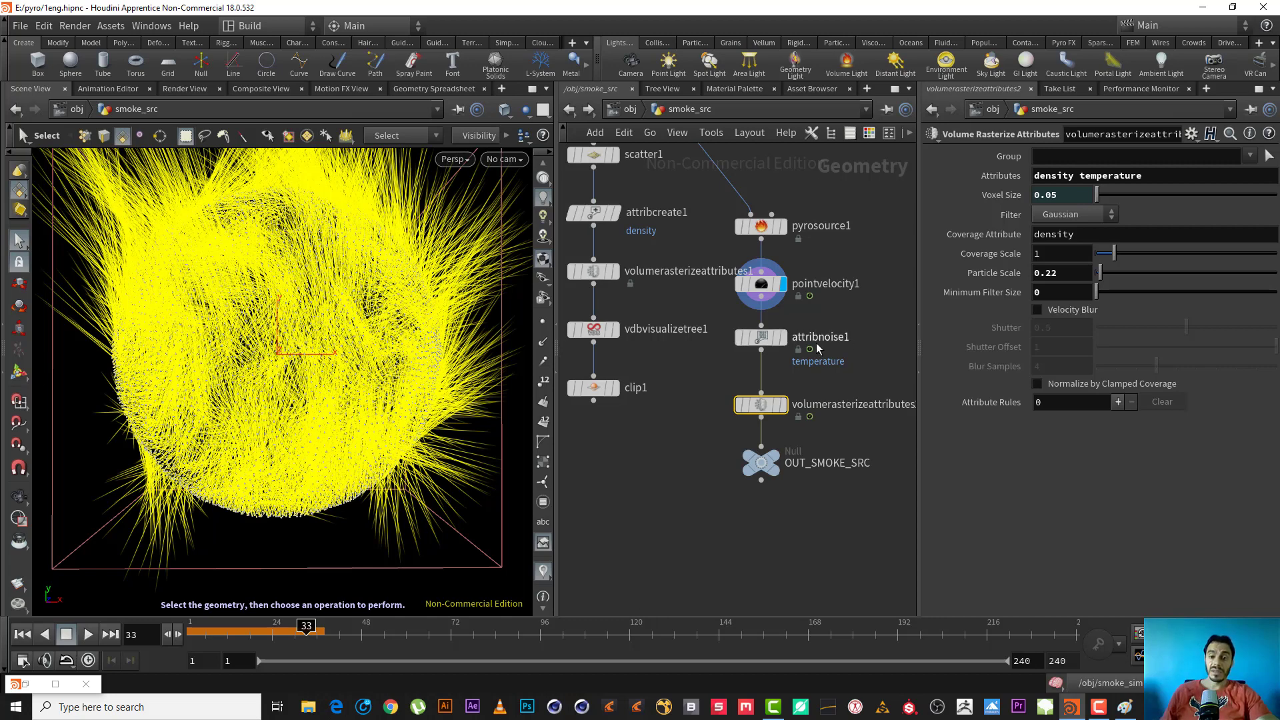
# Step: Add v to the Attributes of volumerasterizeattributes2 and check the resulting volumes in its node info
pyautogui.click(1165, 174)
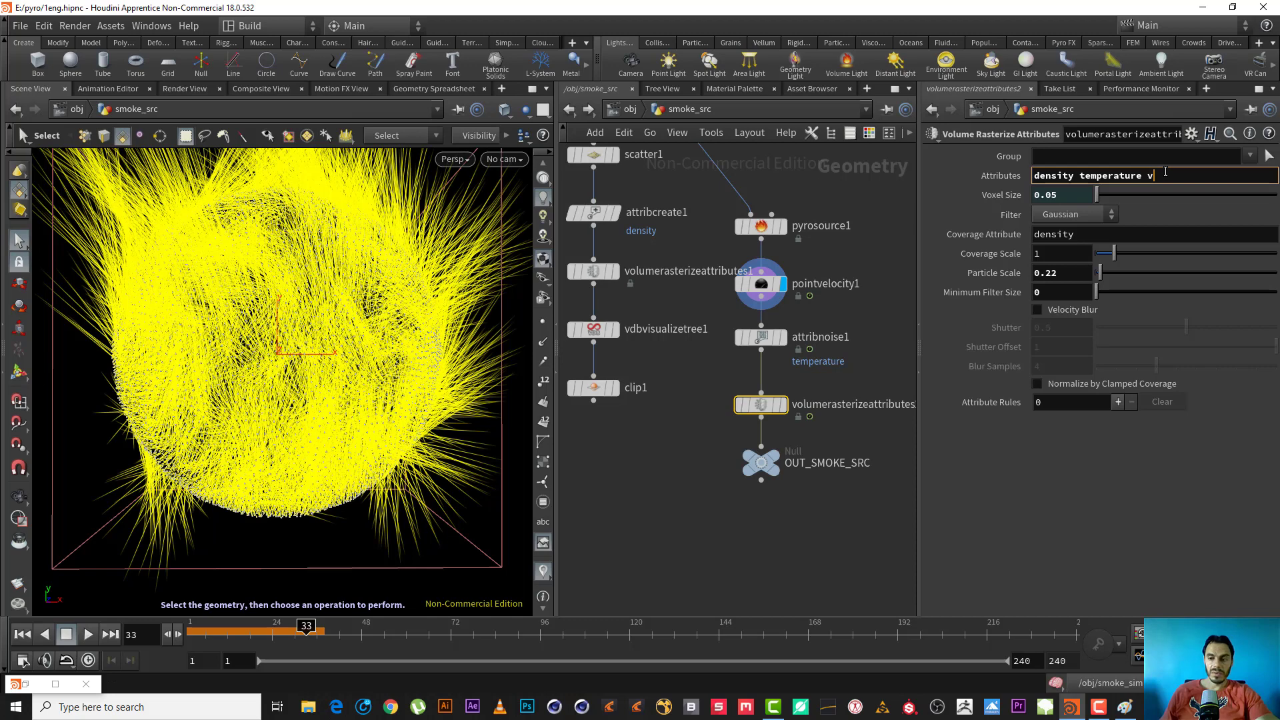
pyautogui.press('Return')
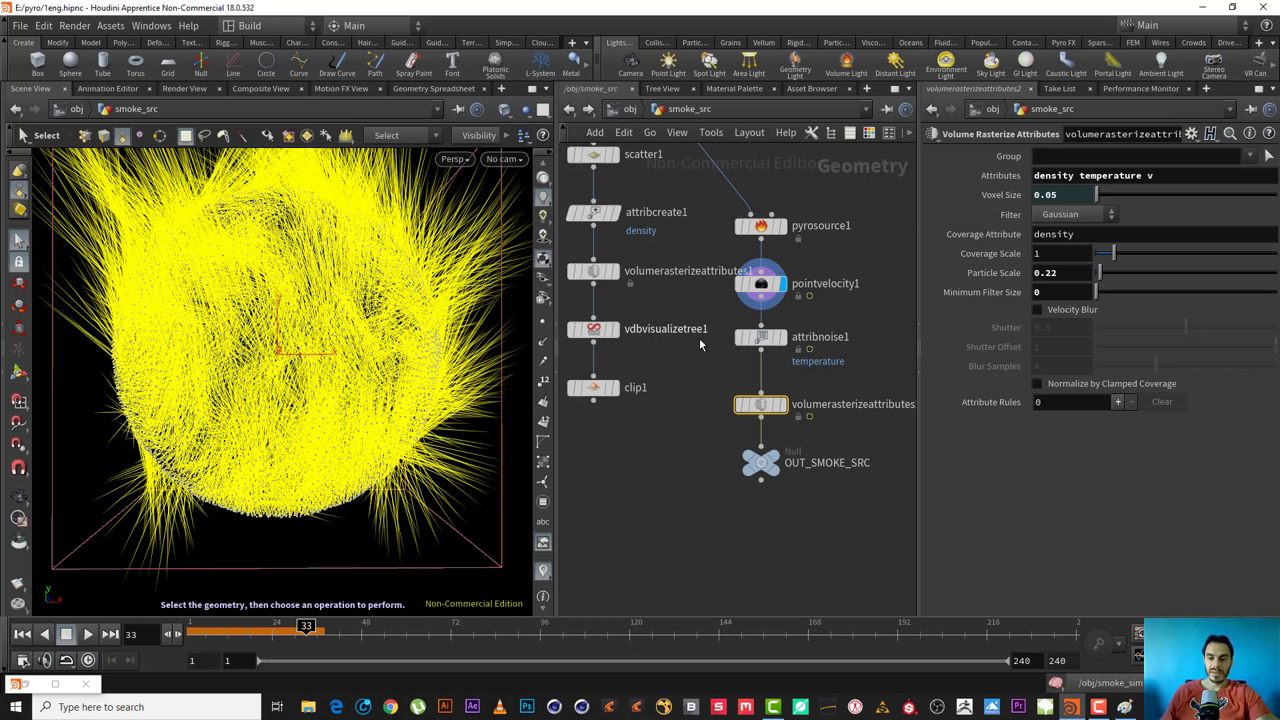
pyautogui.click(722, 405)
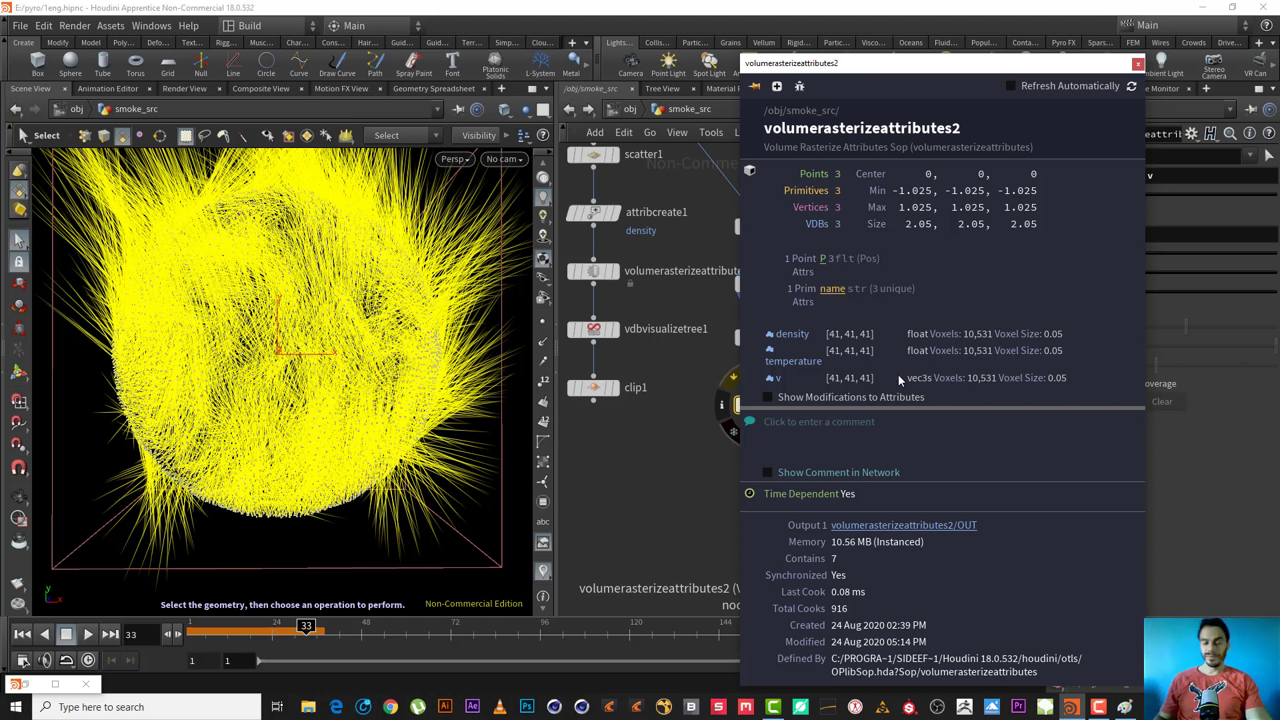
pyautogui.click(1138, 64)
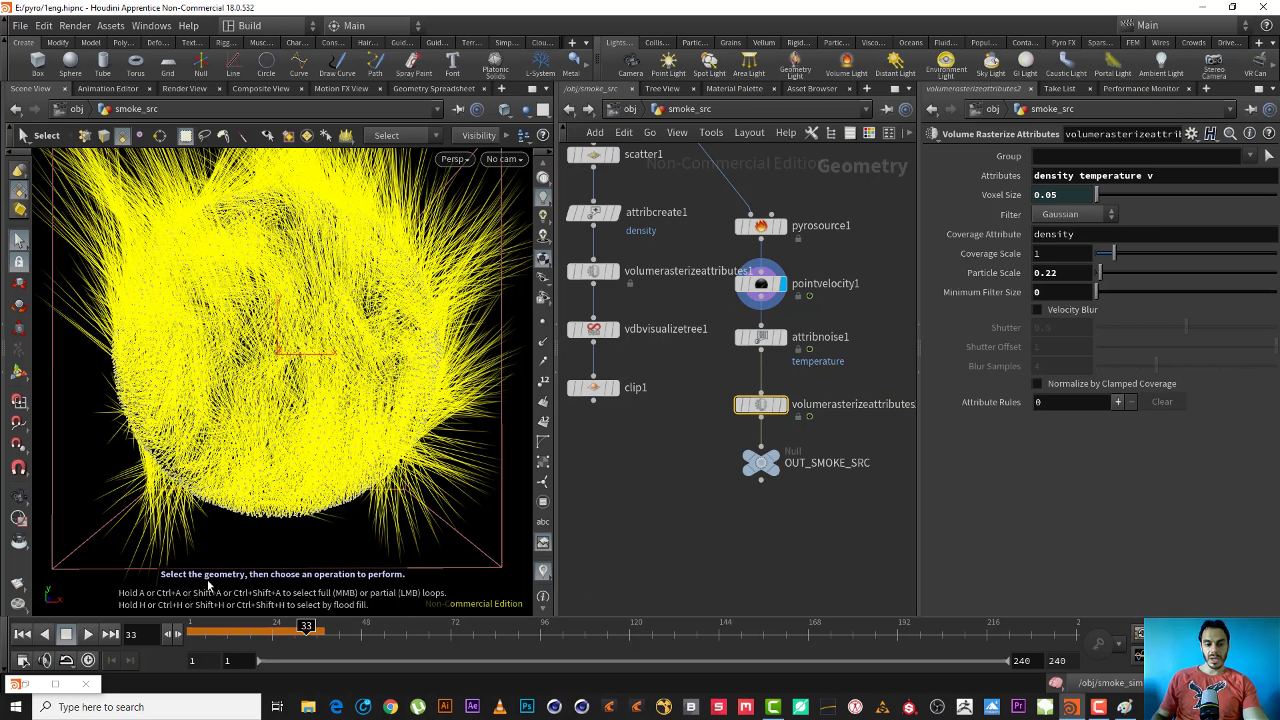
# Step: Return to frame 1, turn off the velocity visualizer and display the OUT_SMOKE_SRC node
pyautogui.click(21, 635)
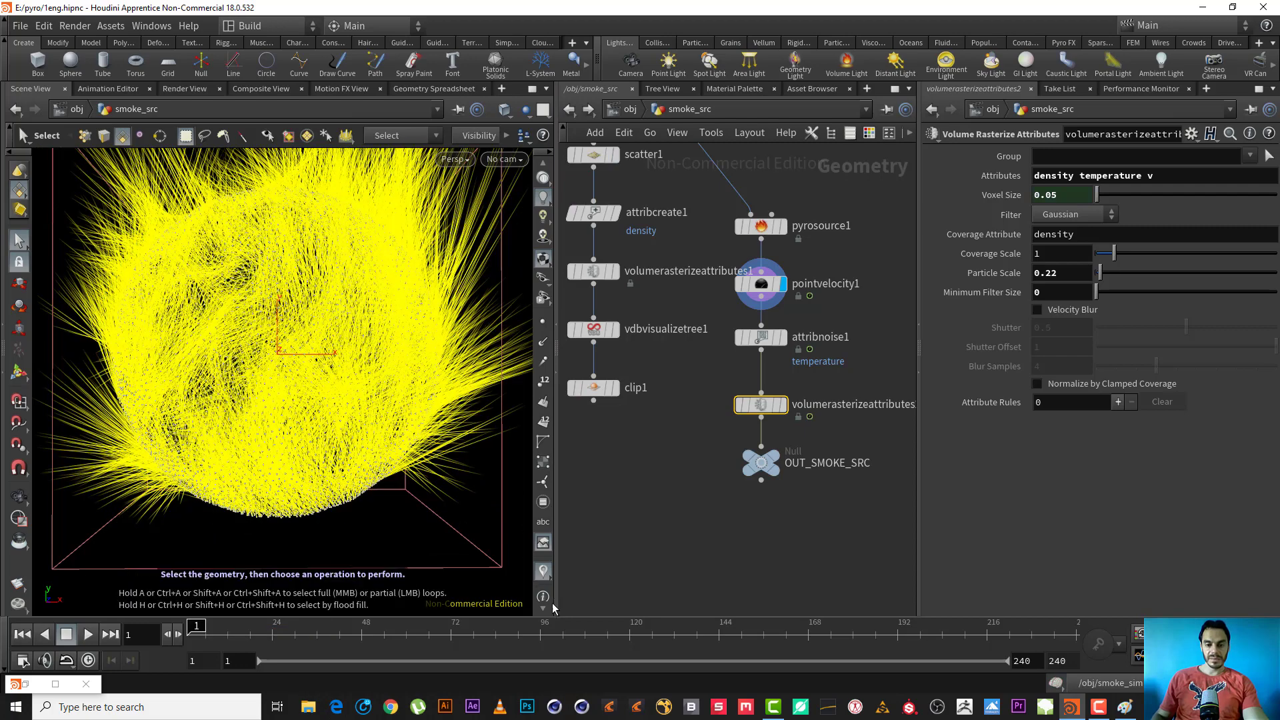
pyautogui.click(546, 574)
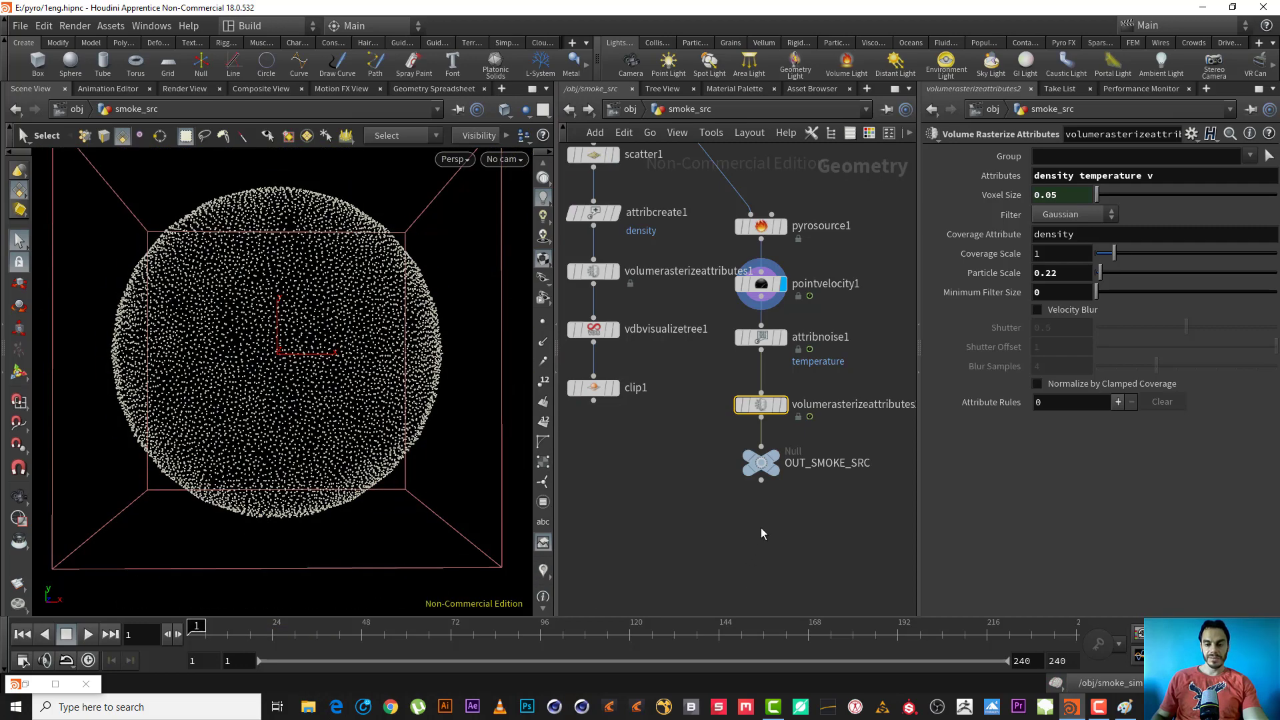
pyautogui.click(773, 462)
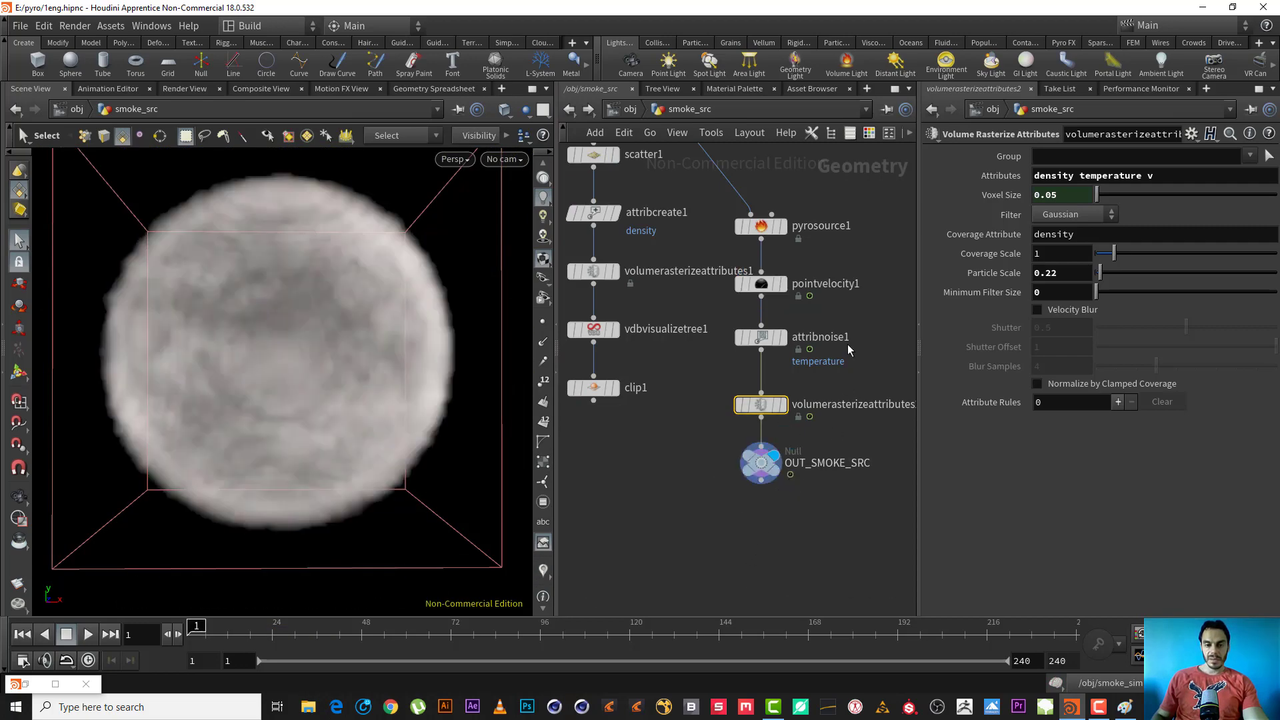
# Step: Inside the smoke_sim network, turn off smokeobject2's Temperature guide and turn on its Density guide
pyautogui.doubleClick(846, 338)
pyautogui.click(627, 109)
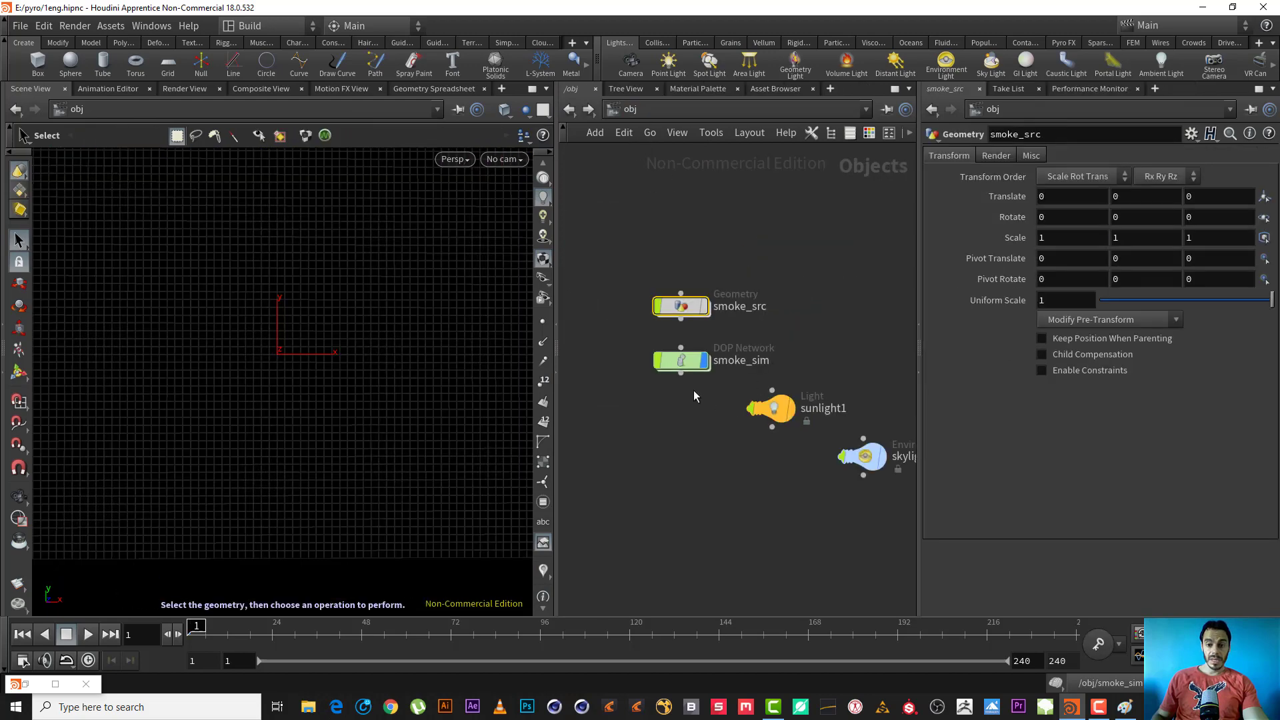
pyautogui.doubleClick(688, 366)
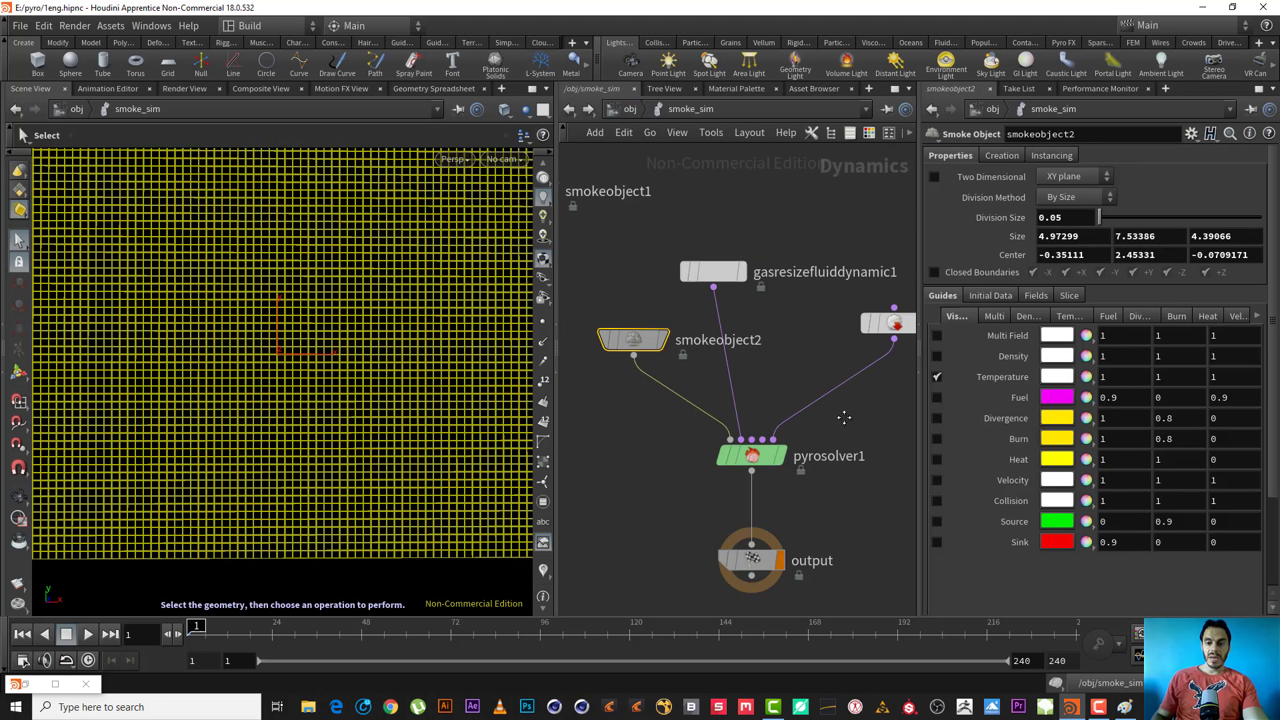
pyautogui.moveTo(844, 417); pyautogui.dragTo(766, 425, button='middle')
pyautogui.moveTo(582, 460); pyautogui.dragTo(656, 477, button='middle')
pyautogui.moveTo(655, 466); pyautogui.dragTo(599, 336)
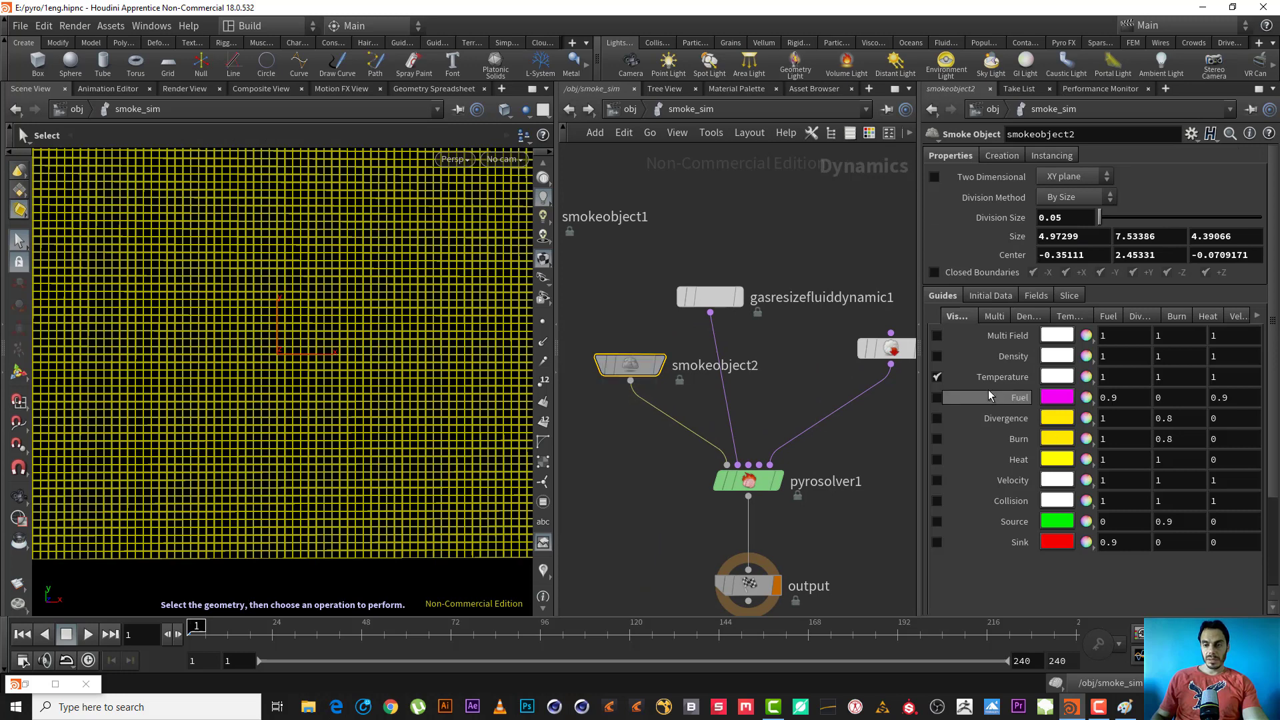
pyautogui.click(936, 378)
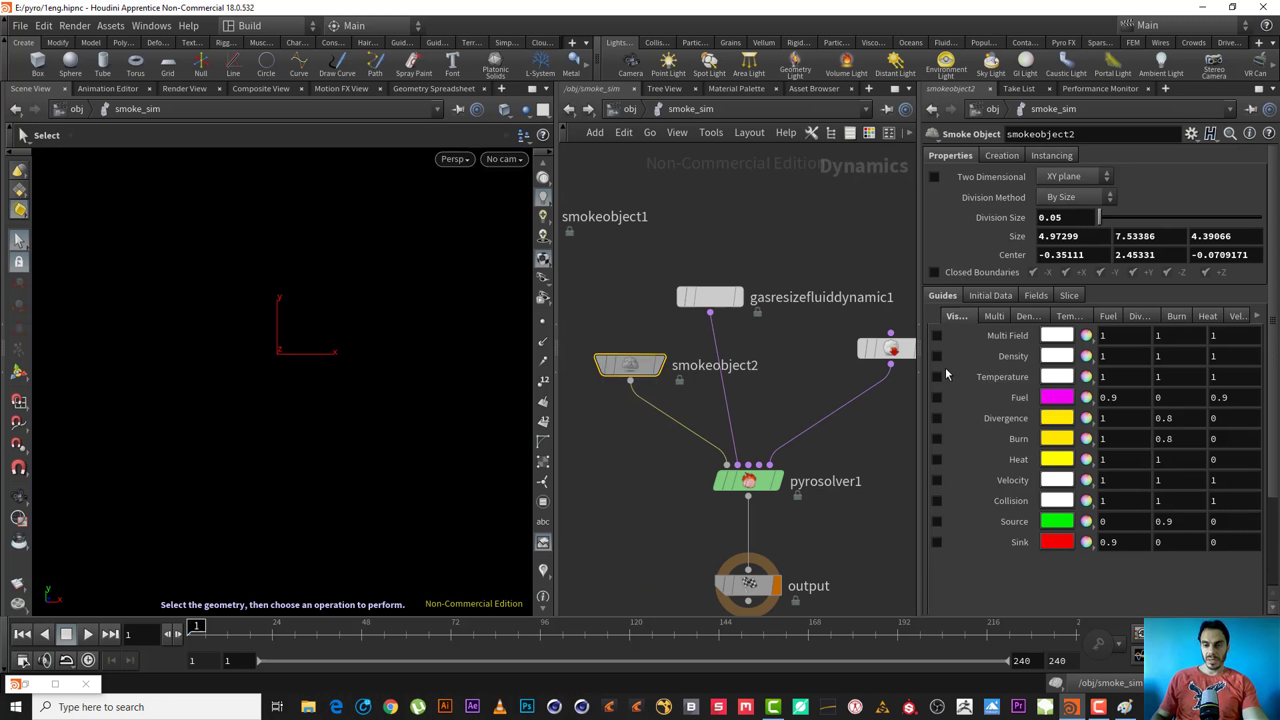
pyautogui.click(937, 356)
# Step: Check volumesource1's source field settings, play the smoke simulation to frame 35 and examine the smoke up close
pyautogui.moveTo(818, 447); pyautogui.dragTo(701, 447, button='middle')
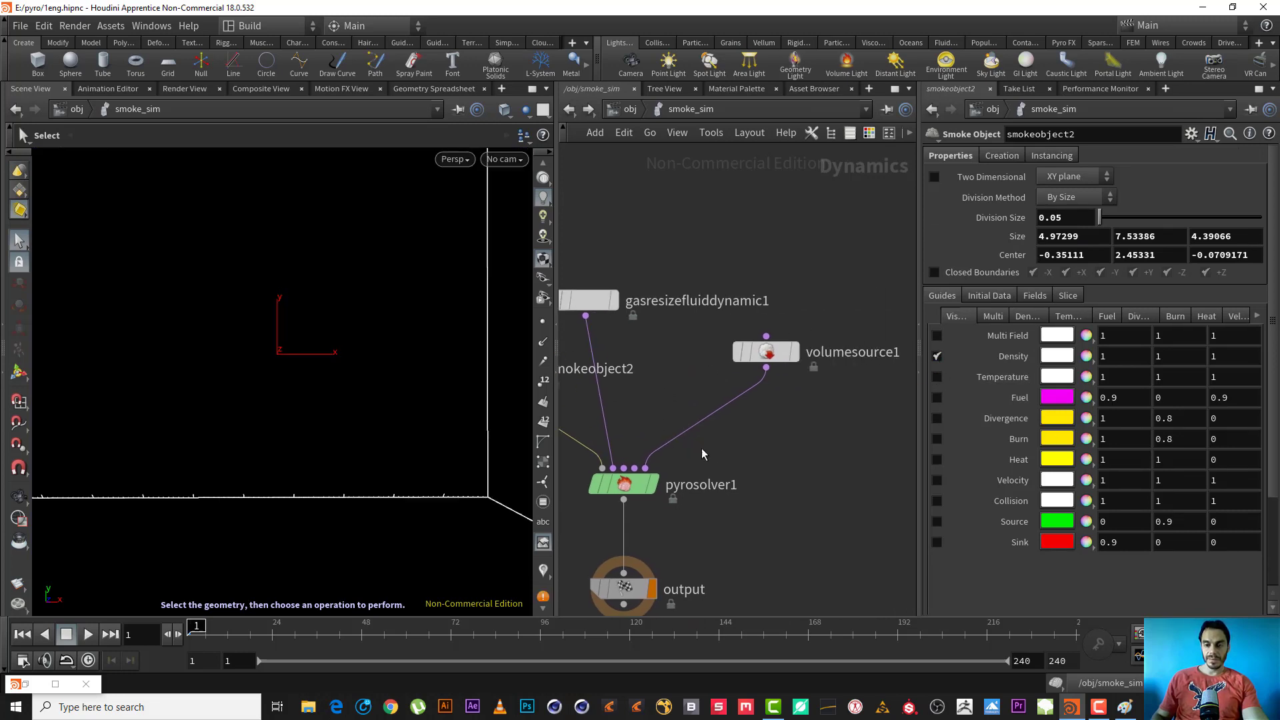
pyautogui.moveTo(848, 418); pyautogui.dragTo(775, 280)
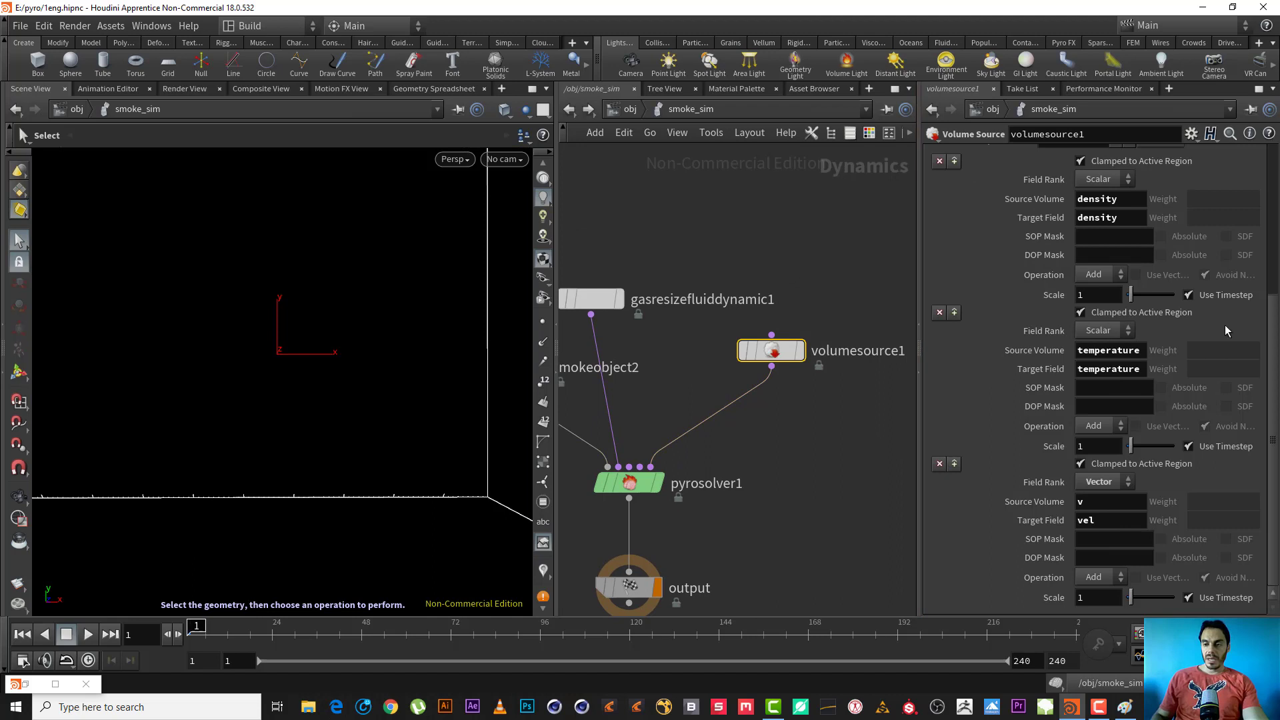
pyautogui.keyDown('alt'); pyautogui.moveTo(223, 426); pyautogui.dragTo(172, 437, button='right'); pyautogui.keyUp('alt')
pyautogui.keyDown('alt'); pyautogui.moveTo(217, 454); pyautogui.dragTo(253, 528, button='middle'); pyautogui.keyUp('alt')
pyautogui.keyDown('alt'); pyautogui.moveTo(253, 529); pyautogui.dragTo(186, 531, button='right'); pyautogui.keyUp('alt')
pyautogui.click(90, 634)
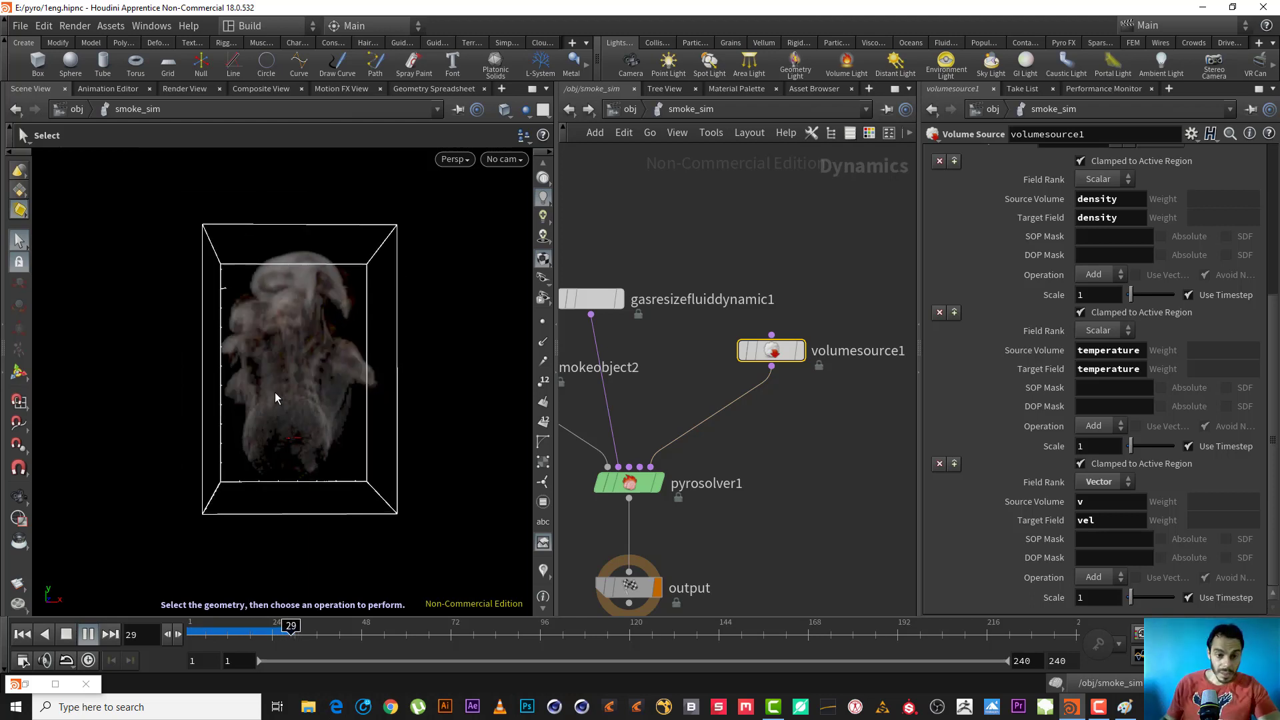
pyautogui.click(66, 635)
pyautogui.press('Escape')
pyautogui.moveTo(501, 293); pyautogui.dragTo(402, 318, button='right')
pyautogui.moveTo(403, 317)
pyautogui.mouseDown()
pyautogui.moveTo(248, 332)
pyautogui.moveTo(391, 334)
pyautogui.mouseUp()
# Step: Review the Combustion settings of pyrosolver1
pyautogui.moveTo(651, 255); pyautogui.dragTo(753, 248, button='middle')
pyautogui.click(733, 474)
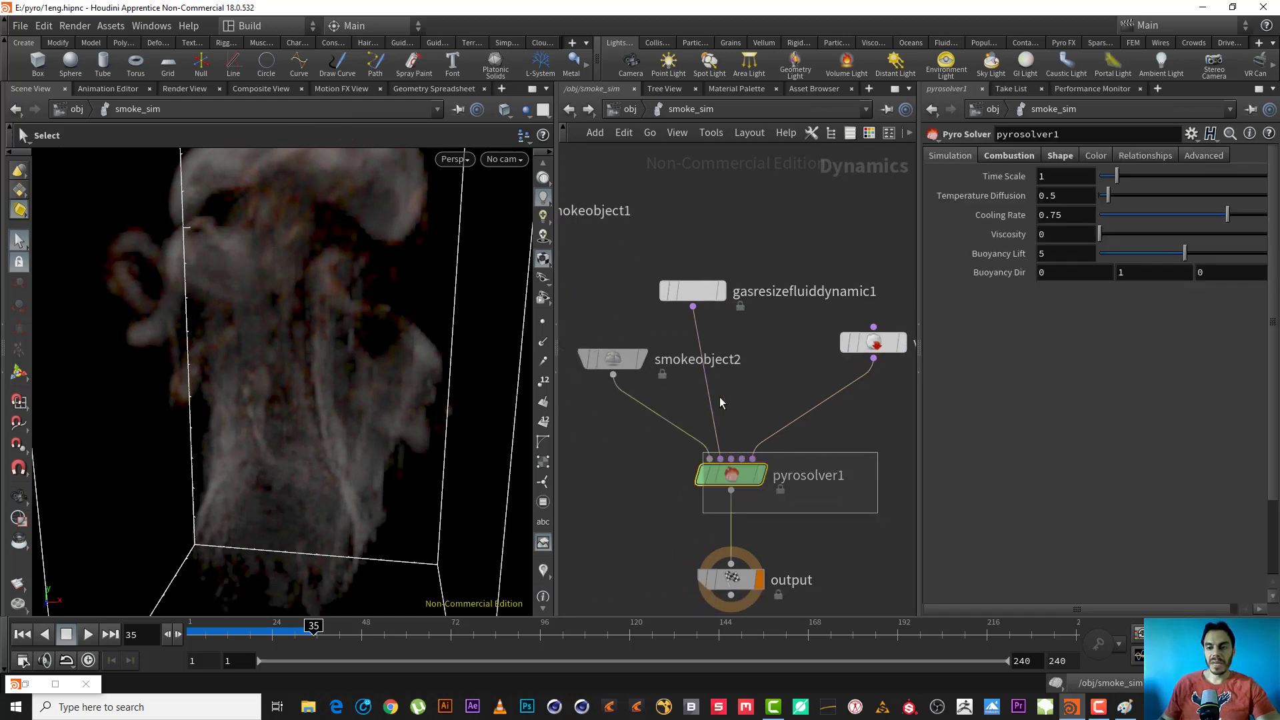
pyautogui.click(1019, 156)
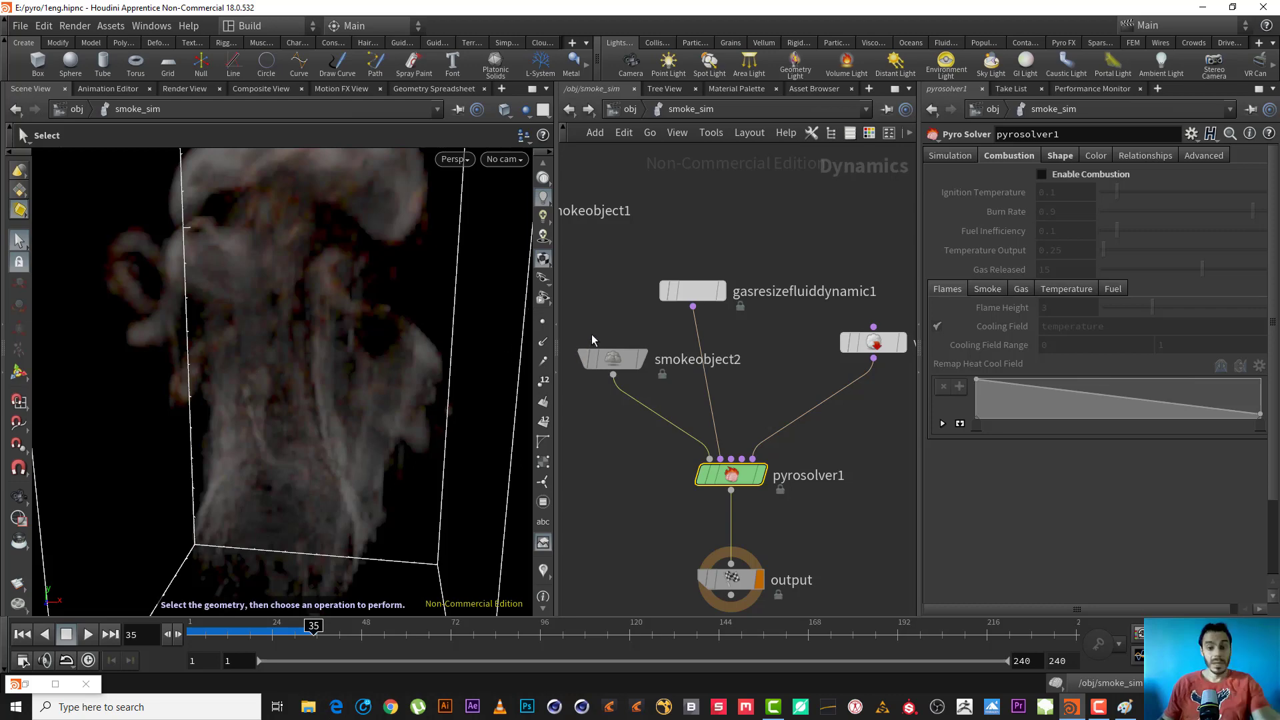
# Step: Check smokeobject2's Density guide, set the viewport to hide other objects and view the whole smoke plume
pyautogui.click(612, 359)
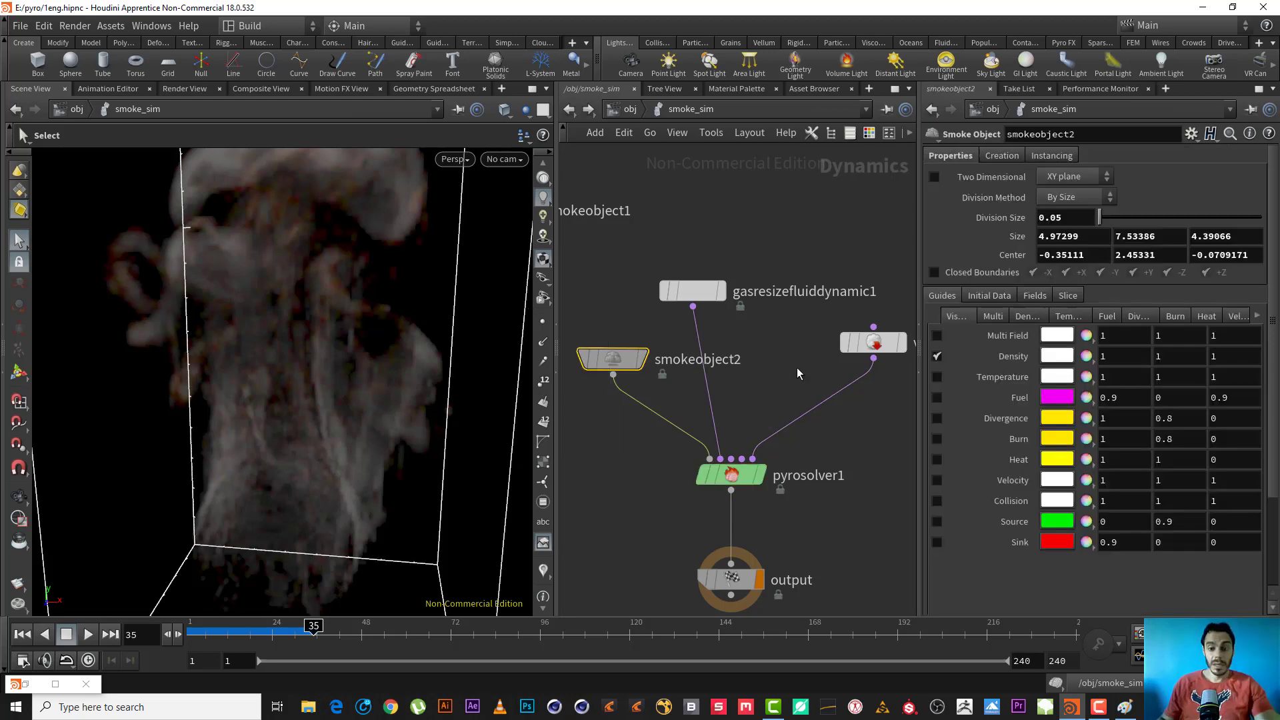
pyautogui.click(937, 357)
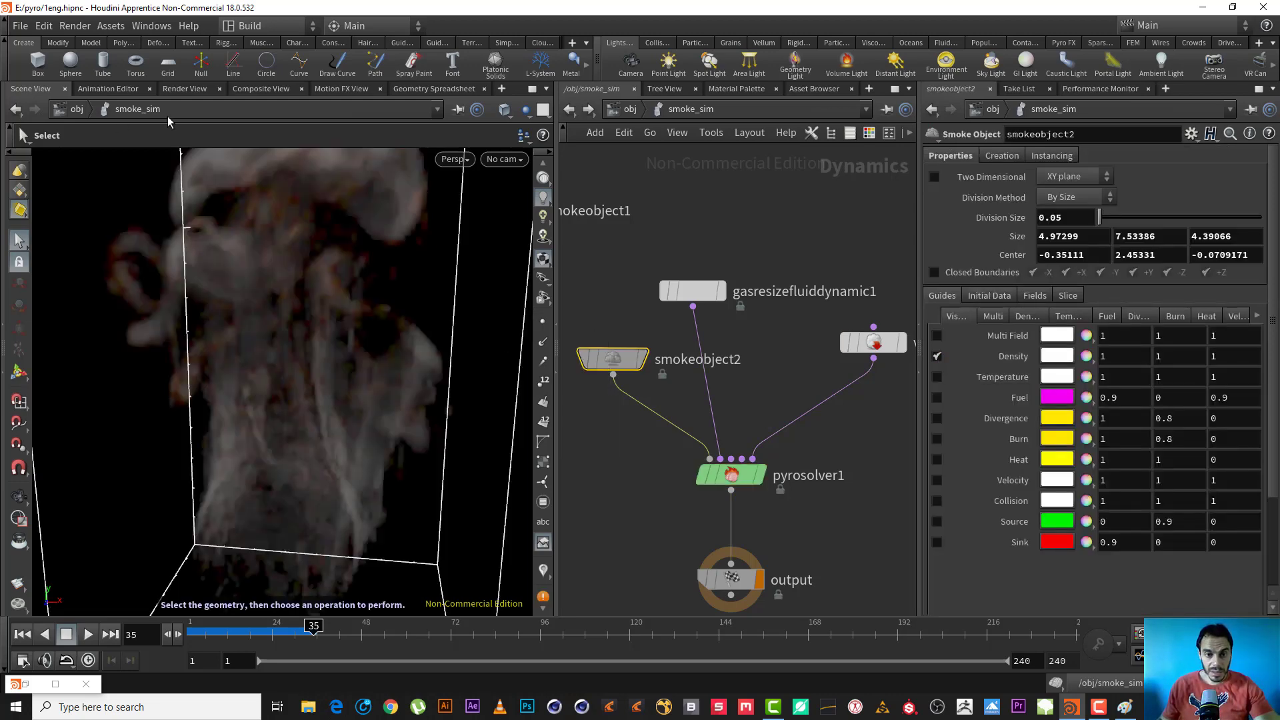
pyautogui.click(525, 110)
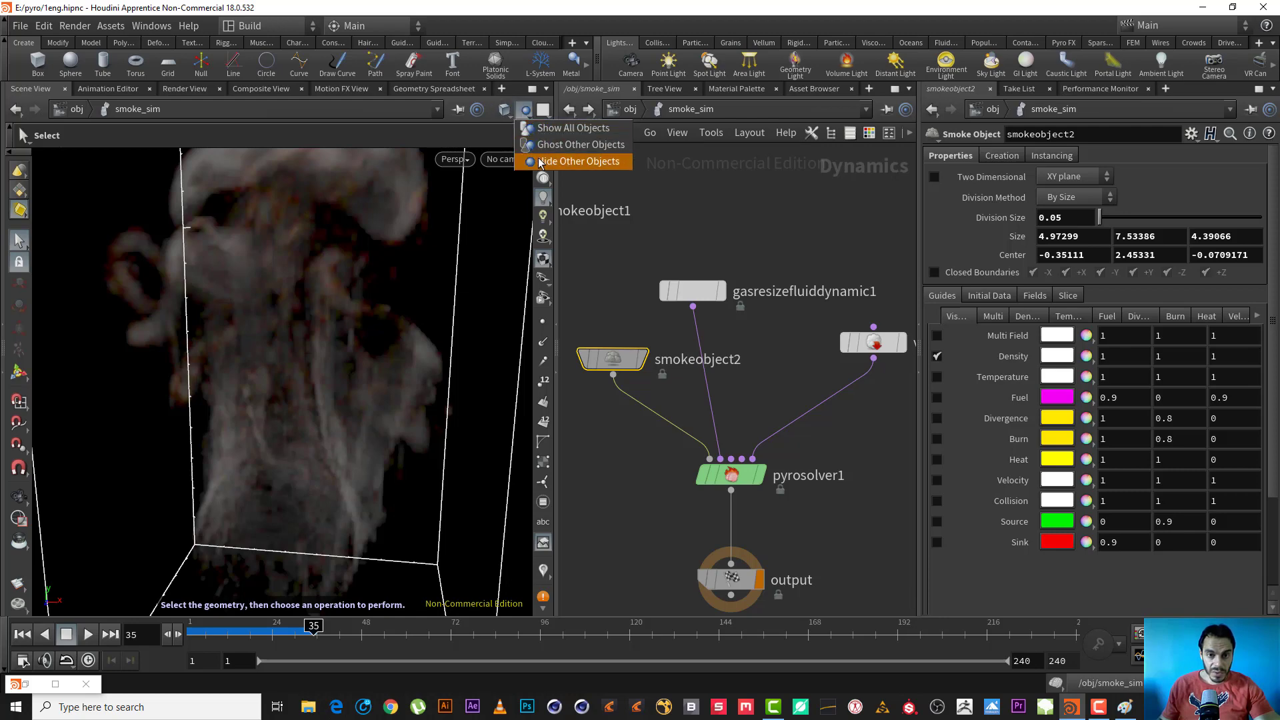
pyautogui.click(577, 161)
pyautogui.press('Escape')
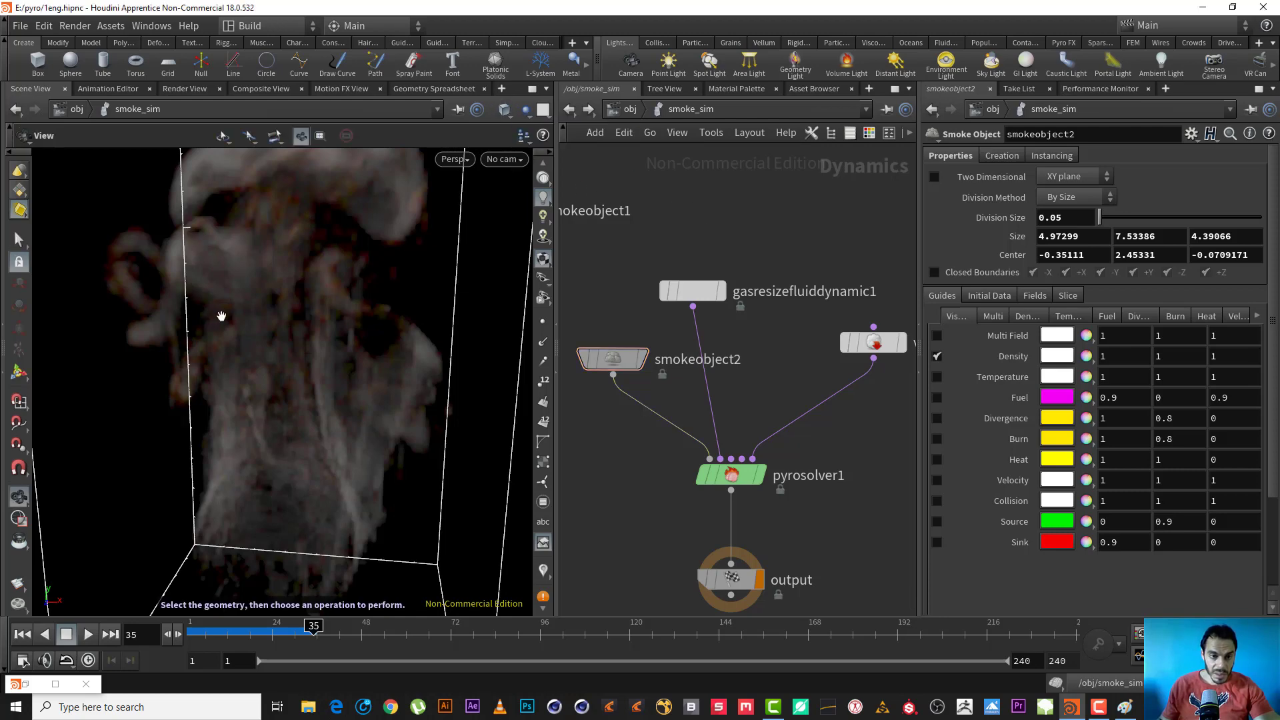
pyautogui.moveTo(218, 314); pyautogui.dragTo(260, 336)
pyautogui.press('s')
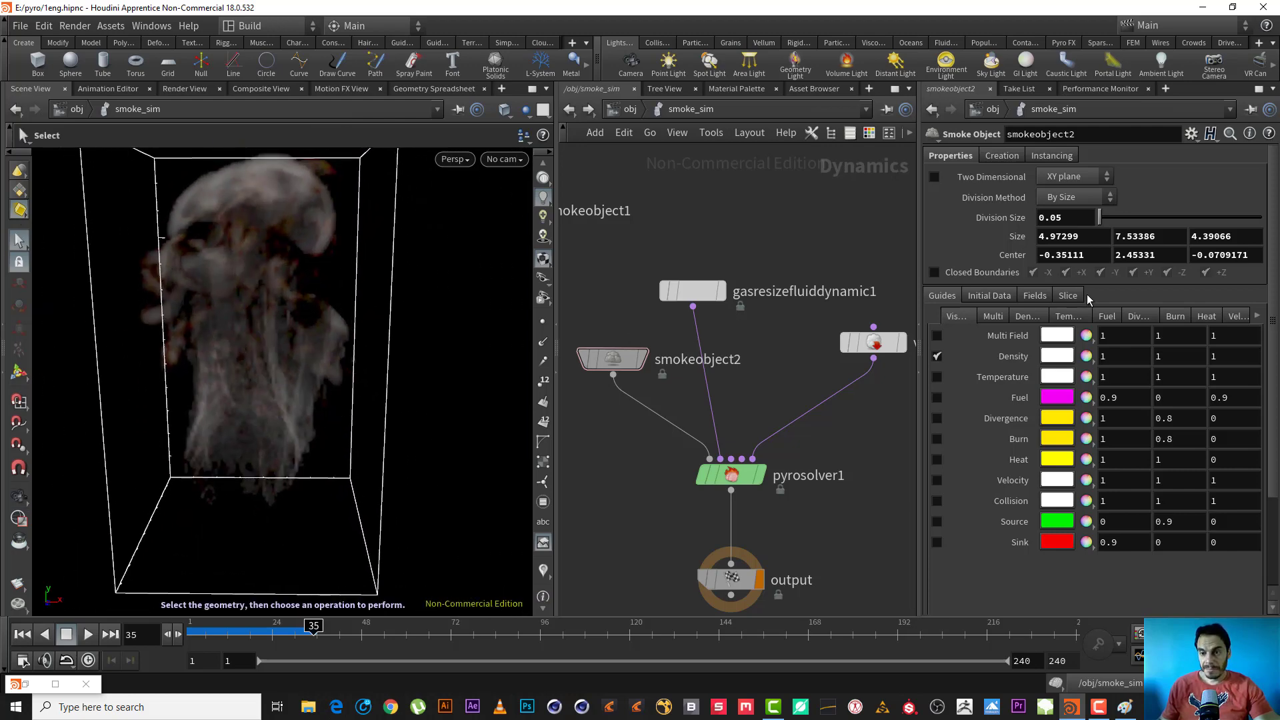
# Step: Try a Smoke Density of 2.24 for smokeobject2's Density guide and revert it to the default of 1
pyautogui.click(1033, 322)
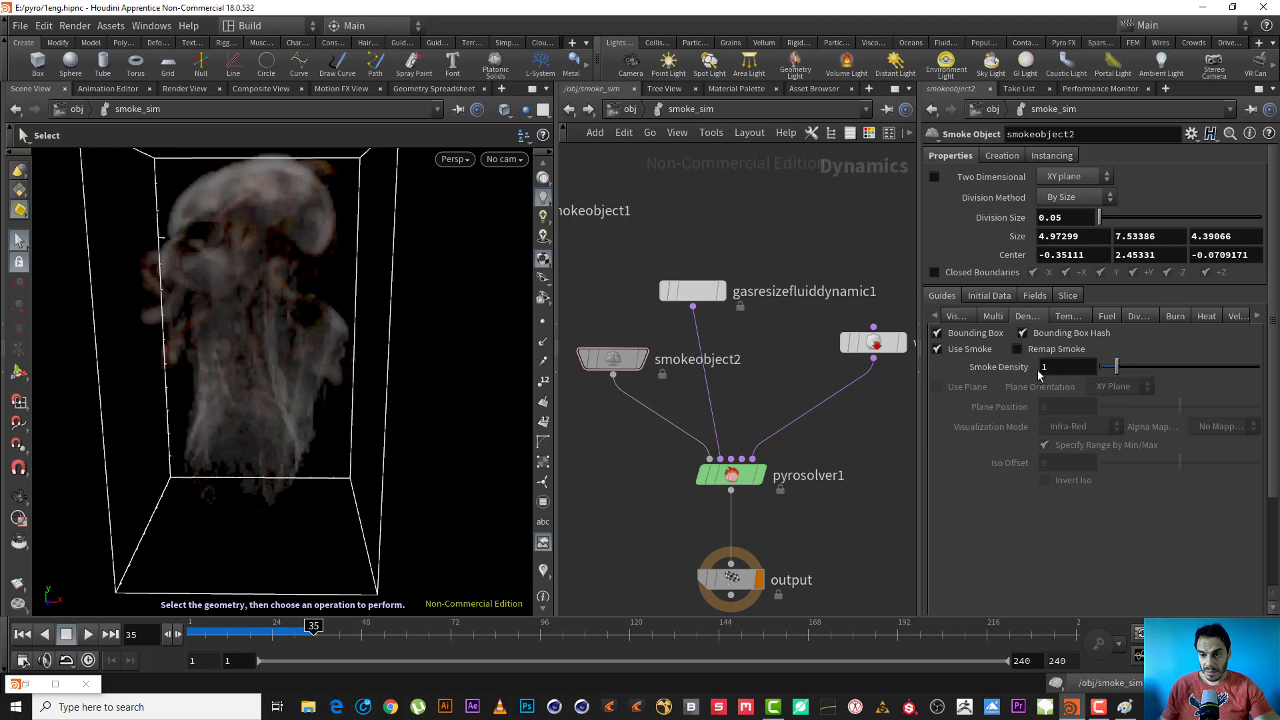
pyautogui.moveTo(1126, 358); pyautogui.dragTo(1135, 371)
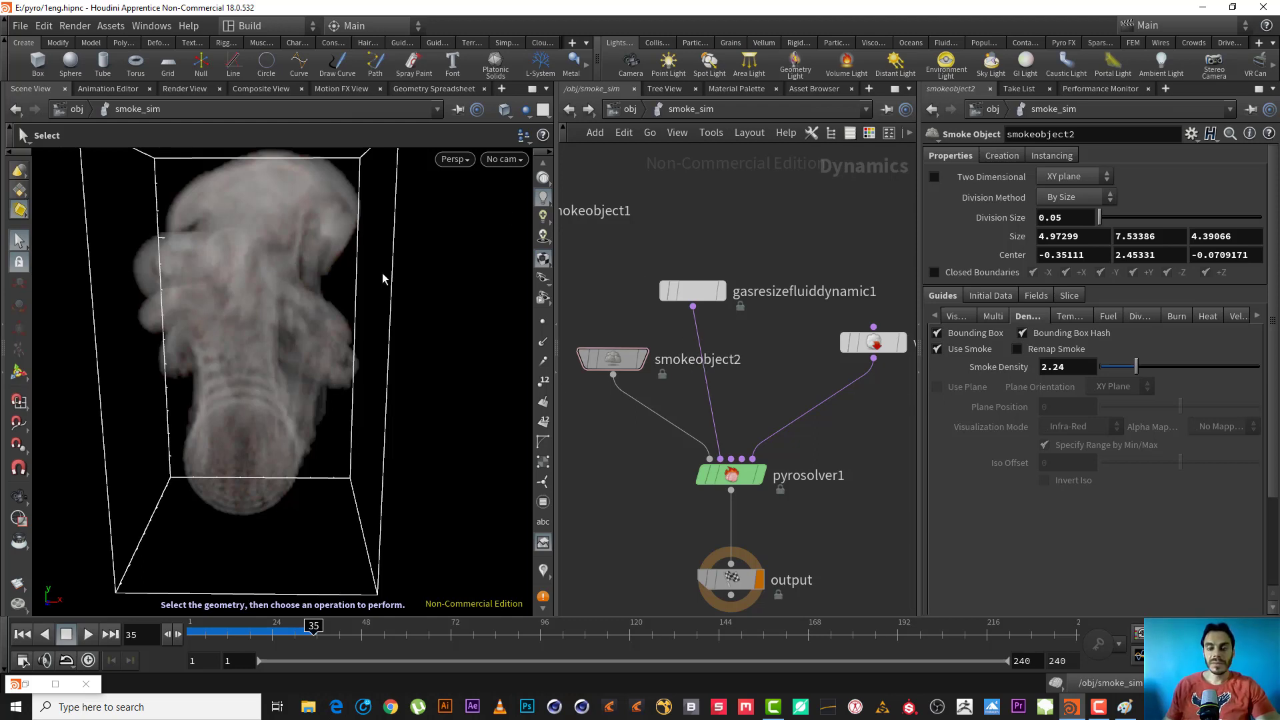
pyautogui.keyDown('ctrl'); pyautogui.middleClick(1069, 368); pyautogui.keyUp('ctrl')
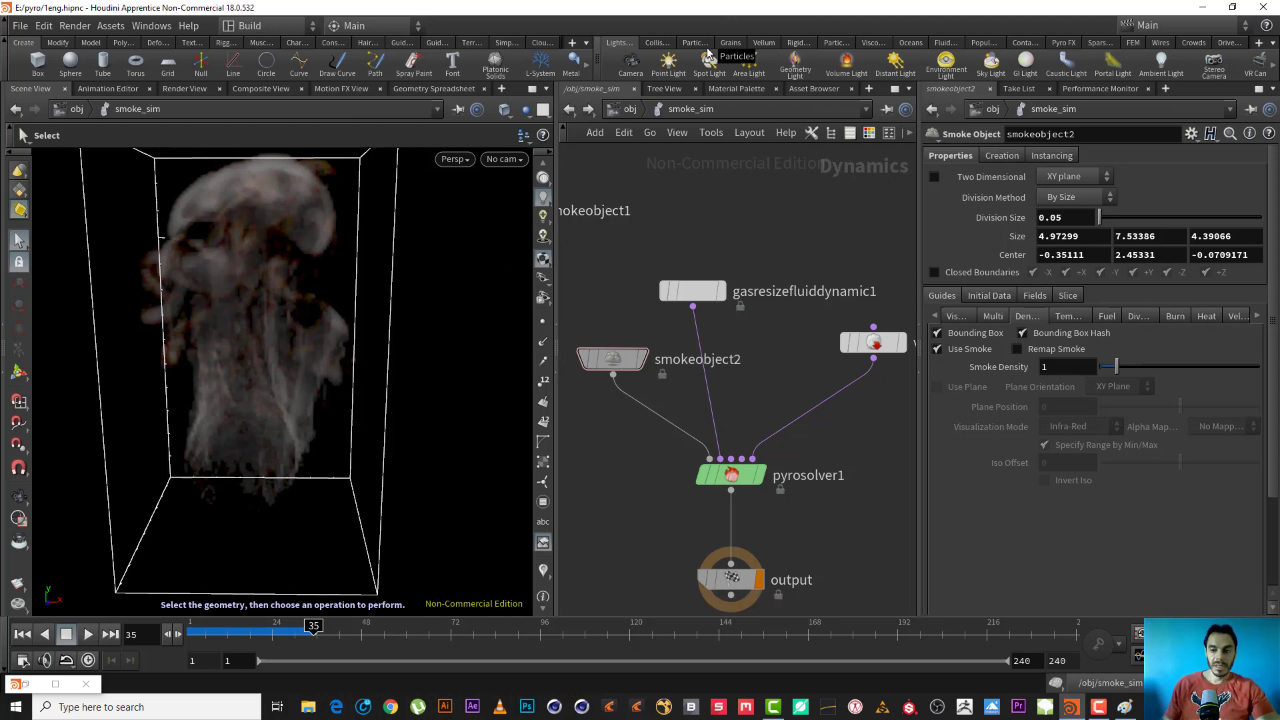
# Step: In the smoke_src network, set the Scale of pyrosource1's Density attribute to 2
pyautogui.click(633, 111)
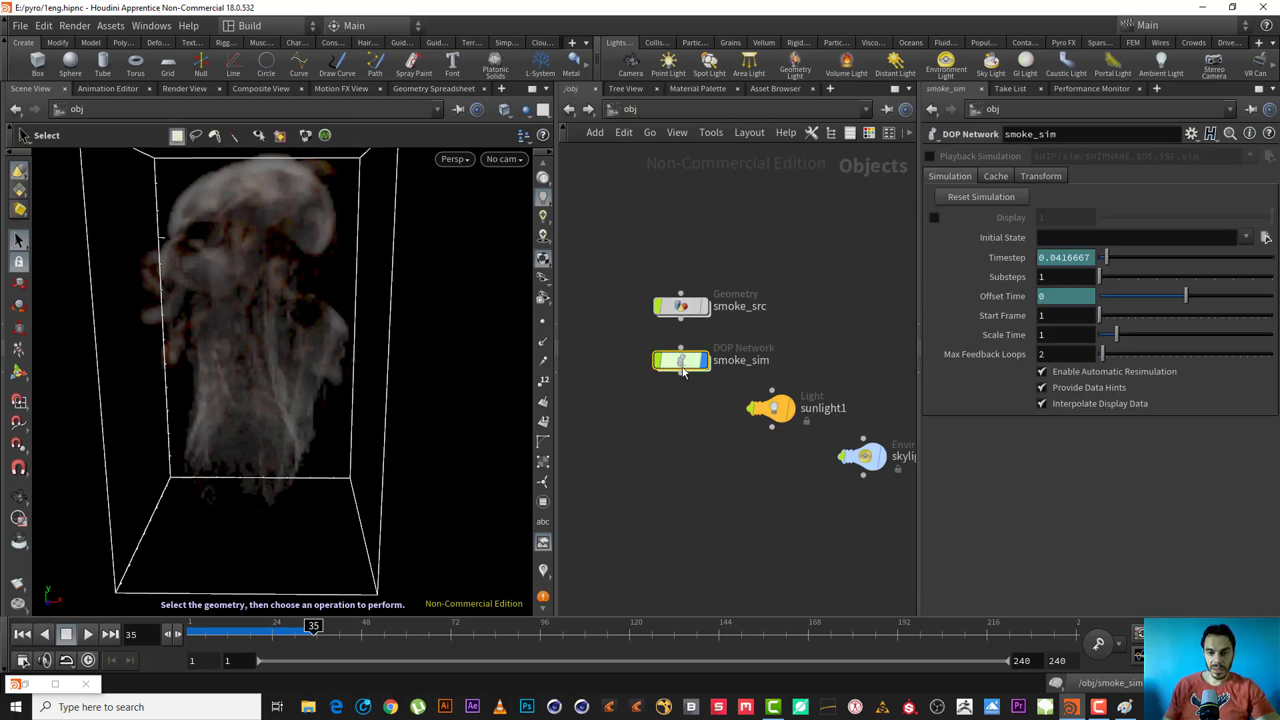
pyautogui.doubleClick(680, 306)
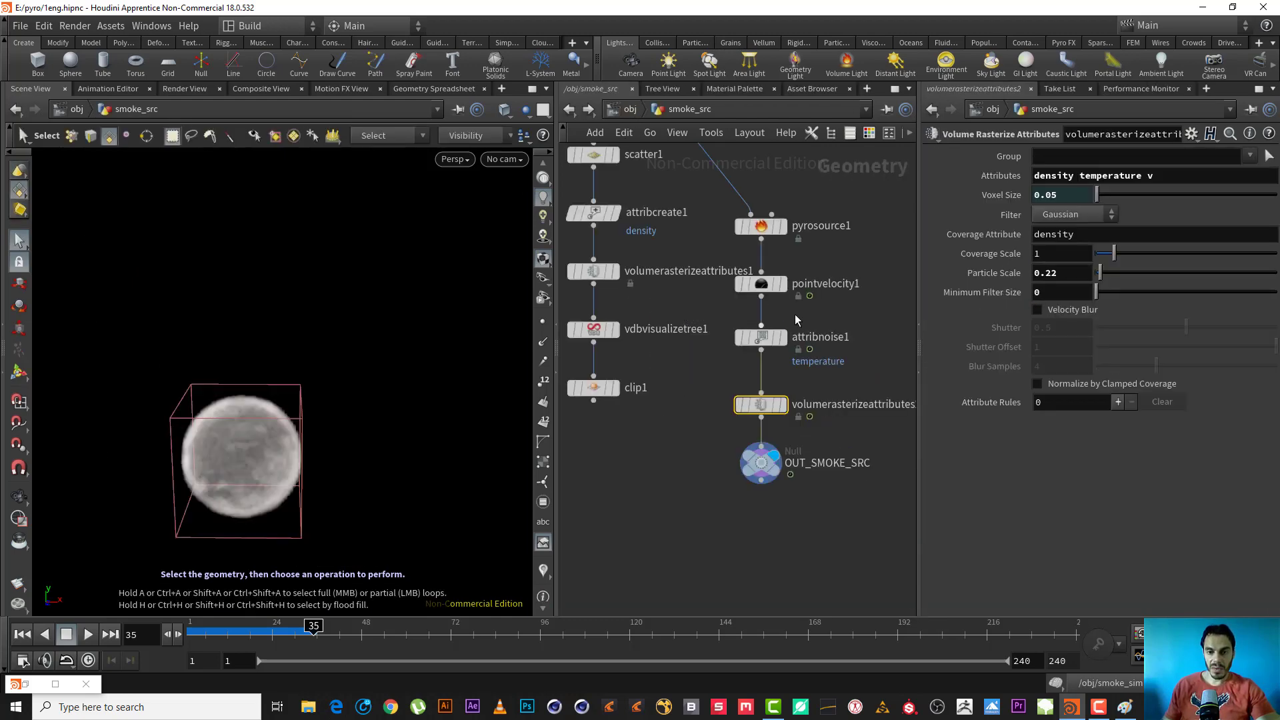
pyautogui.click(763, 226)
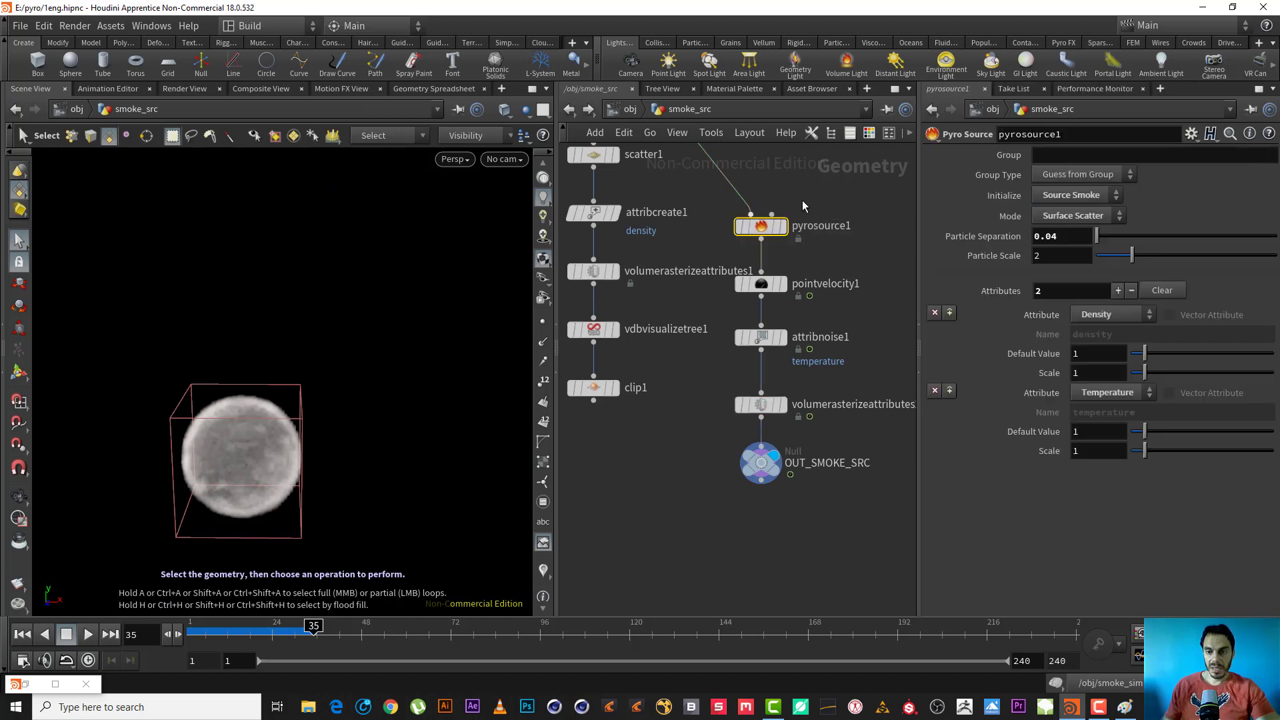
pyautogui.click(1091, 374)
pyautogui.write('2')
pyautogui.press('Return')
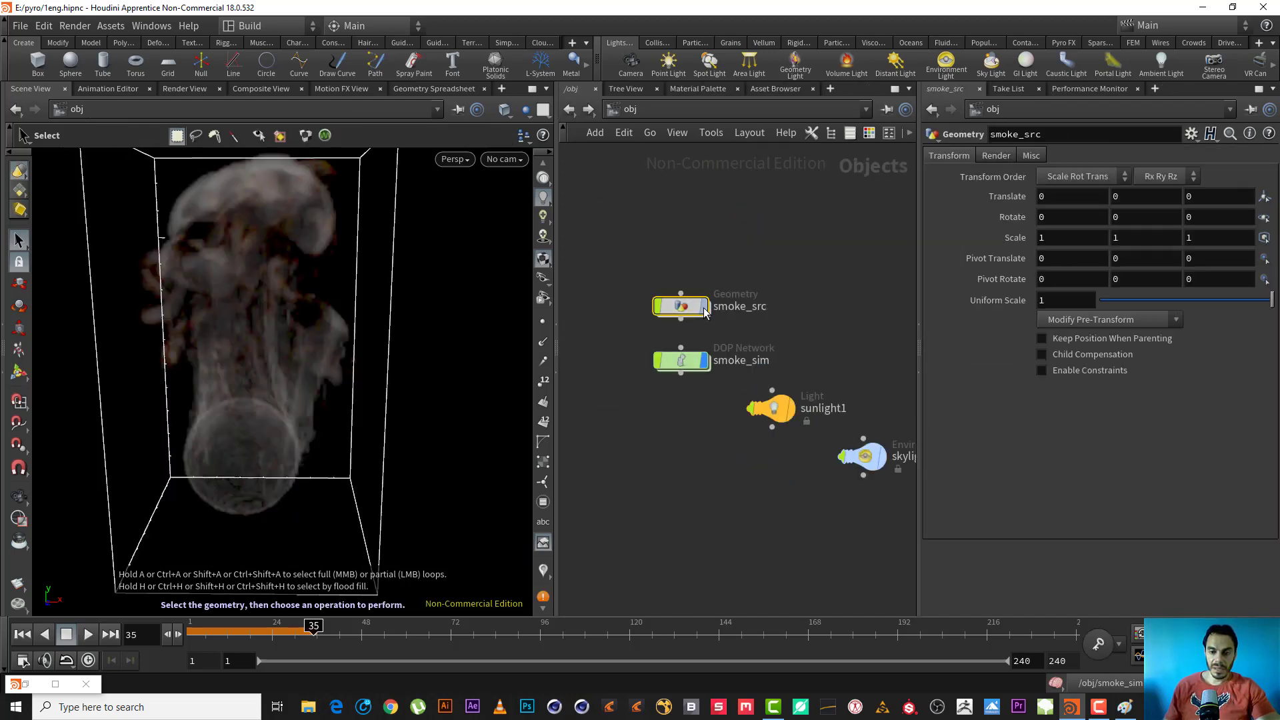
# Step: Return to the smoke_sim network, replay the simulation from the first frame to frame 26 and examine the smoke
pyautogui.doubleClick(683, 361)
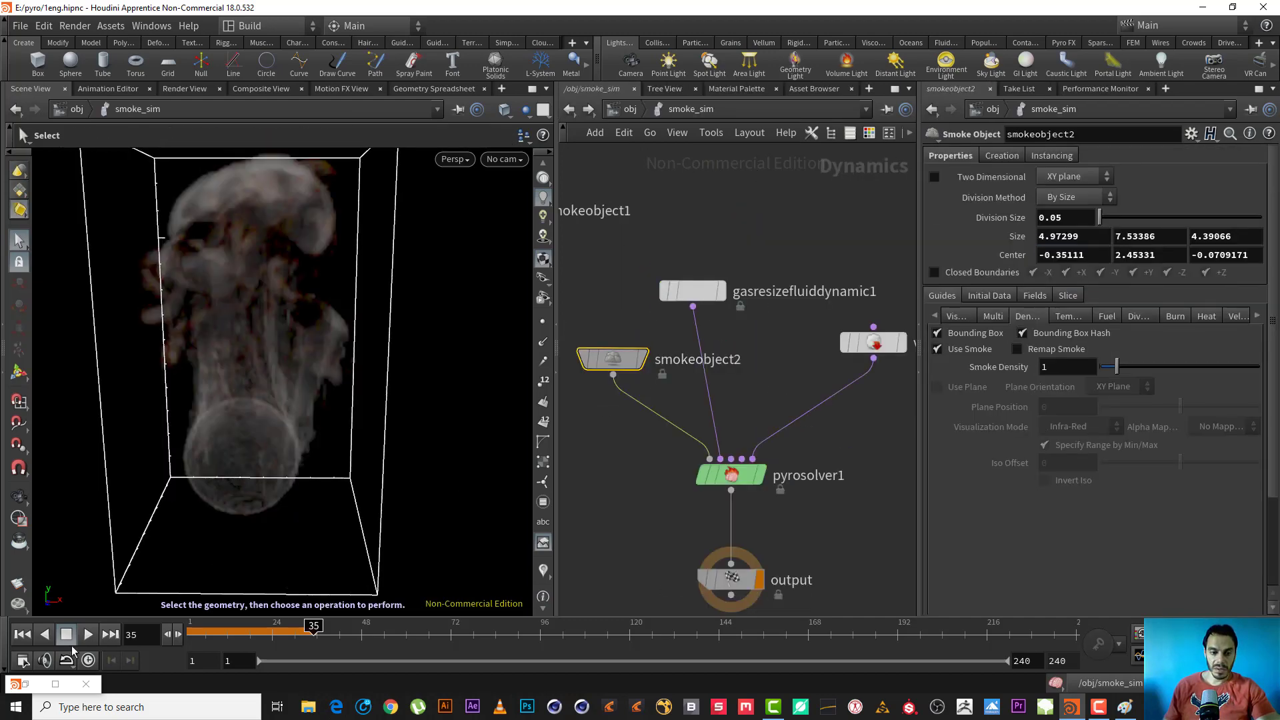
pyautogui.click(22, 633)
pyautogui.click(87, 634)
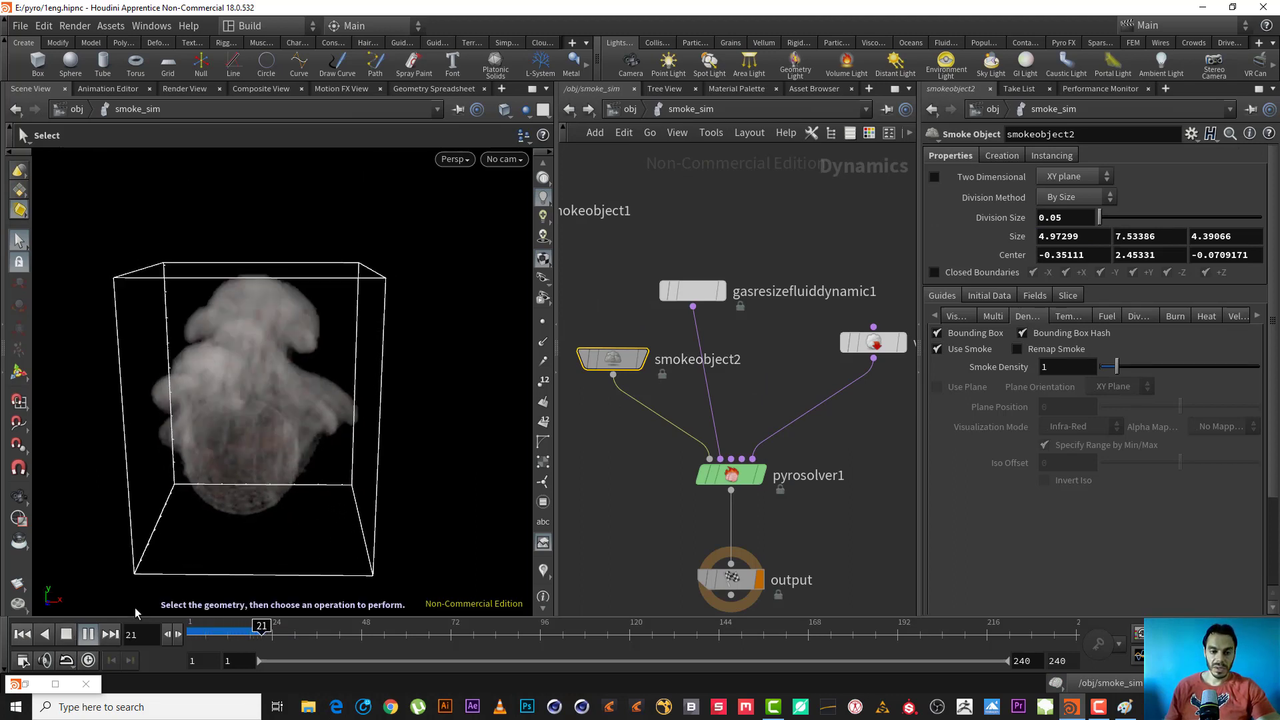
pyautogui.click(71, 635)
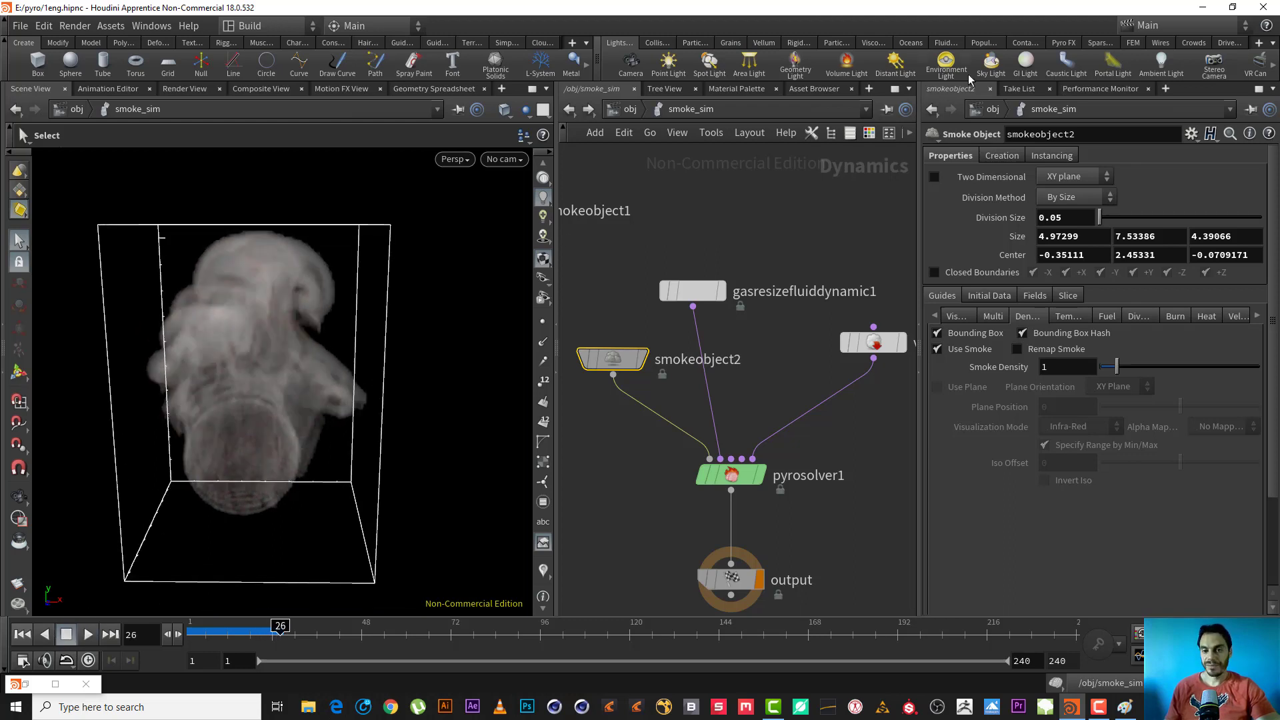
pyautogui.press('Escape')
pyautogui.moveTo(272, 352); pyautogui.dragTo(278, 374)
pyautogui.press('s')
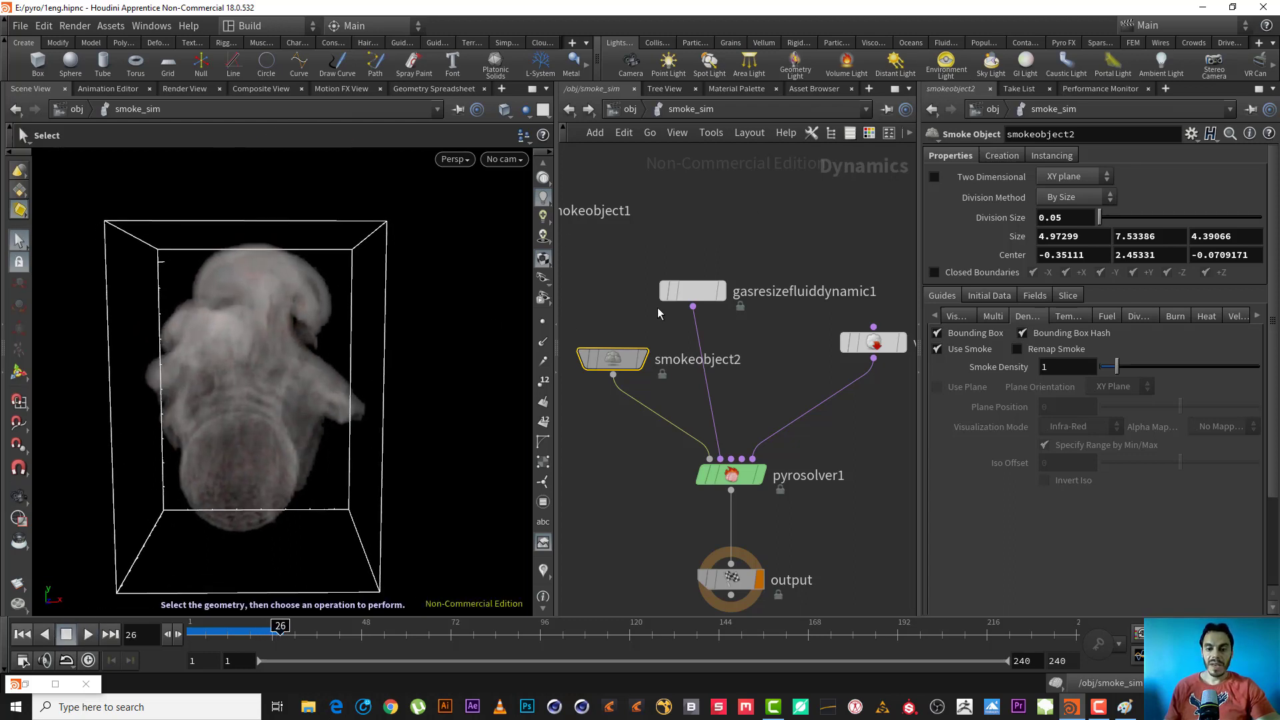
# Step: Set the Scale of volumesource1's temperature source field to 0
pyautogui.click(893, 335)
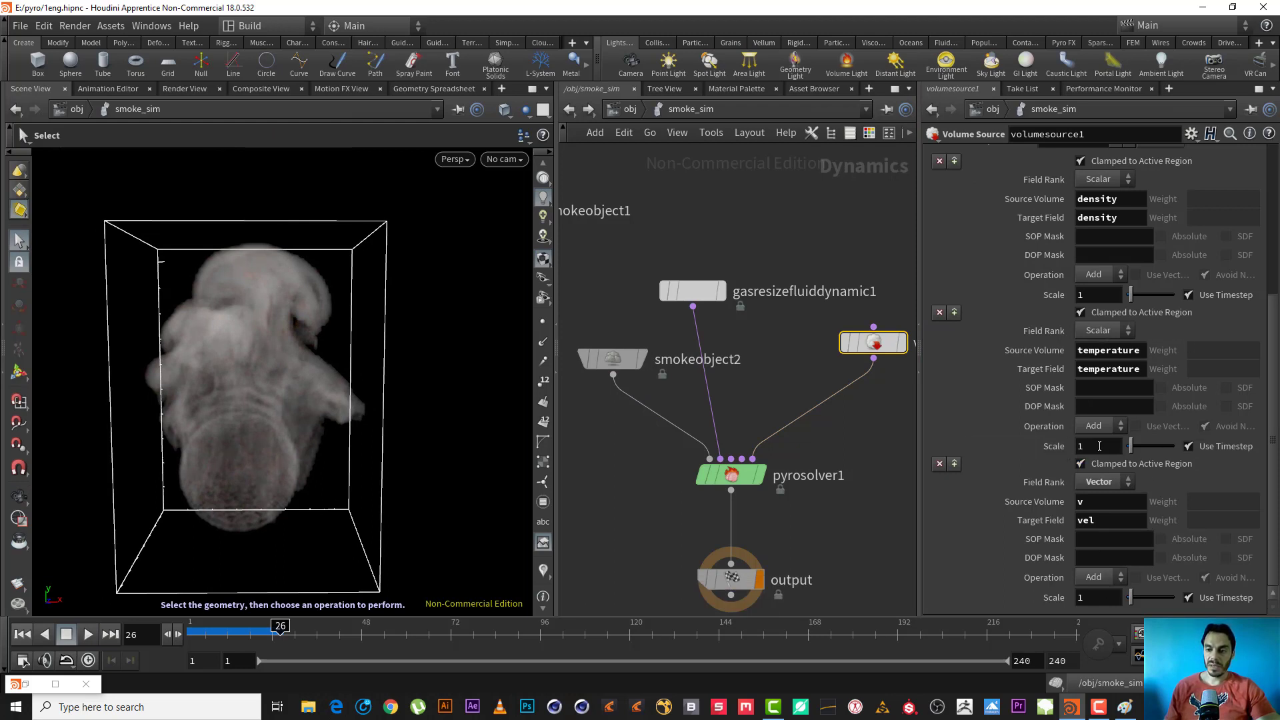
pyautogui.moveTo(1100, 446); pyautogui.dragTo(1037, 466)
pyautogui.write('0')
pyautogui.press('Return')
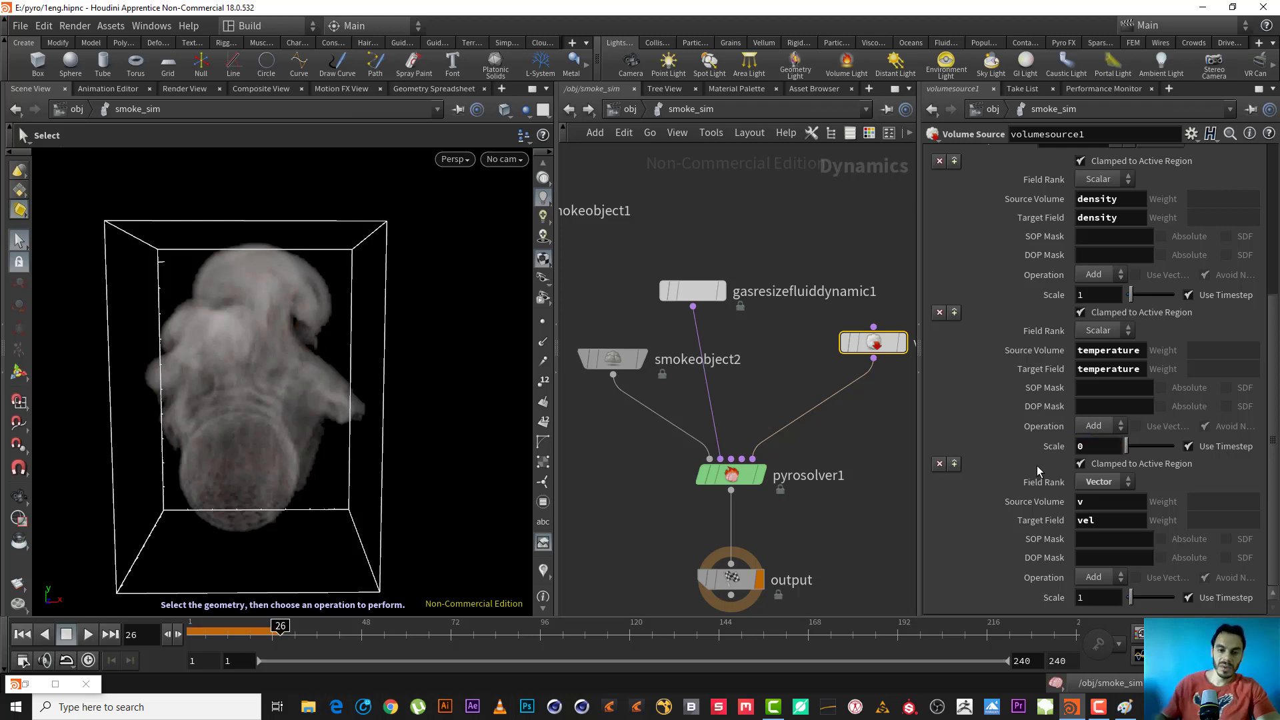
# Step: Replay the simulation from the first frame to frame 26 to examine the smoke without temperature sourcing
pyautogui.click(23, 639)
pyautogui.click(88, 634)
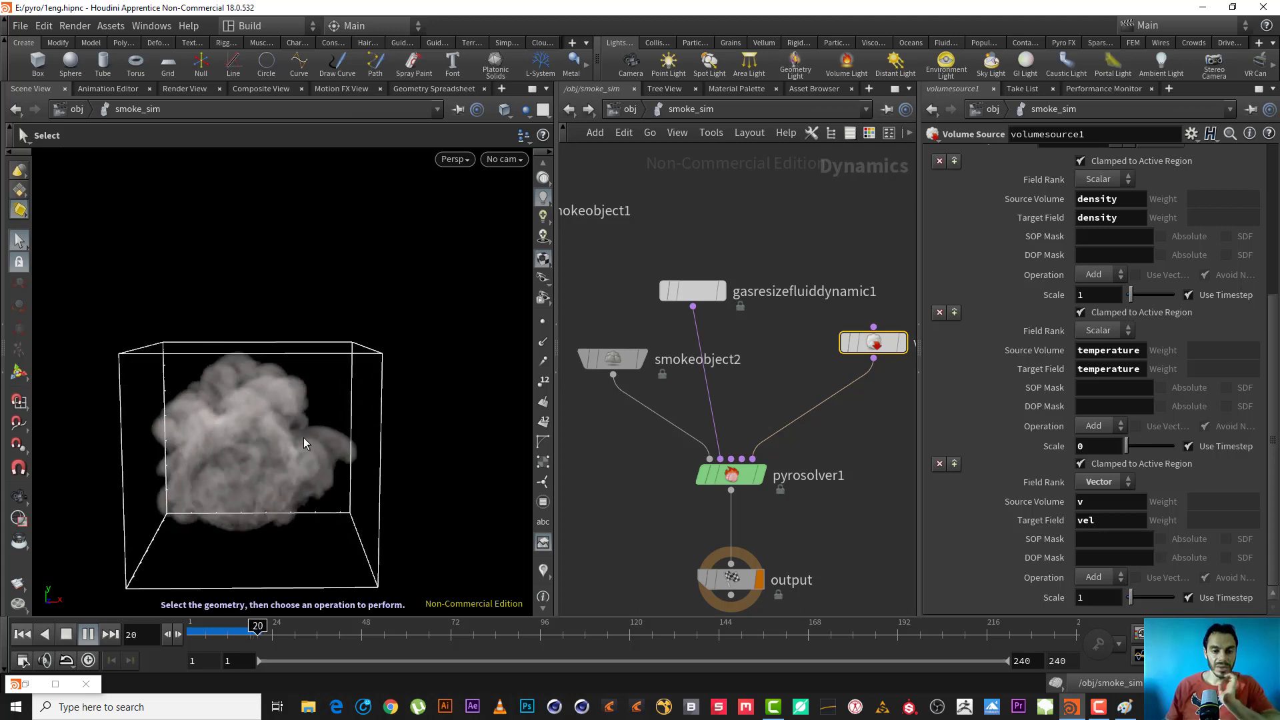
pyautogui.click(65, 634)
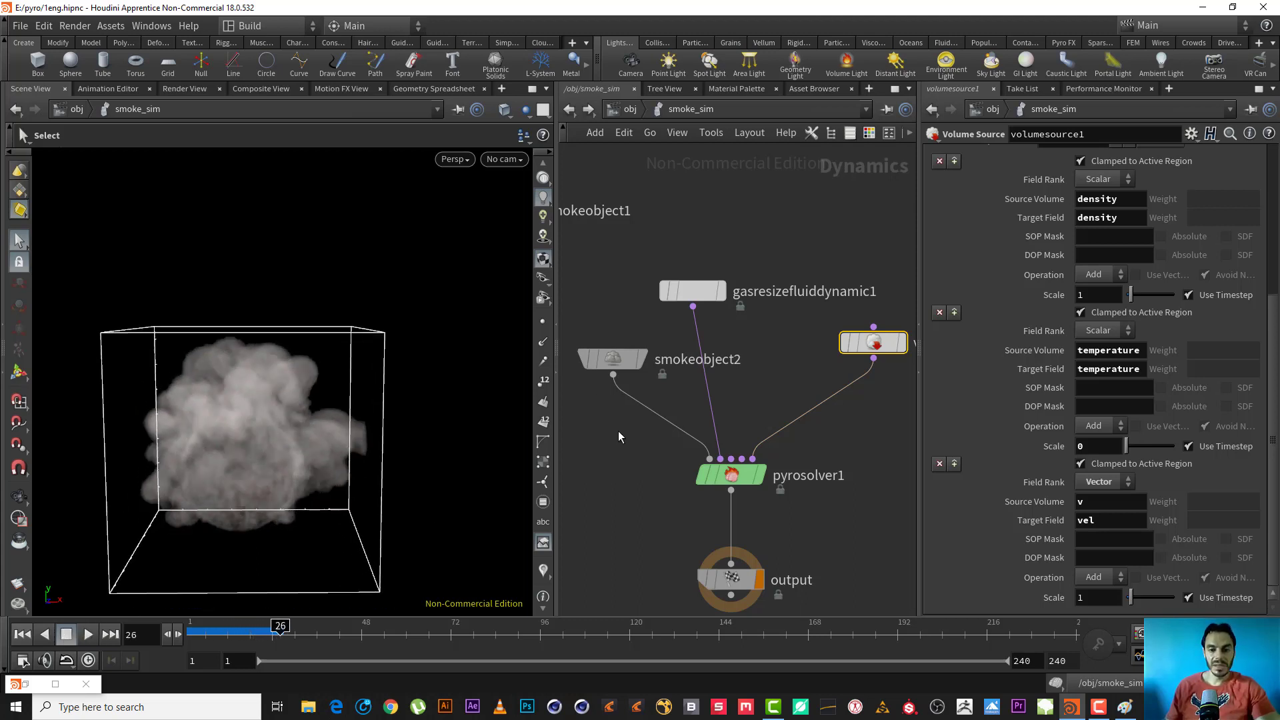
# Step: Show smokeobject2's Temperature guide instead of its Density guide and play the simulation on to frame 30
pyautogui.click(612, 359)
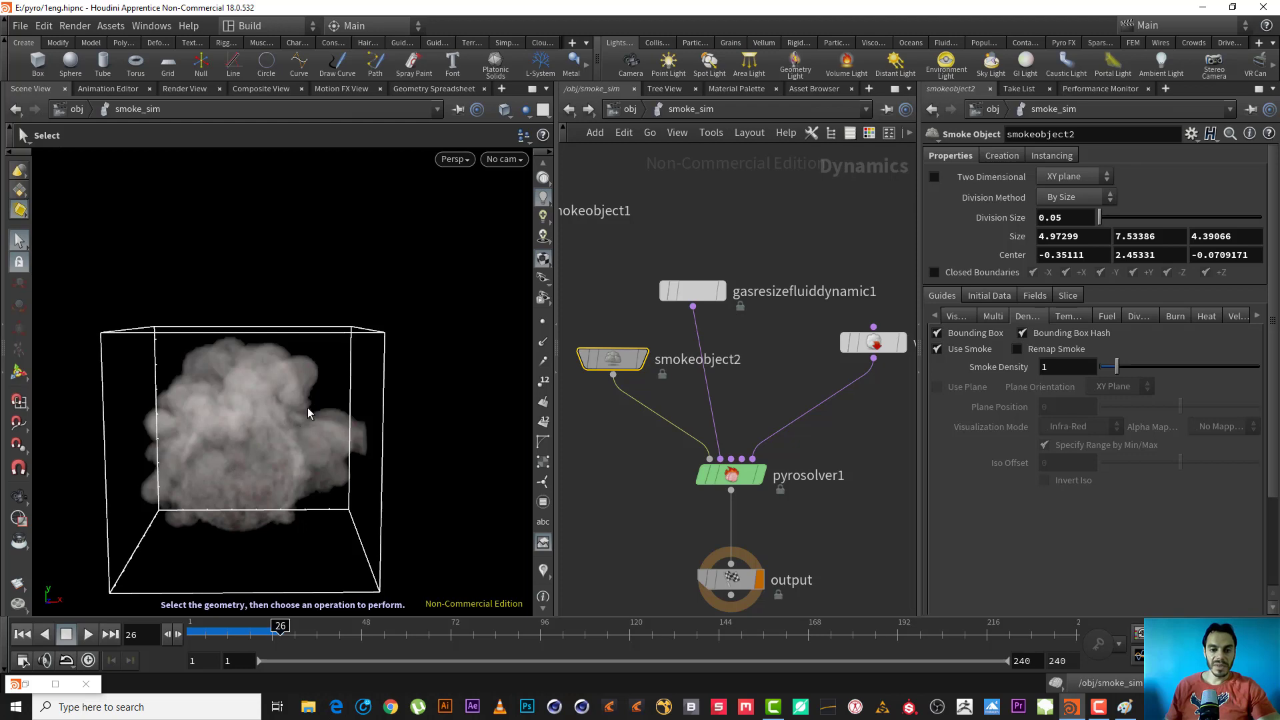
pyautogui.click(963, 315)
pyautogui.keyDown('alt'); pyautogui.moveTo(262, 426); pyautogui.dragTo(287, 387); pyautogui.keyUp('alt')
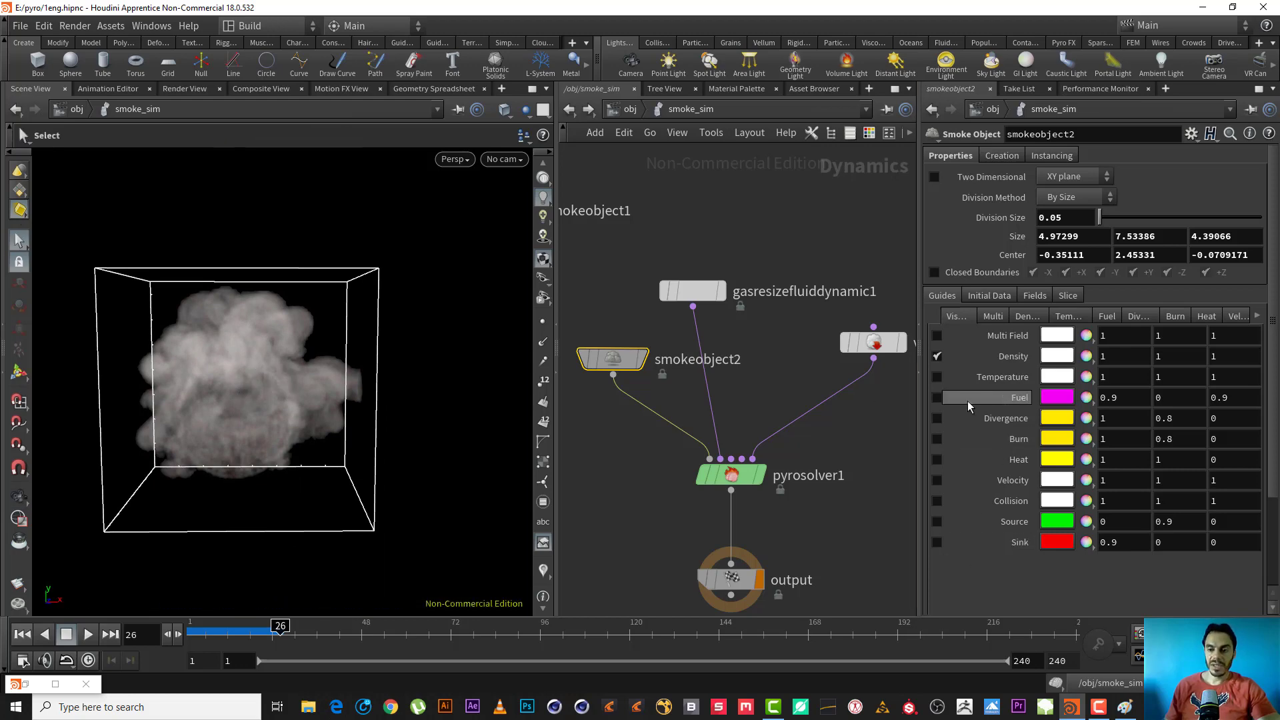
pyautogui.click(936, 377)
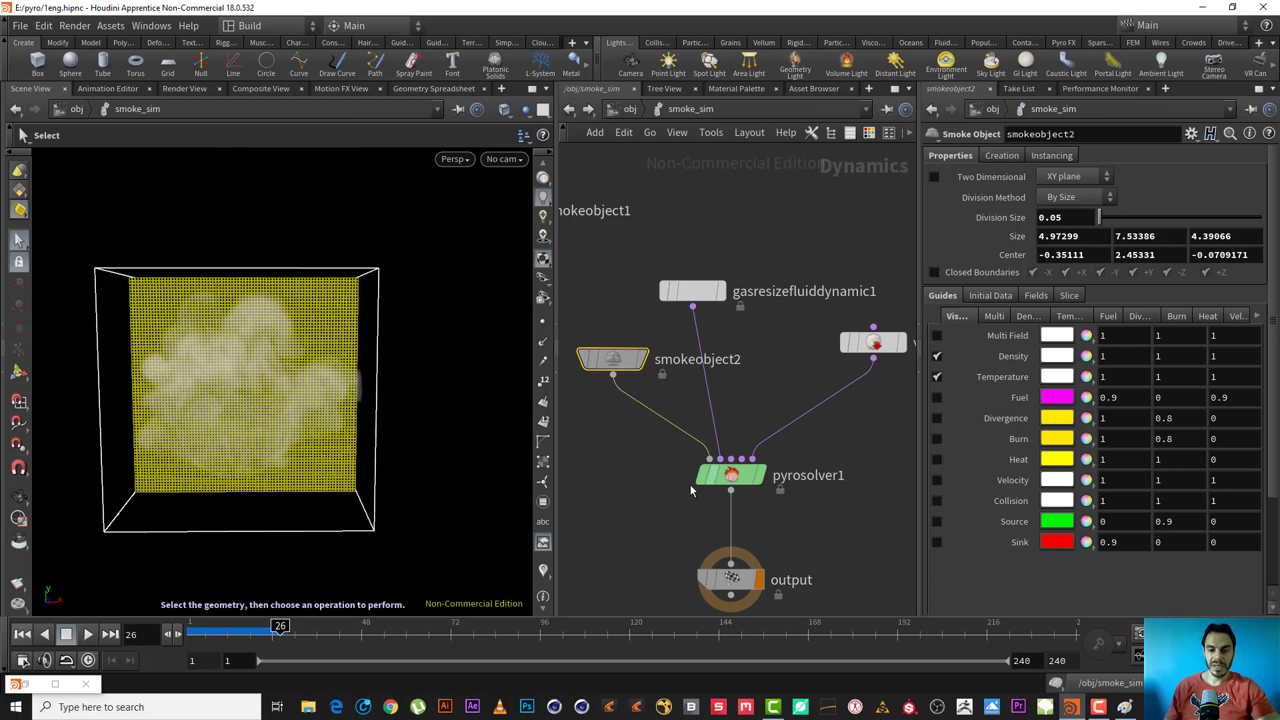
pyautogui.click(617, 506)
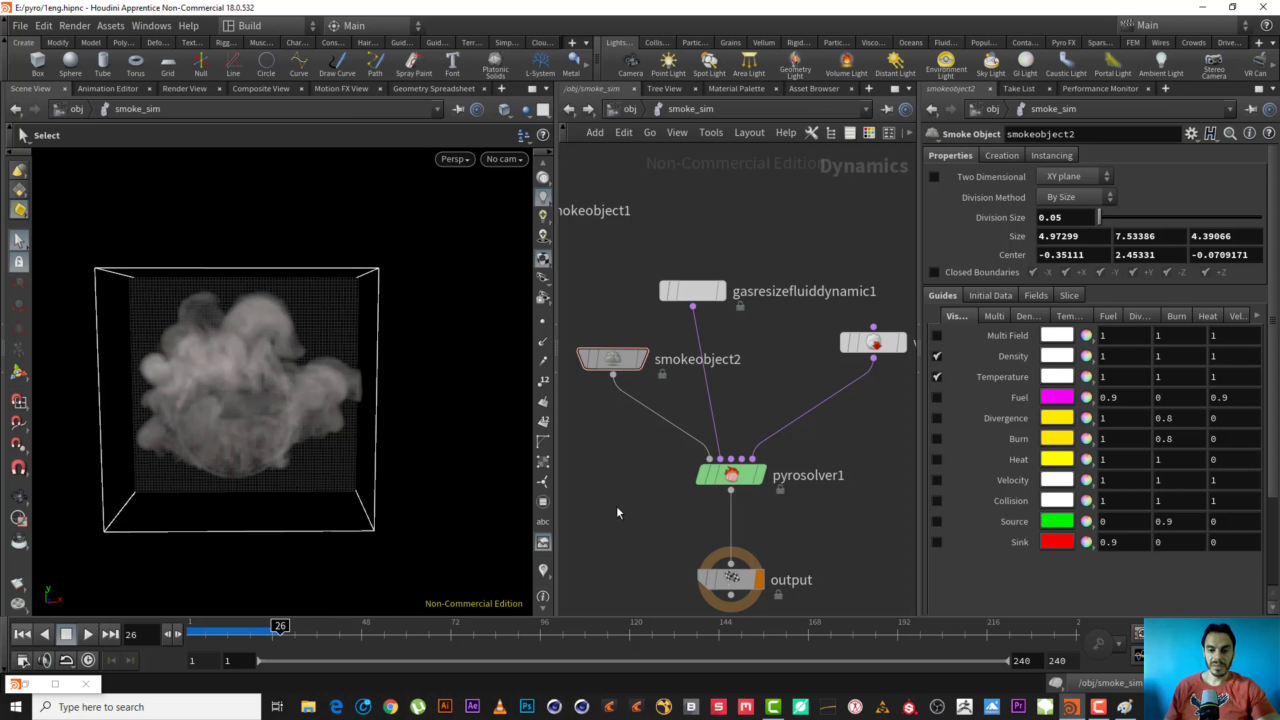
pyautogui.click(936, 356)
pyautogui.click(88, 634)
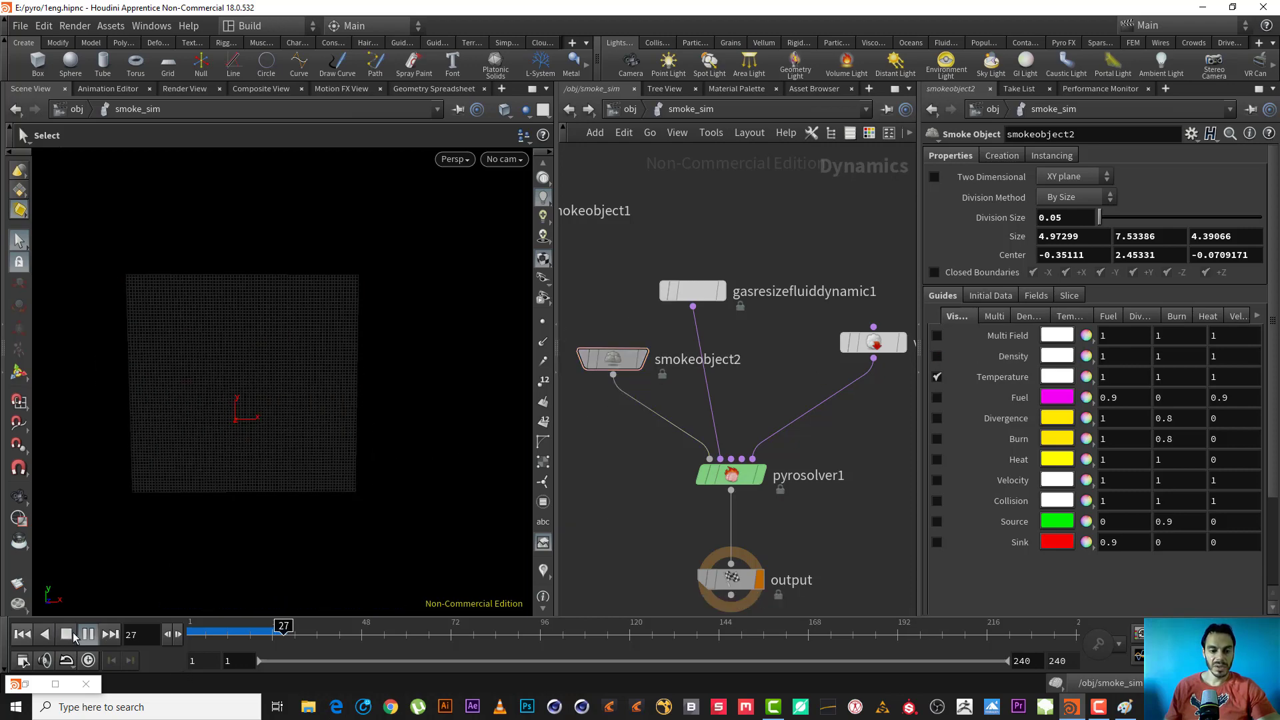
pyautogui.click(72, 634)
# Step: Display only smokeobject2's Velocity guide, play a few frames to examine the velocity field and rewind to frame 1
pyautogui.click(937, 480)
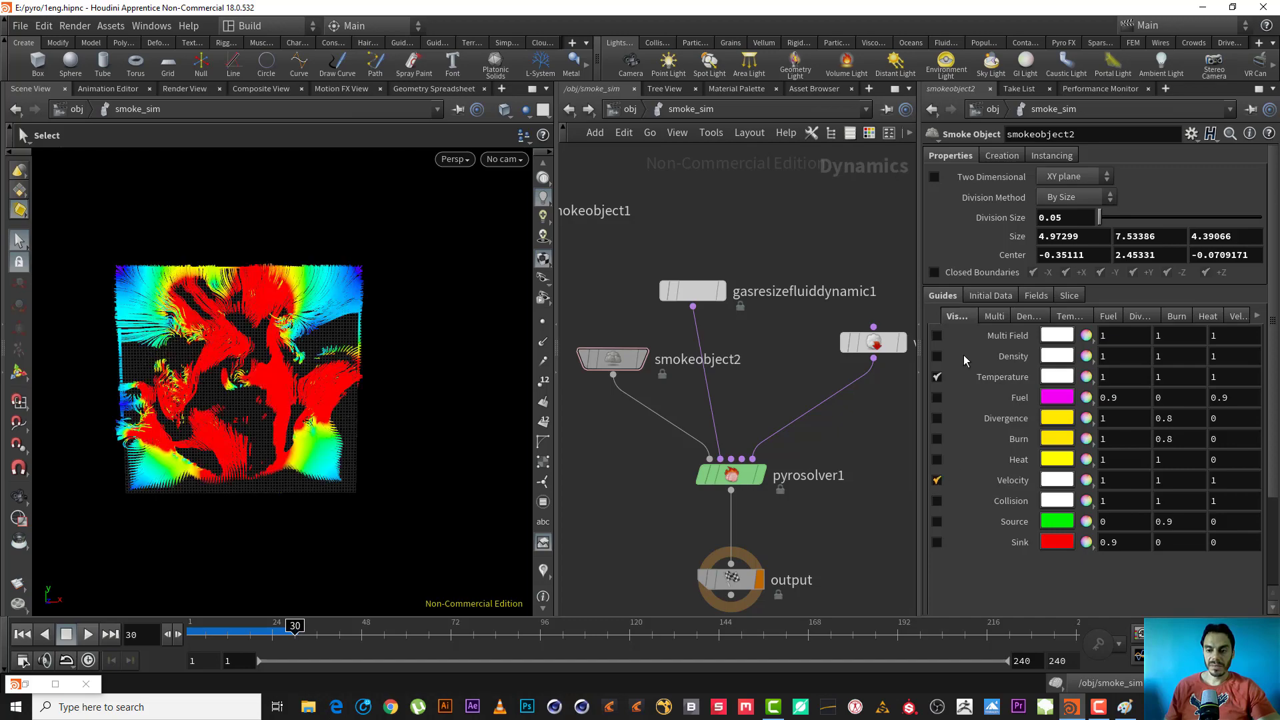
pyautogui.click(938, 378)
pyautogui.keyDown('alt'); pyautogui.moveTo(427, 403); pyautogui.dragTo(346, 426); pyautogui.keyUp('alt')
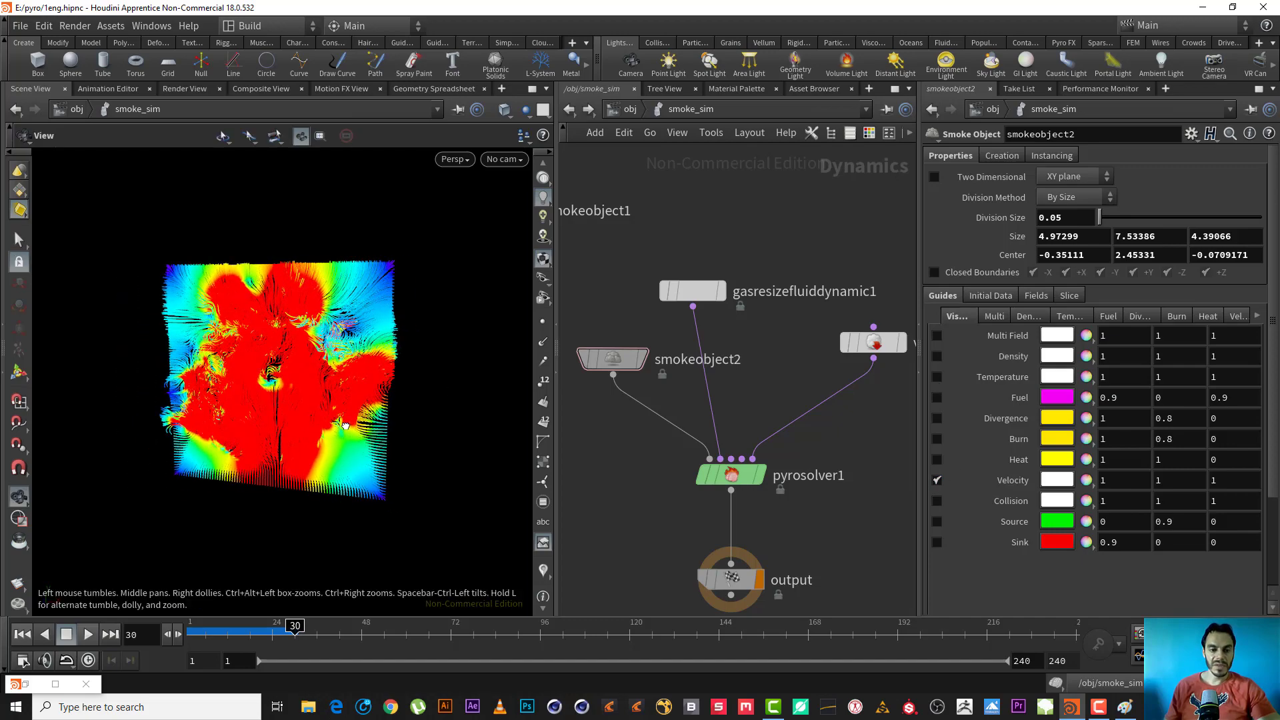
pyautogui.click(88, 634)
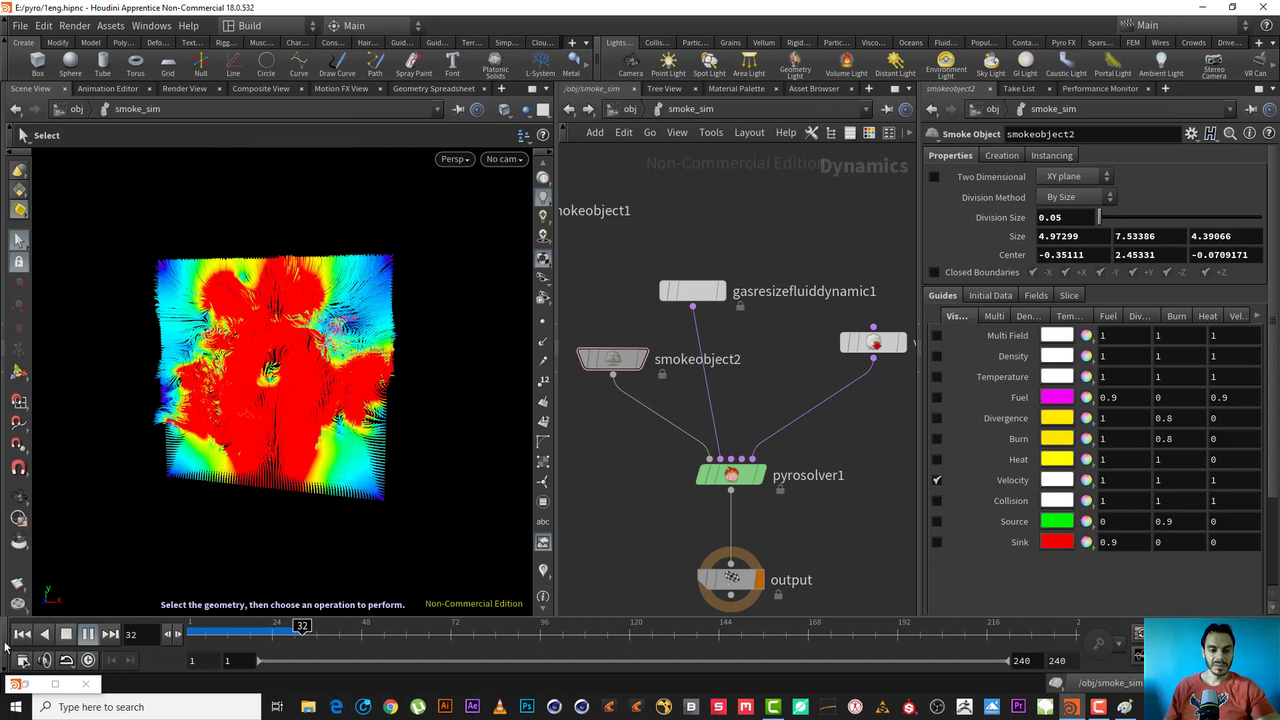
pyautogui.click(66, 634)
pyautogui.click(22, 634)
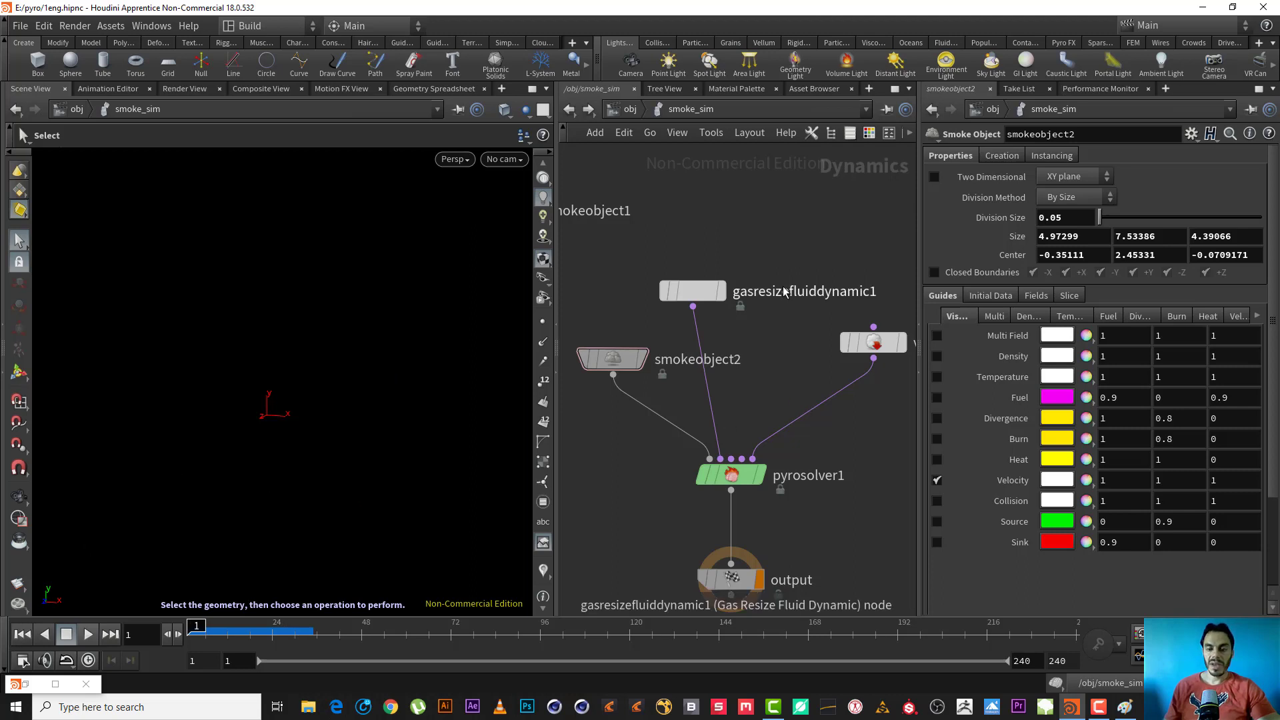
# Step: Restore the Scale of volumesource1's temperature source field to 1
pyautogui.moveTo(824, 233); pyautogui.dragTo(733, 198, button='middle')
pyautogui.click(779, 309)
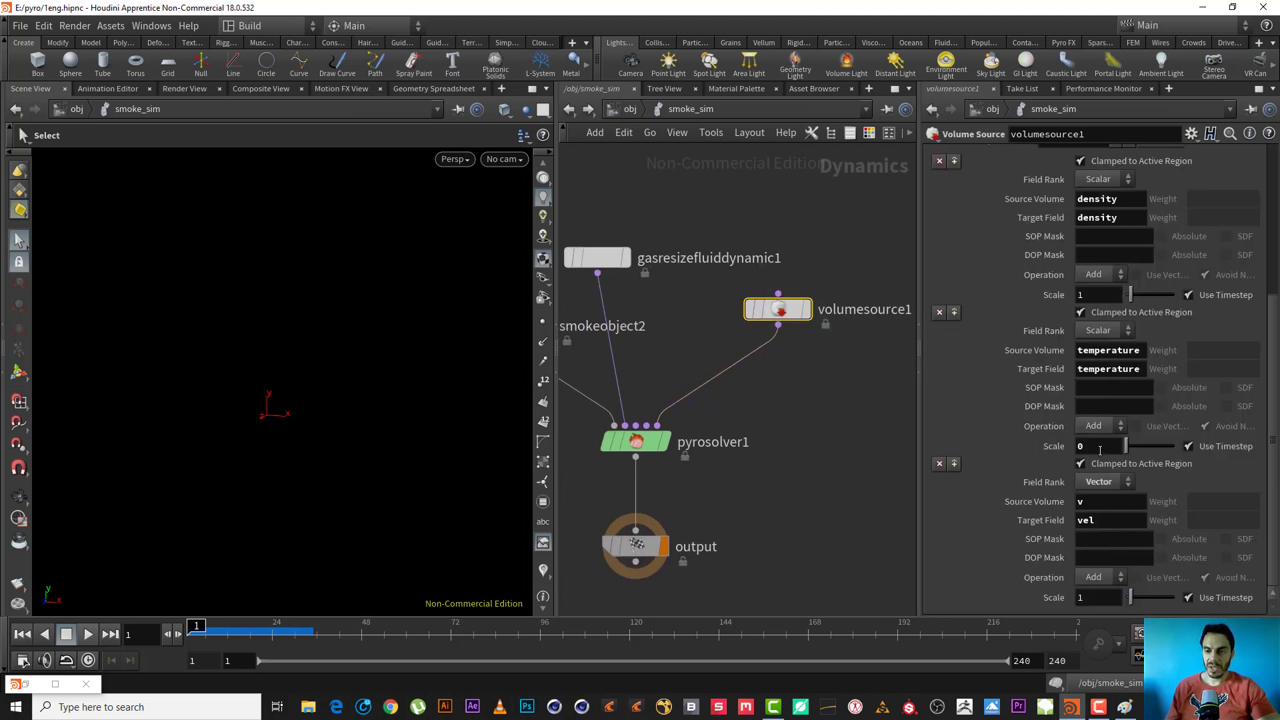
pyautogui.moveTo(1100, 451); pyautogui.dragTo(941, 446)
pyautogui.write('1')
pyautogui.press('Return')
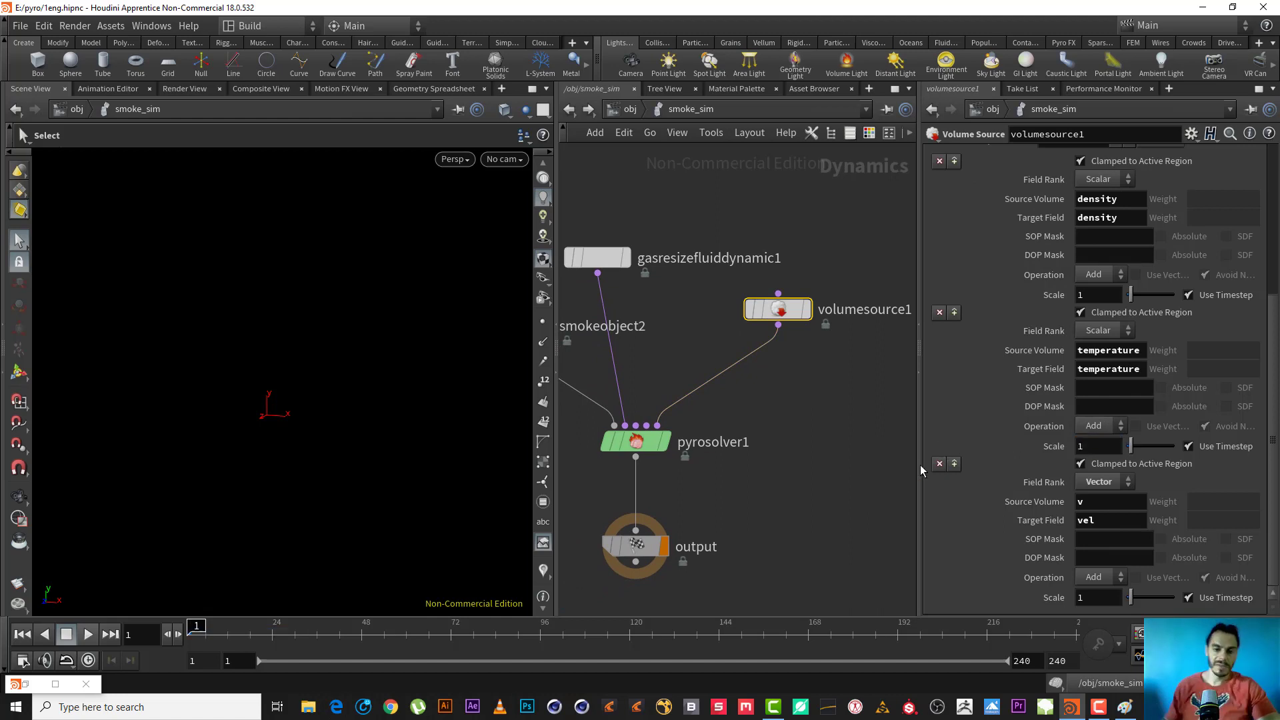
# Step: Turn on smokeobject2's Density guide and turn off its Velocity guide
pyautogui.moveTo(629, 384); pyautogui.dragTo(780, 378, button='middle')
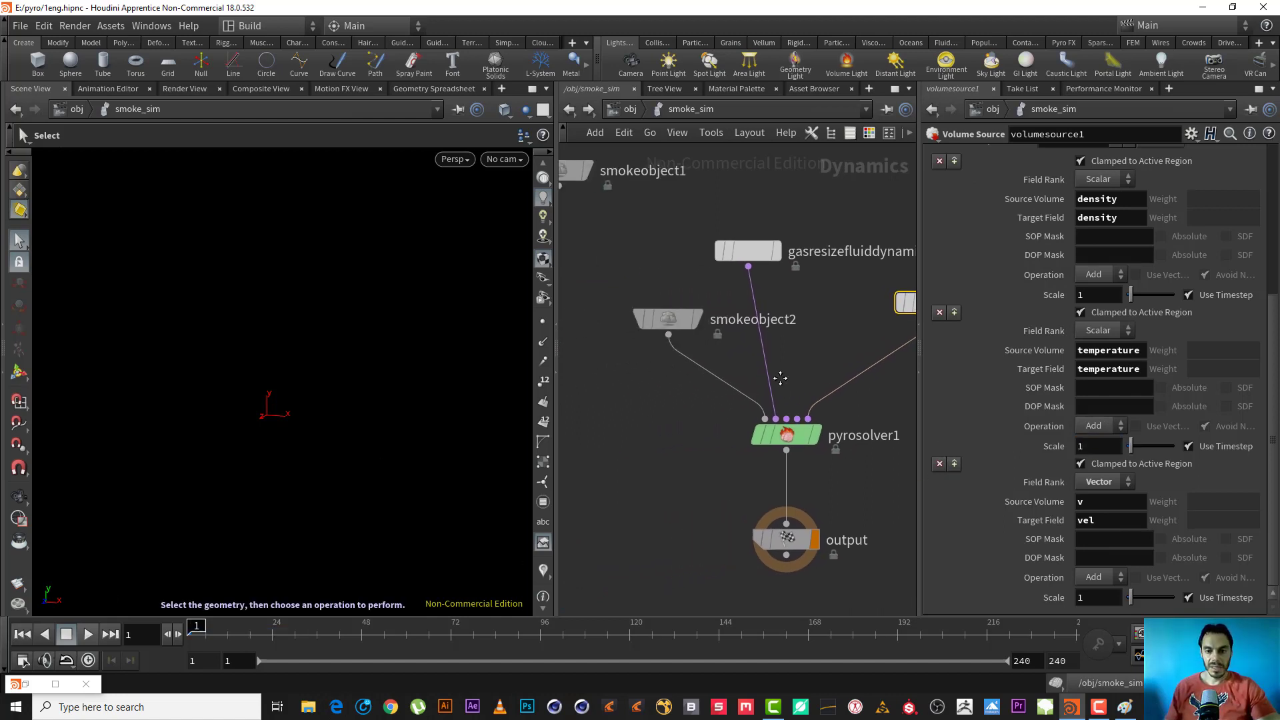
pyautogui.moveTo(695, 414); pyautogui.dragTo(649, 298)
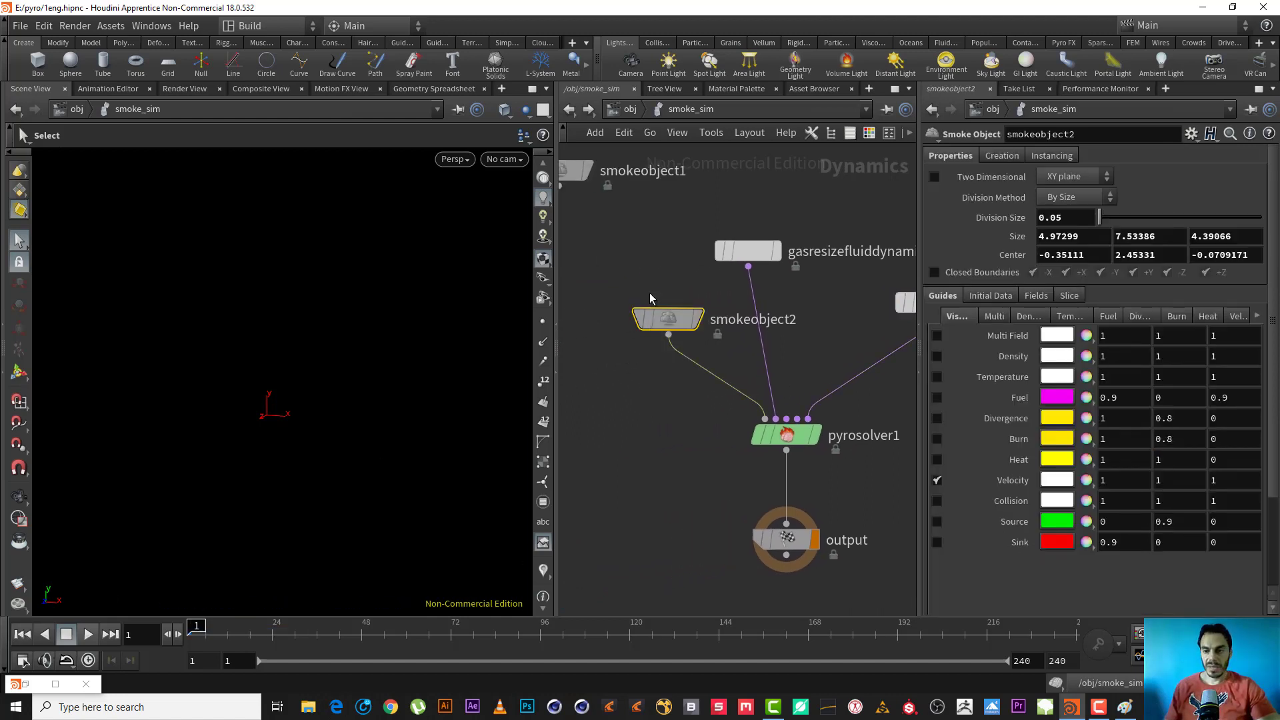
pyautogui.click(936, 356)
pyautogui.click(936, 480)
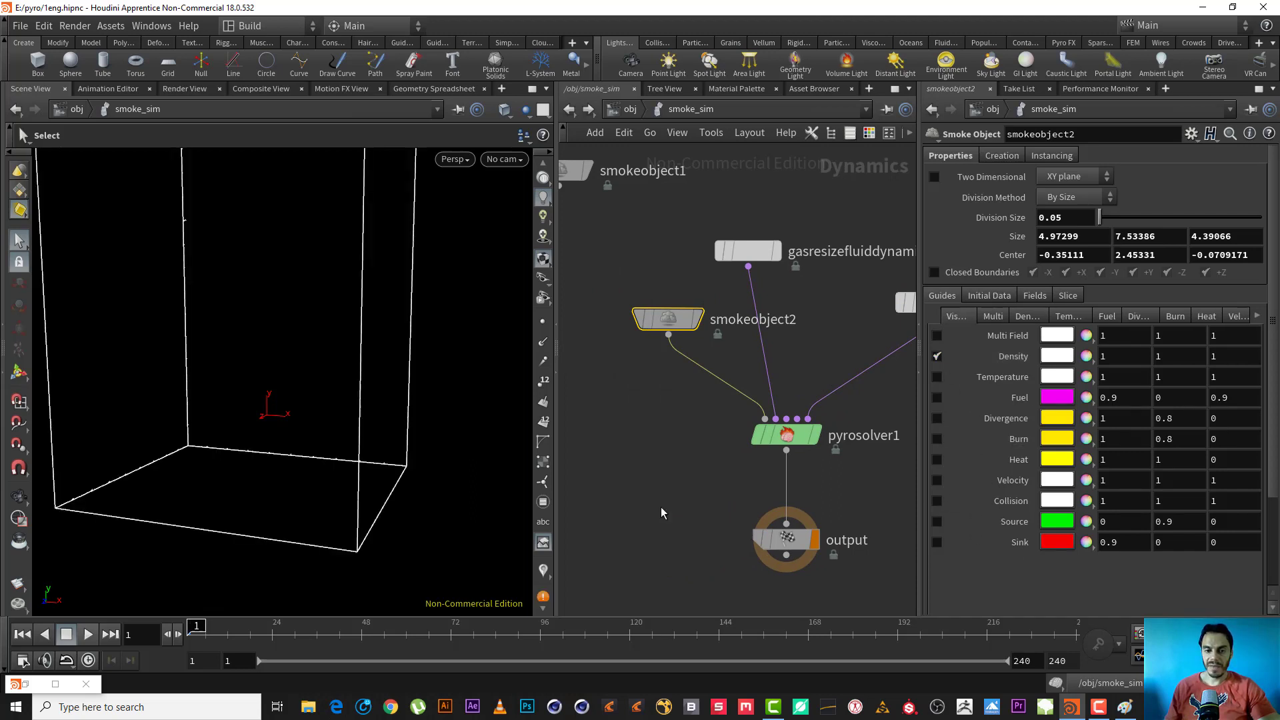
# Step: Play the simulation to frame 25 and examine the rising smoke
pyautogui.press('Escape')
pyautogui.moveTo(202, 520); pyautogui.dragTo(273, 456)
pyautogui.press('s')
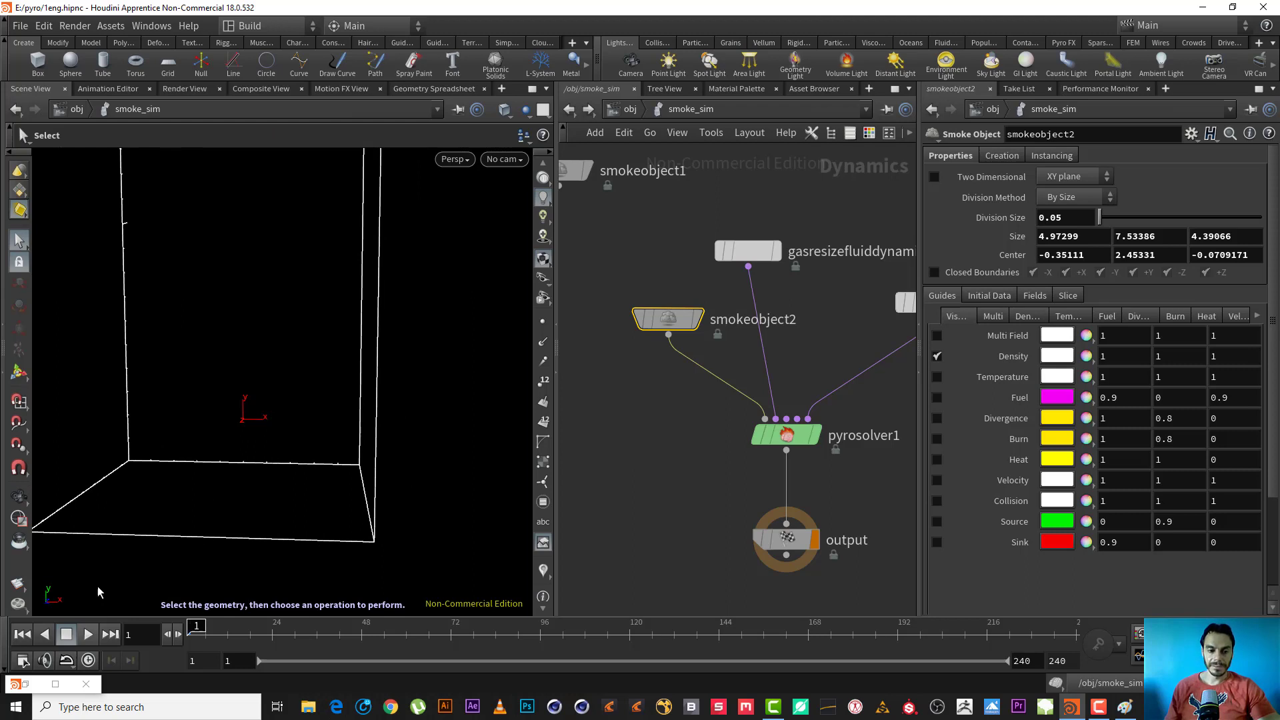
pyautogui.click(88, 634)
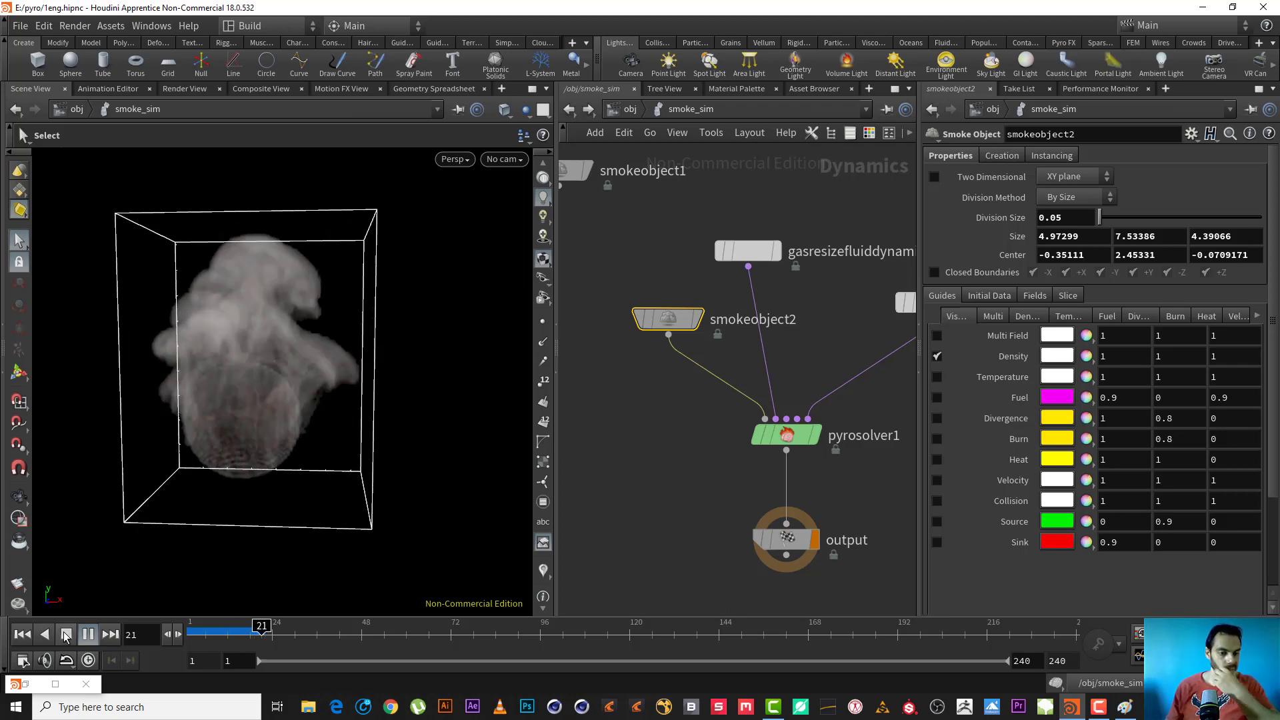
pyautogui.click(65, 634)
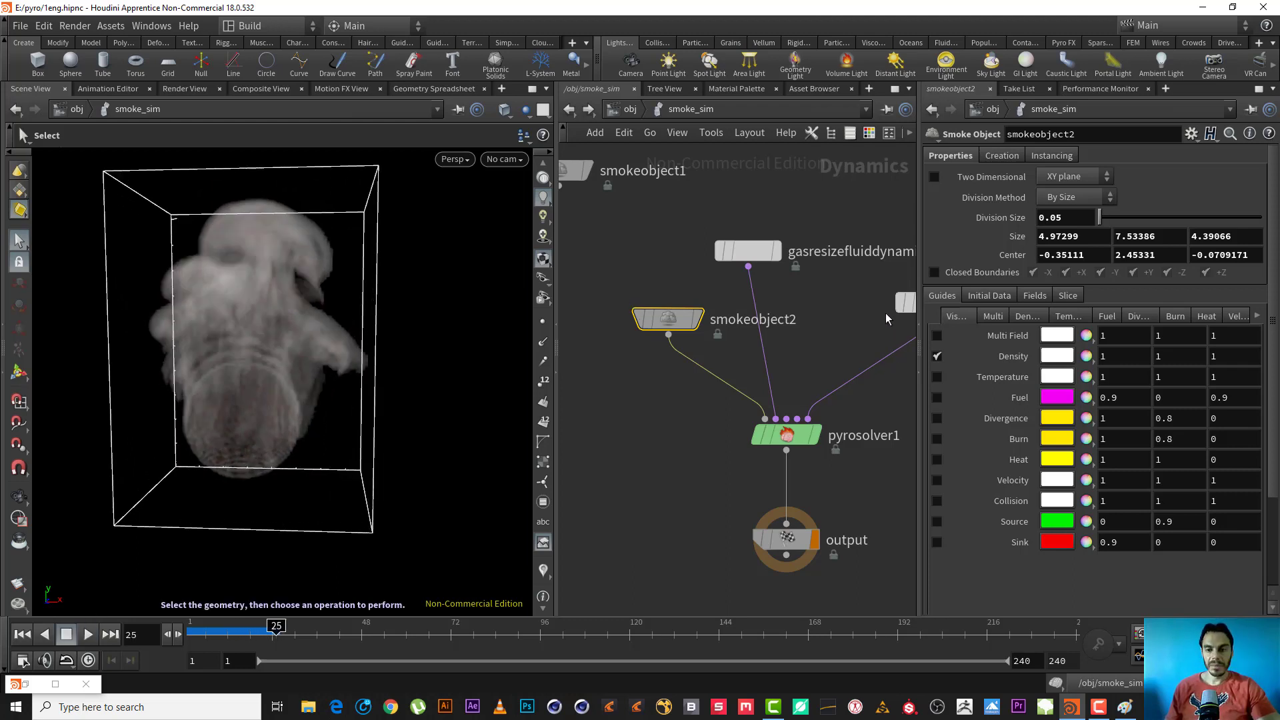
# Step: Set the Scale of volumesource1's density source field to 5
pyautogui.moveTo(885, 314); pyautogui.dragTo(724, 339, button='middle')
pyautogui.click(765, 329)
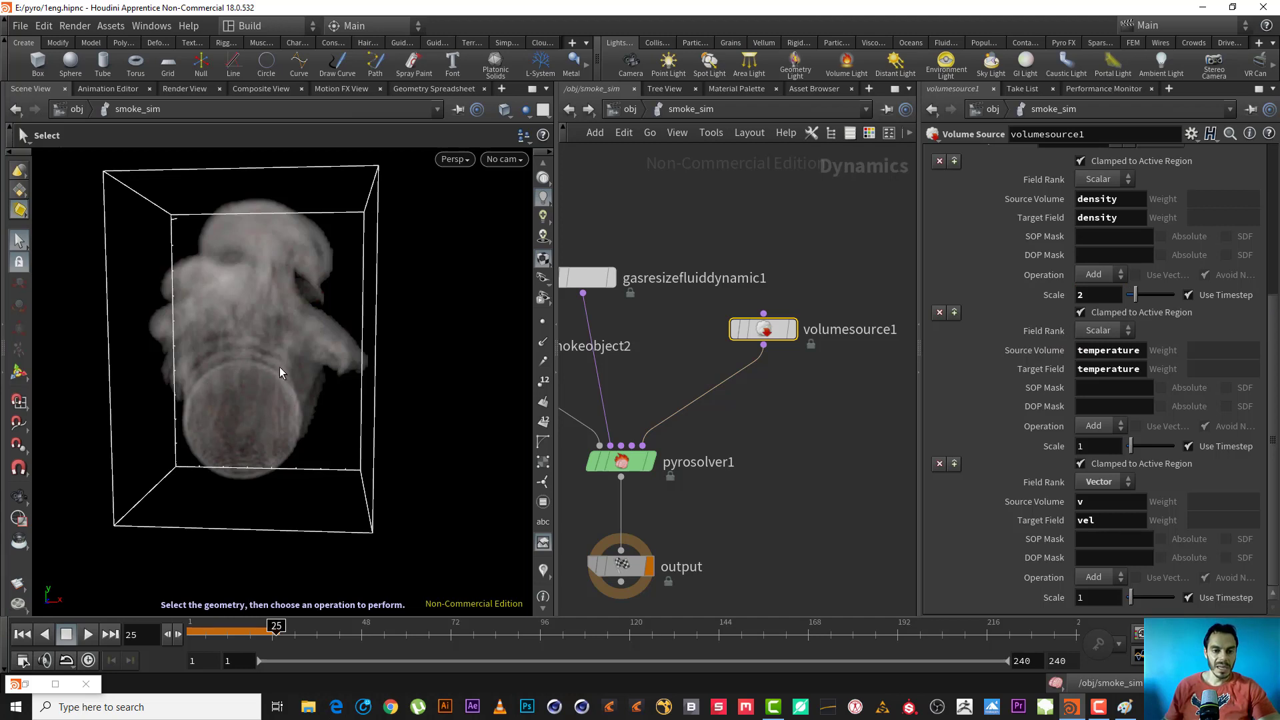
pyautogui.moveTo(1084, 295); pyautogui.dragTo(901, 256)
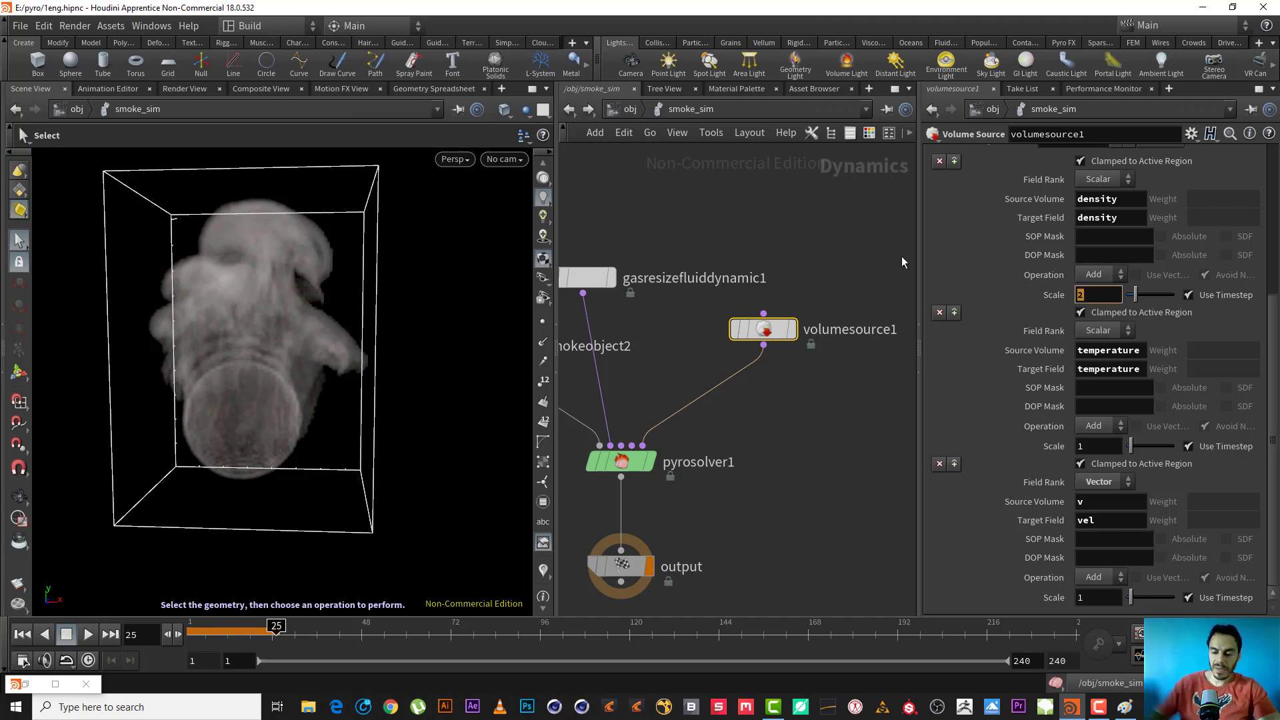
pyautogui.write('5')
pyautogui.press('Return')
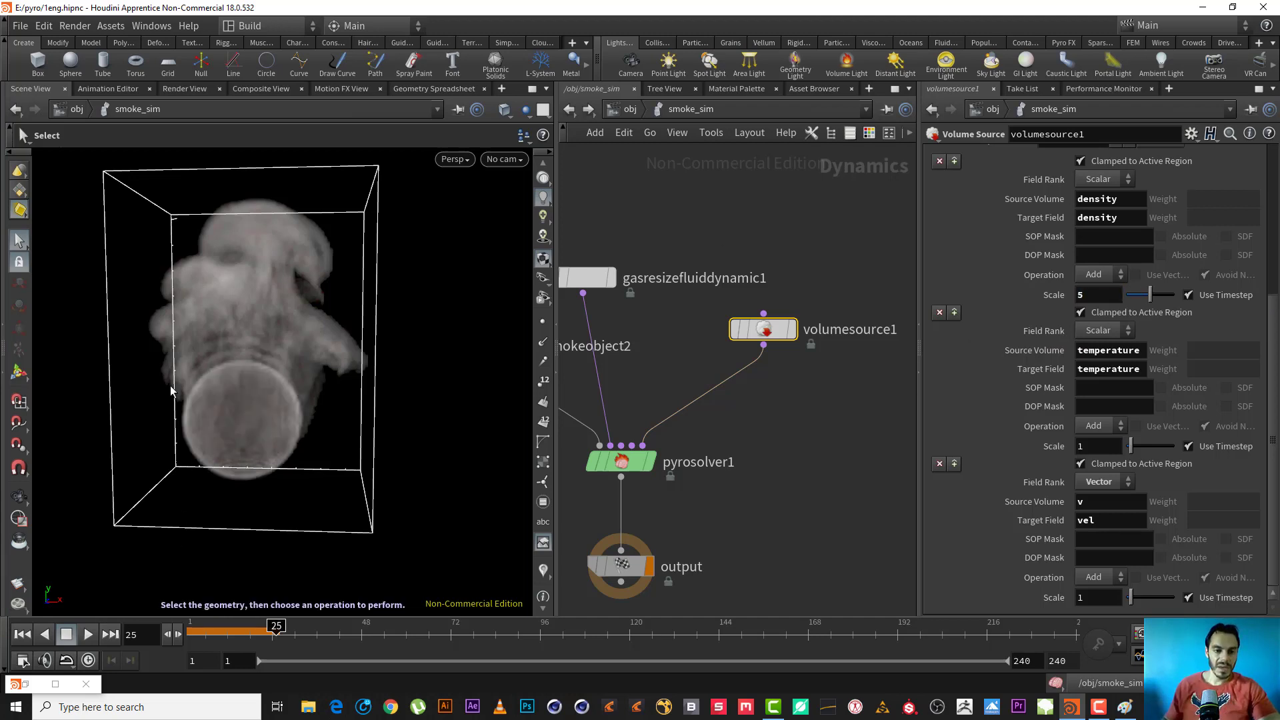
# Step: Replay the simulation from the first frame to frame 23 and examine the denser smoke
pyautogui.click(22, 634)
pyautogui.click(88, 634)
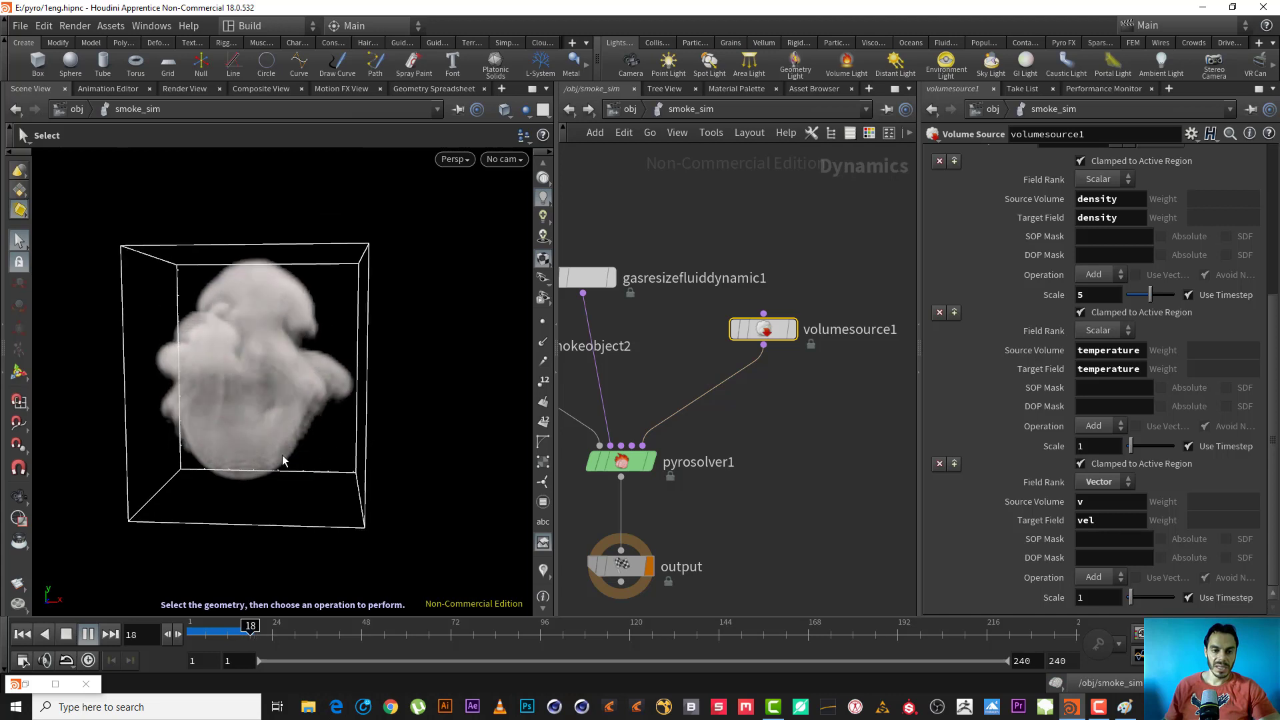
pyautogui.click(67, 639)
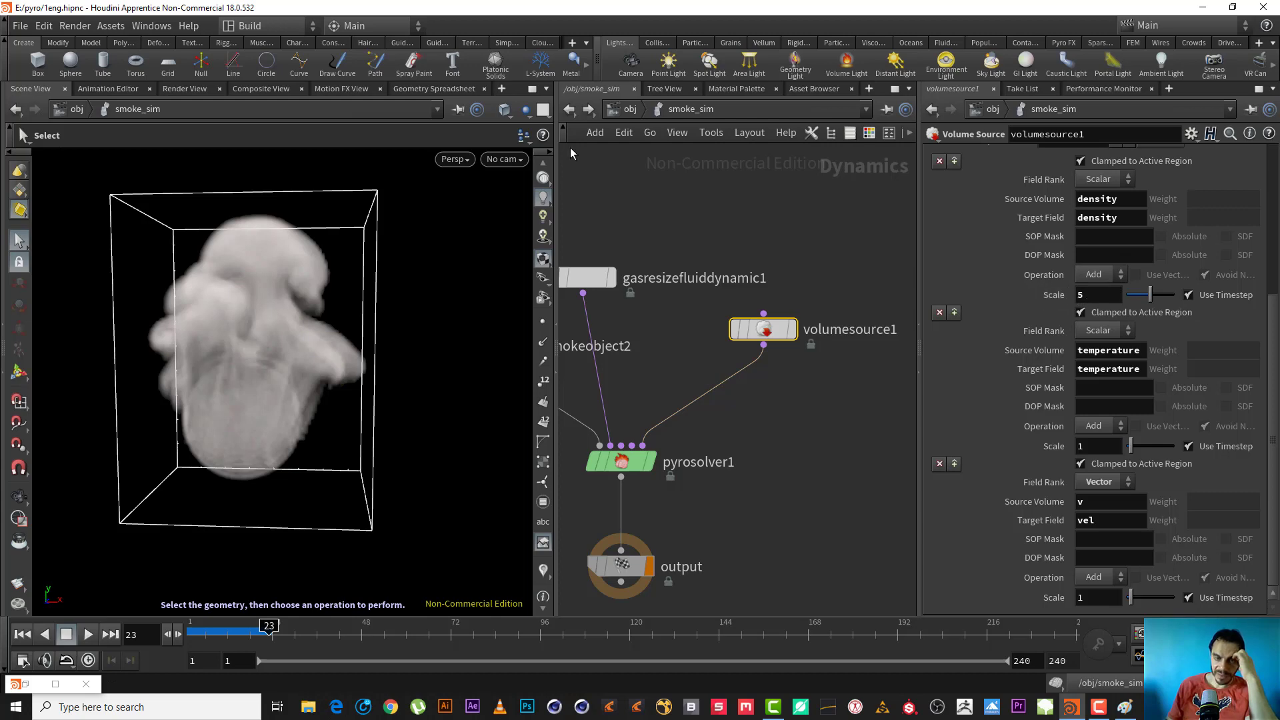
# Step: Check the density attribute's Default Value and Scale on pyrosource1 in smoke_src, and return to the smoke_sim network
pyautogui.click(621, 110)
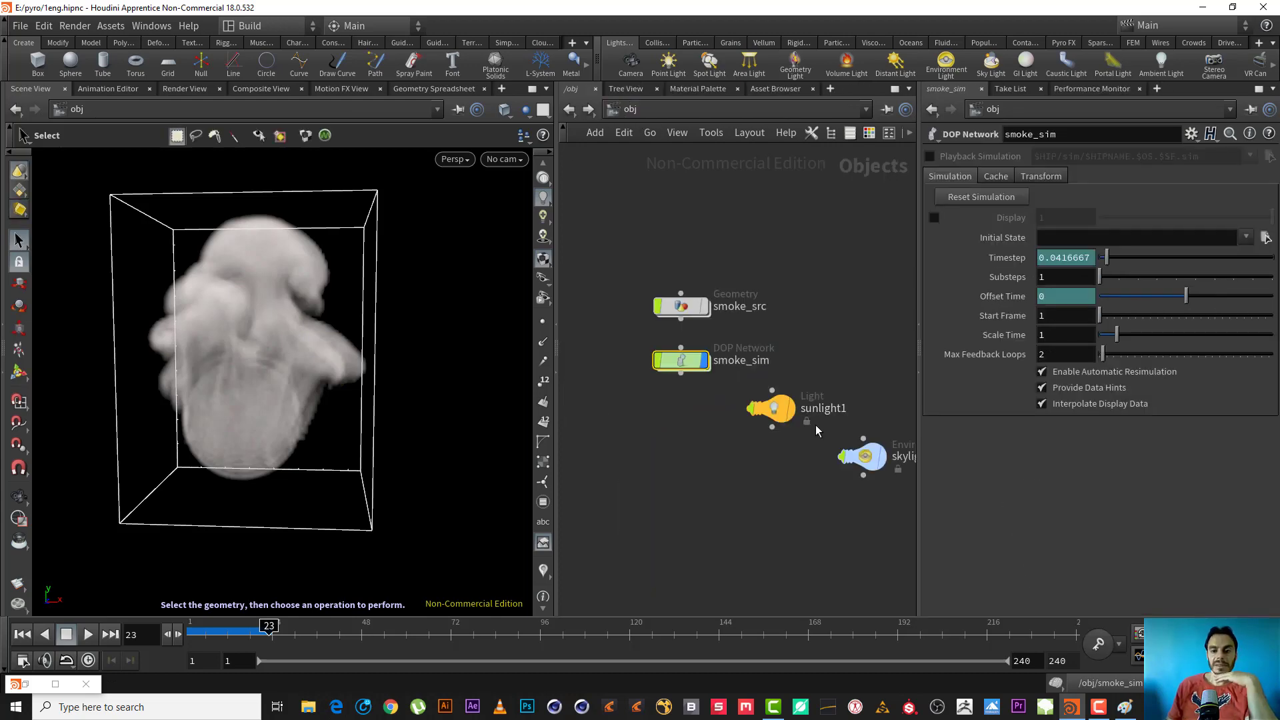
pyautogui.doubleClick(676, 305)
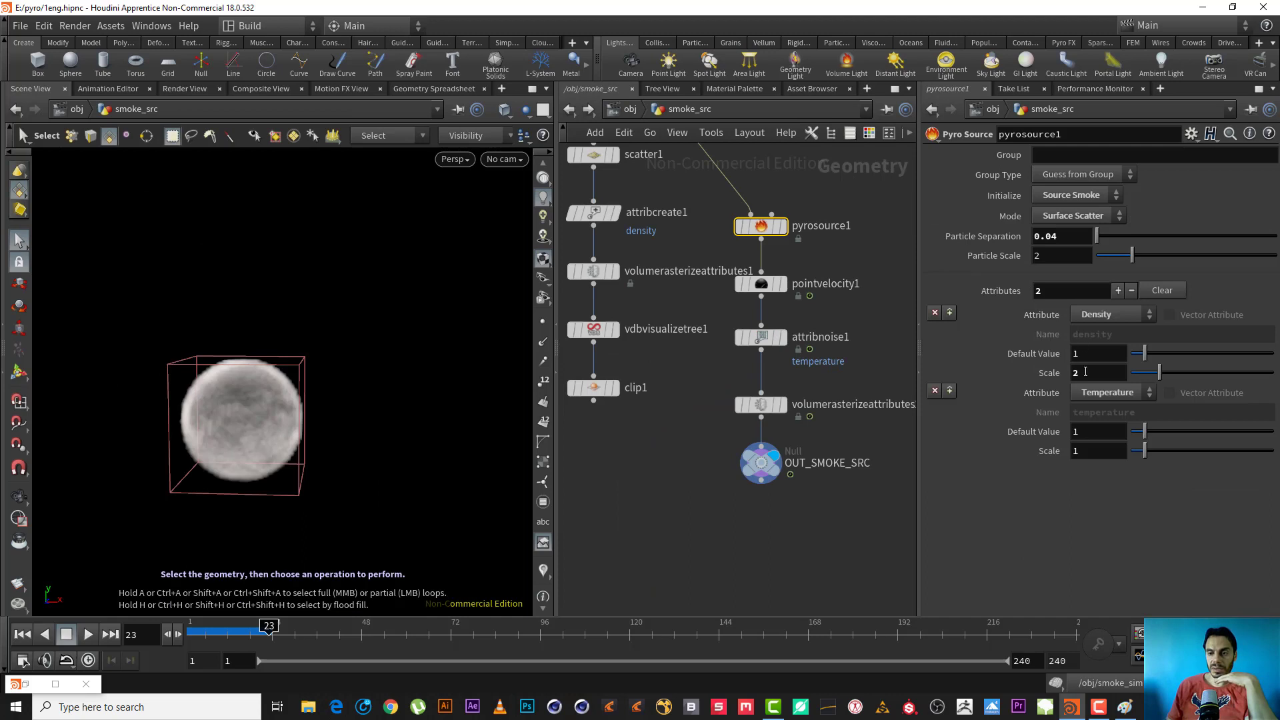
pyautogui.moveTo(1022, 360)
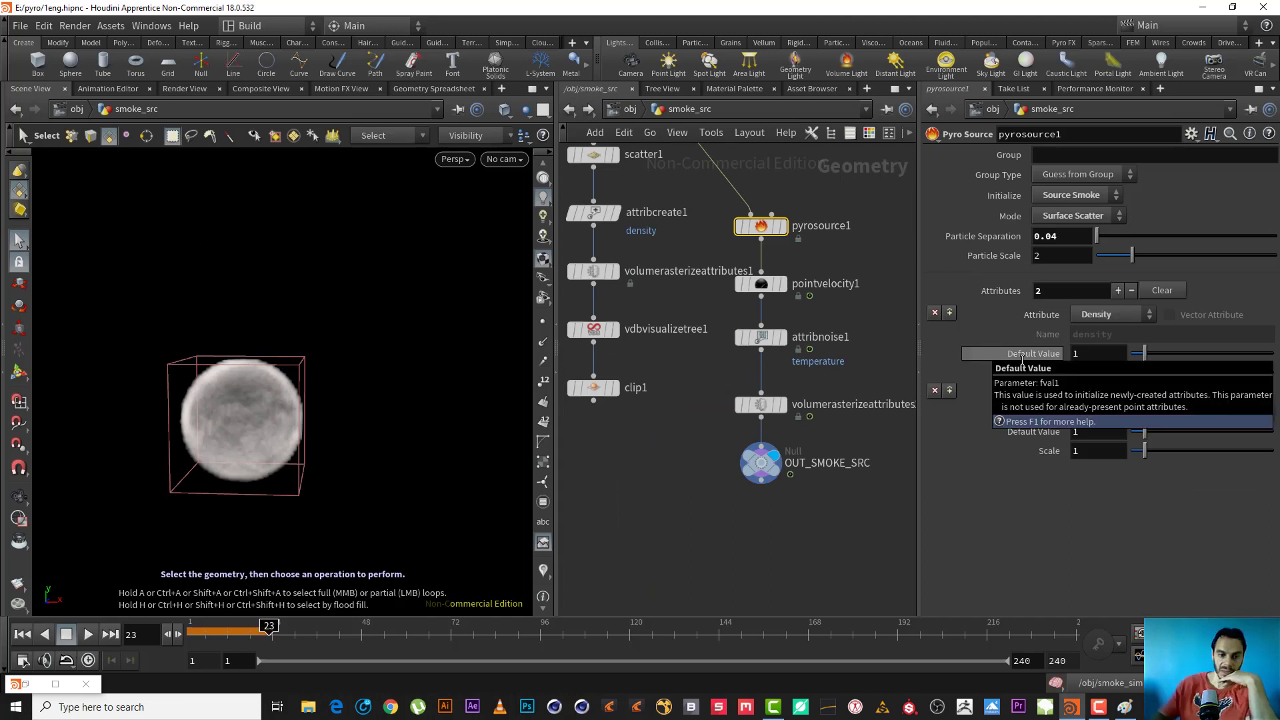
pyautogui.click(572, 111)
pyautogui.doubleClick(673, 366)
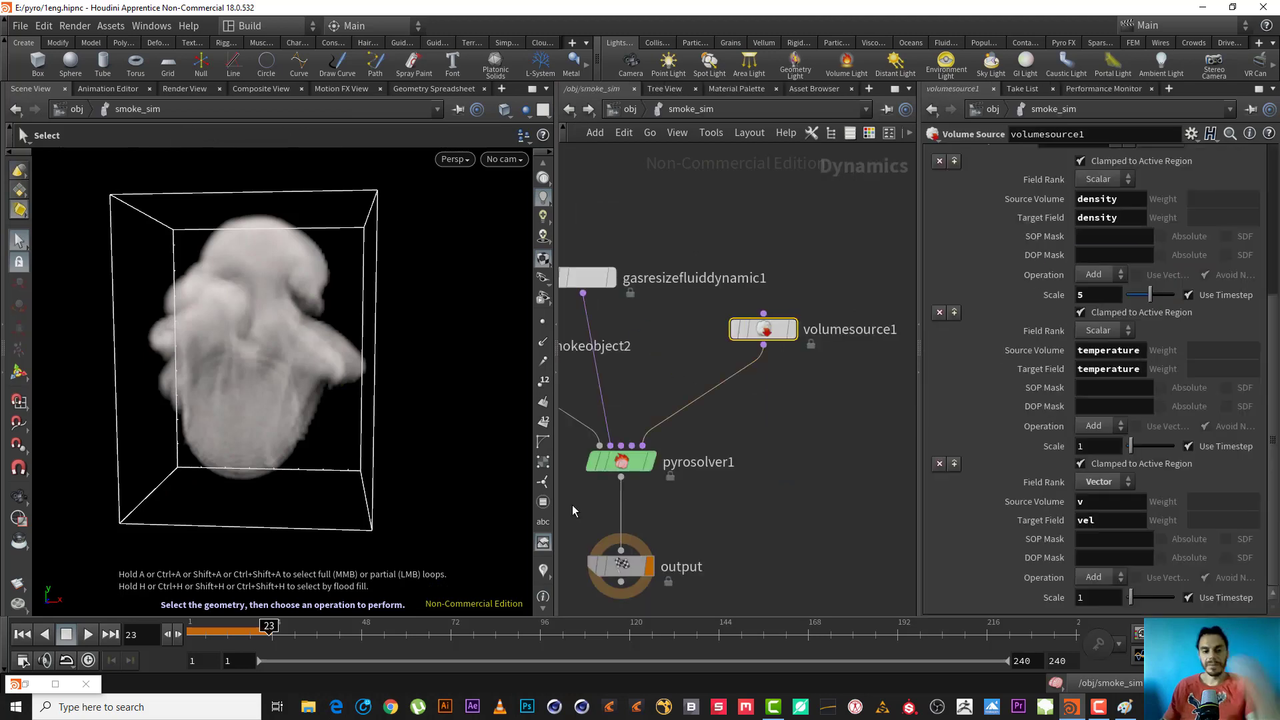
# Step: Run the simulation again from frame 1 to about frame 20 and watch the smoke form
pyautogui.click(20, 634)
pyautogui.click(88, 634)
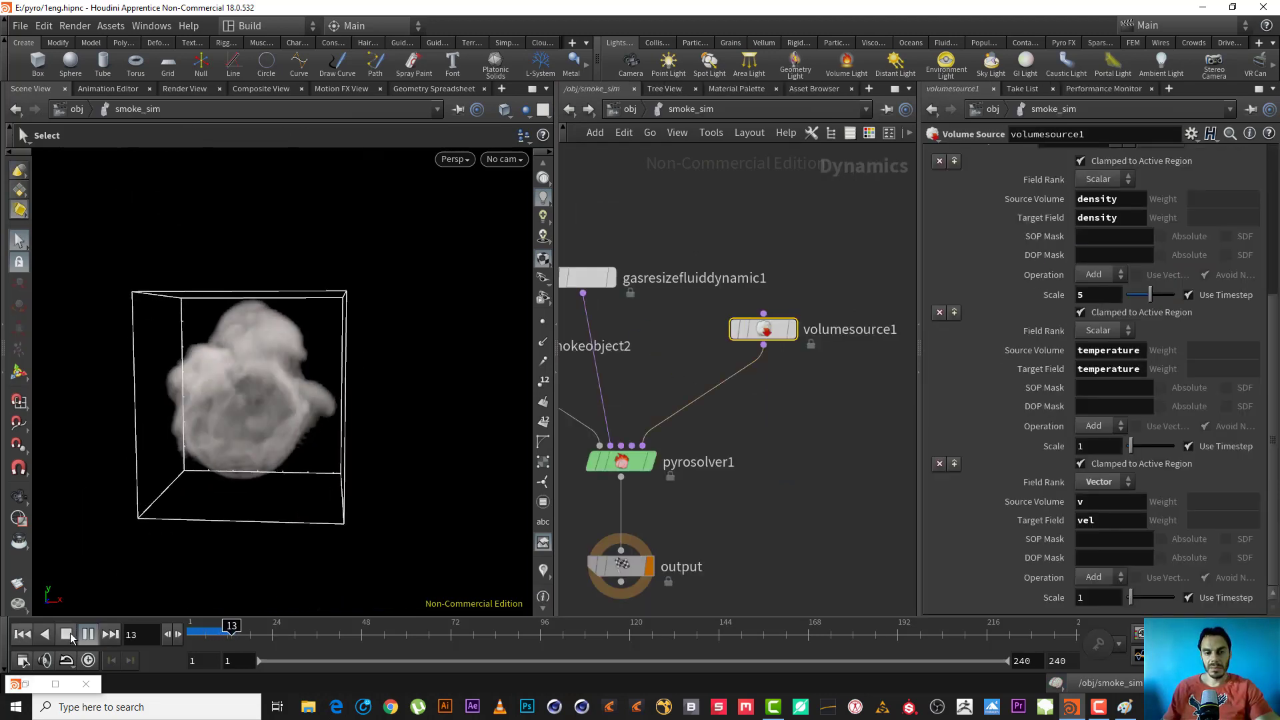
pyautogui.click(70, 635)
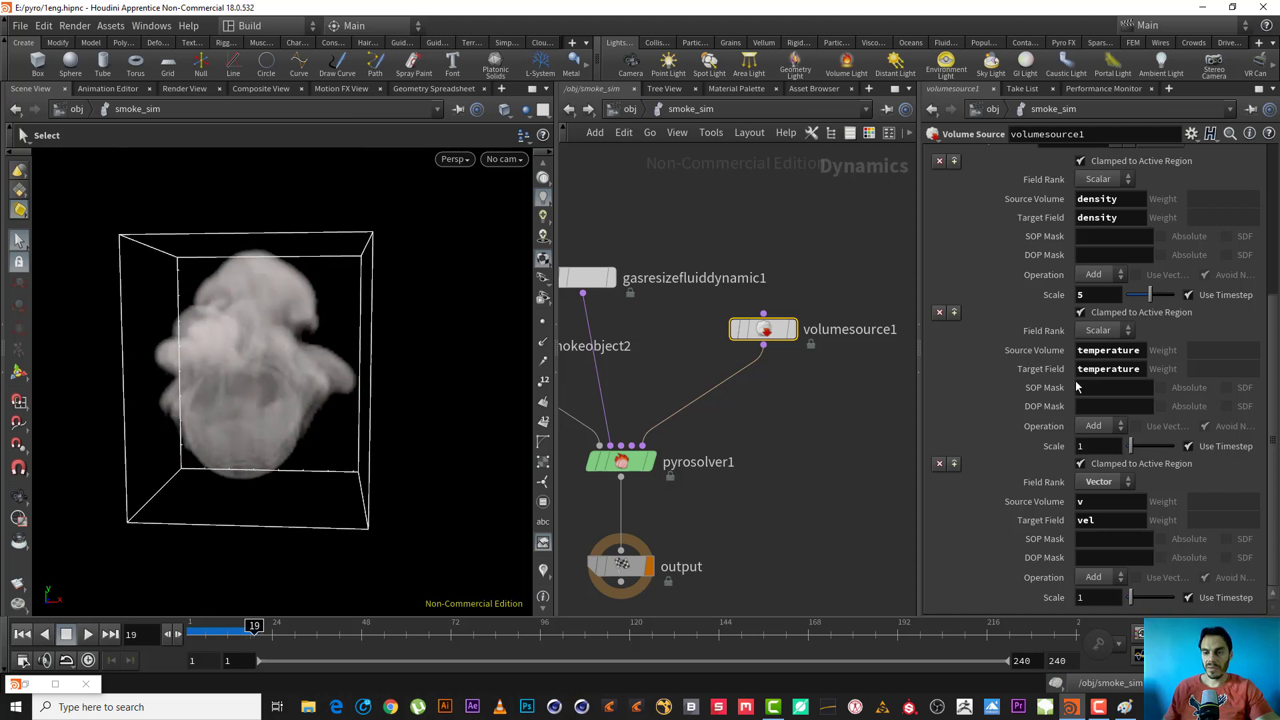
# Step: Set the Scale of volumesource1's temperature source field to 5
pyautogui.click(1084, 446)
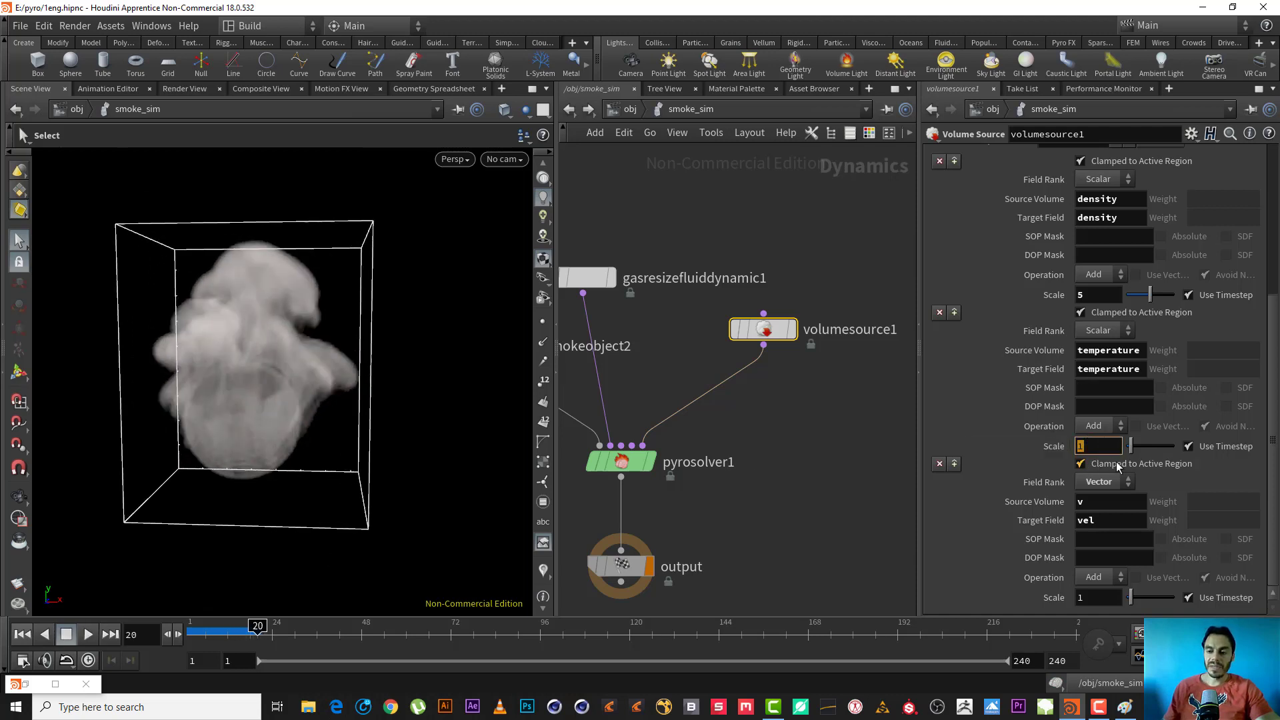
pyautogui.moveTo(727, 482); pyautogui.dragTo(846, 490, button='middle')
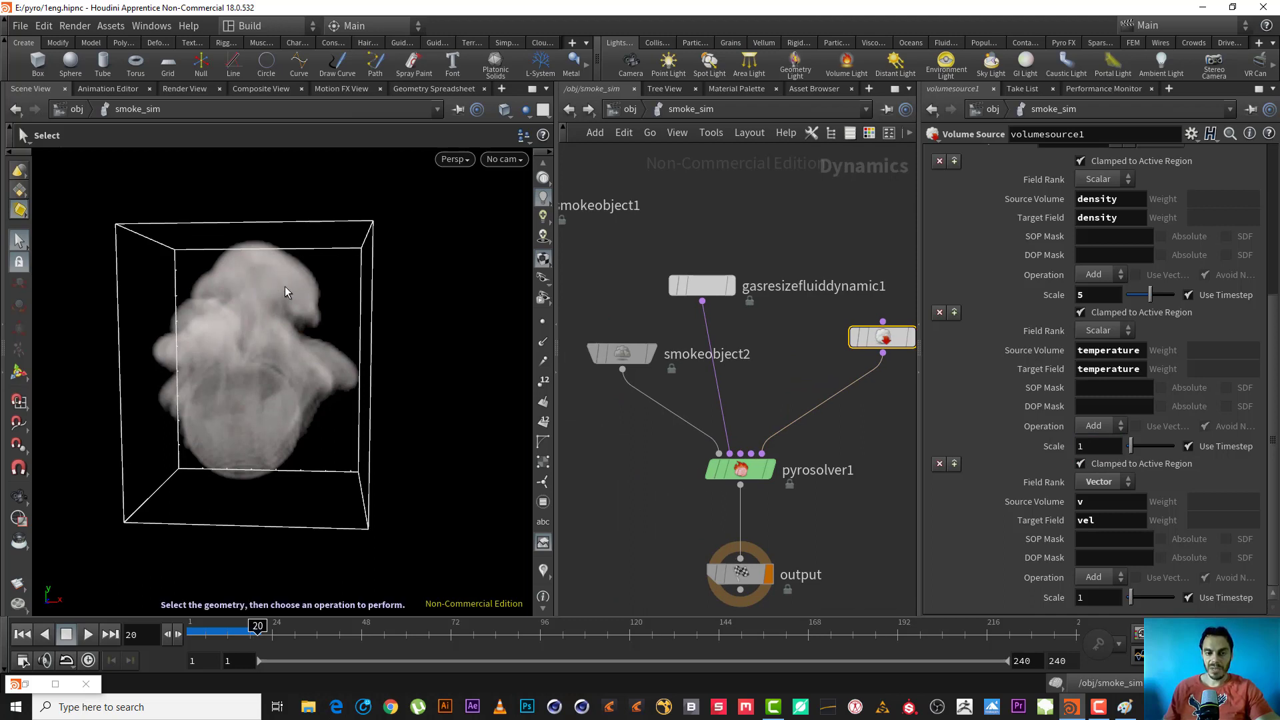
pyautogui.moveTo(285, 287); pyautogui.dragTo(306, 355, button='middle')
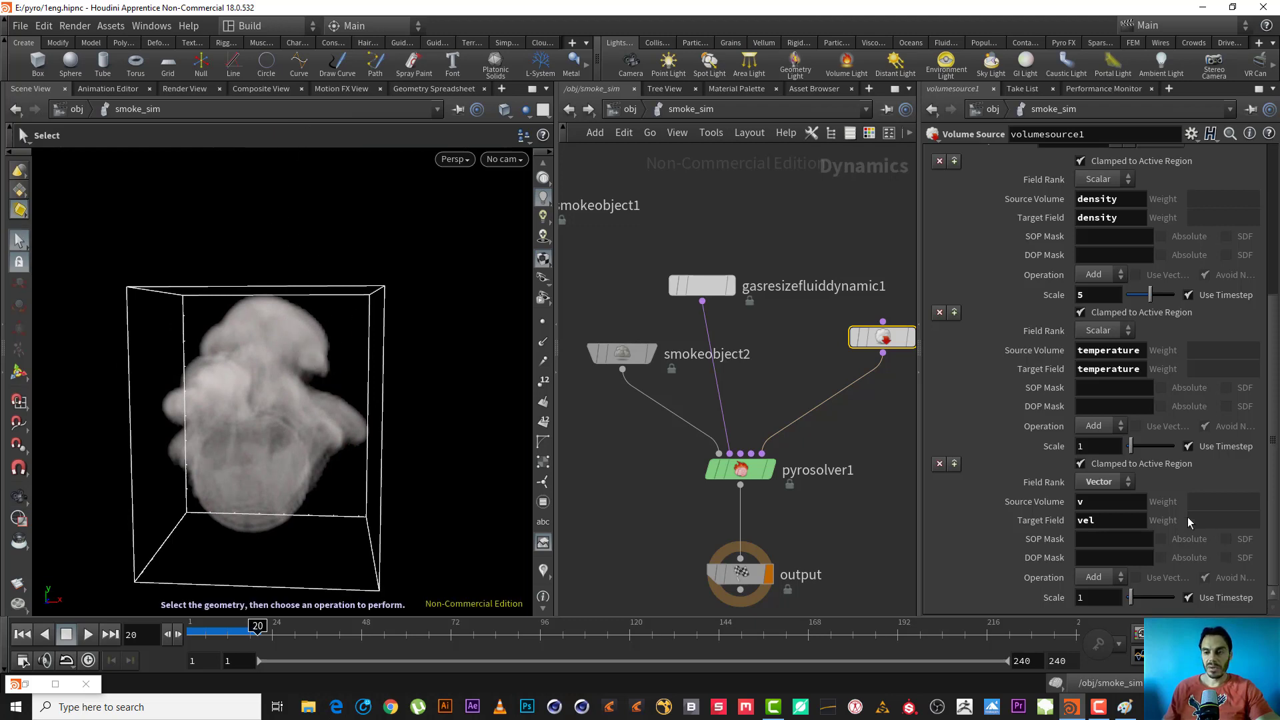
pyautogui.doubleClick(1095, 446)
pyautogui.write('5')
pyautogui.press('Return')
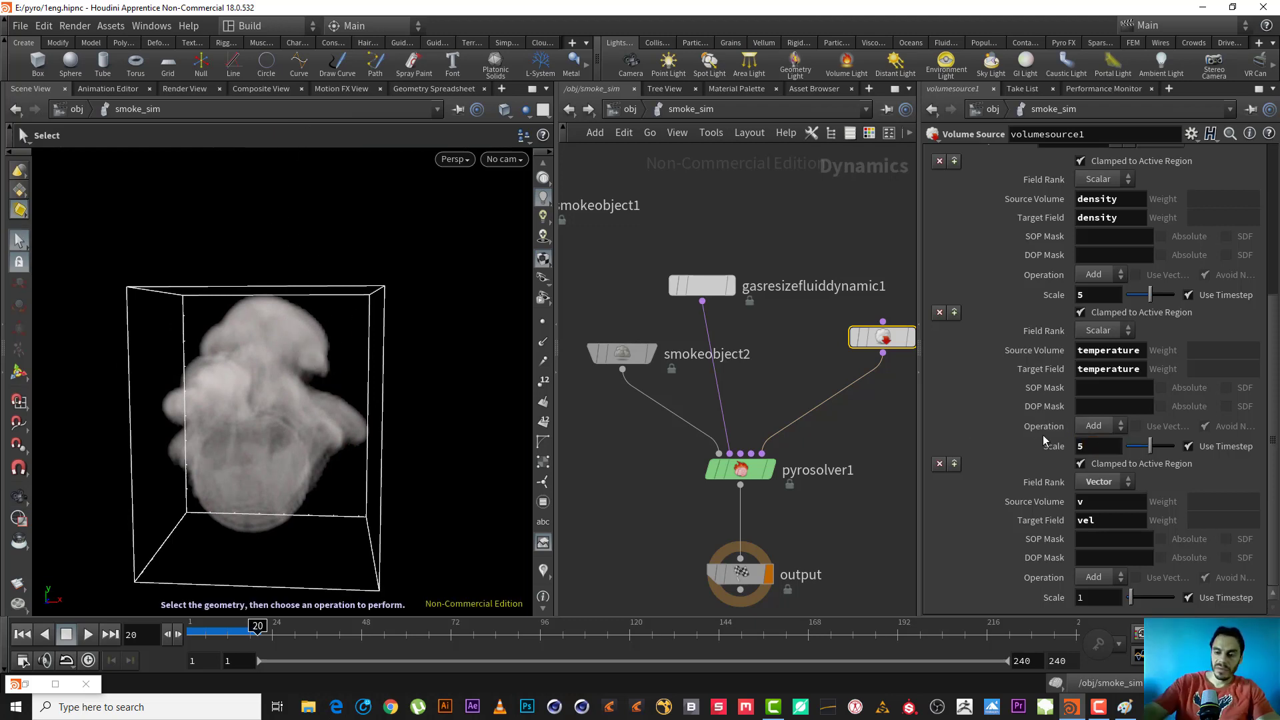
# Step: Play the simulation from the start to frame 21 and inspect the hotter smoke near the container's top
pyautogui.click(19, 635)
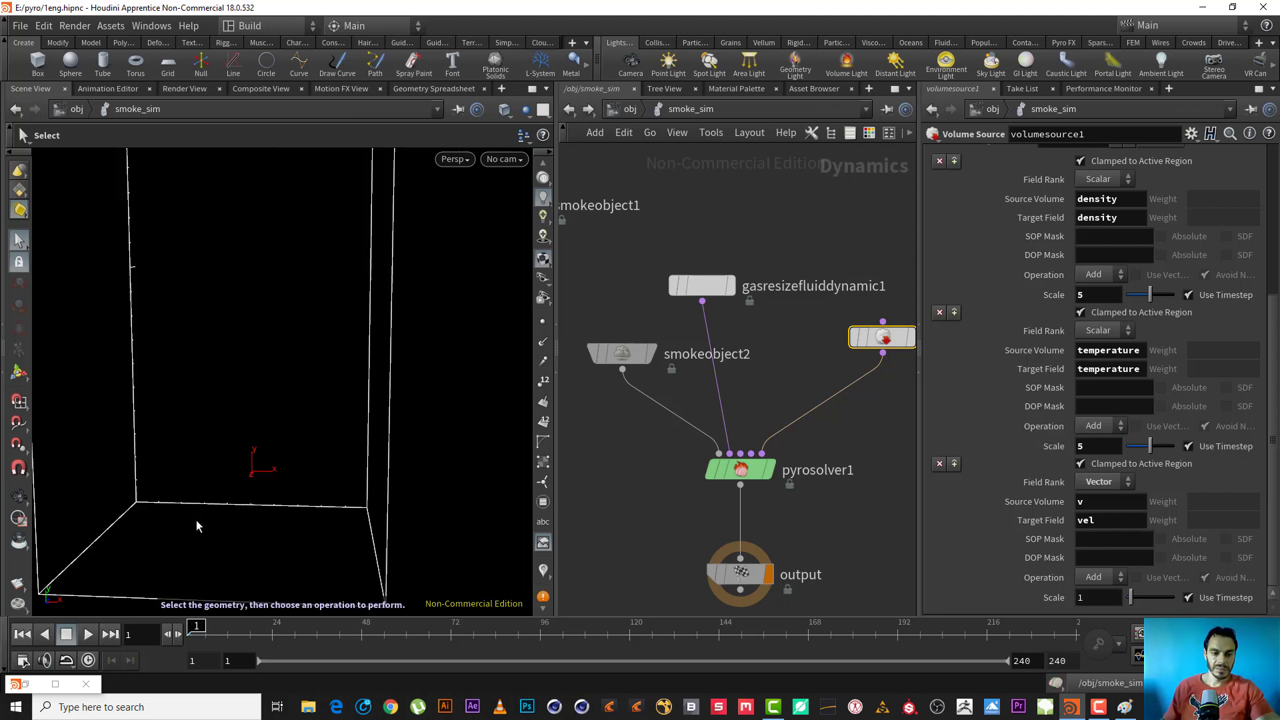
pyautogui.click(88, 634)
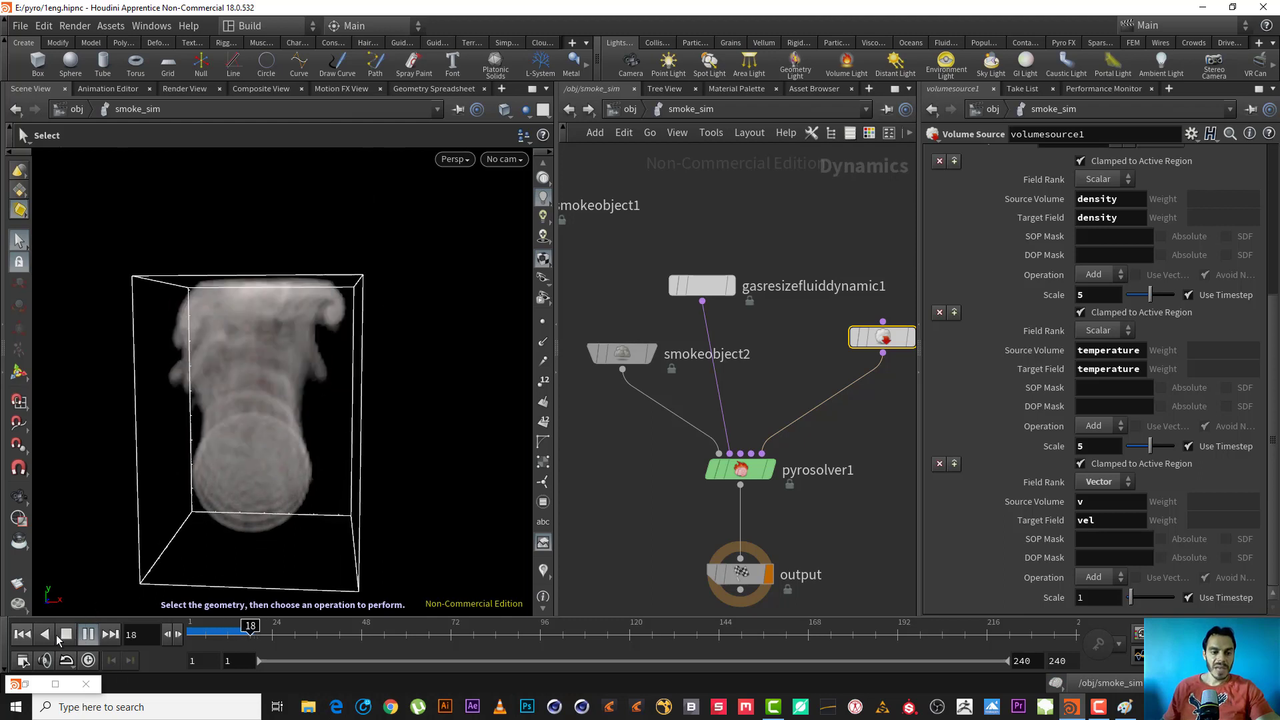
pyautogui.keyDown('alt'); pyautogui.moveTo(261, 338); pyautogui.dragTo(277, 306); pyautogui.keyUp('alt')
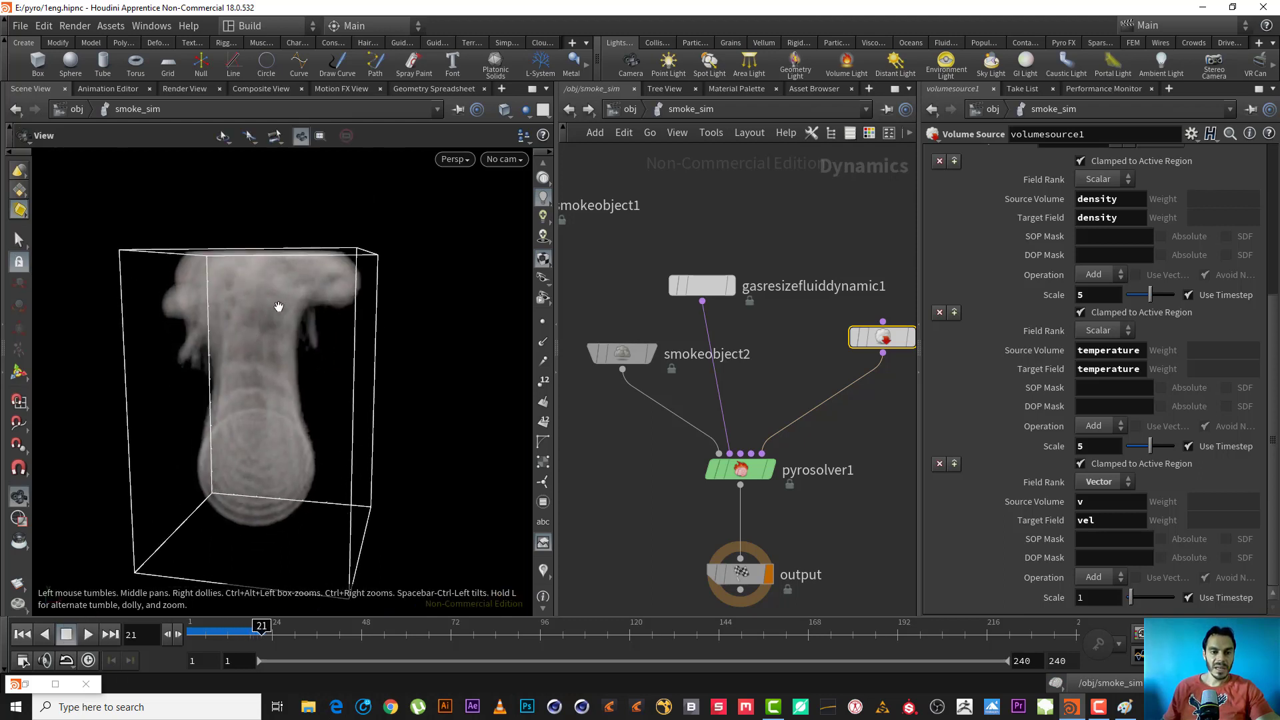
# Step: Set the Y component of gasresizefluiddynamic1's Upper Padding Scale to 2 and inspect the top of the container
pyautogui.moveTo(725, 270)
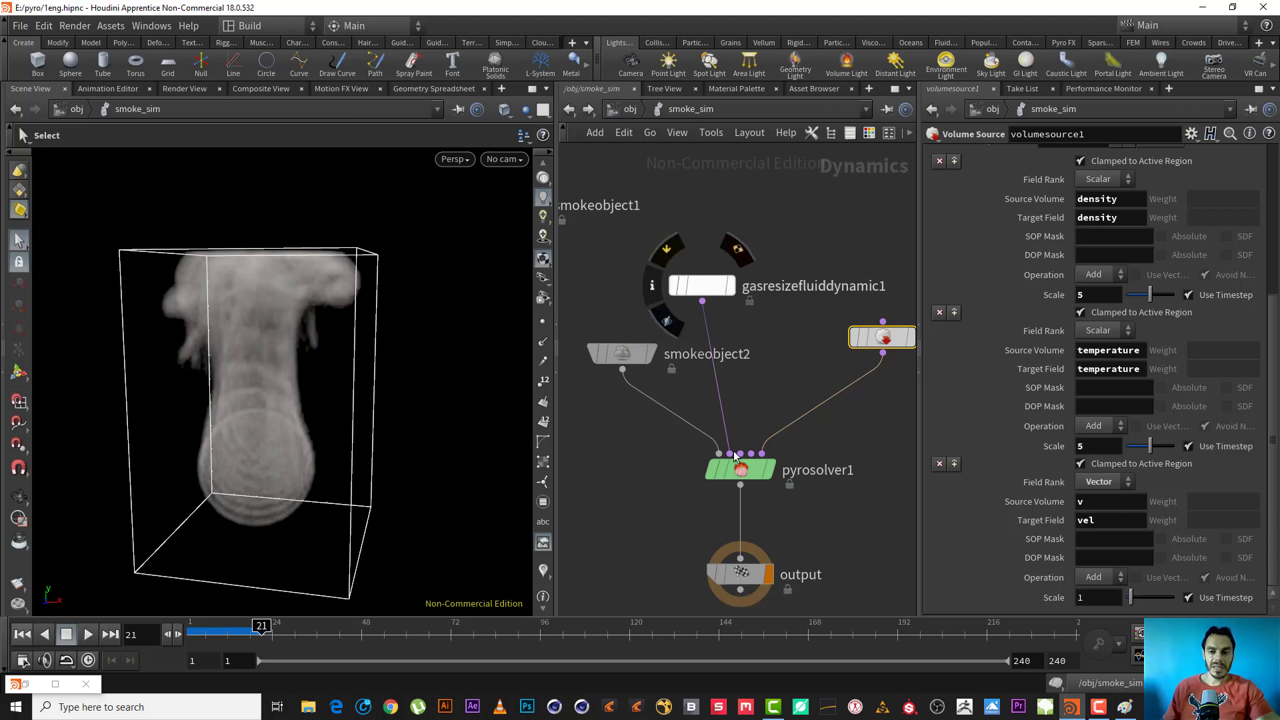
pyautogui.click(699, 286)
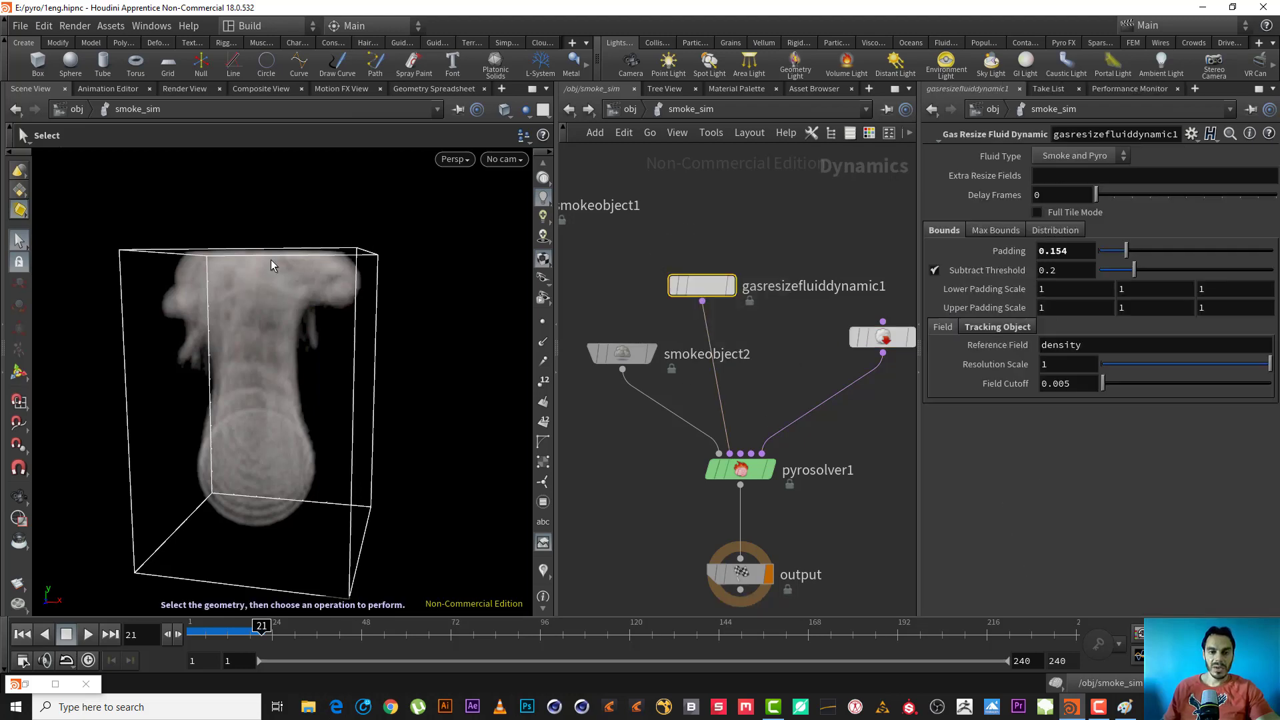
pyautogui.click(1147, 310)
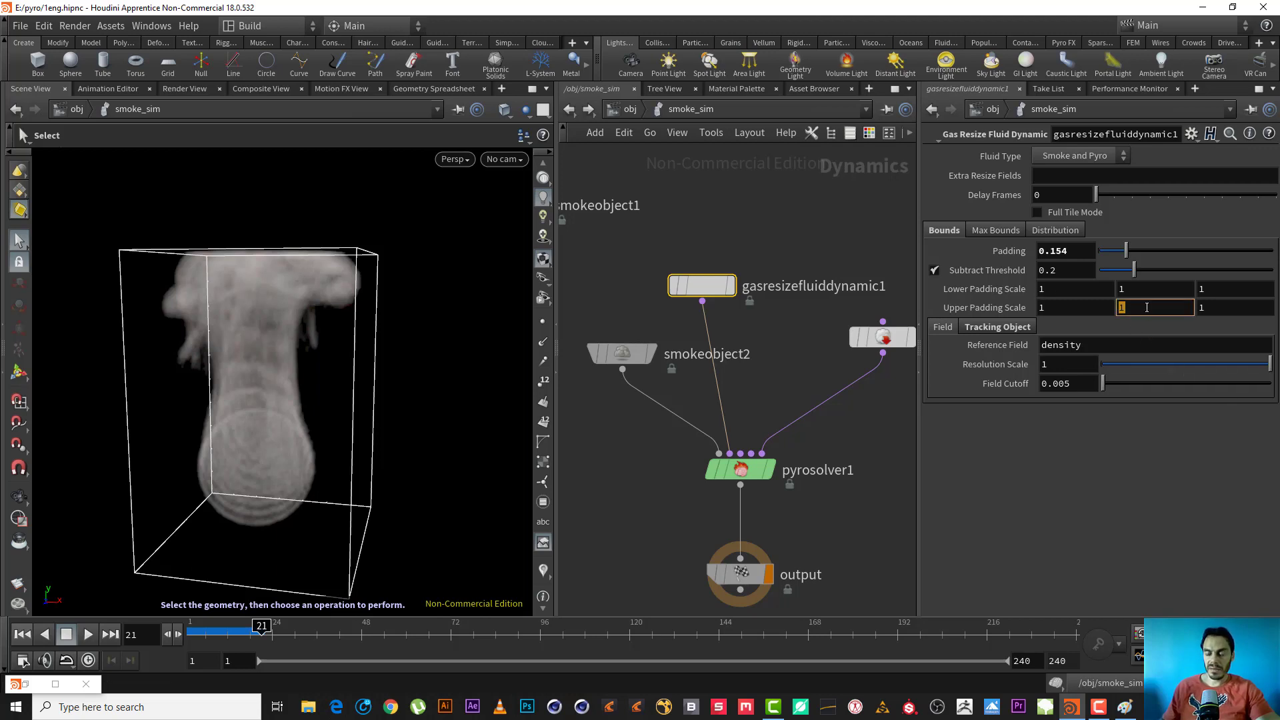
pyautogui.write('2')
pyautogui.press('Return')
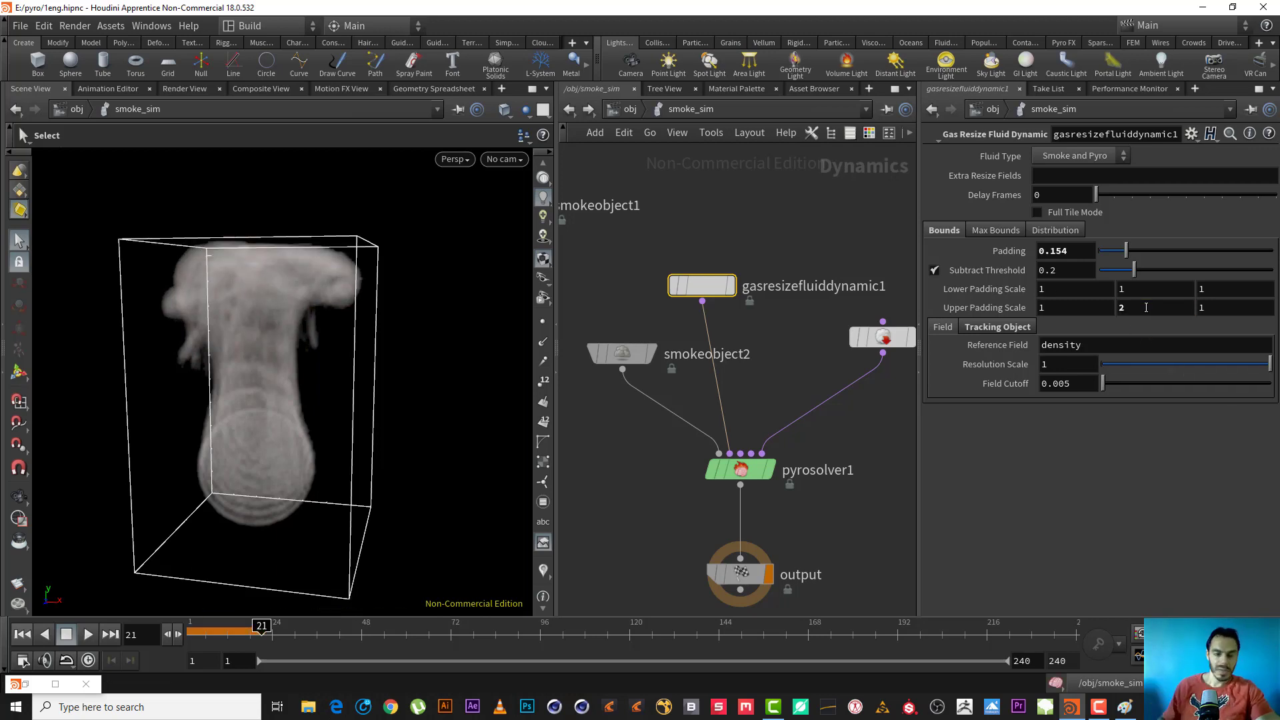
pyautogui.keyDown('alt'); pyautogui.moveTo(183, 228); pyautogui.dragTo(300, 227, button='right'); pyautogui.keyUp('alt')
pyautogui.moveTo(298, 230)
pyautogui.keyDown('alt'); pyautogui.mouseDown()
pyautogui.moveTo(280, 268)
pyautogui.moveTo(314, 247)
pyautogui.mouseUp(); pyautogui.keyUp('alt')
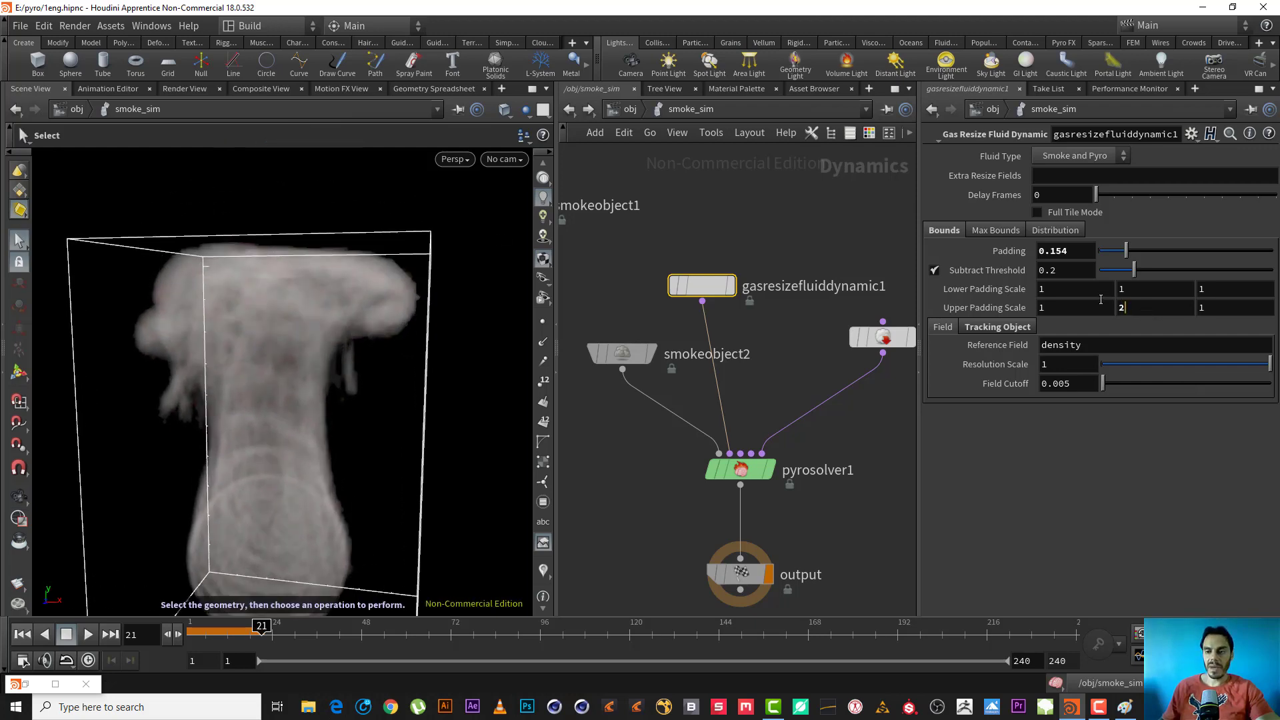
# Step: Raise the Y component of gasresizefluiddynamic1's Upper Padding Scale to 3
pyautogui.moveTo(1140, 246); pyautogui.dragTo(1150, 250)
pyautogui.hotkey('ctrl', 'z')
pyautogui.write('3')
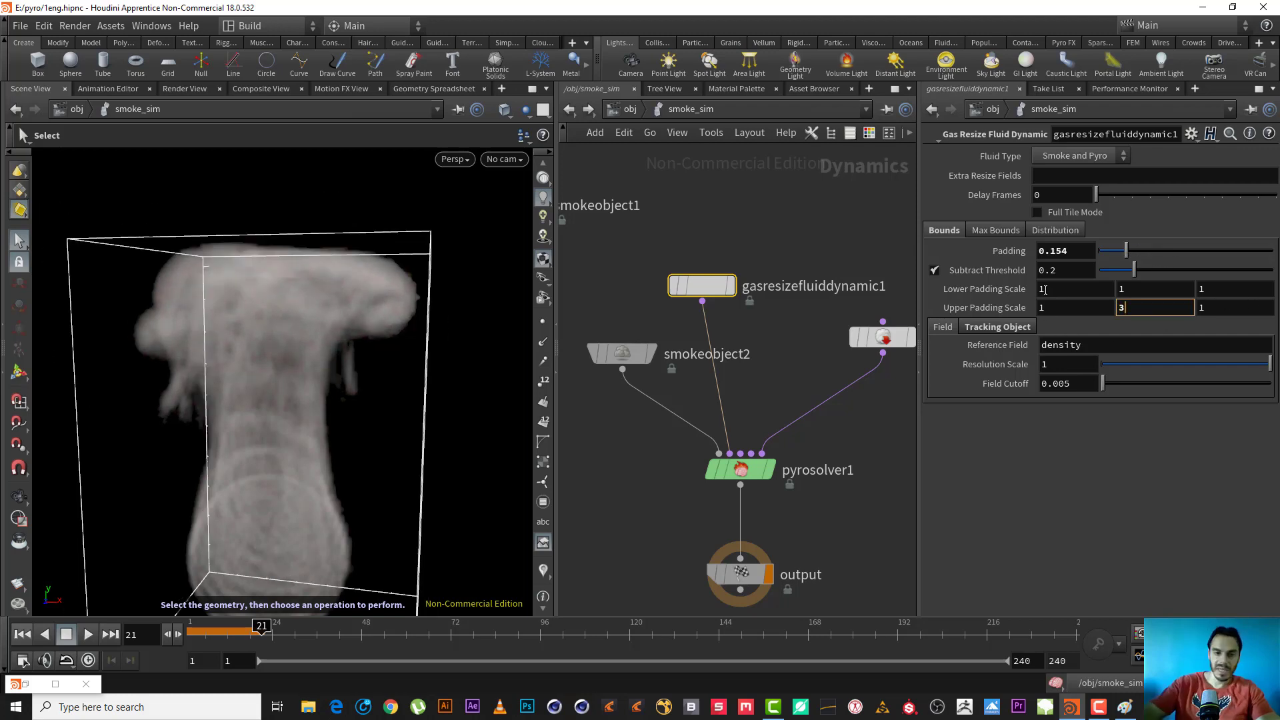
pyautogui.press('Return')
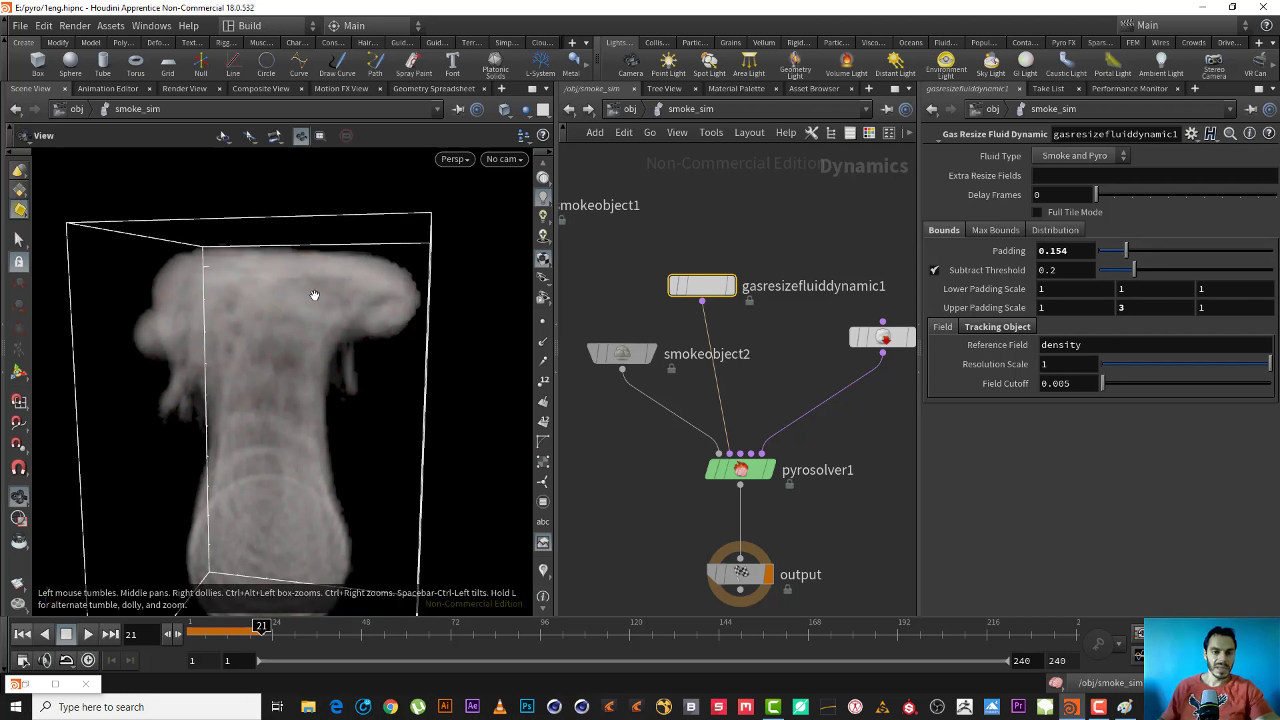
pyautogui.moveTo(314, 295)
pyautogui.keyDown('alt'); pyautogui.mouseDown()
pyautogui.moveTo(314, 309)
pyautogui.moveTo(319, 298)
pyautogui.mouseUp(); pyautogui.keyUp('alt')
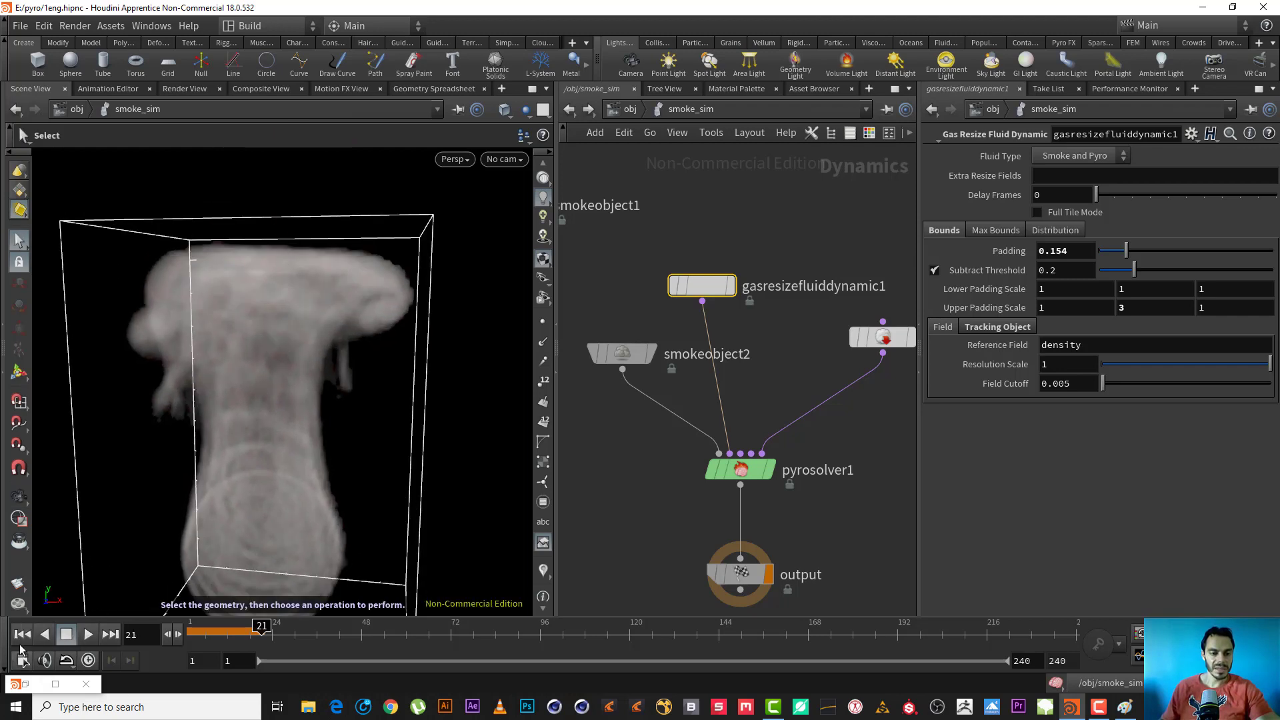
# Step: Play the simulation to frame 30, examine how the smoke fits the padded container, and return to the first frame
pyautogui.click(22, 634)
pyautogui.click(95, 635)
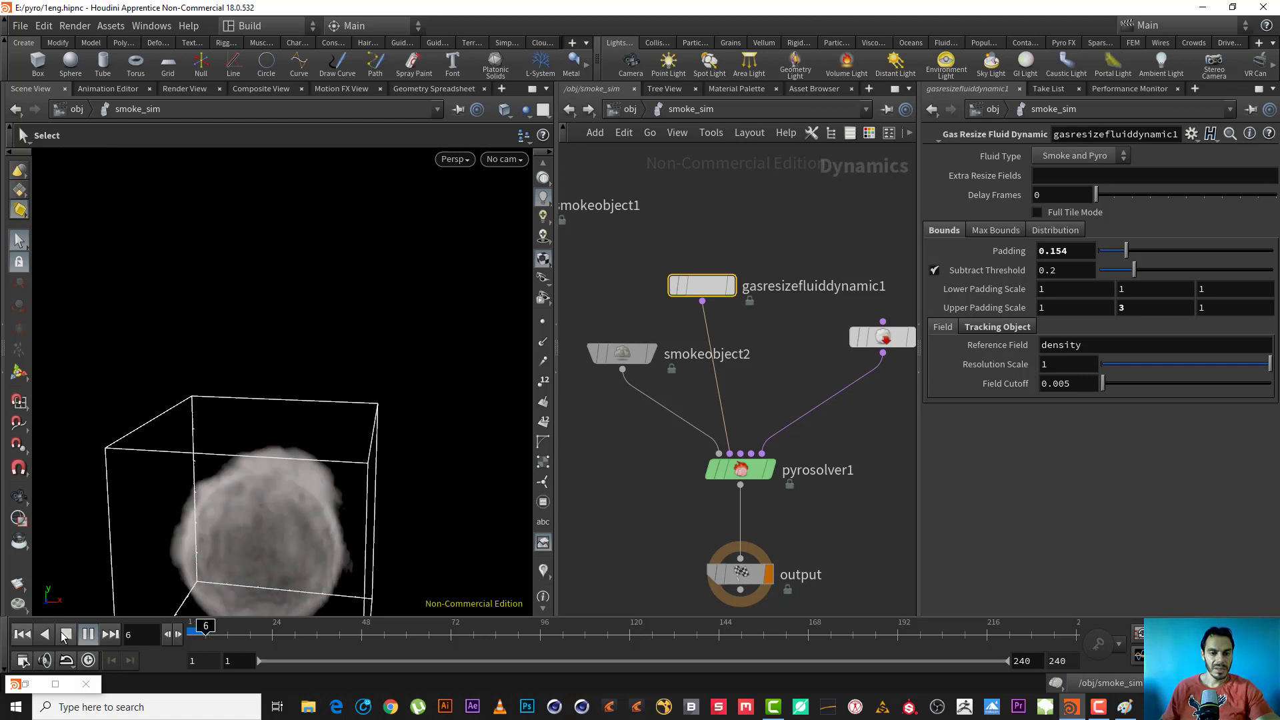
pyautogui.click(65, 634)
pyautogui.keyDown('alt'); pyautogui.moveTo(202, 337); pyautogui.dragTo(282, 321); pyautogui.keyUp('alt')
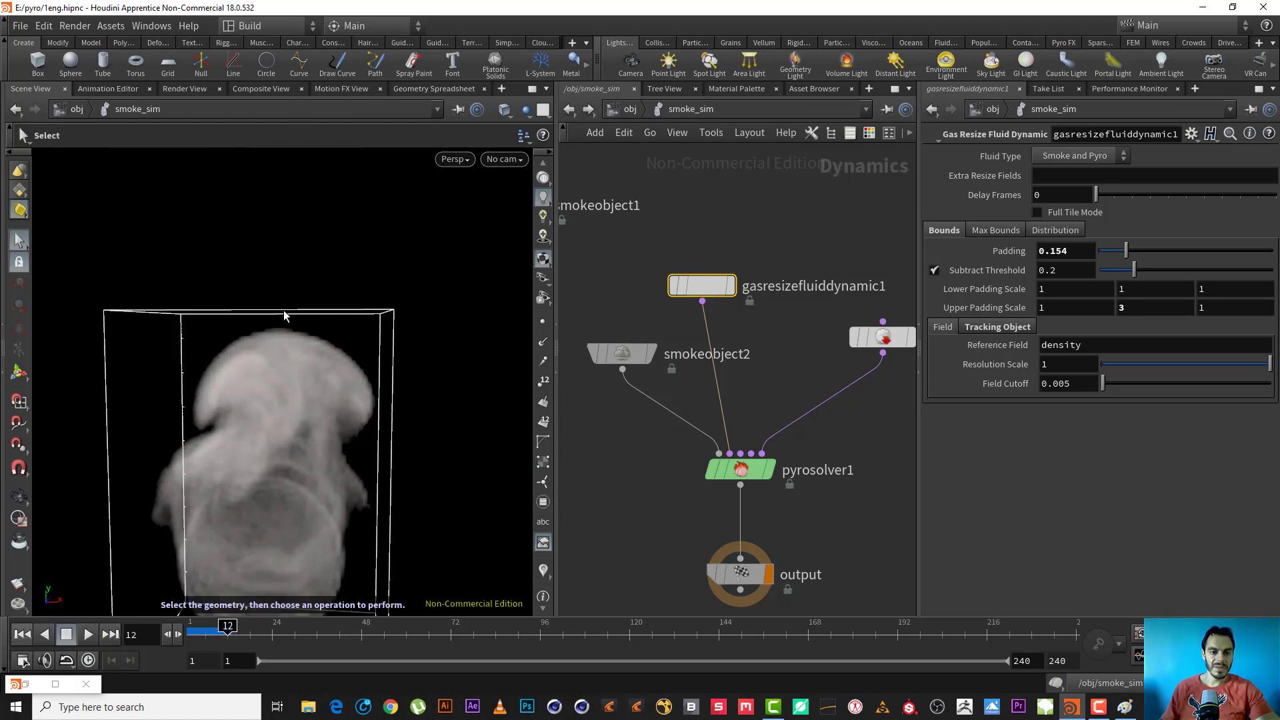
pyautogui.click(86, 634)
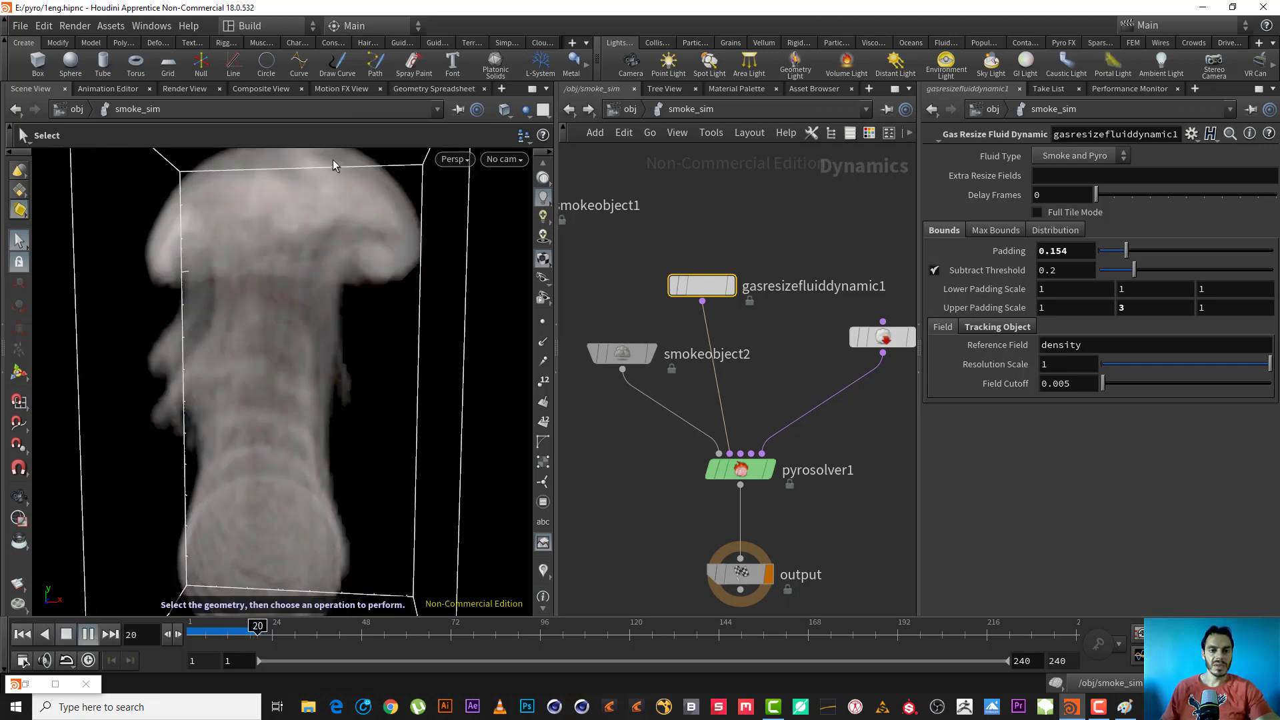
pyautogui.keyDown('alt'); pyautogui.moveTo(345, 354); pyautogui.dragTo(187, 437, button='right'); pyautogui.keyUp('alt')
pyautogui.keyDown('alt'); pyautogui.moveTo(349, 265); pyautogui.dragTo(318, 244, button='right'); pyautogui.keyUp('alt')
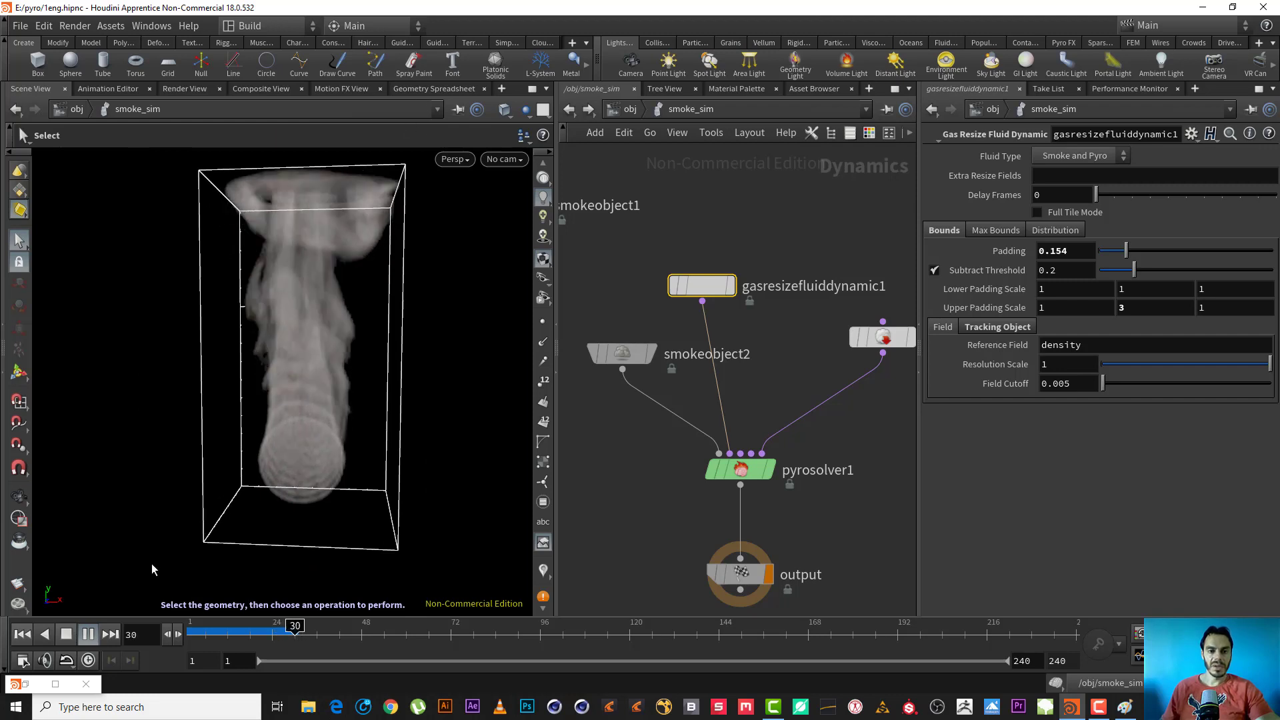
pyautogui.click(21, 636)
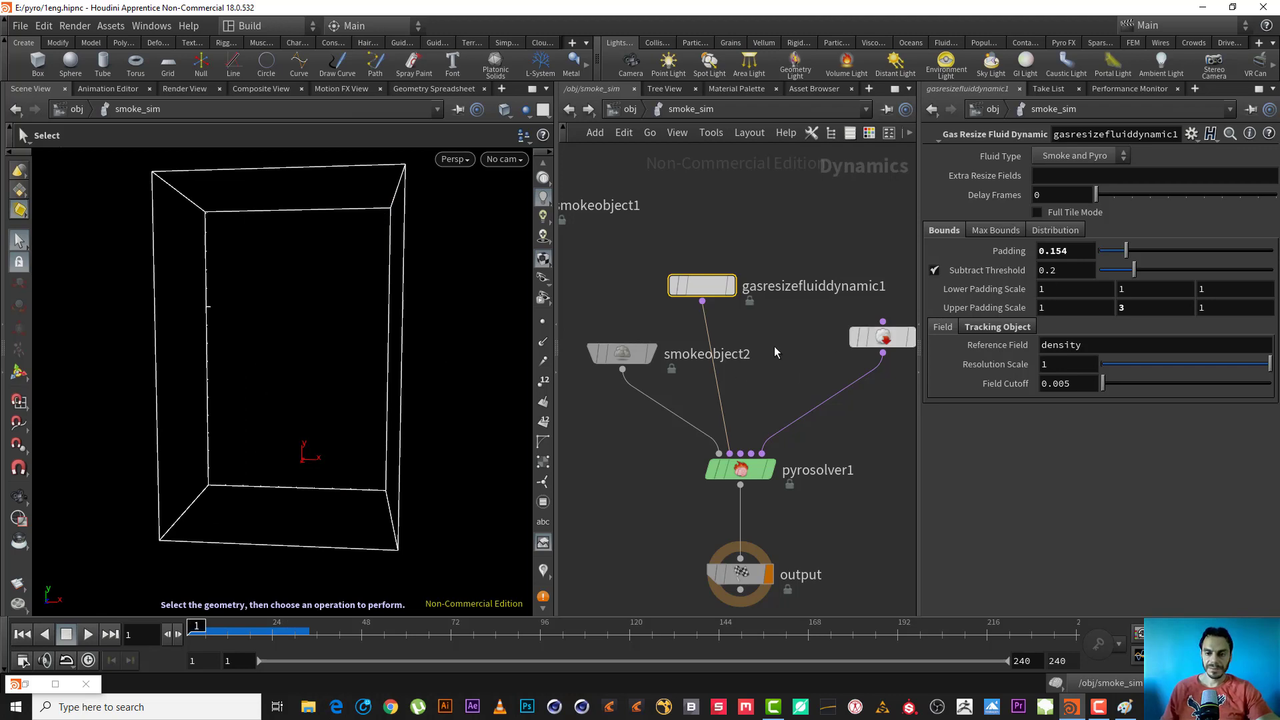
# Step: Set the Scale of volumesource1's temperature source field back to 1
pyautogui.moveTo(774, 346); pyautogui.dragTo(705, 337, button='middle')
pyautogui.click(812, 326)
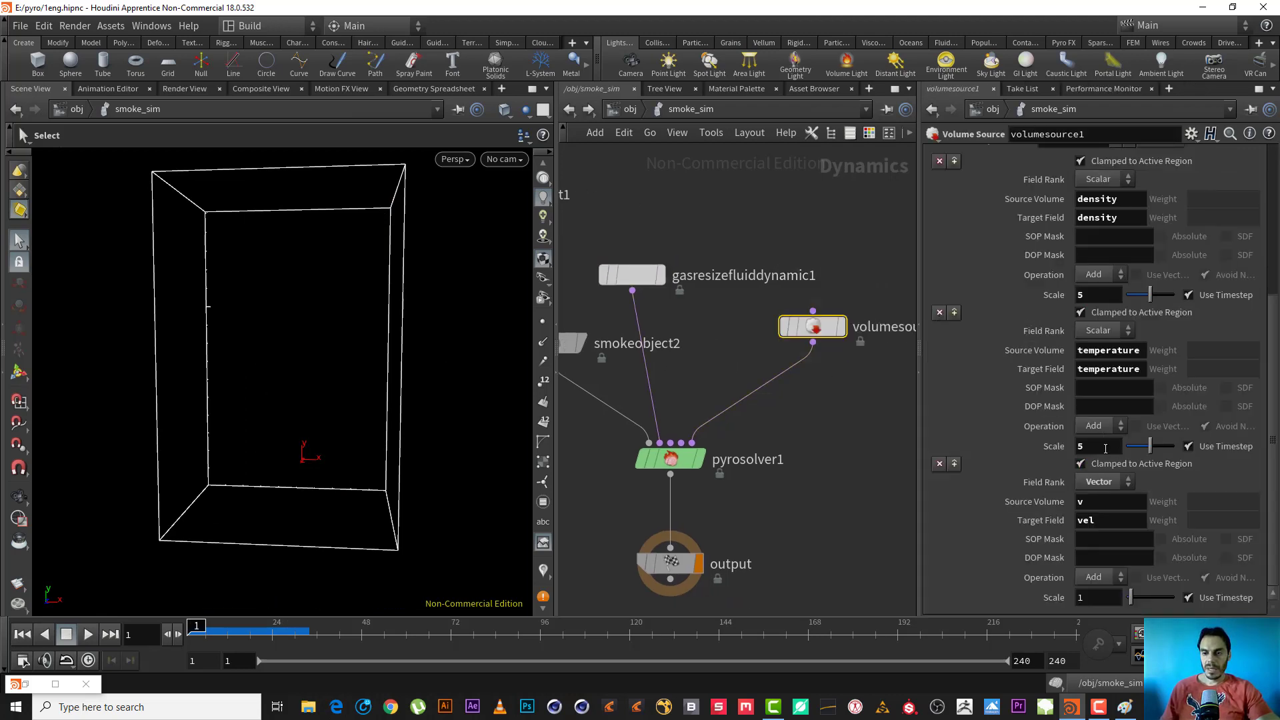
pyautogui.moveTo(1097, 445); pyautogui.dragTo(1045, 444)
pyautogui.write('1')
pyautogui.press('Return')
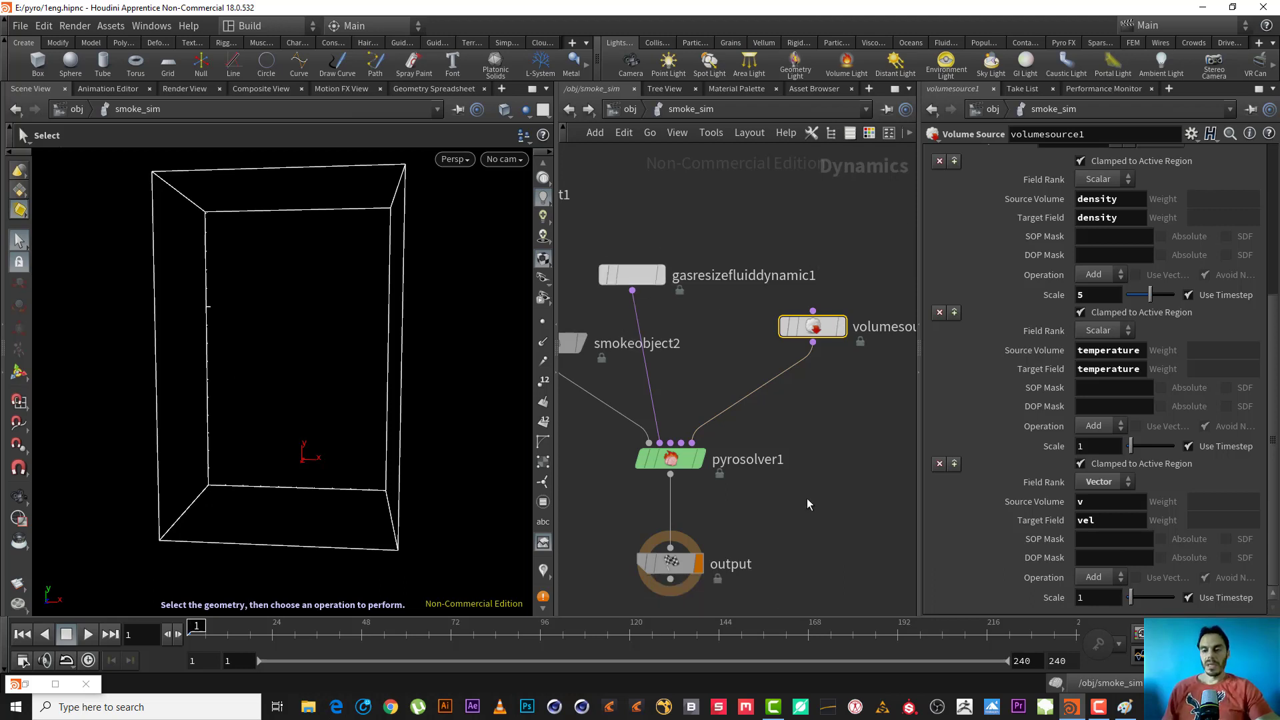
# Step: Review volumesource1's general source options and its Volumes, Particles and Instancing settings
pyautogui.moveTo(808, 487); pyautogui.dragTo(861, 474, button='middle')
pyautogui.scroll(-1, 861, 474)
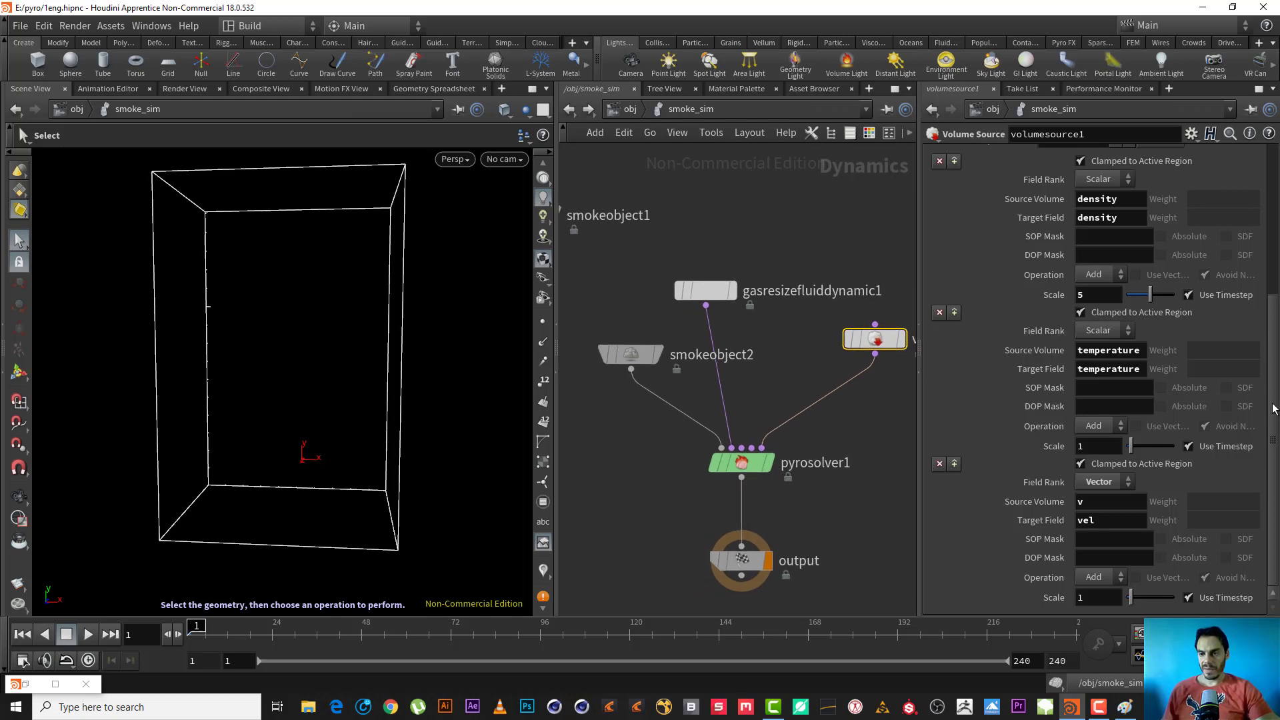
pyautogui.scroll(5, 1273, 408)
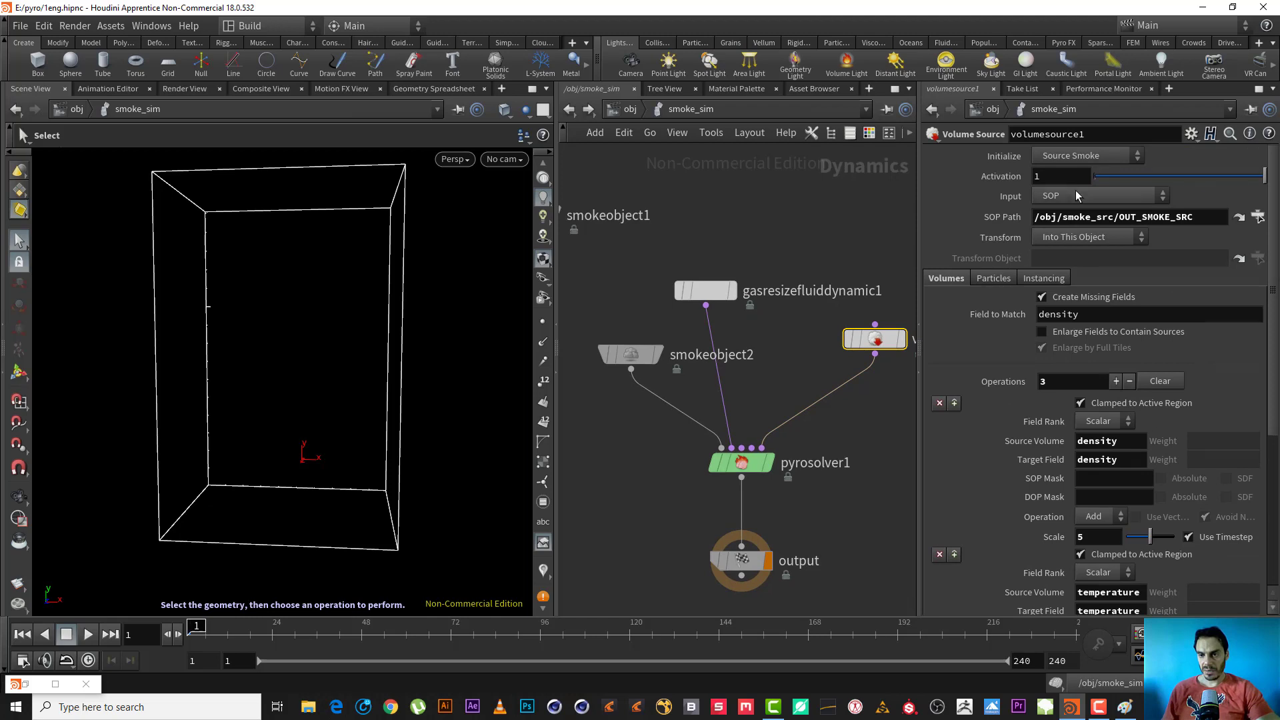
pyautogui.click(1072, 231)
pyautogui.click(1050, 262)
pyautogui.click(1007, 279)
pyautogui.click(1040, 279)
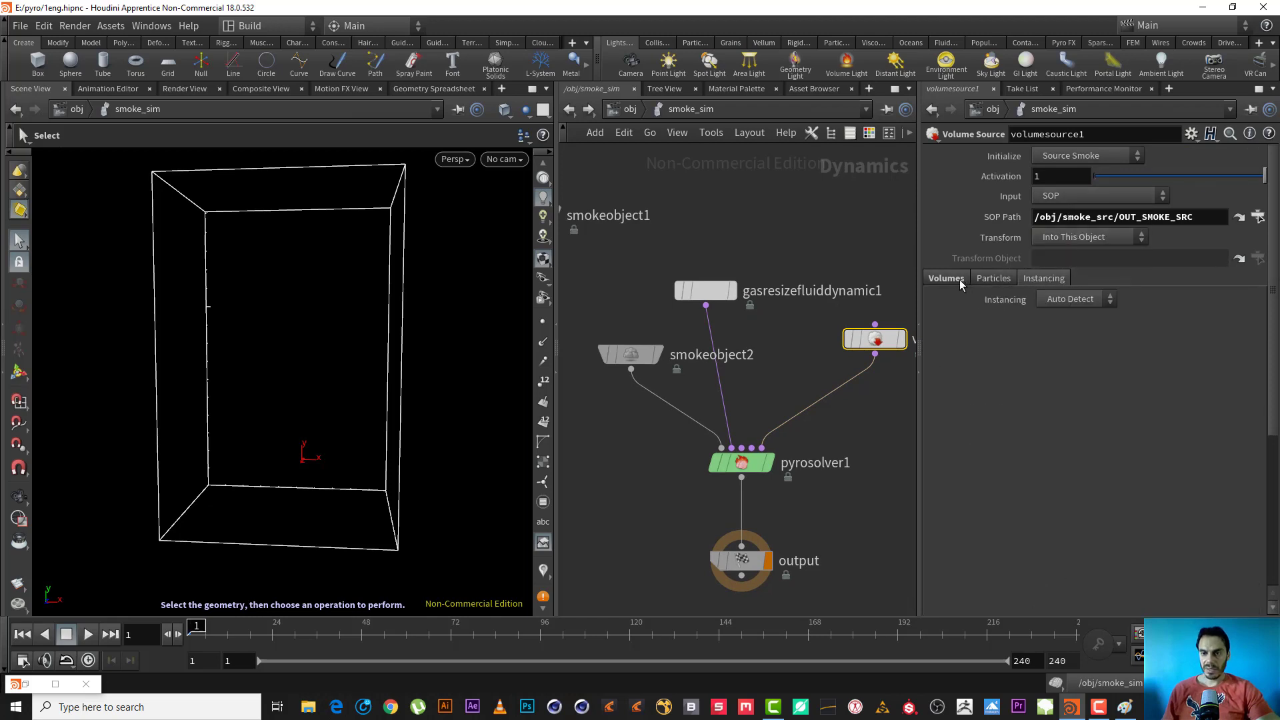
pyautogui.click(1001, 276)
pyautogui.click(945, 278)
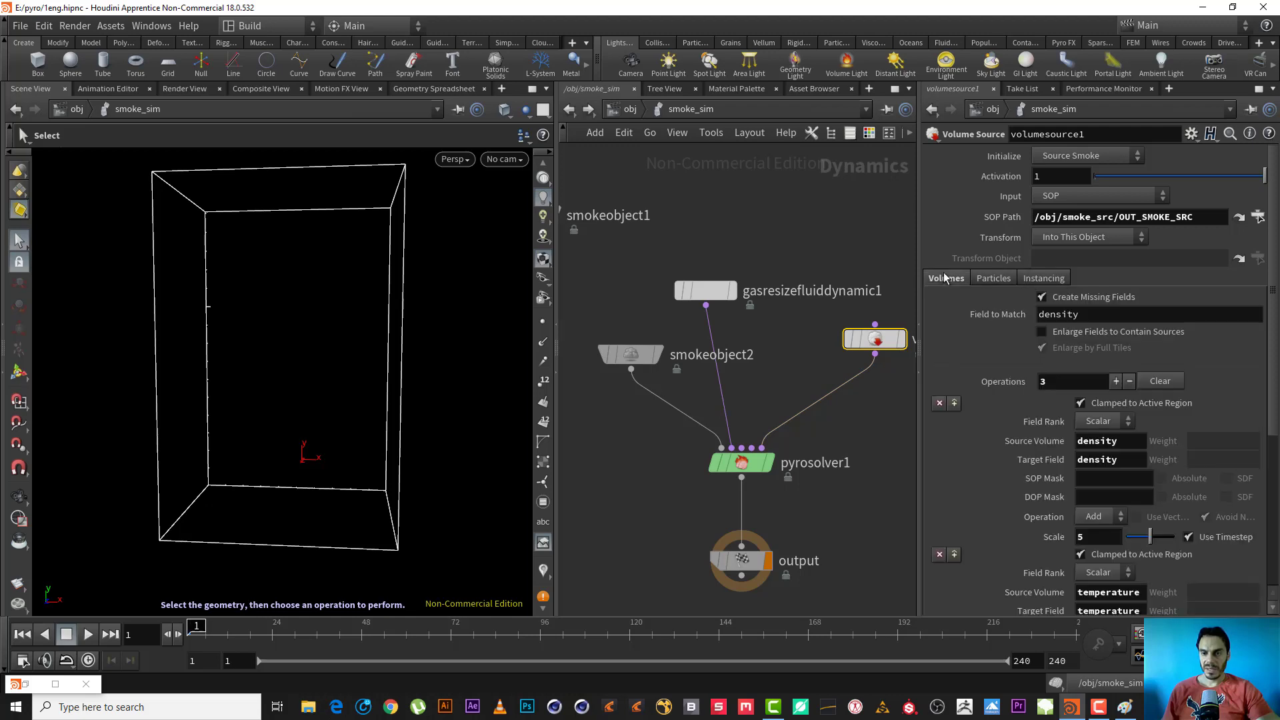
# Step: Display smokeobject2's properties and review its division, size and guide settings
pyautogui.moveTo(622, 303); pyautogui.dragTo(653, 307, button='middle')
pyautogui.moveTo(654, 307); pyautogui.dragTo(645, 445)
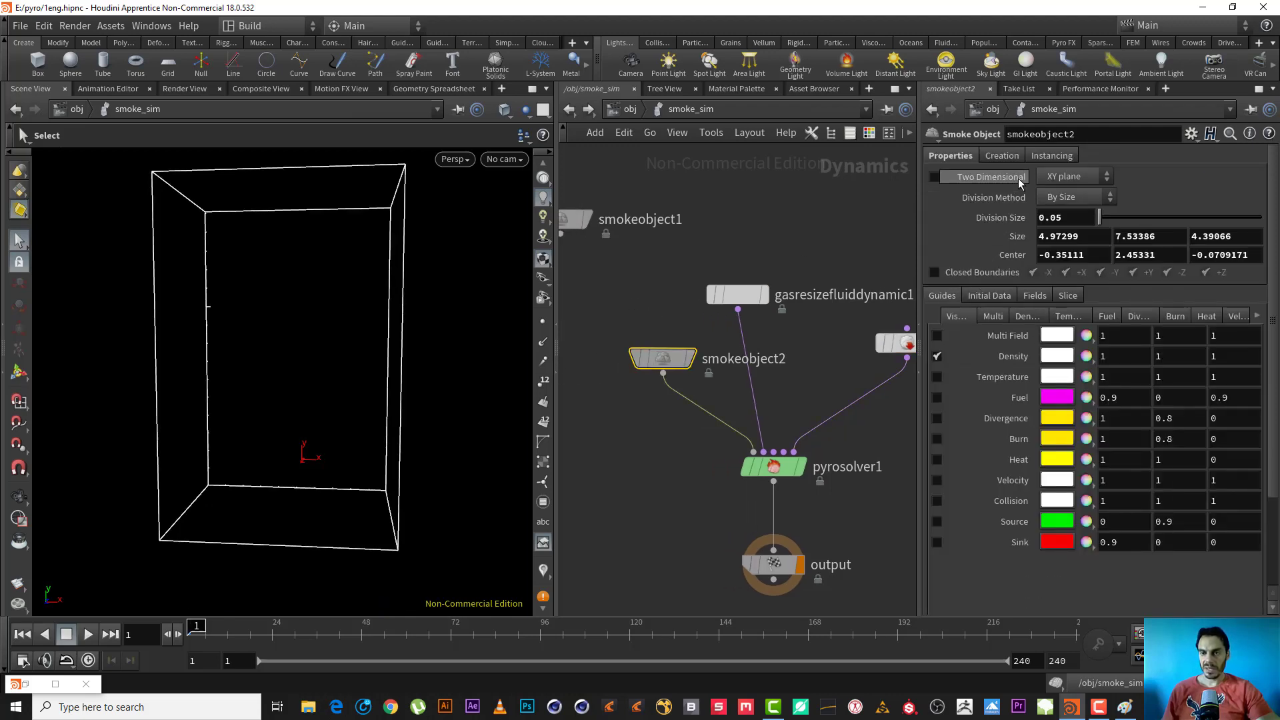
pyautogui.moveTo(677, 465); pyautogui.dragTo(615, 446, button='middle')
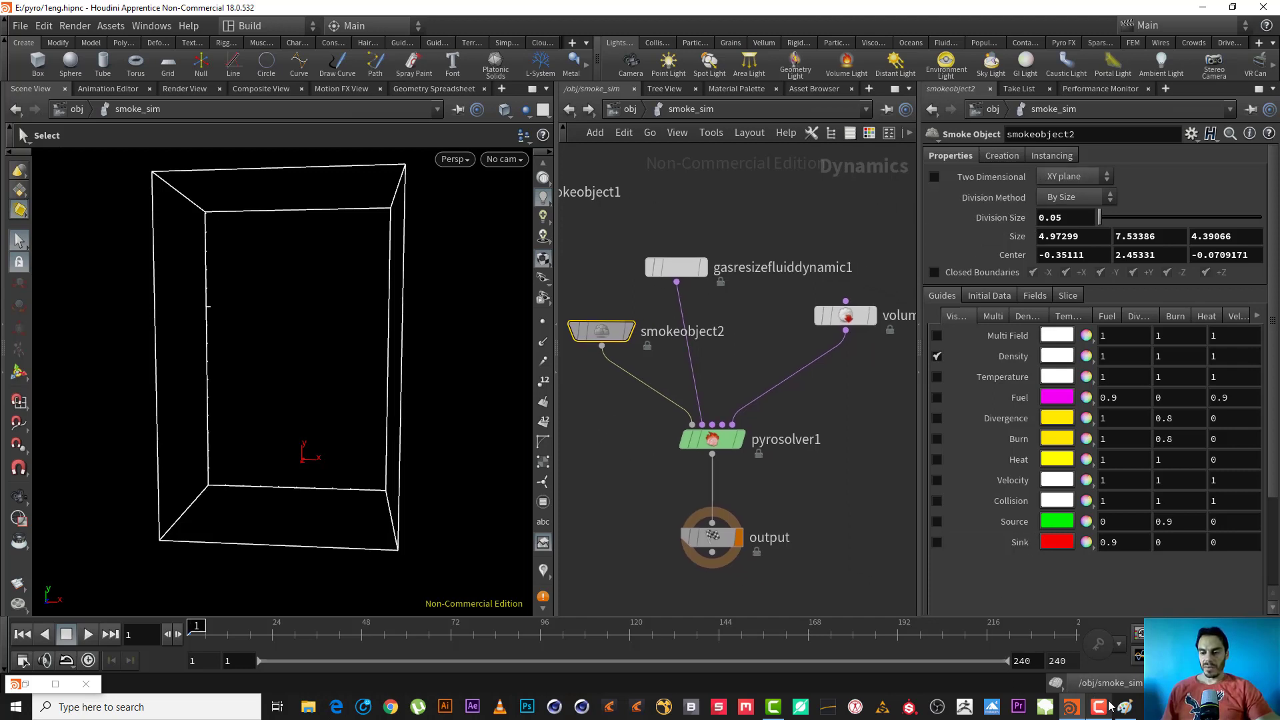
pyautogui.moveTo(1109, 706)
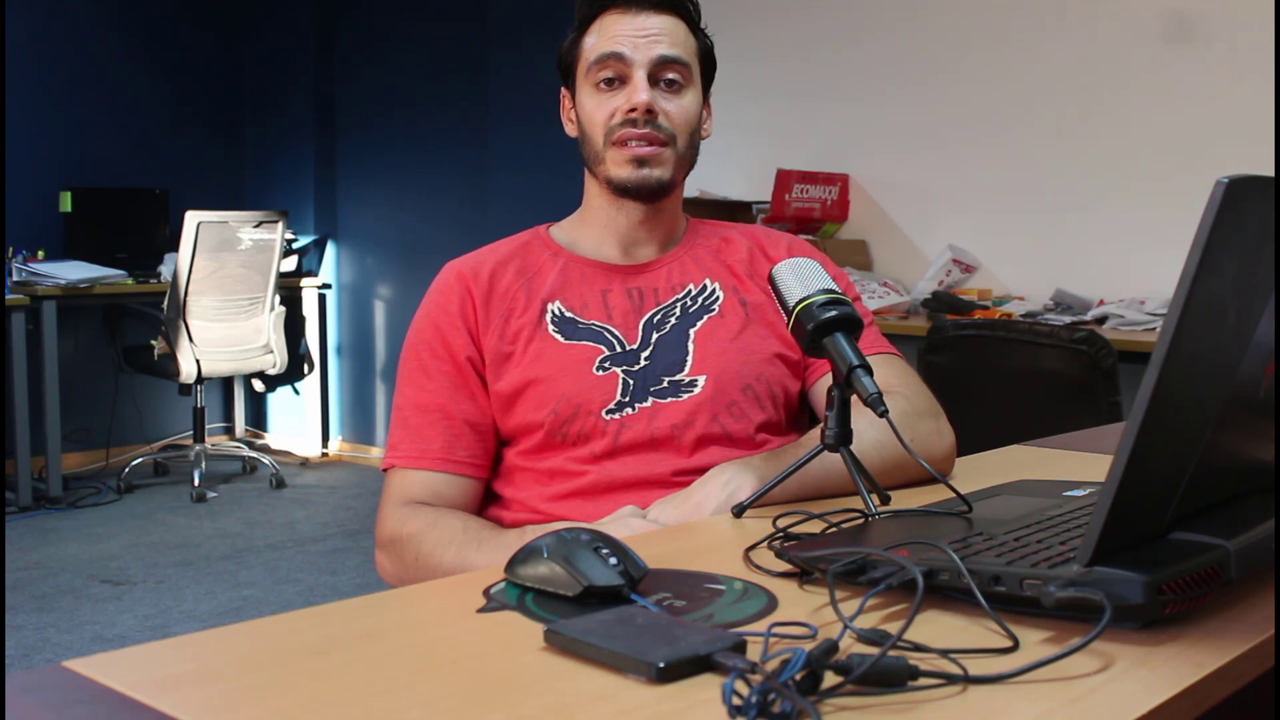